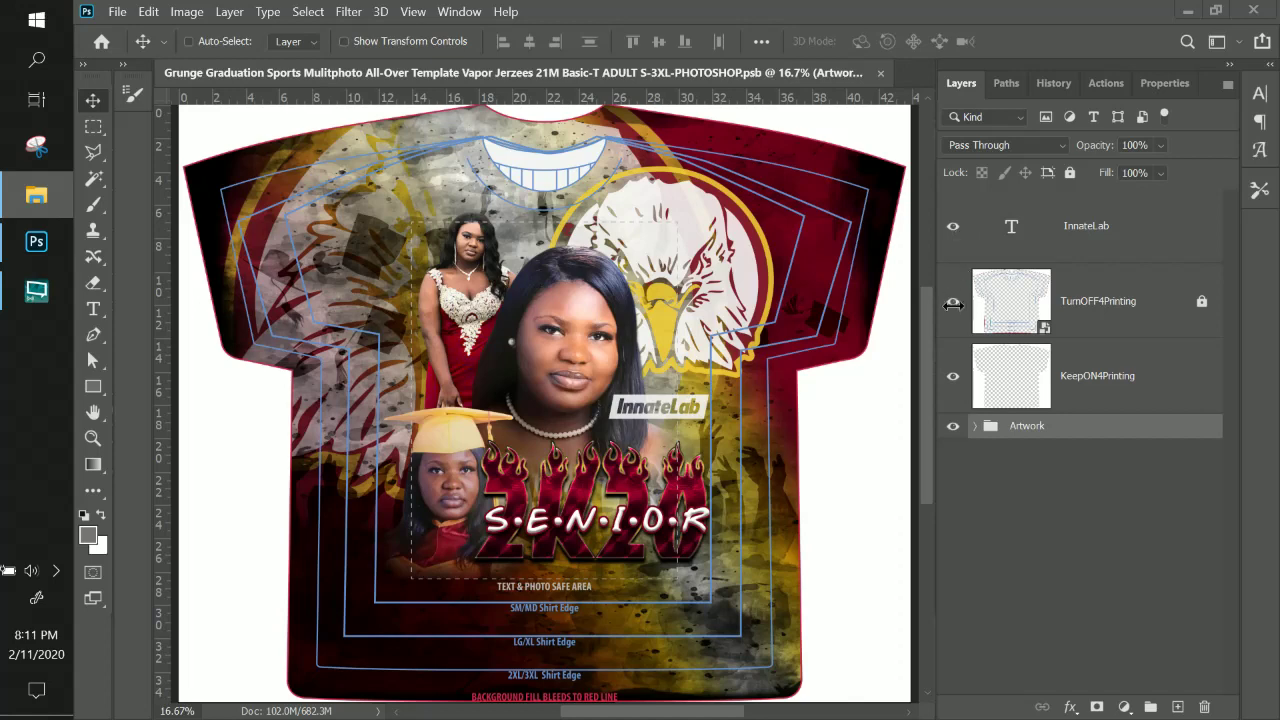
# Hide the TurnOFF4Printing guide layer and place the birds of prey harley quinn image above the Artwork group.
pyautogui.click(953, 304)
pyautogui.click(955, 311)
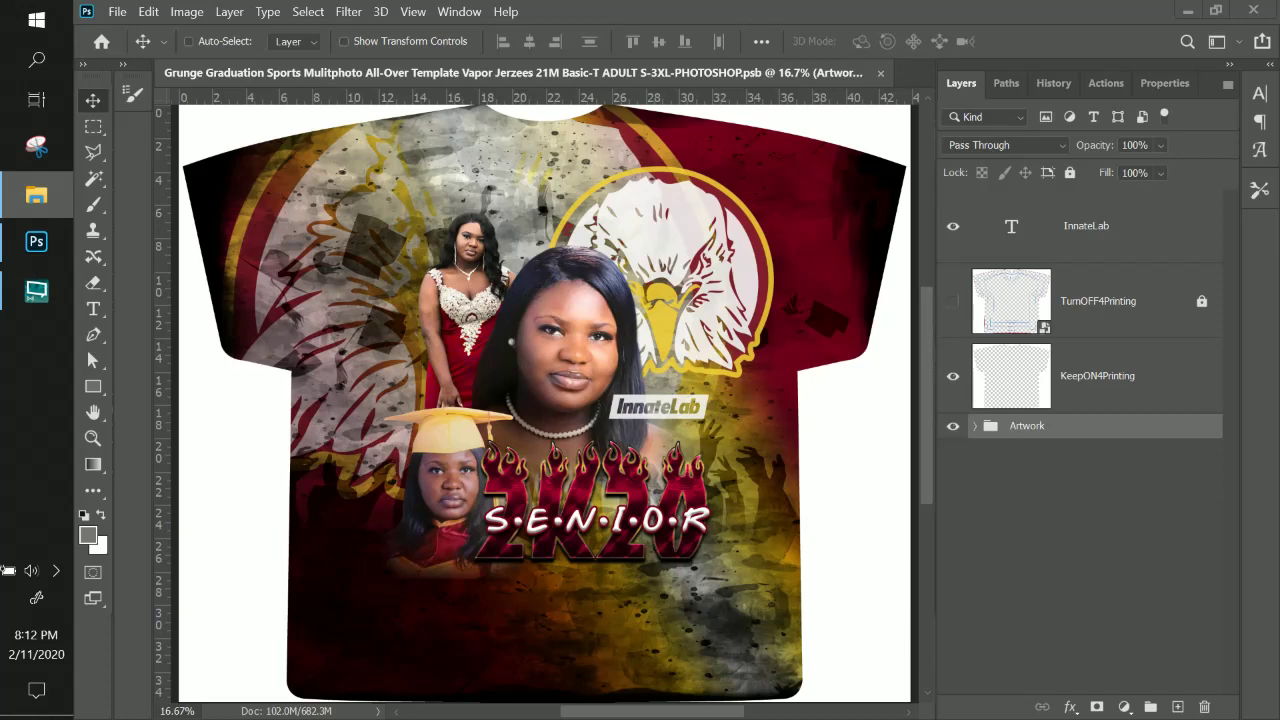
pyautogui.click(519, 285)
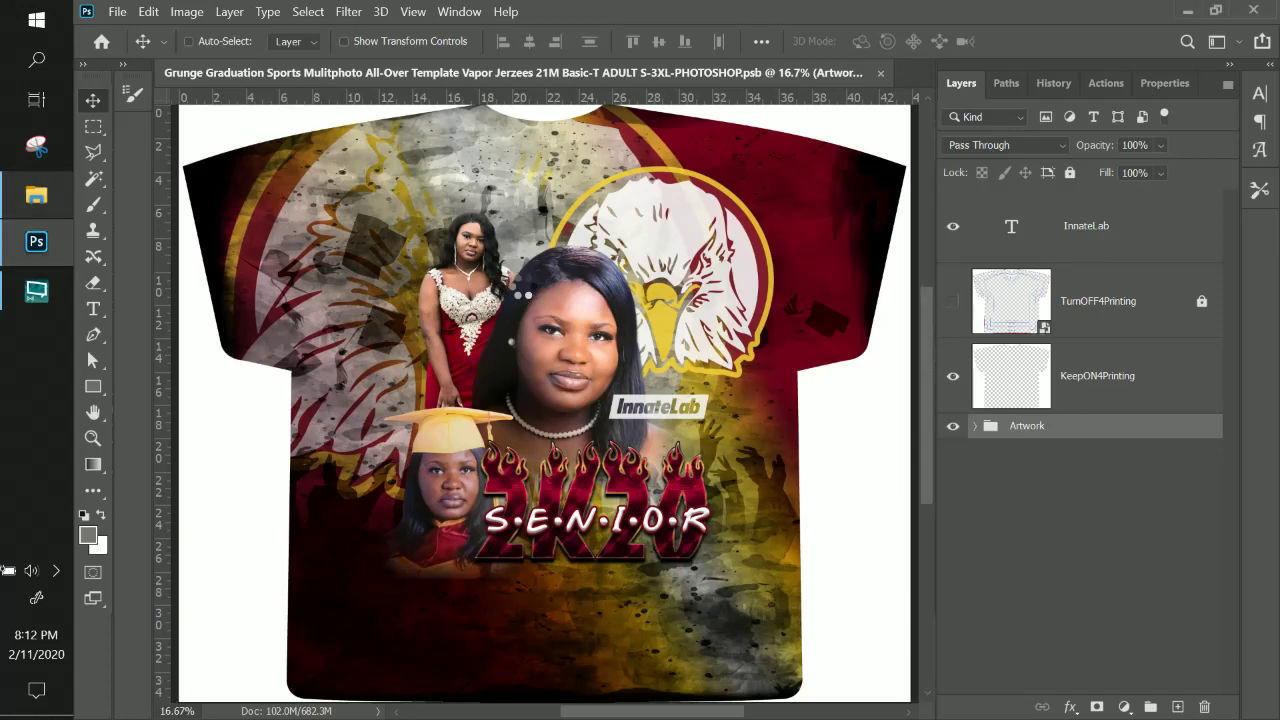
pyautogui.moveTo(521, 292); pyautogui.dragTo(521, 291)
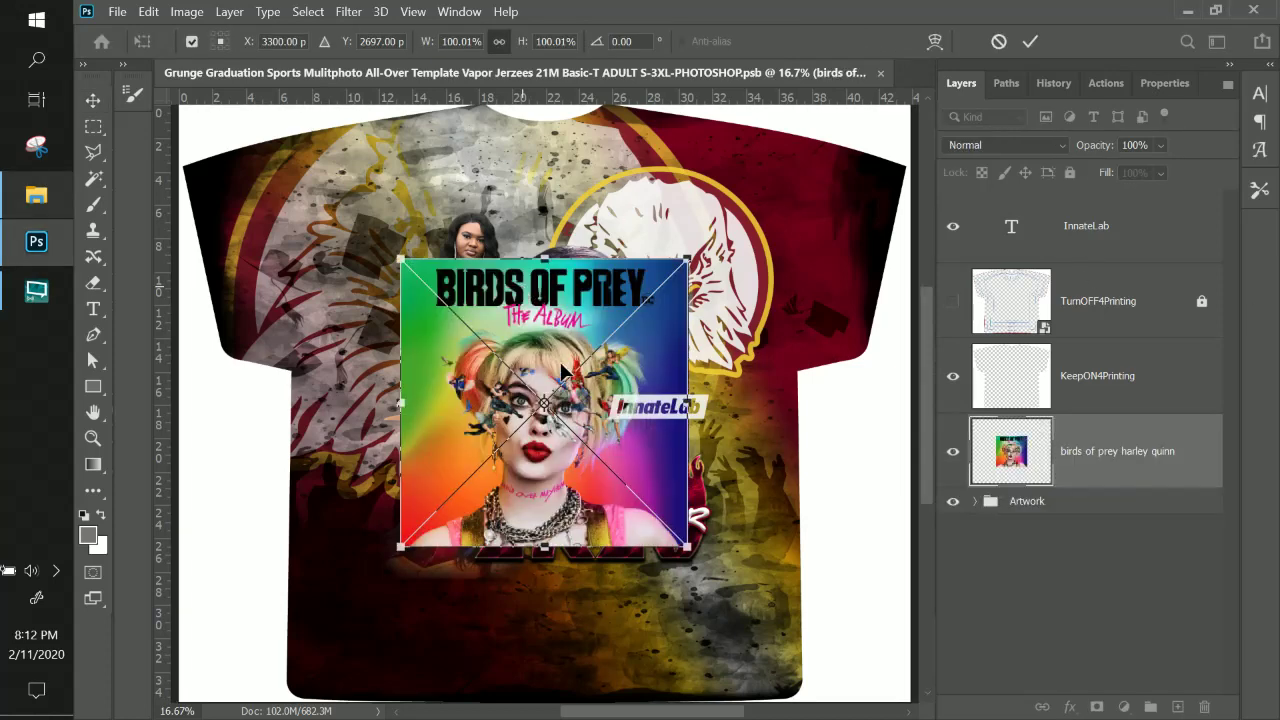
# Scale the placed poster image to about 177%, center it over the shirt body, and apply the transform.
pyautogui.moveTo(556, 352); pyautogui.dragTo(443, 298)
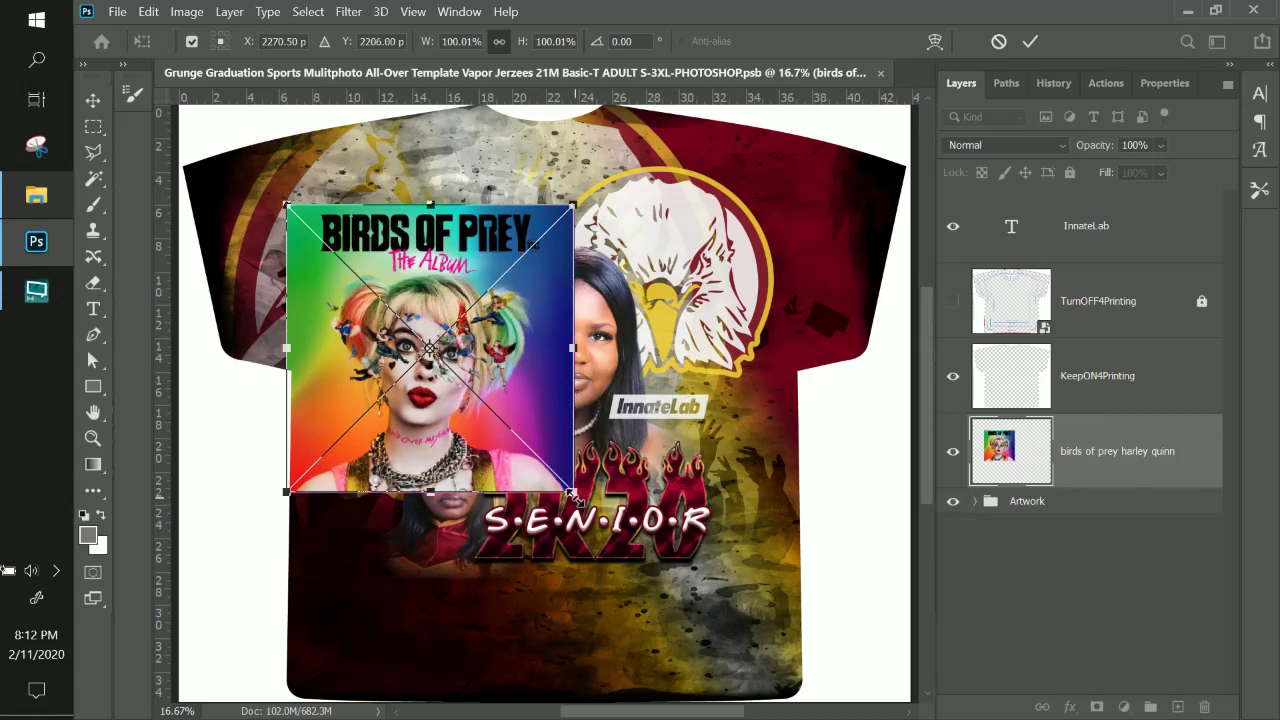
pyautogui.moveTo(576, 492); pyautogui.dragTo(849, 662)
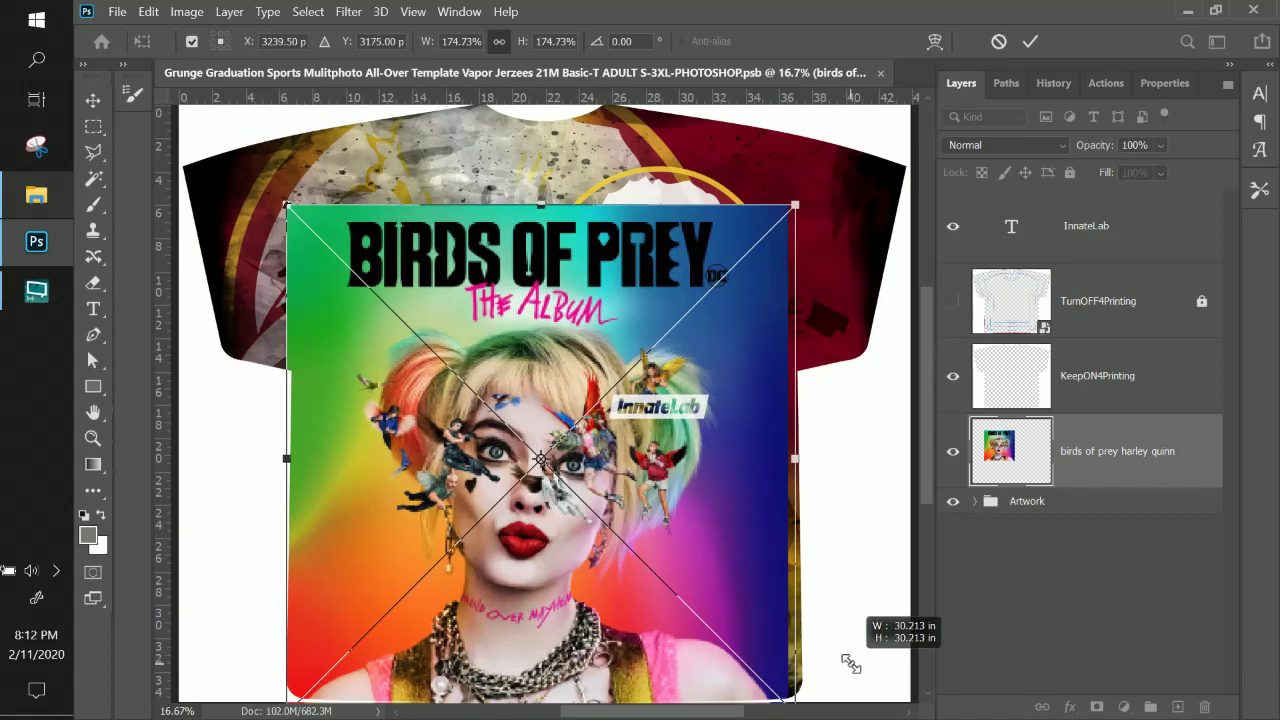
pyautogui.moveTo(516, 579); pyautogui.dragTo(517, 588)
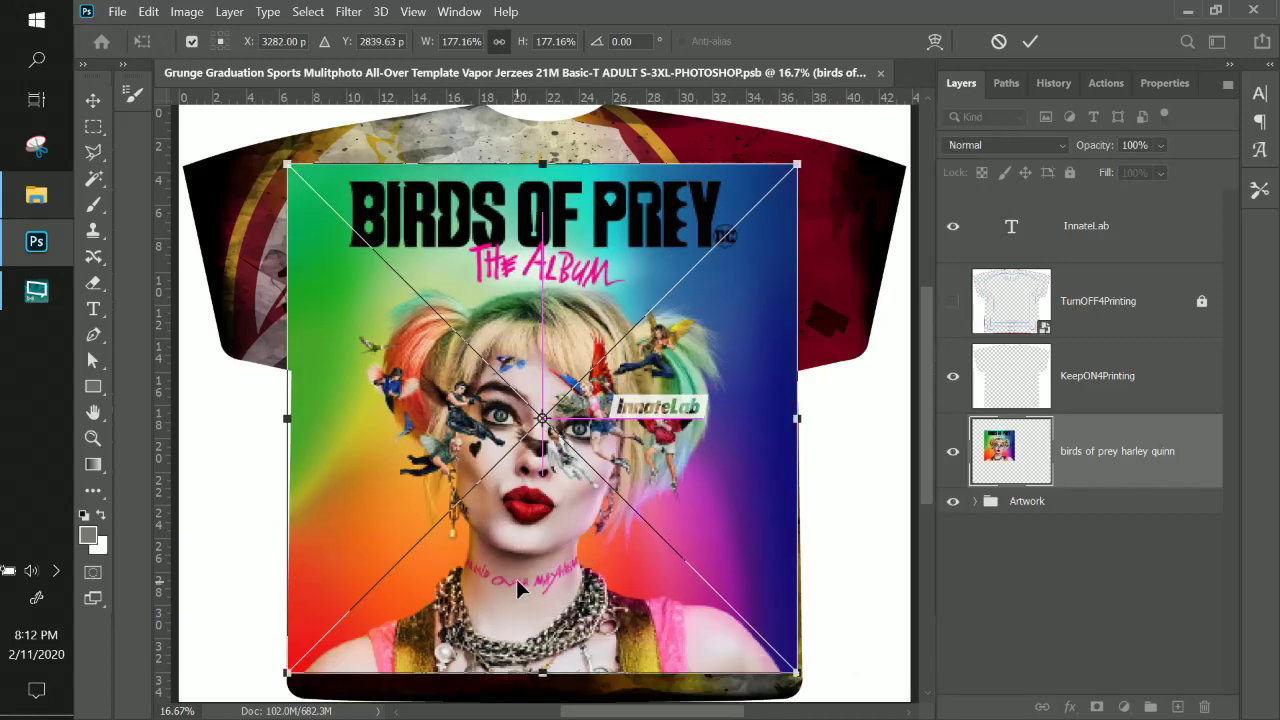
pyautogui.press('Return')
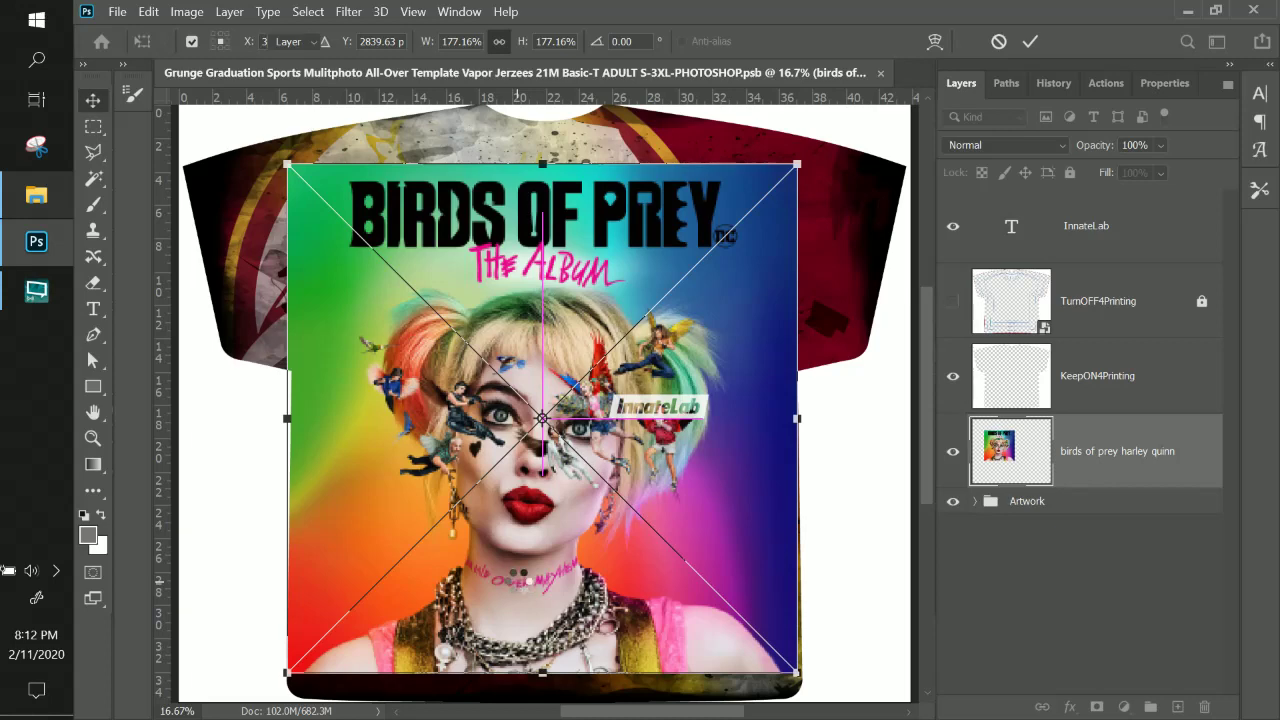
# Expand the Artwork group and toggle the red-gold gradient fill layer off and on to check what it colors.
pyautogui.click(977, 503)
pyautogui.scroll(-10, 978, 509)
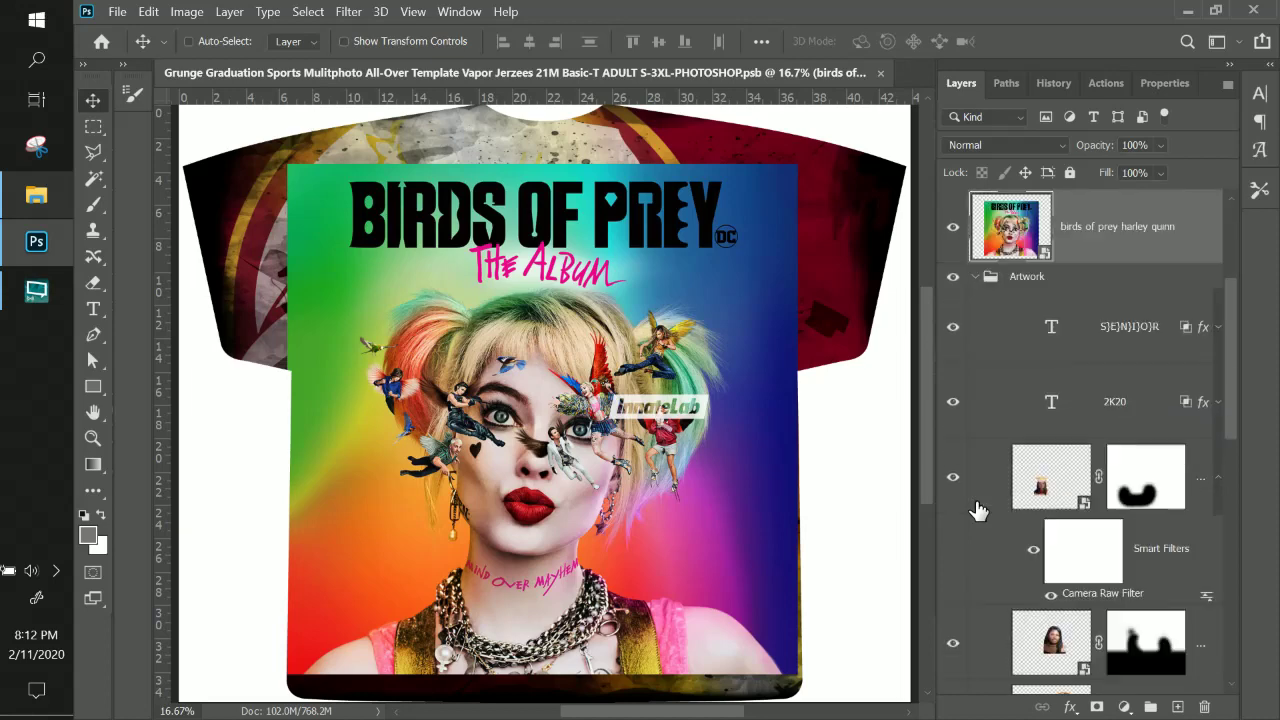
pyautogui.scroll(-2, 977, 510)
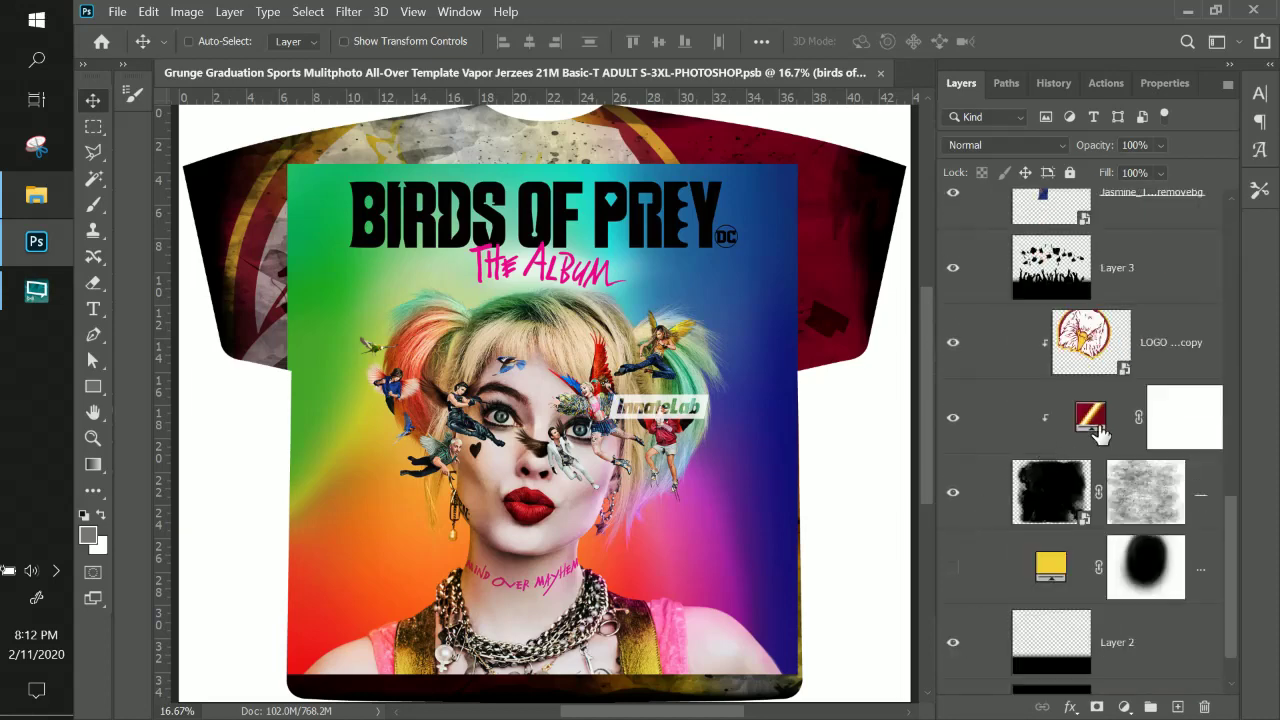
pyautogui.click(1050, 415)
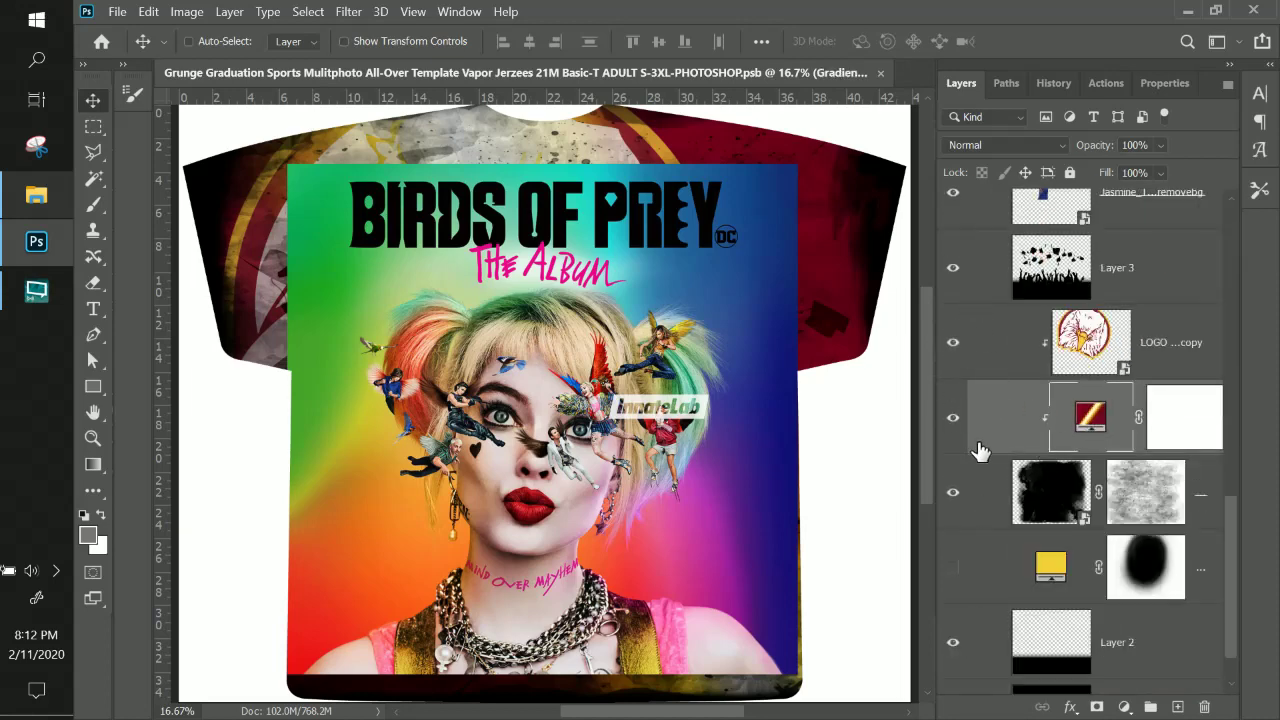
pyautogui.click(953, 418)
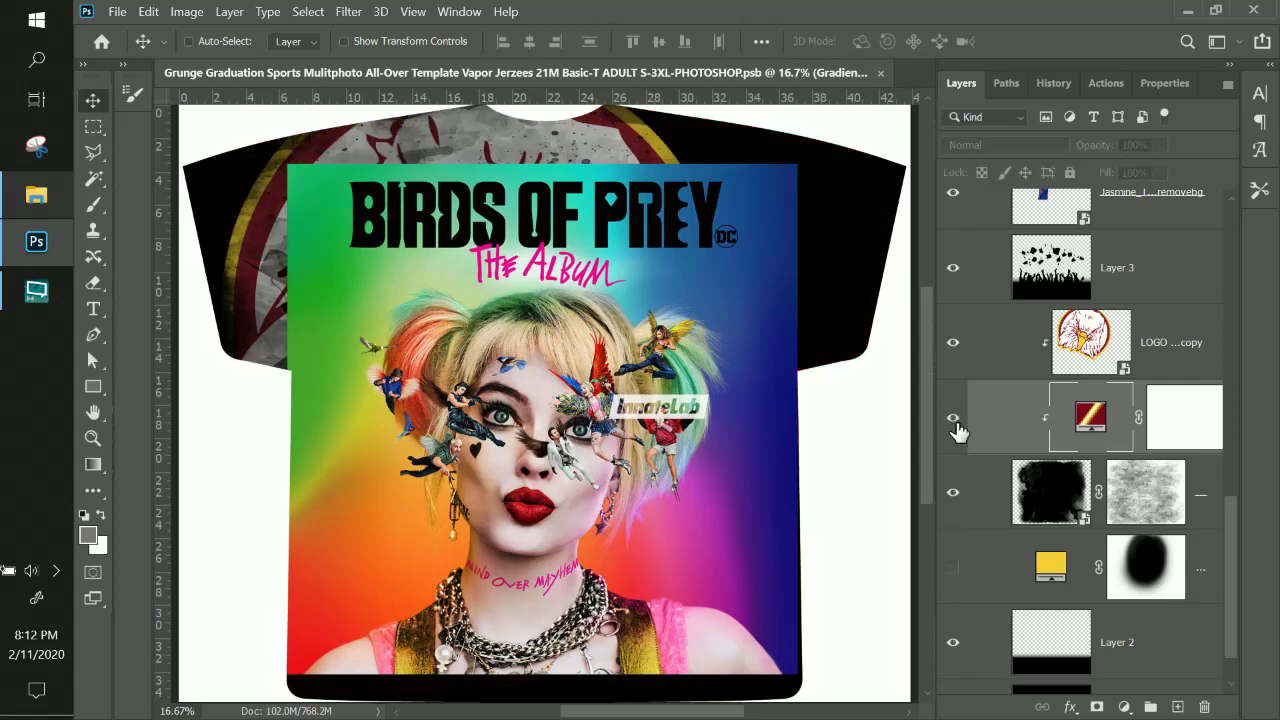
pyautogui.click(953, 418)
# Hide the birds of prey harley quinn layer and move it into the Artwork group, directly below the gradient fill layer.
pyautogui.scroll(6, 1020, 408)
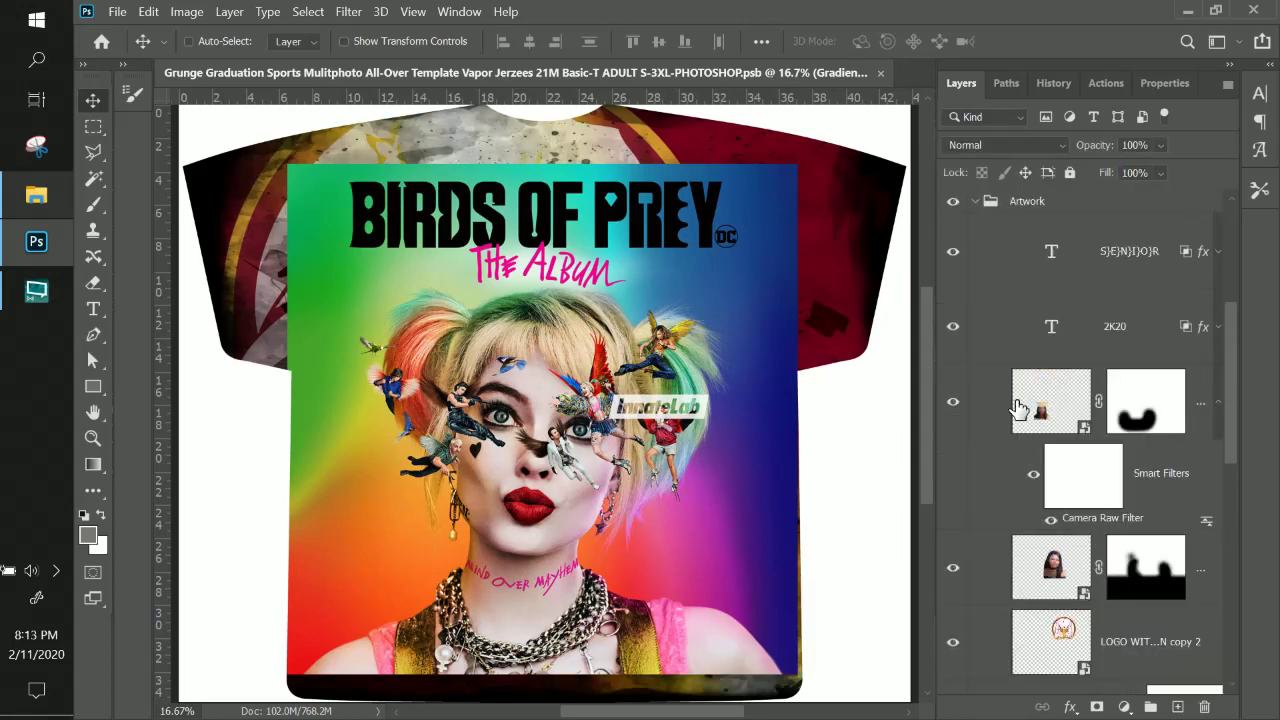
pyautogui.scroll(3, 1018, 408)
pyautogui.click(953, 376)
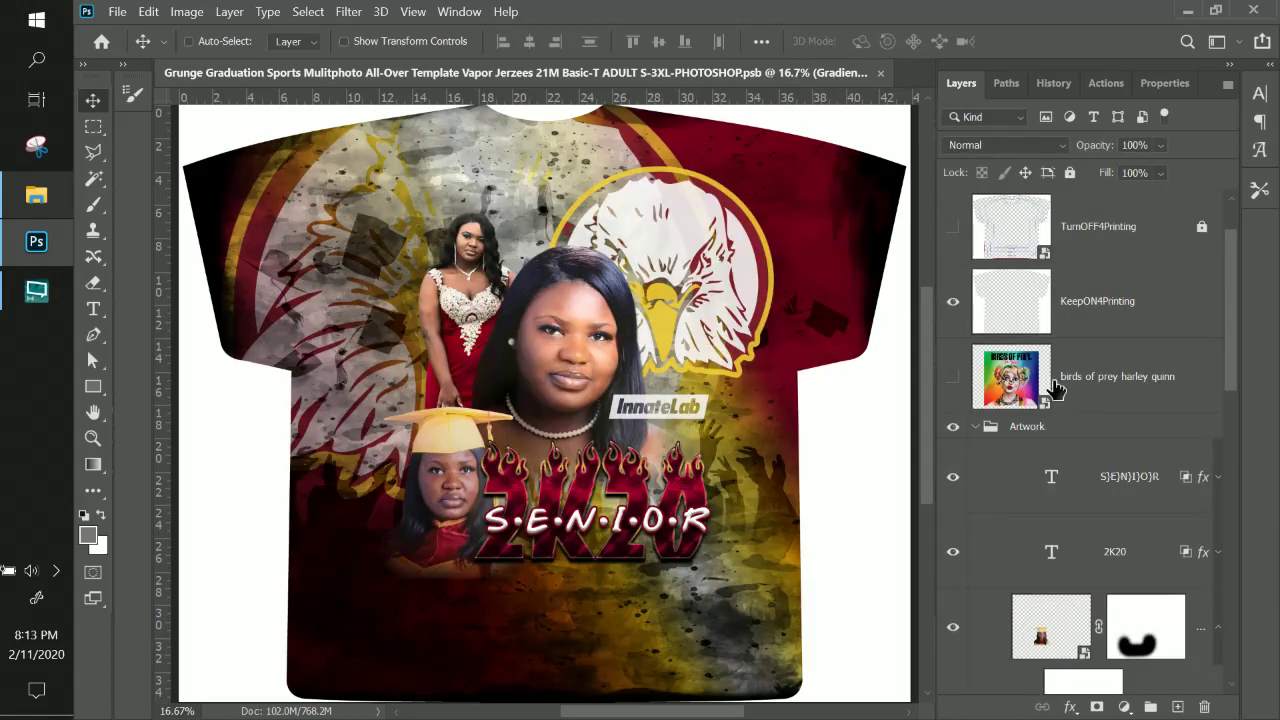
pyautogui.moveTo(1103, 383); pyautogui.dragTo(1060, 465)
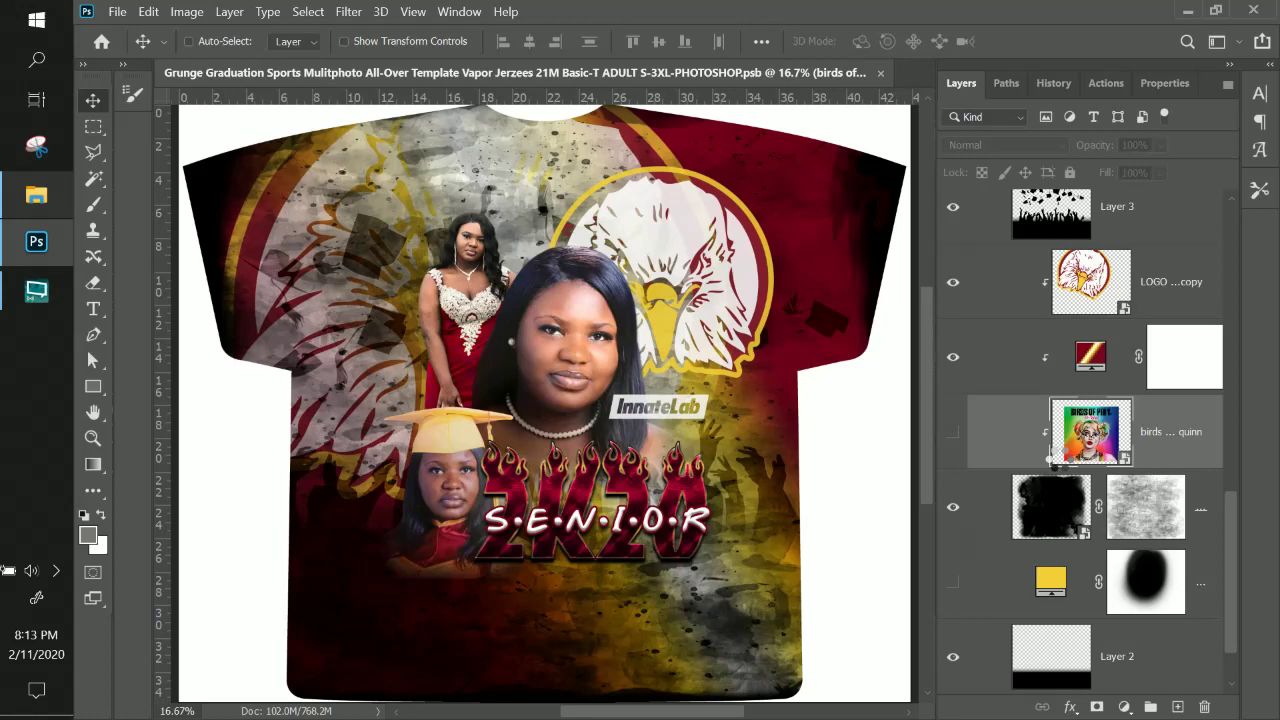
# Hide the red-gold gradient fill layer, move the poster layer directly above it, and make the poster visible.
pyautogui.click(1090, 358)
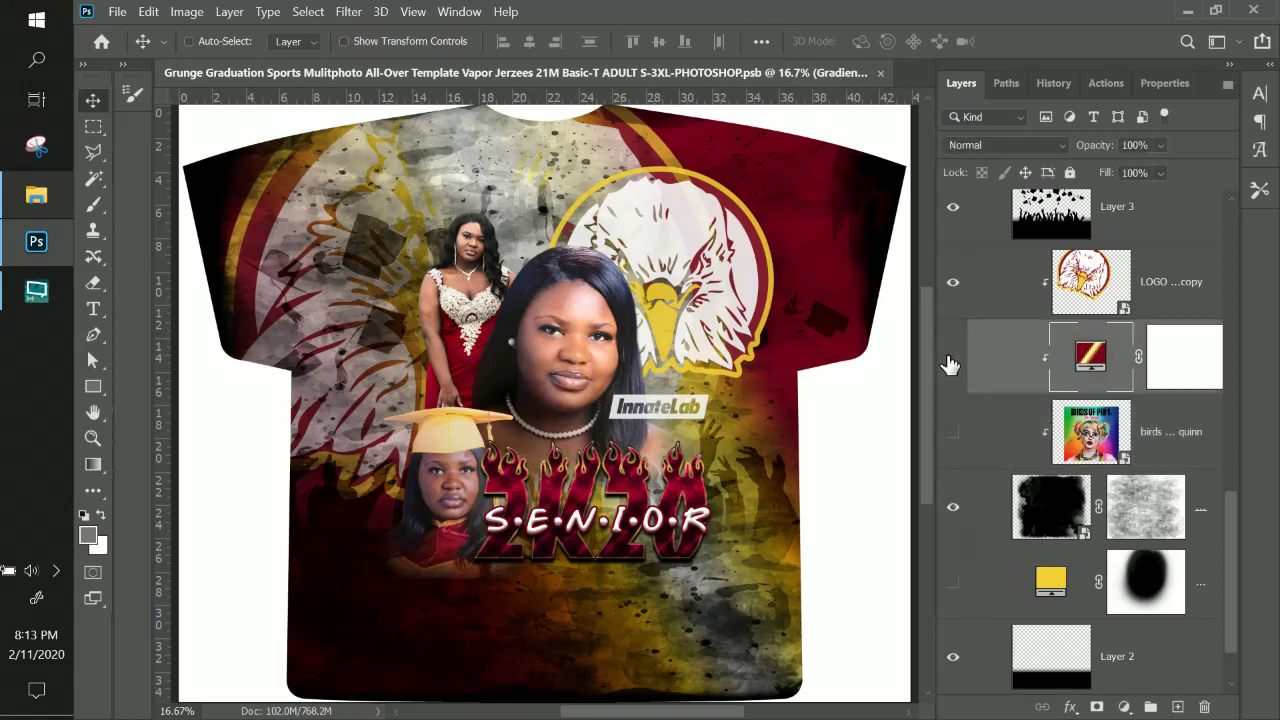
pyautogui.click(953, 357)
pyautogui.moveTo(1088, 428); pyautogui.dragTo(1072, 305)
pyautogui.click(1088, 358)
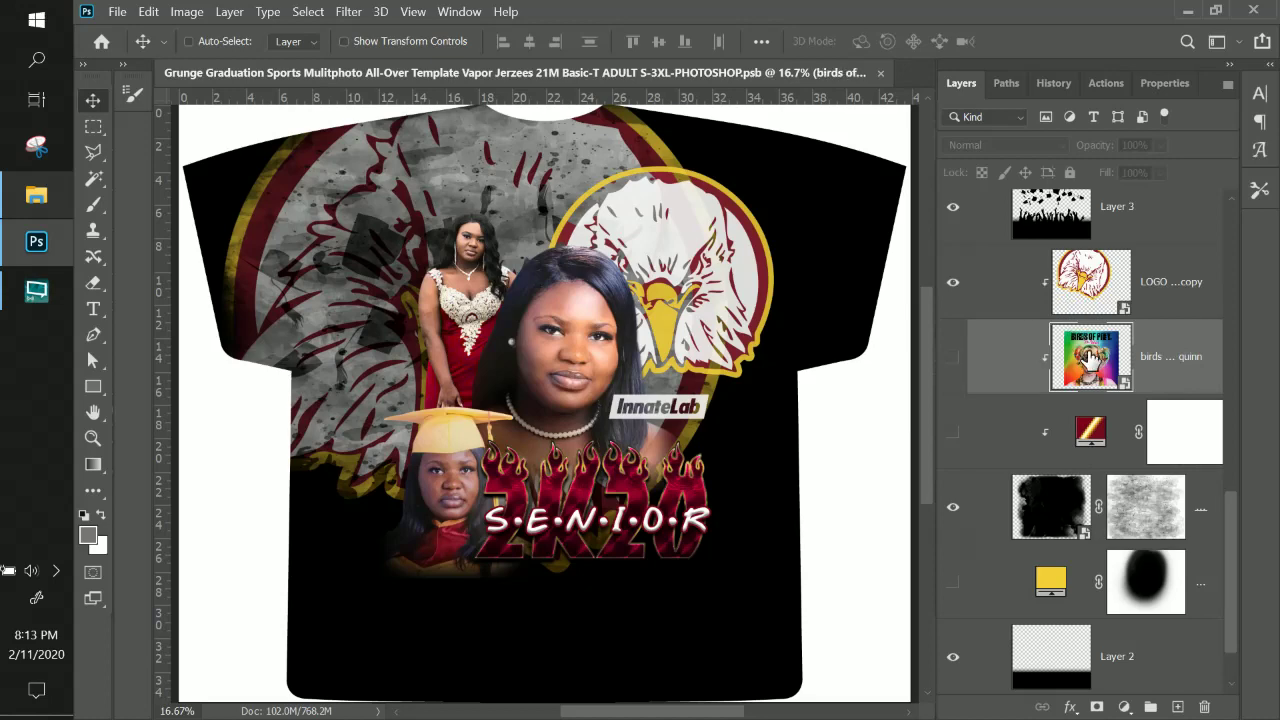
pyautogui.click(954, 362)
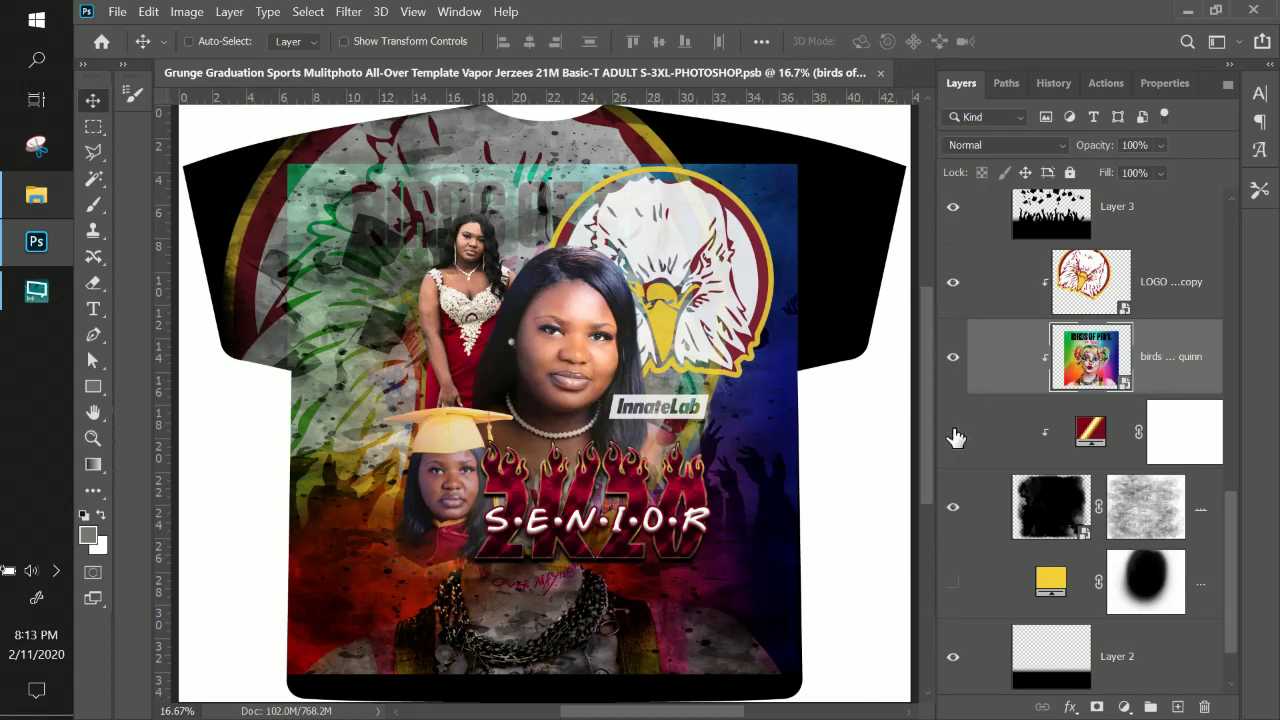
# Move the poster layer directly beneath the 2K20 text layer and add a new empty layer below it.
pyautogui.moveTo(1105, 375); pyautogui.dragTo(1041, 328)
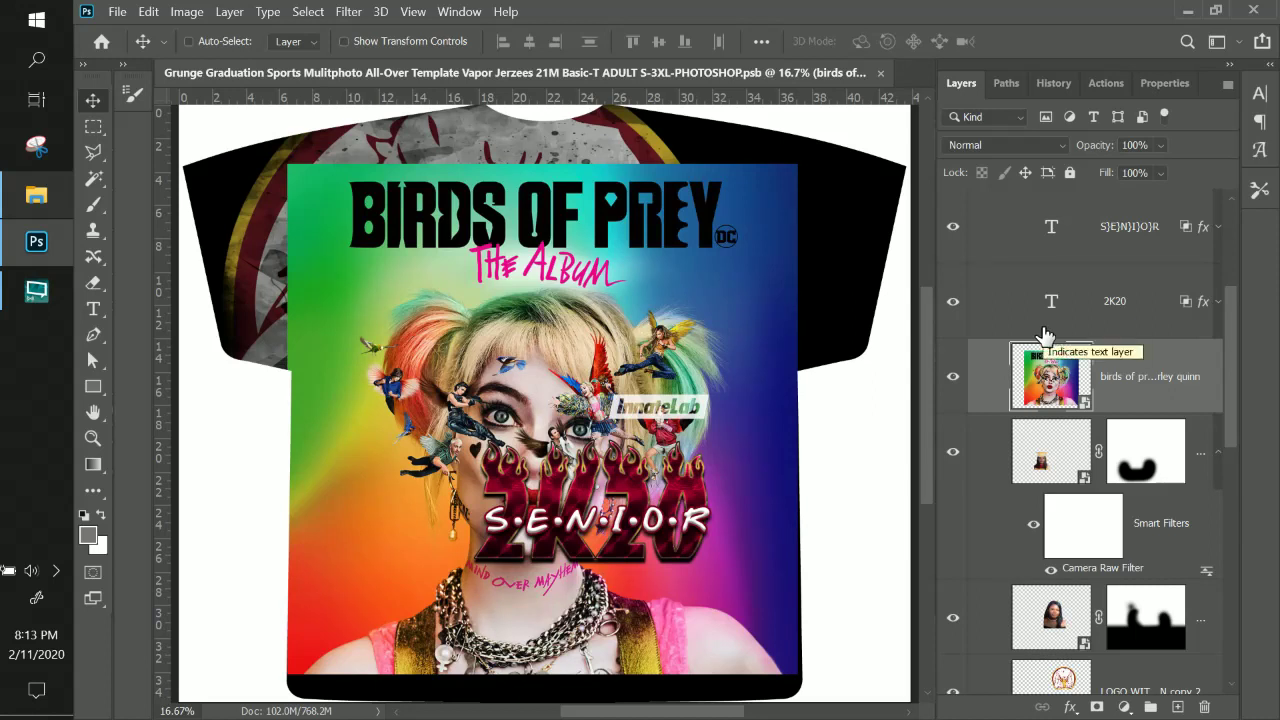
pyautogui.scroll(-2, 1050, 370)
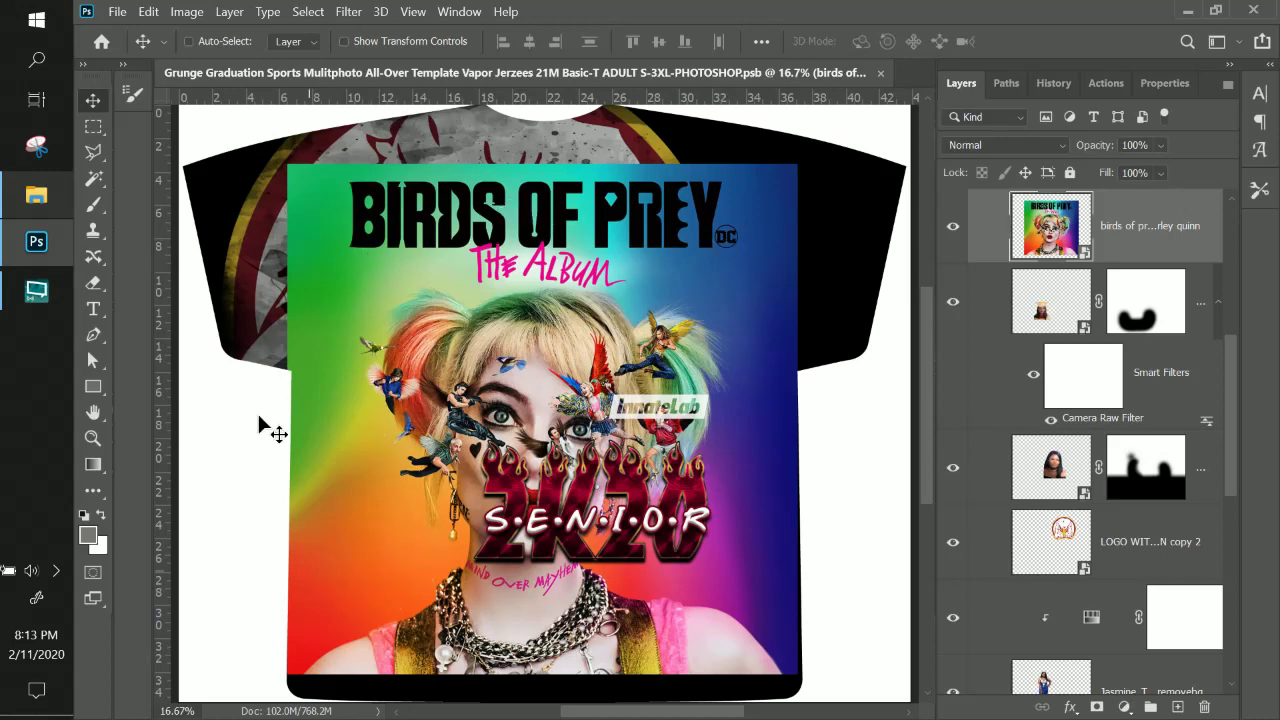
pyautogui.scroll(-3, 1100, 287)
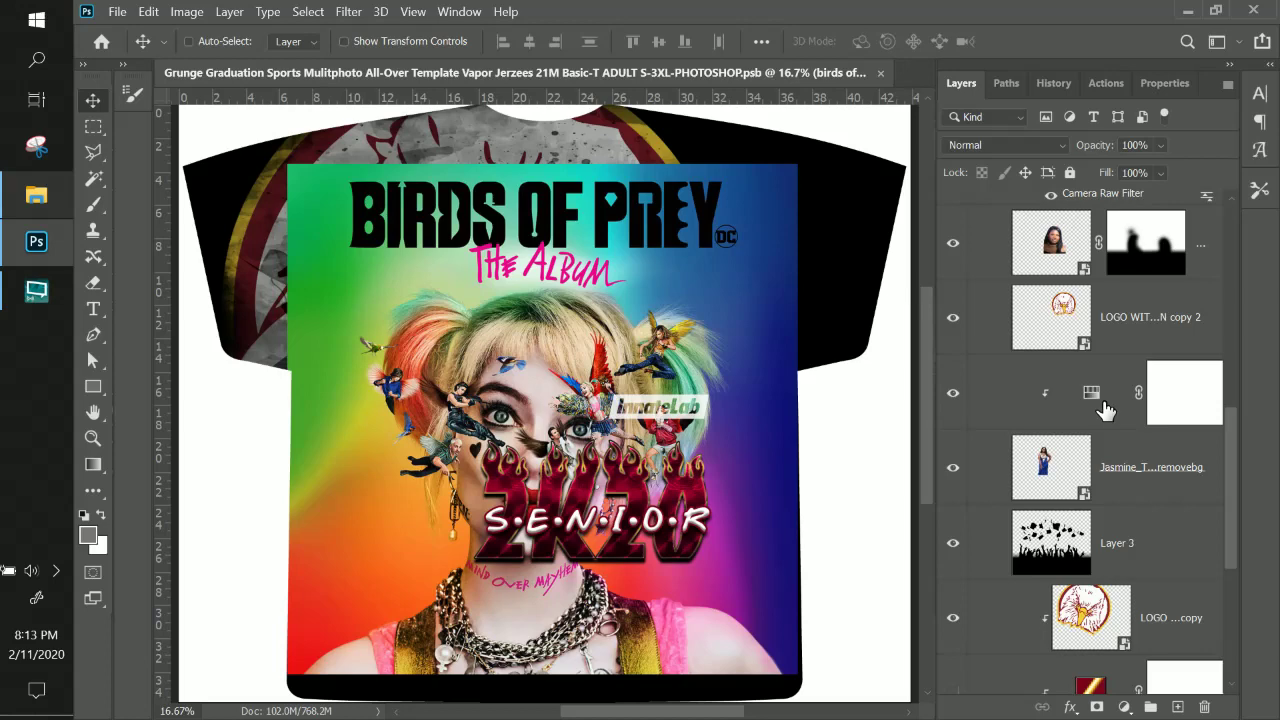
pyautogui.scroll(-2, 1105, 410)
pyautogui.click(1100, 540)
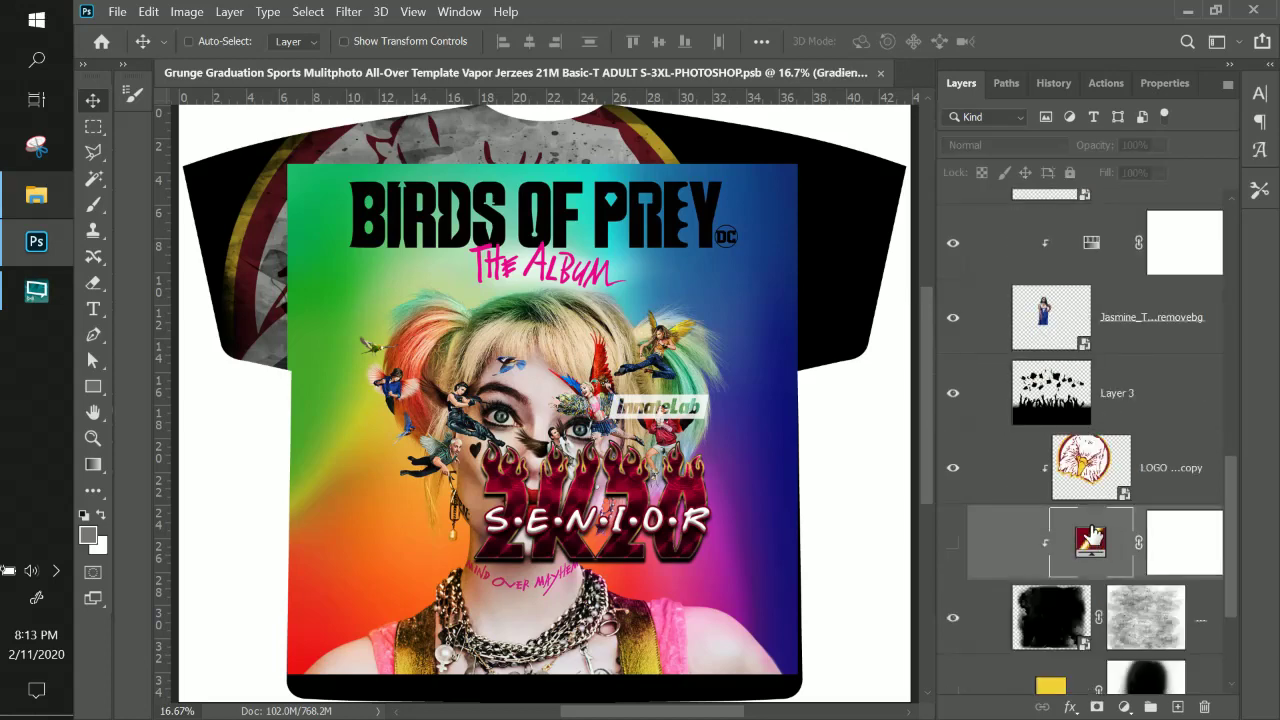
pyautogui.moveTo(1090, 537); pyautogui.dragTo(1060, 450)
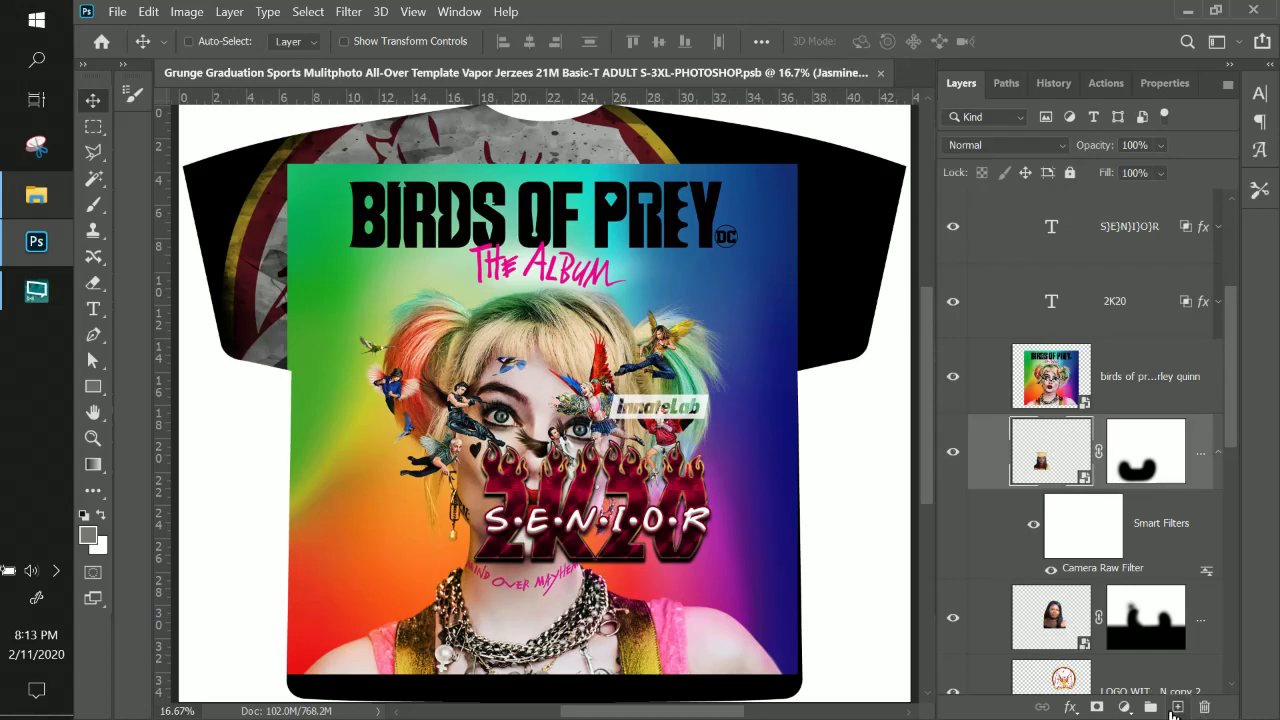
pyautogui.click(1177, 707)
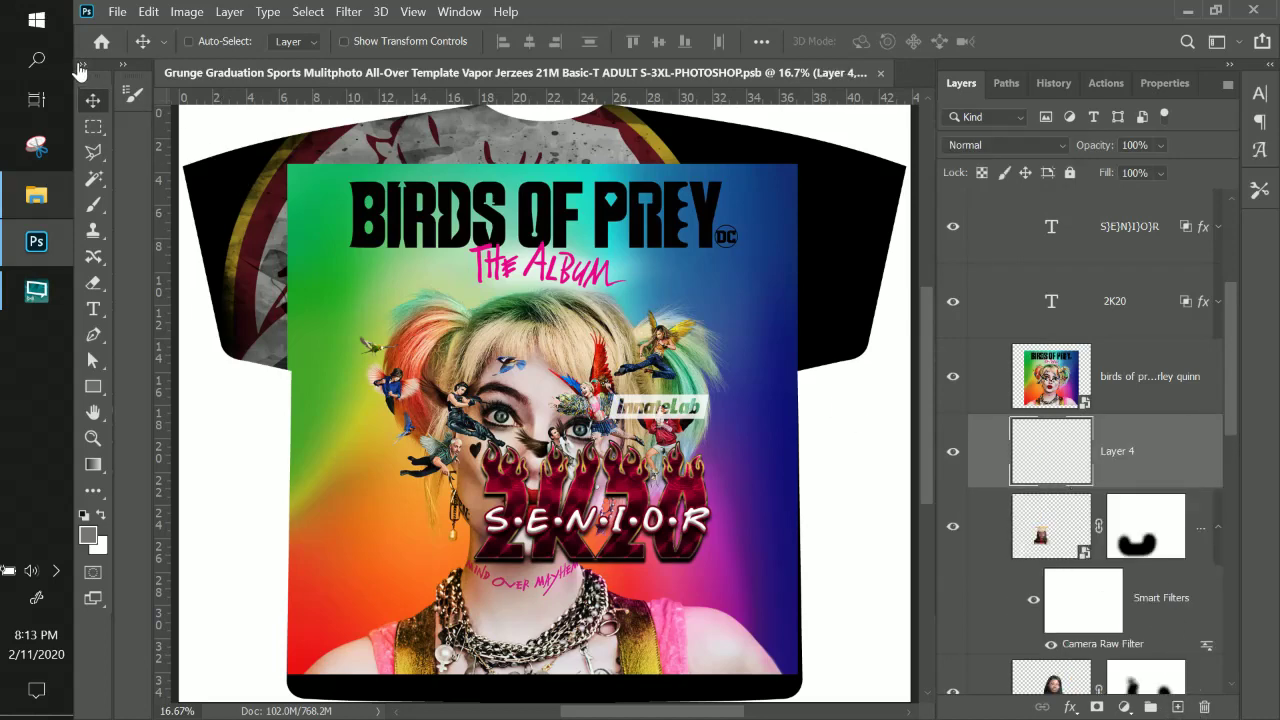
# Edit the Gradient tool's gradient, recoloring the 0% stop red and the 25% stop yellow-green with colors sampled from the poster.
pyautogui.click(92, 467)
pyautogui.click(228, 42)
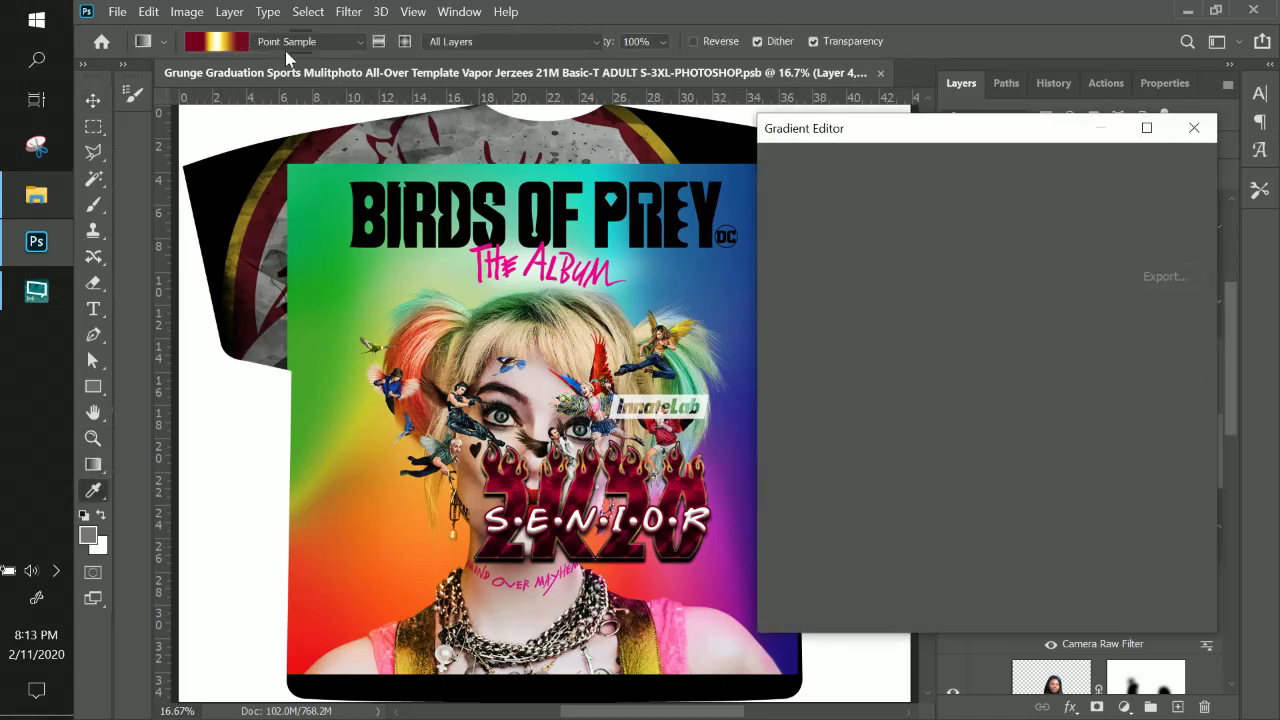
pyautogui.scroll(-3, 1000, 270)
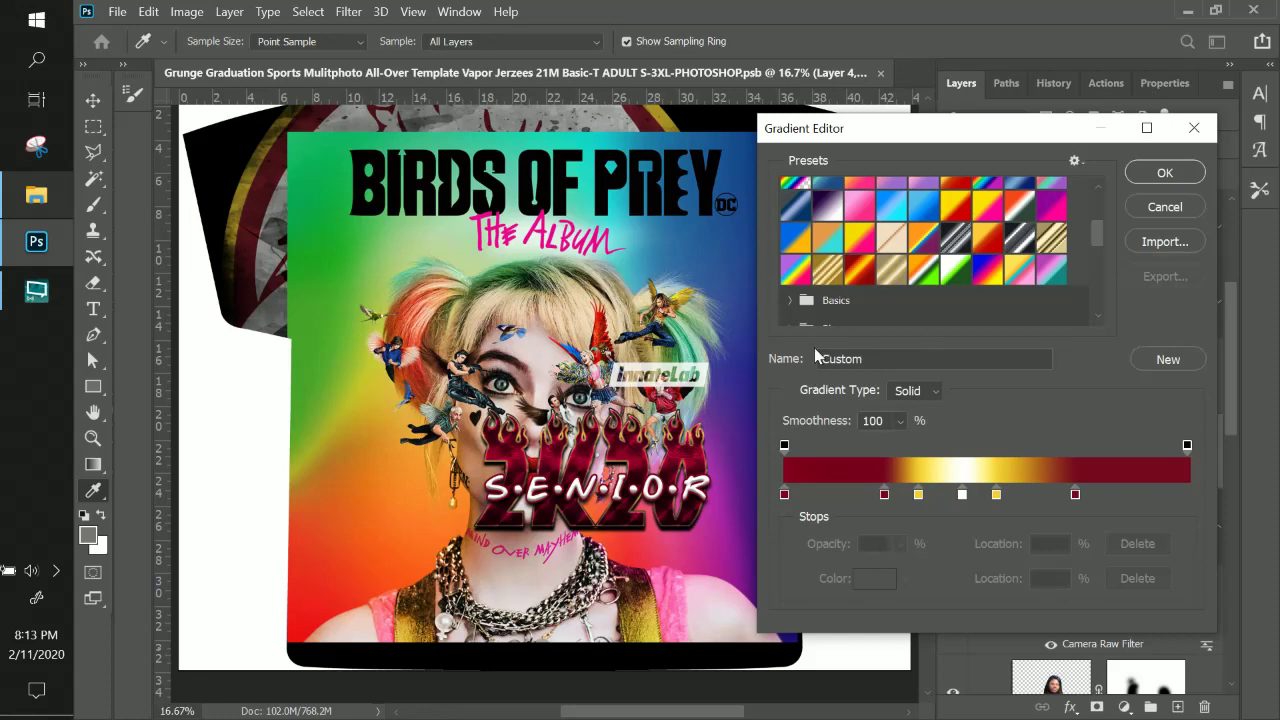
pyautogui.scroll(-10, 978, 298)
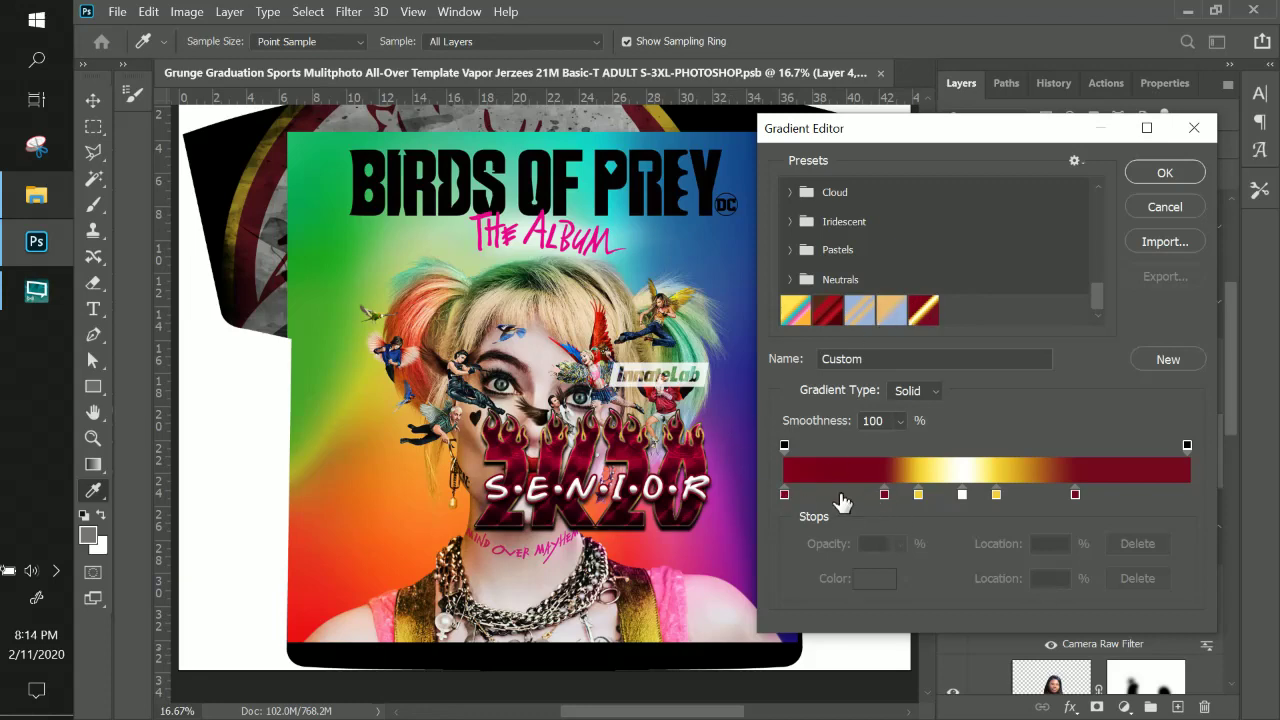
pyautogui.click(784, 494)
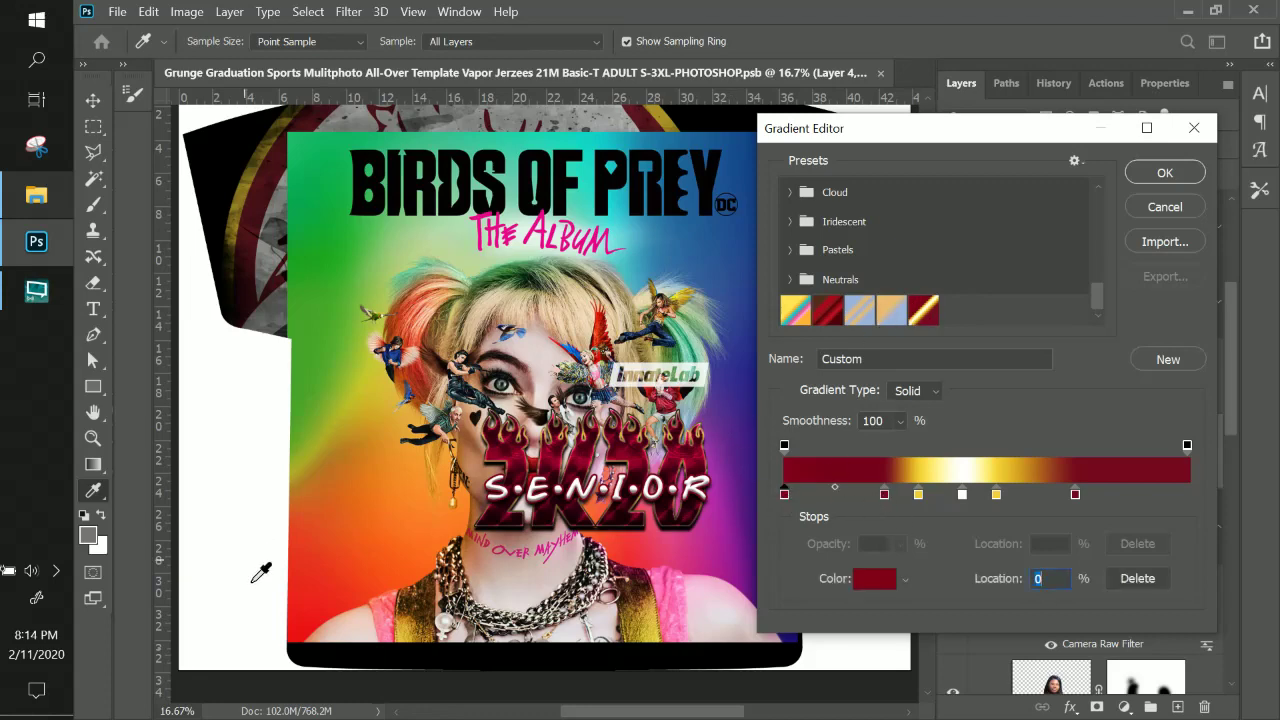
pyautogui.click(318, 602)
pyautogui.click(884, 494)
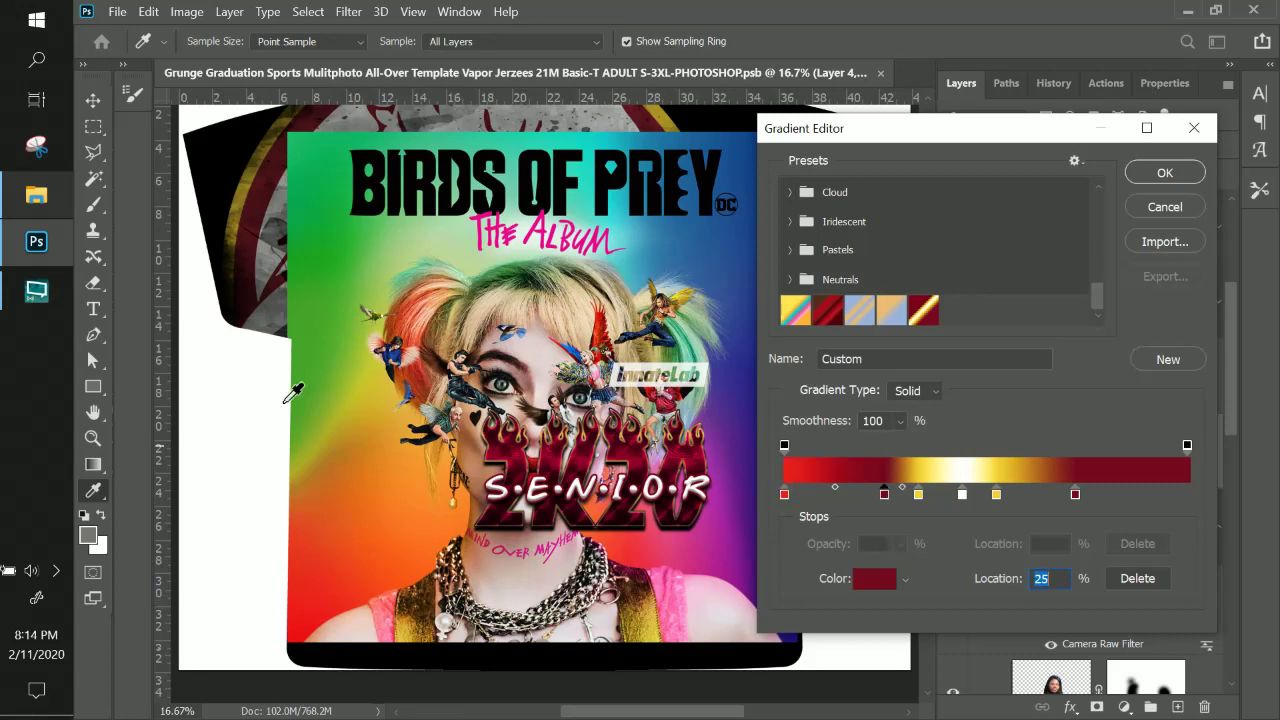
pyautogui.click(320, 448)
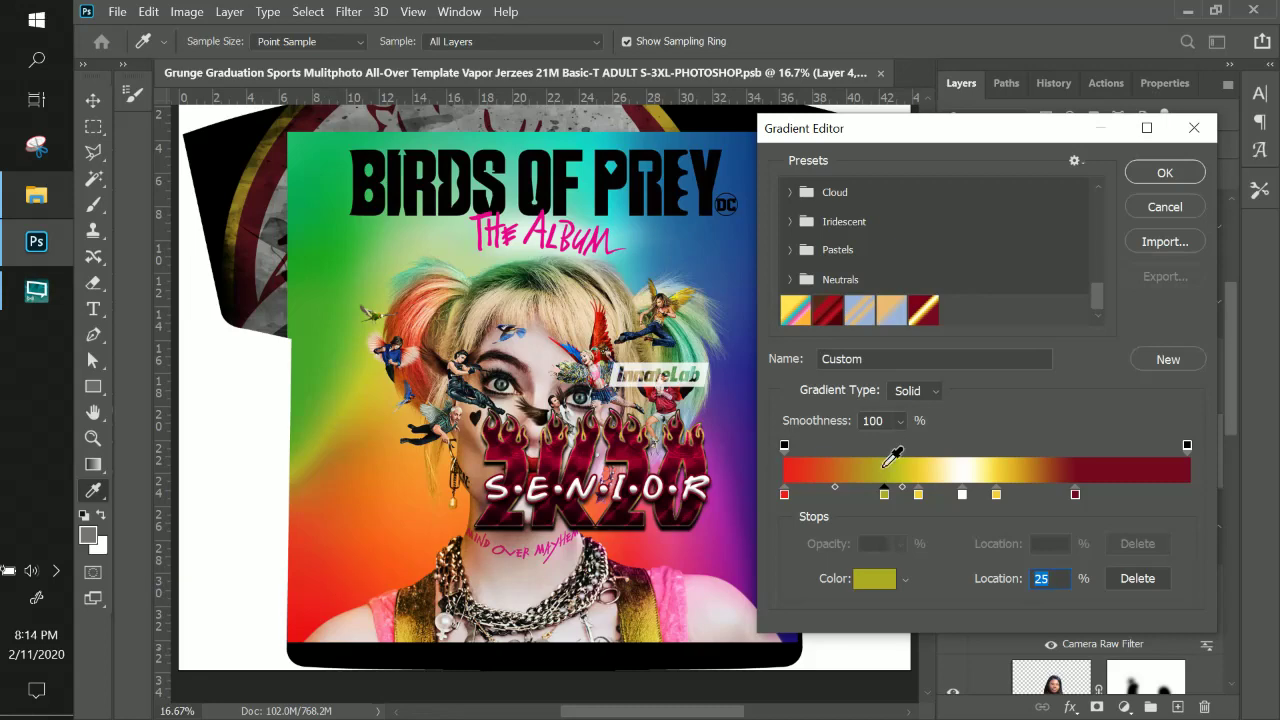
# Recolor the 33% gradient stop green and the 44% stop turquoise with colors sampled from the poster.
pyautogui.click(919, 496)
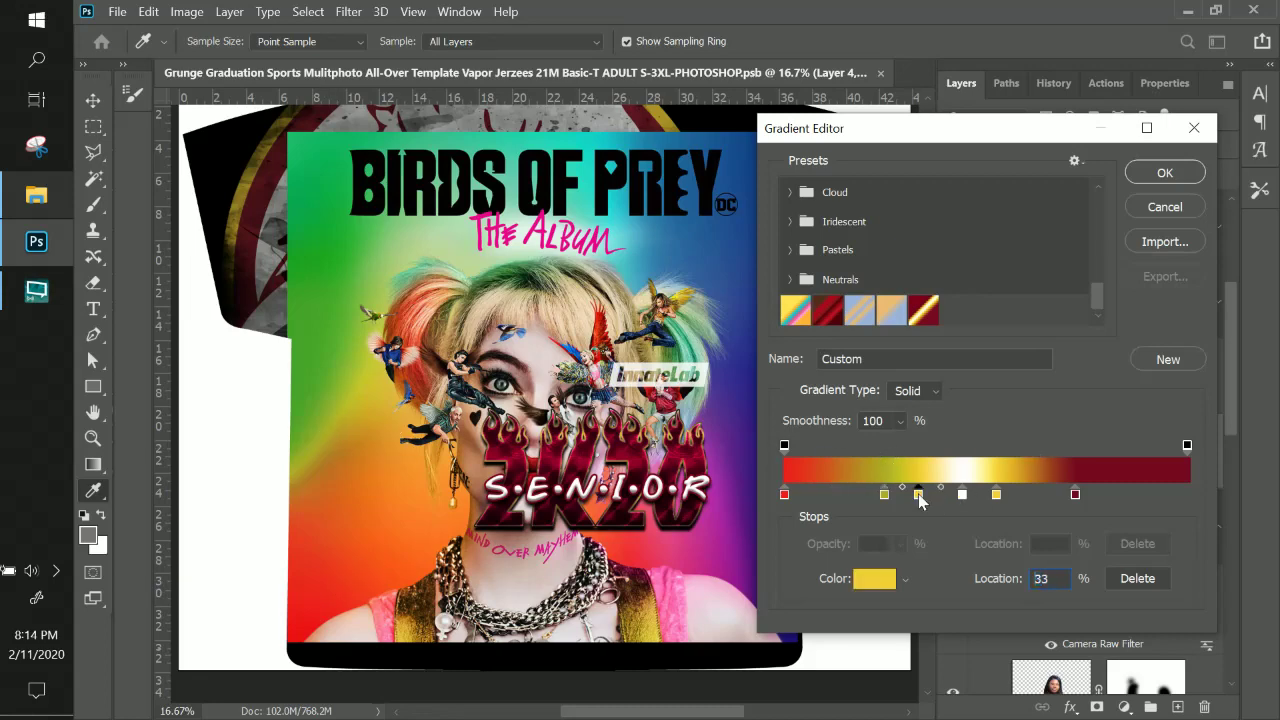
pyautogui.click(315, 254)
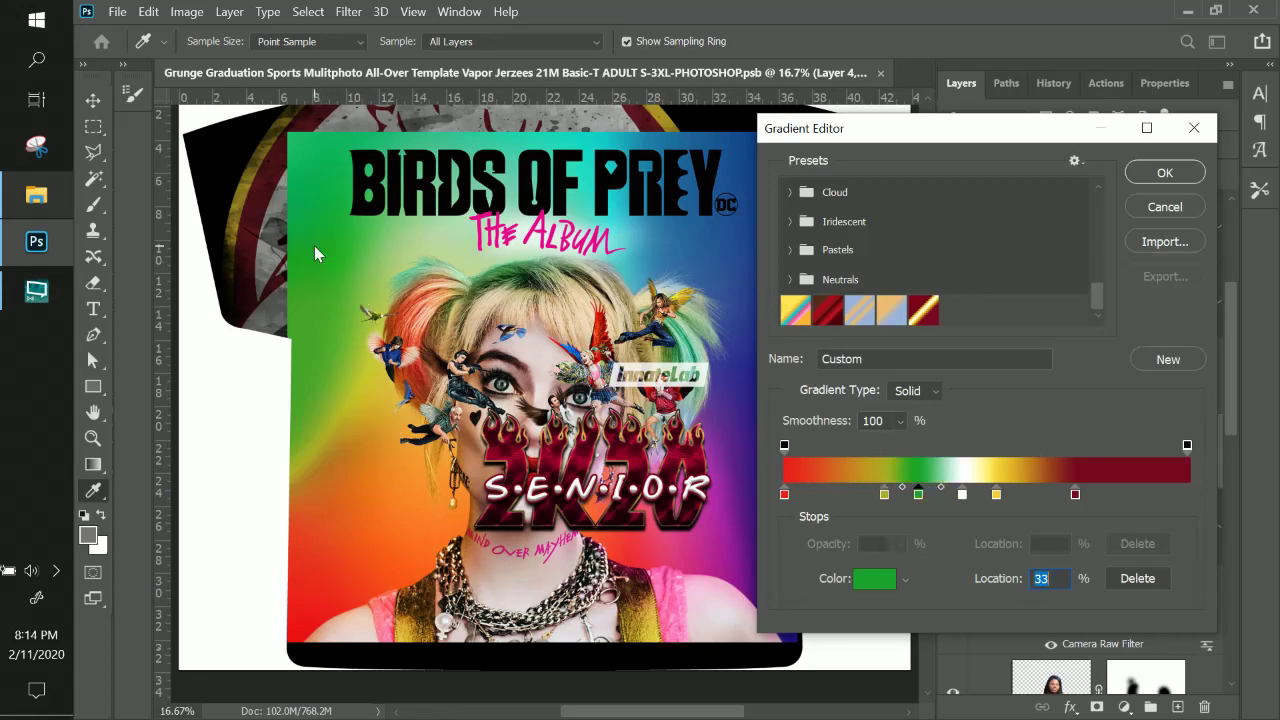
pyautogui.click(962, 494)
pyautogui.click(522, 133)
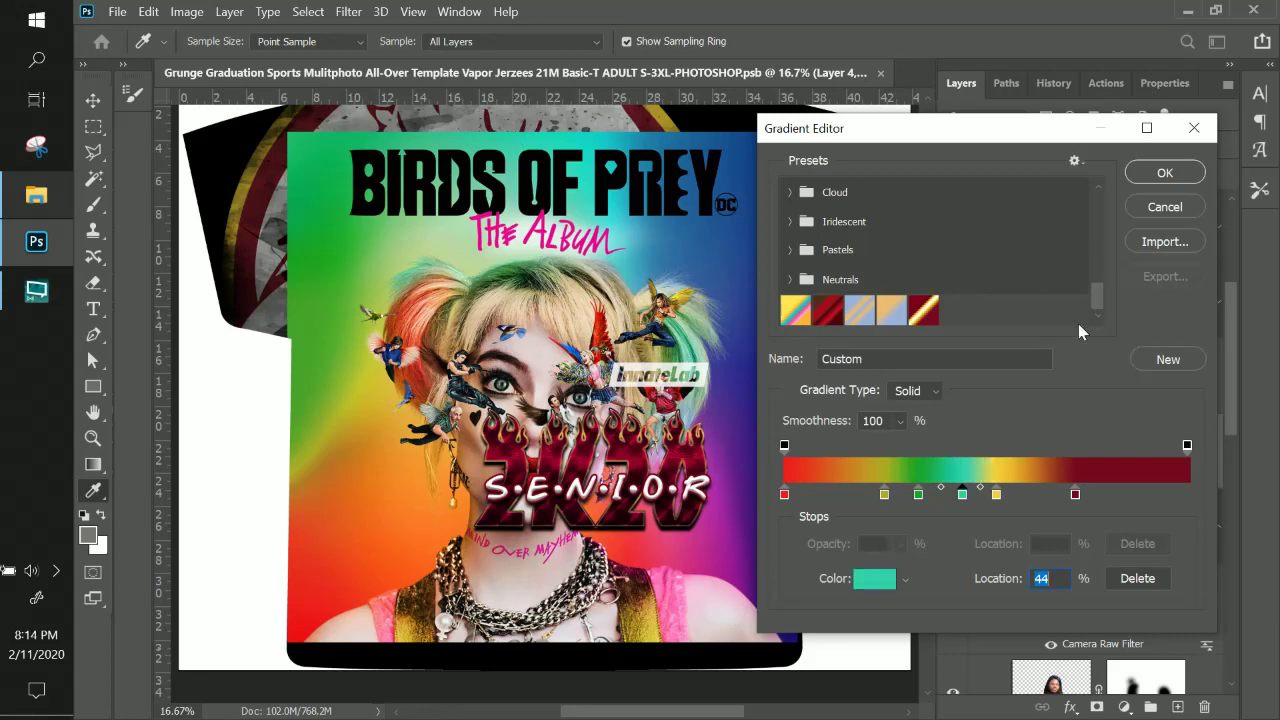
# Recolor the 53% gradient stop blue and the 72% stop magenta with colors sampled from the poster.
pyautogui.click(996, 494)
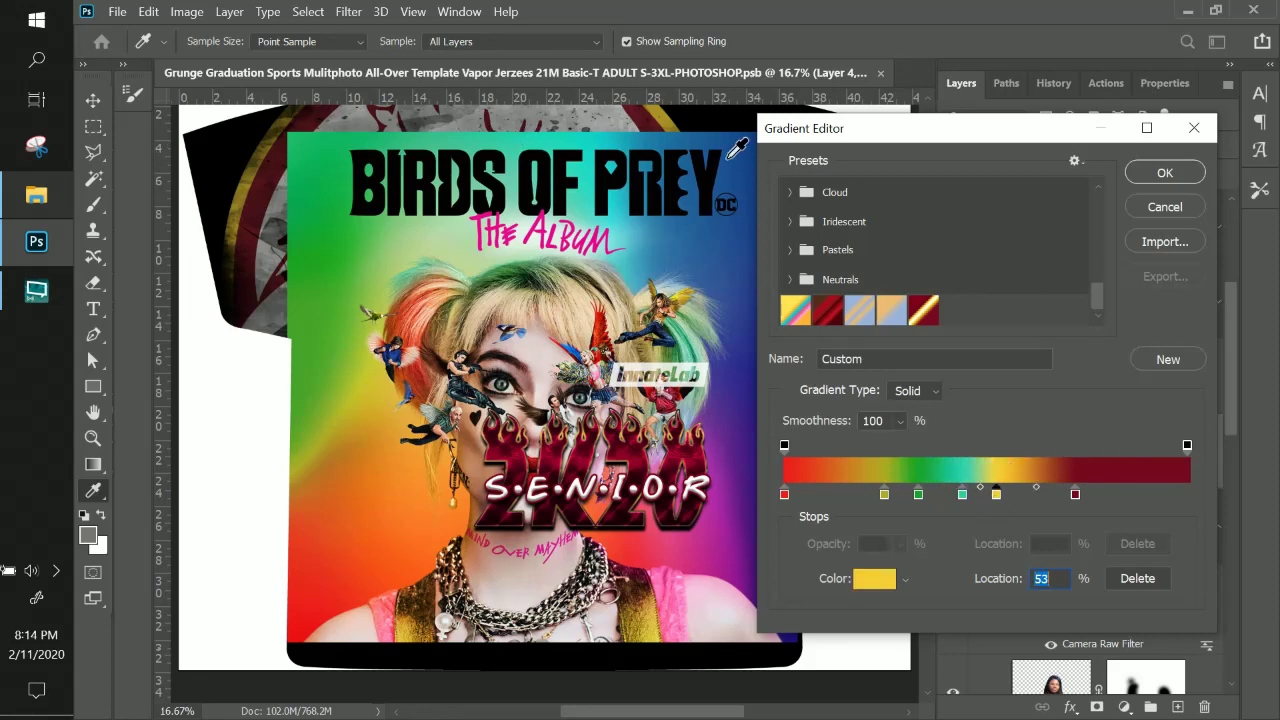
pyautogui.click(699, 133)
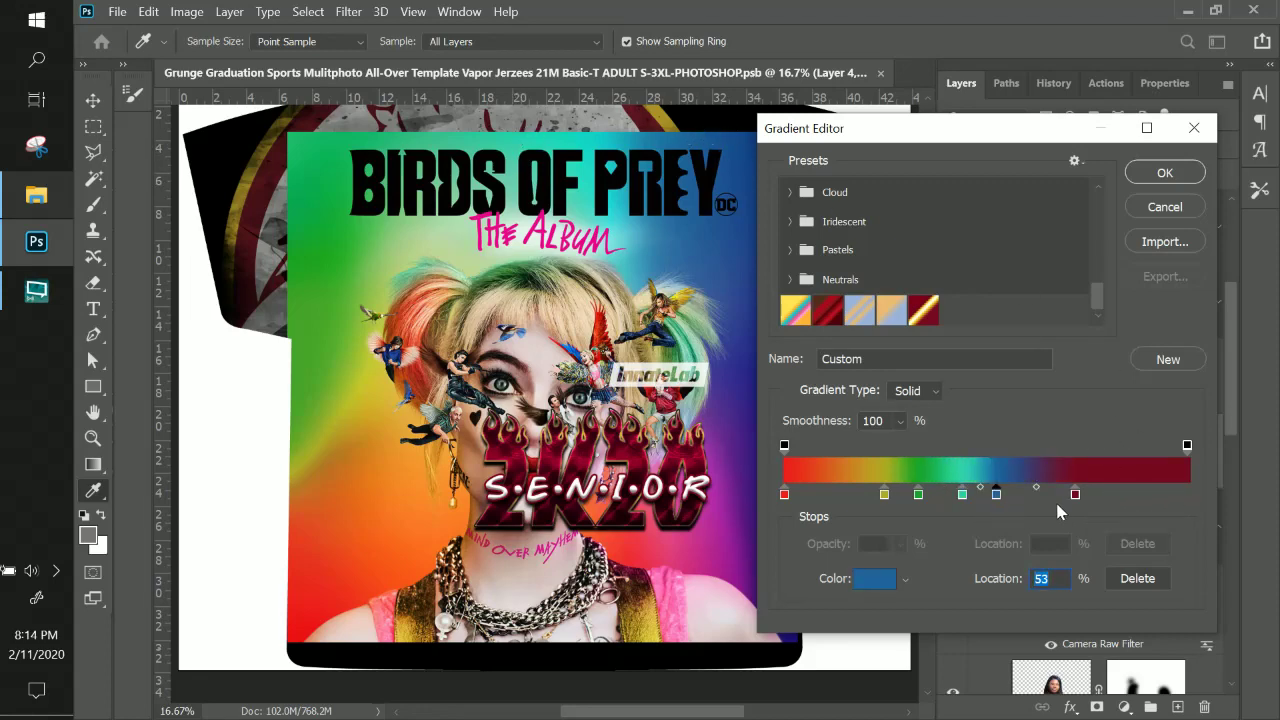
pyautogui.click(1075, 494)
pyautogui.click(722, 556)
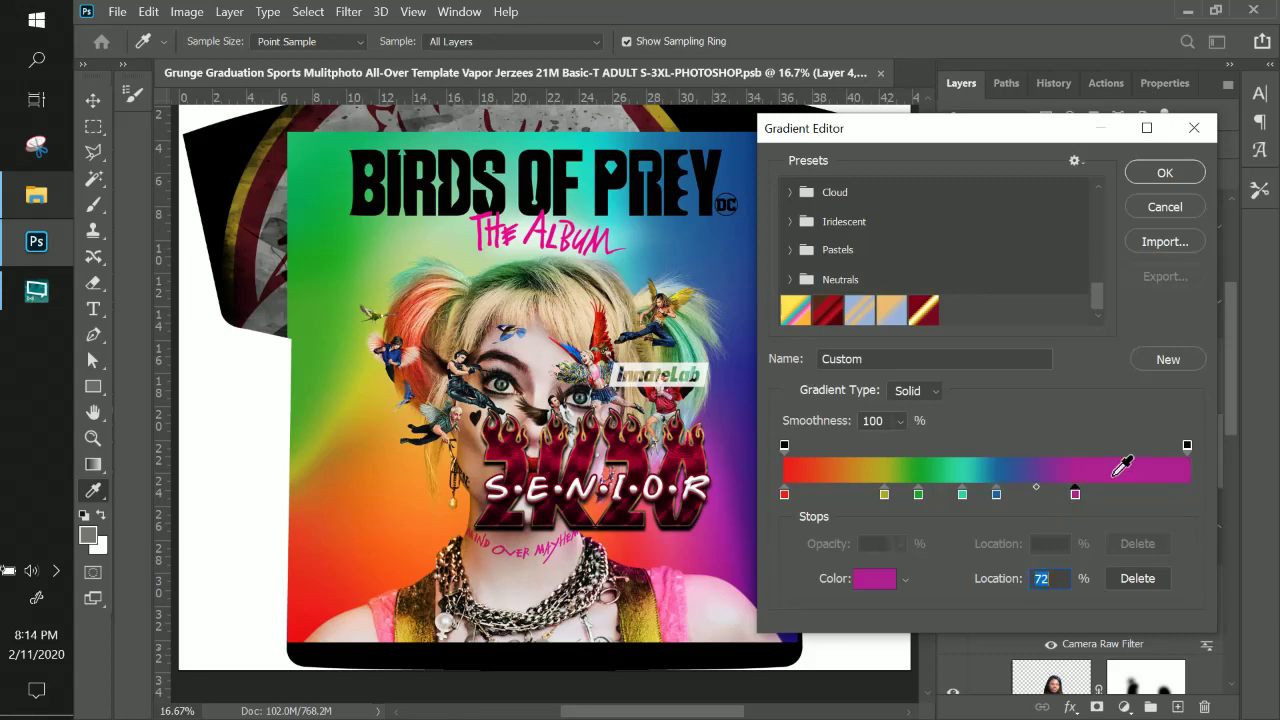
# Add a gradient stop at about 91% and color it red with a sample from the poster.
pyautogui.click(1151, 497)
pyautogui.click(633, 566)
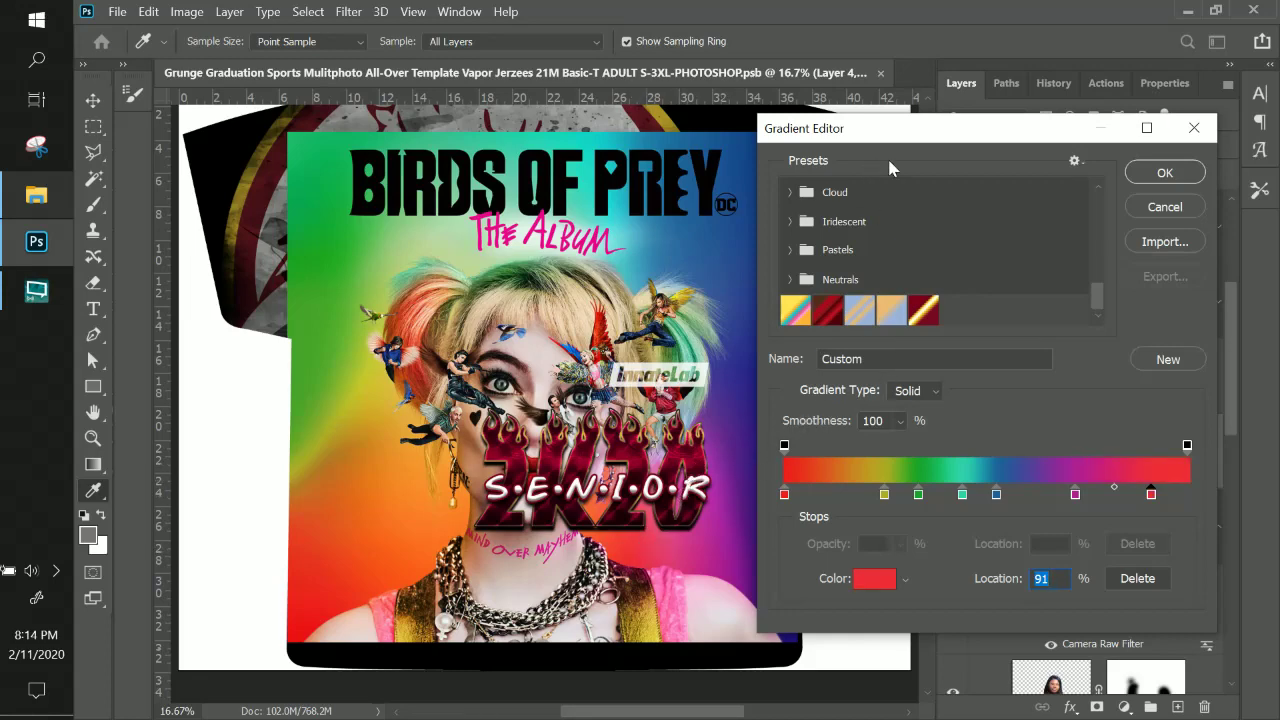
pyautogui.moveTo(906, 138); pyautogui.dragTo(848, 162)
pyautogui.moveTo(880, 168); pyautogui.dragTo(882, 169)
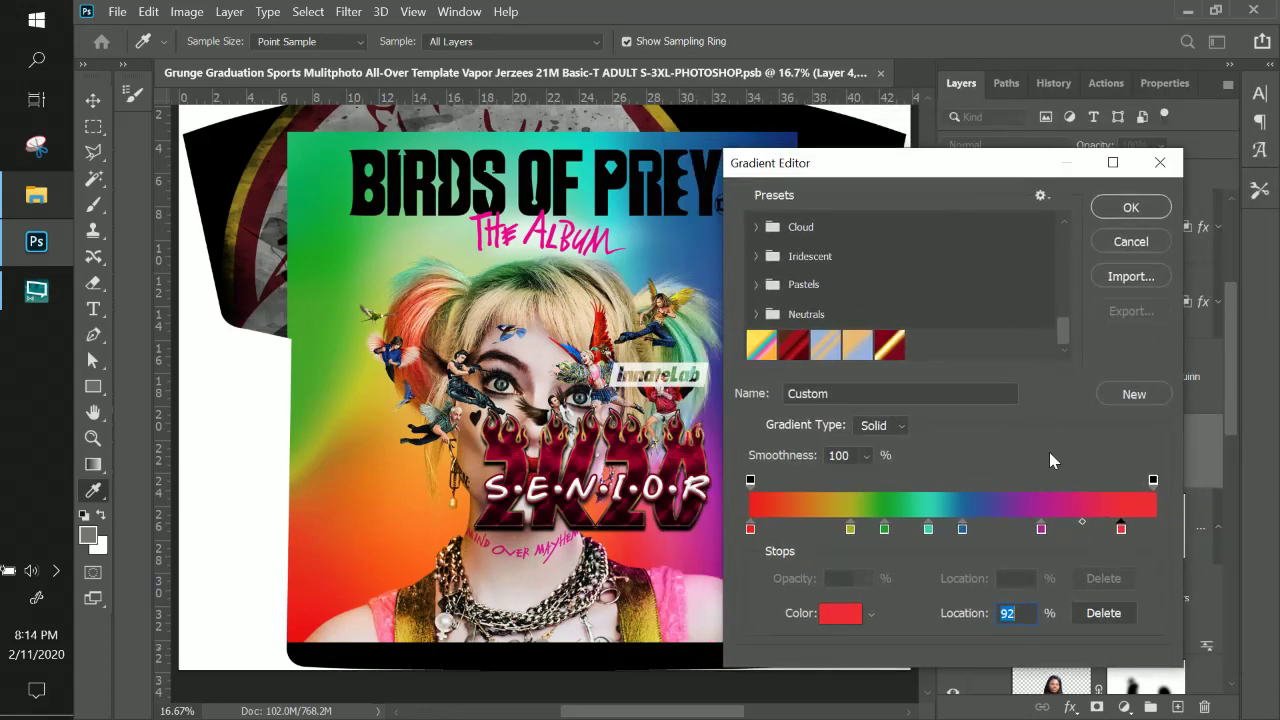
# Spread out the gradient stops, moving the last red stop to 96%, green to 39%, and shifting magenta, blue and turquoise toward the red end.
pyautogui.moveTo(1123, 530); pyautogui.dragTo(1138, 530)
pyautogui.moveTo(1043, 530); pyautogui.dragTo(1064, 530)
pyautogui.moveTo(963, 530); pyautogui.dragTo(908, 531)
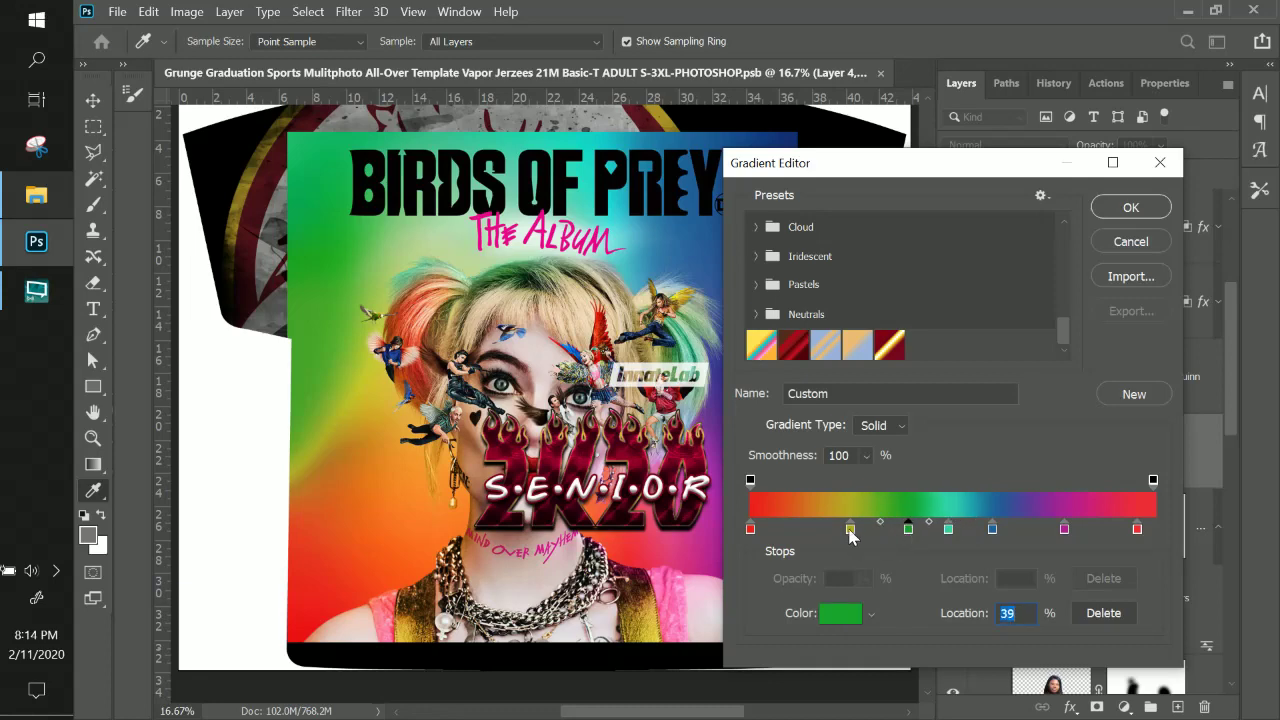
# Recolor the 25% gradient stop bright yellow, fcf700.
pyautogui.click(850, 530)
pyautogui.click(840, 618)
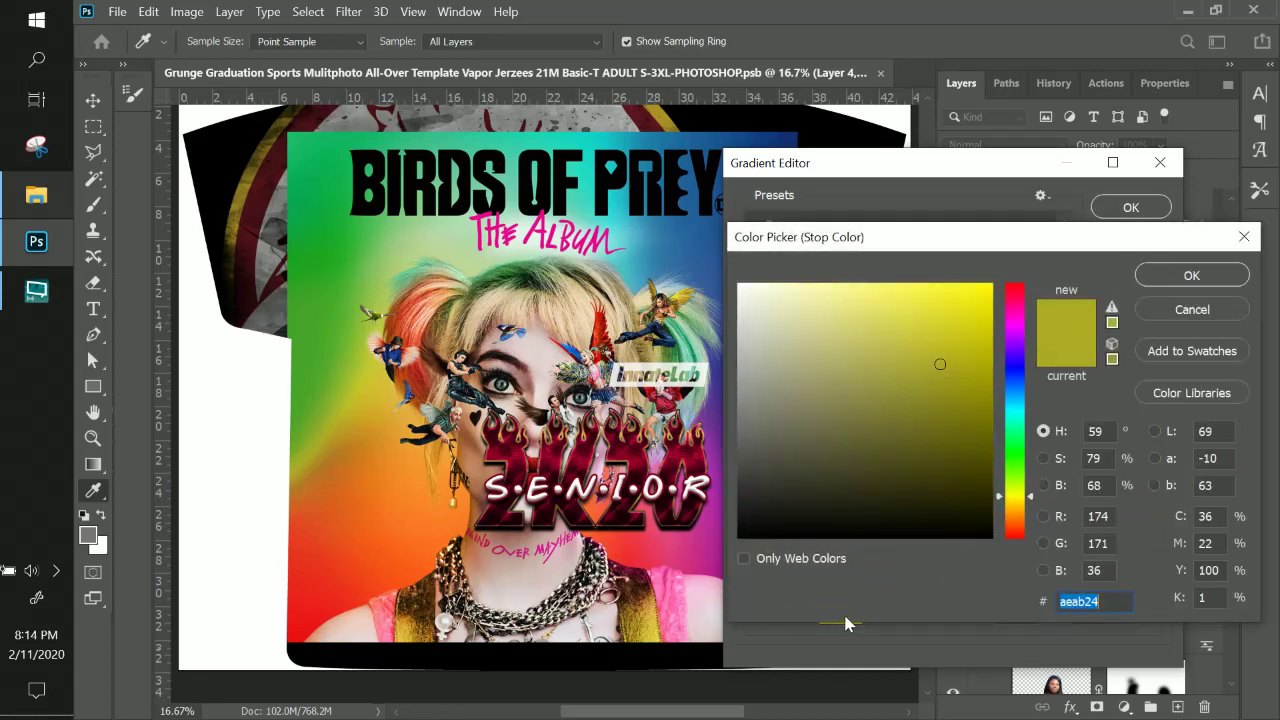
pyautogui.click(1212, 314)
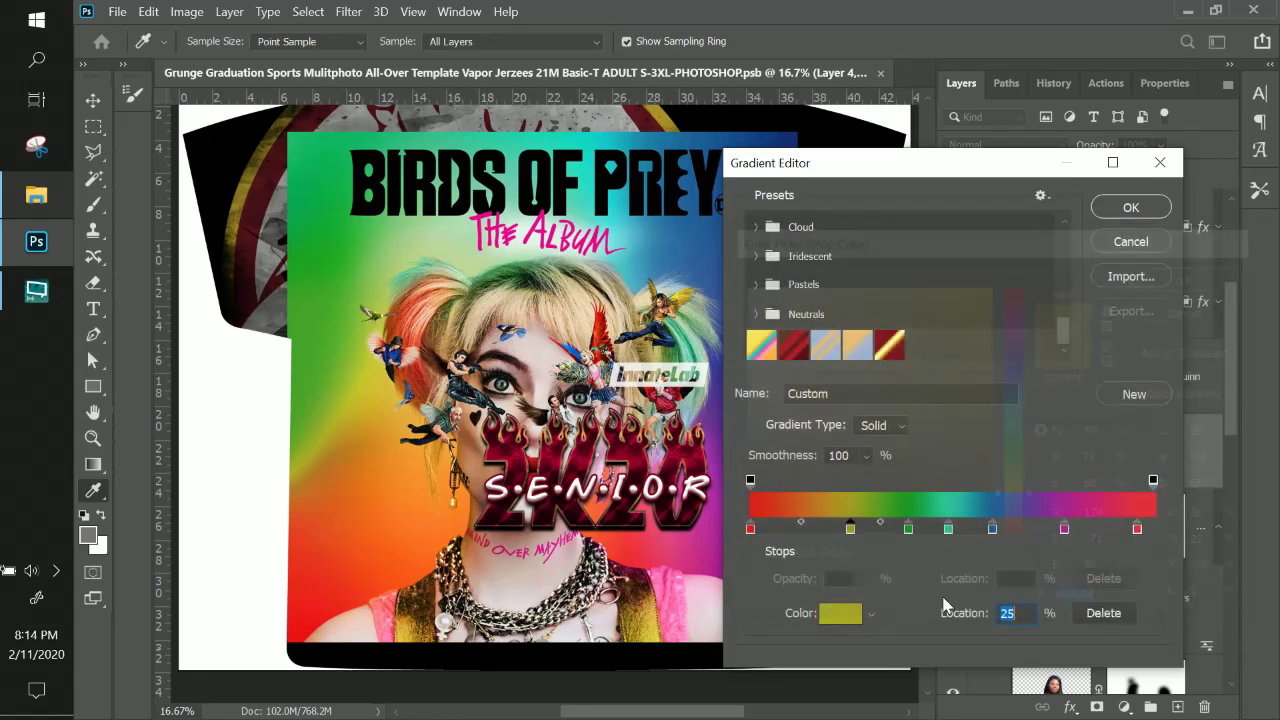
pyautogui.click(838, 617)
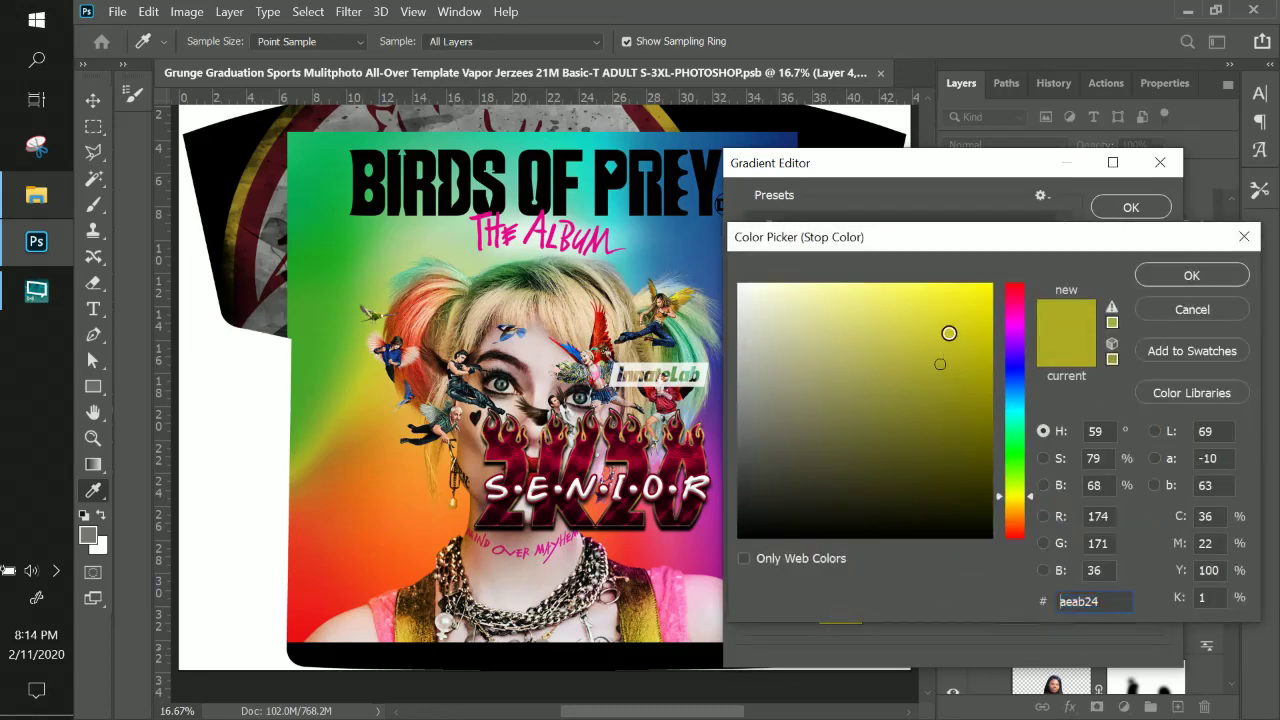
pyautogui.moveTo(946, 331); pyautogui.dragTo(997, 287)
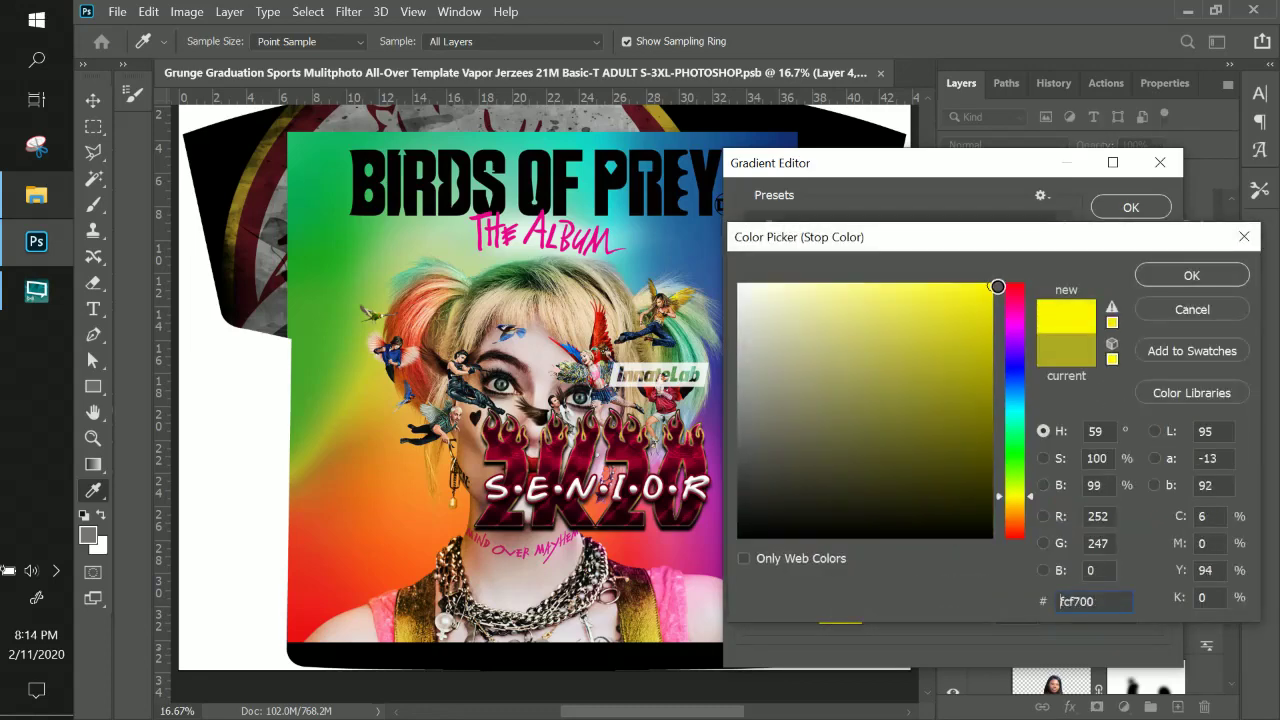
pyautogui.click(1157, 283)
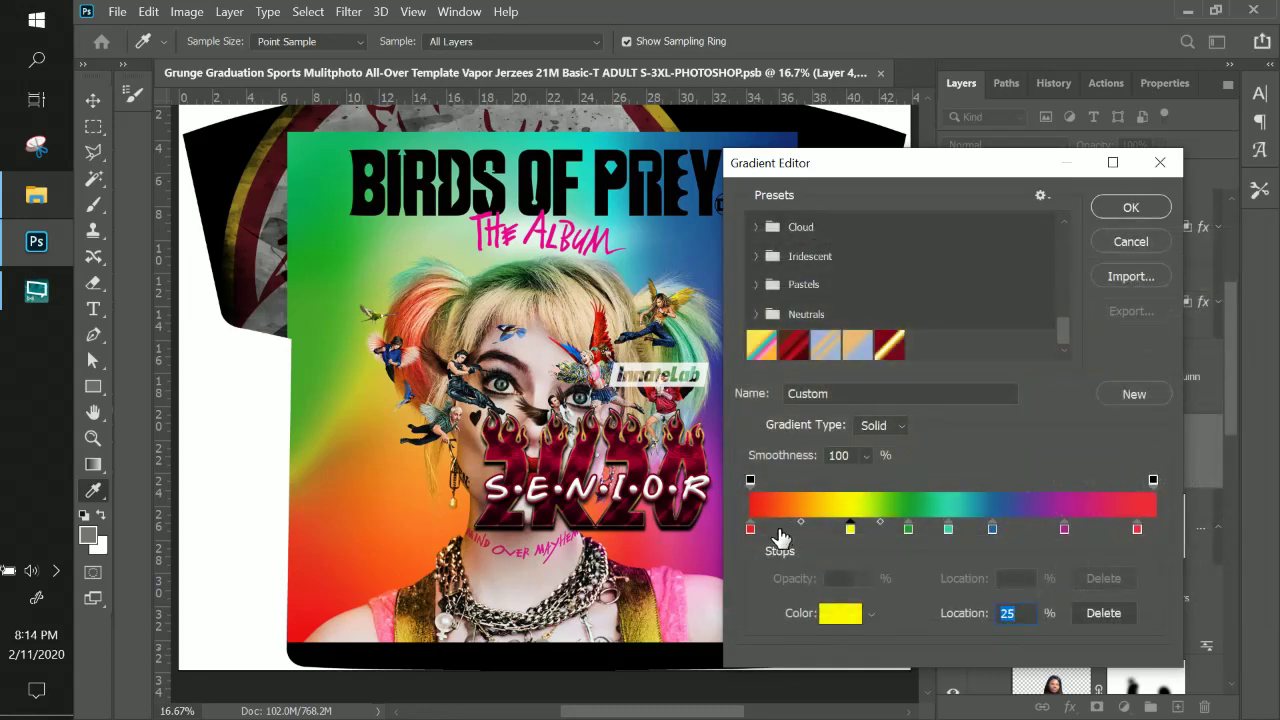
# Move the first red gradient stop to 4% and recolor it a purer red, e30400.
pyautogui.moveTo(755, 532); pyautogui.dragTo(766, 535)
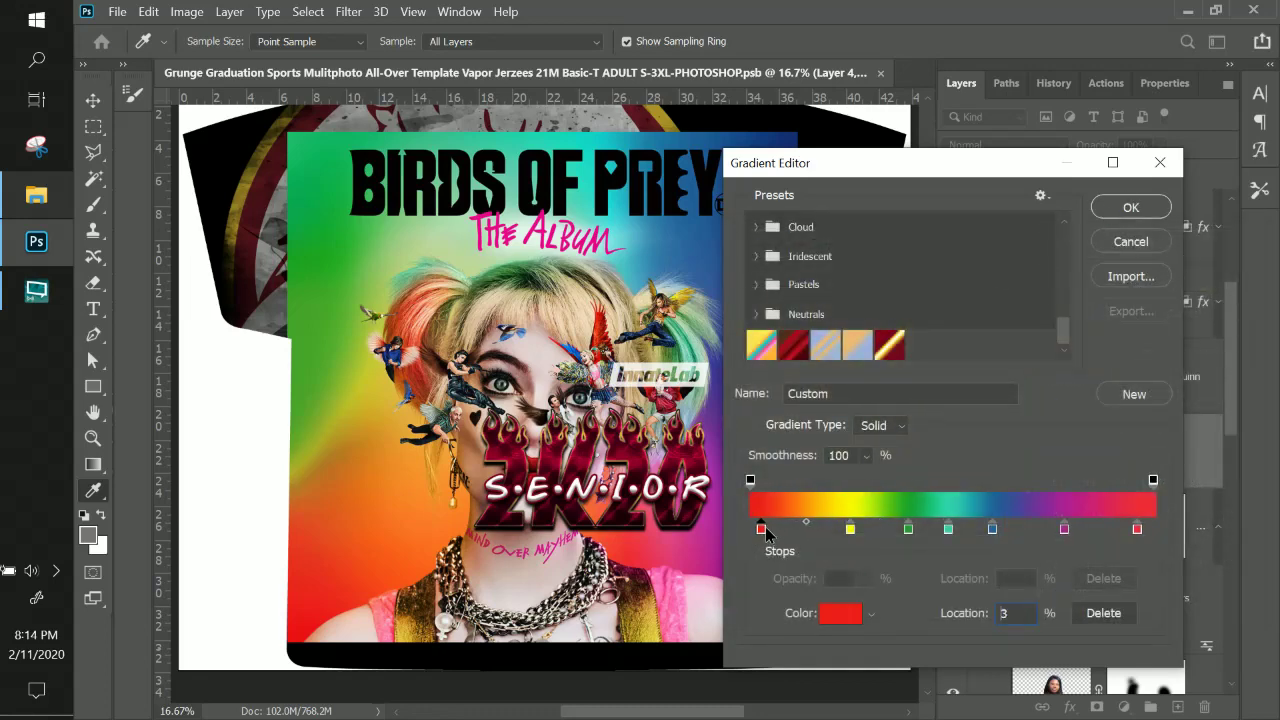
pyautogui.click(838, 618)
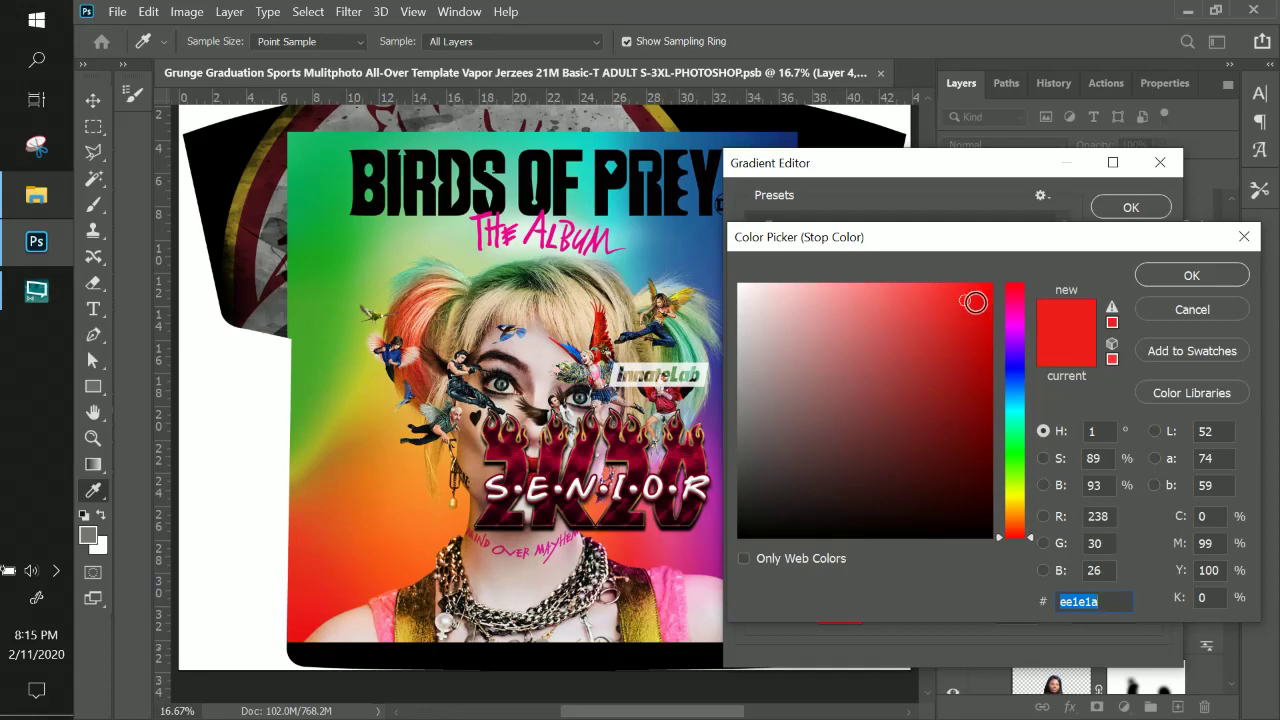
pyautogui.click(989, 305)
pyautogui.moveTo(989, 305); pyautogui.dragTo(995, 310)
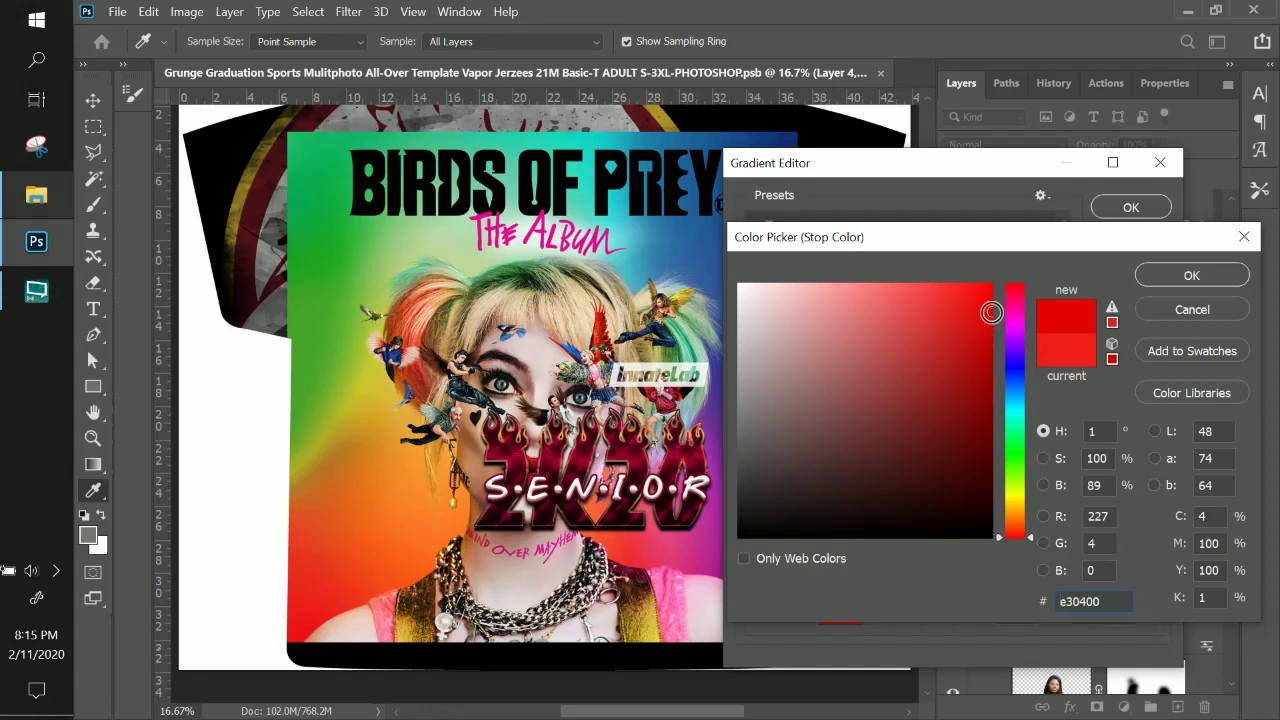
pyautogui.click(1155, 284)
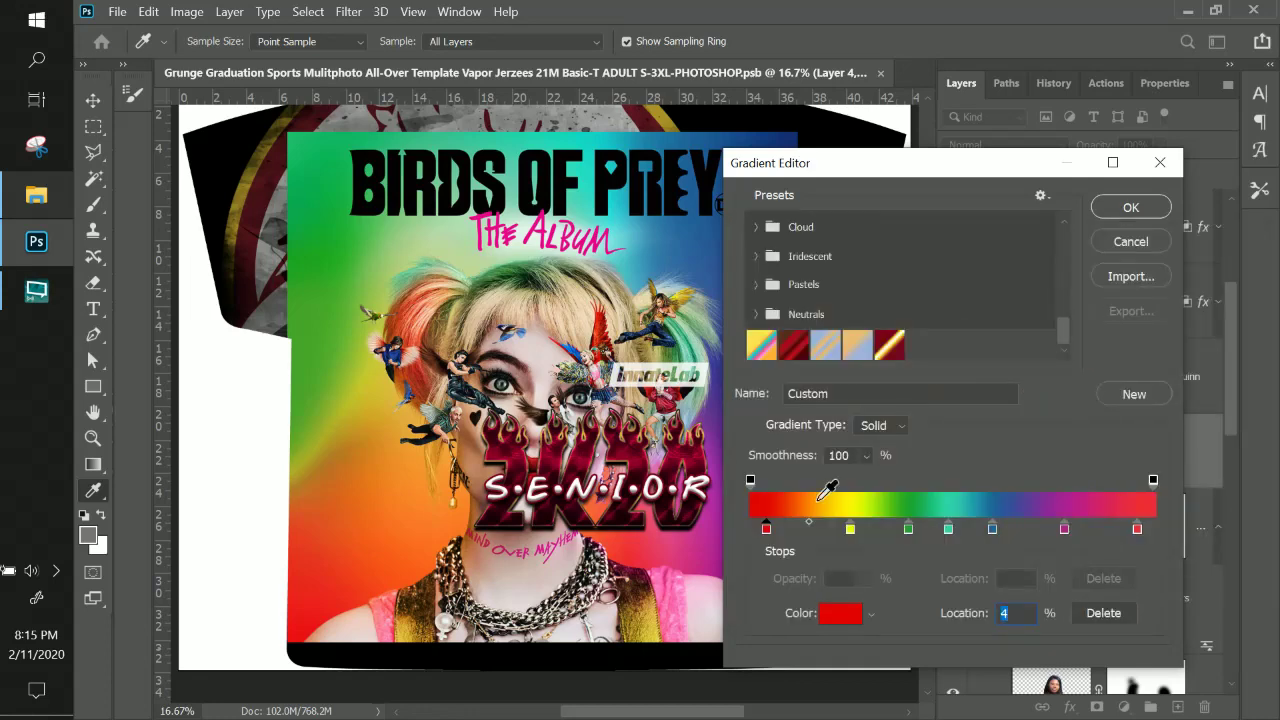
# Recolor the 96% gradient stop dark red, c0080f, and accept the edited gradient.
pyautogui.click(1135, 531)
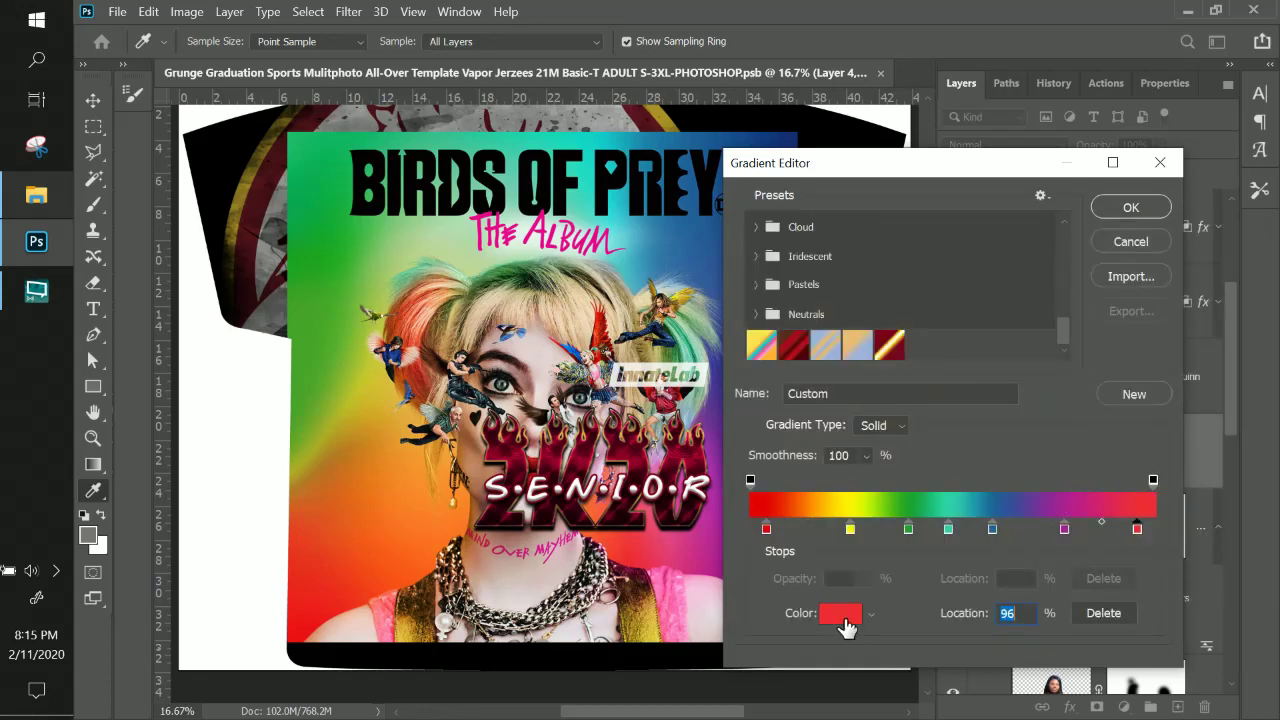
pyautogui.click(840, 613)
pyautogui.click(989, 313)
pyautogui.moveTo(989, 313); pyautogui.dragTo(983, 346)
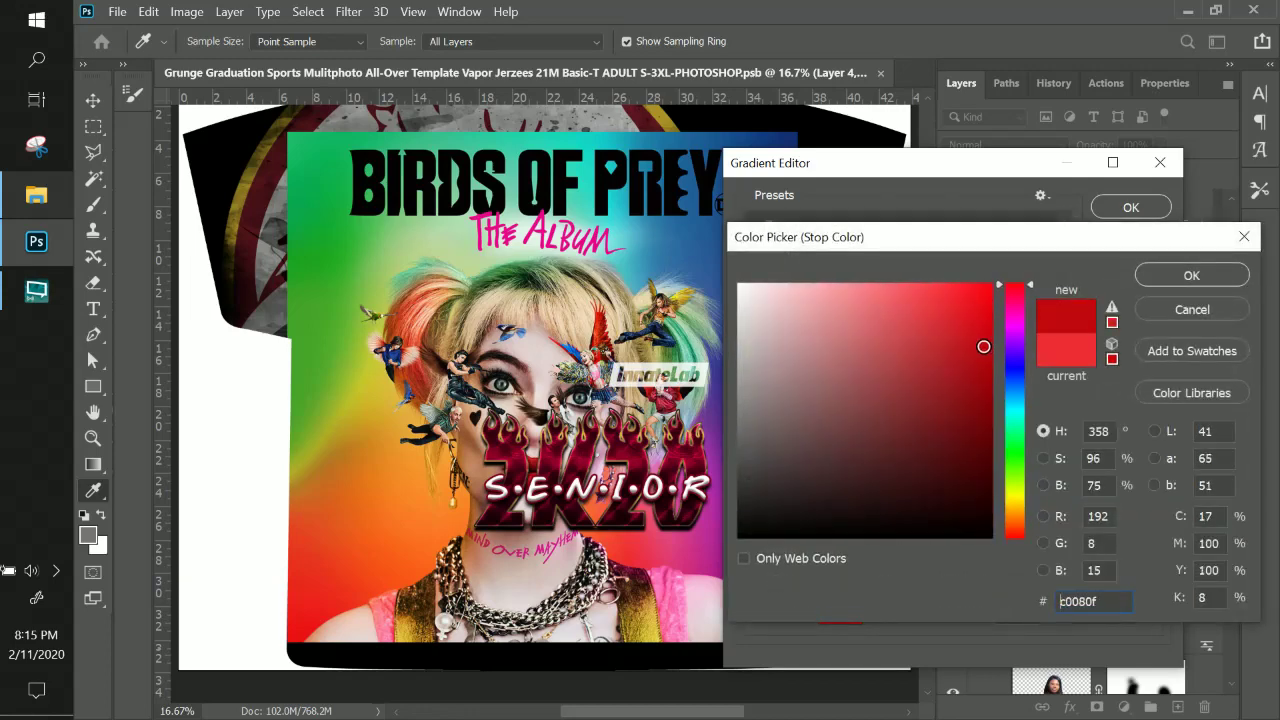
pyautogui.click(1170, 276)
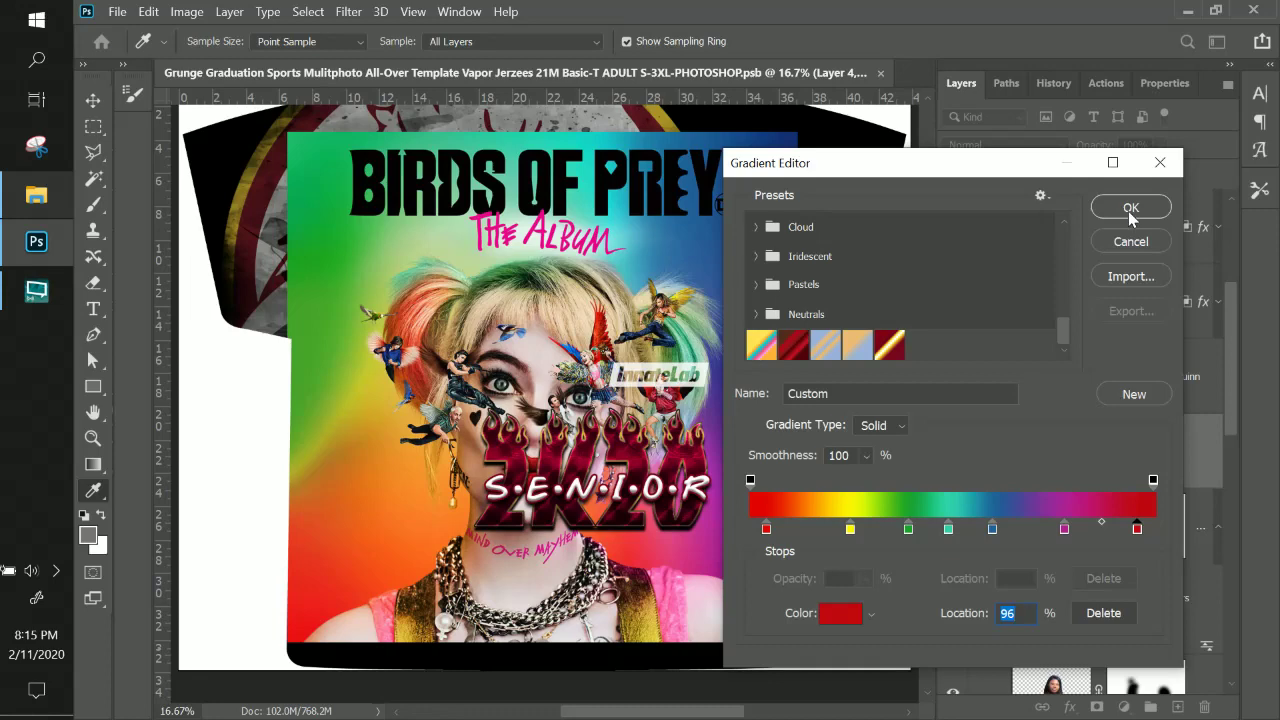
pyautogui.click(1130, 207)
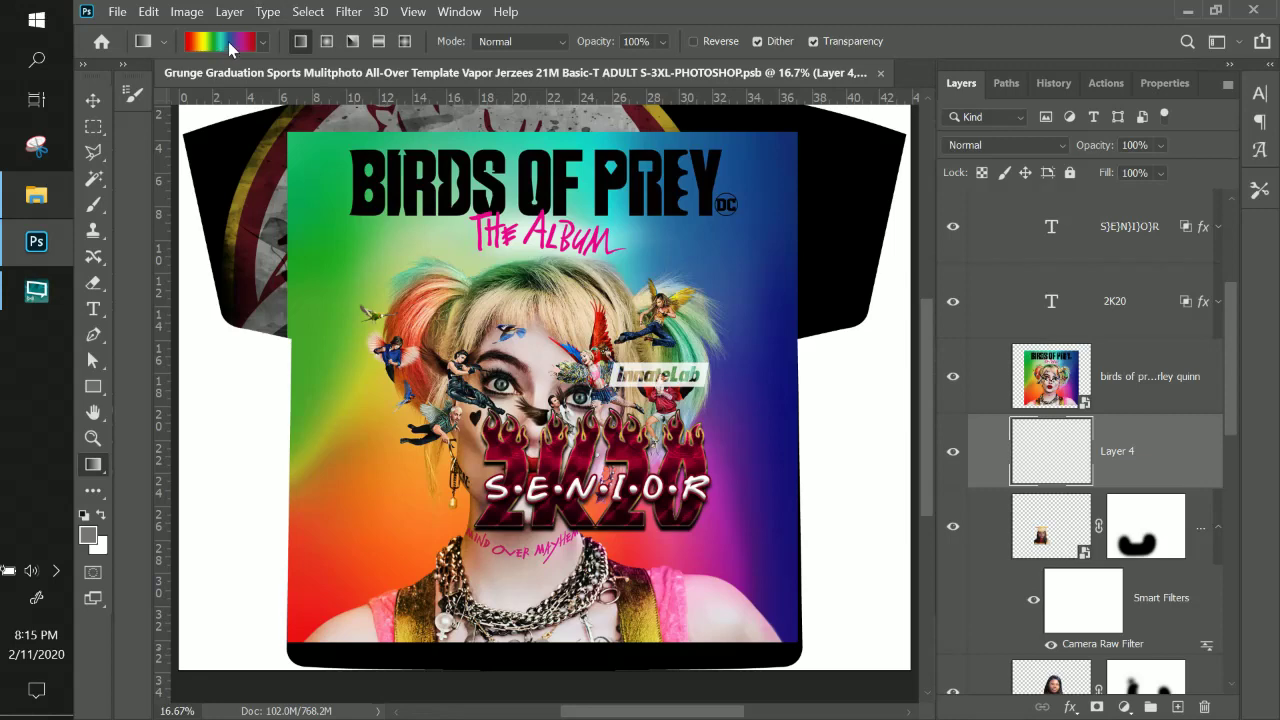
pyautogui.click(177, 14)
pyautogui.moveTo(229, 16)
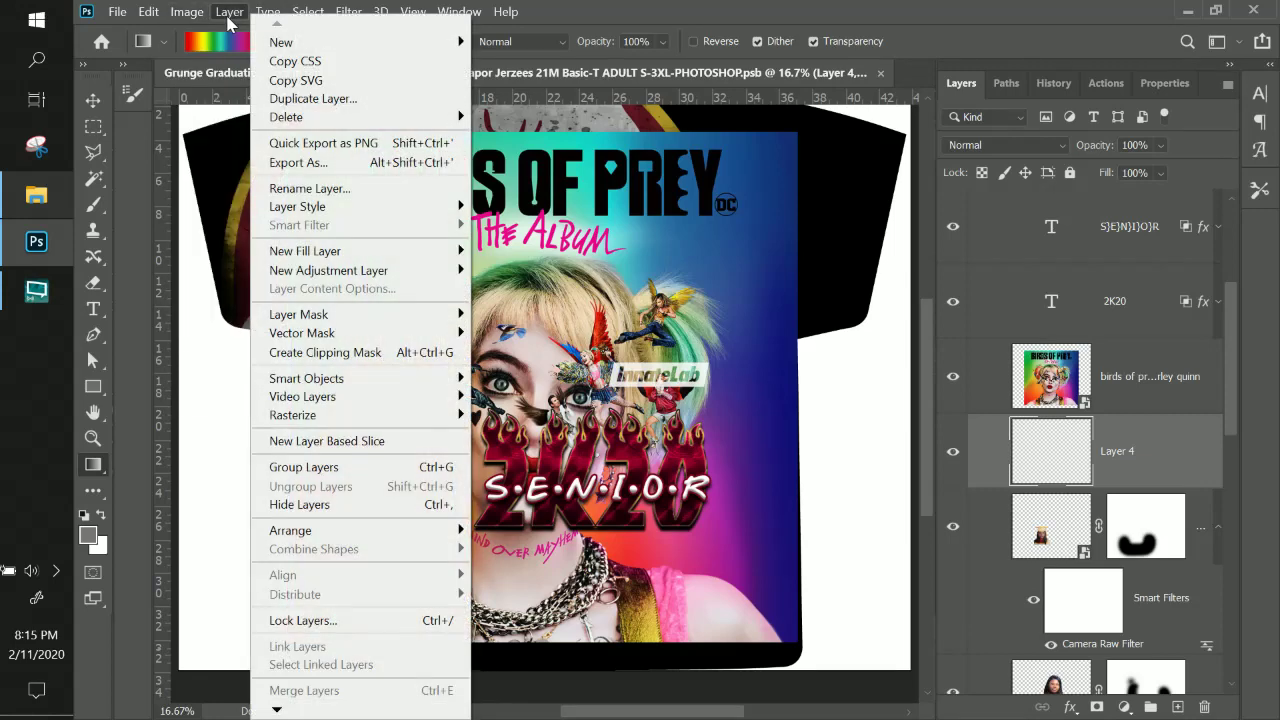
pyautogui.moveTo(324, 249)
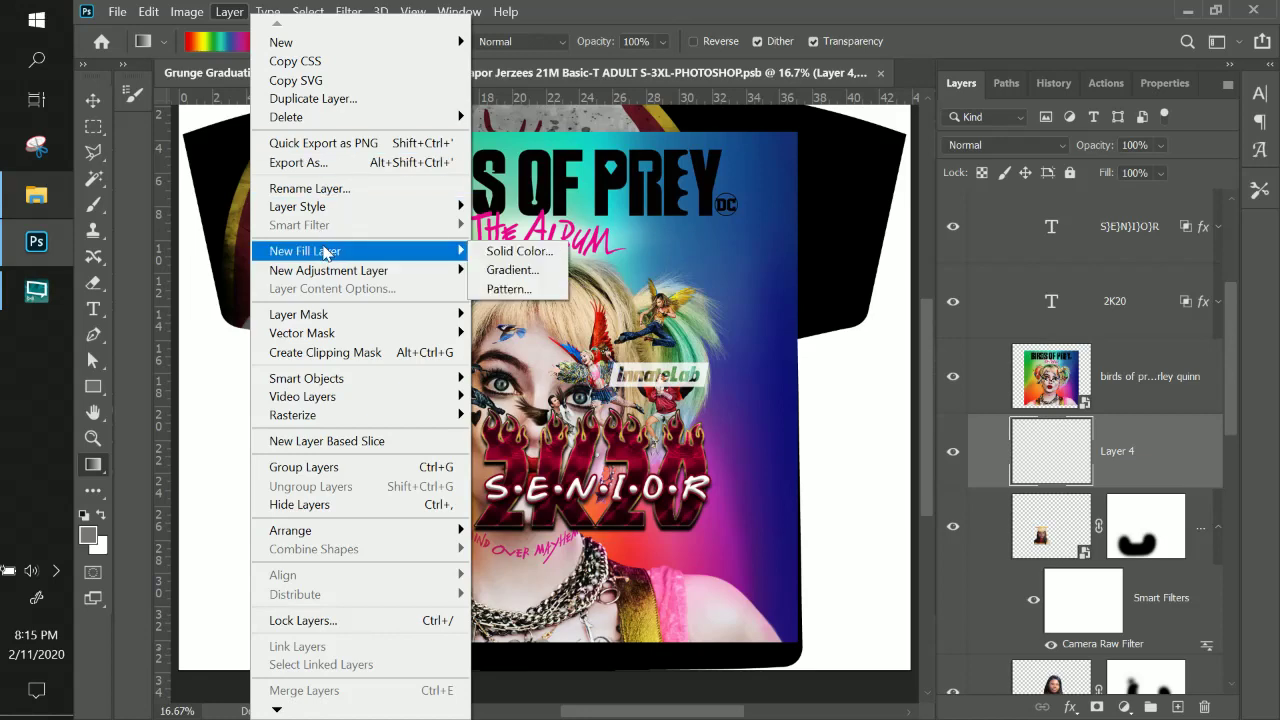
pyautogui.click(510, 270)
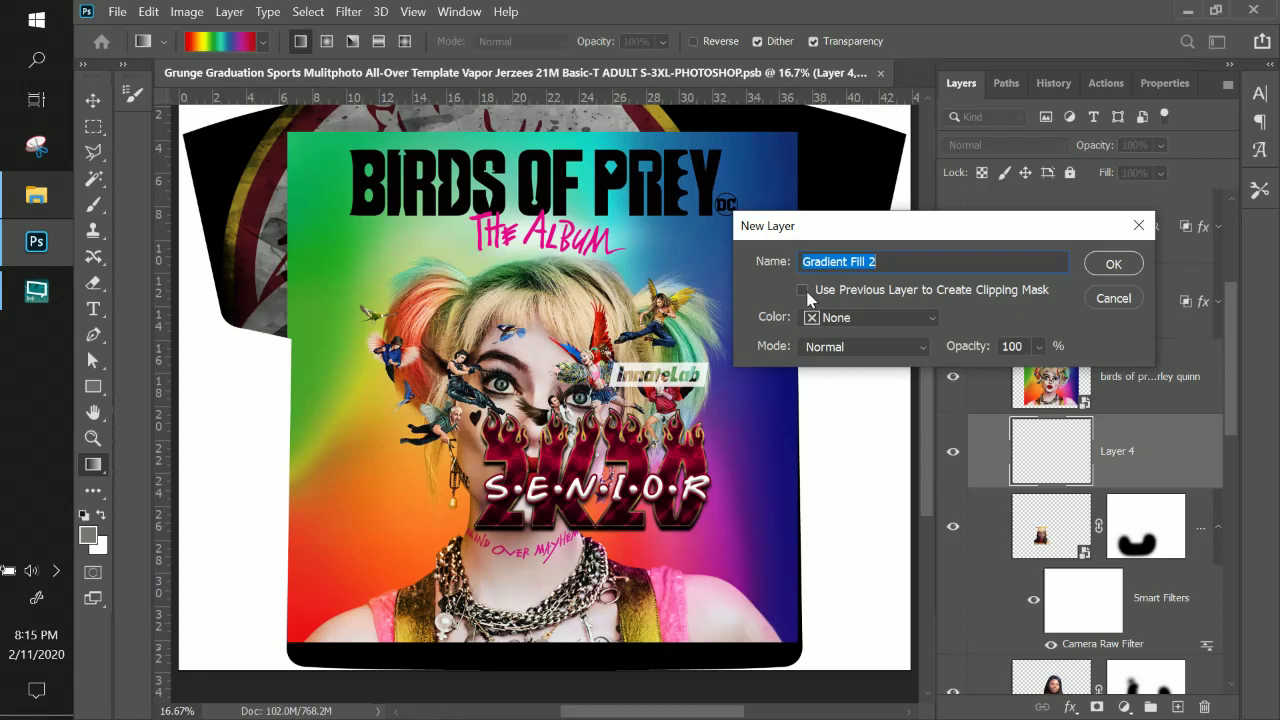
pyautogui.click(803, 291)
pyautogui.click(804, 293)
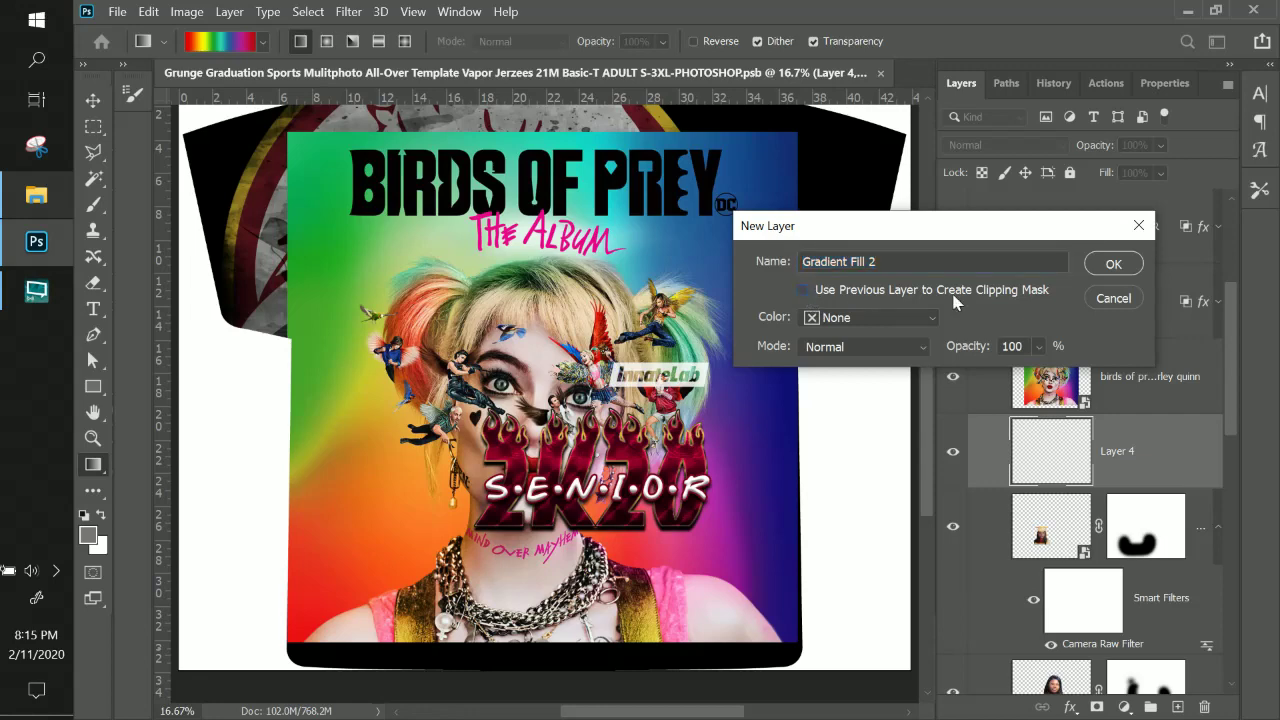
pyautogui.click(1110, 265)
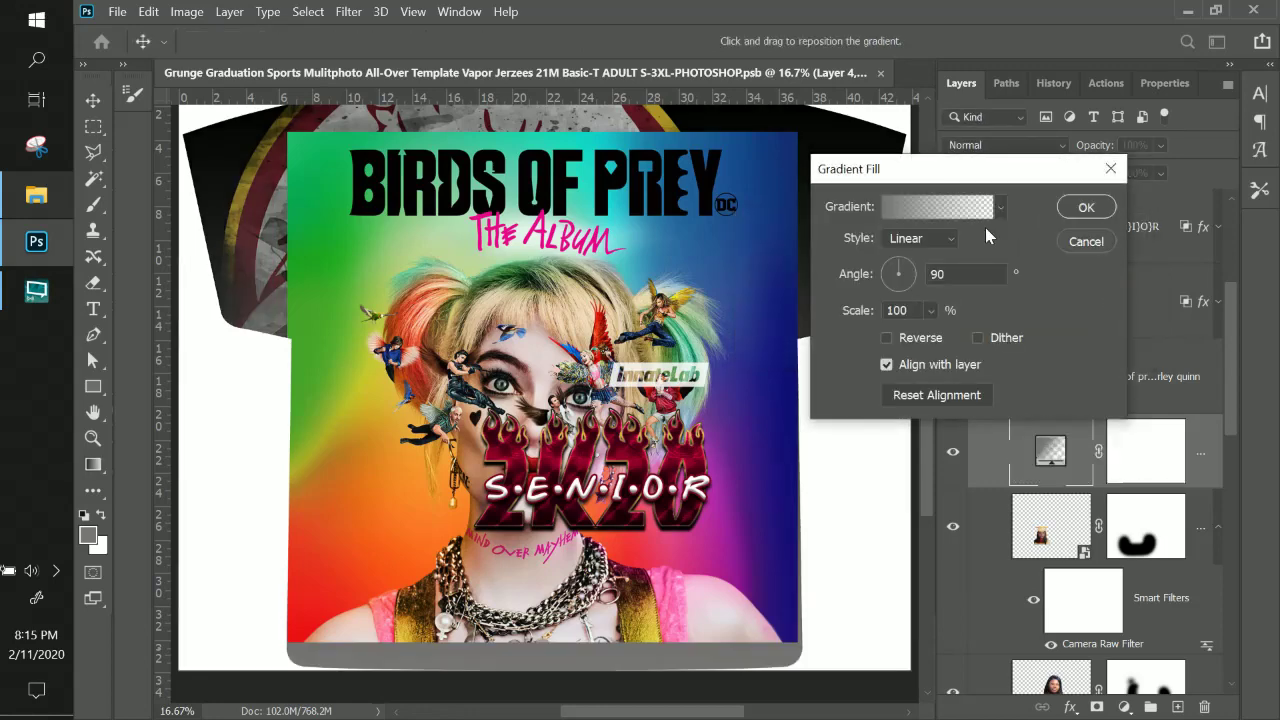
pyautogui.click(990, 210)
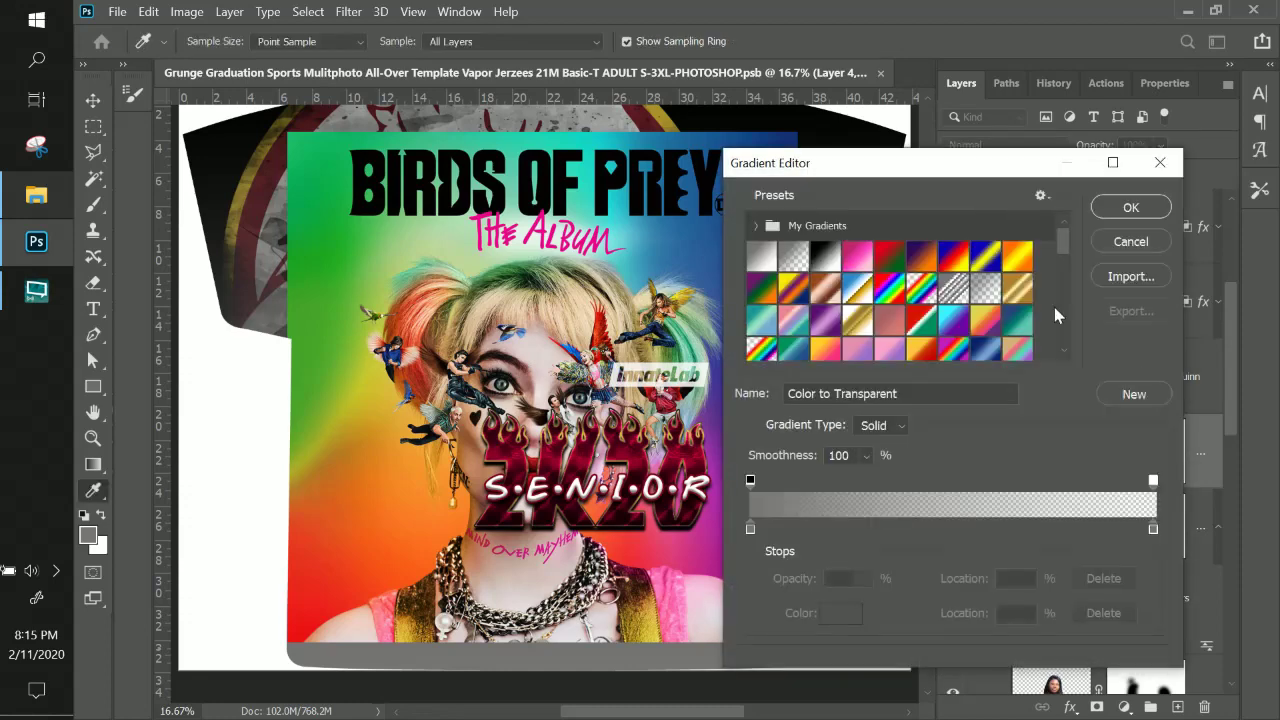
pyautogui.moveTo(1058, 243); pyautogui.dragTo(1068, 351)
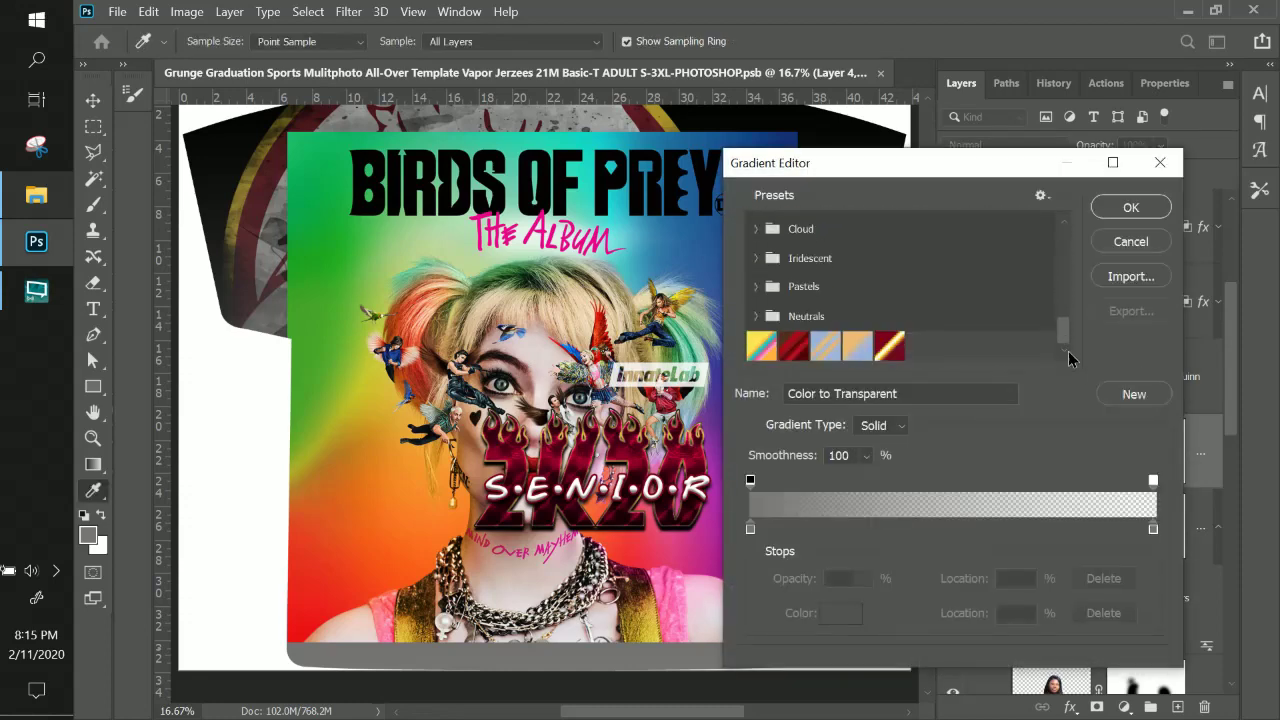
pyautogui.click(1131, 244)
pyautogui.click(1086, 243)
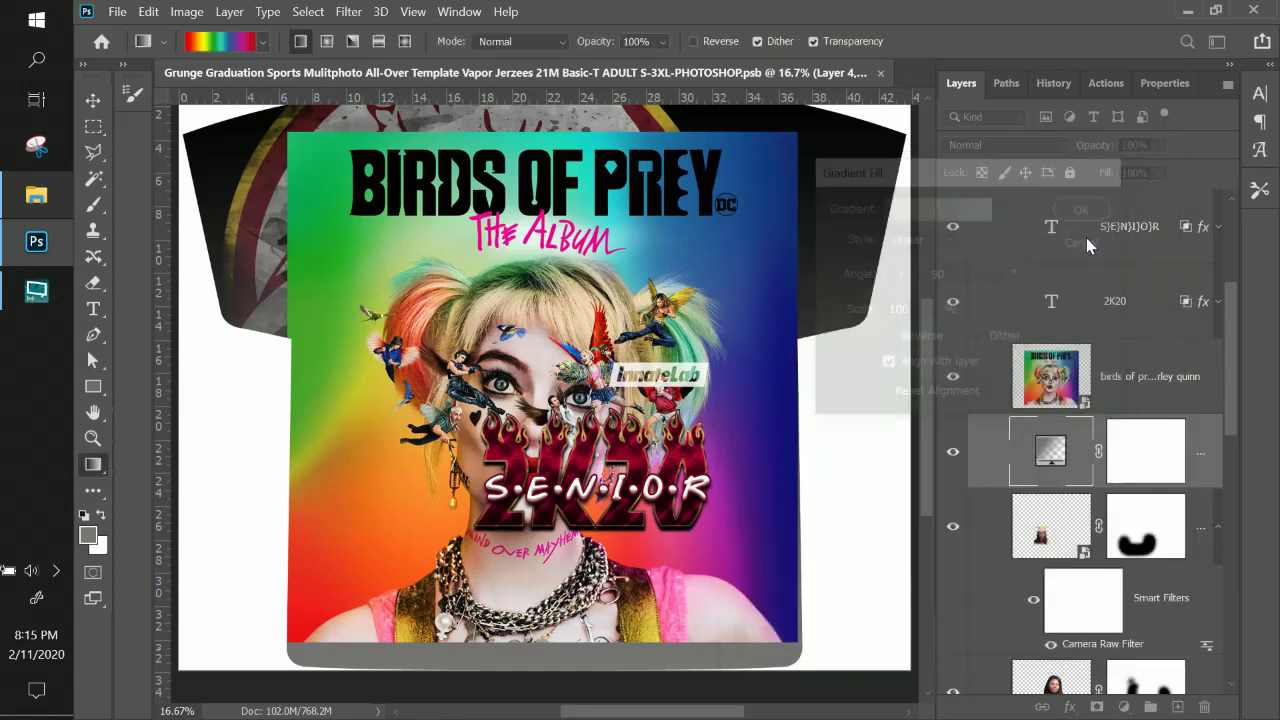
# Save the custom rainbow gradient as a new preset at the end of the gradient presets.
pyautogui.click(238, 46)
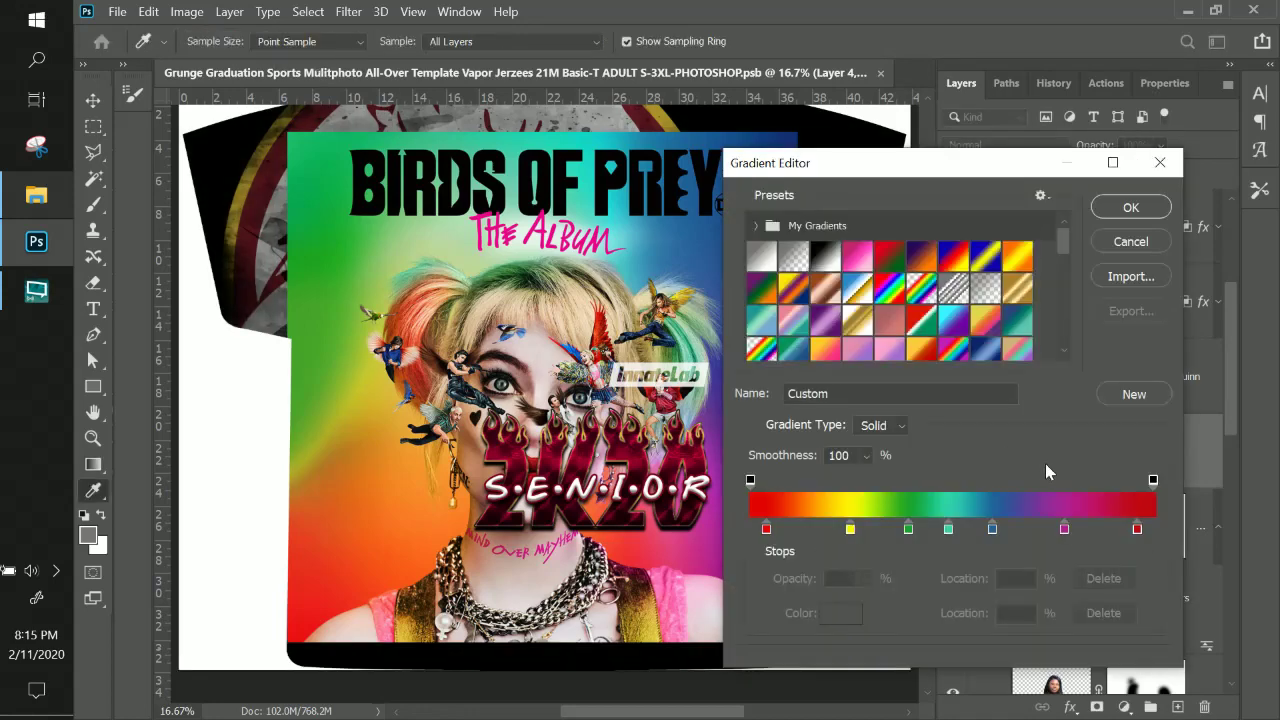
pyautogui.moveTo(1063, 248); pyautogui.dragTo(1080, 356)
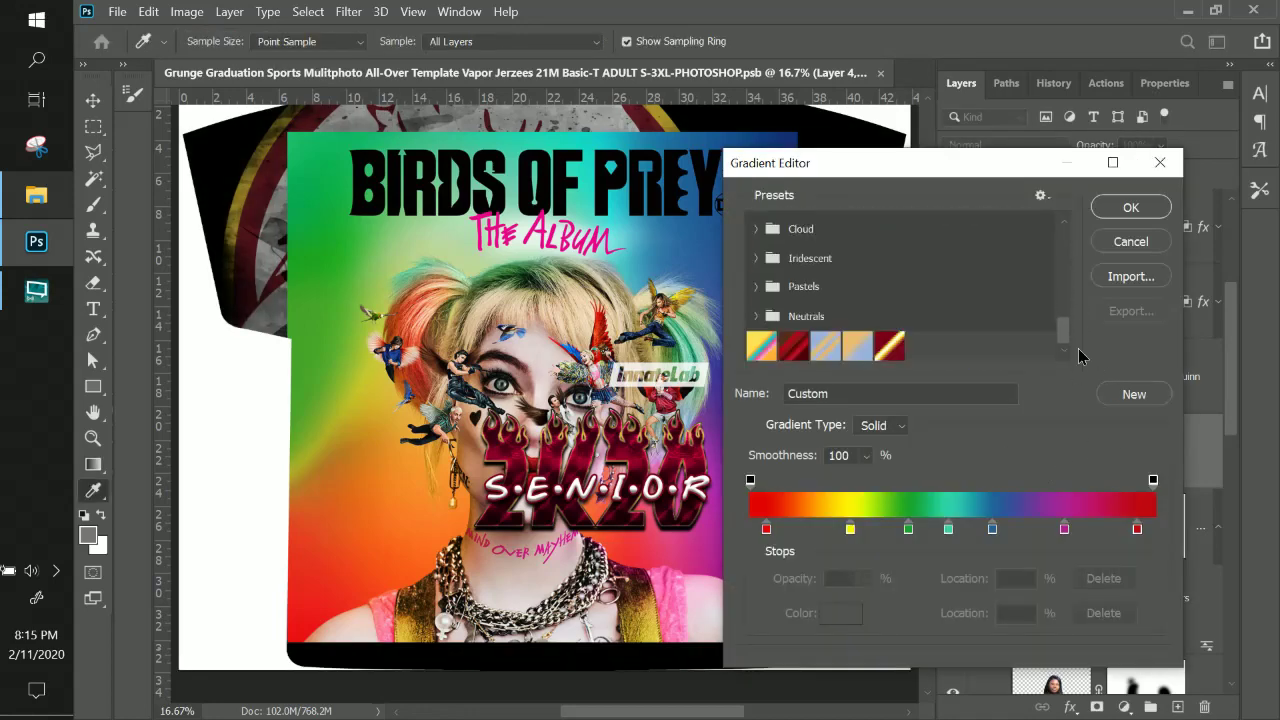
pyautogui.click(1134, 396)
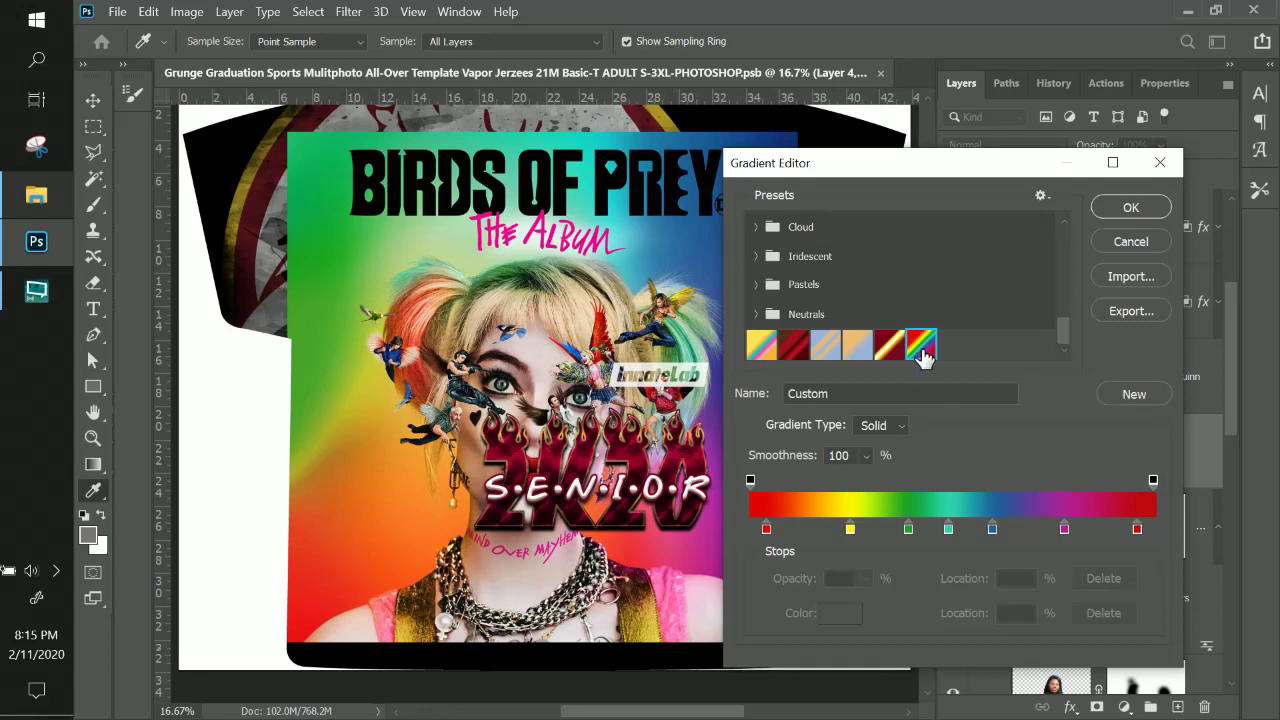
pyautogui.click(1130, 208)
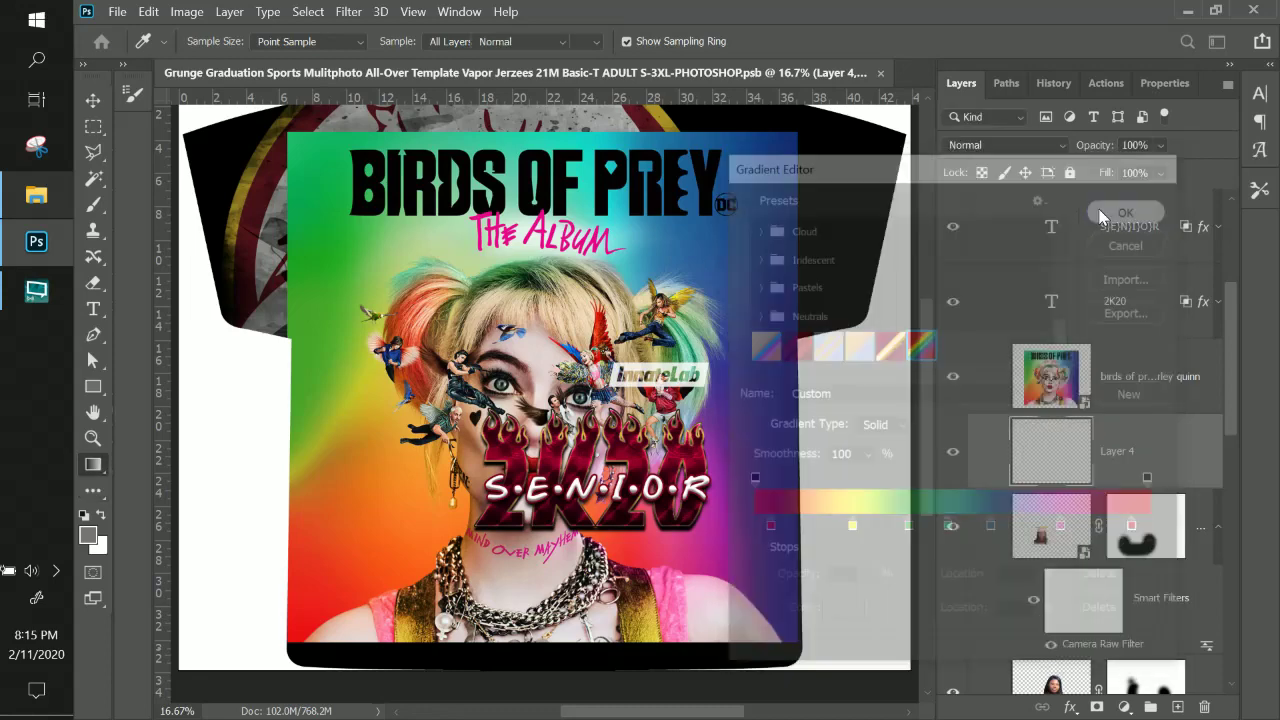
# Create a gradient fill layer from the empty Layer 4, in Normal mode at 100% opacity without a clipping mask.
pyautogui.click(184, 14)
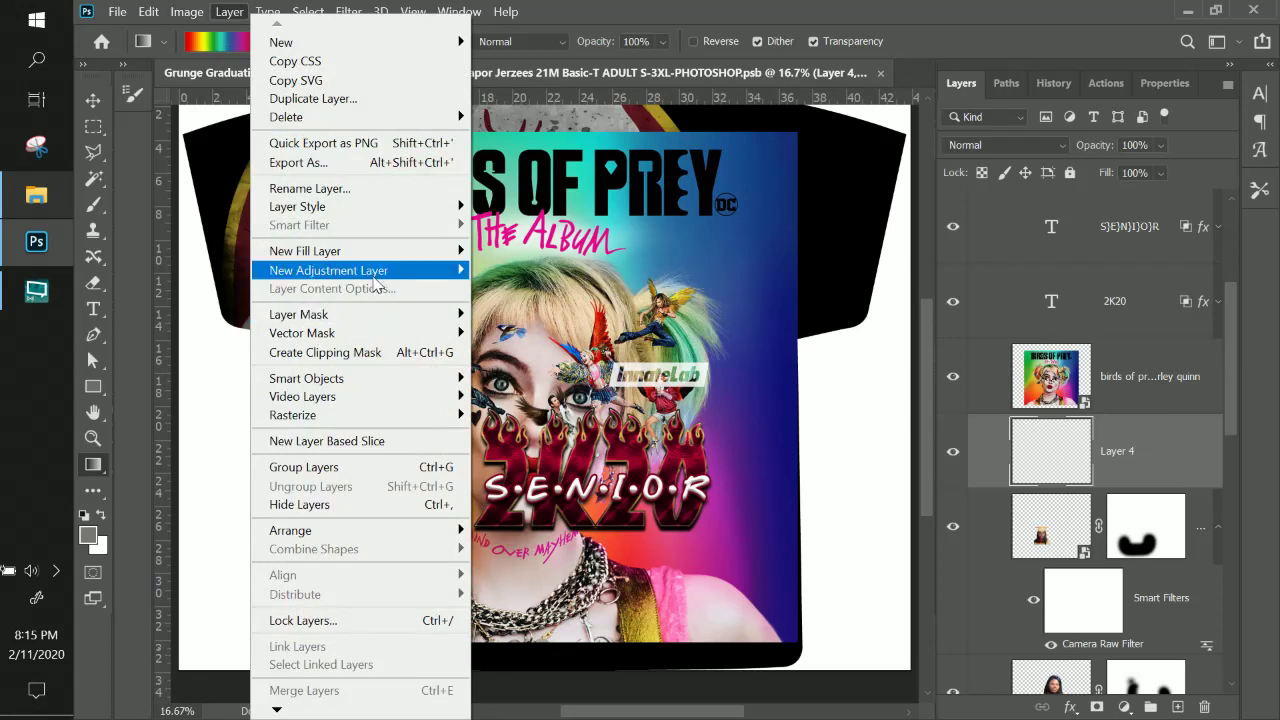
pyautogui.moveTo(377, 254)
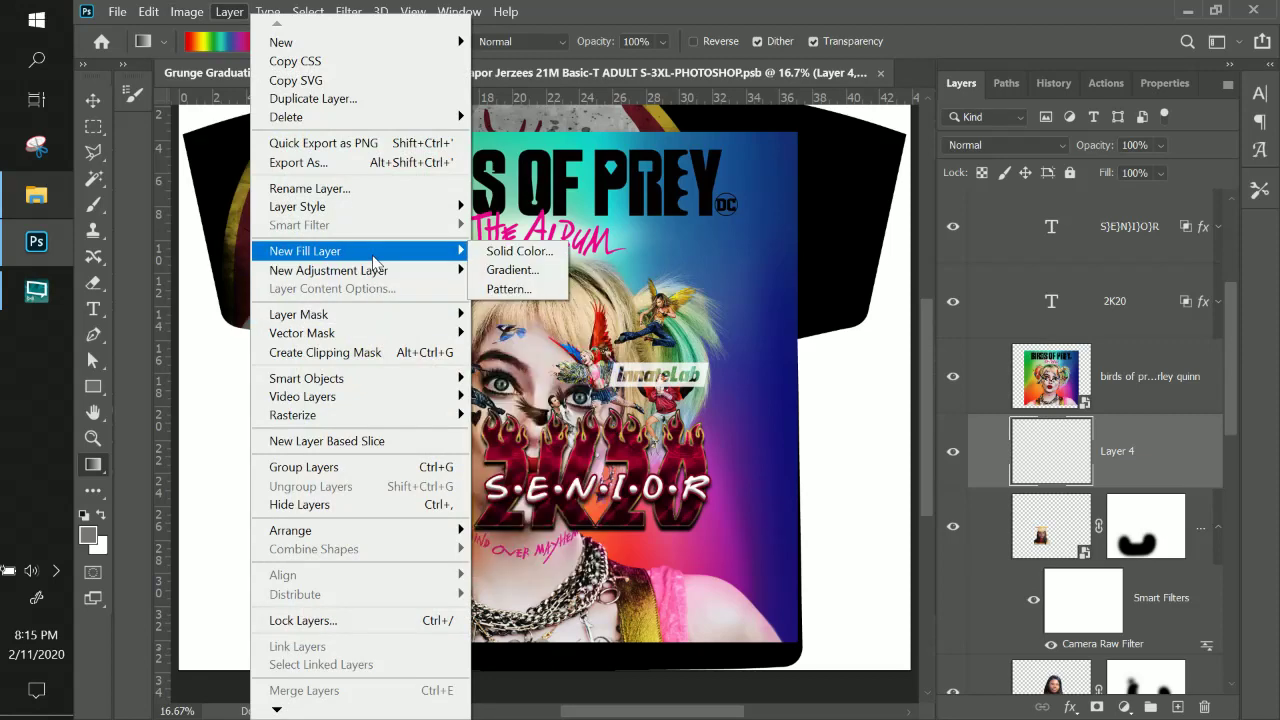
pyautogui.click(512, 270)
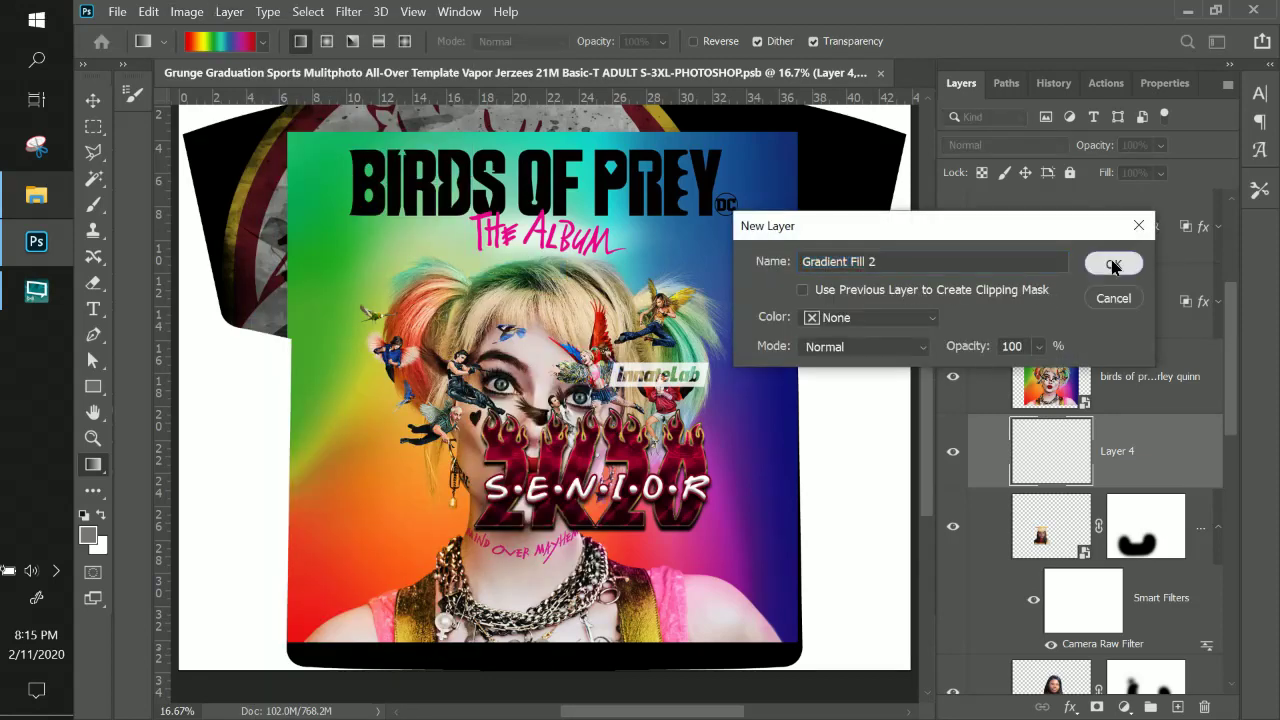
pyautogui.click(1113, 264)
# Set the fill layer's gradient to the saved custom rainbow preset.
pyautogui.click(930, 207)
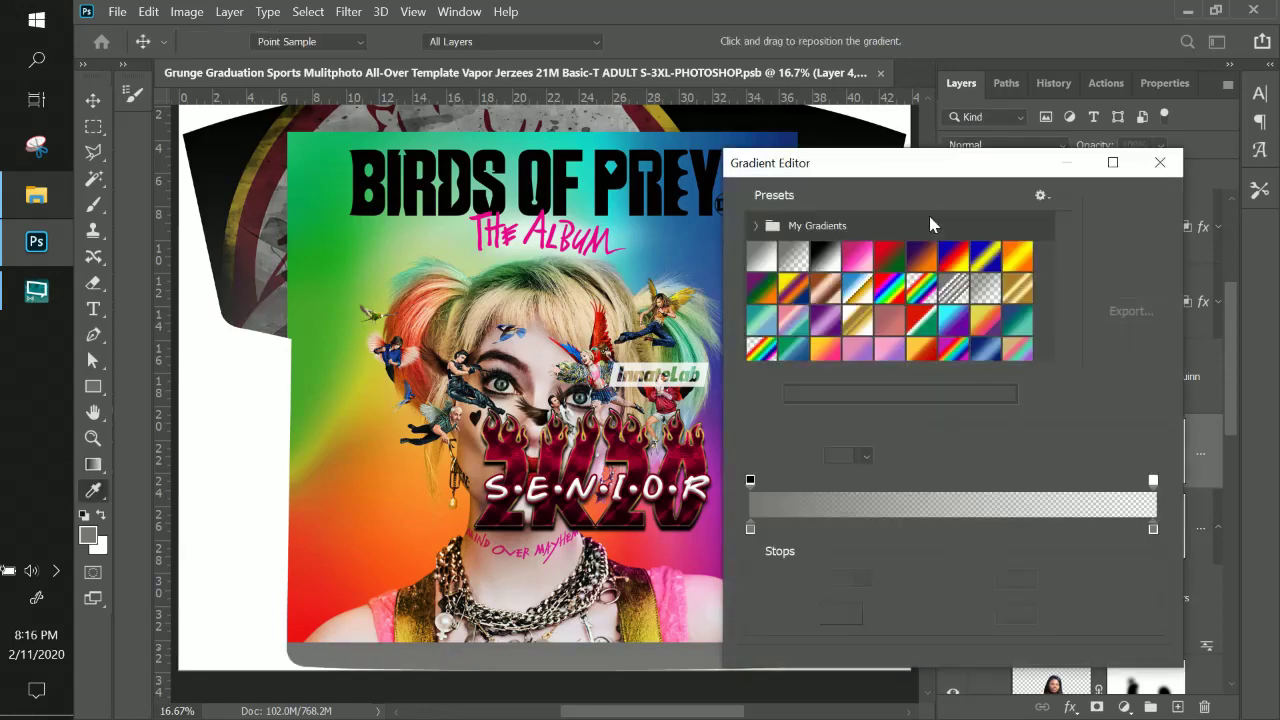
pyautogui.scroll(-5, 998, 323)
pyautogui.scroll(-10, 998, 323)
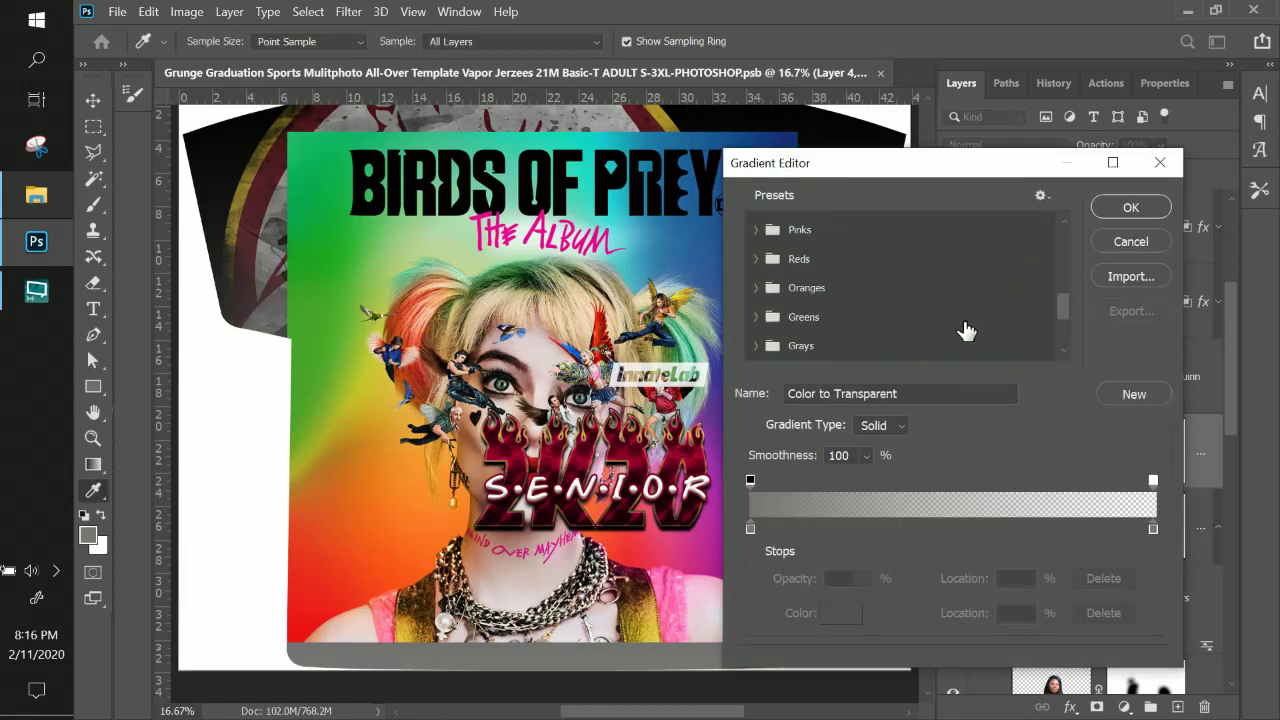
pyautogui.click(923, 350)
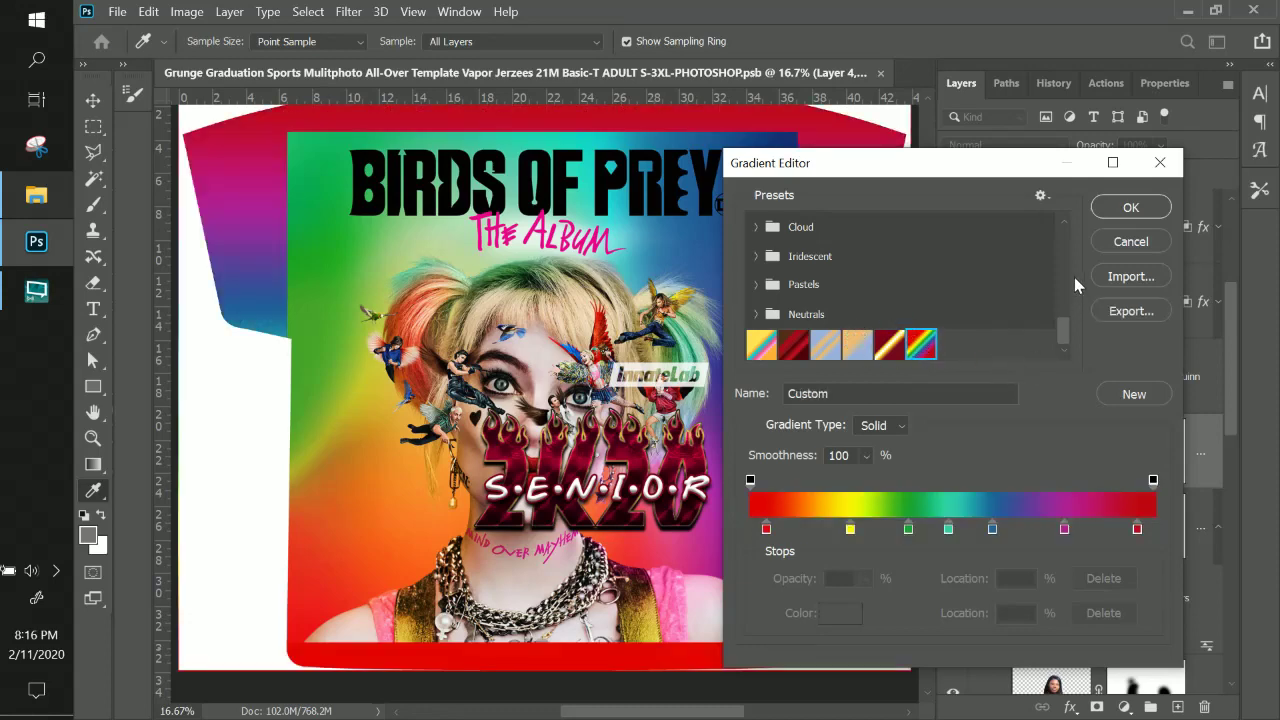
pyautogui.click(1131, 210)
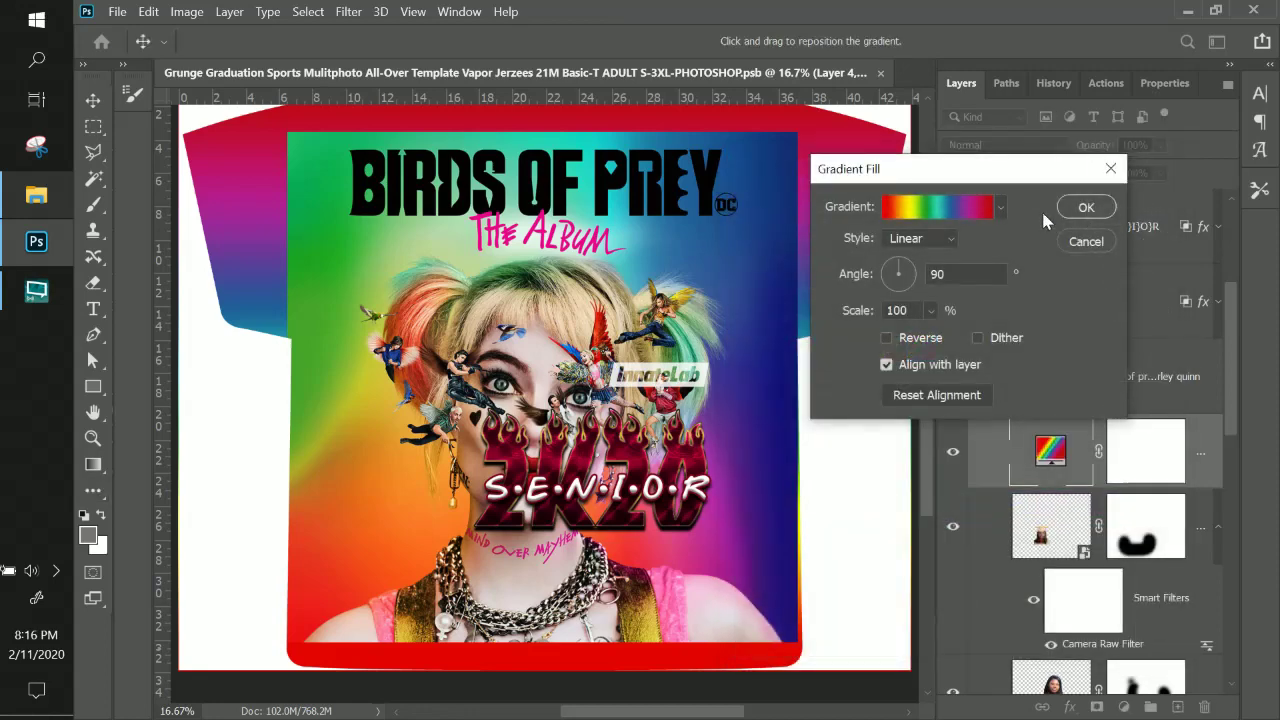
# Try the Radial and Angle styles on the gradient fill.
pyautogui.click(921, 240)
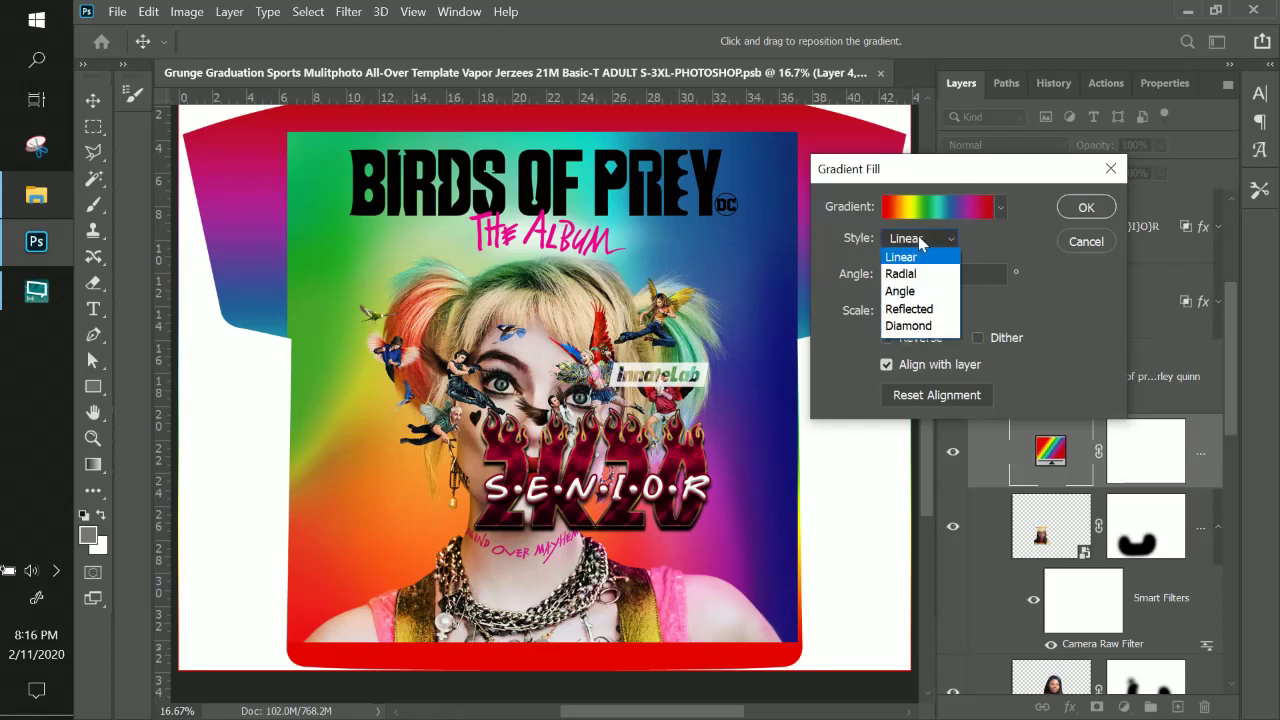
pyautogui.click(917, 276)
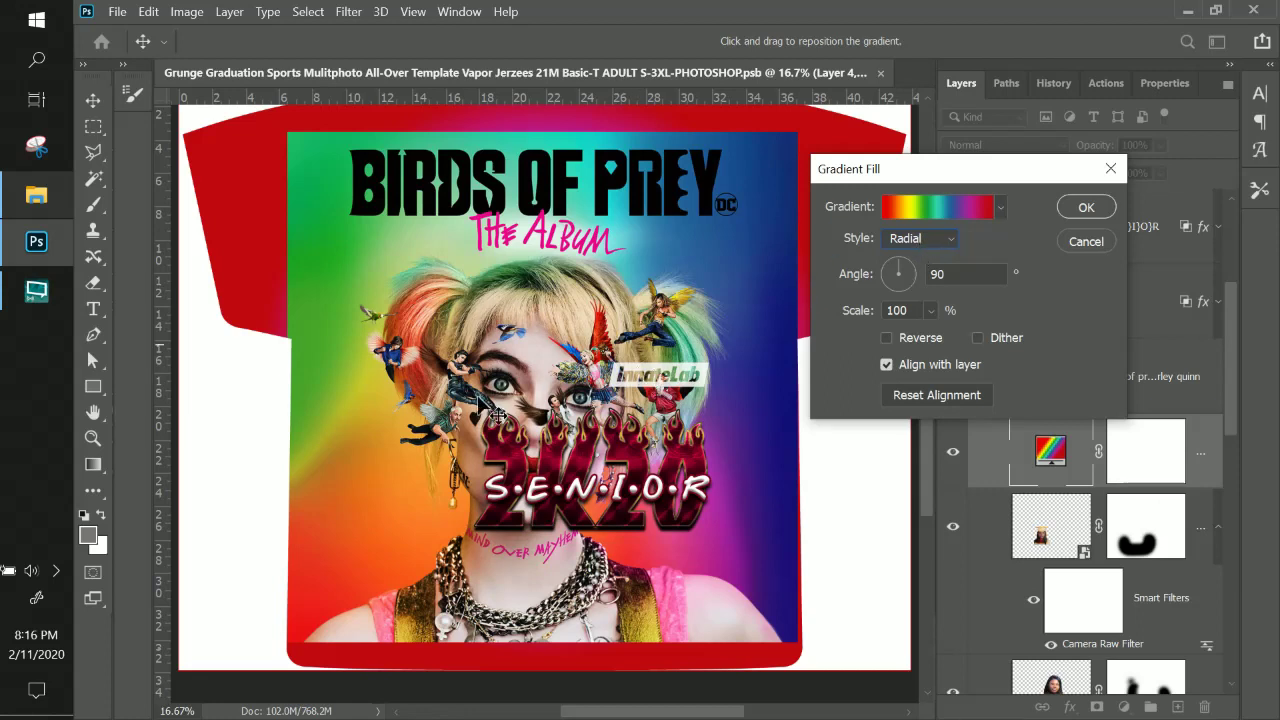
pyautogui.click(904, 244)
pyautogui.click(910, 286)
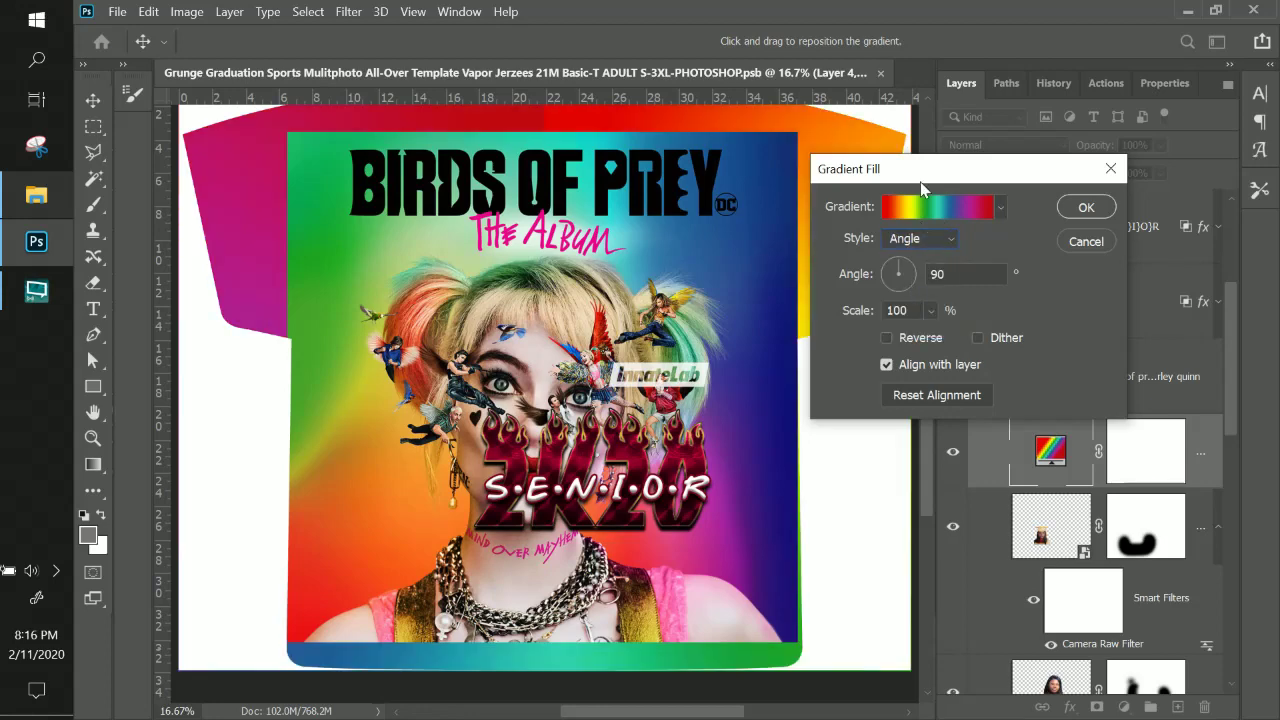
pyautogui.moveTo(920, 182)
pyautogui.mouseDown()
pyautogui.moveTo(610, 223)
pyautogui.moveTo(906, 186)
pyautogui.mouseUp()
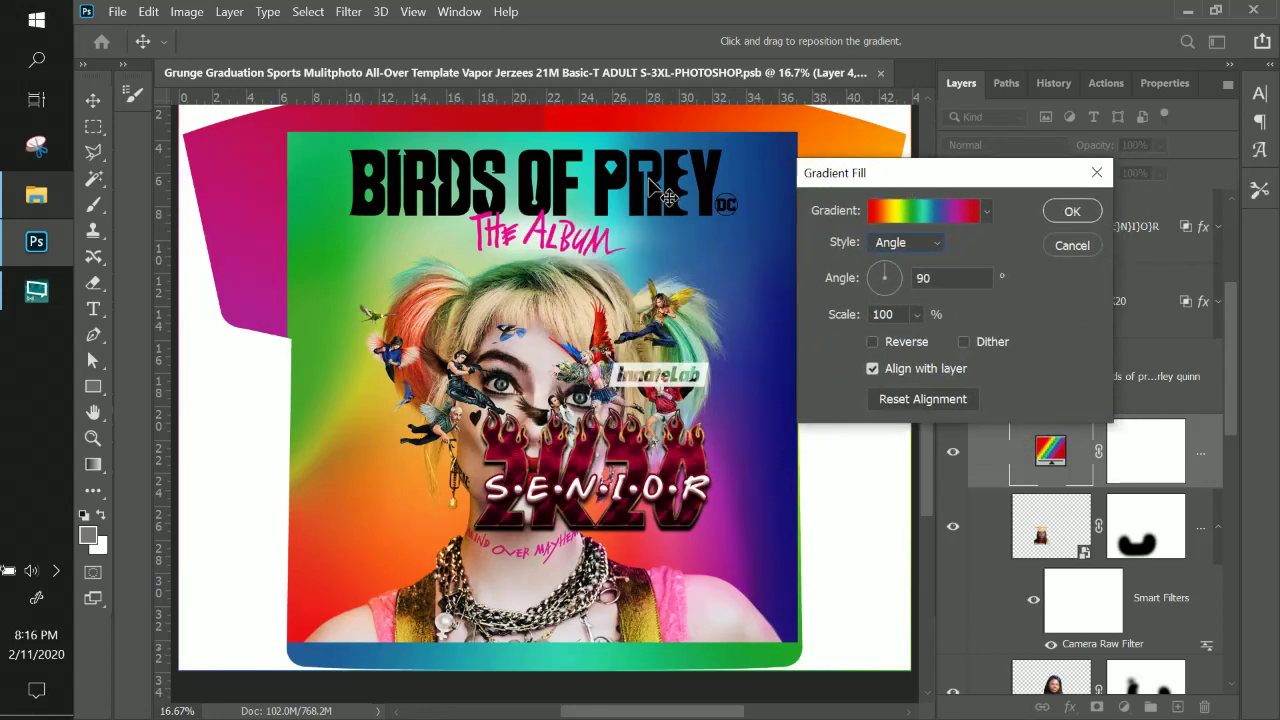
# Try the Reflected style on the gradient fill, switch it to Diamond, and accept the fill settings.
pyautogui.click(925, 243)
pyautogui.click(922, 310)
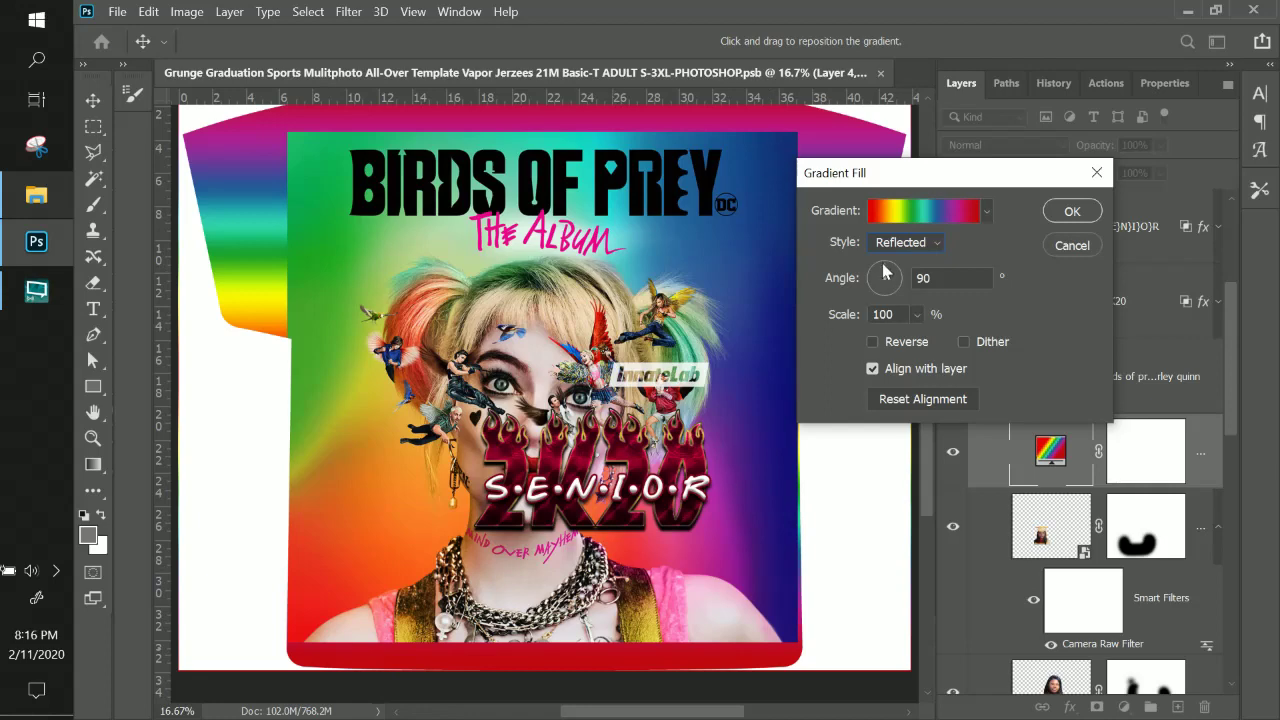
pyautogui.click(928, 245)
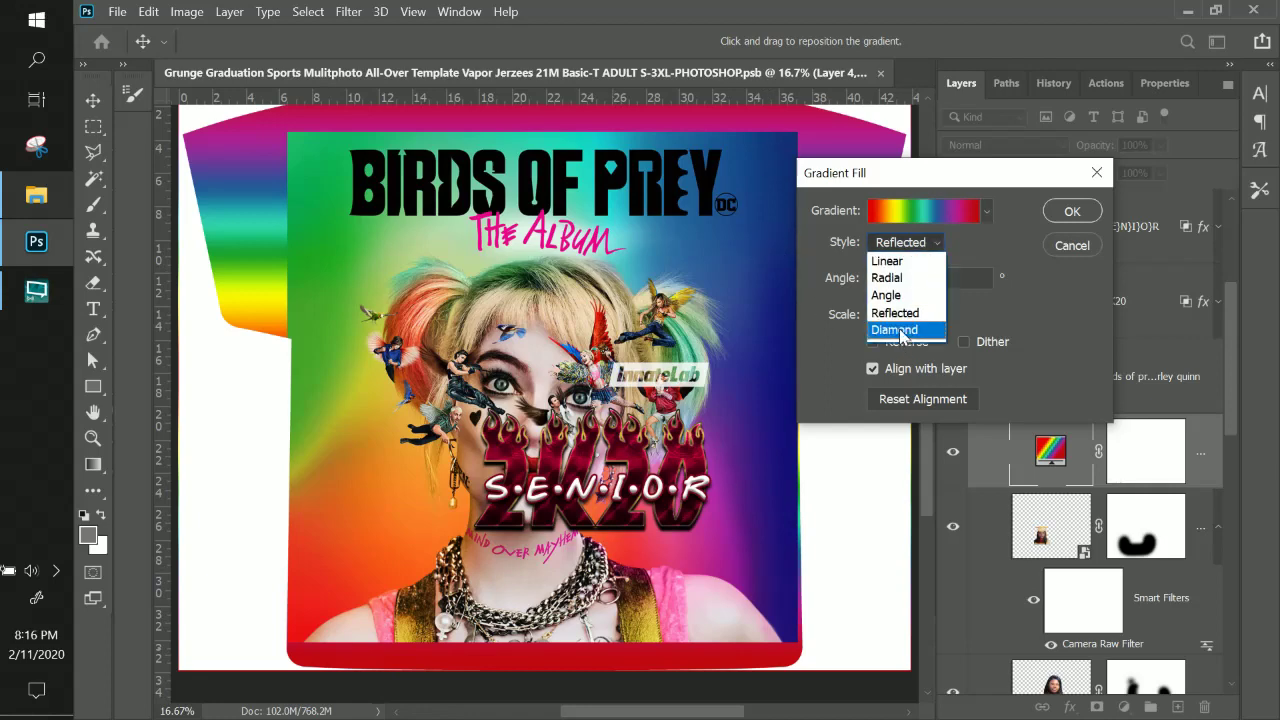
pyautogui.click(900, 332)
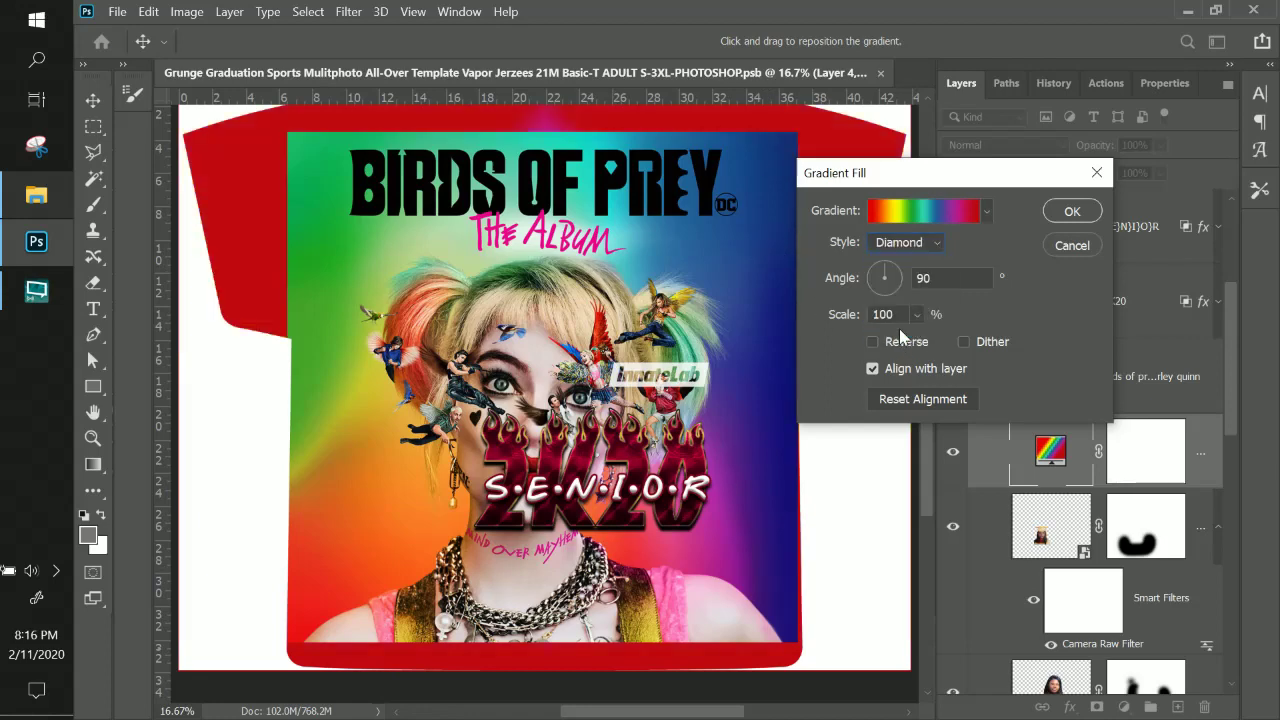
pyautogui.click(1065, 211)
# Move the Birds of Prey poster layer to the right so it uncovers most of the shirt's gradient.
pyautogui.click(1106, 383)
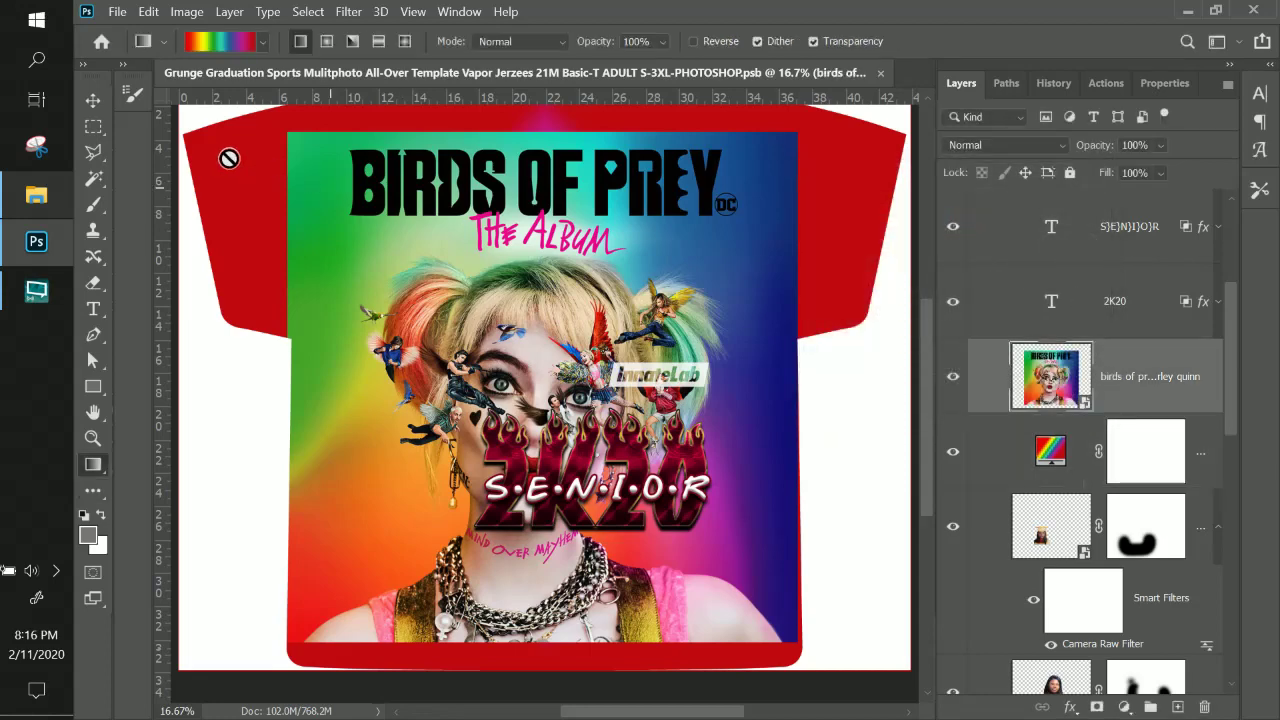
pyautogui.click(94, 102)
pyautogui.moveTo(509, 272); pyautogui.dragTo(811, 225)
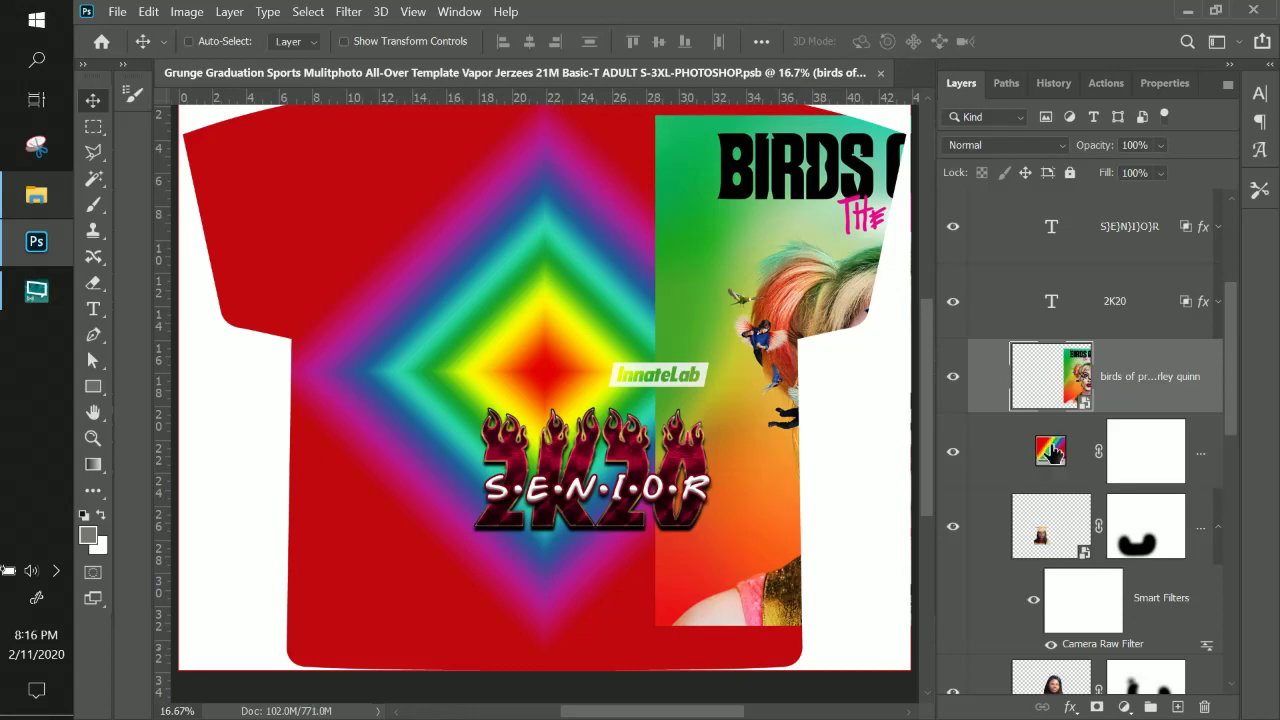
# Reopen the rainbow gradient fill's settings, keep its gradient colors, and try the Linear and Reflected styles.
pyautogui.doubleClick(1050, 450)
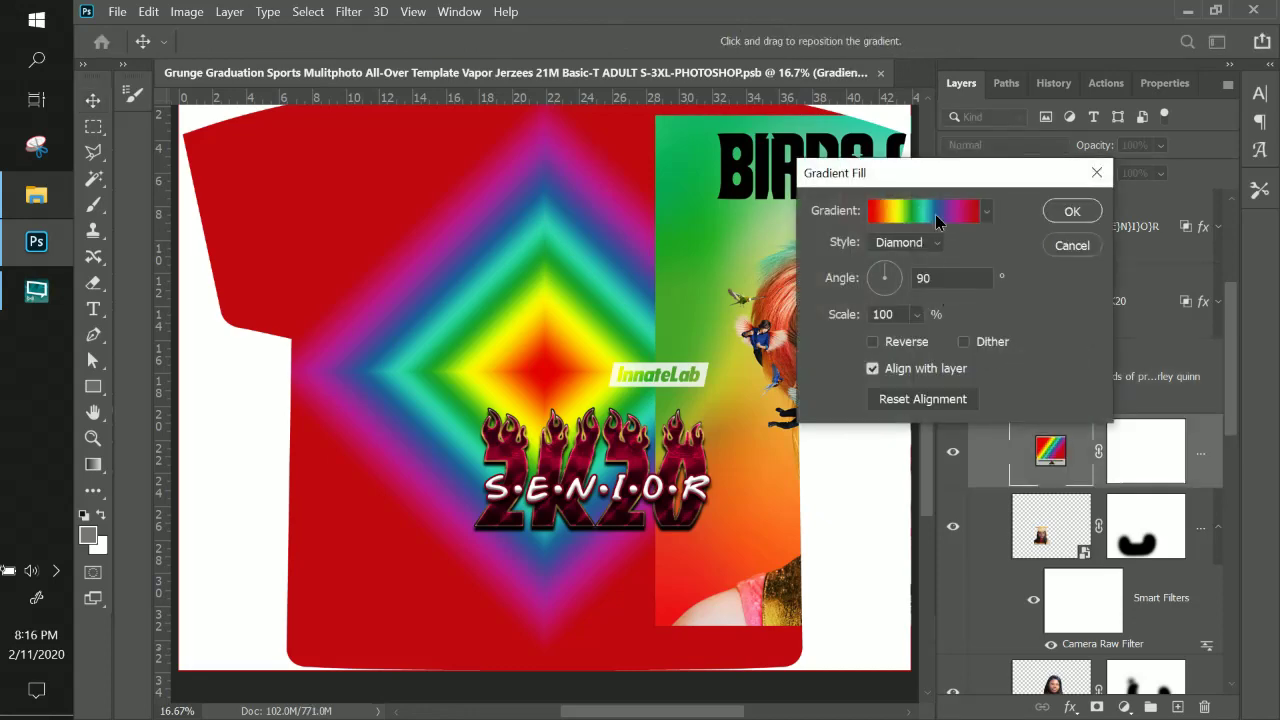
pyautogui.click(930, 211)
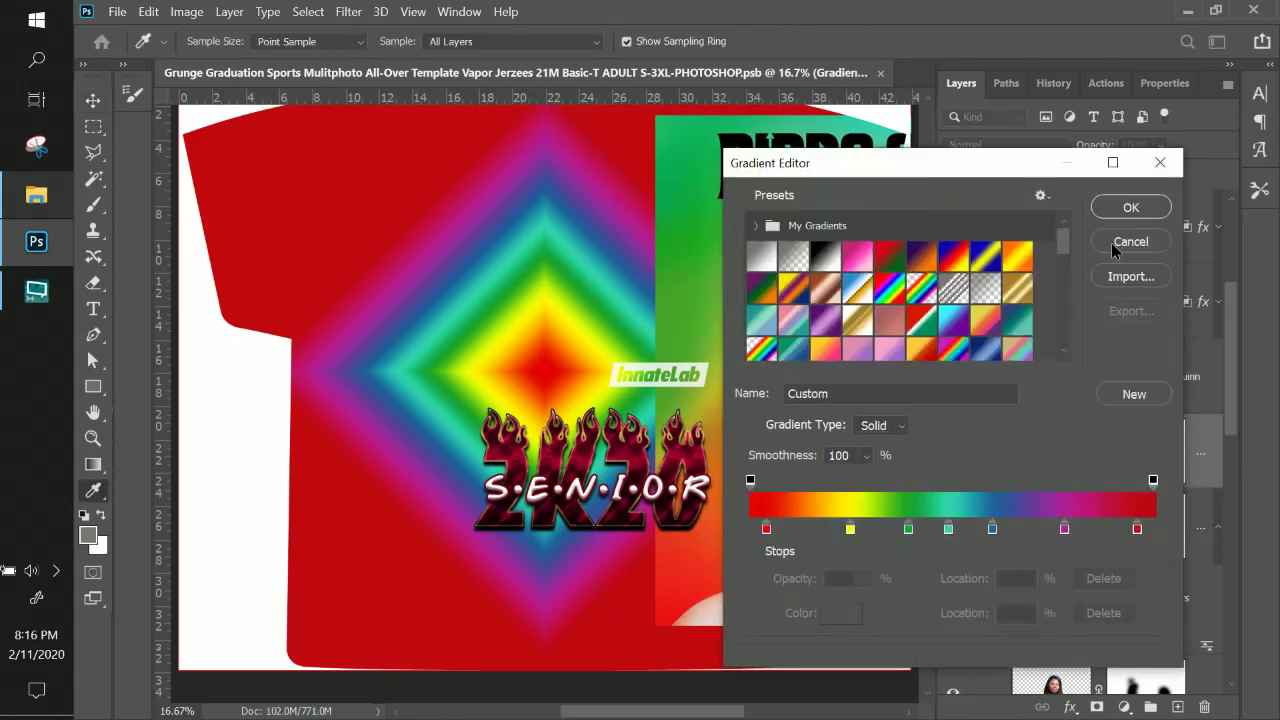
pyautogui.click(1111, 243)
pyautogui.click(889, 246)
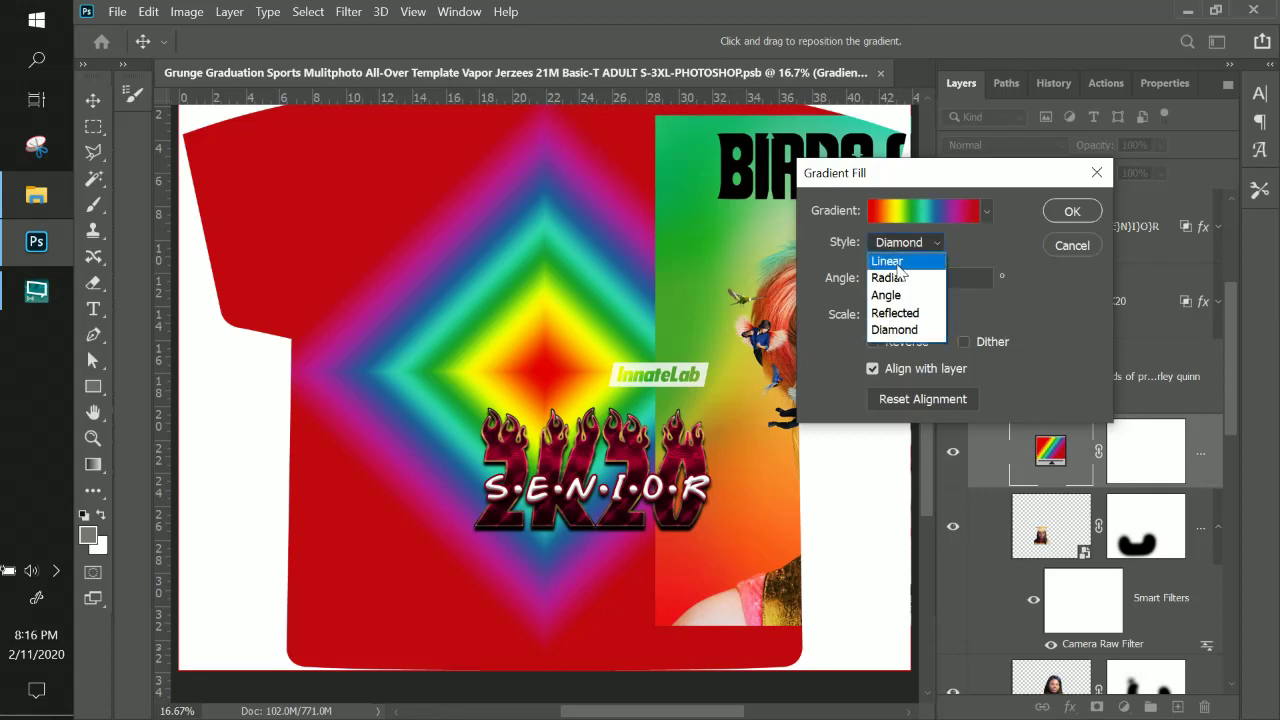
pyautogui.click(896, 262)
pyautogui.click(896, 246)
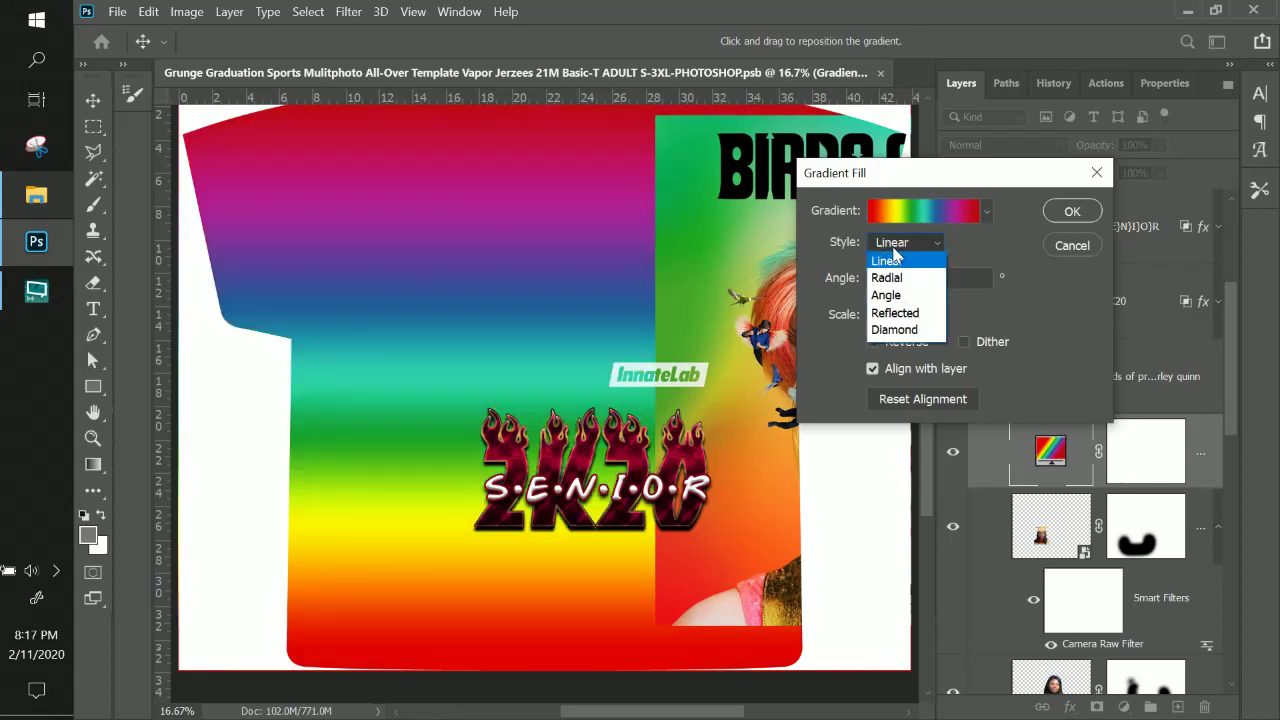
pyautogui.click(895, 312)
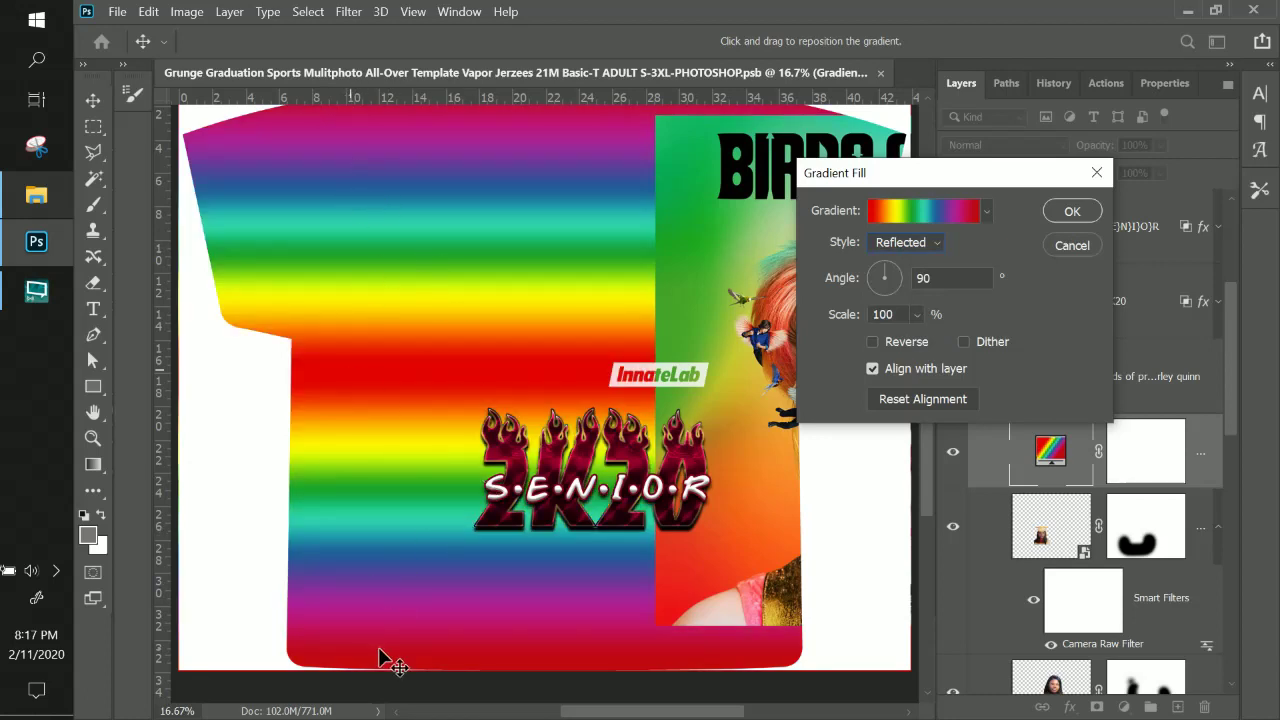
# Set the gradient fill to Linear style at a 49.78° angle, try reversing it, and accept with Reverse off.
pyautogui.click(897, 246)
pyautogui.click(893, 252)
pyautogui.moveTo(885, 274); pyautogui.dragTo(891, 270)
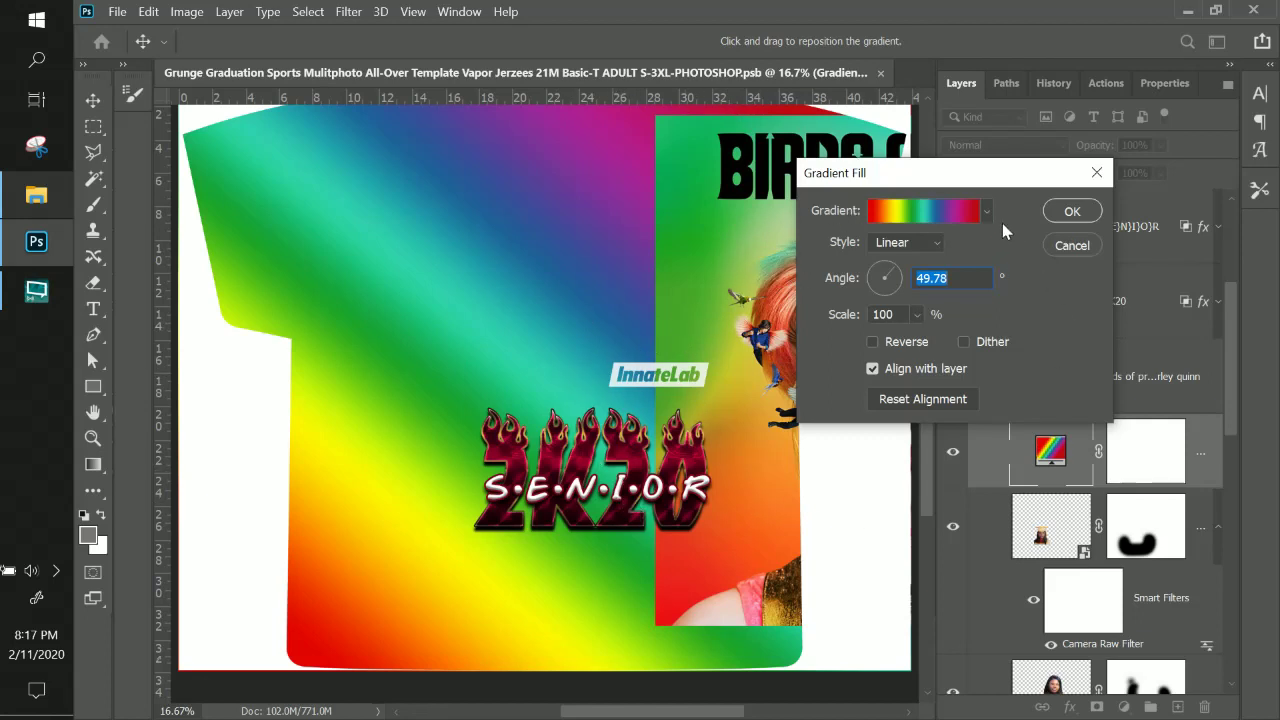
pyautogui.moveTo(945, 175); pyautogui.dragTo(851, 178)
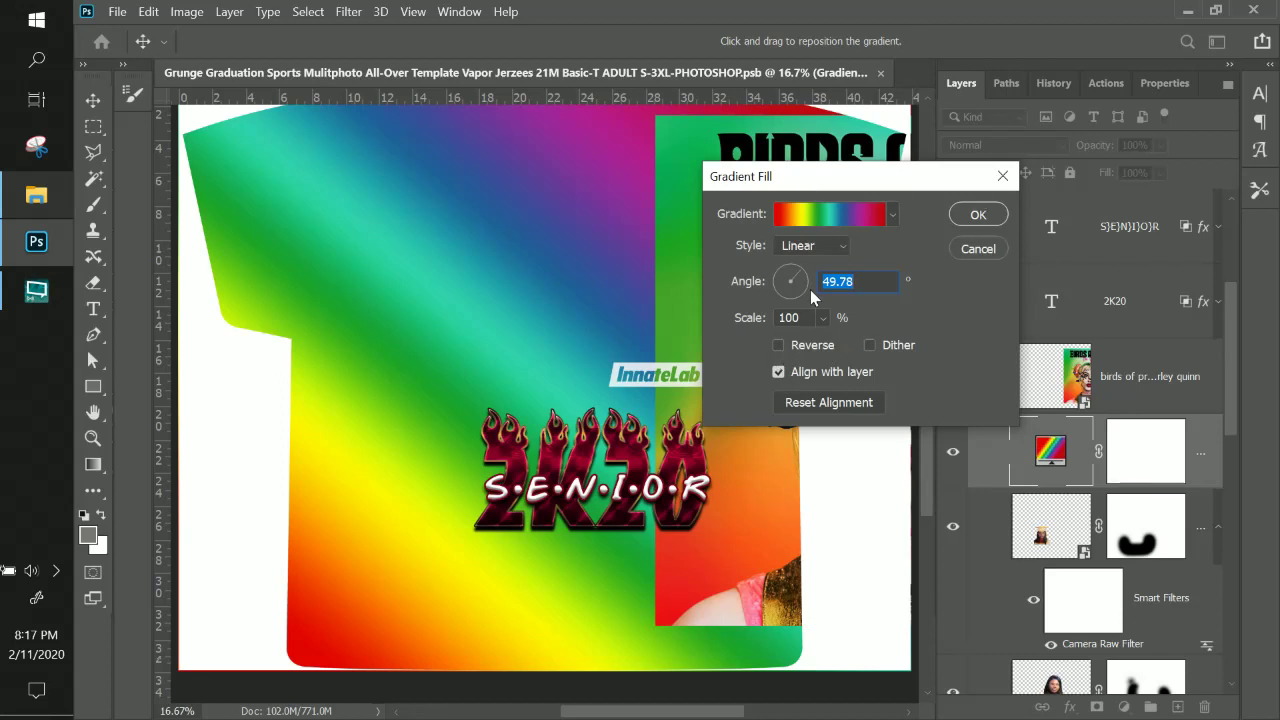
pyautogui.click(799, 350)
pyautogui.click(799, 345)
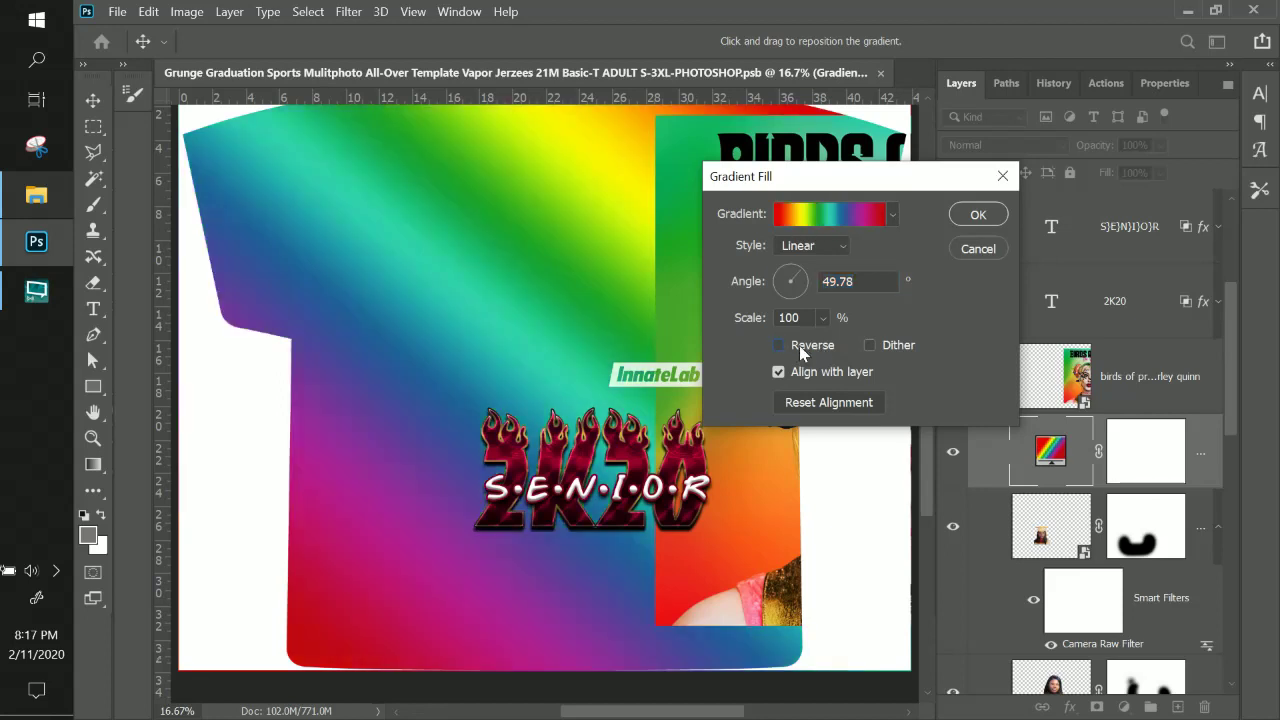
pyautogui.click(972, 217)
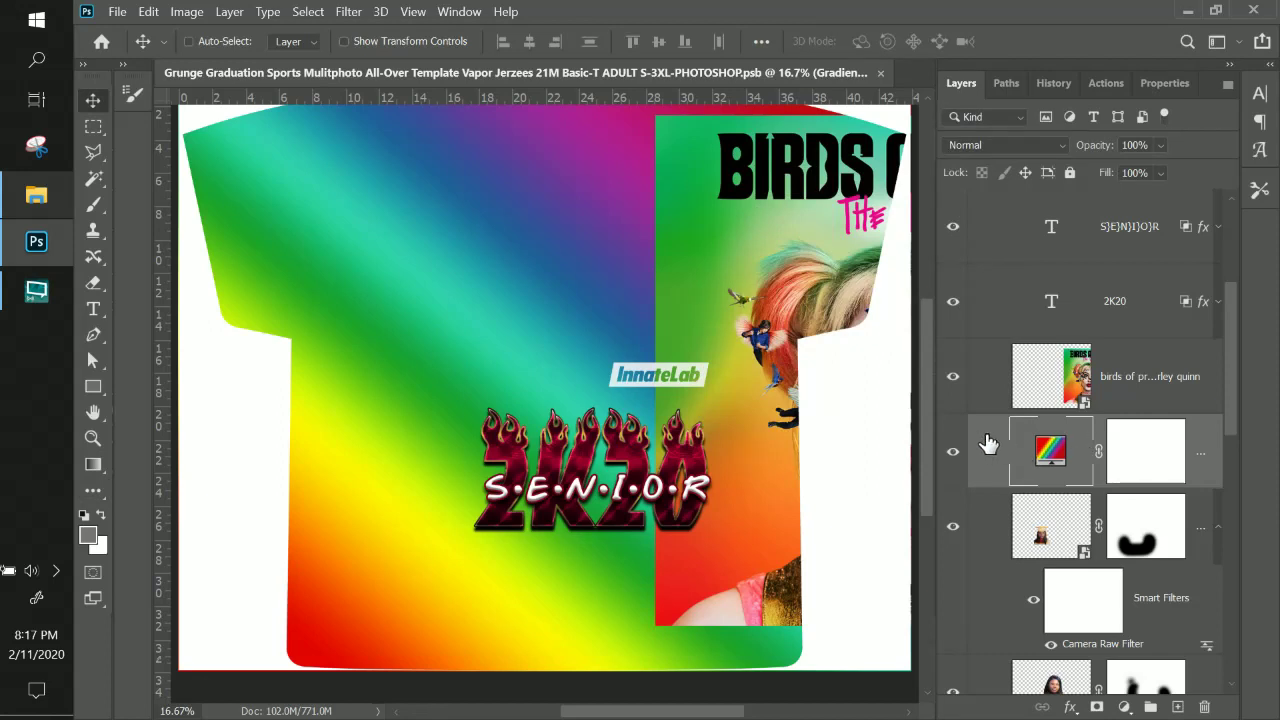
# Reorder the rainbow gradient fill layer to sit clipped between the logo copy and the hidden red-and-gold gradient fill.
pyautogui.scroll(-2, 1120, 460)
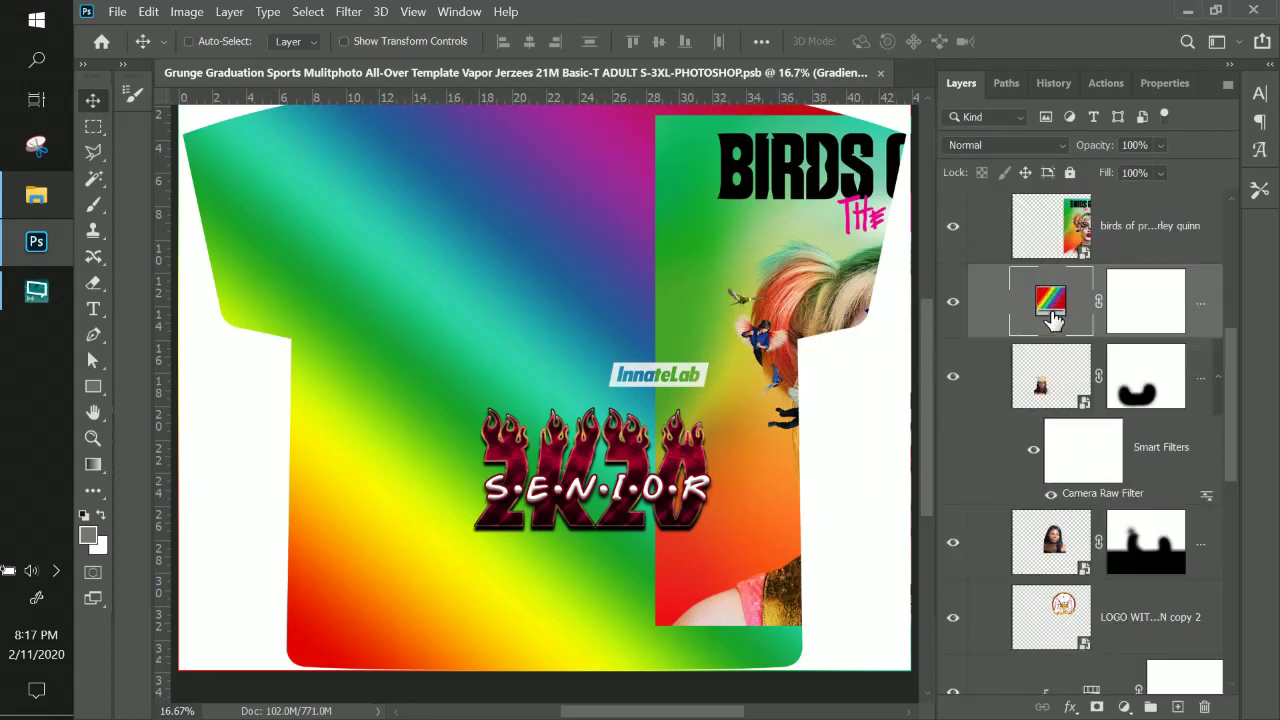
pyautogui.scroll(-1, 1054, 318)
pyautogui.moveTo(1080, 234); pyautogui.dragTo(1014, 418)
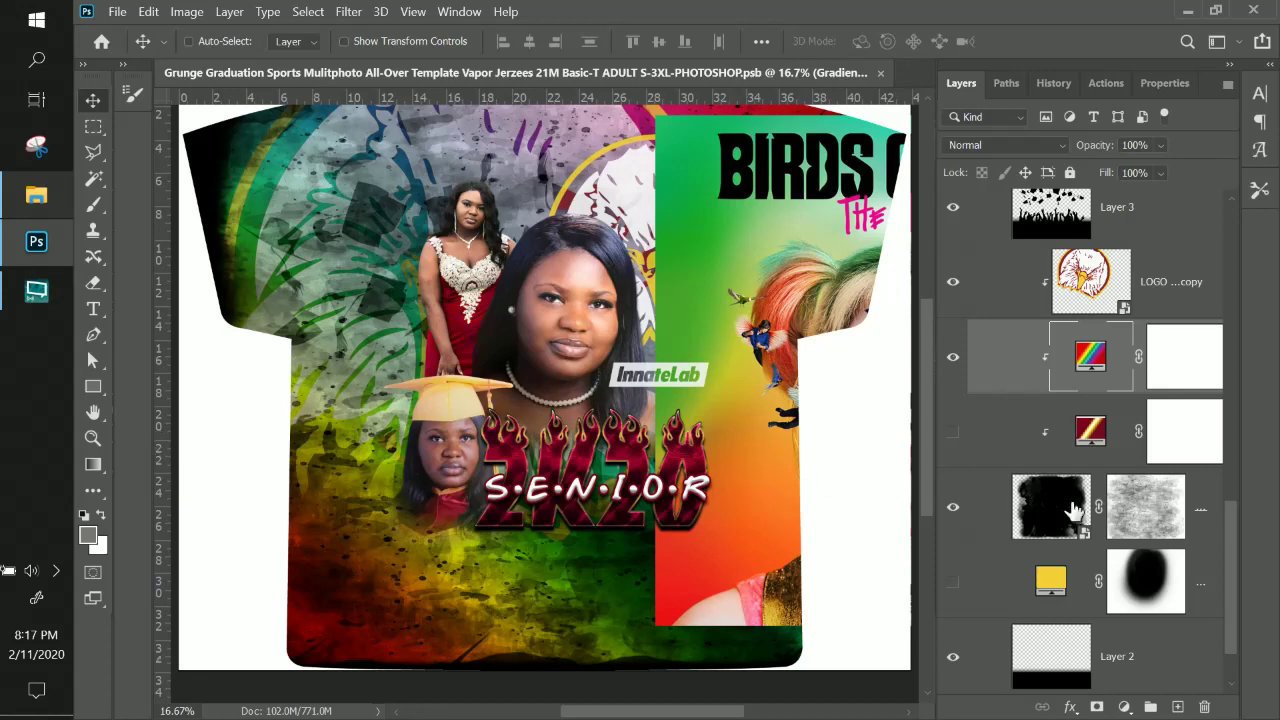
# Hide the clipped logo copy layer and the graduation crowd silhouette on Layer 3.
pyautogui.scroll(2, 1090, 486)
pyautogui.scroll(1, 1090, 486)
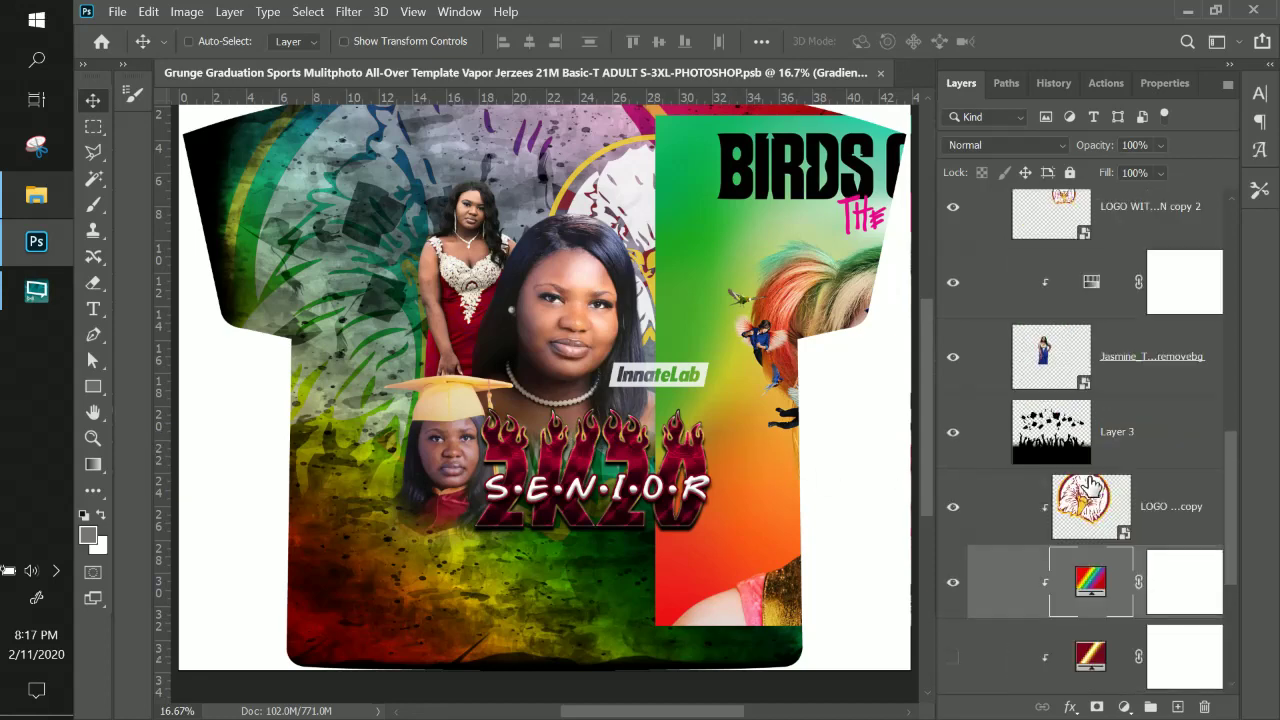
pyautogui.scroll(-1, 1090, 486)
pyautogui.click(953, 437)
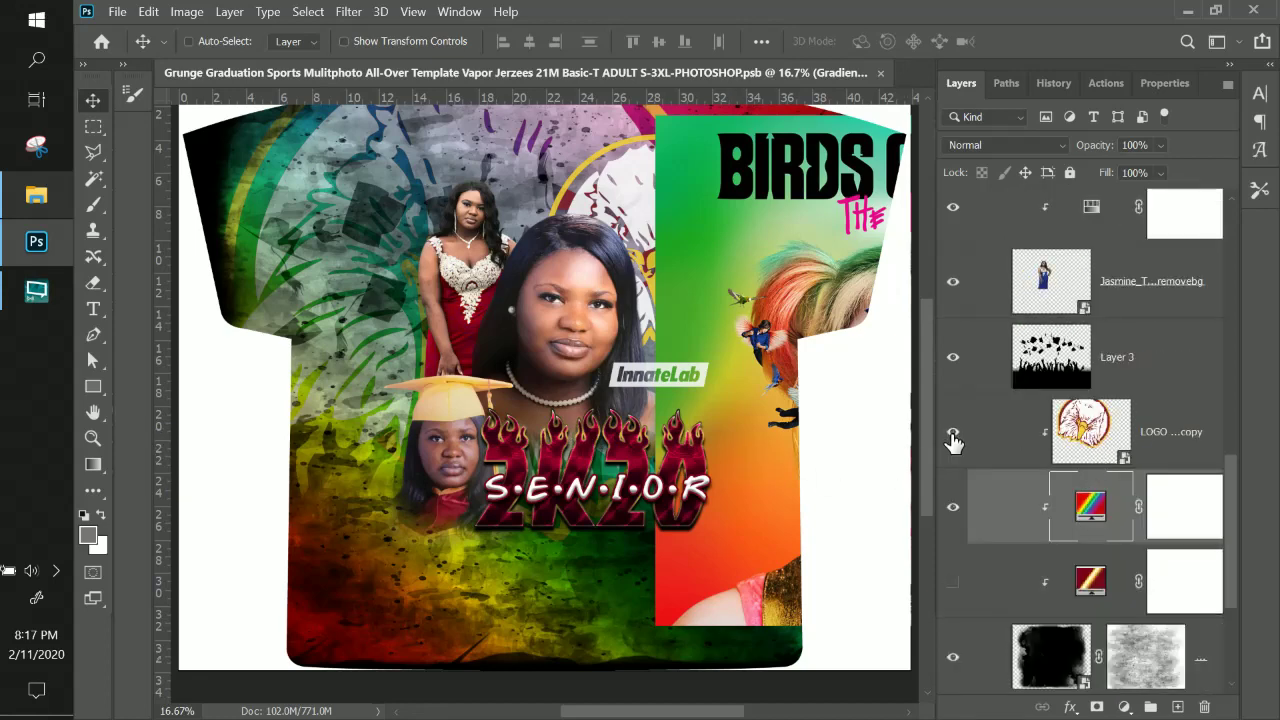
pyautogui.click(953, 443)
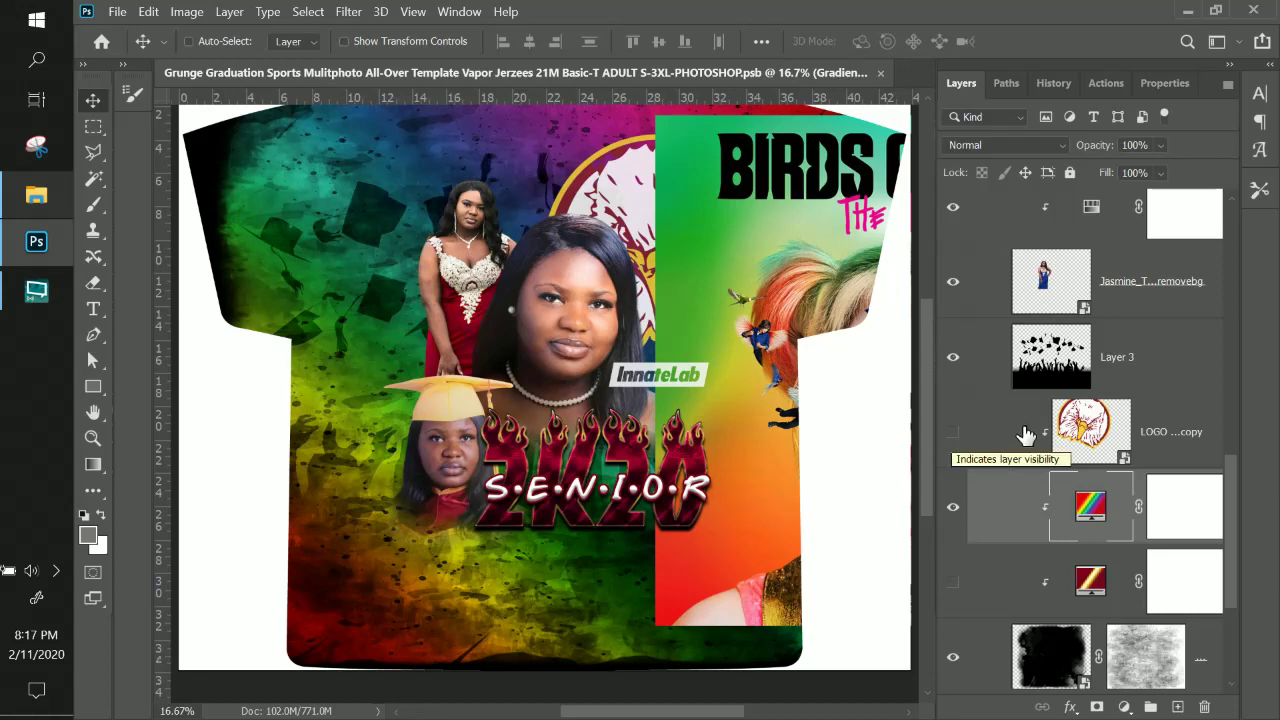
pyautogui.click(953, 362)
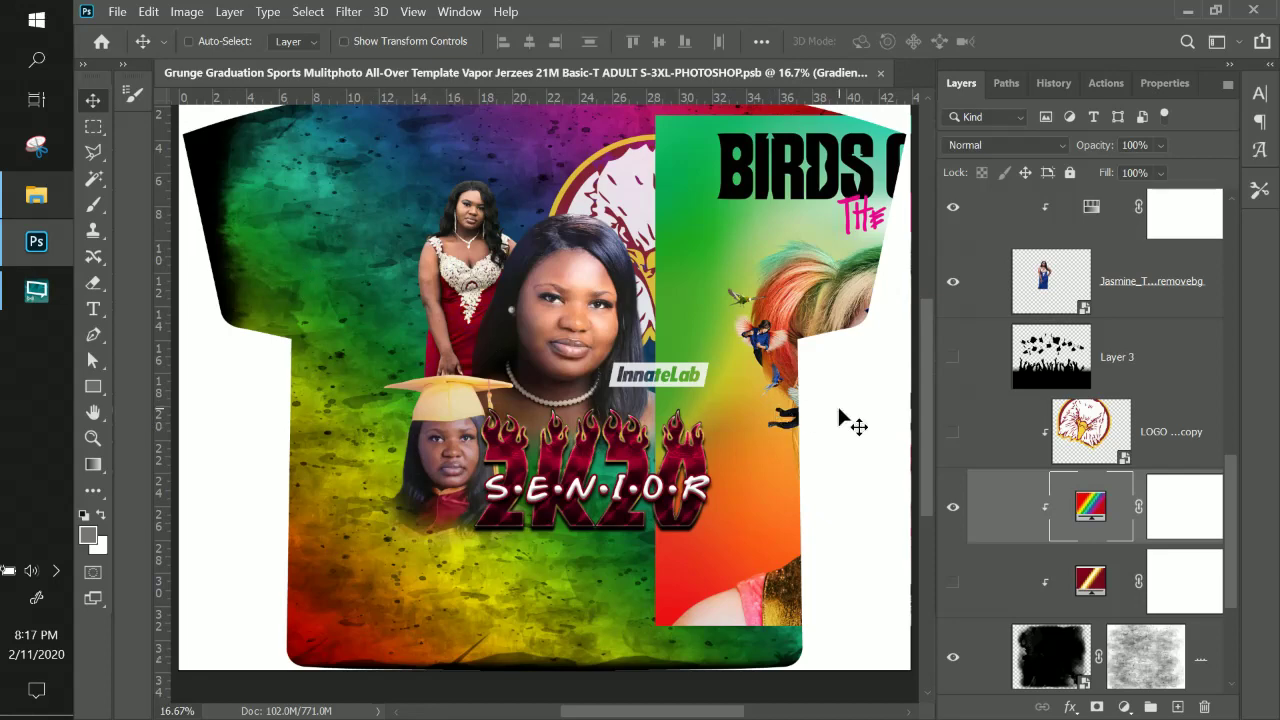
# Select the black background Layer 1 and hide it.
pyautogui.scroll(1, 845, 420)
pyautogui.scroll(-3, 1055, 440)
pyautogui.scroll(1, 490, 400)
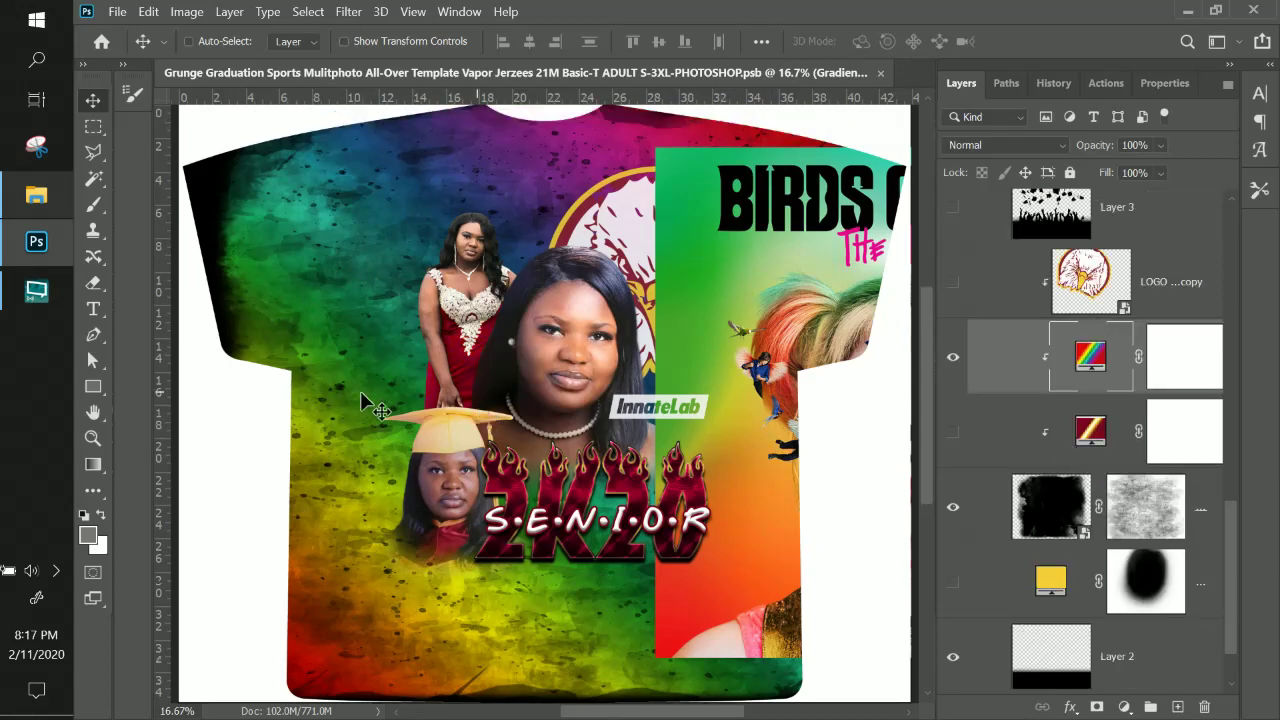
pyautogui.scroll(-1, 1095, 520)
pyautogui.click(1040, 685)
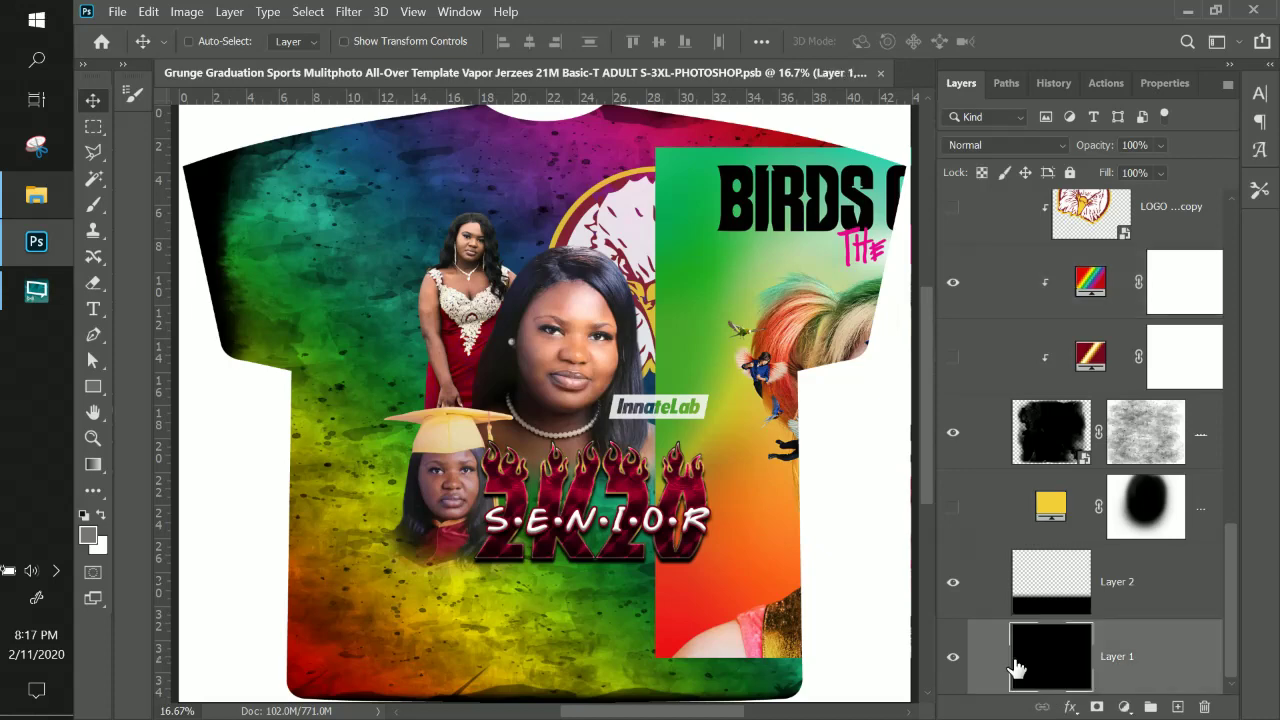
pyautogui.click(954, 658)
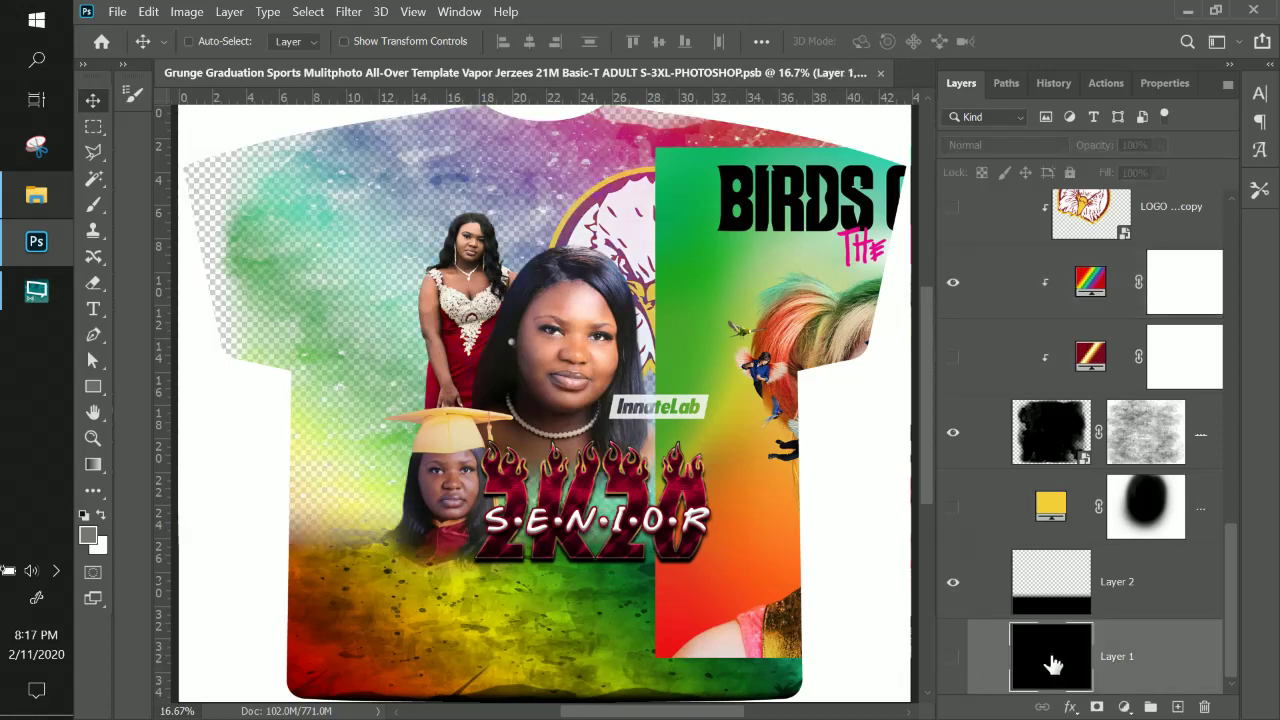
# Create a near-white solid color fill layer above Layer 1, using it as a clipping mask, in Normal mode at 100% opacity.
pyautogui.click(1177, 706)
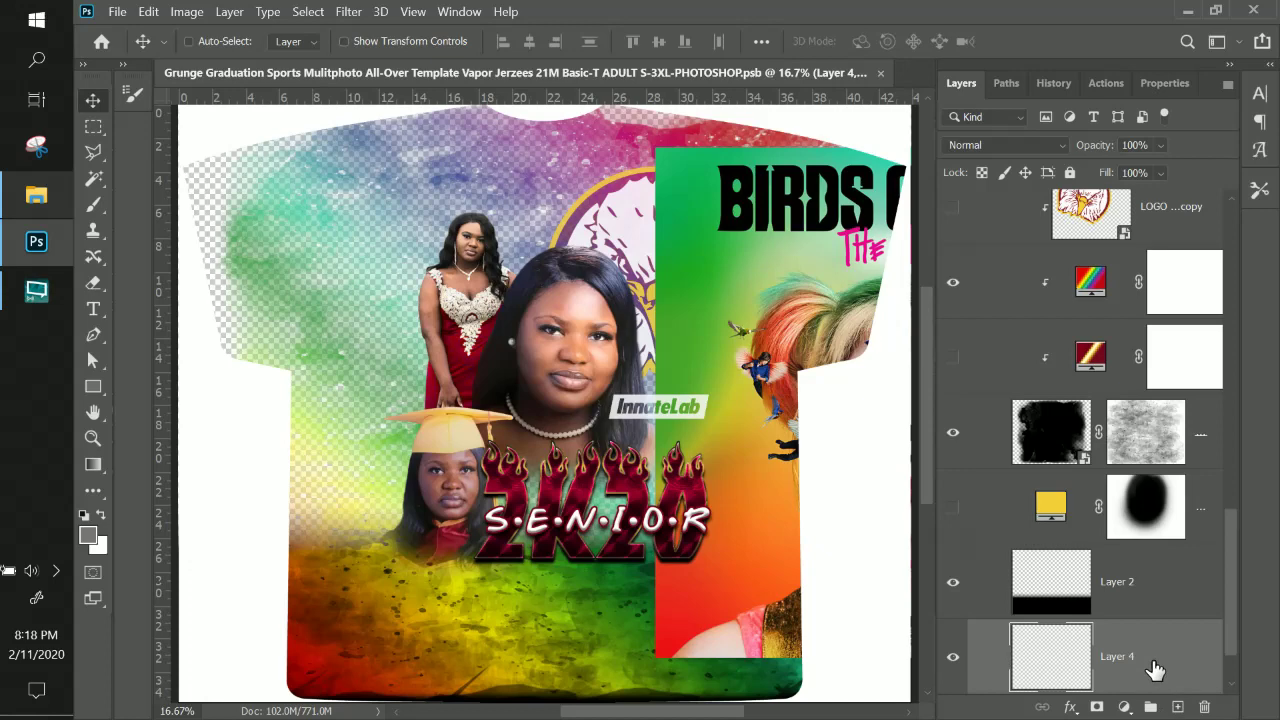
pyautogui.hotkey('ctrl', 'z')
pyautogui.click(226, 14)
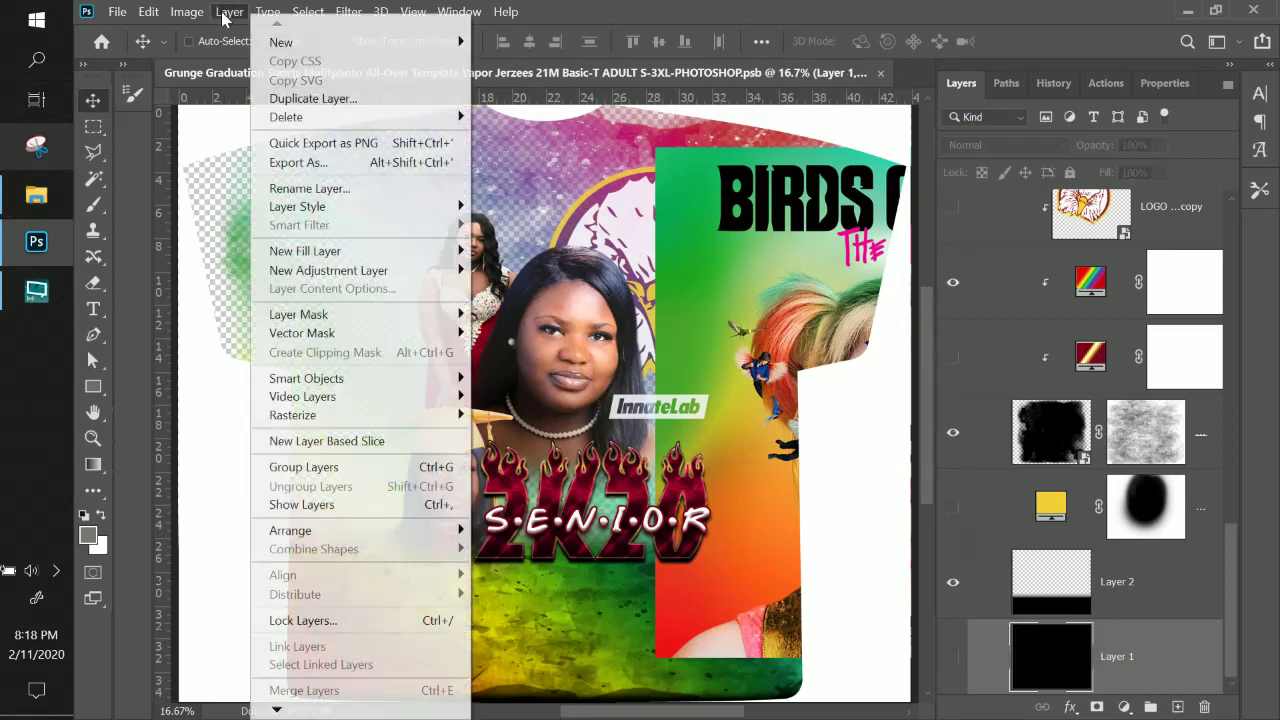
pyautogui.moveTo(303, 250)
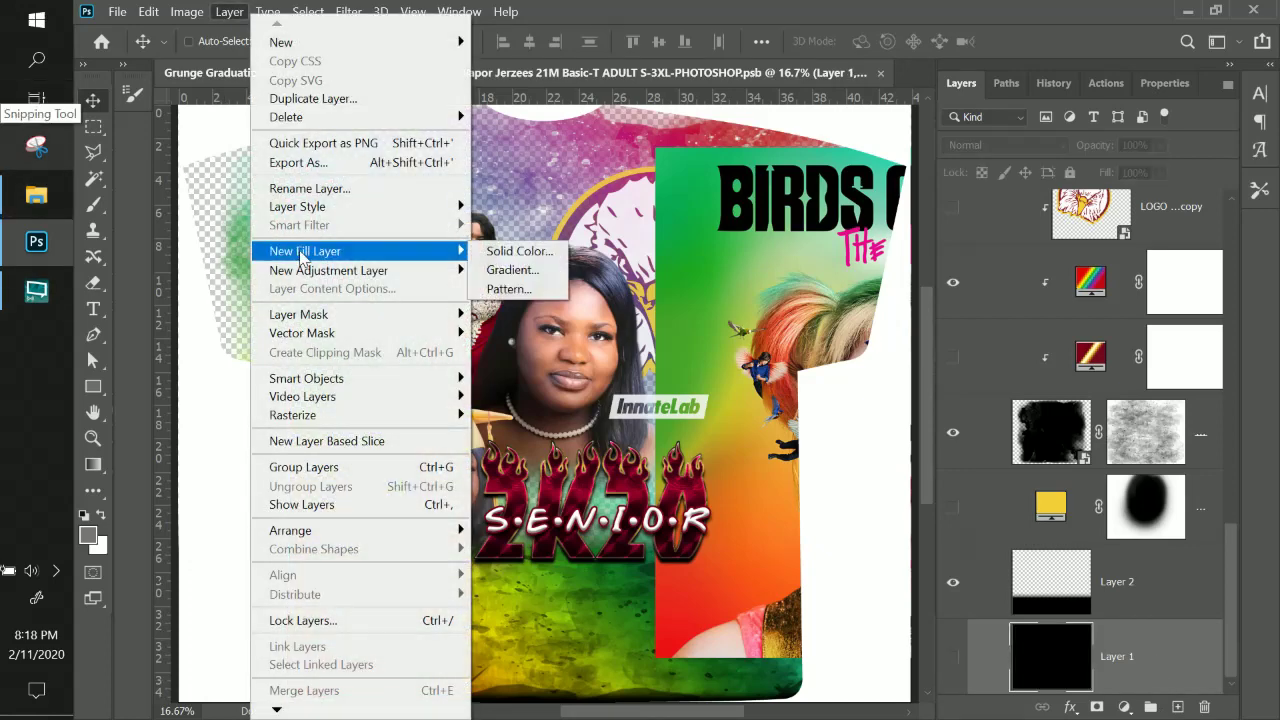
pyautogui.click(520, 251)
pyautogui.click(810, 293)
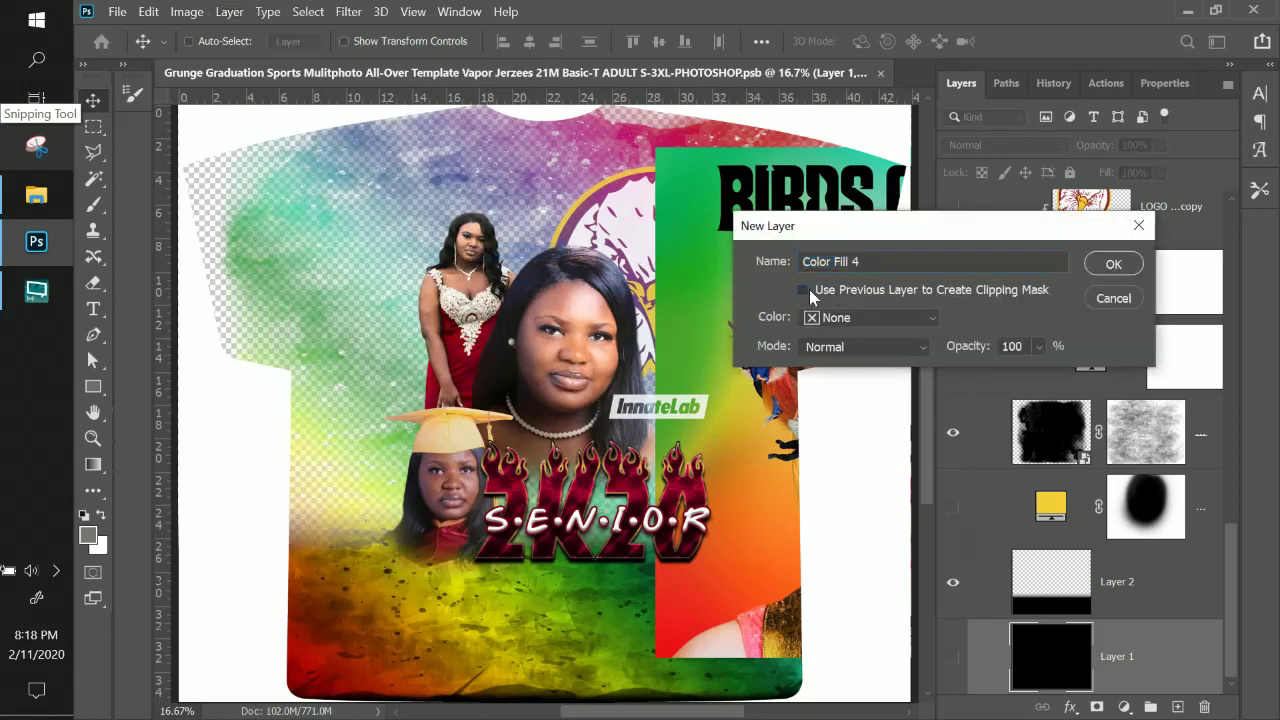
pyautogui.click(1109, 270)
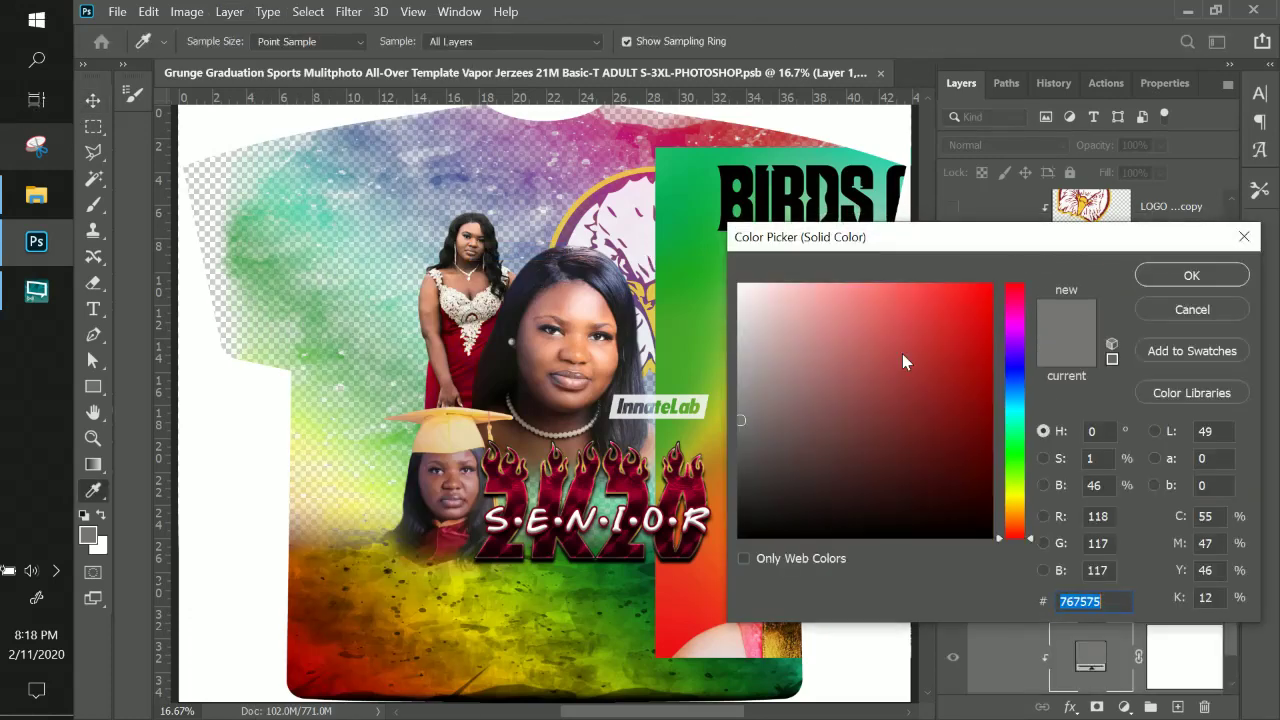
pyautogui.click(779, 300)
pyautogui.click(1192, 275)
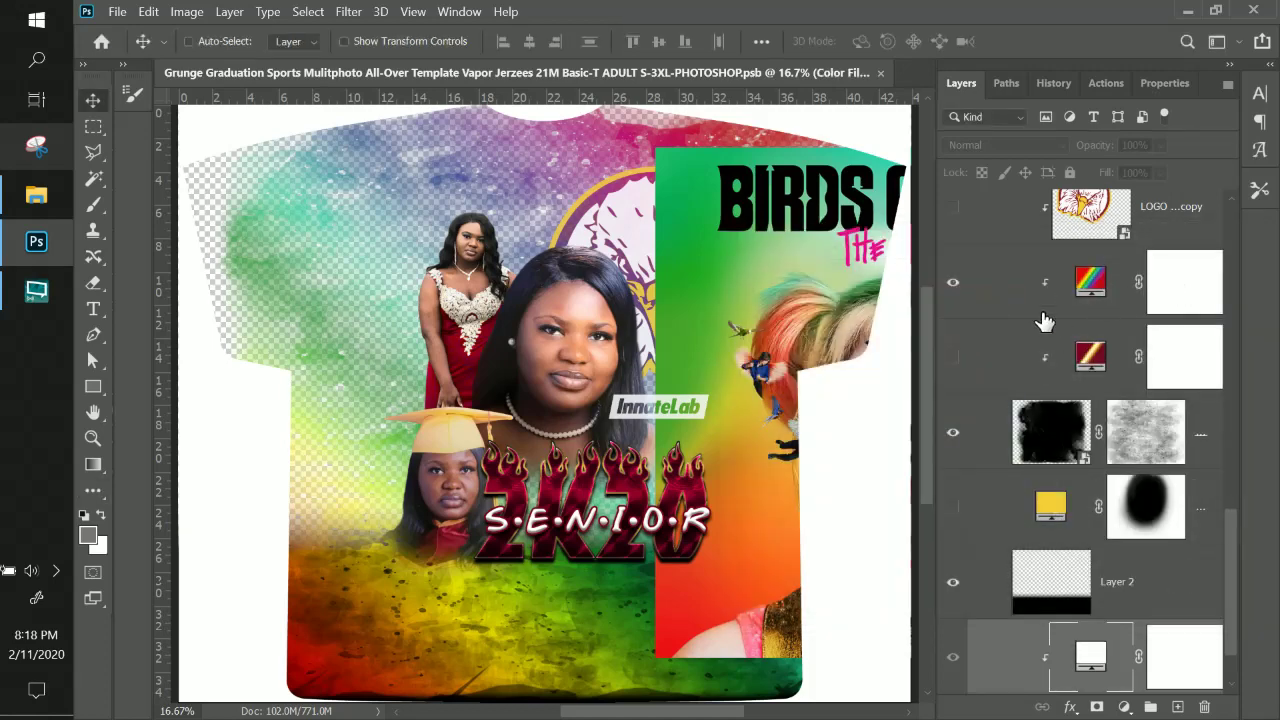
pyautogui.scroll(-2, 1122, 632)
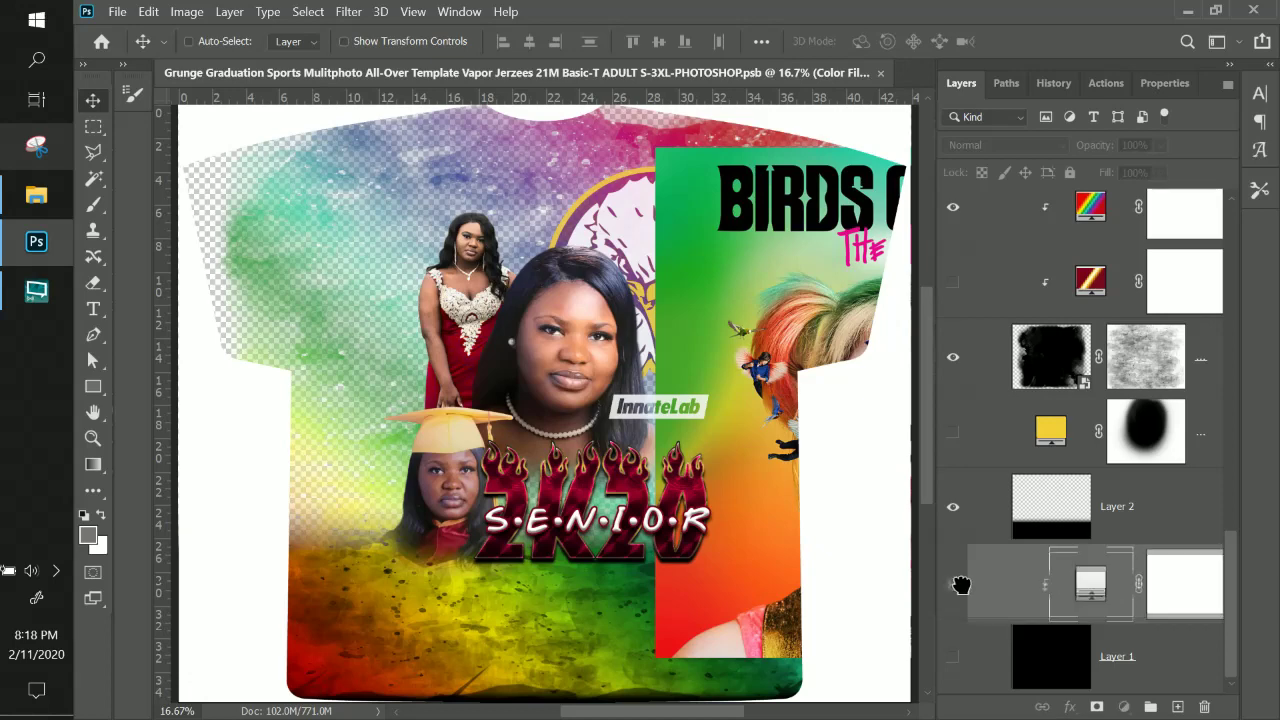
pyautogui.rightClick(1106, 589)
pyautogui.press('Escape')
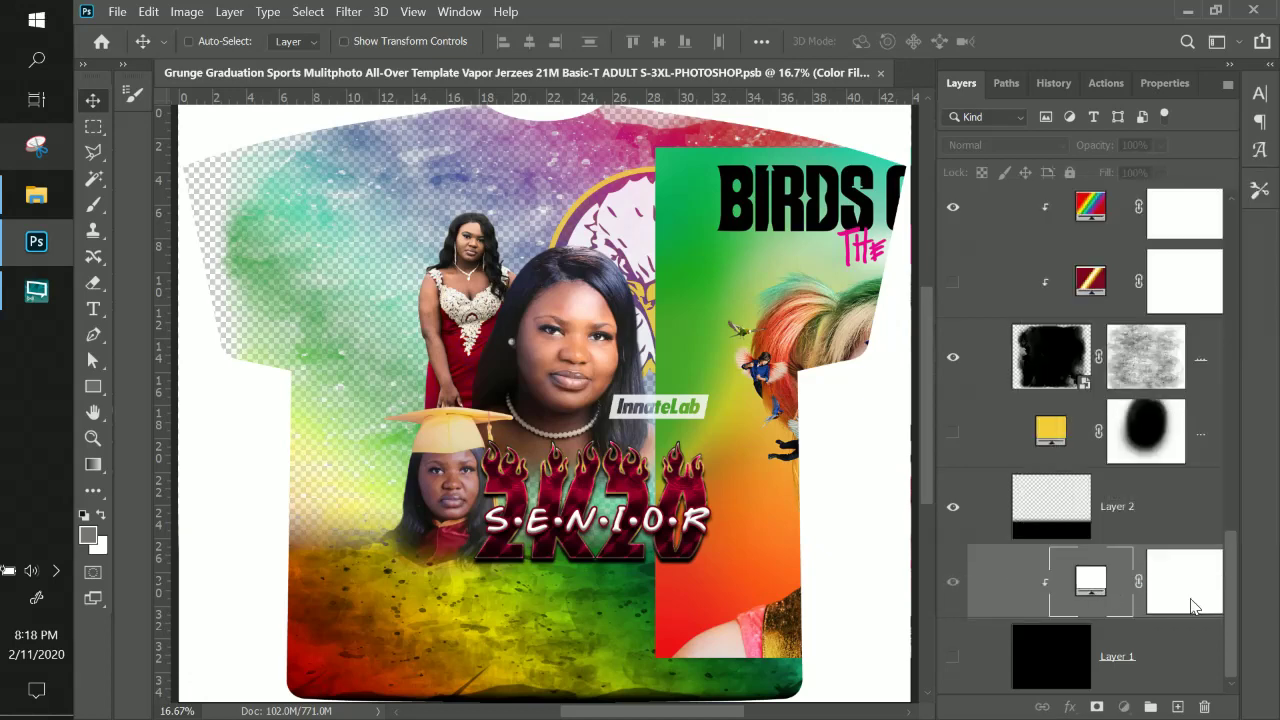
# Widen the layer list to show layer names and release the clipping mask of the near-white Color Fill 4.
pyautogui.rightClick(1184, 590)
pyautogui.press('Escape')
pyautogui.rightClick(1119, 604)
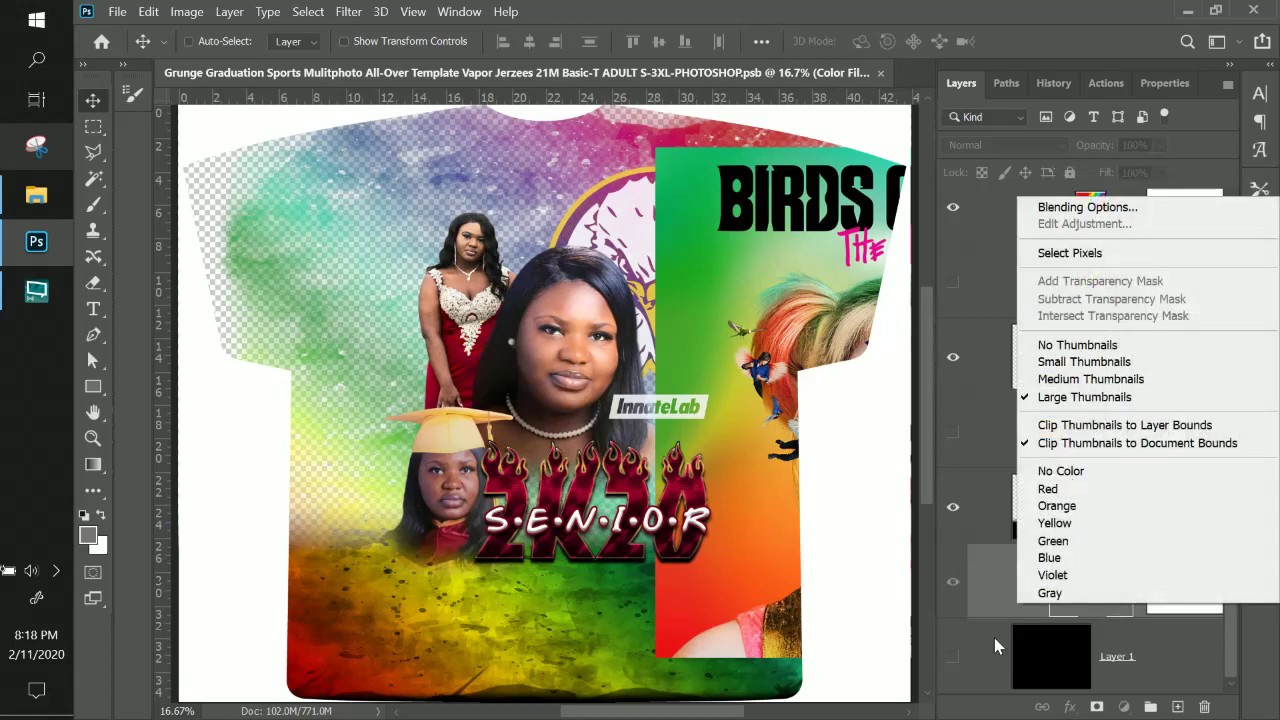
pyautogui.press('Escape')
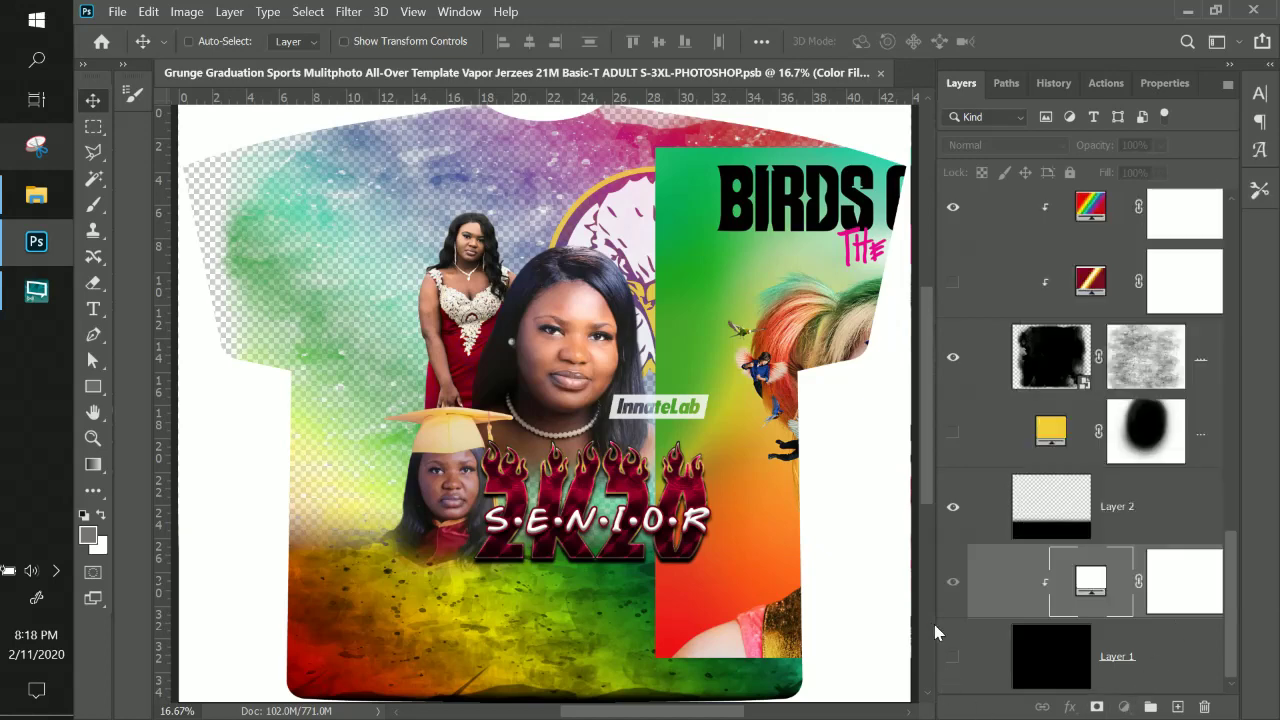
pyautogui.moveTo(919, 623); pyautogui.dragTo(860, 623)
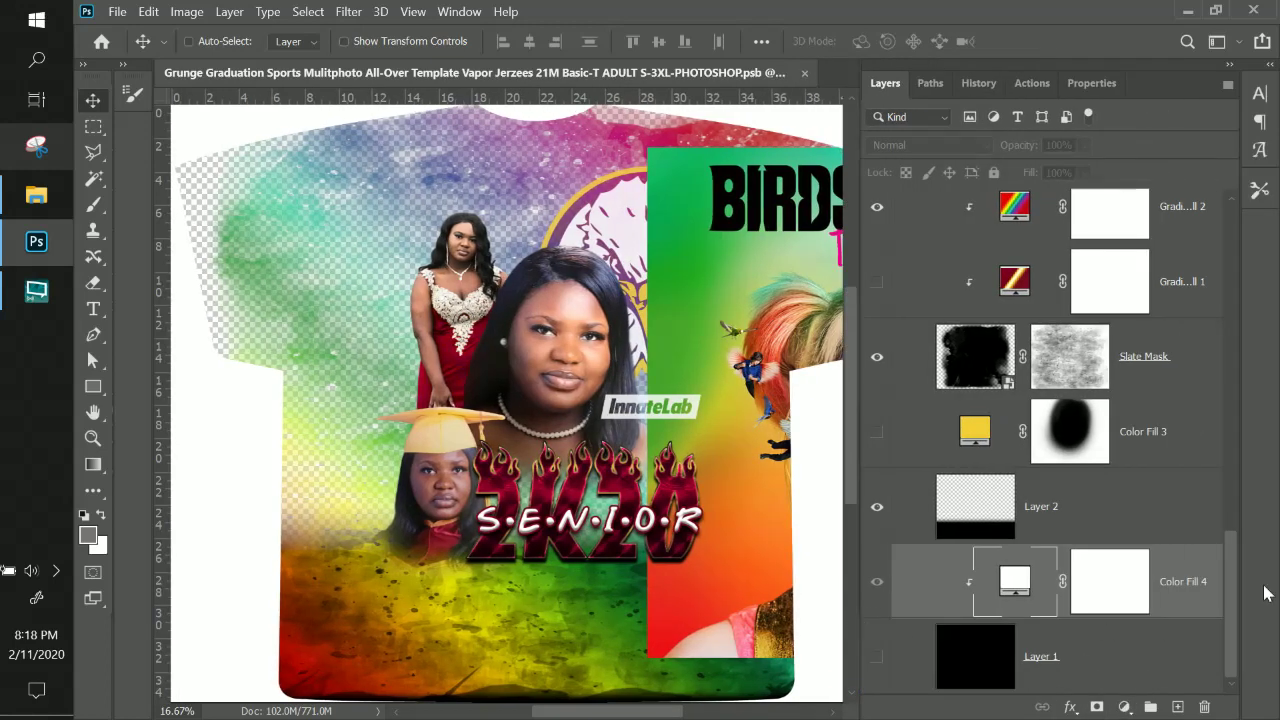
pyautogui.rightClick(1179, 582)
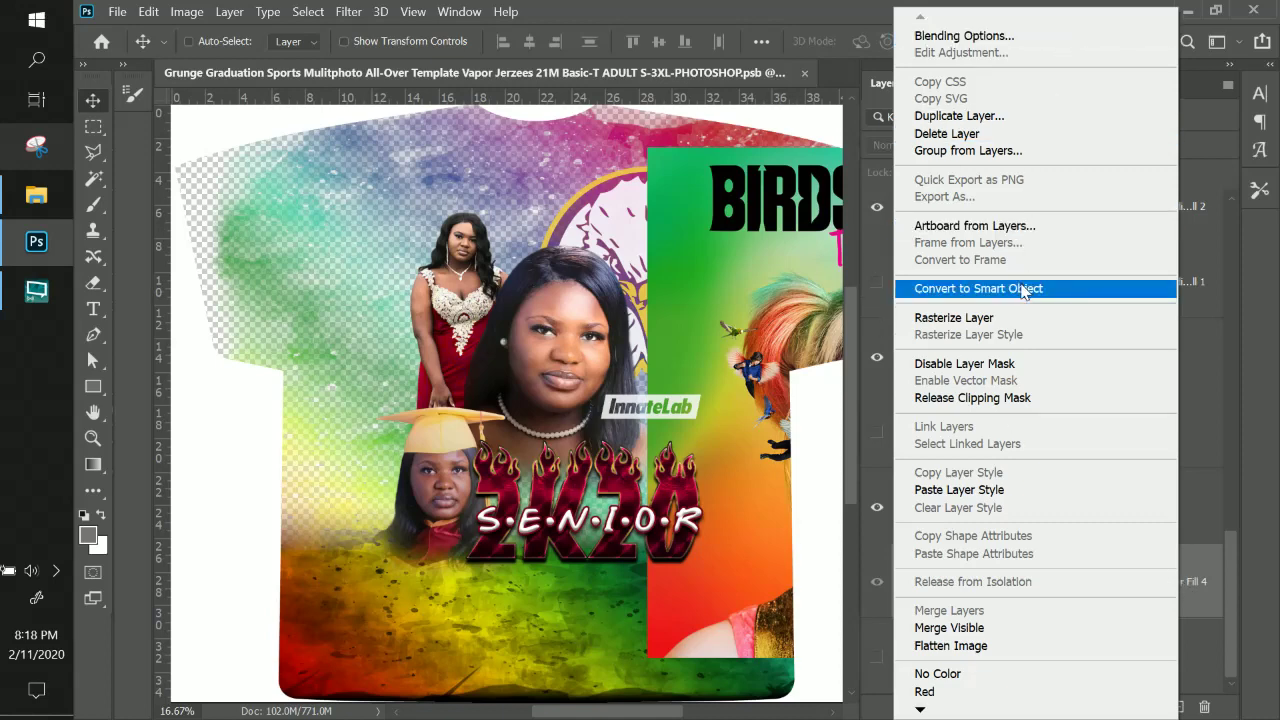
pyautogui.click(1022, 399)
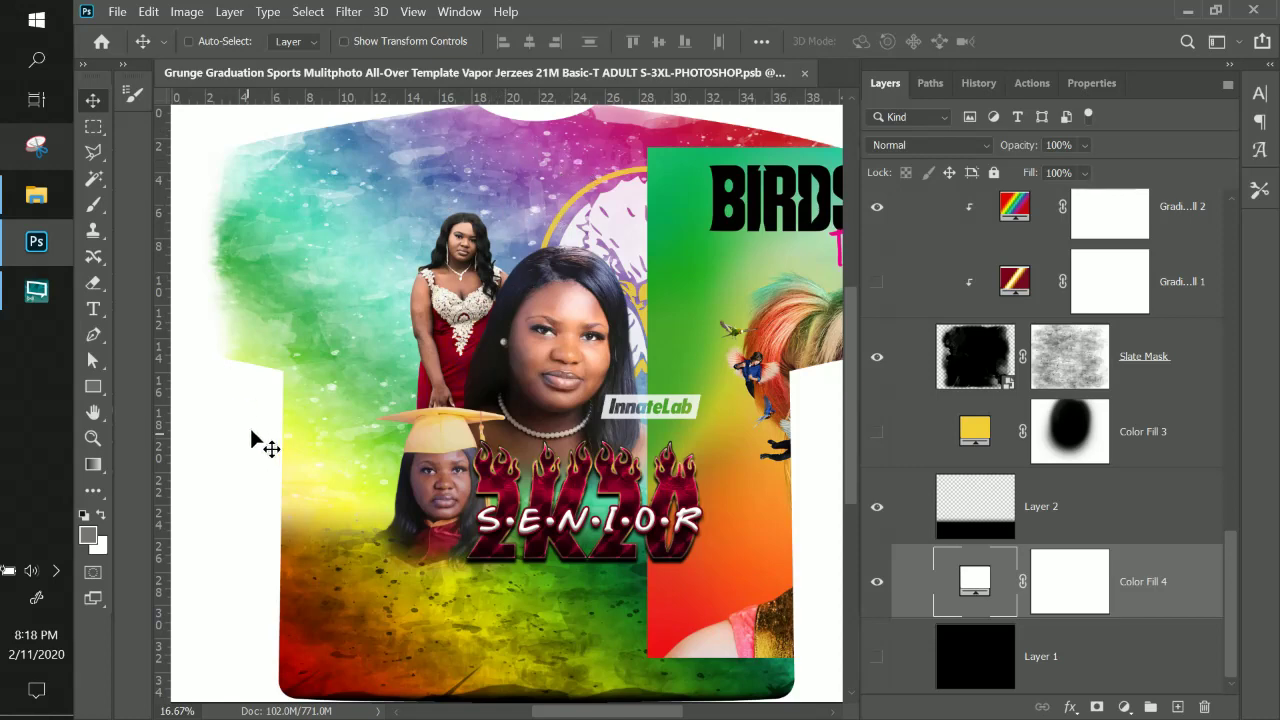
# Compare the shirt design with the visibility of Color Fill 4, the black Layer 1 and Layer 2 toggled.
pyautogui.click(878, 583)
pyautogui.click(878, 657)
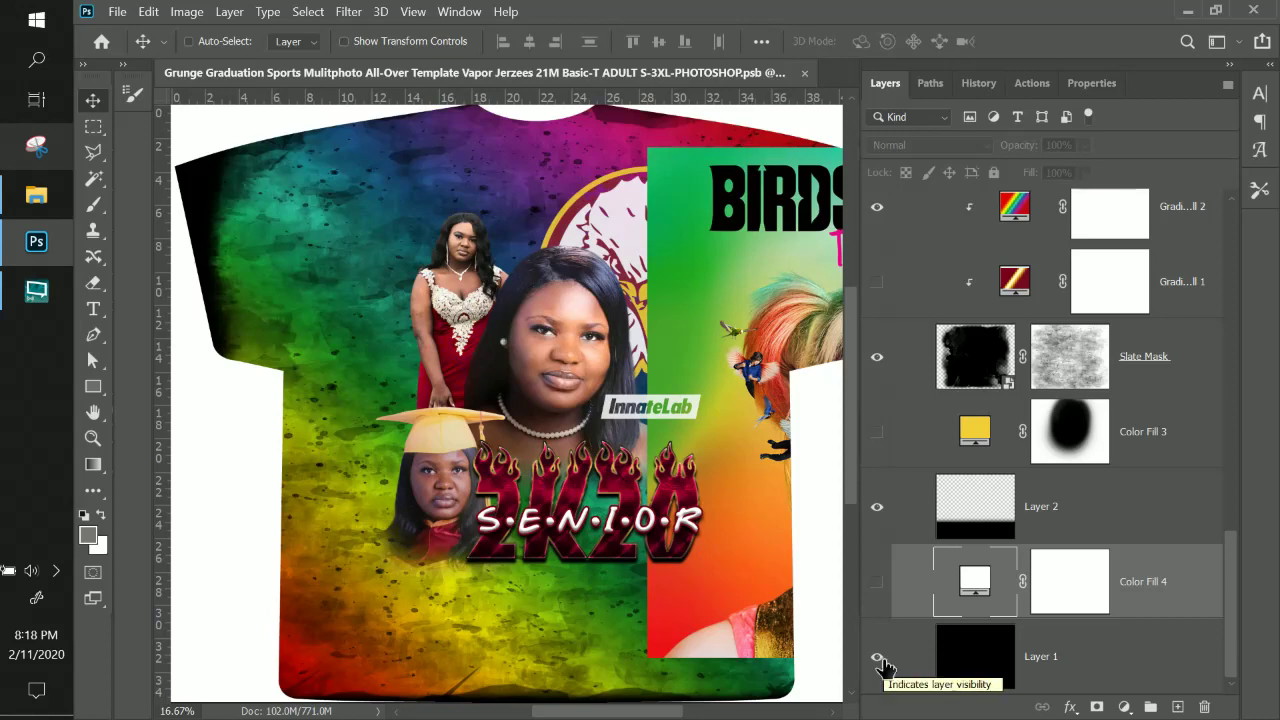
pyautogui.click(878, 658)
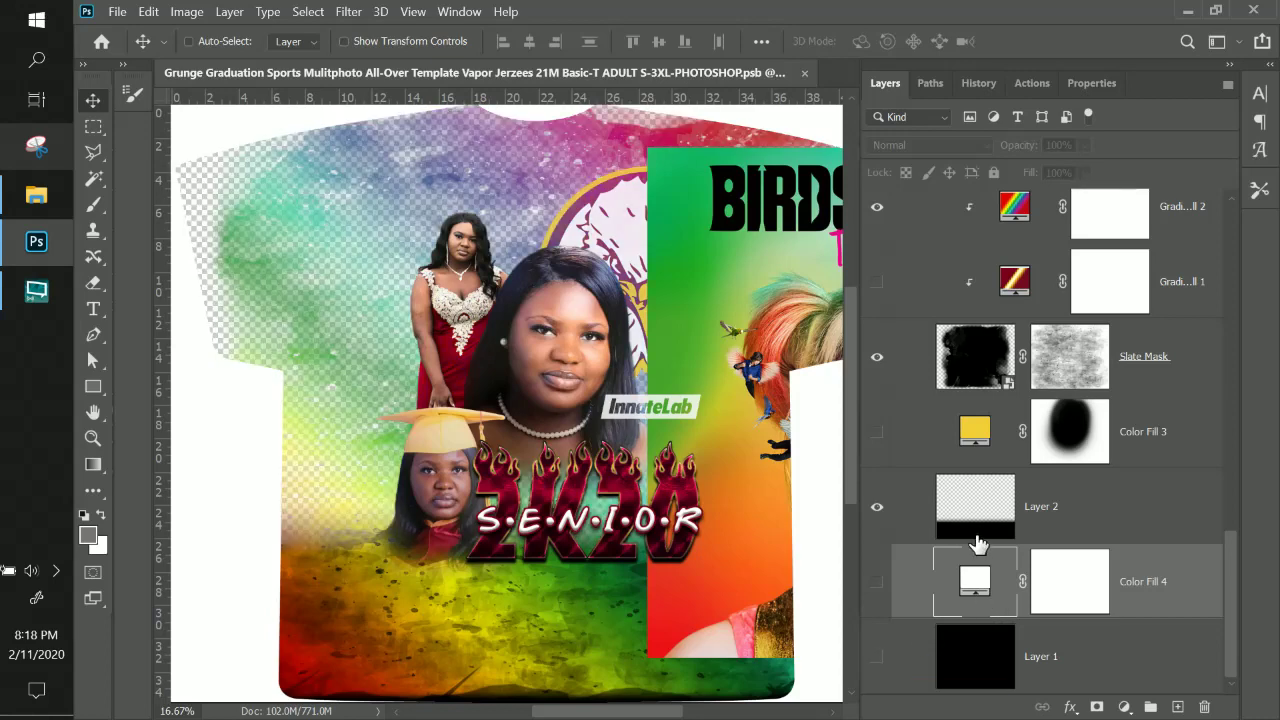
pyautogui.click(1008, 524)
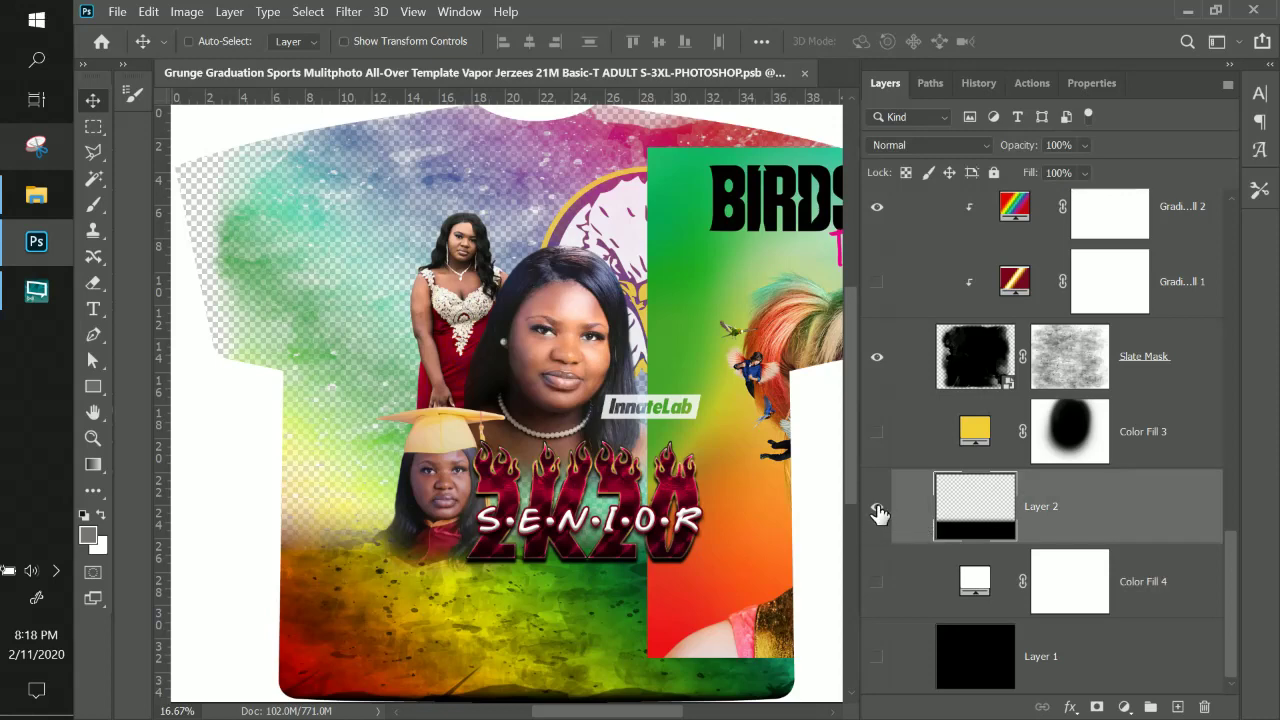
pyautogui.click(877, 508)
pyautogui.click(877, 508)
# Show the black Layer 1 background and hide both Color Fill 4 and Layer 2.
pyautogui.click(877, 582)
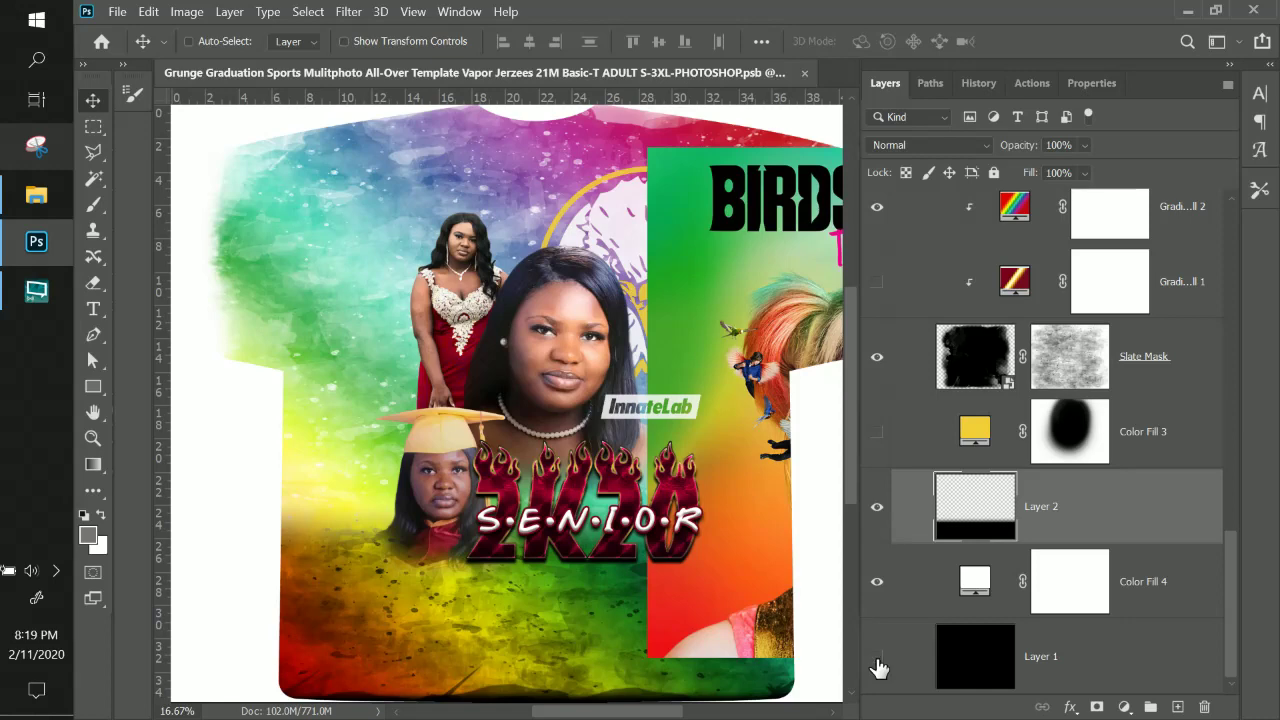
pyautogui.click(877, 584)
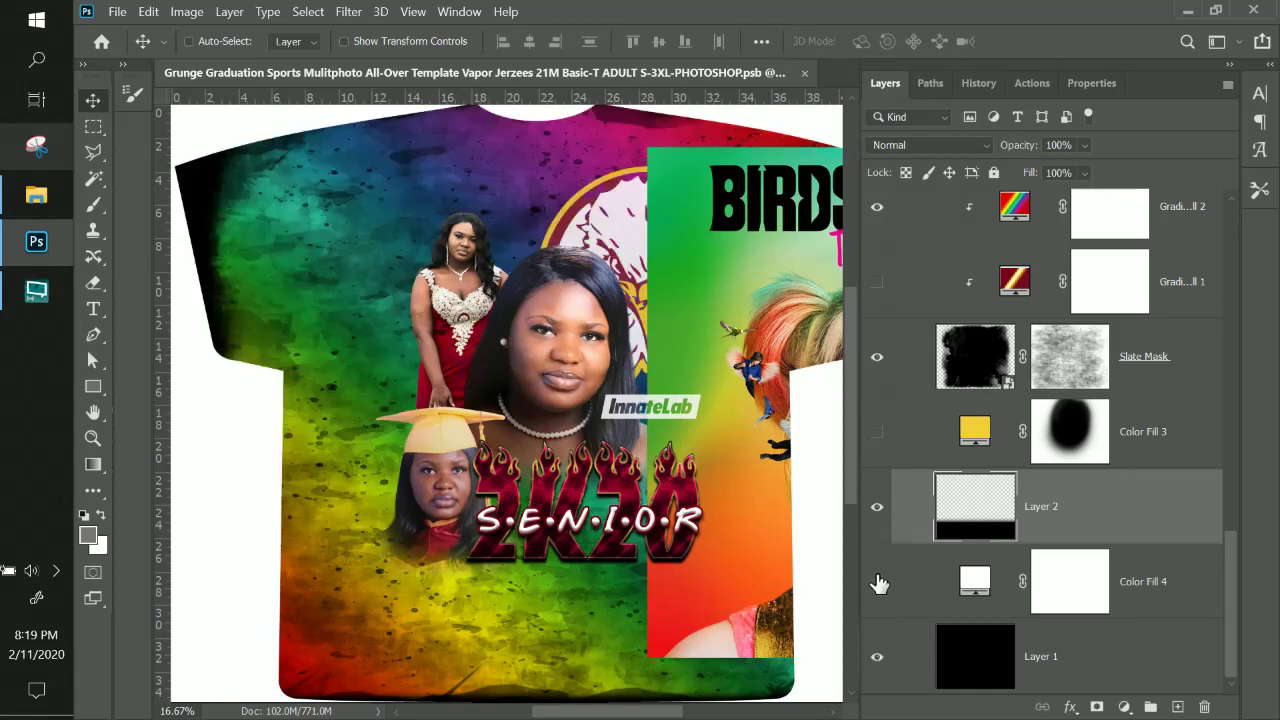
pyautogui.click(877, 513)
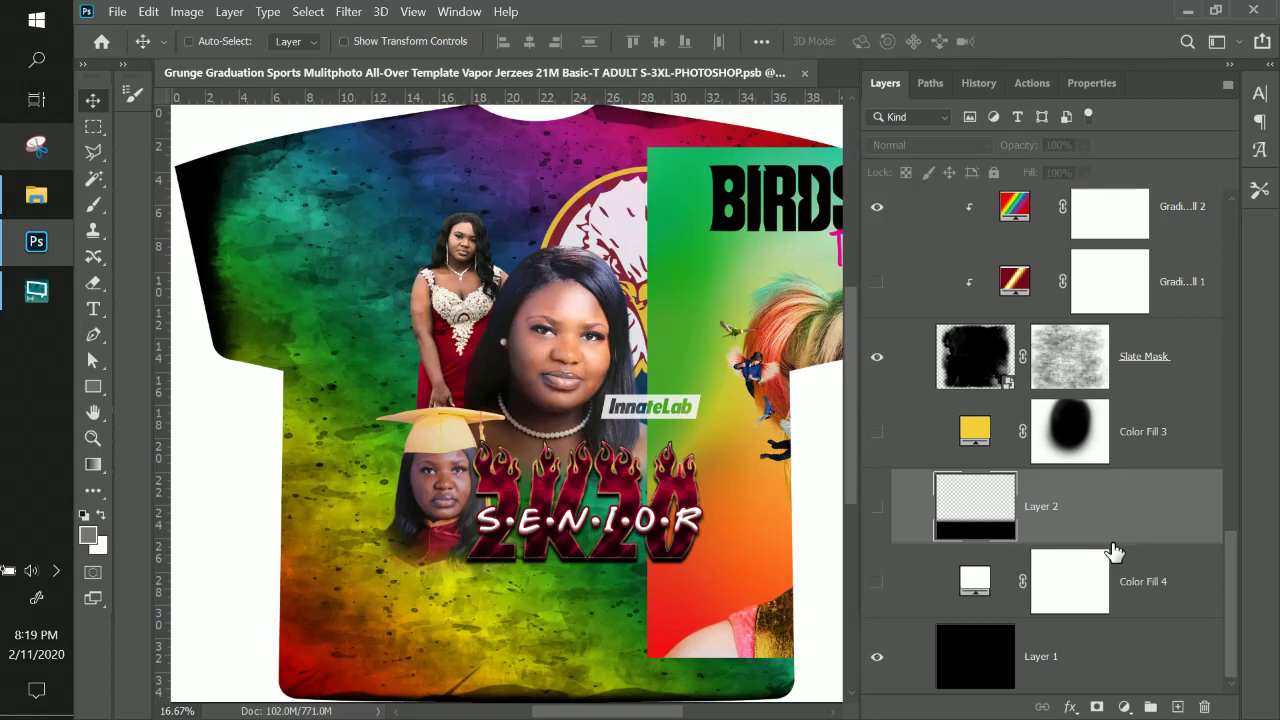
# Select the birds of prey harley quinn layer and move its image onto the middle of the shirt.
pyautogui.hotkey('ctrl', '-')
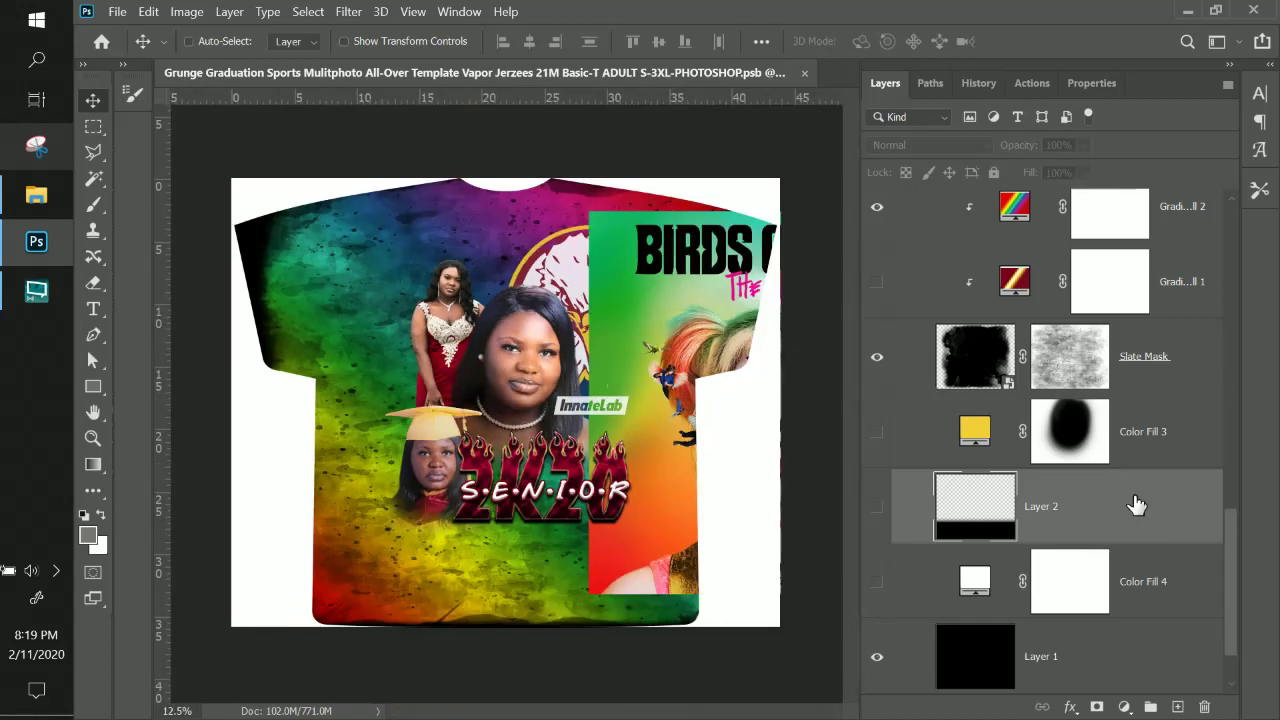
pyautogui.scroll(3, 1133, 503)
pyautogui.scroll(9, 1131, 496)
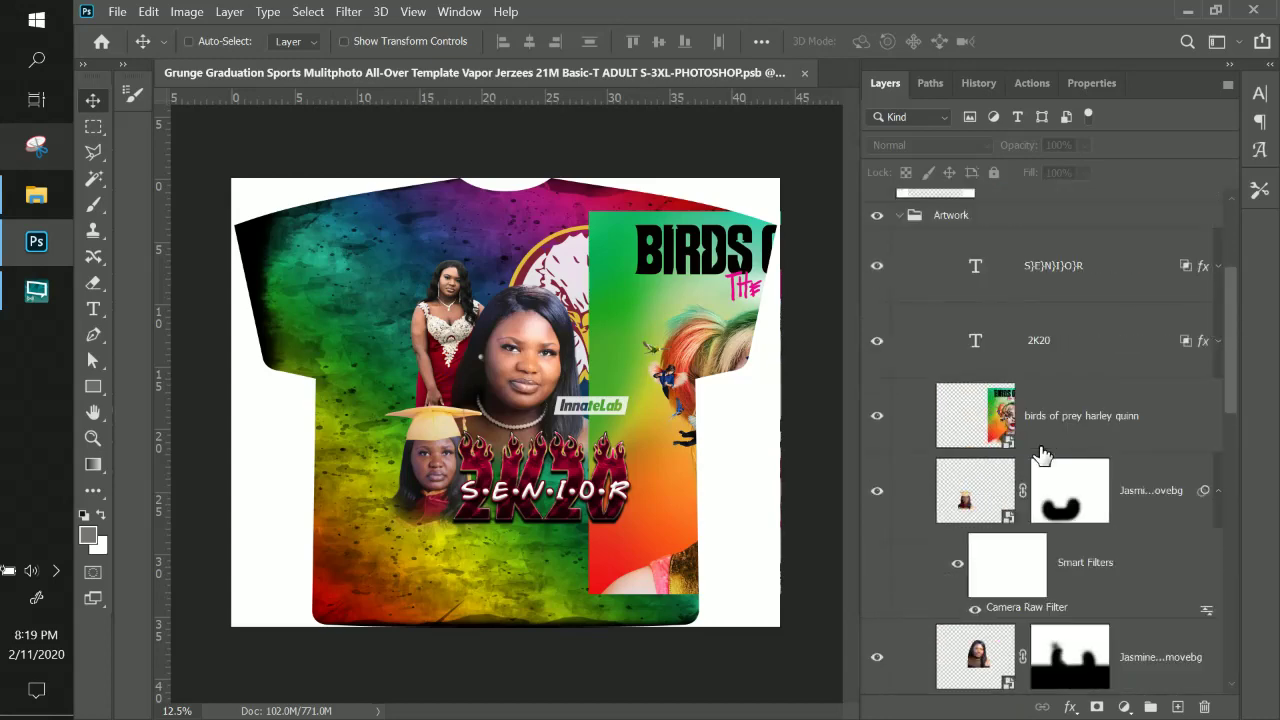
pyautogui.click(1077, 399)
pyautogui.moveTo(713, 333); pyautogui.dragTo(456, 322)
# Scale the Birds of Prey image to 136.89% and place it on the upper chest at about X 3410, Y 2168 px.
pyautogui.hotkey('ctrl', 't')
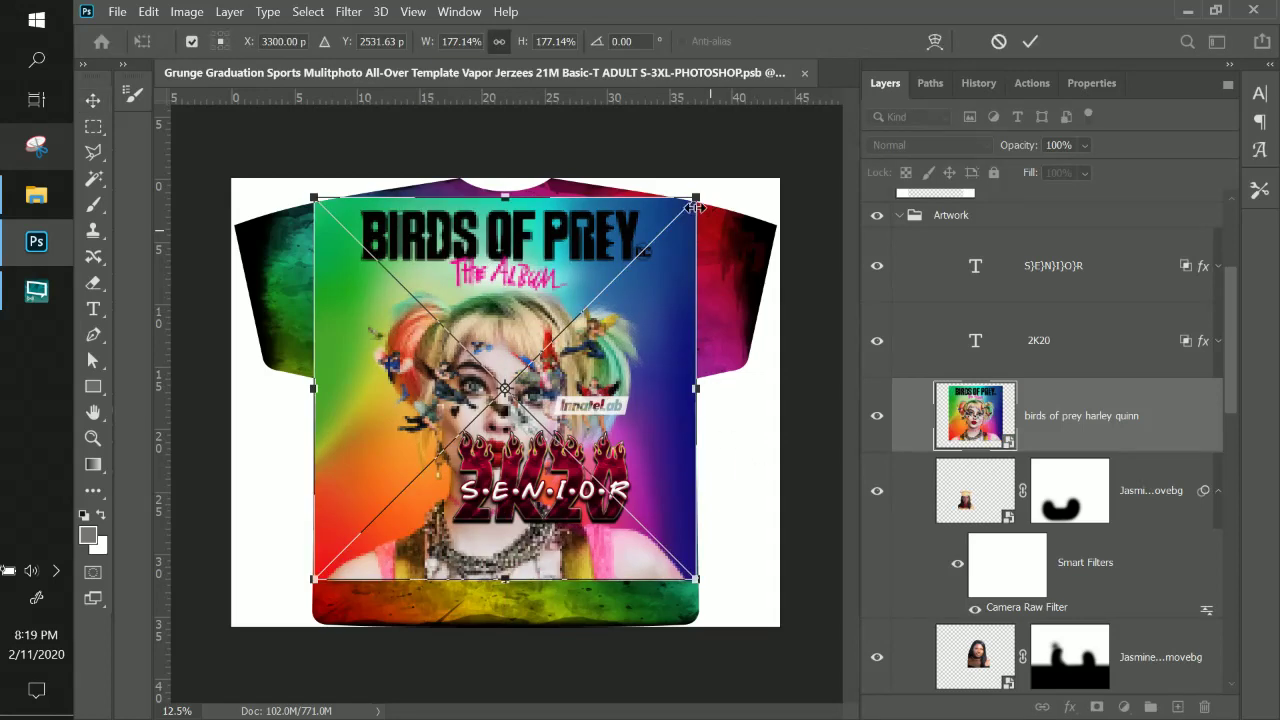
pyautogui.moveTo(682, 205); pyautogui.dragTo(609, 285)
pyautogui.moveTo(484, 368); pyautogui.dragTo(541, 292)
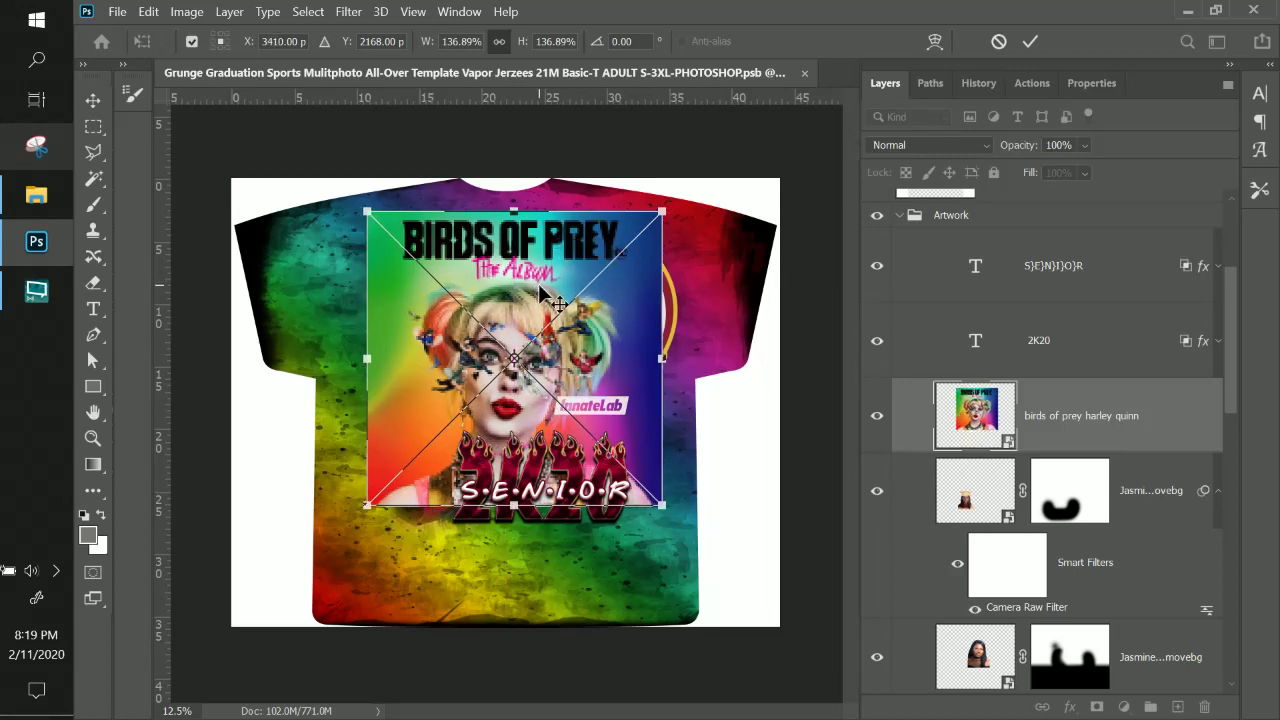
pyautogui.press('Return')
# Add a layer mask to the Birds of Prey image and set a soft round brush to 480 px at 0% hardness.
pyautogui.hotkey('ctrl', '+')
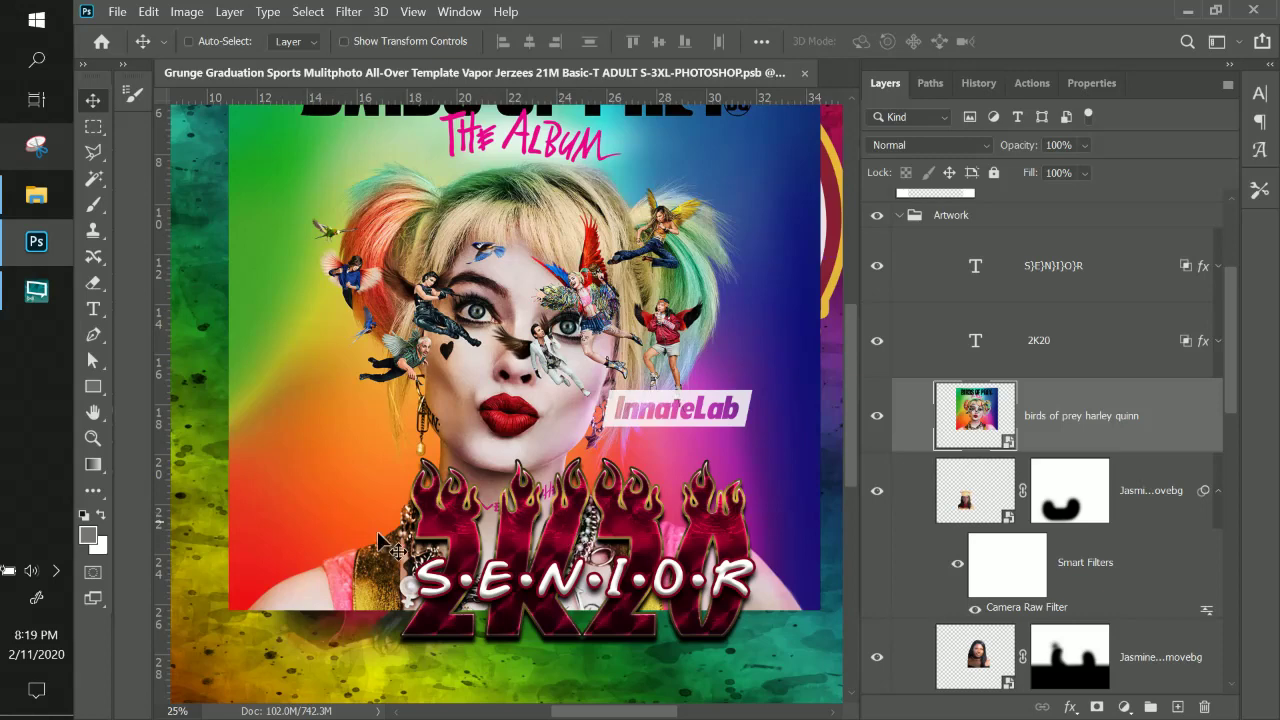
pyautogui.click(1096, 707)
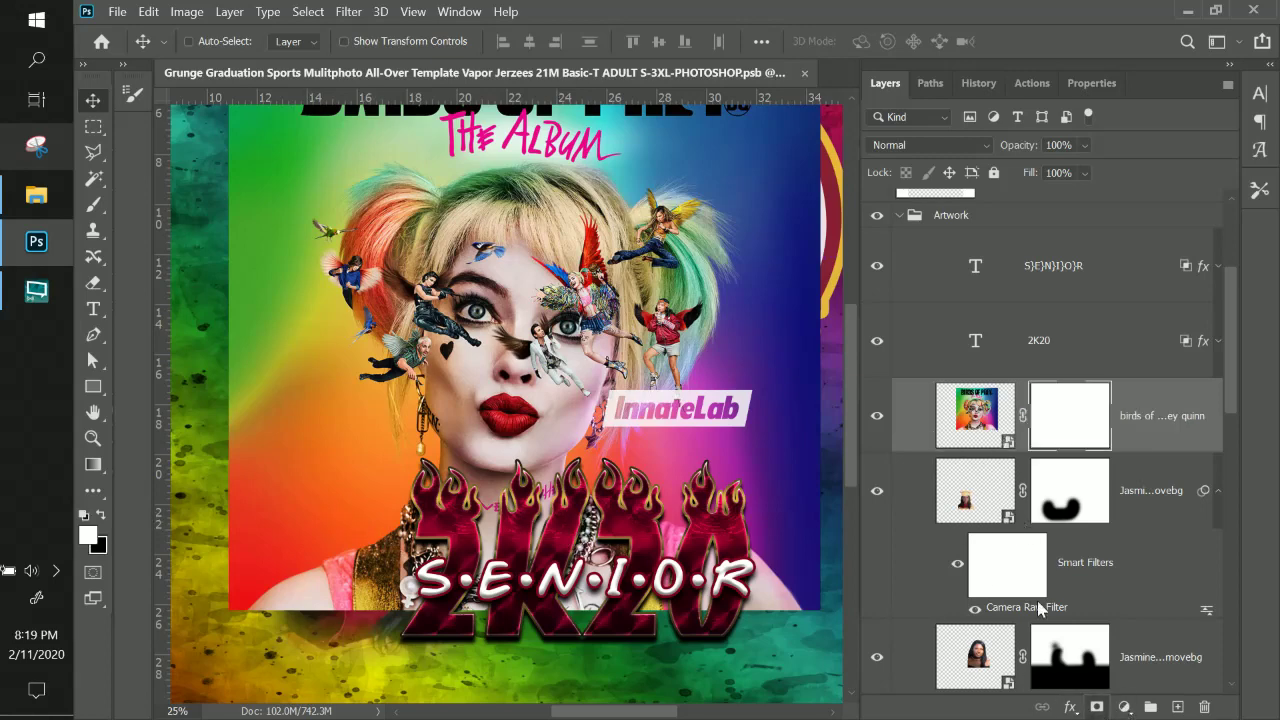
pyautogui.click(93, 204)
pyautogui.rightClick(252, 340)
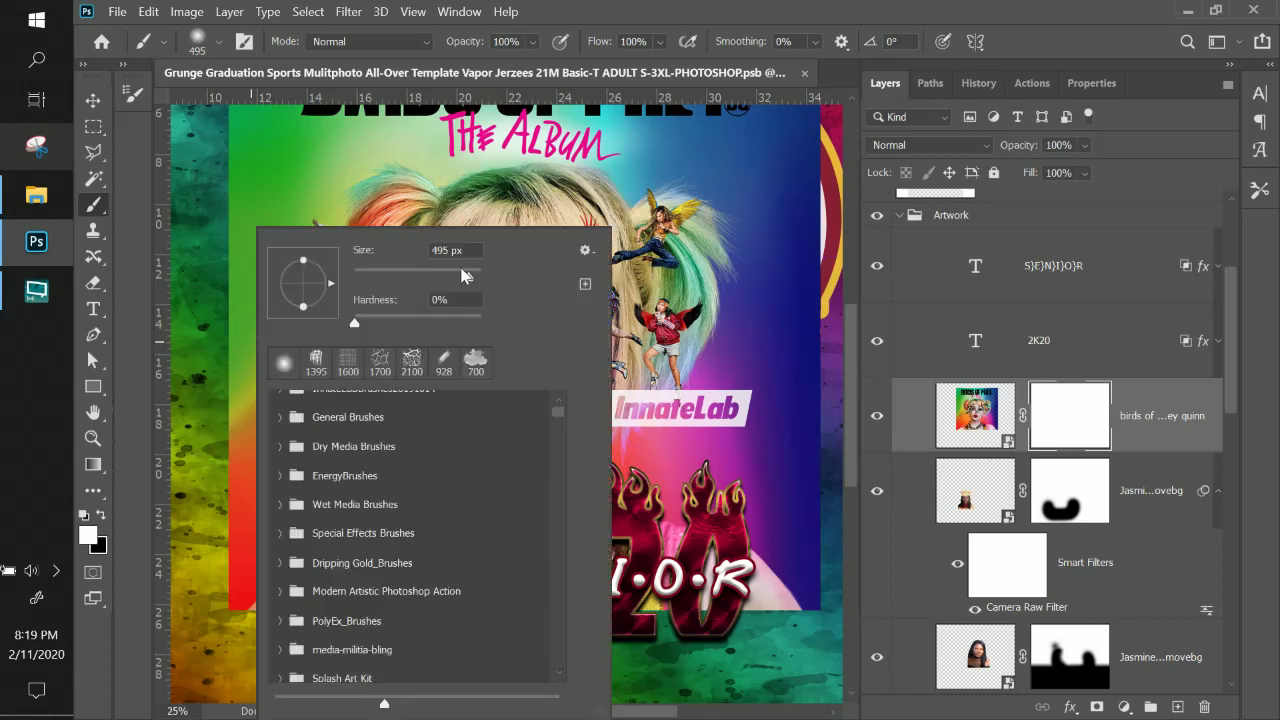
pyautogui.moveTo(474, 283); pyautogui.dragTo(469, 283)
pyautogui.press('Return')
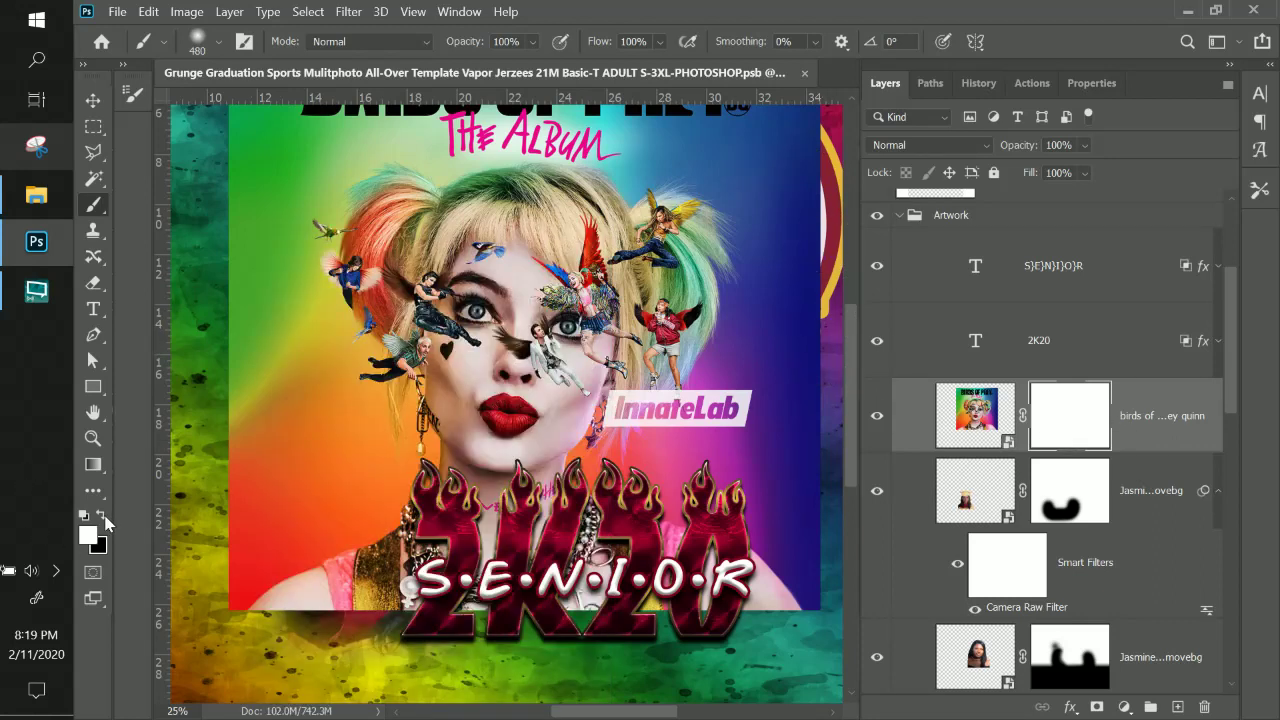
# Paint black on the mask around the head and across the Birds of Prey title to hide the poster's surroundings.
pyautogui.moveTo(774, 382)
pyautogui.mouseDown()
pyautogui.moveTo(805, 330)
pyautogui.moveTo(840, 480)
pyautogui.mouseUp()
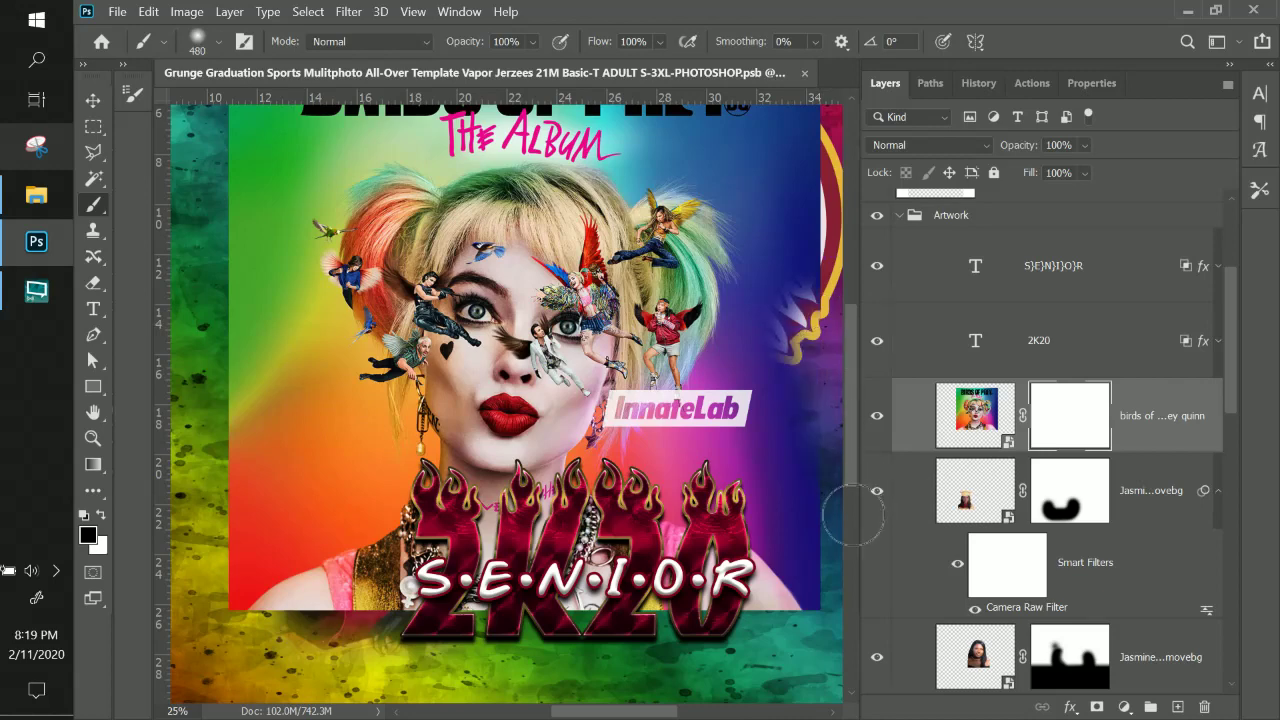
pyautogui.moveTo(750, 420)
pyautogui.mouseDown()
pyautogui.moveTo(790, 334)
pyautogui.moveTo(792, 266)
pyautogui.moveTo(779, 212)
pyautogui.moveTo(707, 150)
pyautogui.moveTo(624, 130)
pyautogui.moveTo(587, 140)
pyautogui.moveTo(467, 108)
pyautogui.moveTo(438, 130)
pyautogui.moveTo(294, 150)
pyautogui.moveTo(261, 249)
pyautogui.moveTo(363, 482)
pyautogui.moveTo(229, 562)
pyautogui.moveTo(191, 634)
pyautogui.moveTo(299, 401)
pyautogui.moveTo(251, 489)
pyautogui.moveTo(251, 376)
pyautogui.moveTo(226, 381)
pyautogui.moveTo(261, 85)
pyautogui.moveTo(244, 100)
pyautogui.moveTo(325, 105)
pyautogui.mouseUp()
pyautogui.scroll(2, 308, 212)
pyautogui.scroll(3, 308, 212)
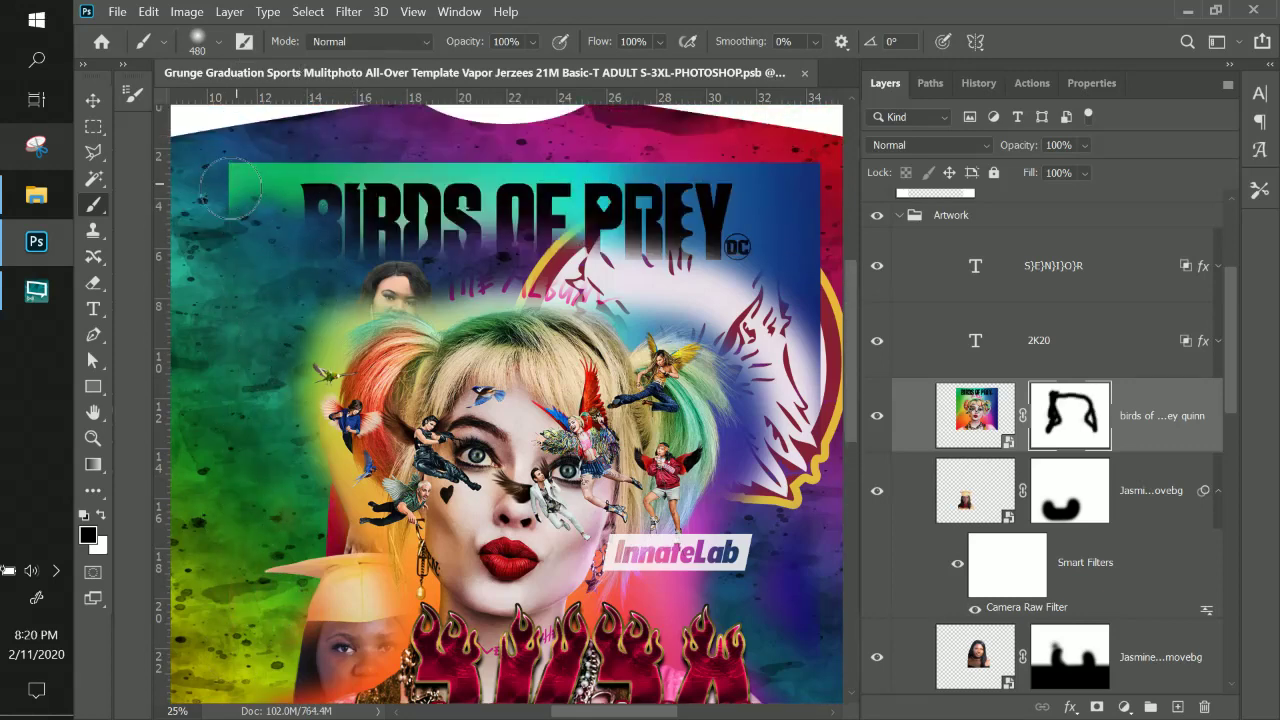
pyautogui.moveTo(225, 200)
pyautogui.mouseDown()
pyautogui.moveTo(267, 184)
pyautogui.moveTo(205, 179)
pyautogui.moveTo(319, 211)
pyautogui.moveTo(482, 201)
pyautogui.moveTo(461, 177)
pyautogui.moveTo(328, 166)
pyautogui.moveTo(587, 203)
pyautogui.moveTo(569, 216)
pyautogui.moveTo(629, 180)
pyautogui.moveTo(561, 152)
pyautogui.moveTo(658, 156)
pyautogui.moveTo(659, 207)
pyautogui.moveTo(642, 235)
pyautogui.moveTo(768, 168)
pyautogui.moveTo(778, 239)
pyautogui.moveTo(807, 212)
pyautogui.moveTo(801, 257)
pyautogui.moveTo(824, 386)
pyautogui.moveTo(804, 309)
pyautogui.moveTo(738, 217)
pyautogui.moveTo(788, 326)
pyautogui.moveTo(709, 250)
pyautogui.moveTo(706, 278)
pyautogui.moveTo(675, 240)
pyautogui.mouseUp()
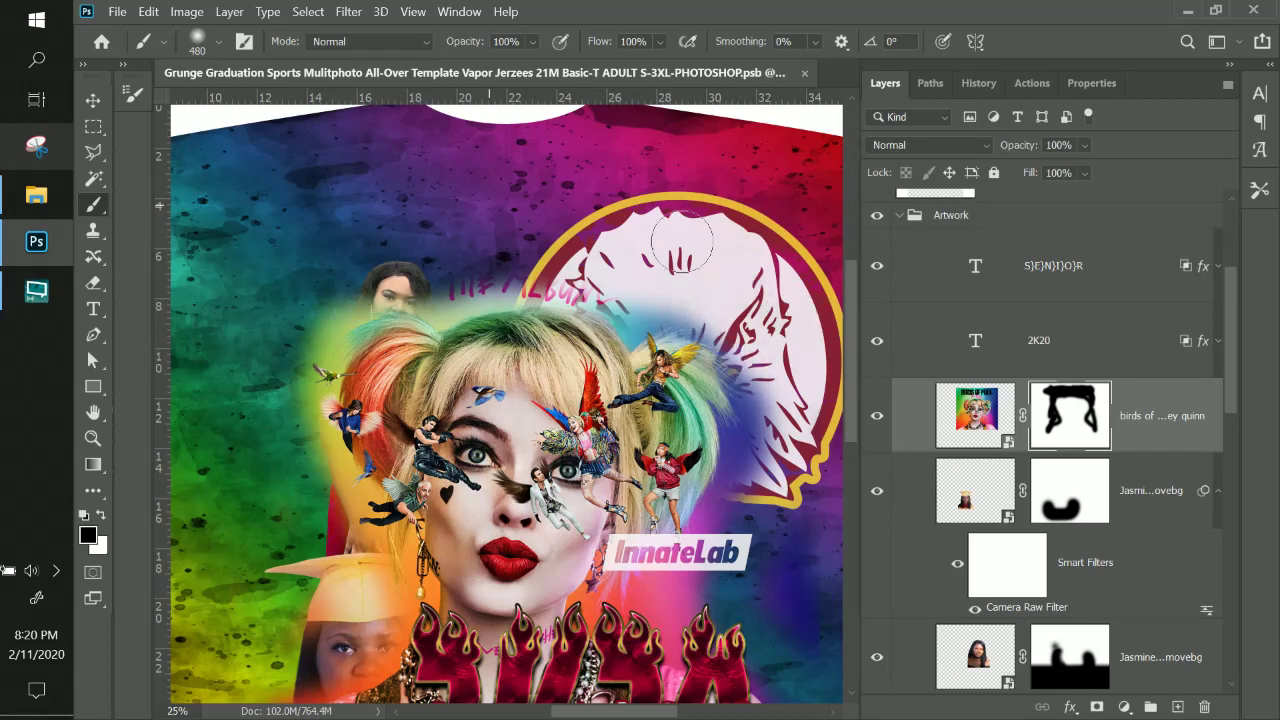
# Mask out the remaining poster background beside the hair and shoulders with the soft black brush.
pyautogui.scroll(-3, 222, 397)
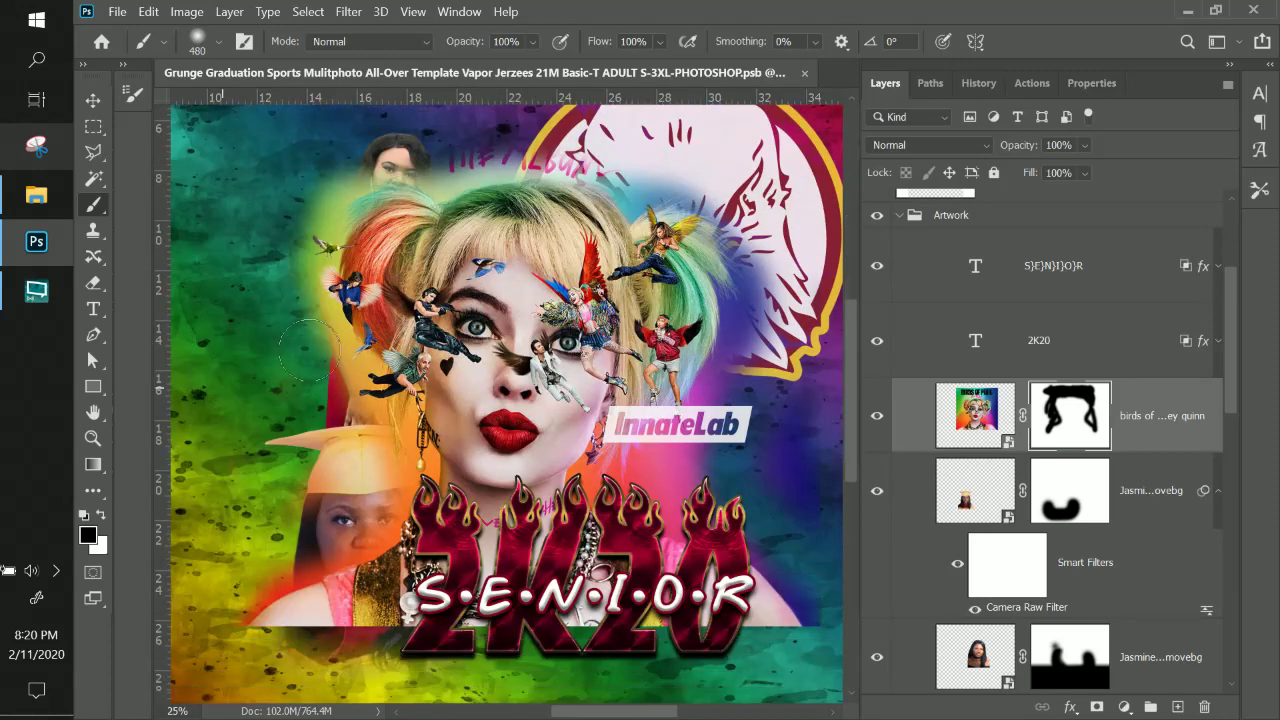
pyautogui.moveTo(800, 418)
pyautogui.mouseDown()
pyautogui.moveTo(787, 490)
pyautogui.moveTo(840, 604)
pyautogui.mouseUp()
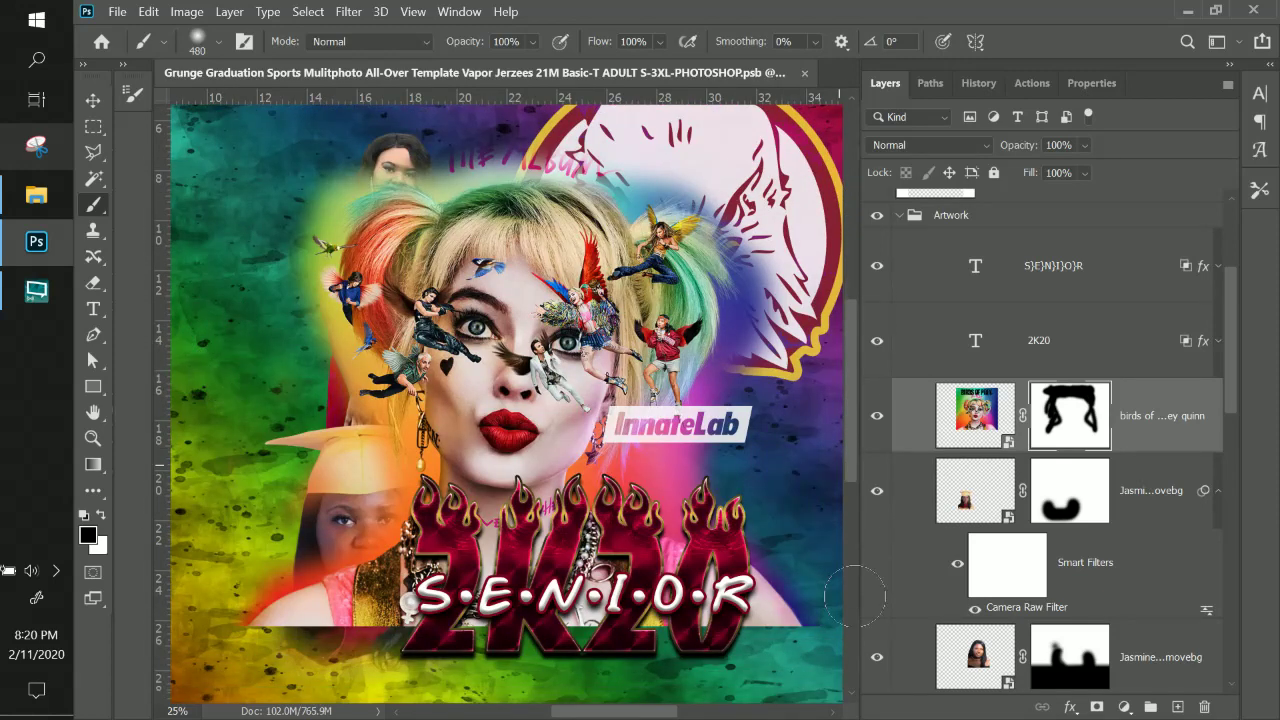
pyautogui.moveTo(746, 482)
pyautogui.mouseDown()
pyautogui.moveTo(714, 464)
pyautogui.moveTo(776, 374)
pyautogui.moveTo(809, 279)
pyautogui.mouseUp()
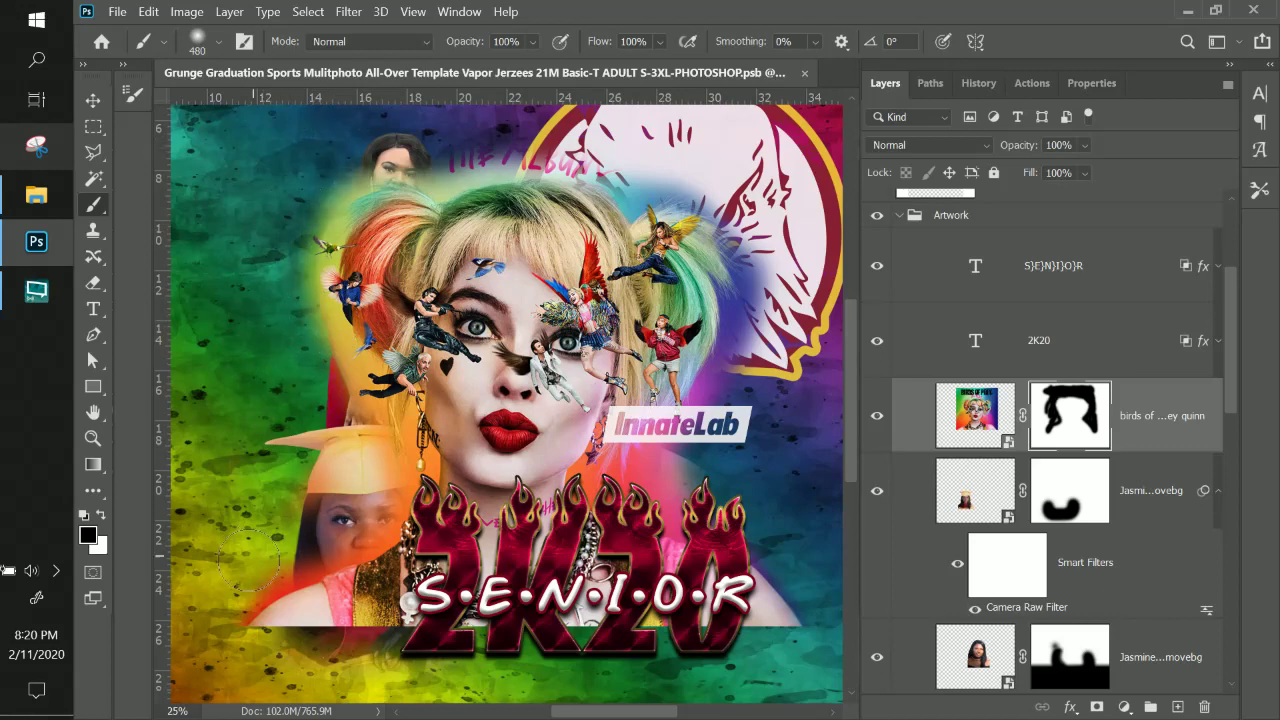
pyautogui.scroll(-1, 400, 530)
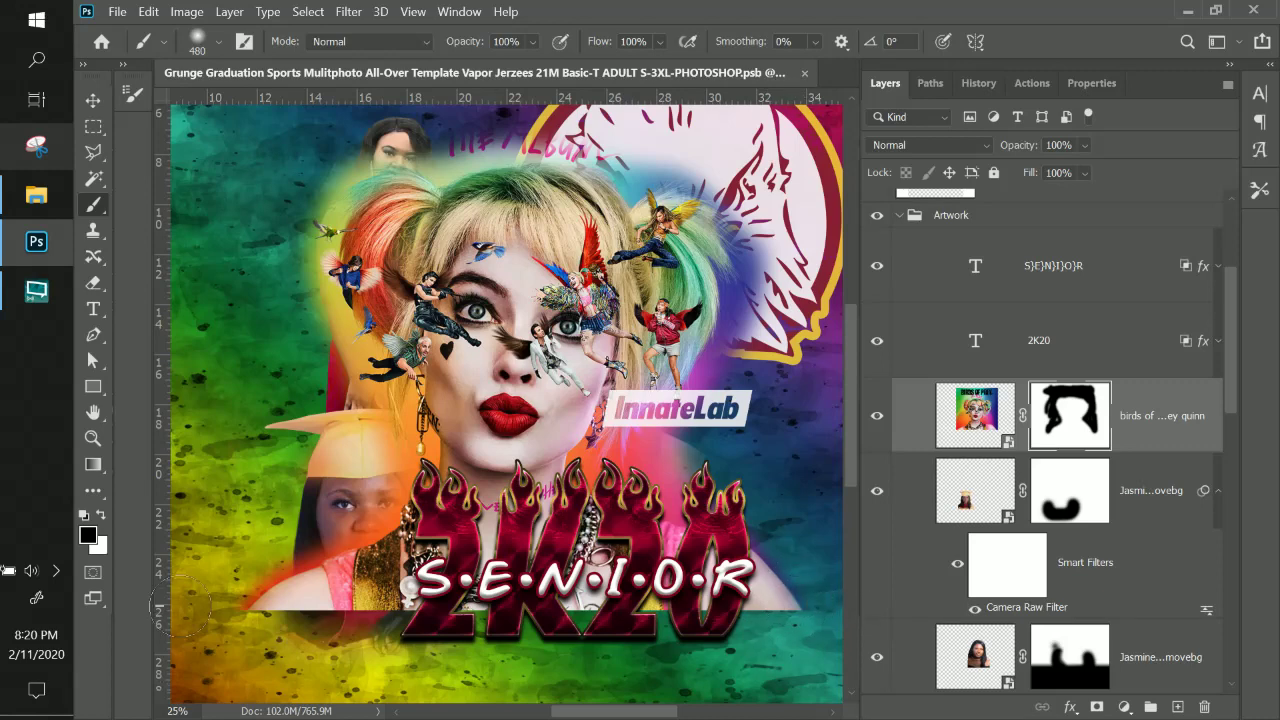
# Switch to the recent 700 px textured brush and mask the image's lower edge beneath the shoulders.
pyautogui.click(219, 42)
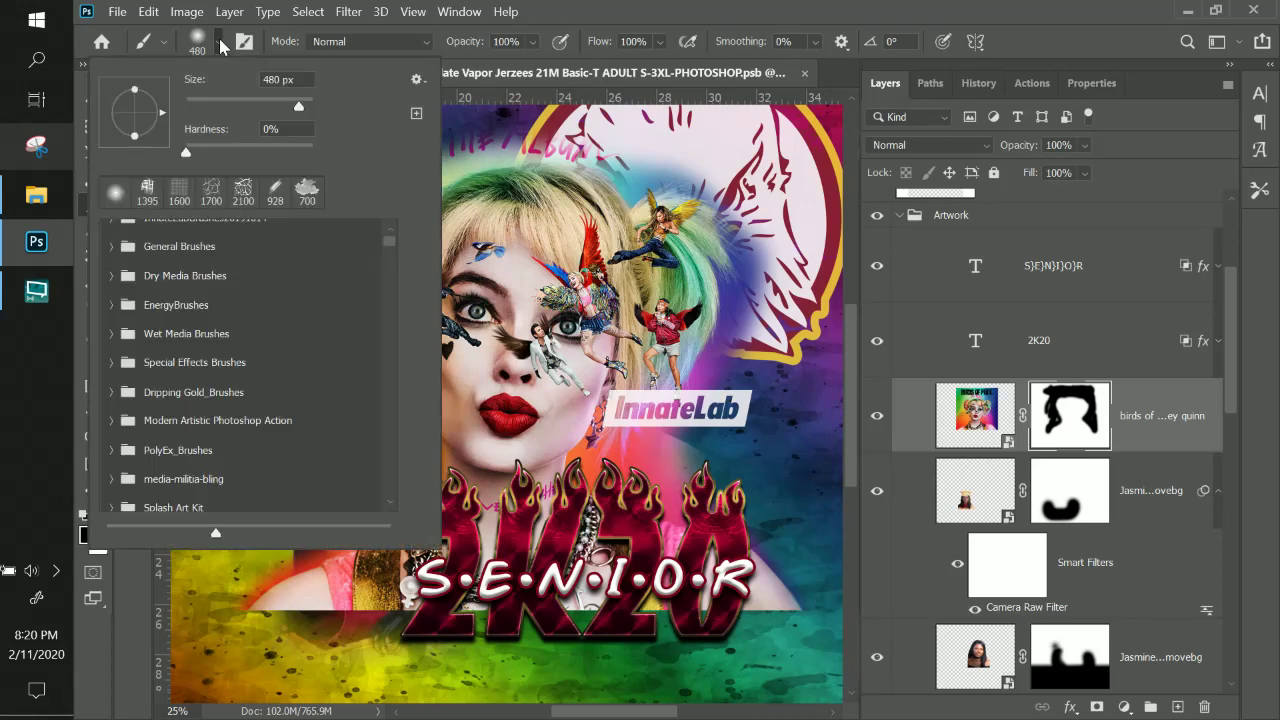
pyautogui.click(307, 193)
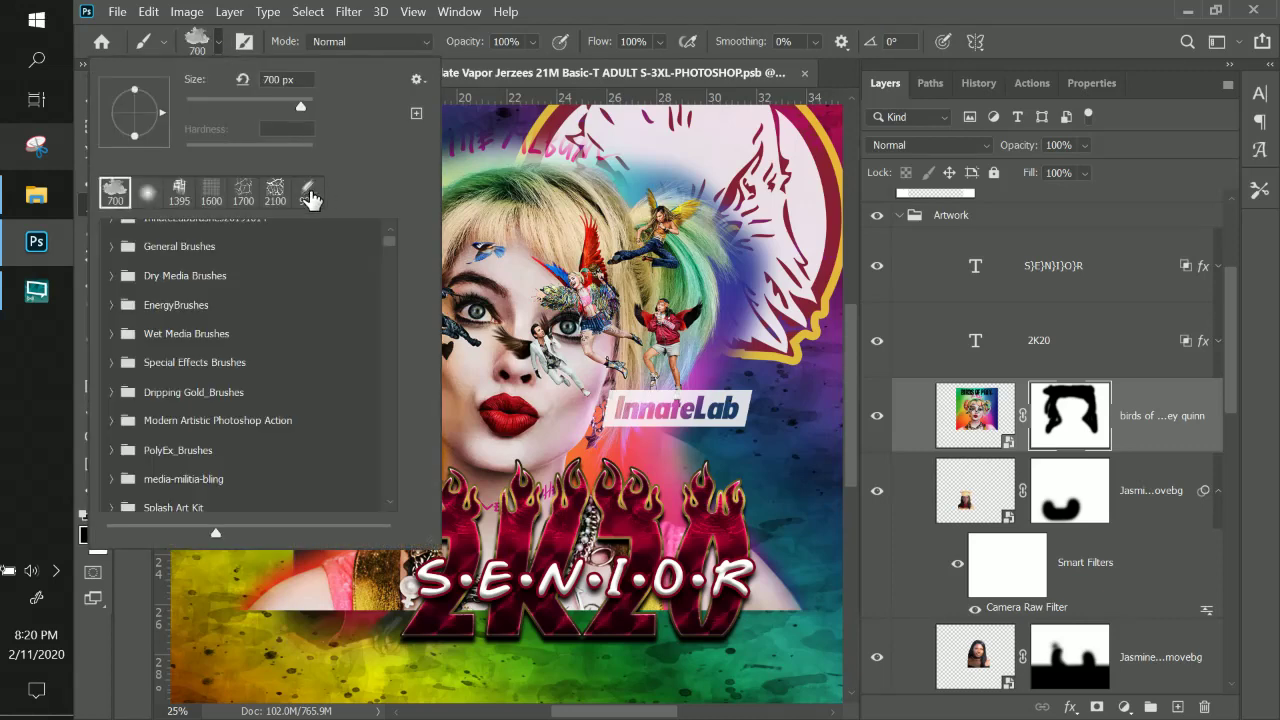
pyautogui.press('Return')
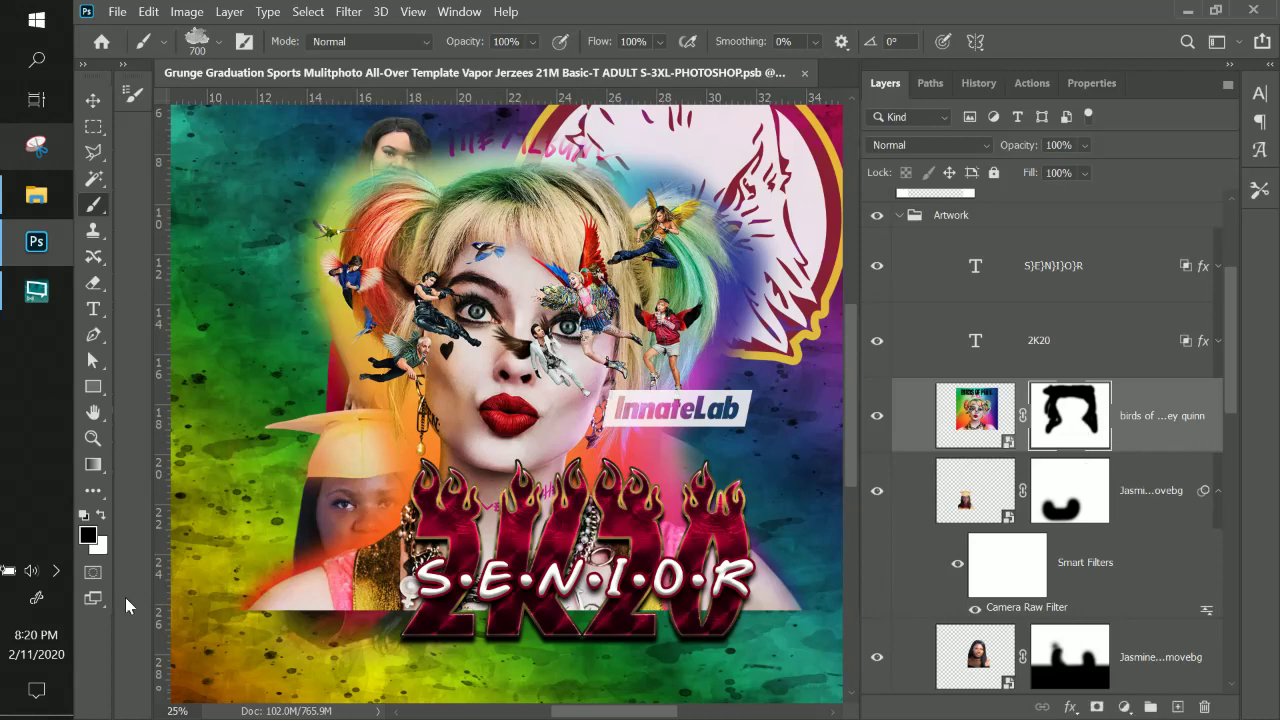
pyautogui.moveTo(270, 630)
pyautogui.mouseDown()
pyautogui.moveTo(300, 641)
pyautogui.moveTo(415, 661)
pyautogui.moveTo(400, 635)
pyautogui.mouseUp()
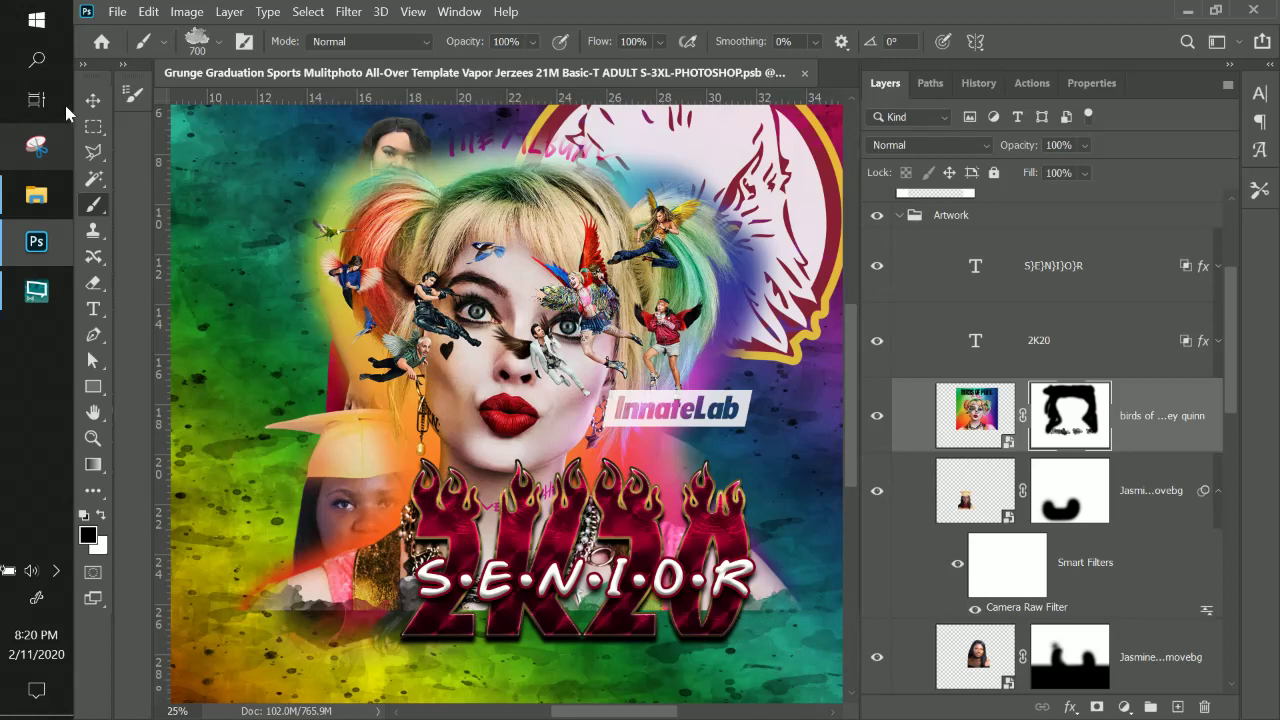
# Choose the Splash 4 brush from the Splash Art Kit set at 2429 px.
pyautogui.click(219, 42)
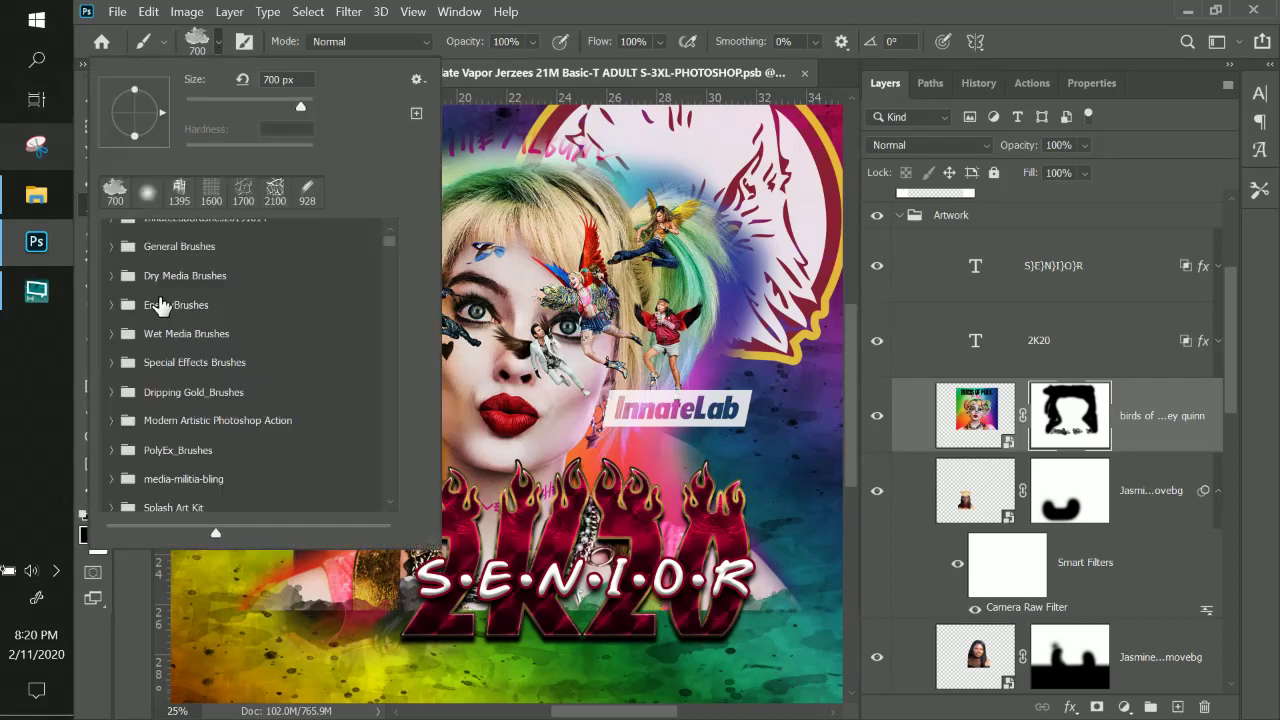
pyautogui.scroll(-6, 160, 305)
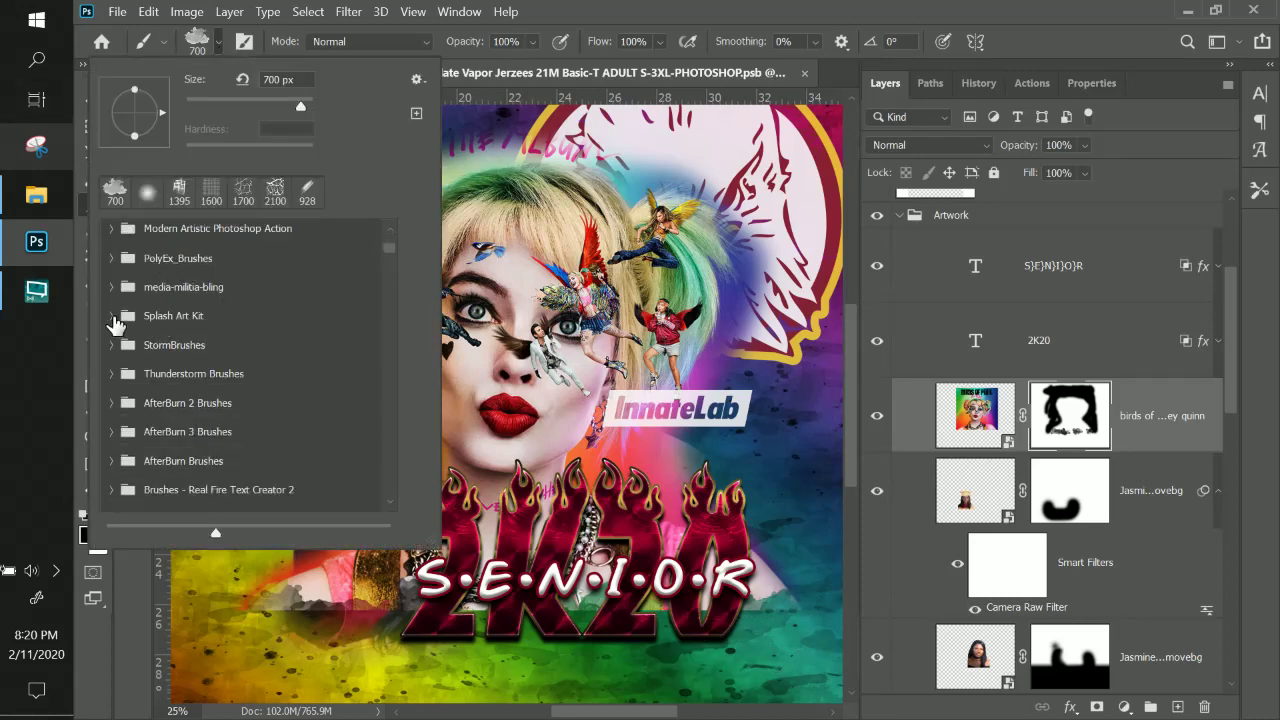
pyautogui.click(112, 316)
pyautogui.scroll(-4, 193, 383)
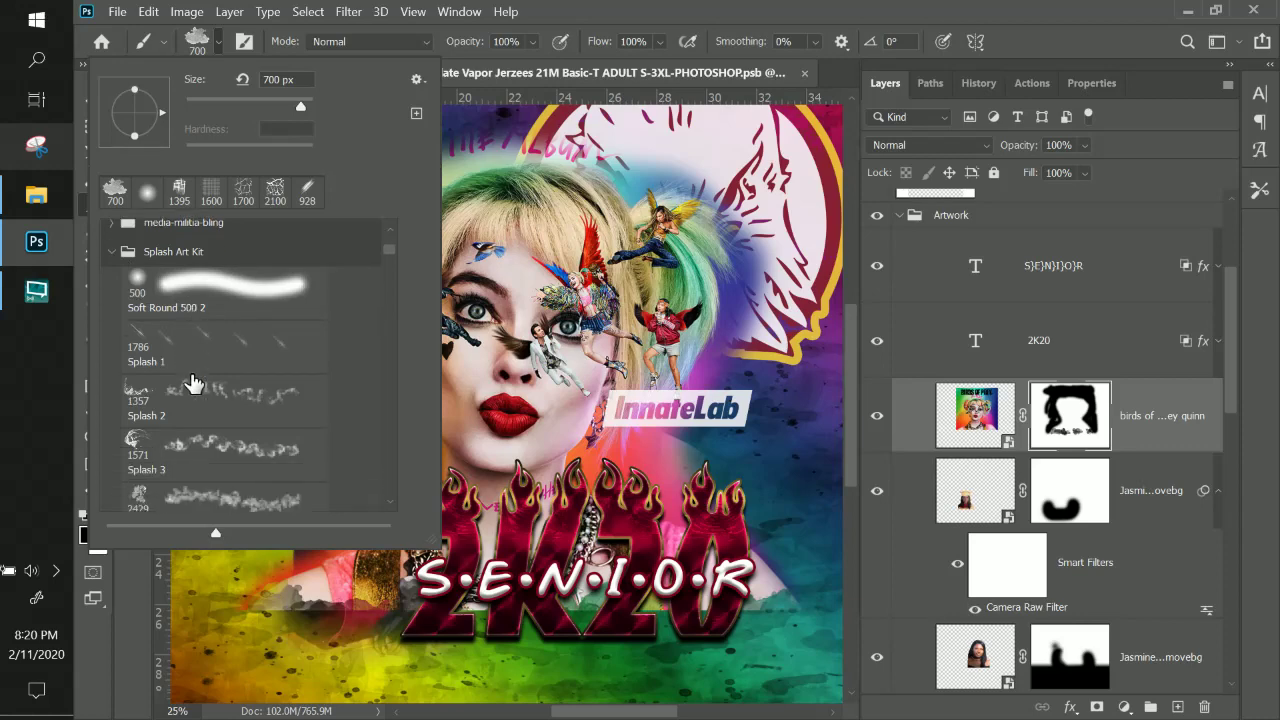
pyautogui.scroll(-4, 193, 383)
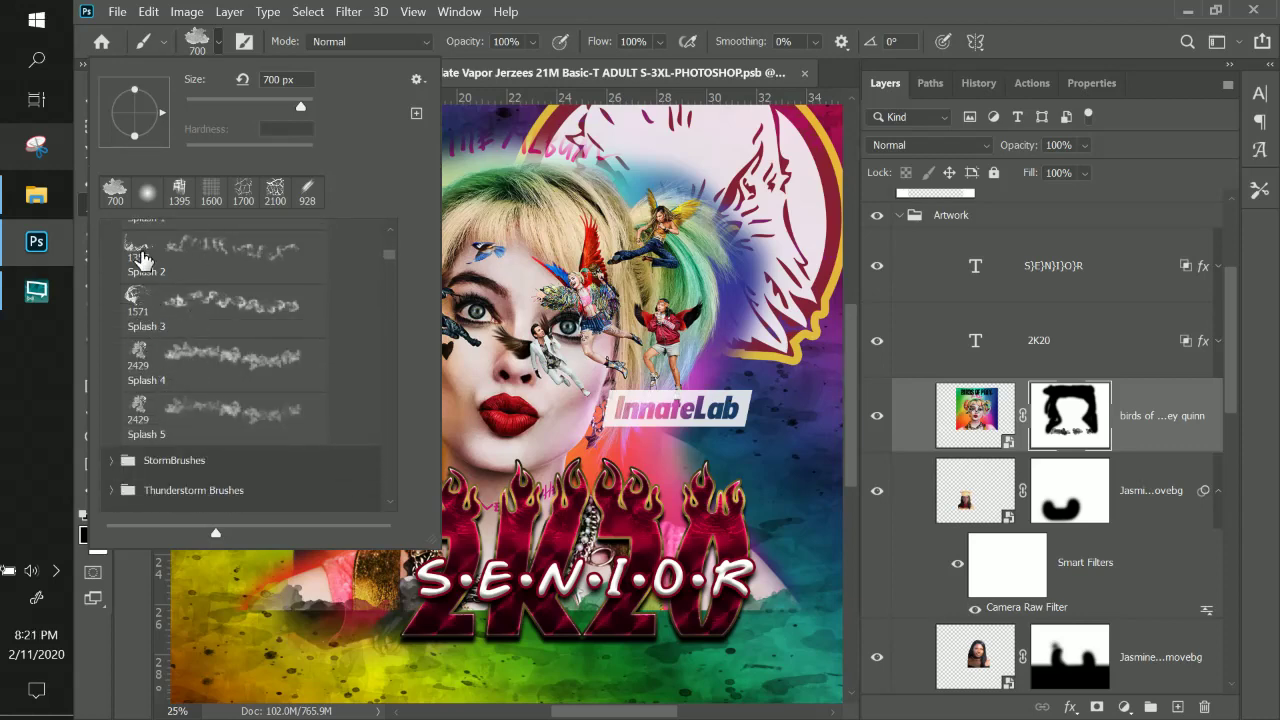
pyautogui.click(144, 361)
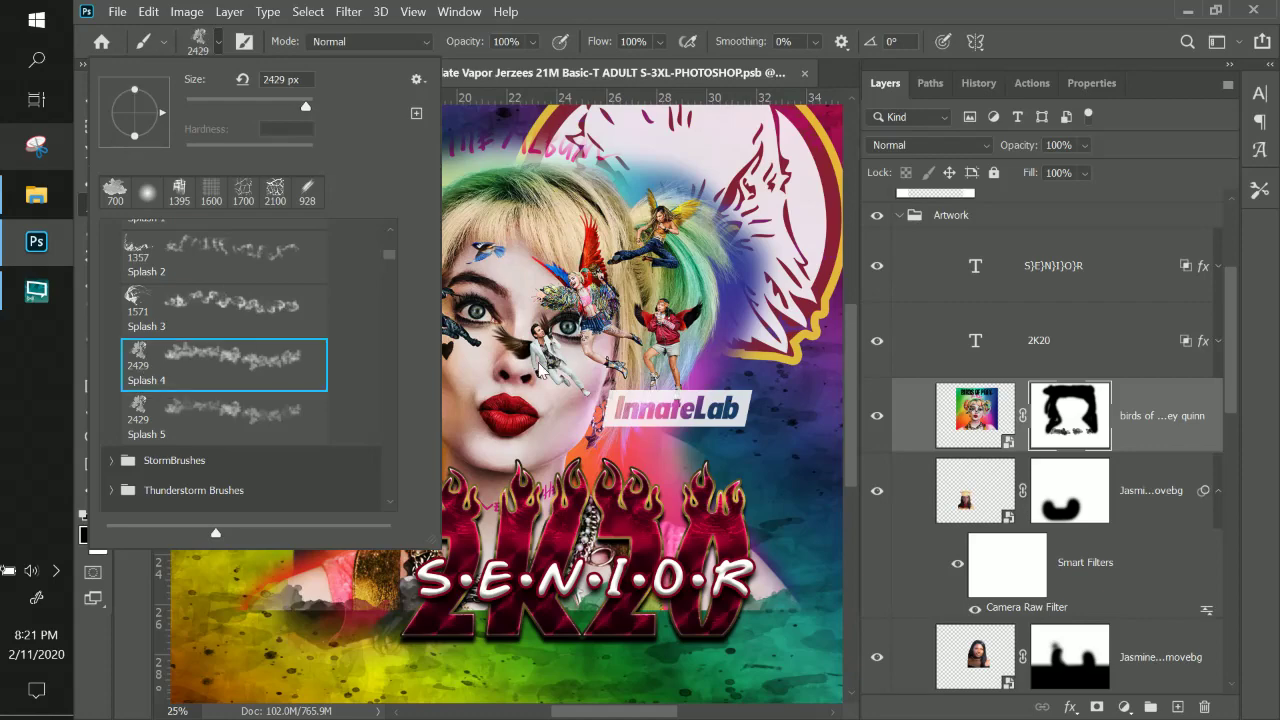
# Mask the image's lower edge beneath the shoulders and around the 2K20 text with the Splash 4 brush.
pyautogui.click(697, 16)
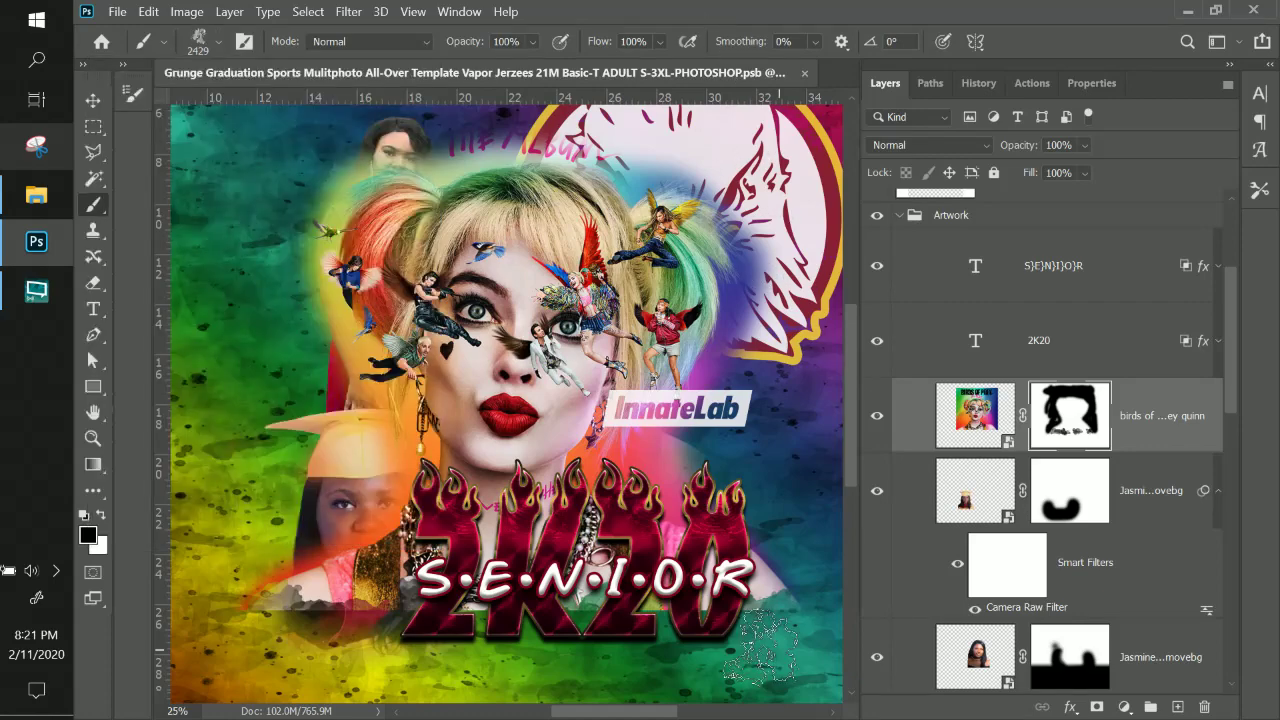
pyautogui.click(762, 628)
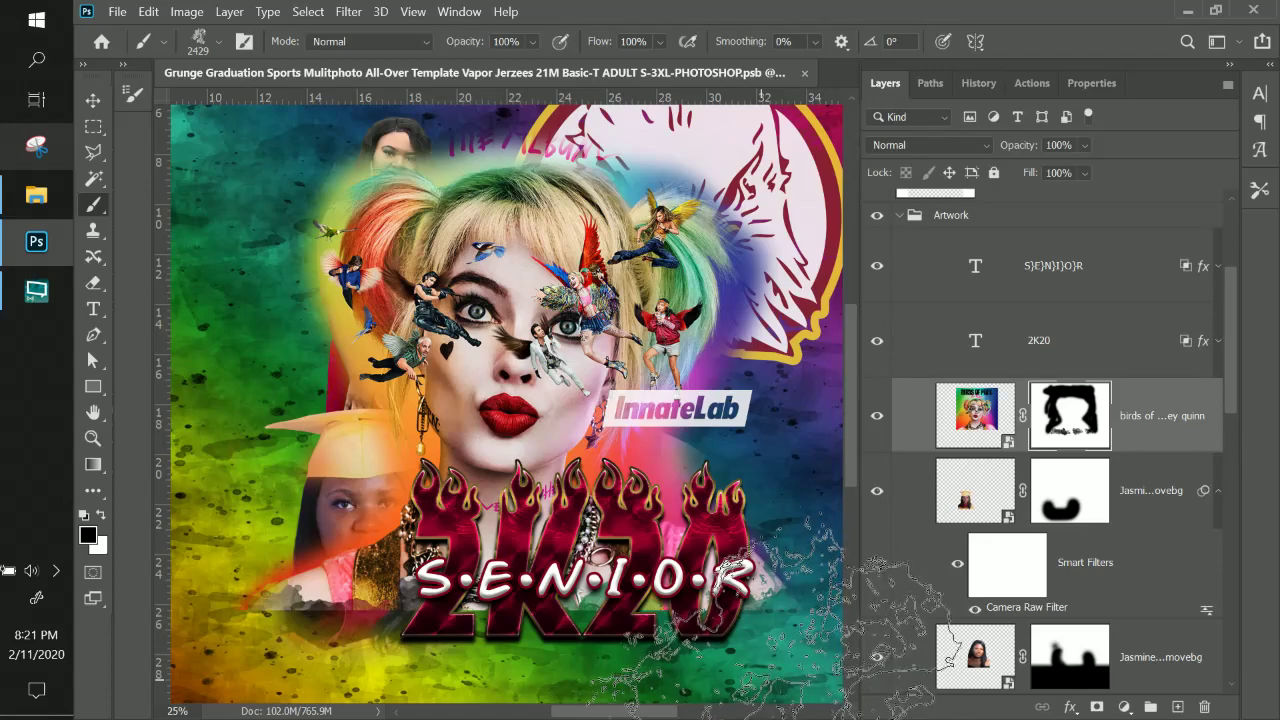
pyautogui.hscroll(-10, 590, 650)
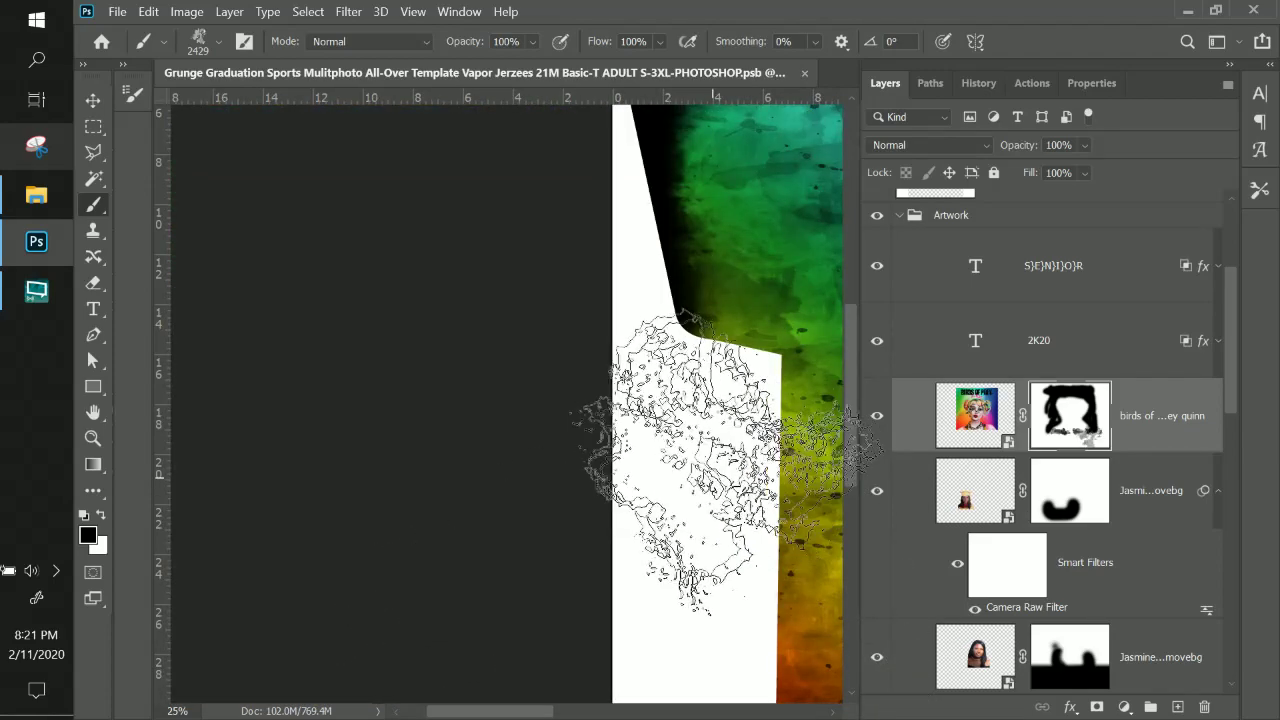
pyautogui.moveTo(722, 420)
pyautogui.mouseDown()
pyautogui.moveTo(166, 366)
pyautogui.moveTo(226, 366)
pyautogui.moveTo(211, 287)
pyautogui.moveTo(231, 286)
pyautogui.moveTo(131, 226)
pyautogui.mouseUp()
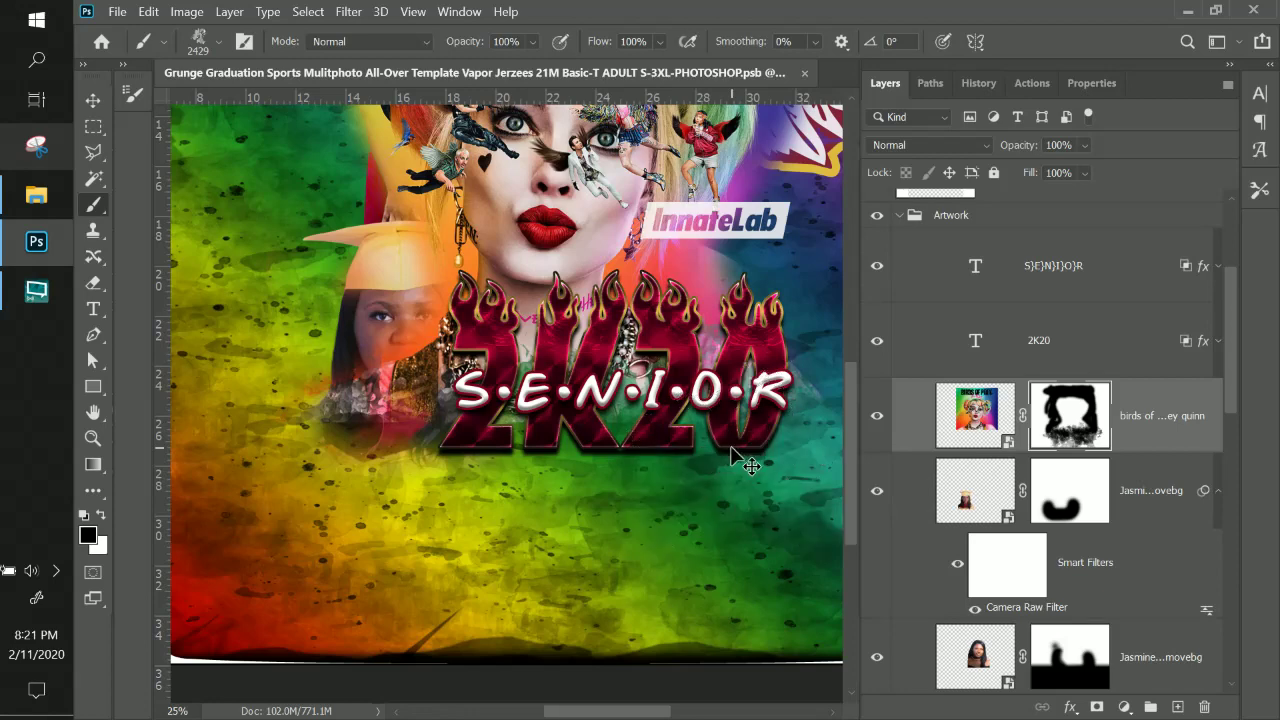
pyautogui.hotkey('ctrl', '-')
pyautogui.hotkey('ctrl', '-')
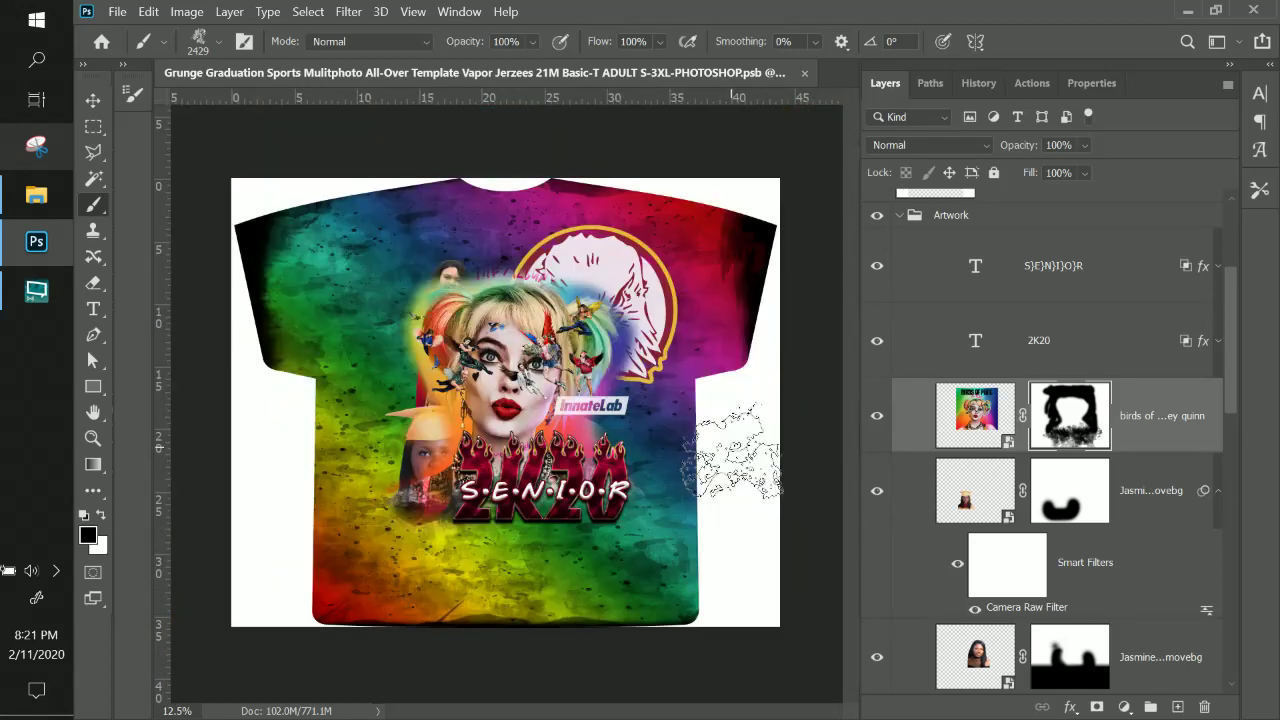
# Switch to the Move tool and show the TurnOFF4Printing guide layer over the shirt.
pyautogui.click(93, 100)
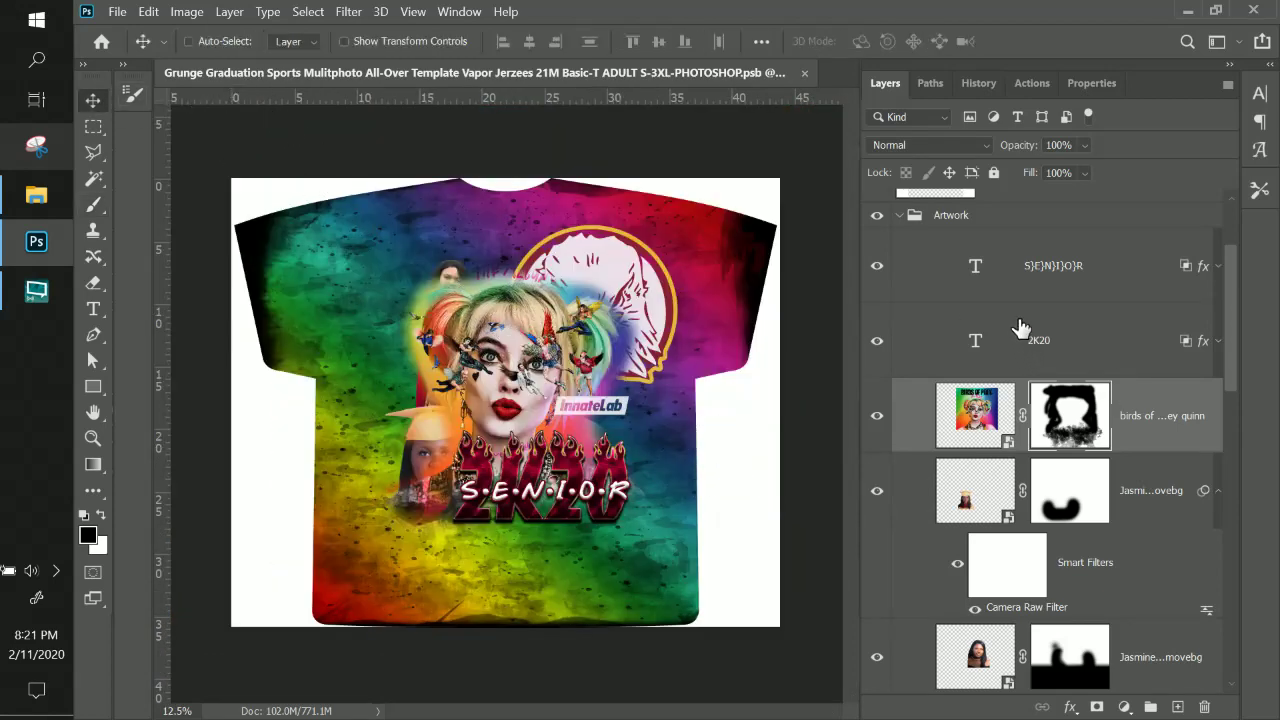
pyautogui.scroll(3, 1020, 328)
pyautogui.click(876, 303)
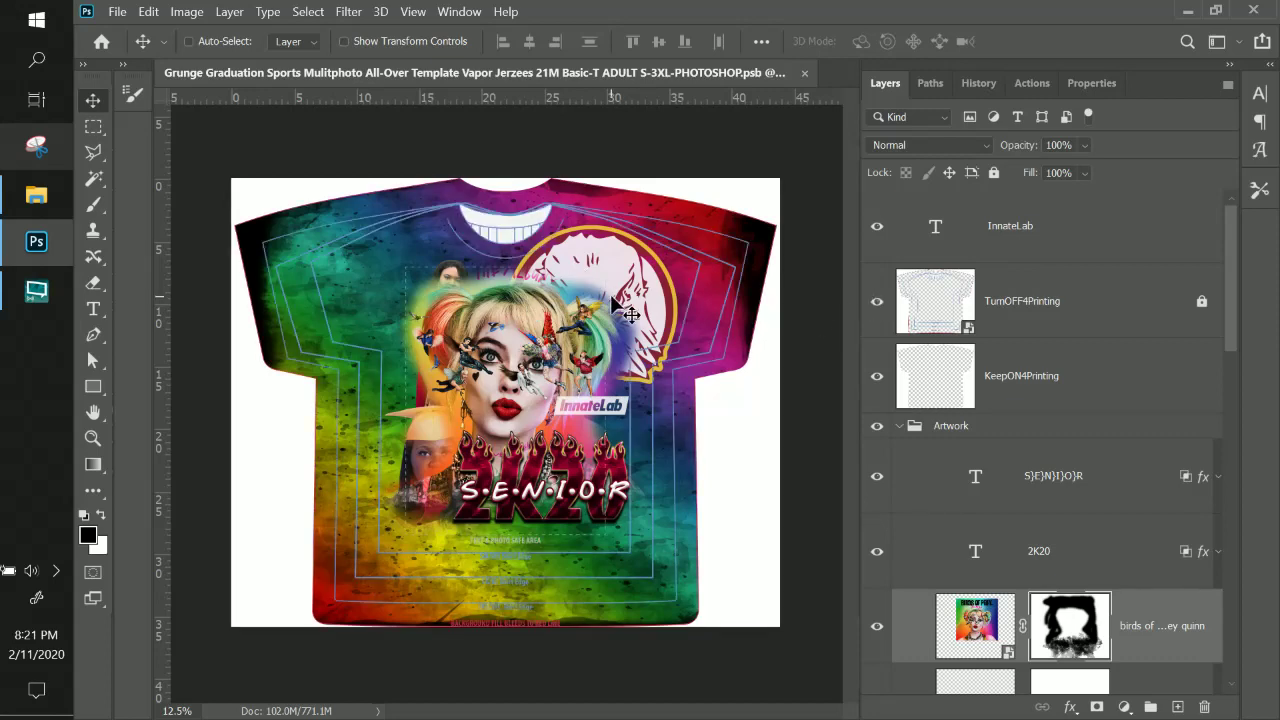
# Hide the masked student portrait above the logo layer and the full-length student photo in the blue dress.
pyautogui.scroll(-6, 1036, 446)
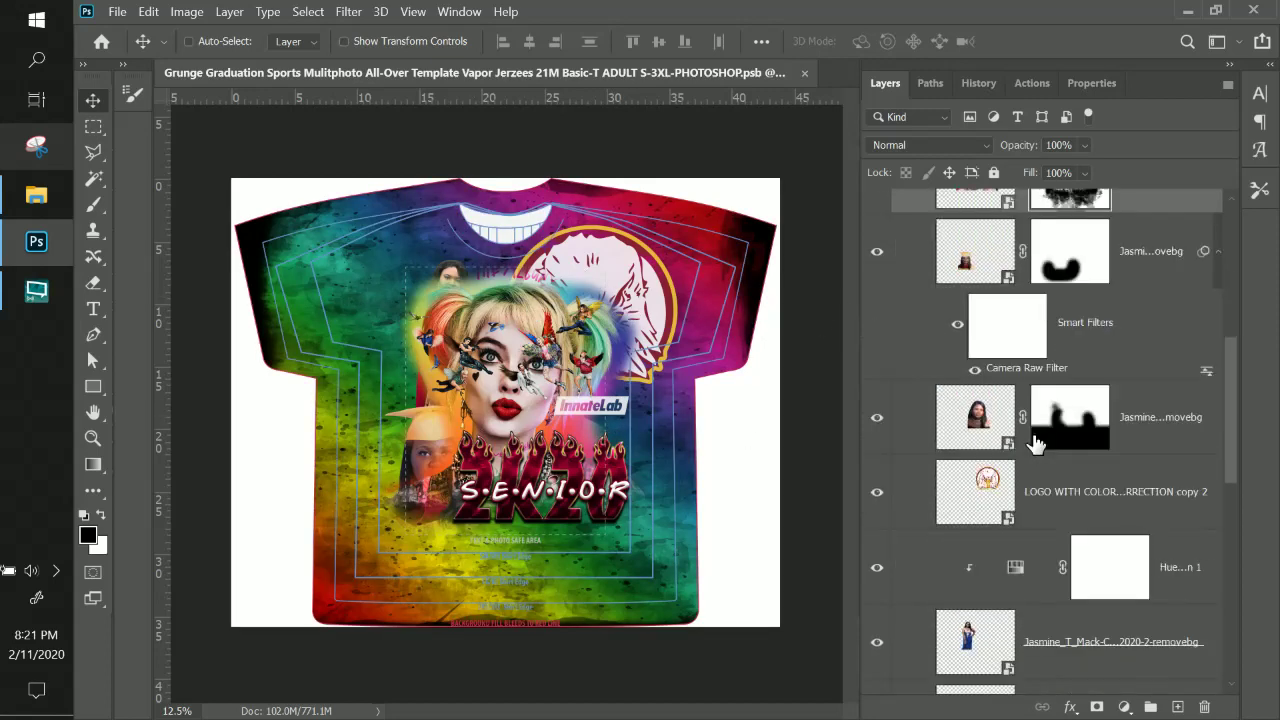
pyautogui.scroll(-2, 1036, 446)
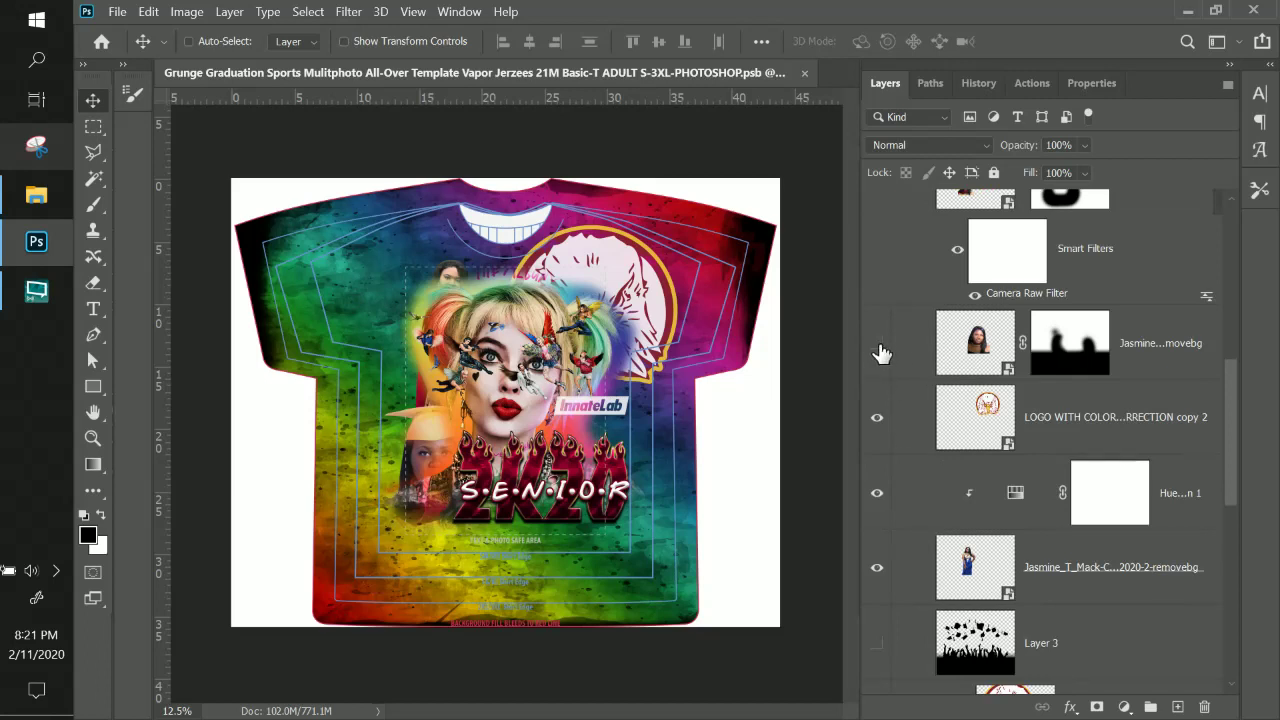
pyautogui.scroll(-4, 878, 360)
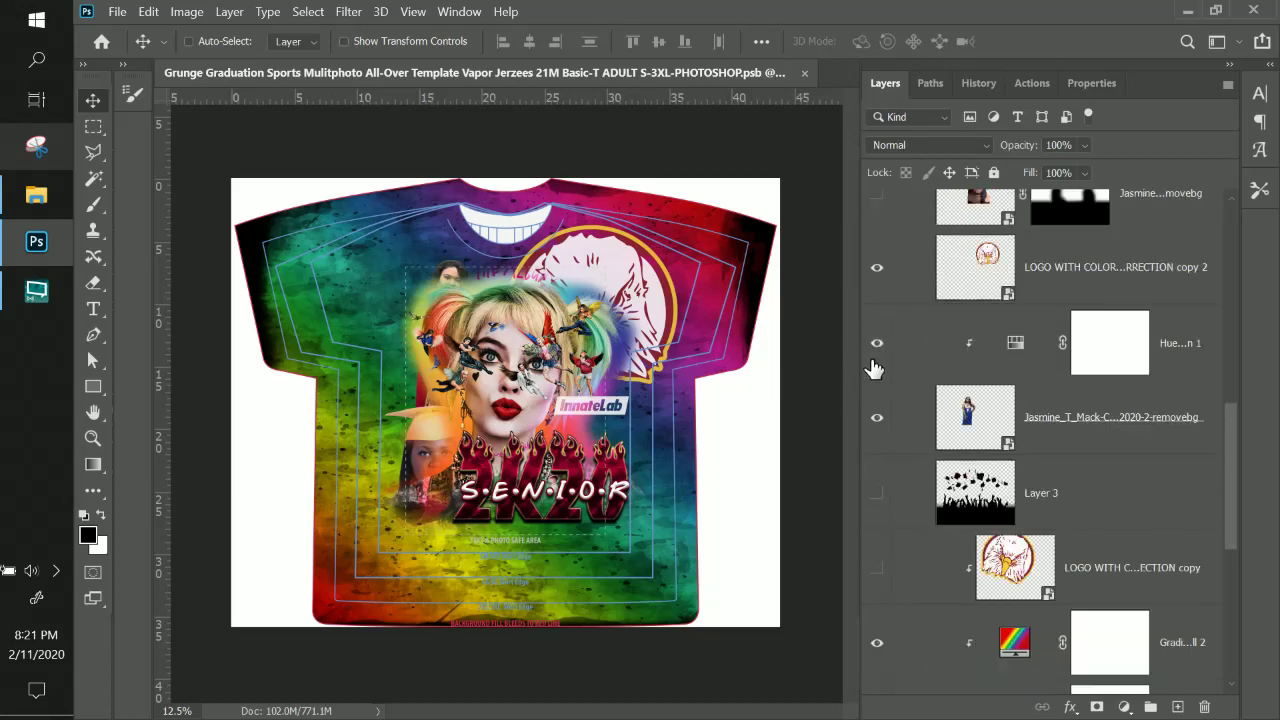
pyautogui.click(882, 428)
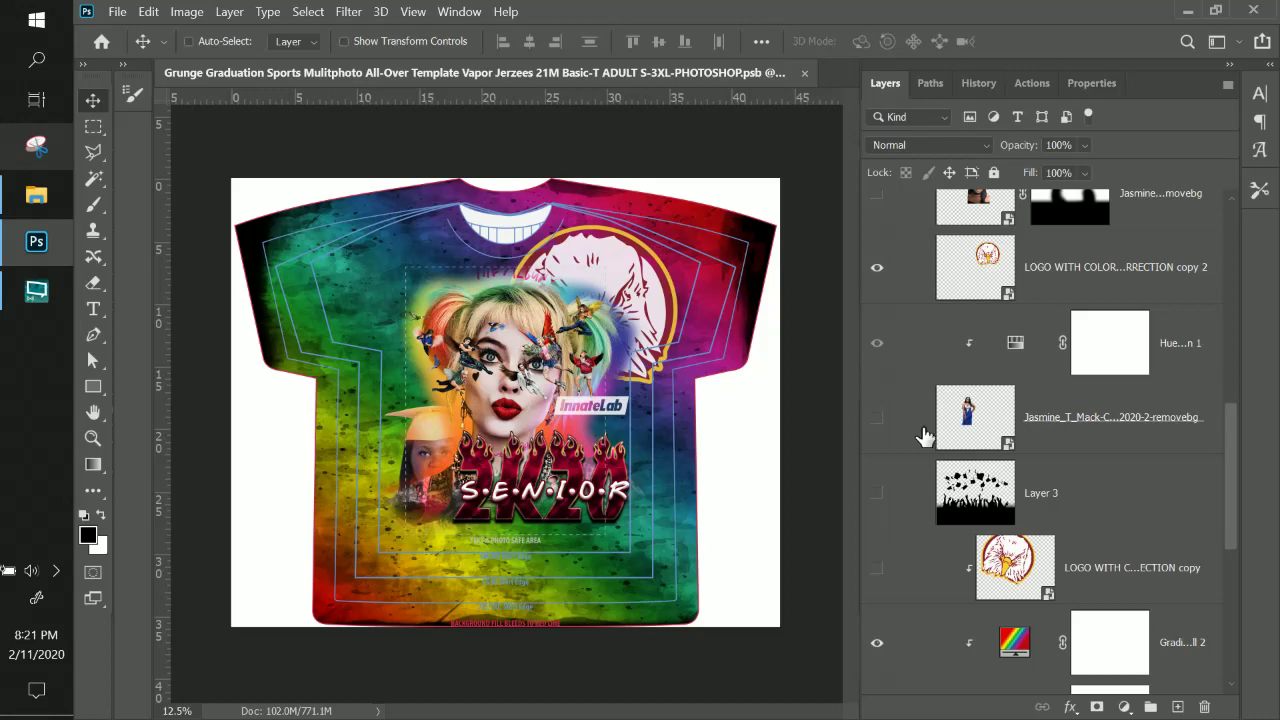
# Hide the student photo with the graduation cap and the large eagle logo layer.
pyautogui.scroll(-8, 926, 438)
pyautogui.scroll(8, 929, 439)
pyautogui.scroll(2, 928, 438)
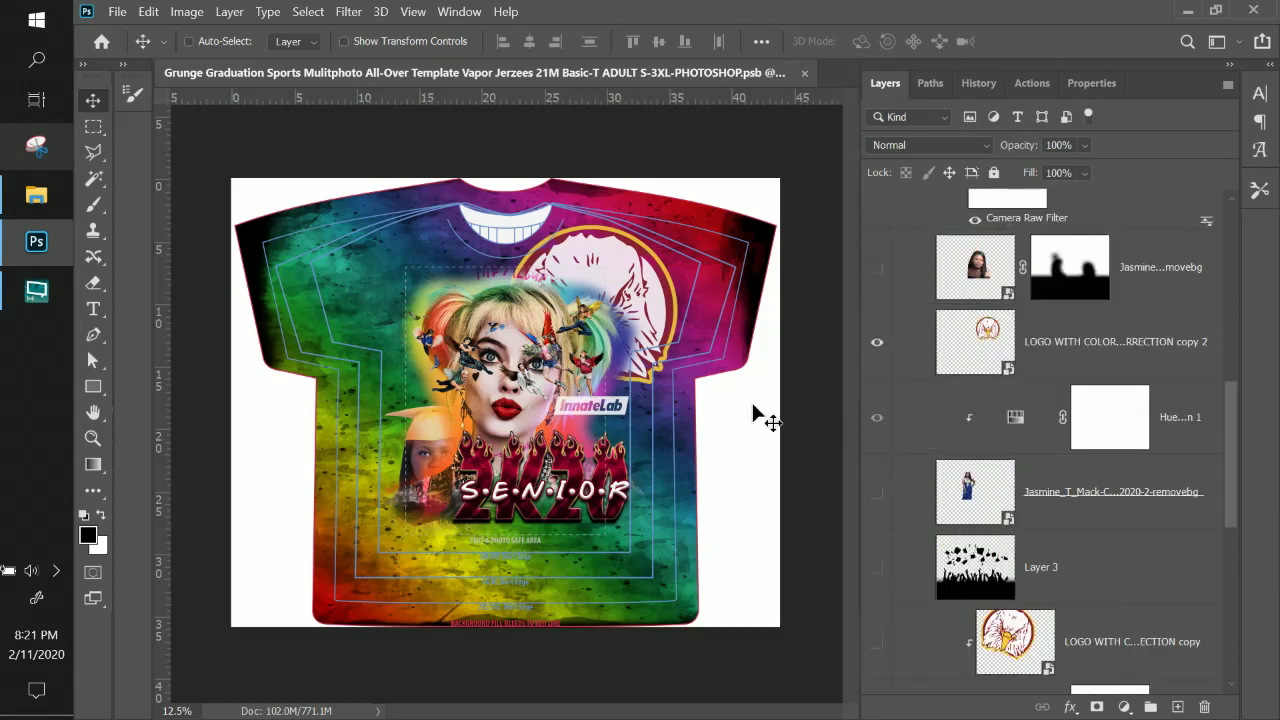
pyautogui.rightClick(421, 443)
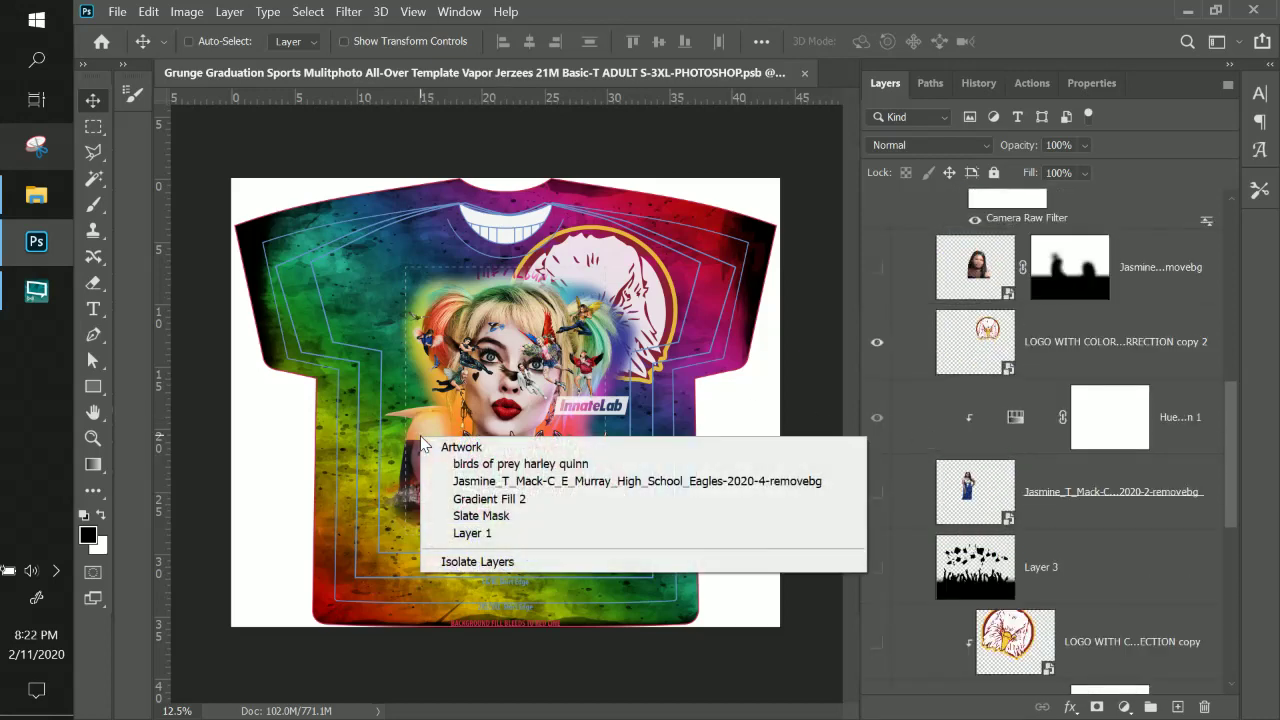
pyautogui.click(477, 482)
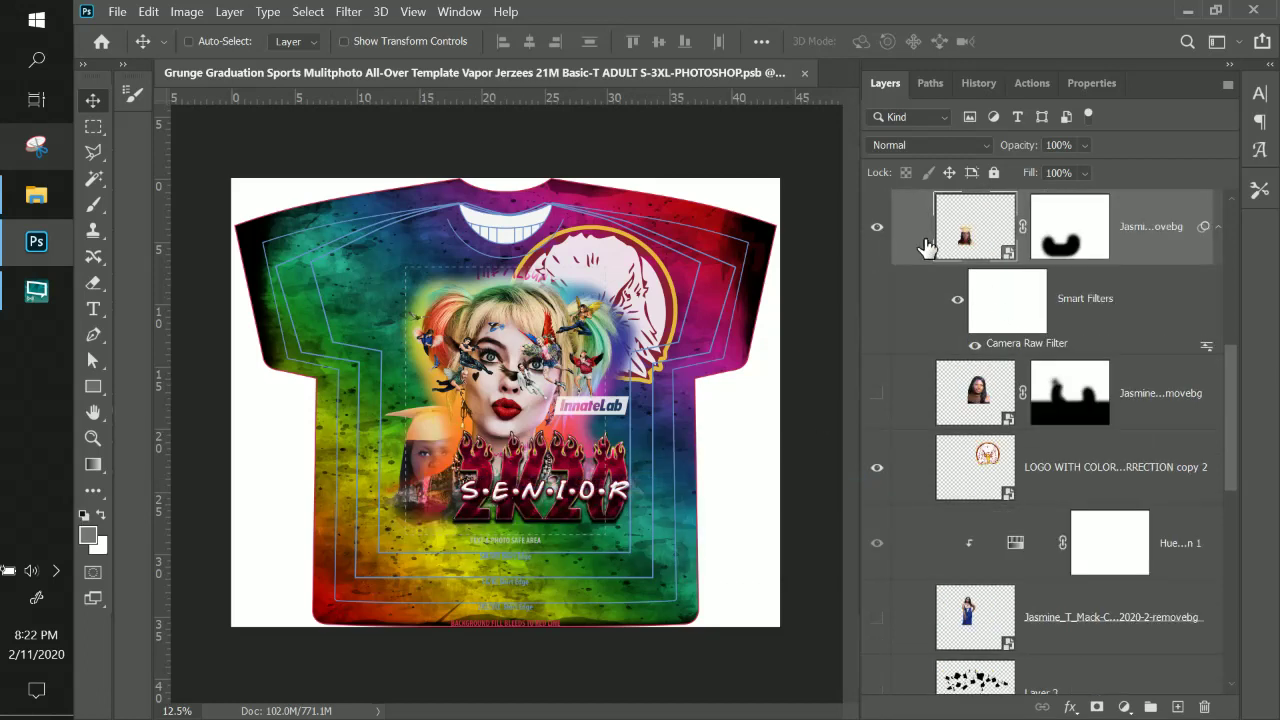
pyautogui.click(878, 229)
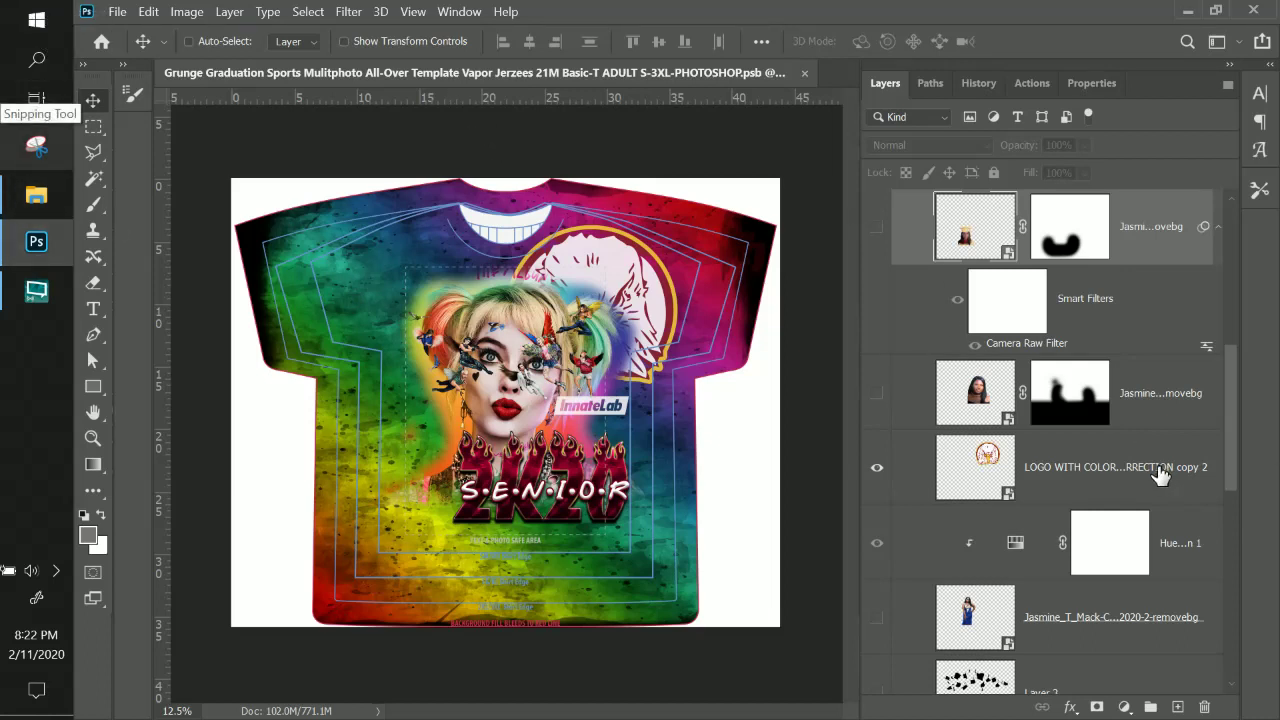
pyautogui.click(877, 469)
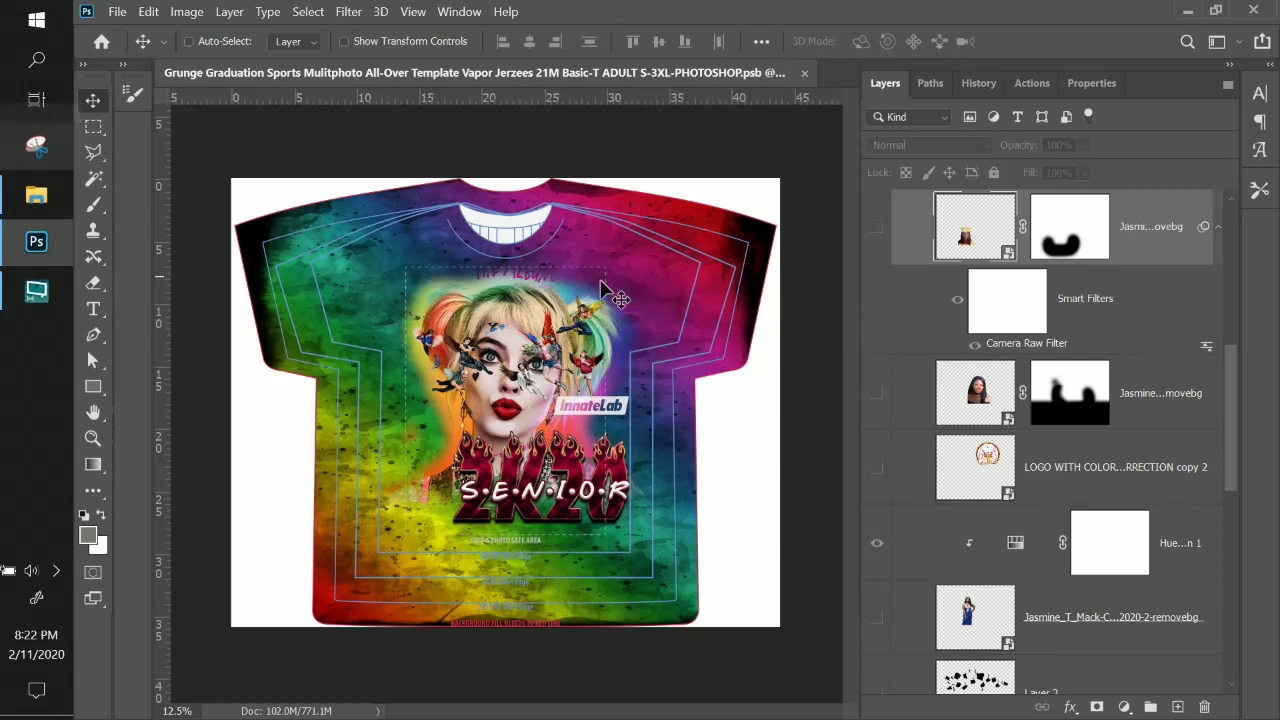
# Target the mask of the birds of prey harley quinn layer and choose the recent soft round brush.
pyautogui.scroll(-3, 980, 473)
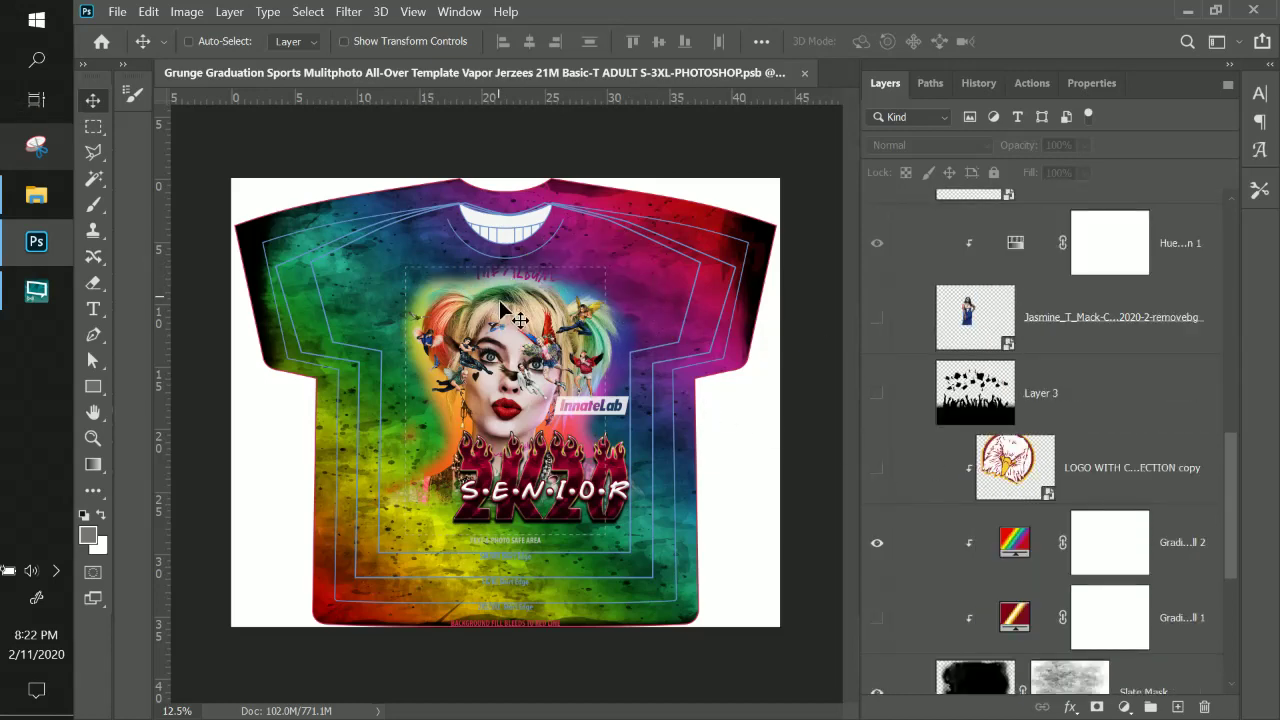
pyautogui.rightClick(501, 304)
pyautogui.click(581, 330)
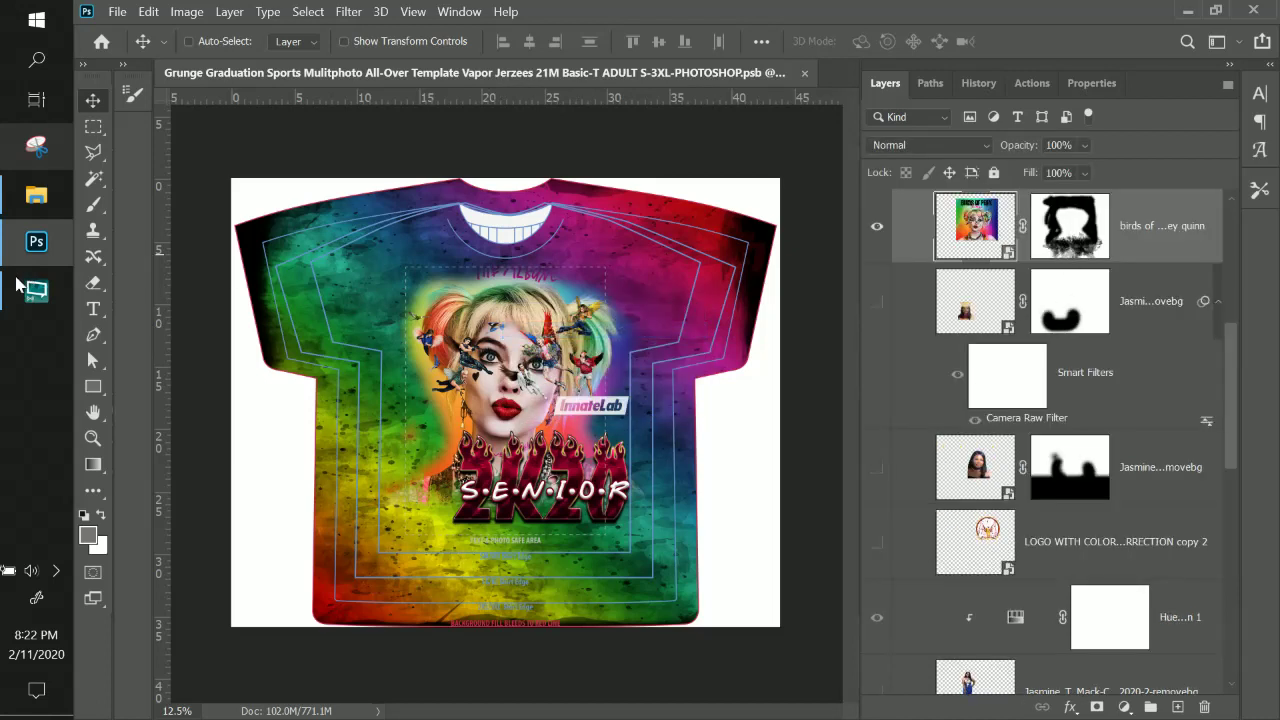
pyautogui.click(93, 204)
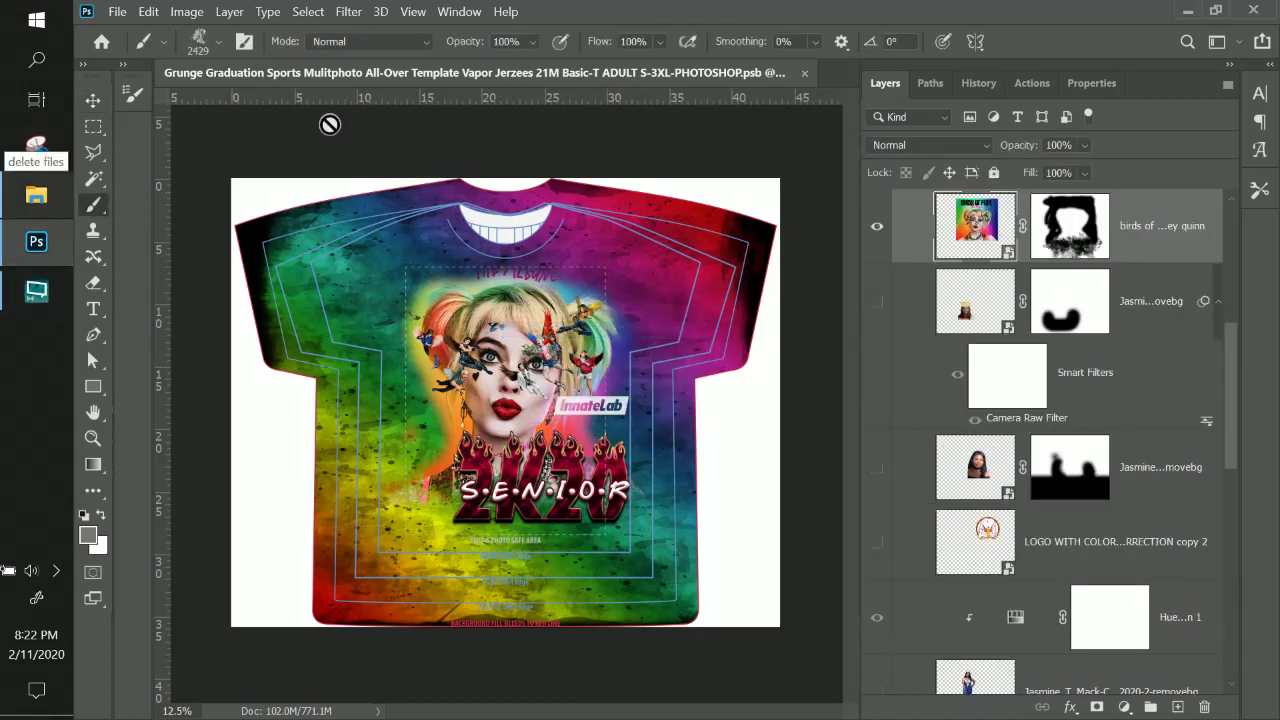
pyautogui.click(219, 42)
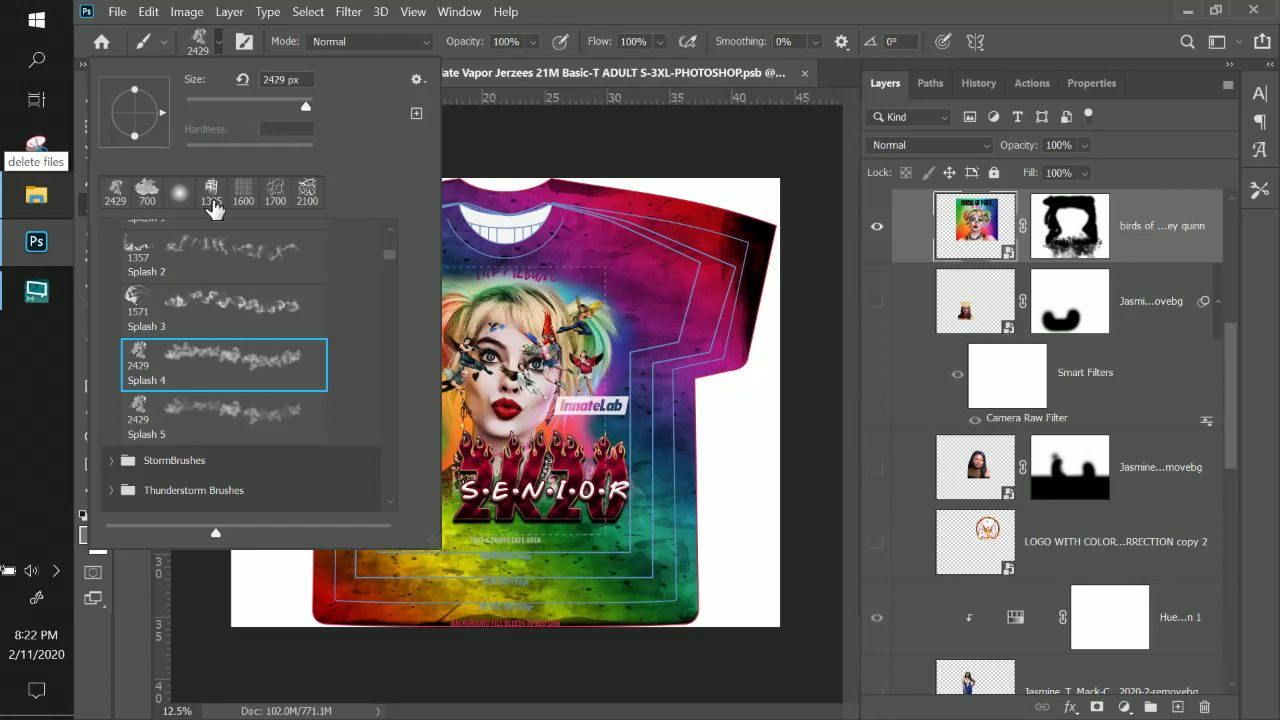
pyautogui.click(179, 193)
pyautogui.click(686, 131)
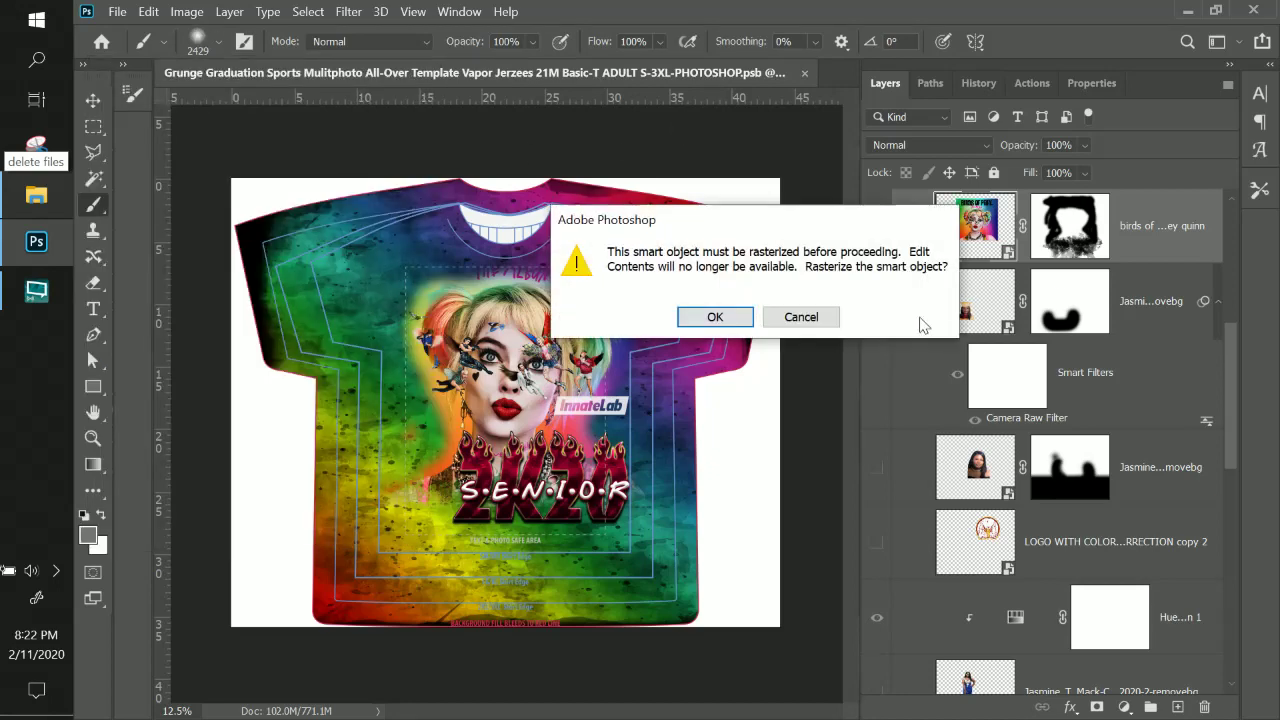
pyautogui.click(801, 317)
pyautogui.click(1080, 228)
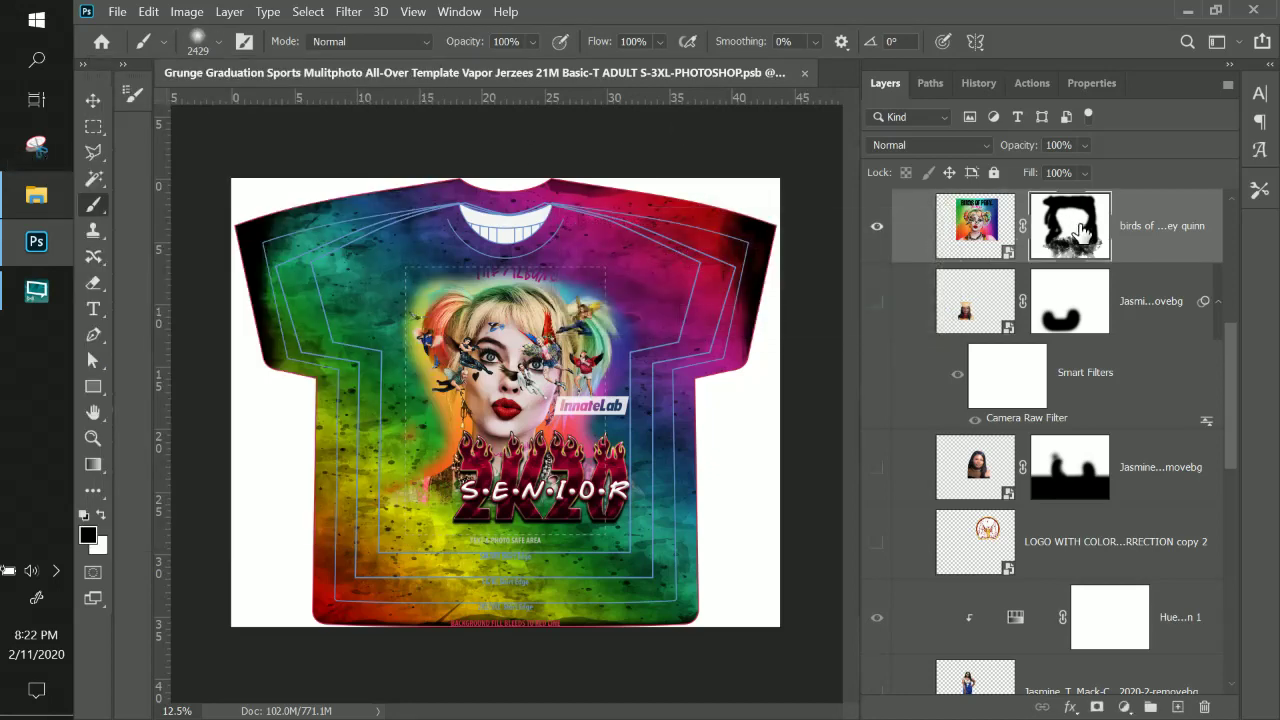
# Set the soft brush to 495 px and mask out the leftover lettering between the collar and the hair.
pyautogui.rightClick(600, 196)
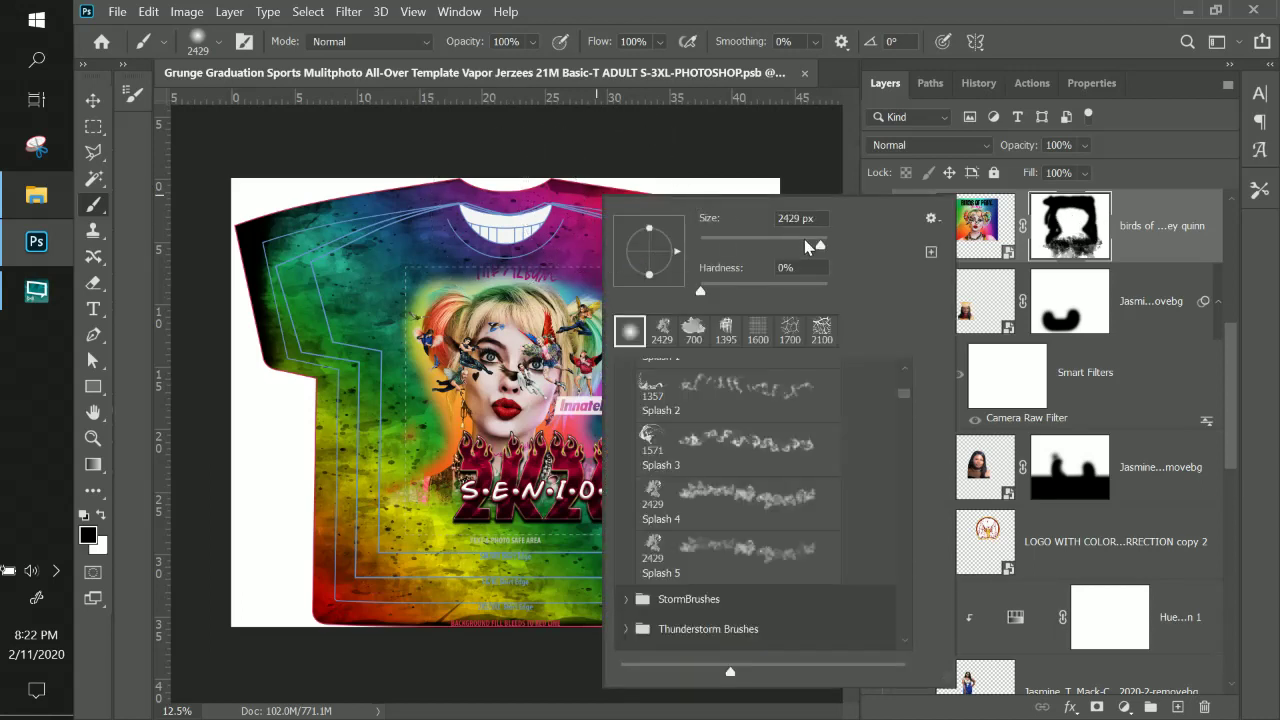
pyautogui.moveTo(806, 247); pyautogui.dragTo(814, 248)
pyautogui.press('Return')
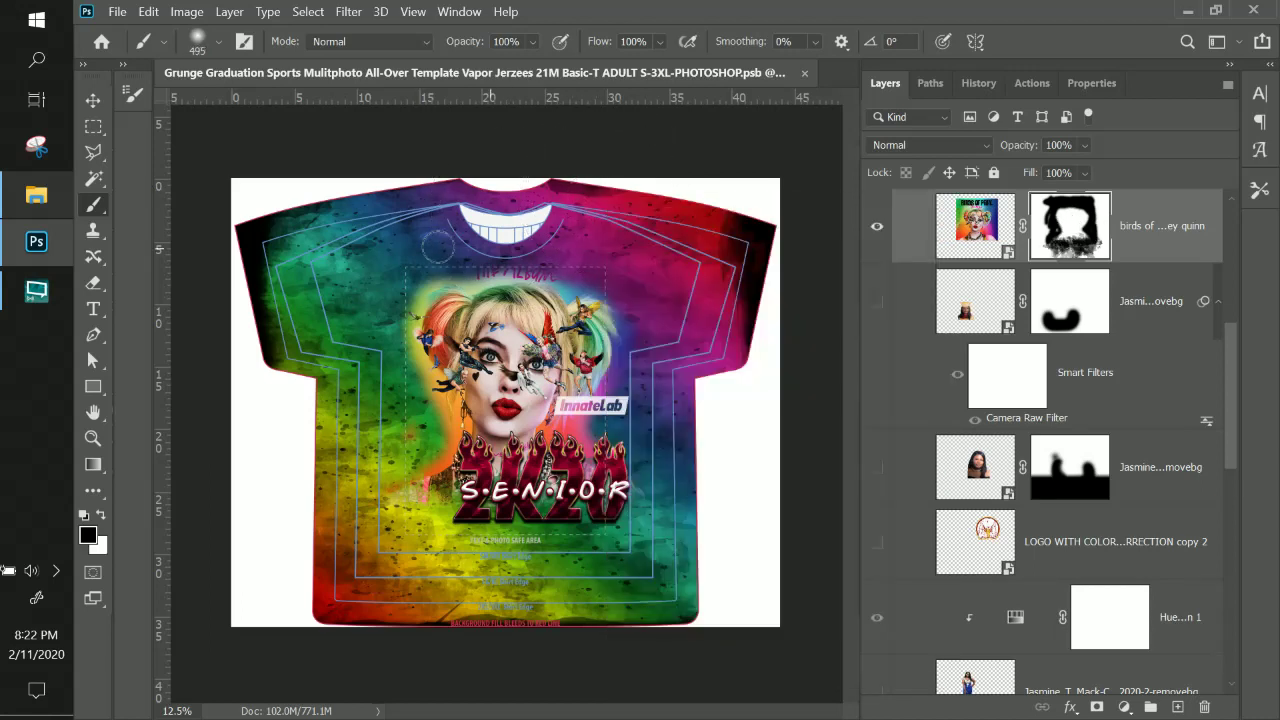
pyautogui.moveTo(438, 246)
pyautogui.mouseDown()
pyautogui.moveTo(585, 268)
pyautogui.moveTo(500, 251)
pyautogui.moveTo(496, 268)
pyautogui.moveTo(540, 268)
pyautogui.moveTo(500, 256)
pyautogui.mouseUp()
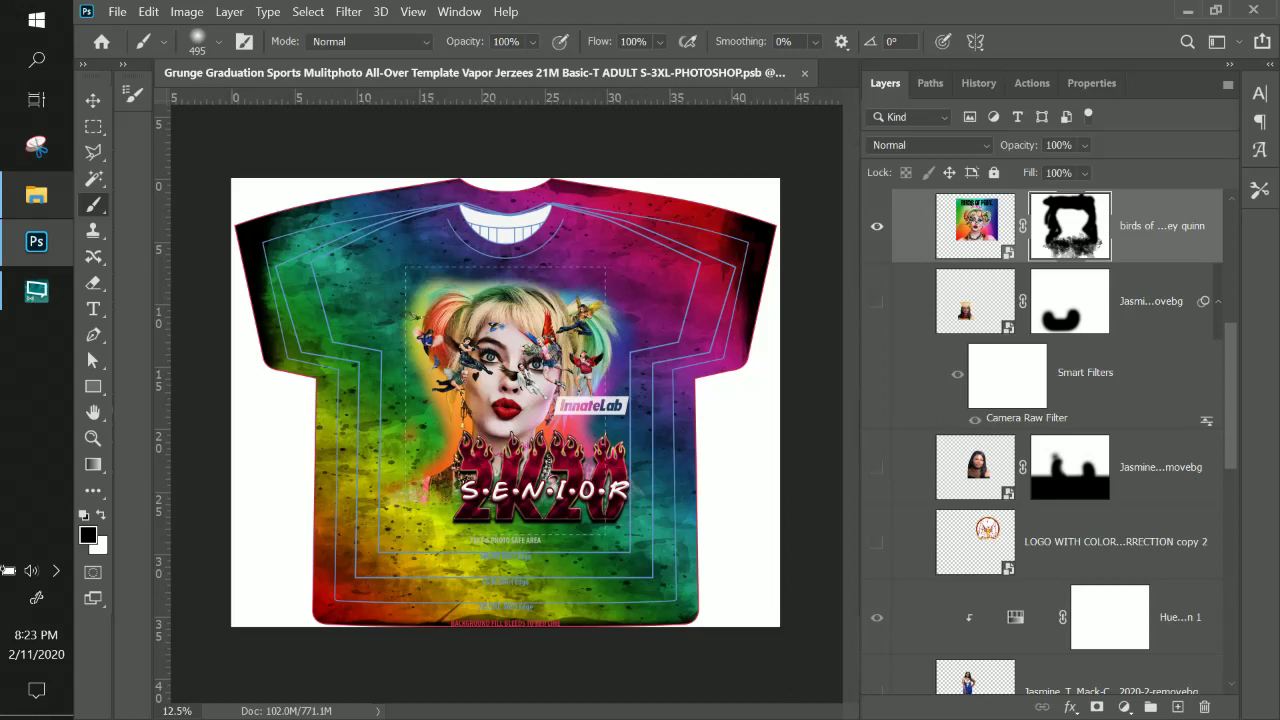
# Place the birds of prey harley quinn 2 image from File Explorer into the shirt document.
pyautogui.click(36, 194)
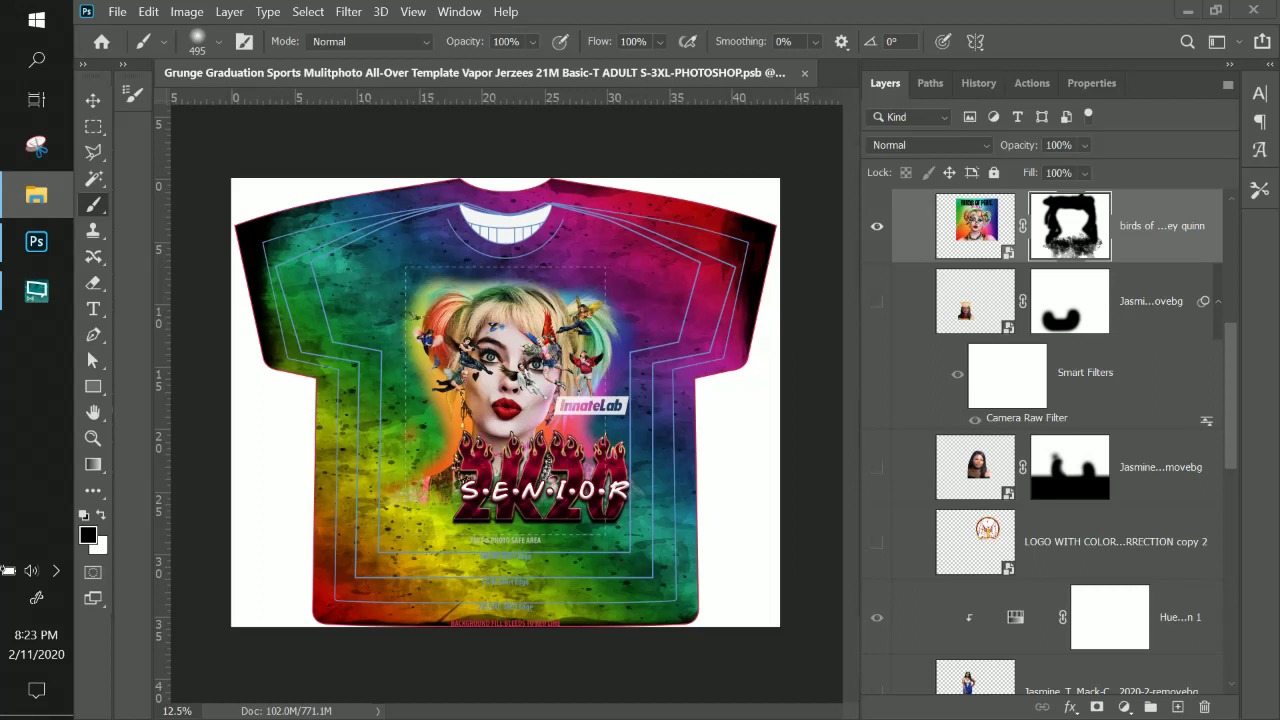
pyautogui.moveTo(910, 220); pyautogui.dragTo(520, 222)
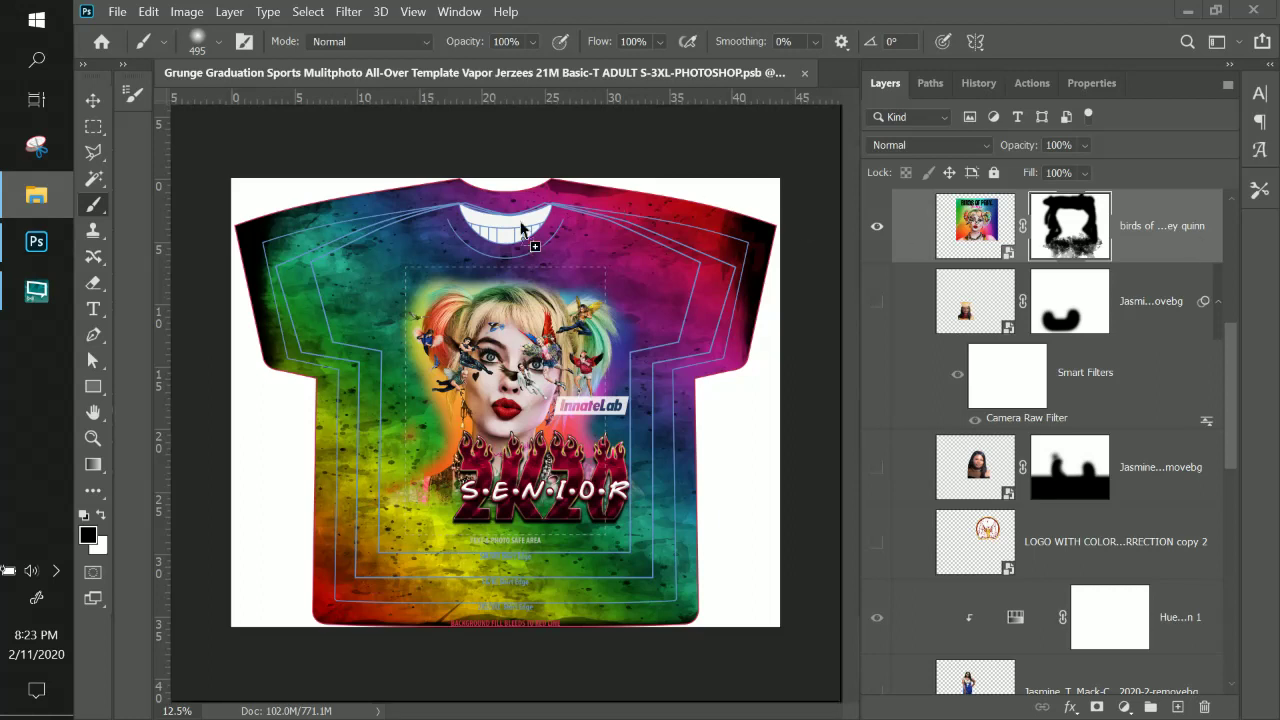
pyautogui.moveTo(458, 289); pyautogui.dragTo(458, 290)
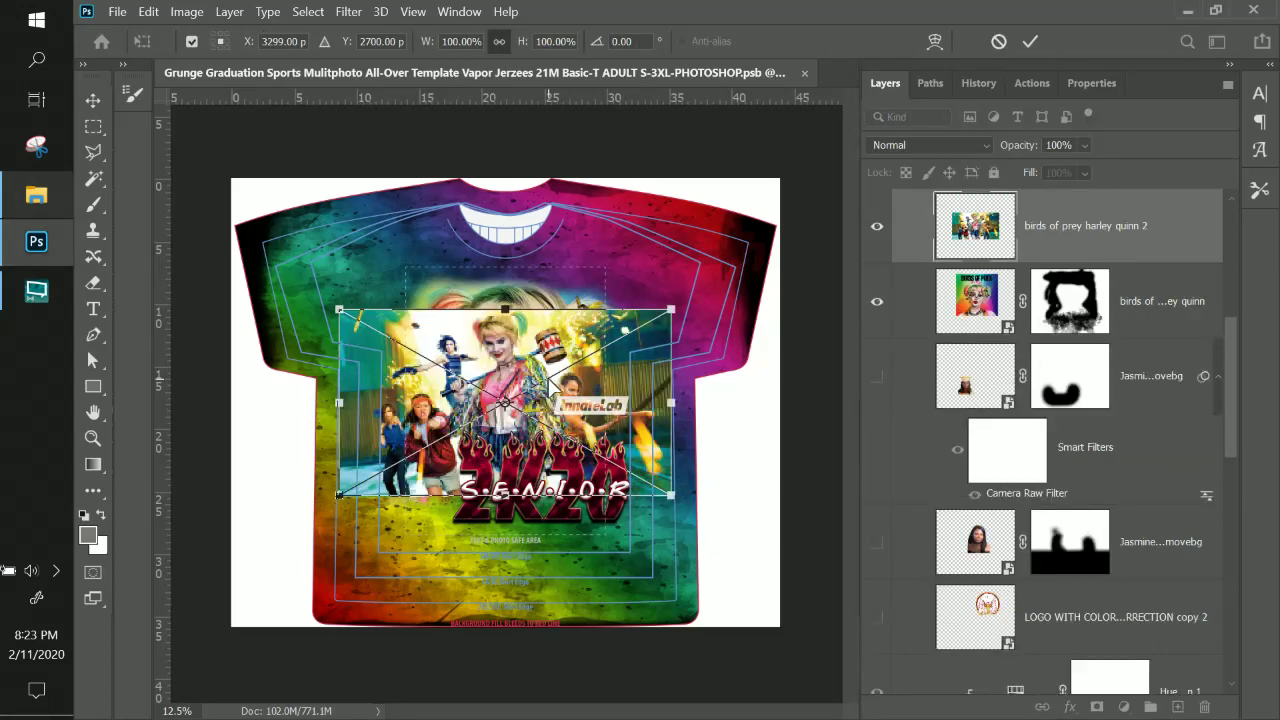
# Scale the placed group image to 115.85% across the chest and stack its layer directly beneath the masked Harley Quinn portrait.
pyautogui.moveTo(548, 383); pyautogui.dragTo(465, 323)
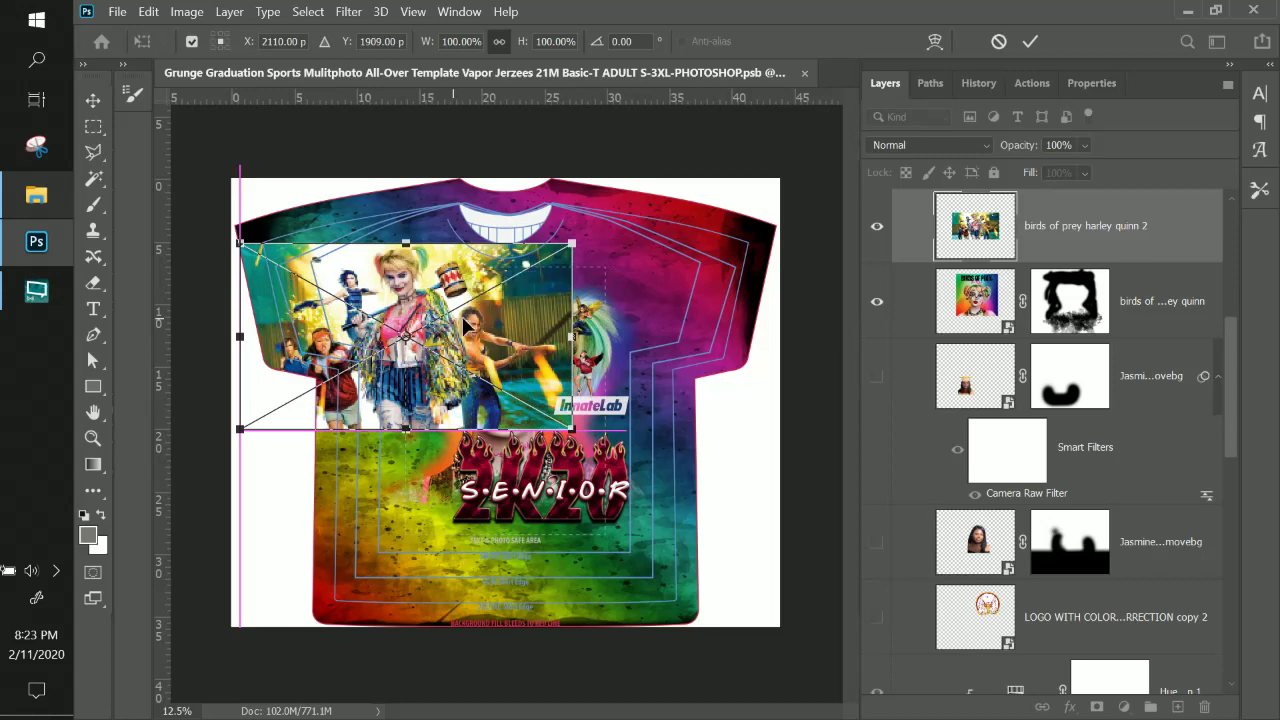
pyautogui.moveTo(572, 430); pyautogui.dragTo(747, 527)
pyautogui.moveTo(483, 347); pyautogui.dragTo(549, 318)
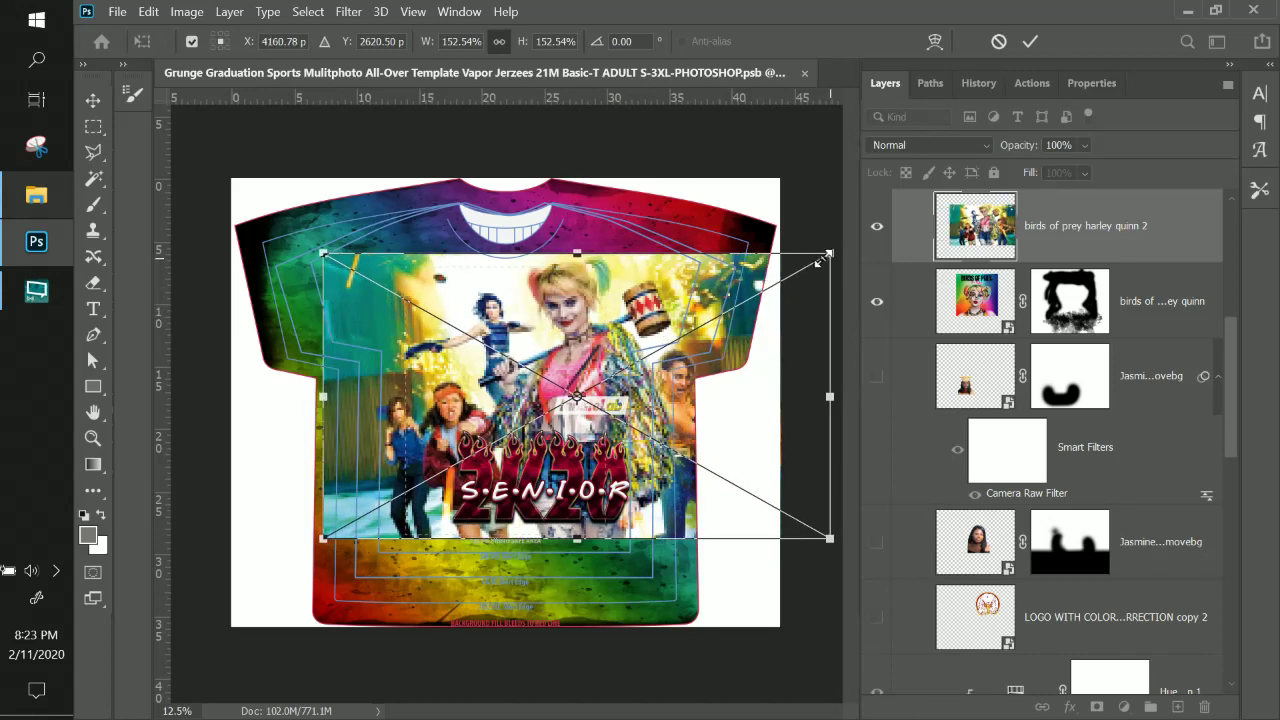
pyautogui.moveTo(820, 258); pyautogui.dragTo(705, 270)
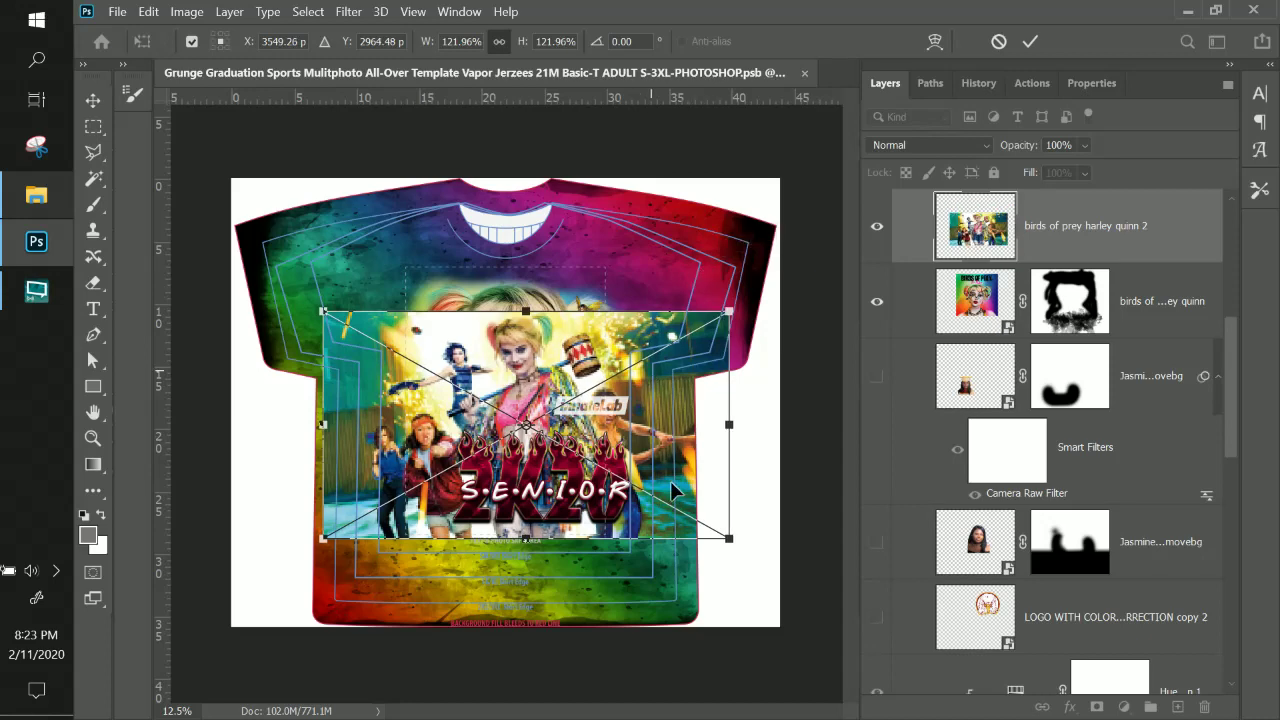
pyautogui.moveTo(662, 452); pyautogui.dragTo(684, 432)
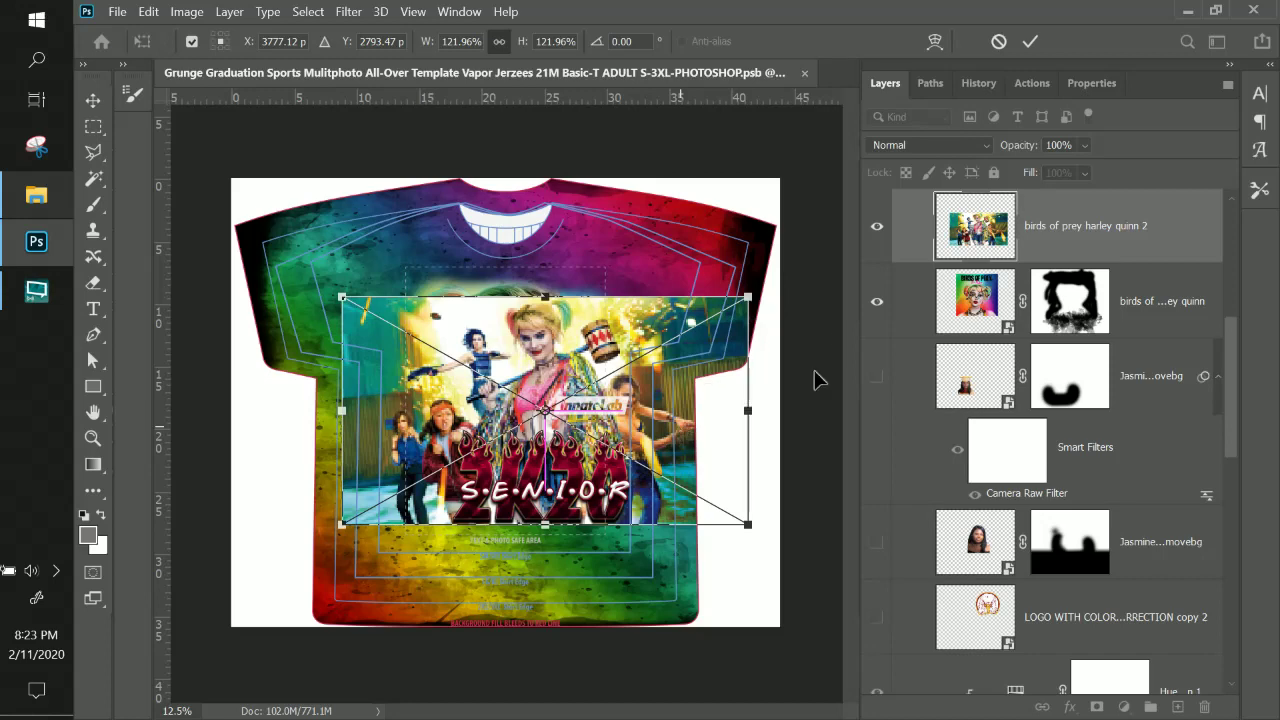
pyautogui.moveTo(748, 296); pyautogui.dragTo(727, 307)
pyautogui.moveTo(652, 437); pyautogui.dragTo(629, 362)
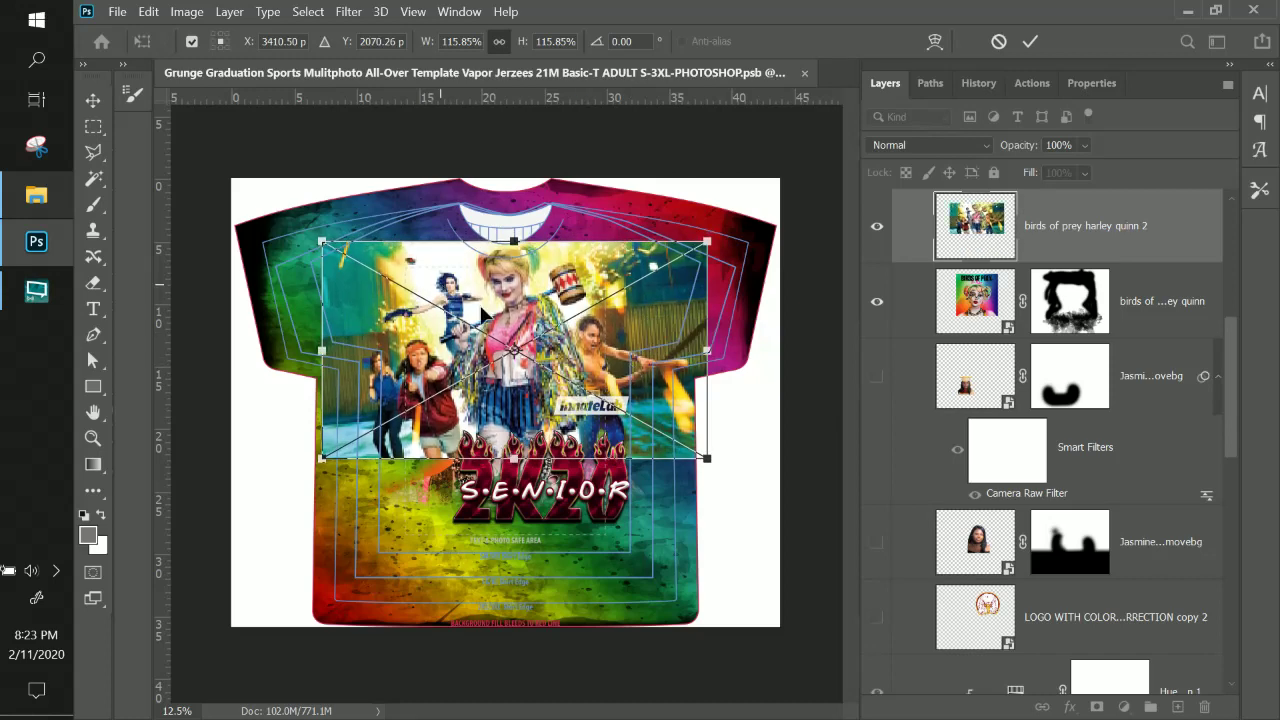
pyautogui.press('b')
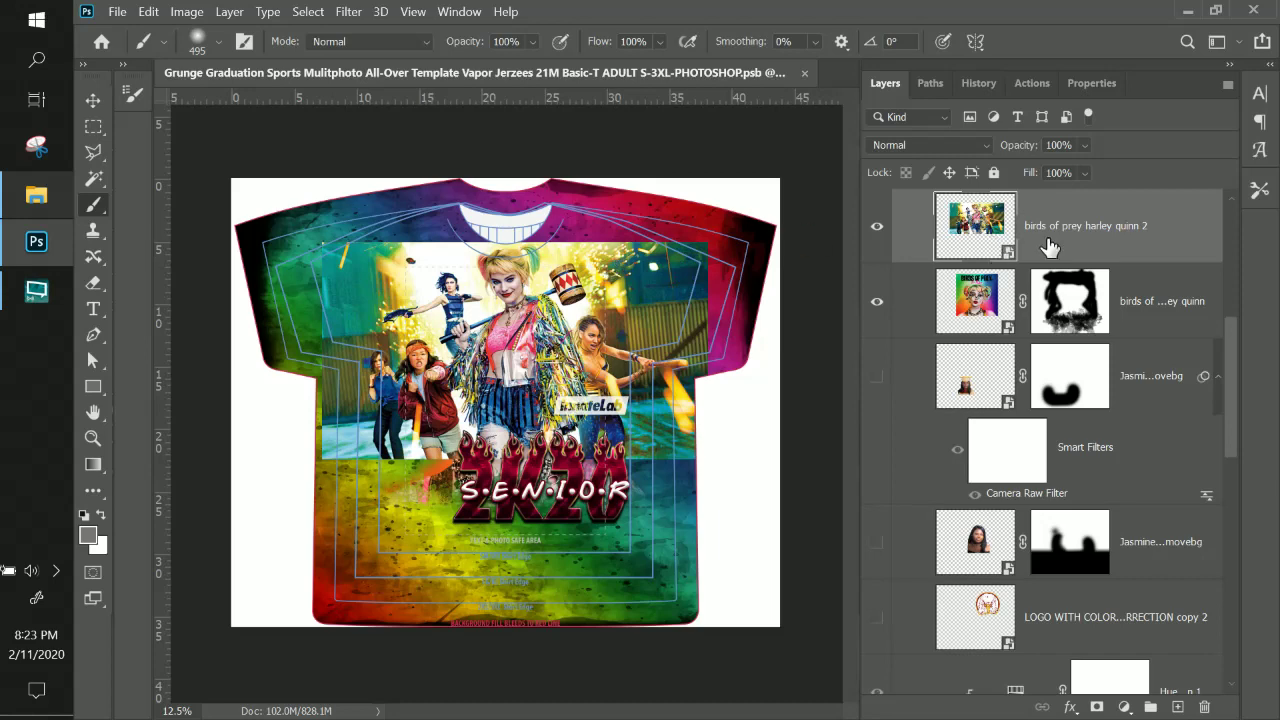
pyautogui.moveTo(1104, 230); pyautogui.dragTo(1090, 340)
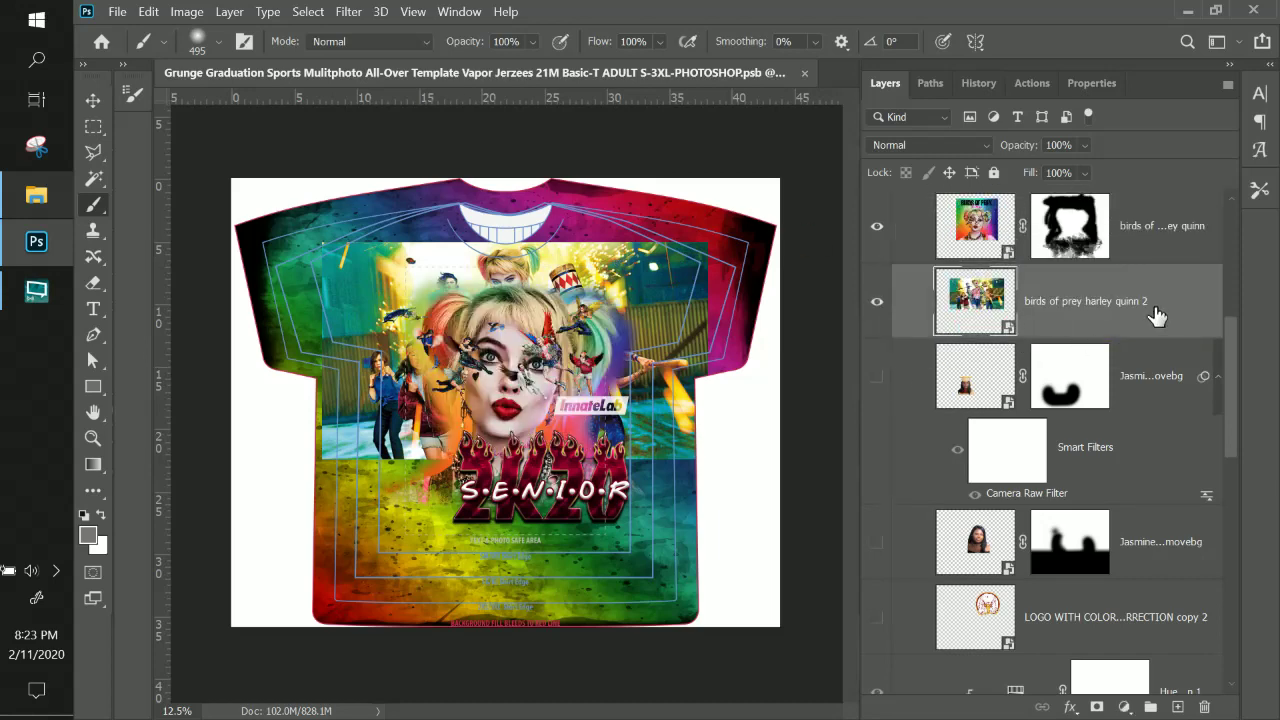
# Move the masked Harley Quinn portrait slightly down the shirt front so the group image shows above it.
pyautogui.click(1137, 230)
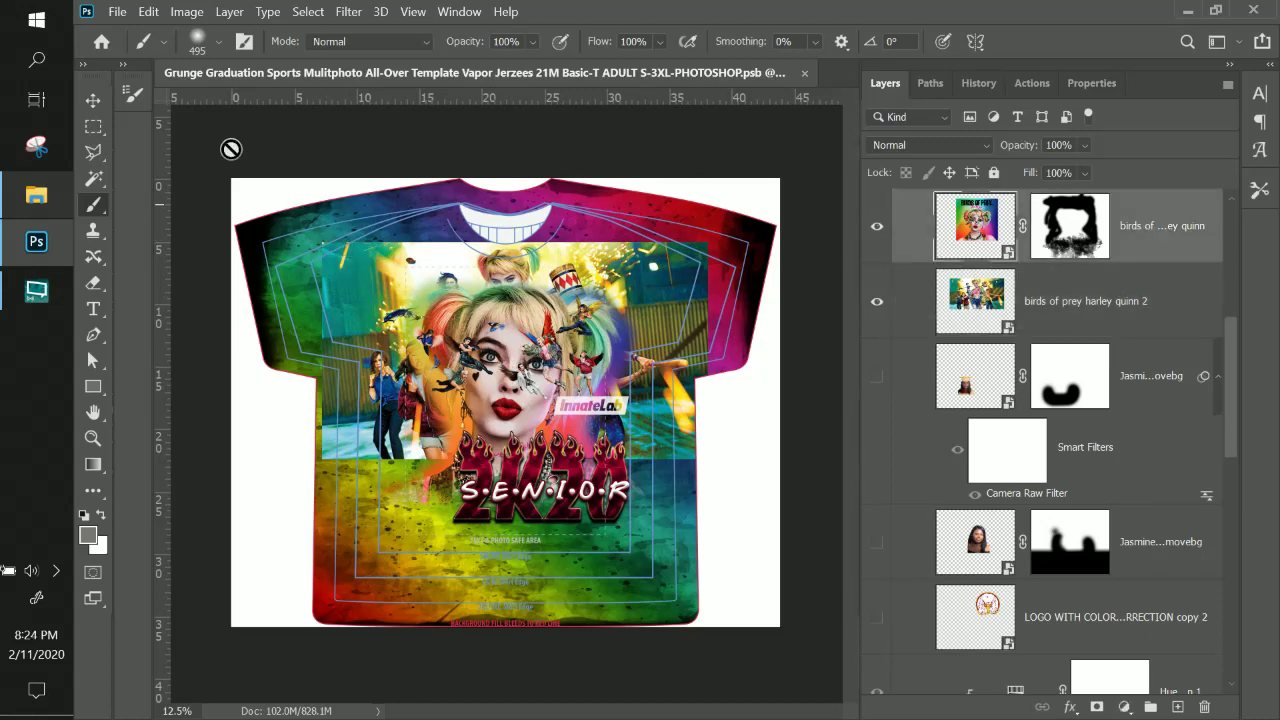
pyautogui.click(93, 100)
pyautogui.moveTo(523, 345); pyautogui.dragTo(523, 380)
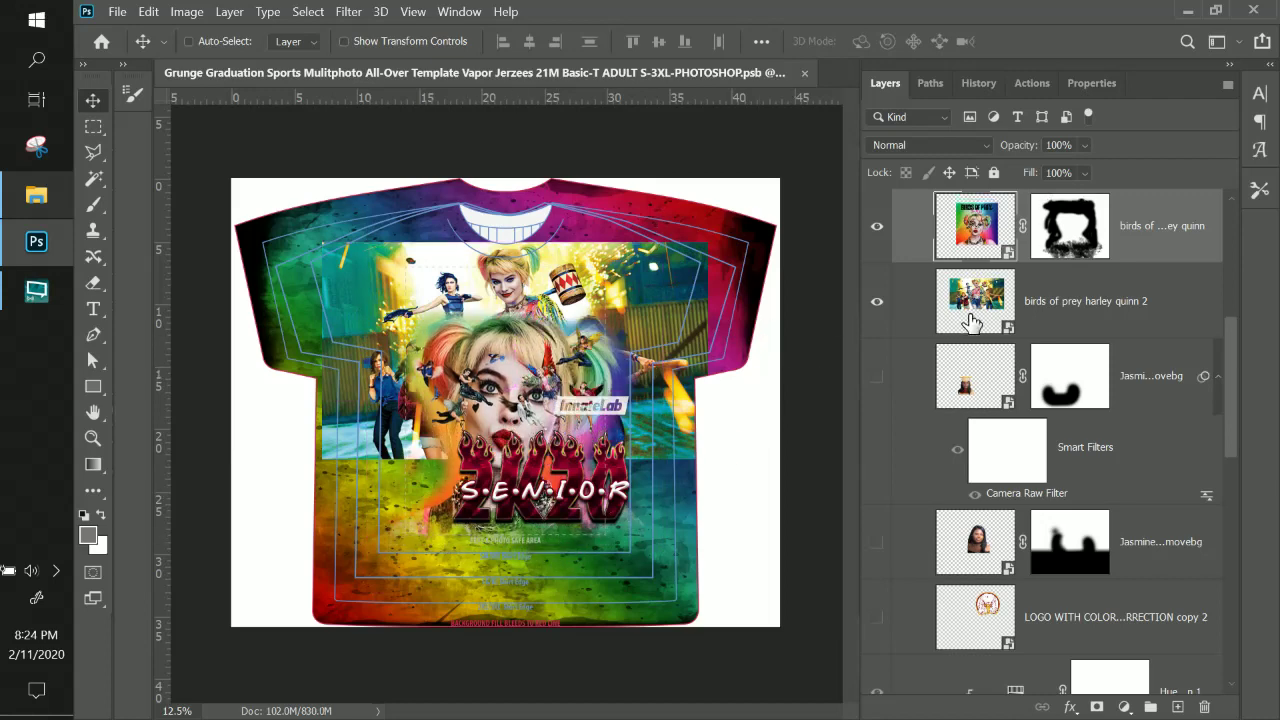
# Move the SENIOR and 2K20 text layers together down to the shirt's hem, clear of the portrait's face.
pyautogui.scroll(5, 975, 320)
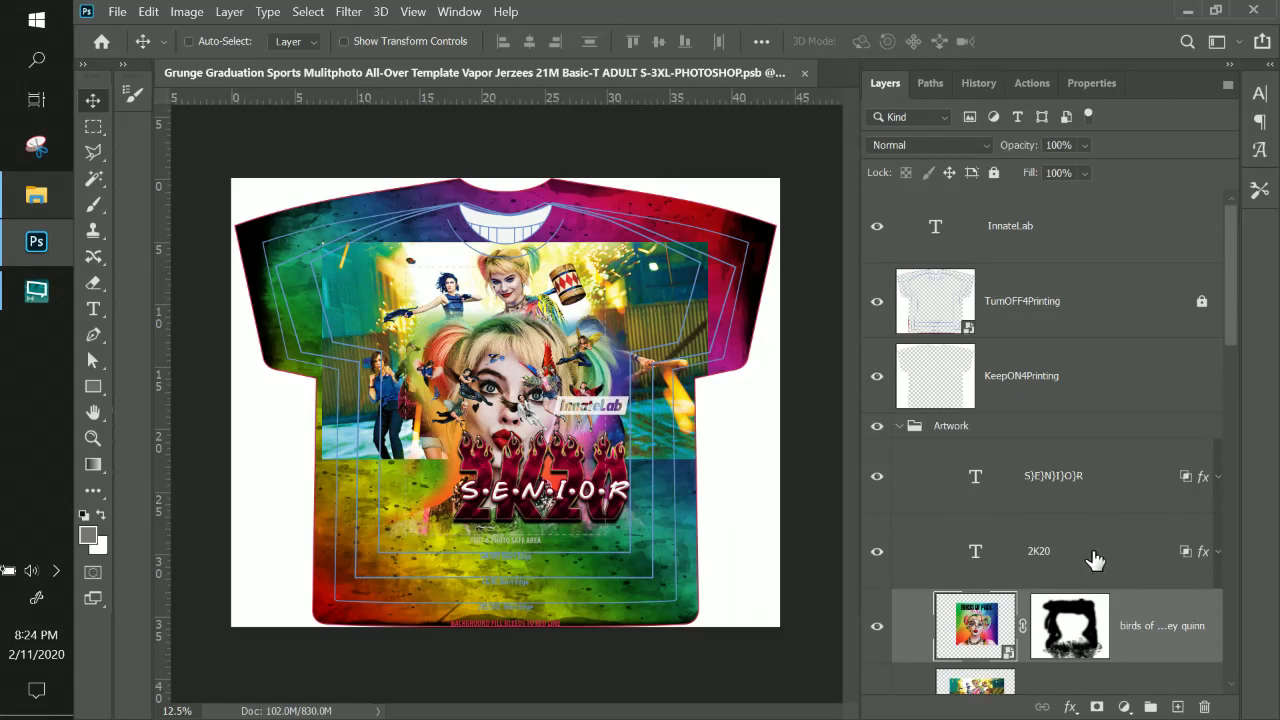
pyautogui.click(1094, 531)
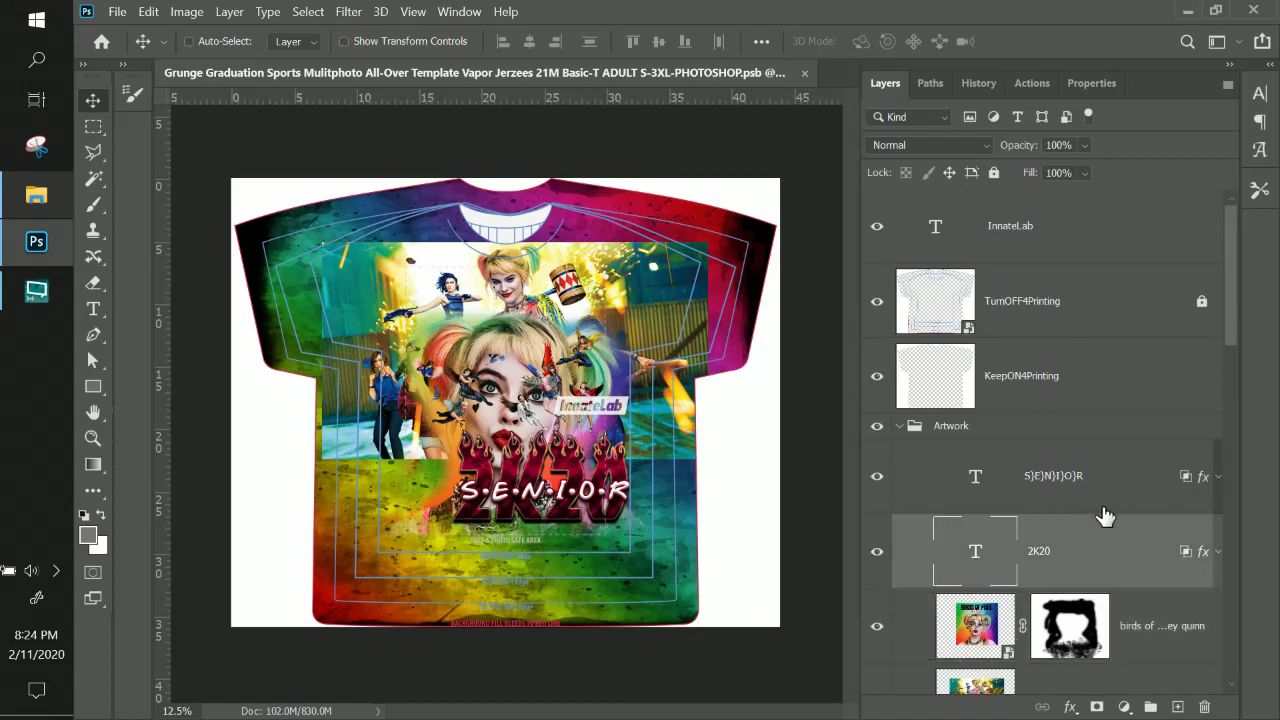
pyautogui.keyDown('ctrl'); pyautogui.click(1120, 500); pyautogui.keyUp('ctrl')
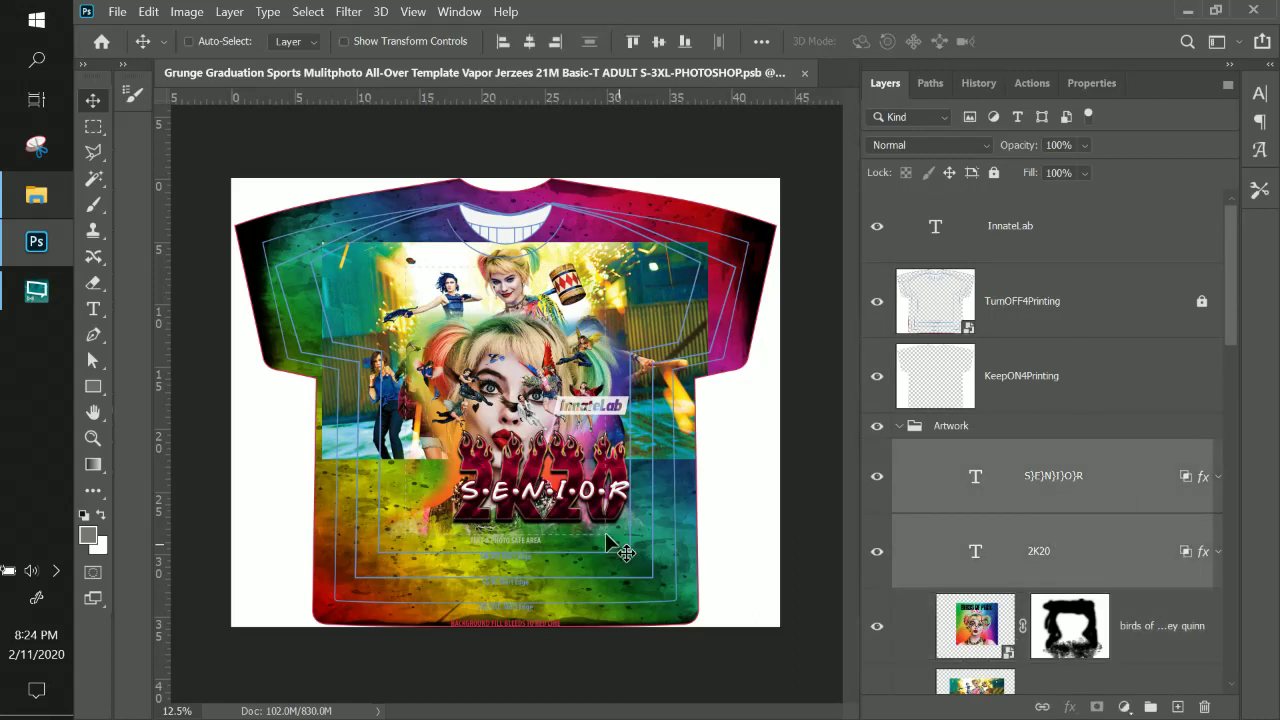
pyautogui.moveTo(582, 495); pyautogui.dragTo(610, 587)
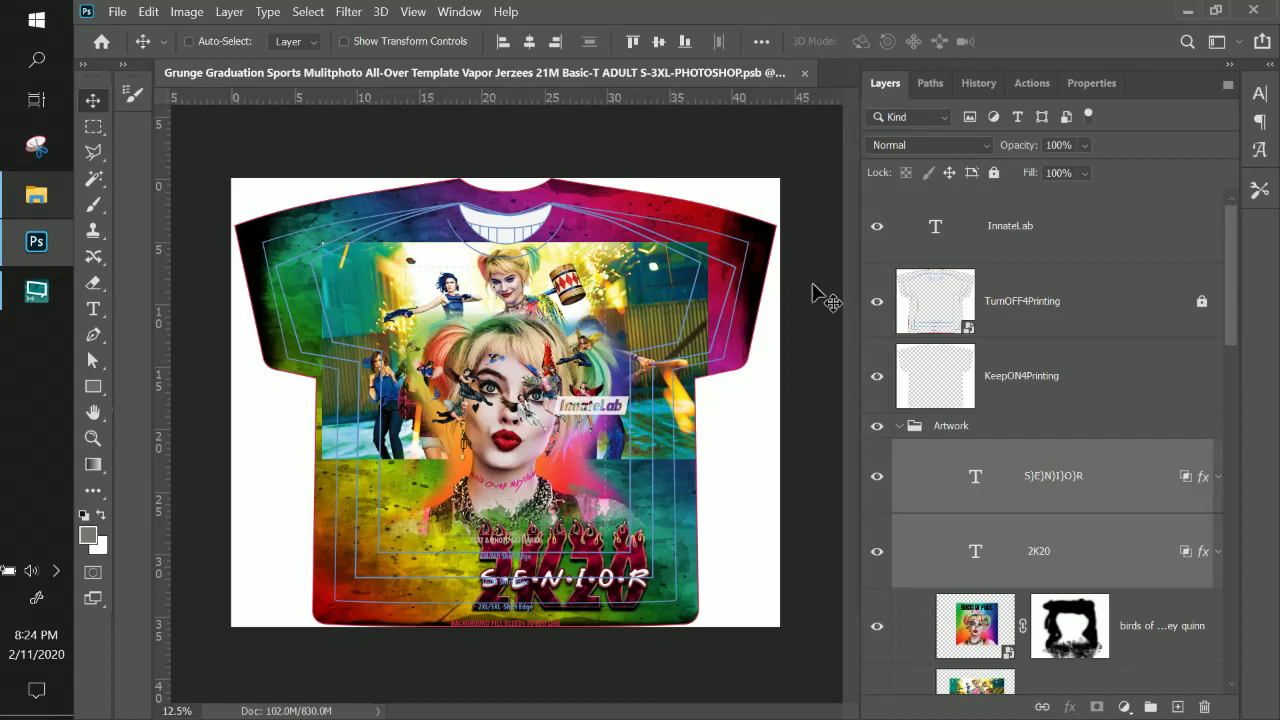
# Scale the birds of prey harley quinn 2 image to 96.52% and place it over the shirt's upper left chest.
pyautogui.scroll(-1, 1090, 585)
pyautogui.click(1110, 626)
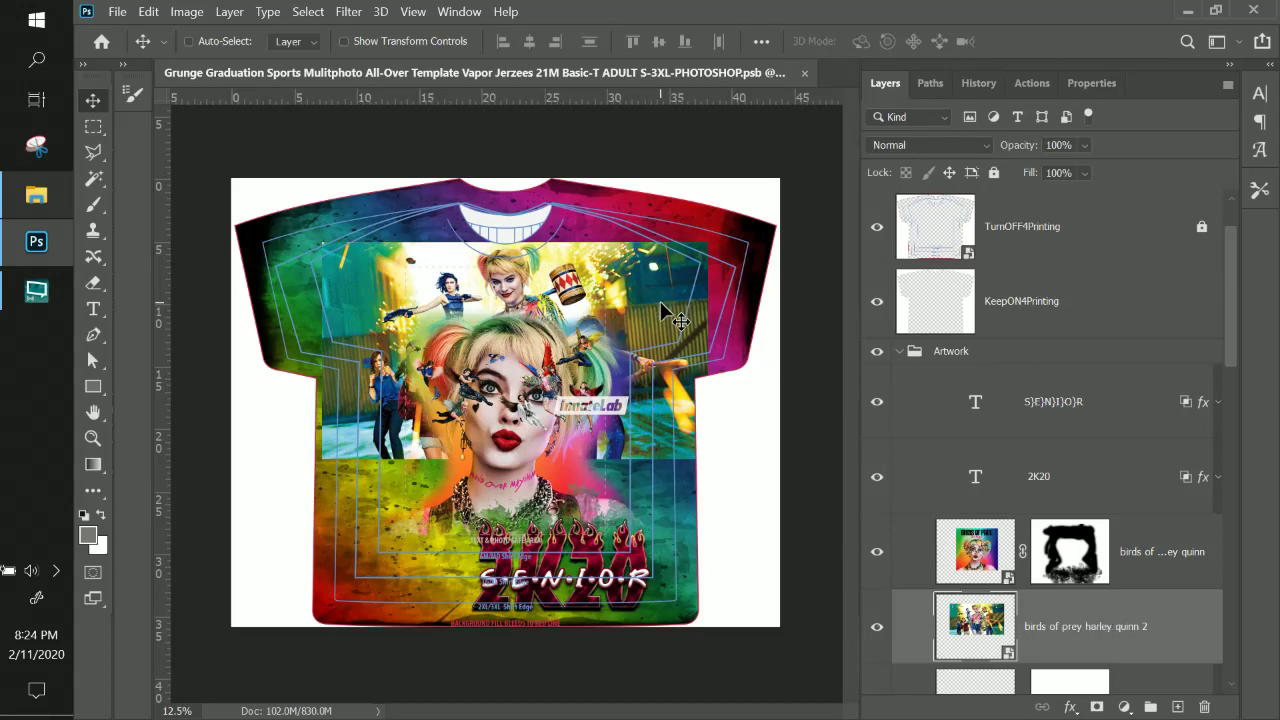
pyautogui.moveTo(659, 298); pyautogui.dragTo(591, 249)
pyautogui.moveTo(592, 257); pyautogui.dragTo(614, 271)
pyautogui.hotkey('ctrl', 't')
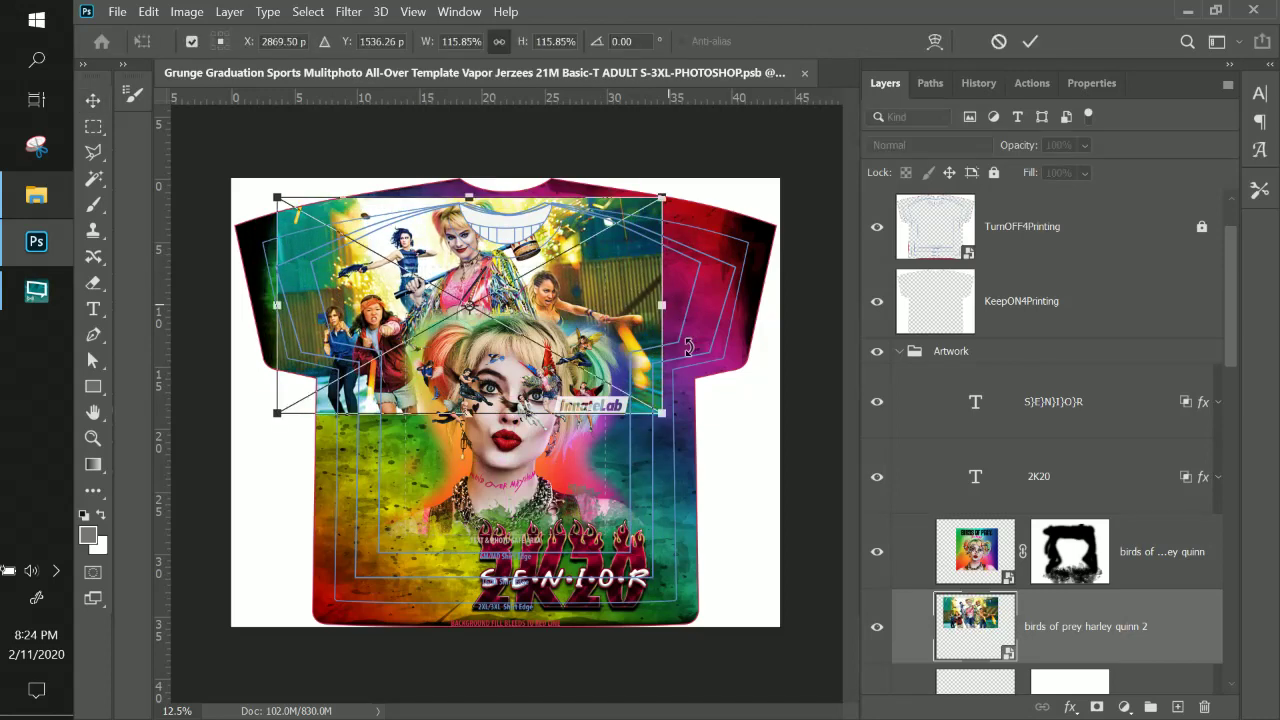
pyautogui.moveTo(668, 418); pyautogui.dragTo(600, 376)
pyautogui.moveTo(586, 313); pyautogui.dragTo(606, 322)
pyautogui.moveTo(627, 391); pyautogui.dragTo(626, 390)
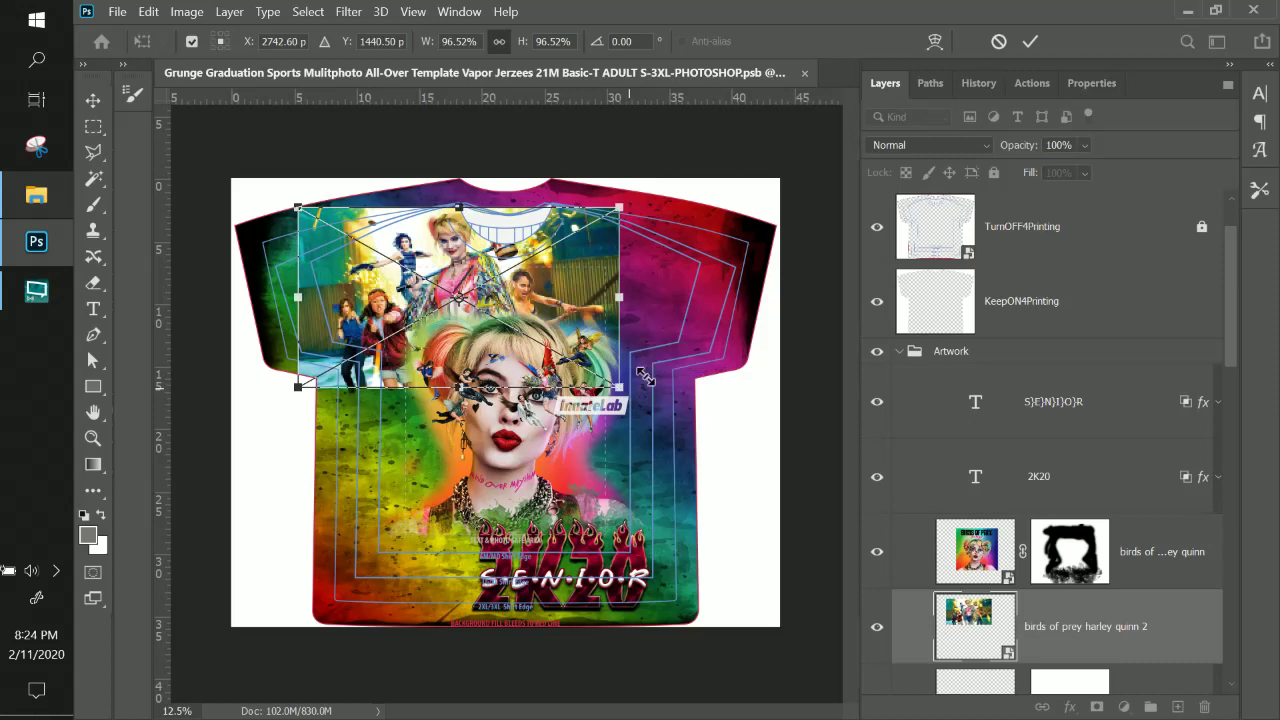
pyautogui.press('Return')
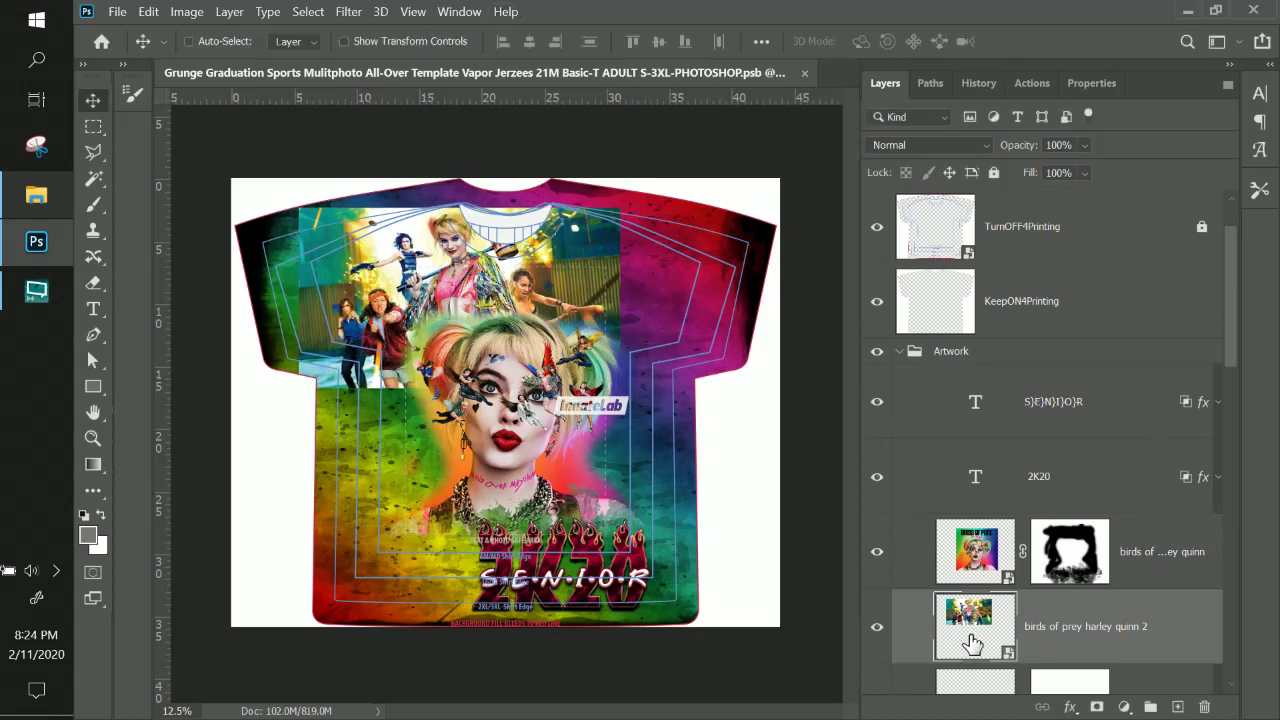
# Compare blend modes such as Multiply, Lighten, Screen and Color Dodge on the group image layer and set it to Overlay.
pyautogui.click(904, 147)
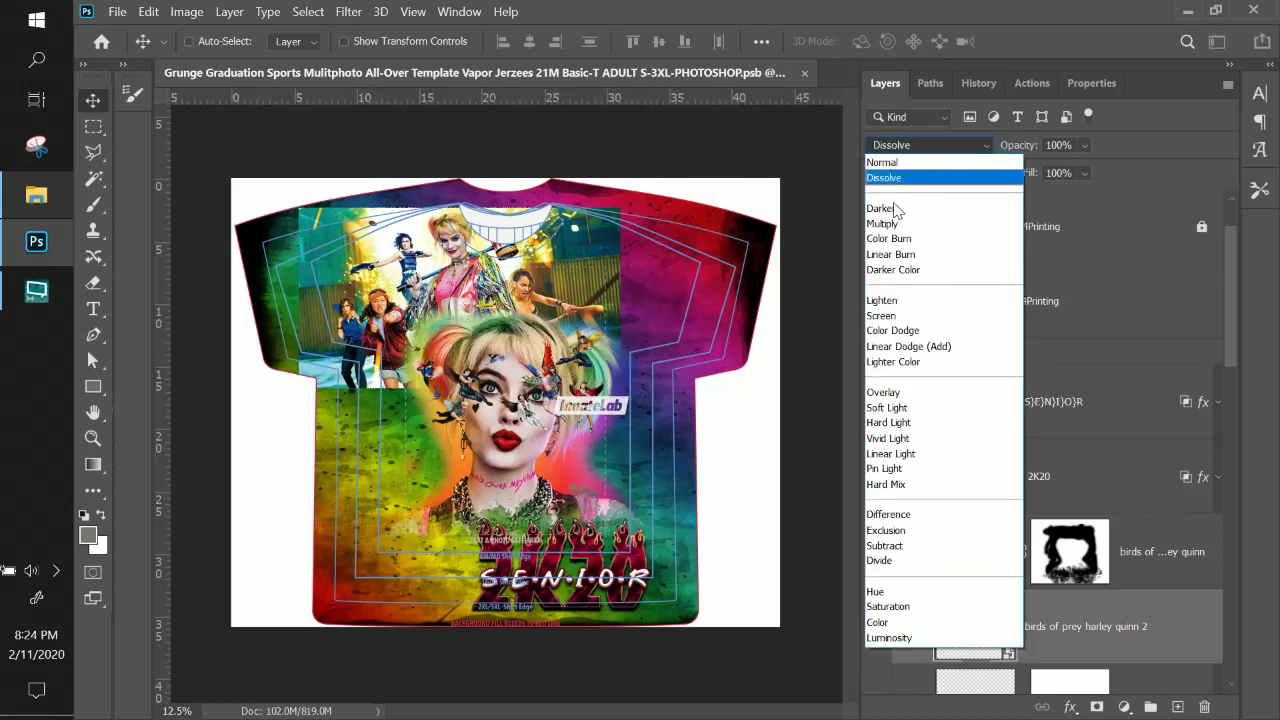
pyautogui.click(893, 206)
pyautogui.press('Down')
pyautogui.press('Down')
pyautogui.press('Down')
pyautogui.press('Down')
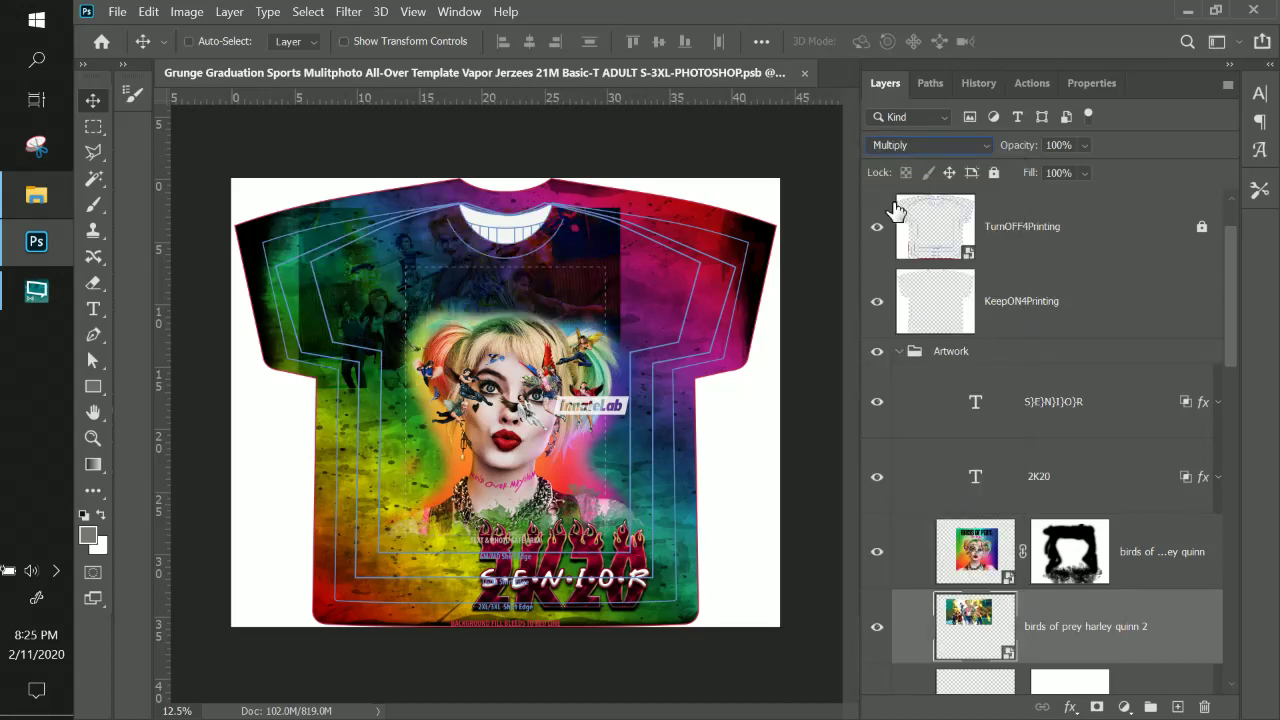
pyautogui.press('Down')
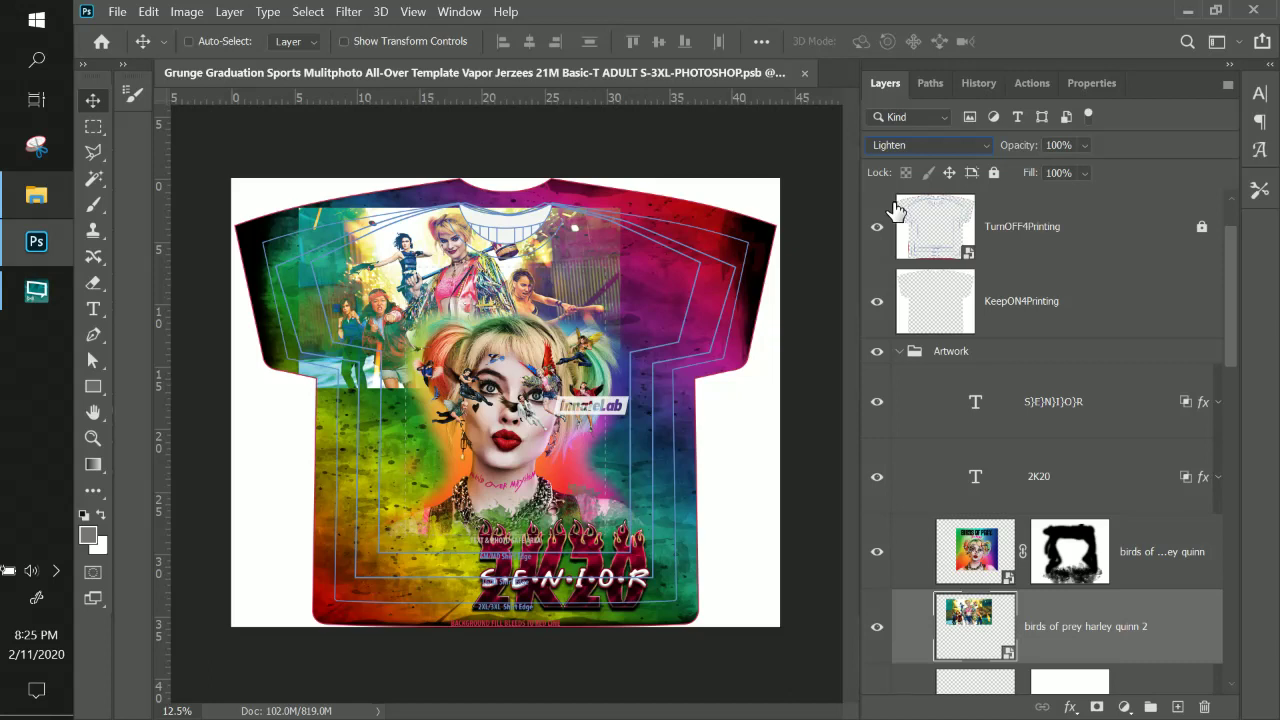
pyautogui.press('Down')
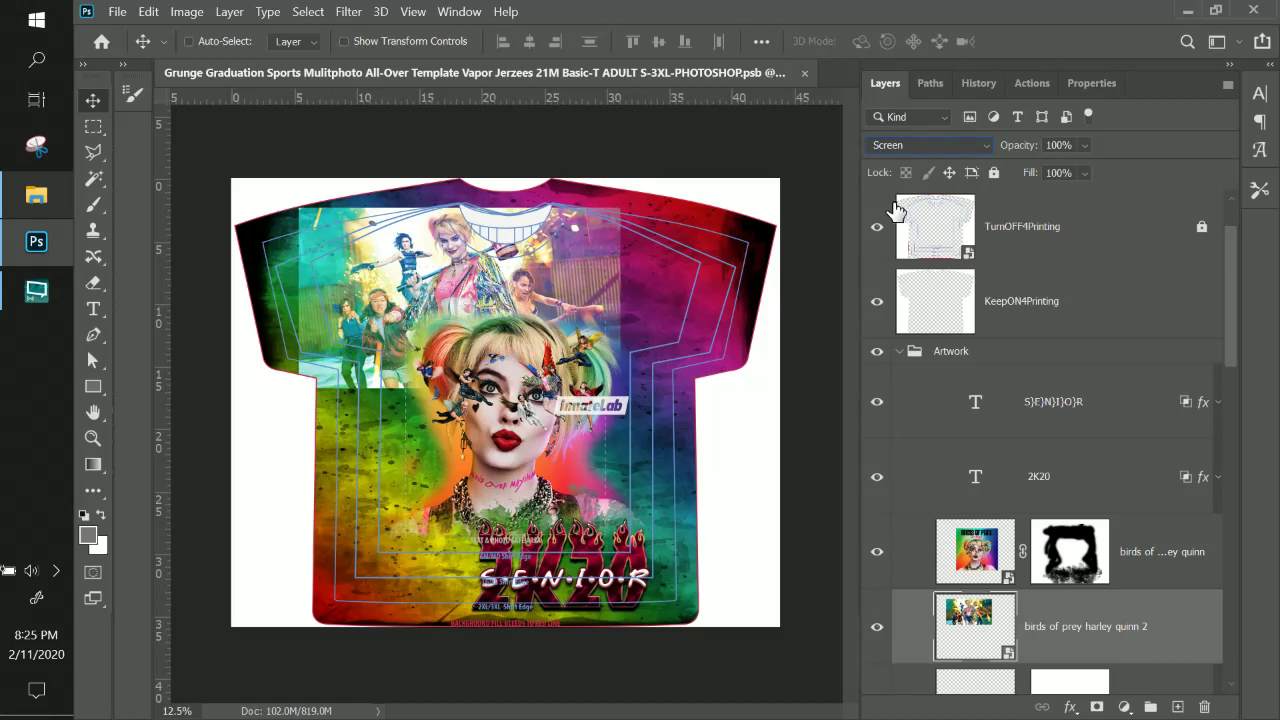
pyautogui.press('Down')
pyautogui.press('Down')
pyautogui.press('Down')
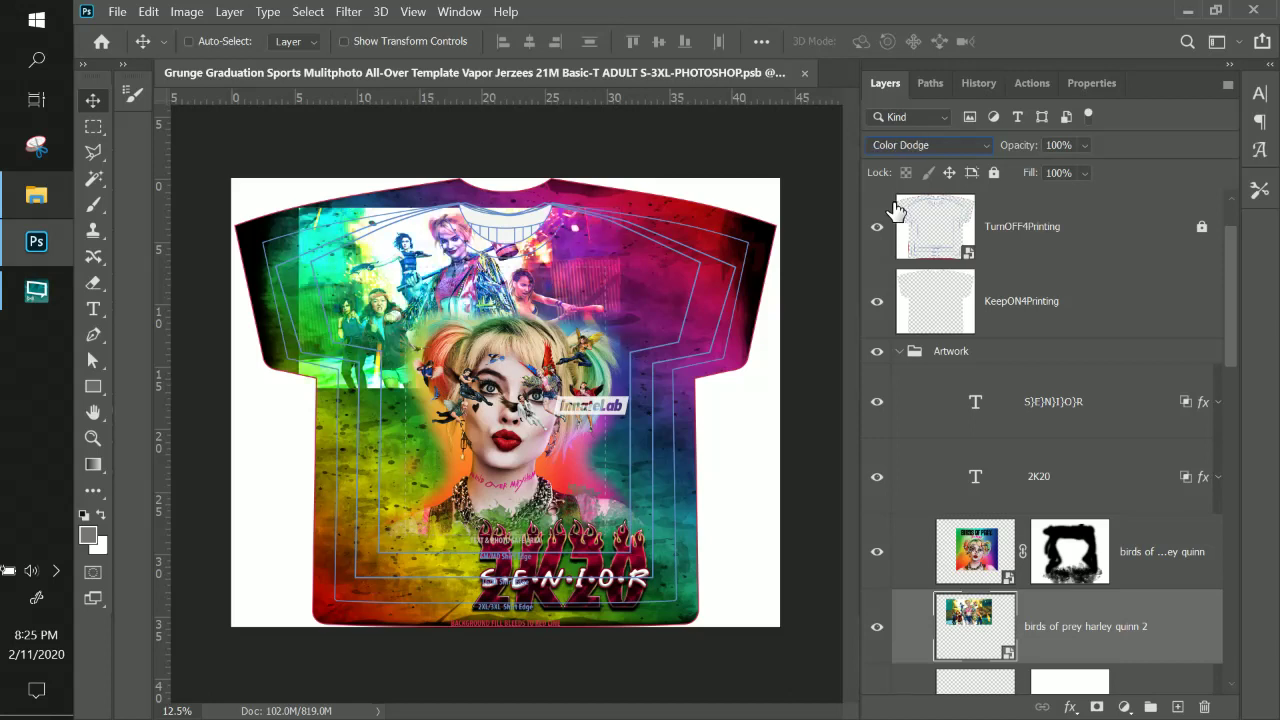
pyautogui.press('Down')
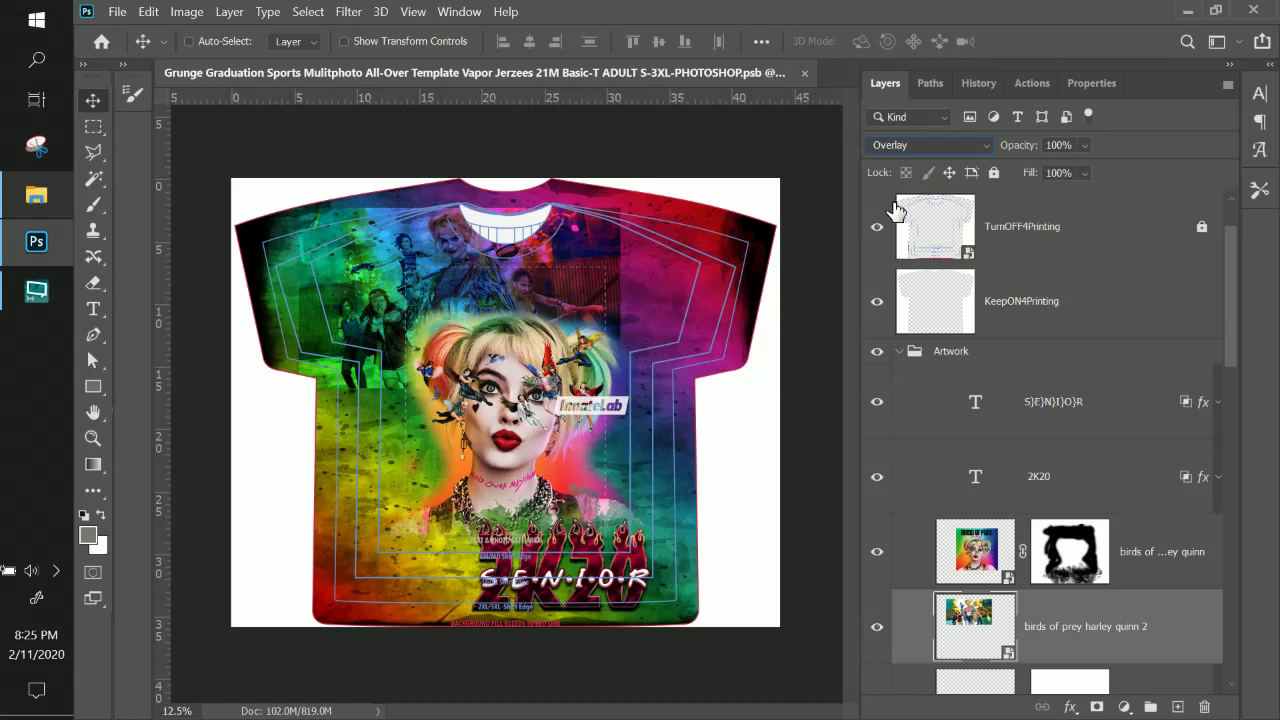
pyautogui.press('ctrl')
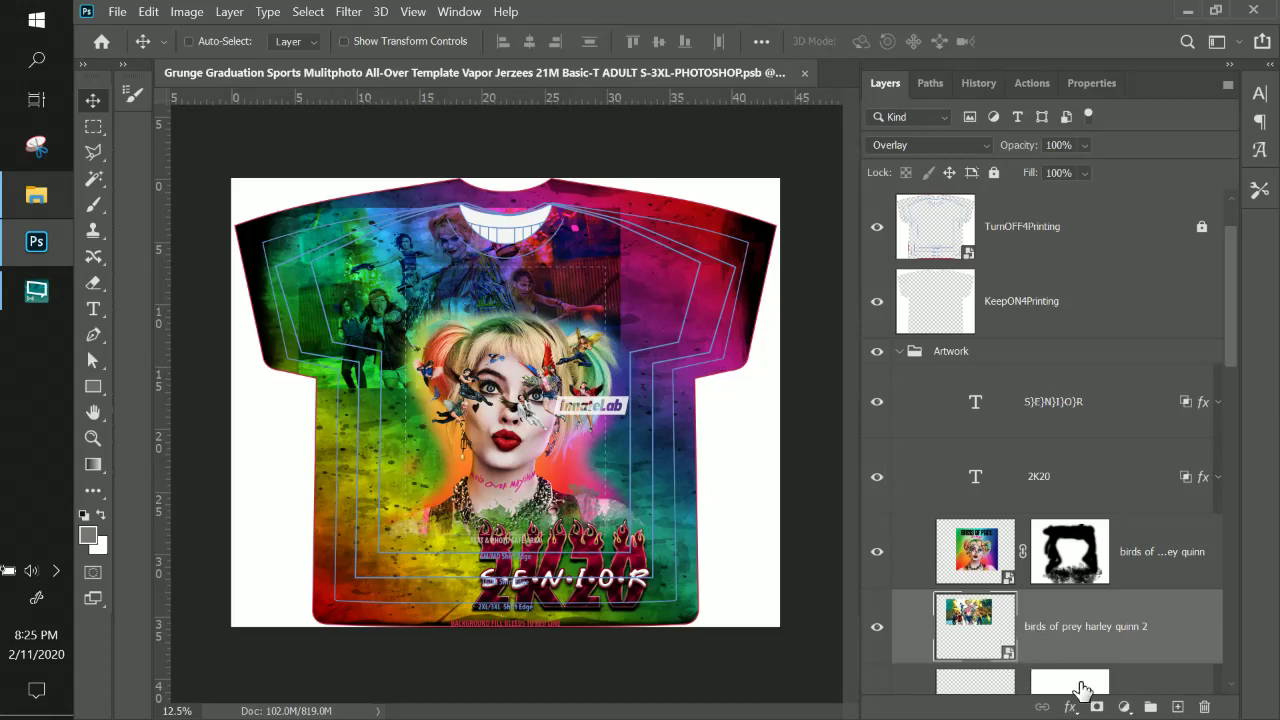
# Add a layer mask to the group image and paint out its outer edges with the black soft 495 px brush.
pyautogui.click(1097, 707)
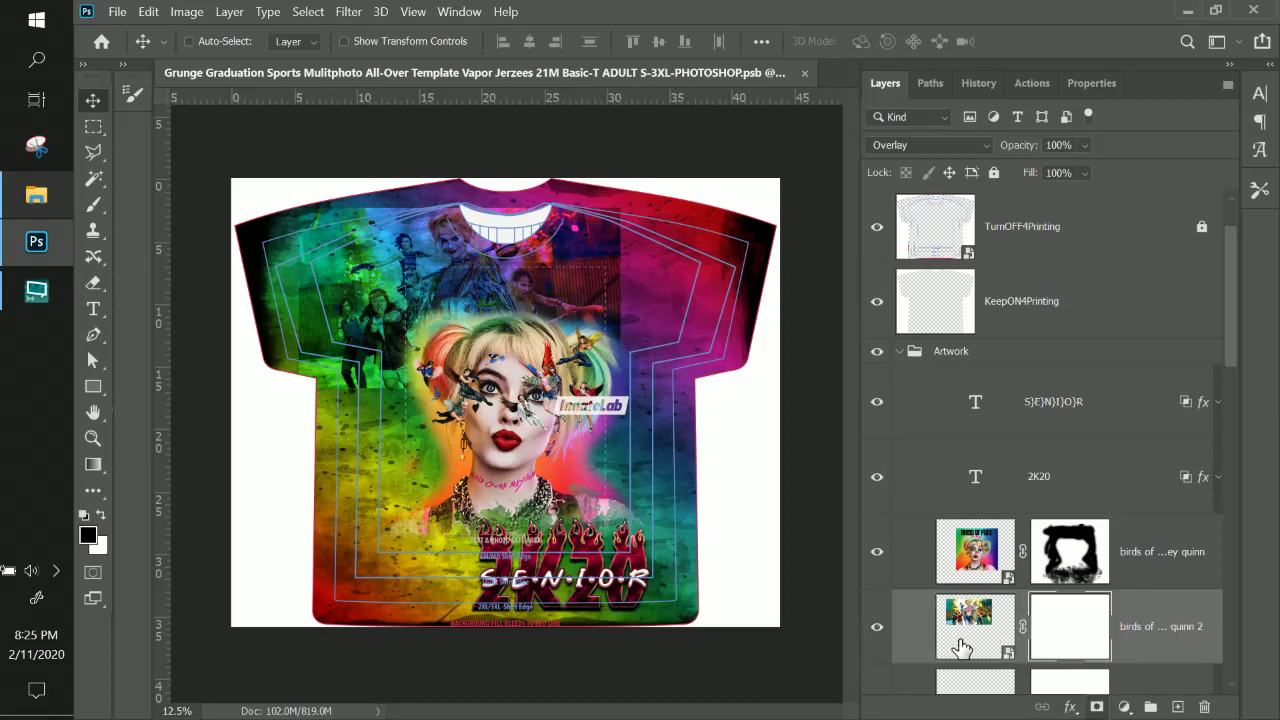
pyautogui.click(93, 204)
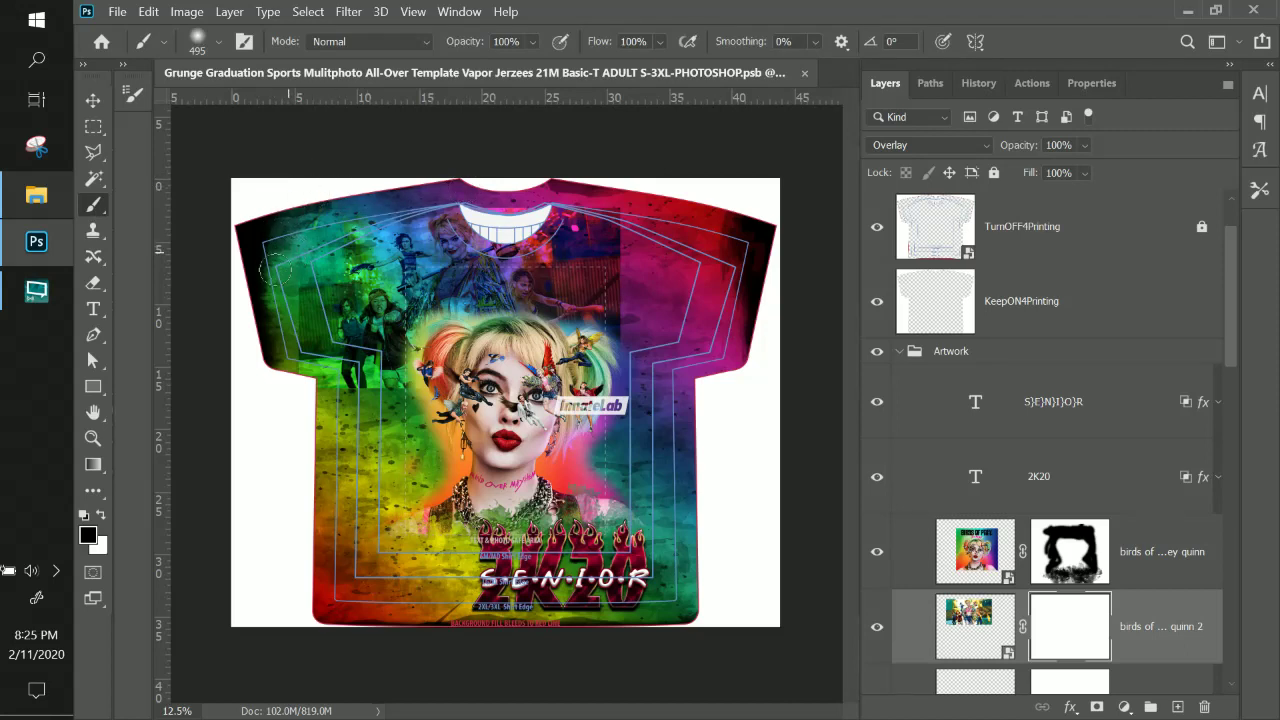
pyautogui.moveTo(294, 402)
pyautogui.mouseDown()
pyautogui.moveTo(305, 320)
pyautogui.moveTo(280, 394)
pyautogui.moveTo(286, 425)
pyautogui.moveTo(450, 412)
pyautogui.moveTo(595, 420)
pyautogui.mouseUp()
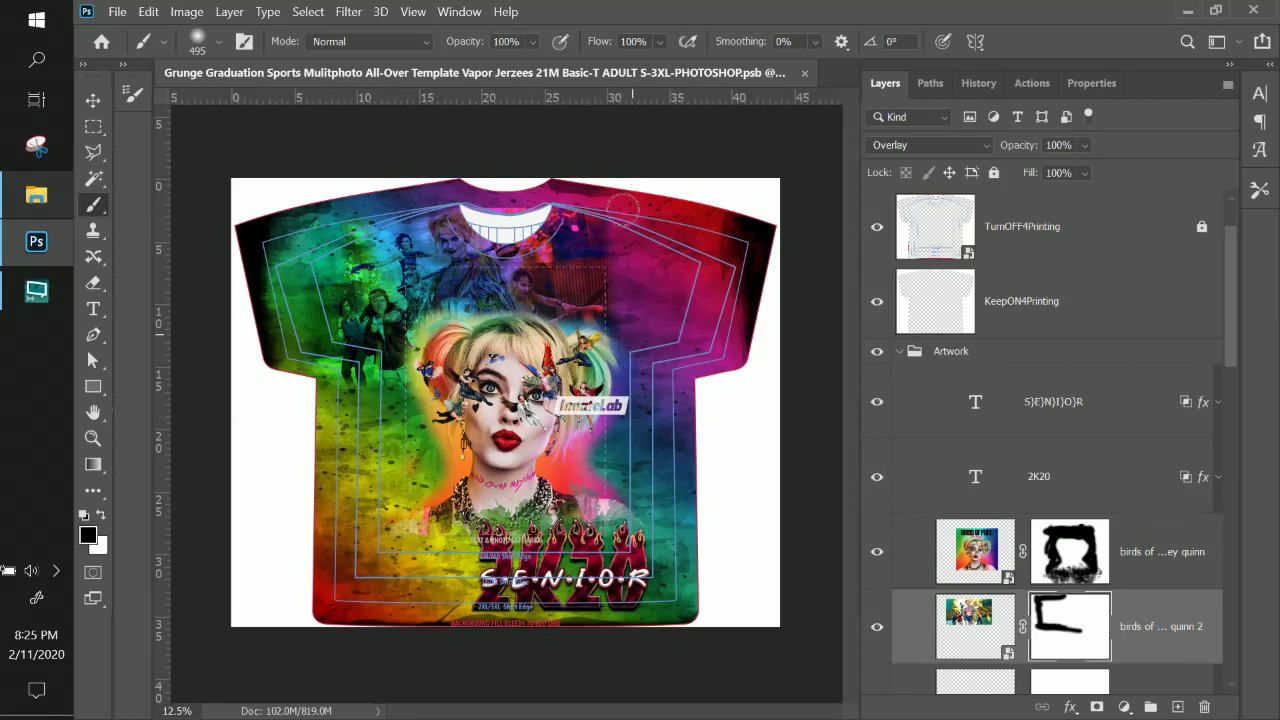
pyautogui.moveTo(533, 186)
pyautogui.mouseDown()
pyautogui.moveTo(387, 186)
pyautogui.moveTo(150, 231)
pyautogui.mouseUp()
pyautogui.click(762, 210)
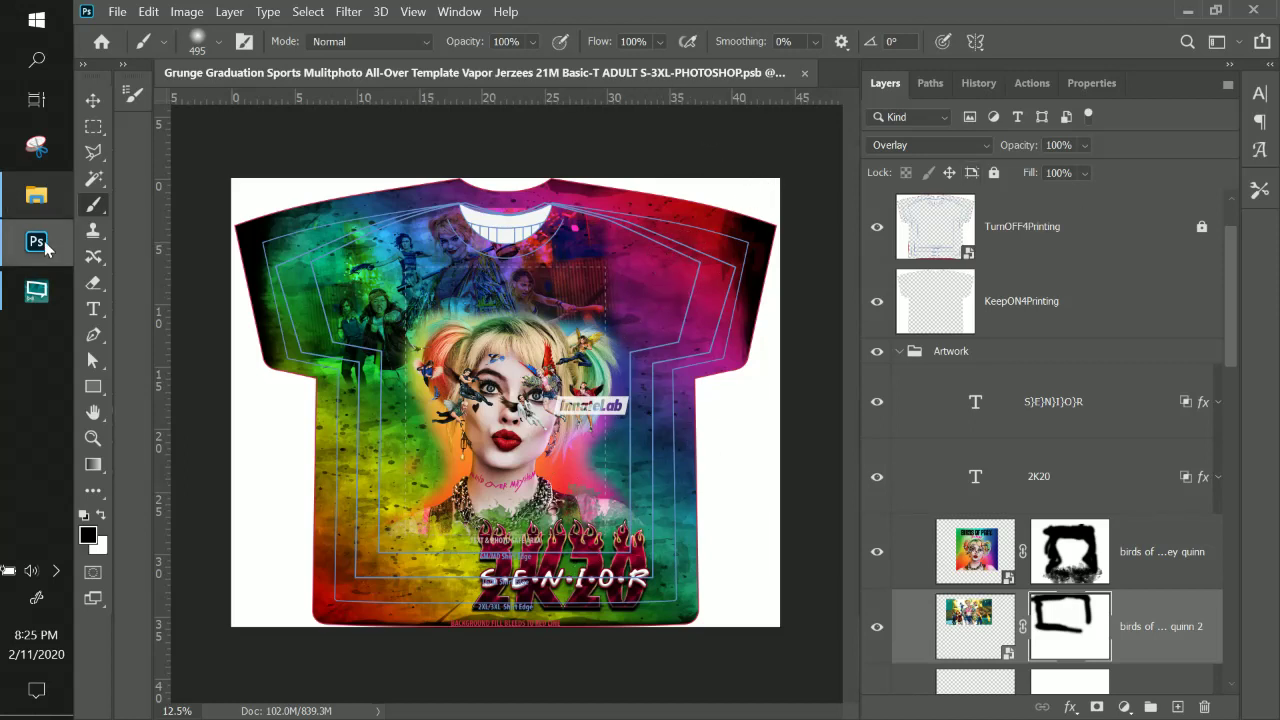
# Launch Google Chrome and return to the shirt document in Photoshop.
pyautogui.click(47, 40)
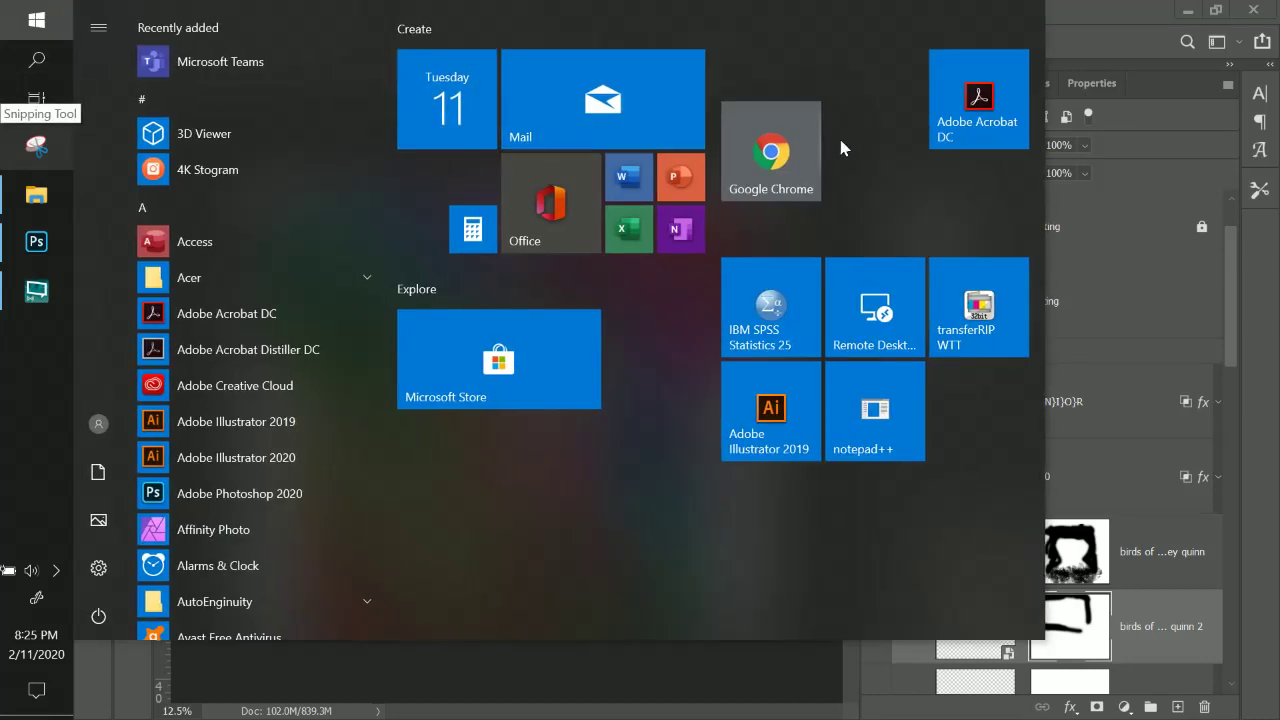
pyautogui.click(870, 180)
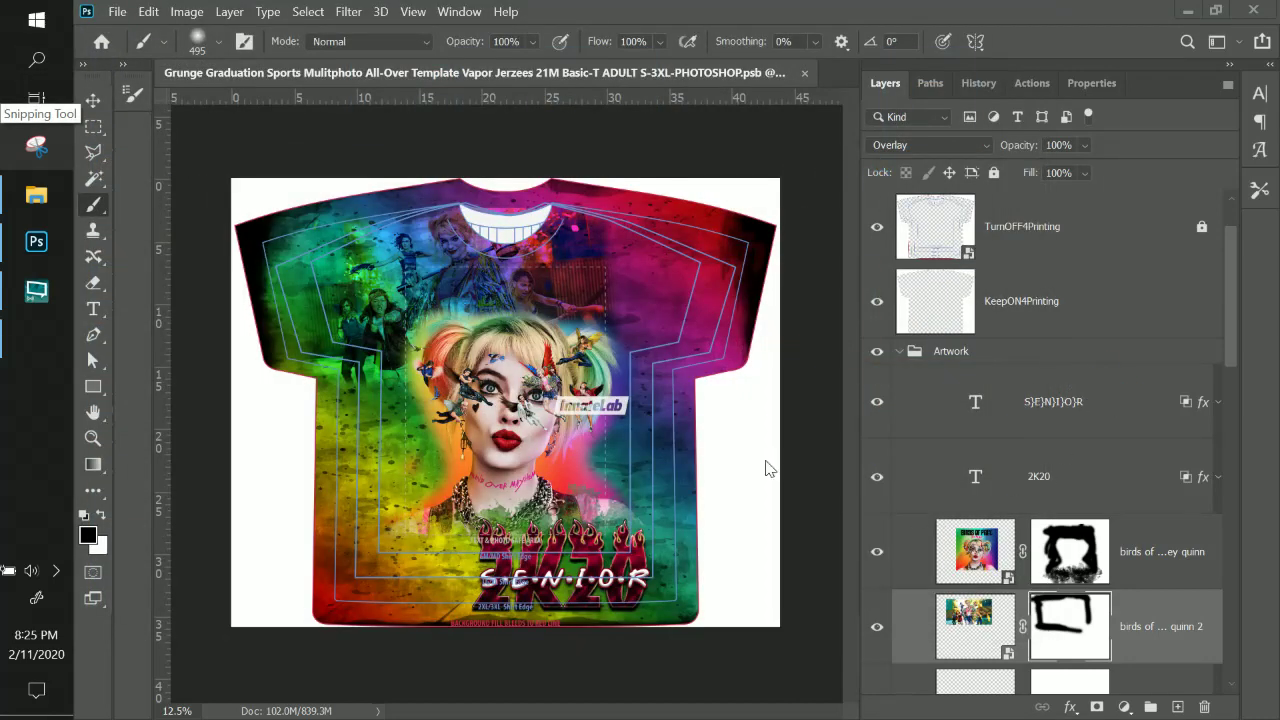
pyautogui.click(90, 104)
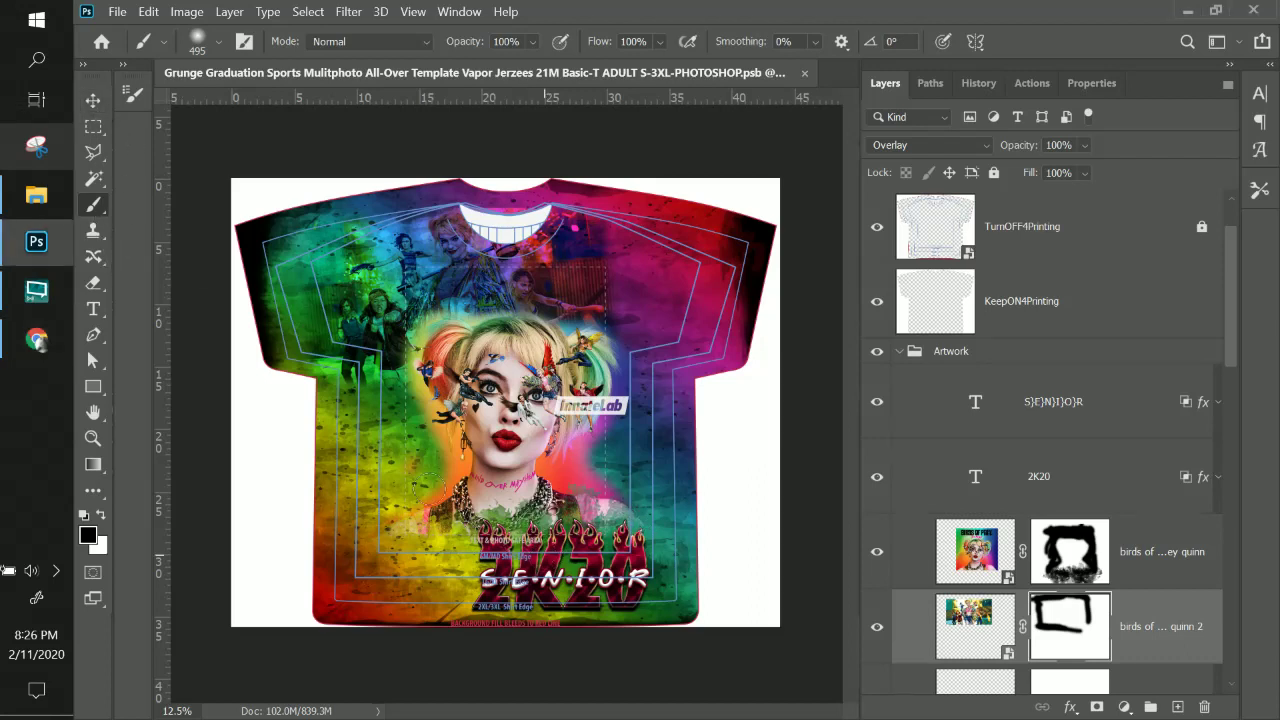
# Move the SENIOR and 2K20 text layers together to the shirt's upper right chest, scaled to 81.65% and rotated 22.70 degrees.
pyautogui.click(93, 100)
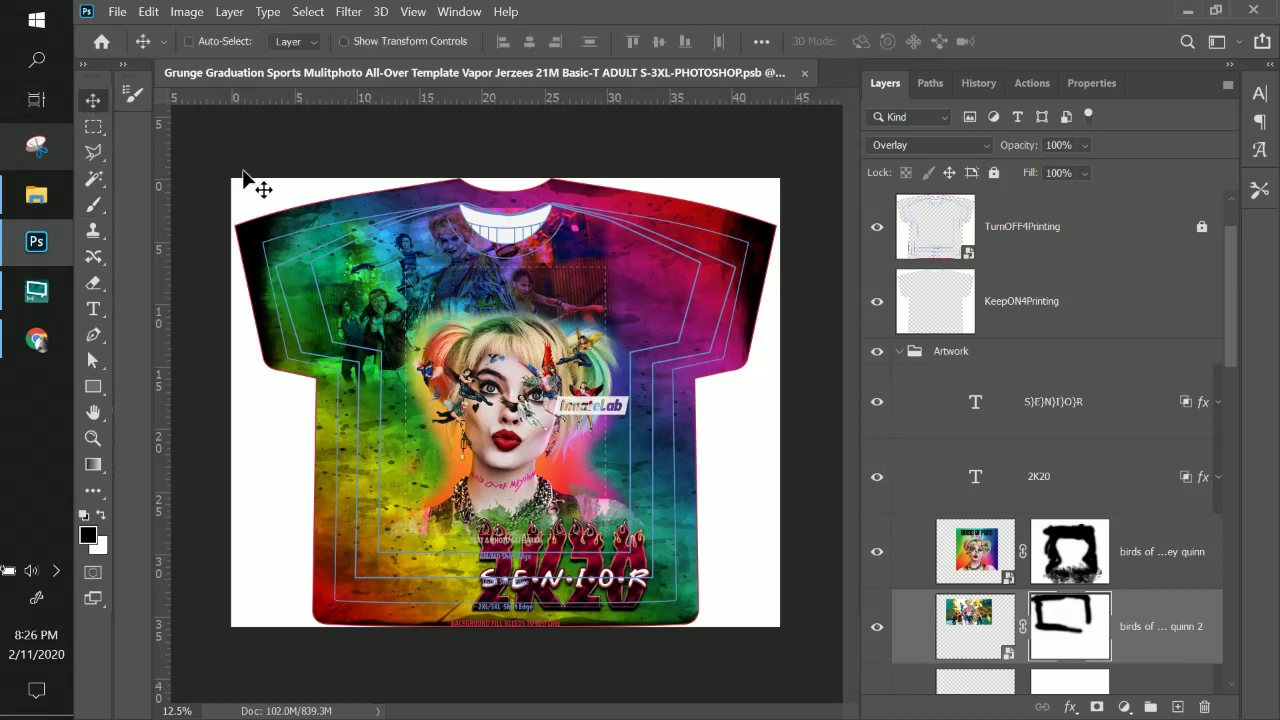
pyautogui.rightClick(554, 567)
pyautogui.click(580, 594)
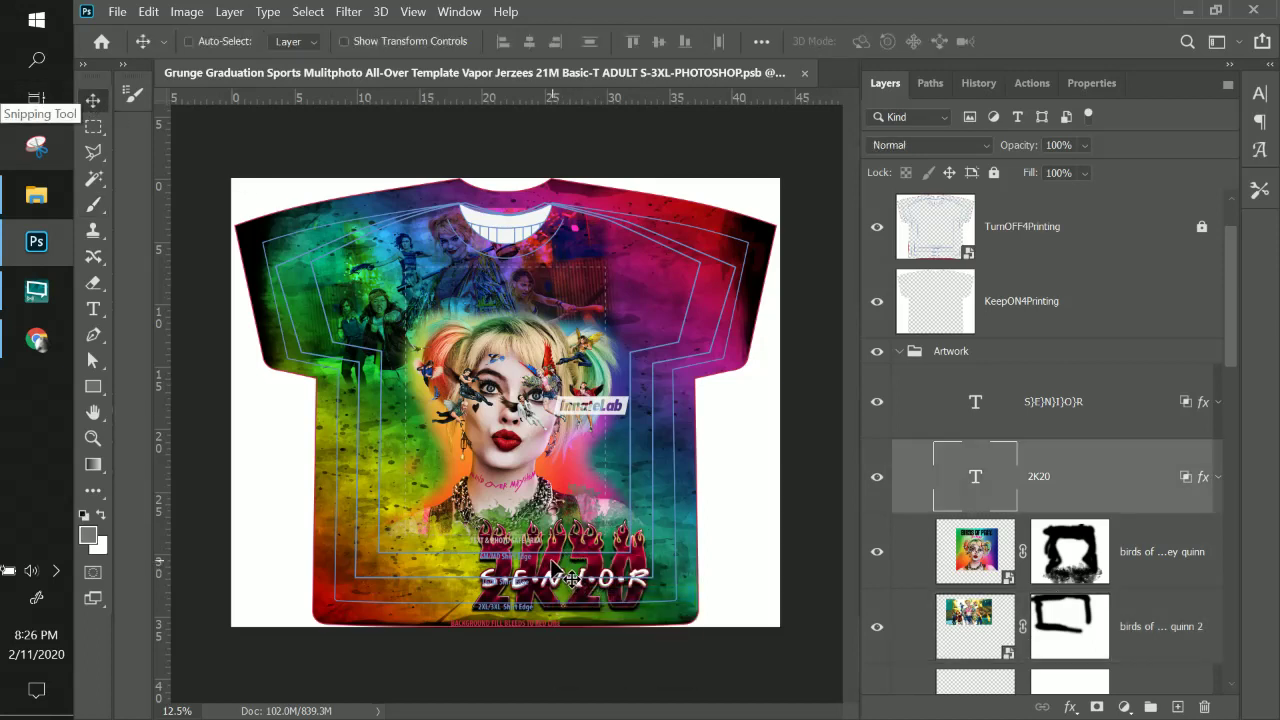
pyautogui.click(1076, 432)
pyautogui.keyDown('shift'); pyautogui.click(1071, 479); pyautogui.keyUp('shift')
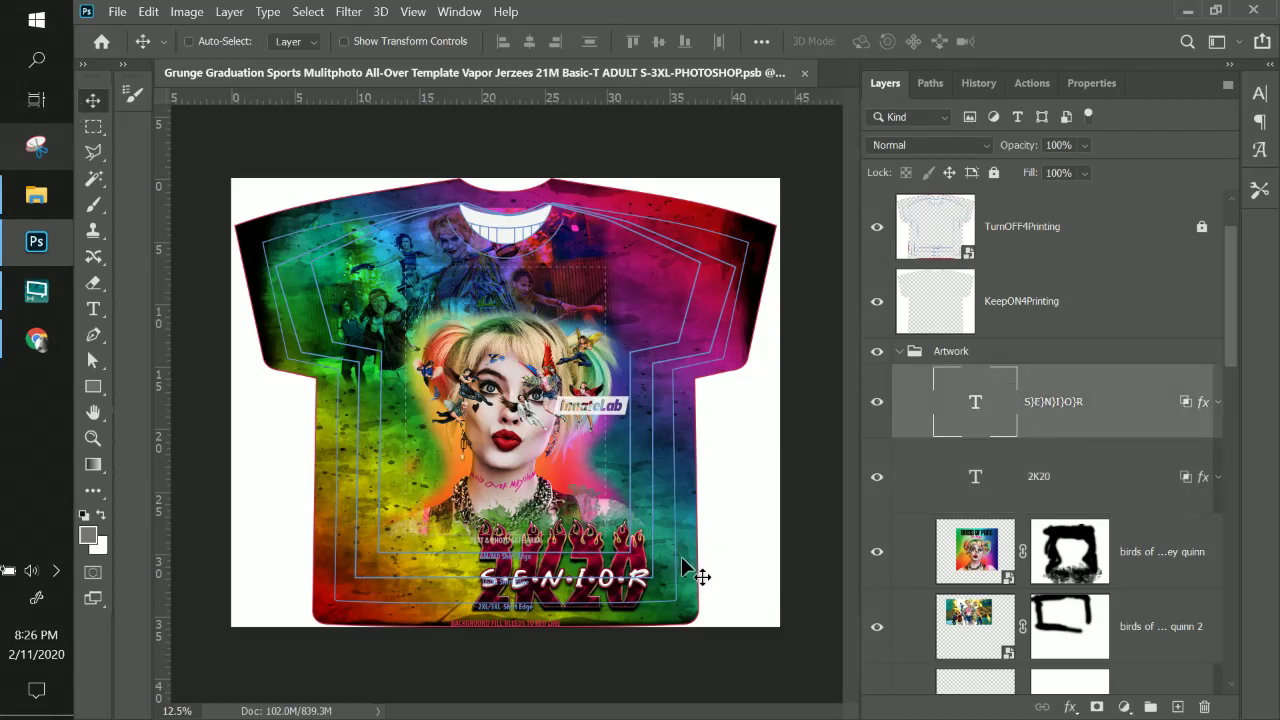
pyautogui.moveTo(602, 582); pyautogui.dragTo(599, 521)
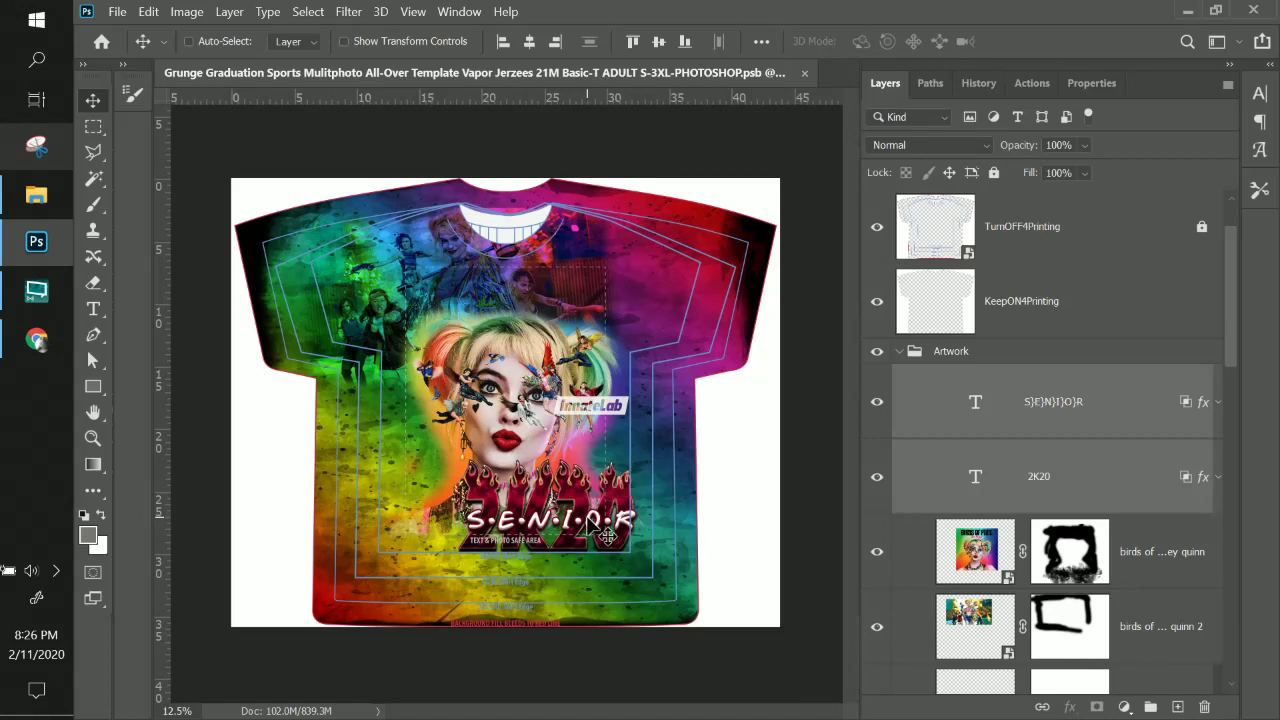
pyautogui.hotkey('ctrl', 't')
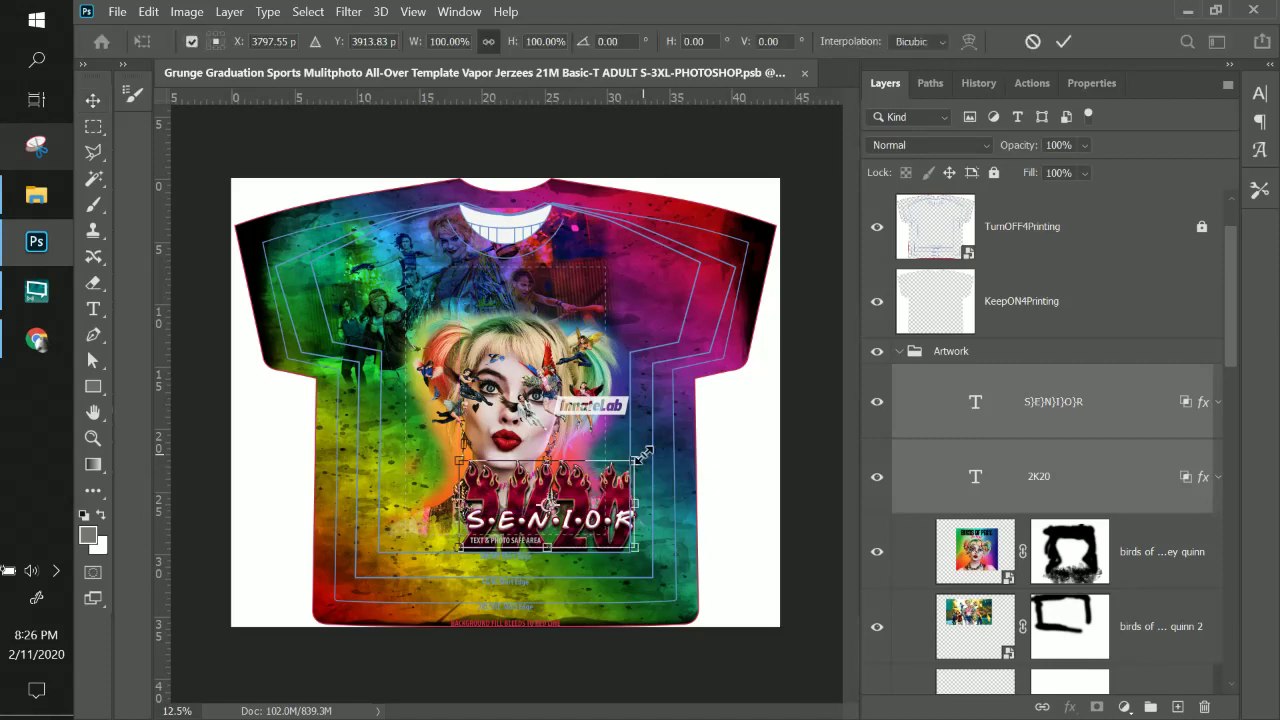
pyautogui.moveTo(642, 455); pyautogui.dragTo(673, 283)
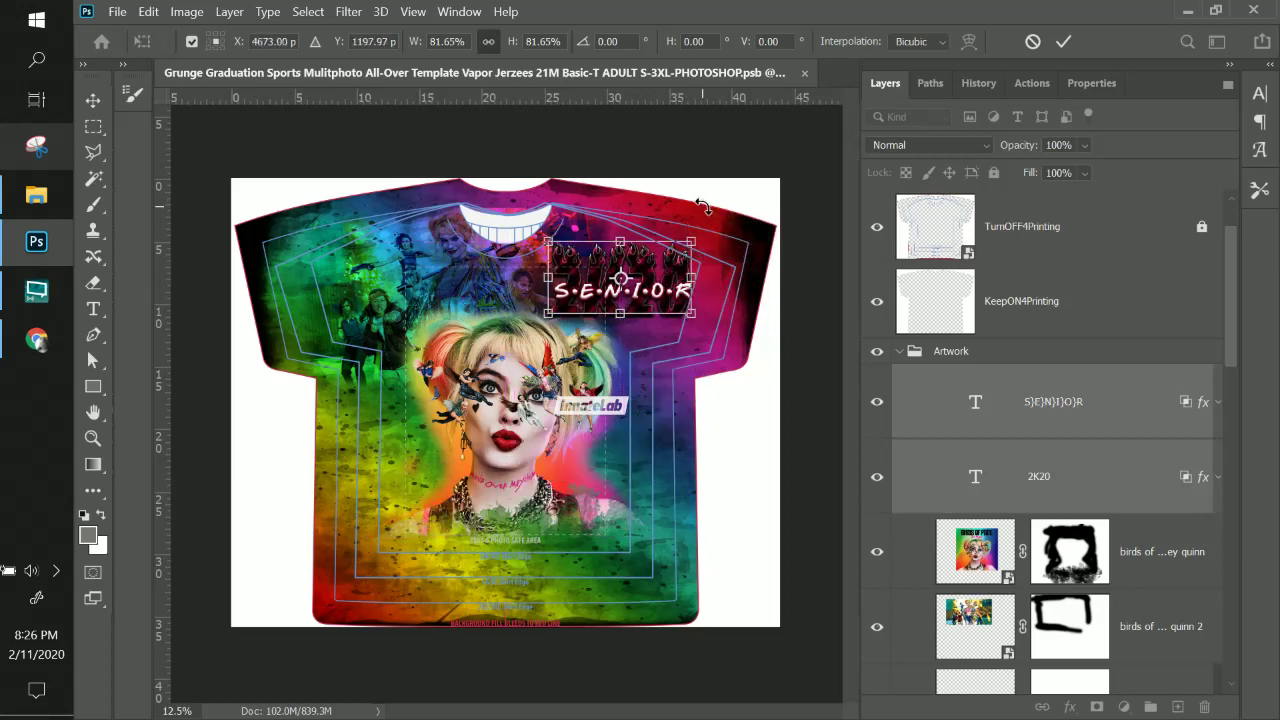
pyautogui.moveTo(704, 207); pyautogui.dragTo(720, 244)
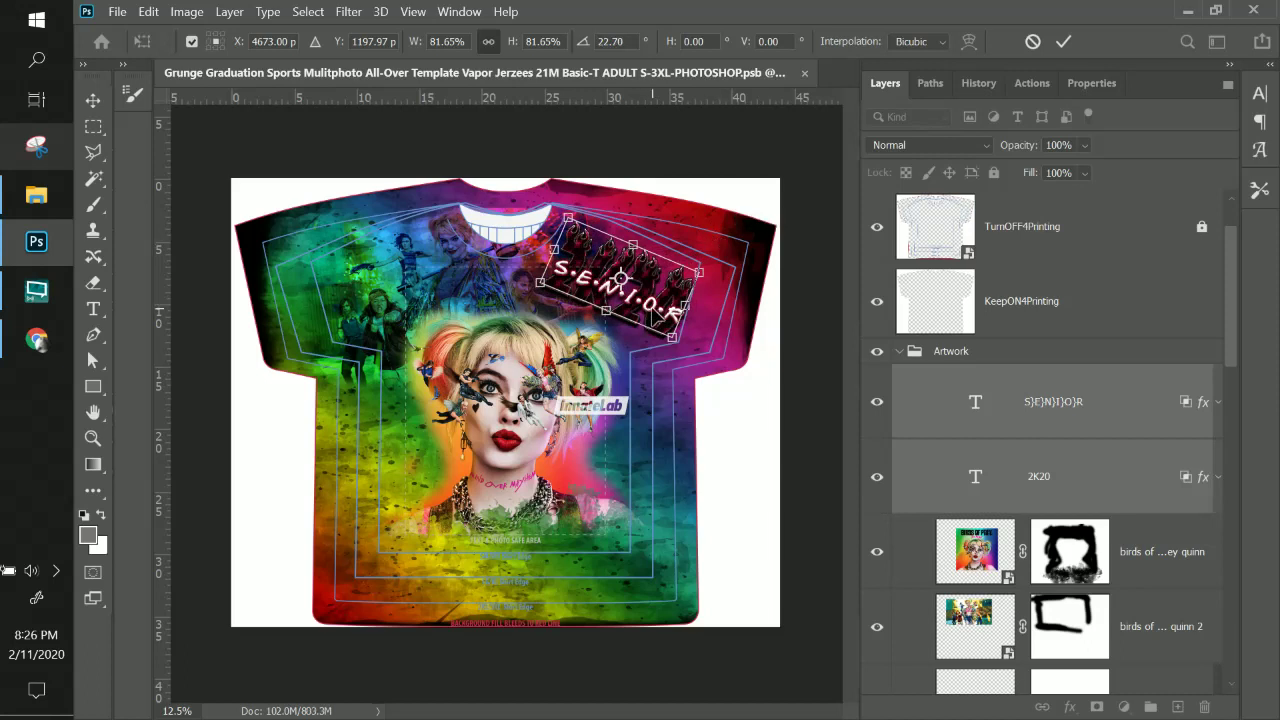
pyautogui.press('Return')
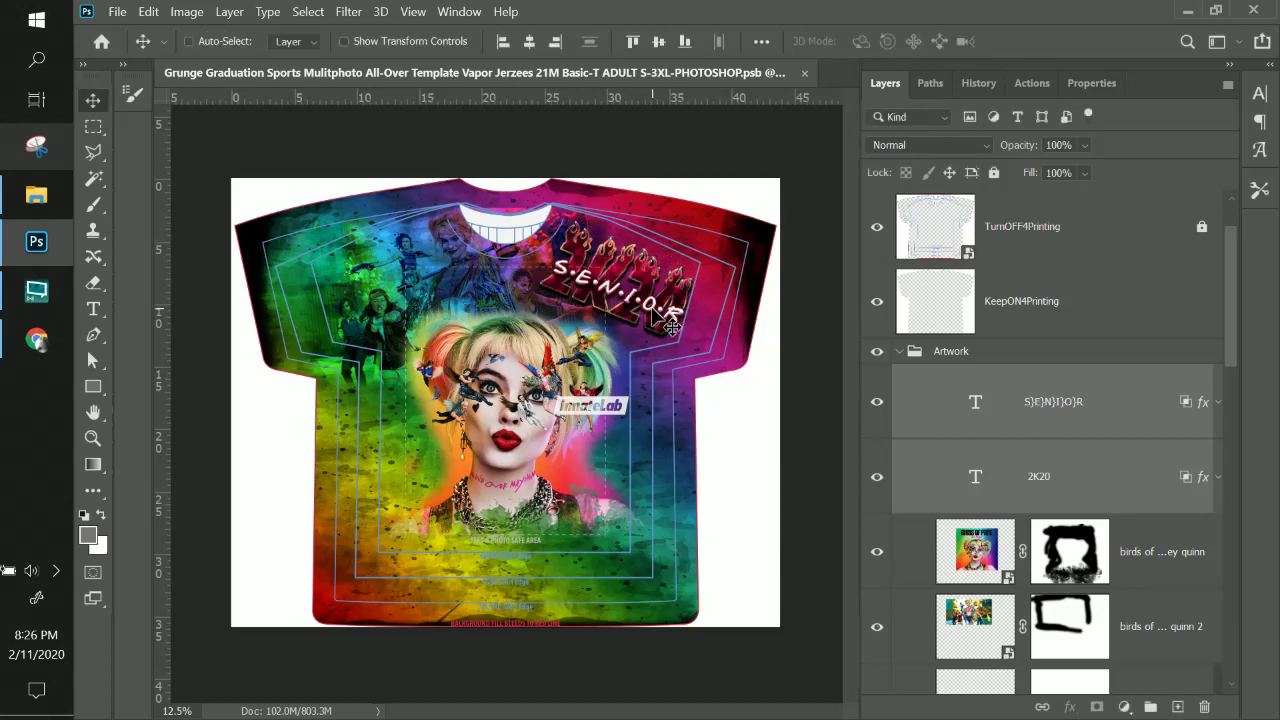
# Save a PSB copy of the document with "-harley quinn" appended to its file name, keeping Maximize Compatibility enabled.
pyautogui.click(117, 11)
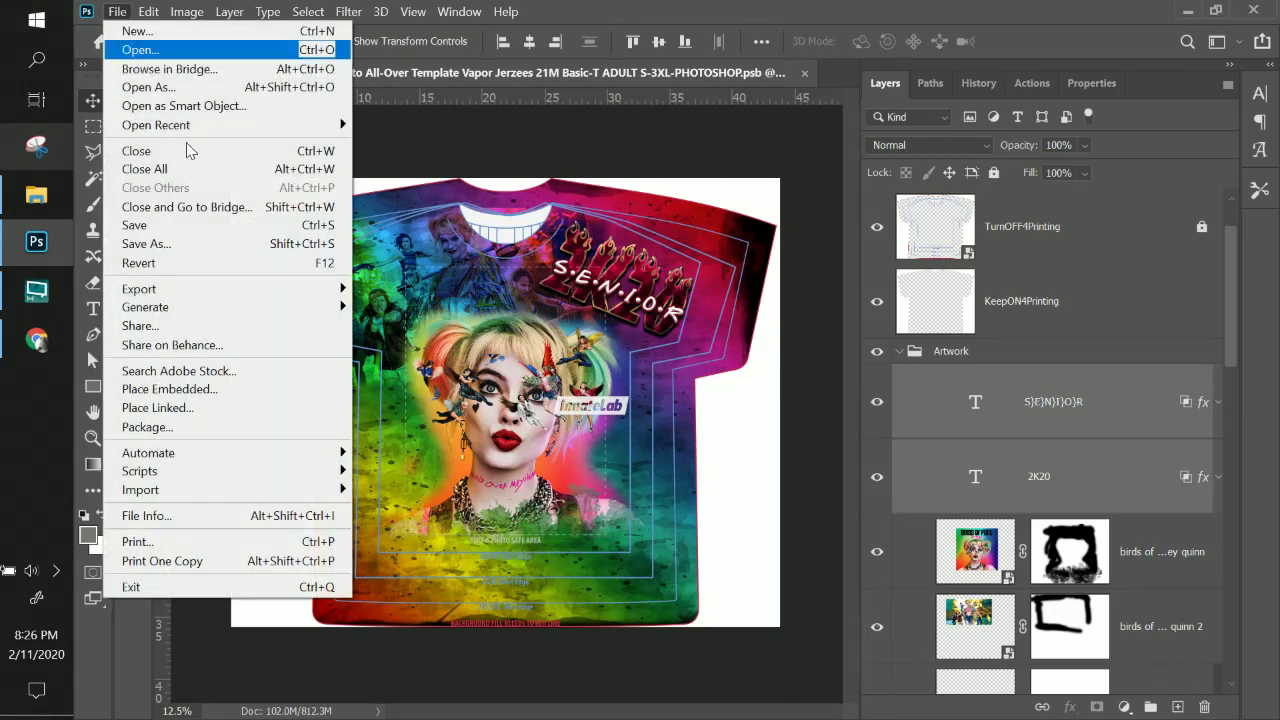
pyautogui.click(188, 243)
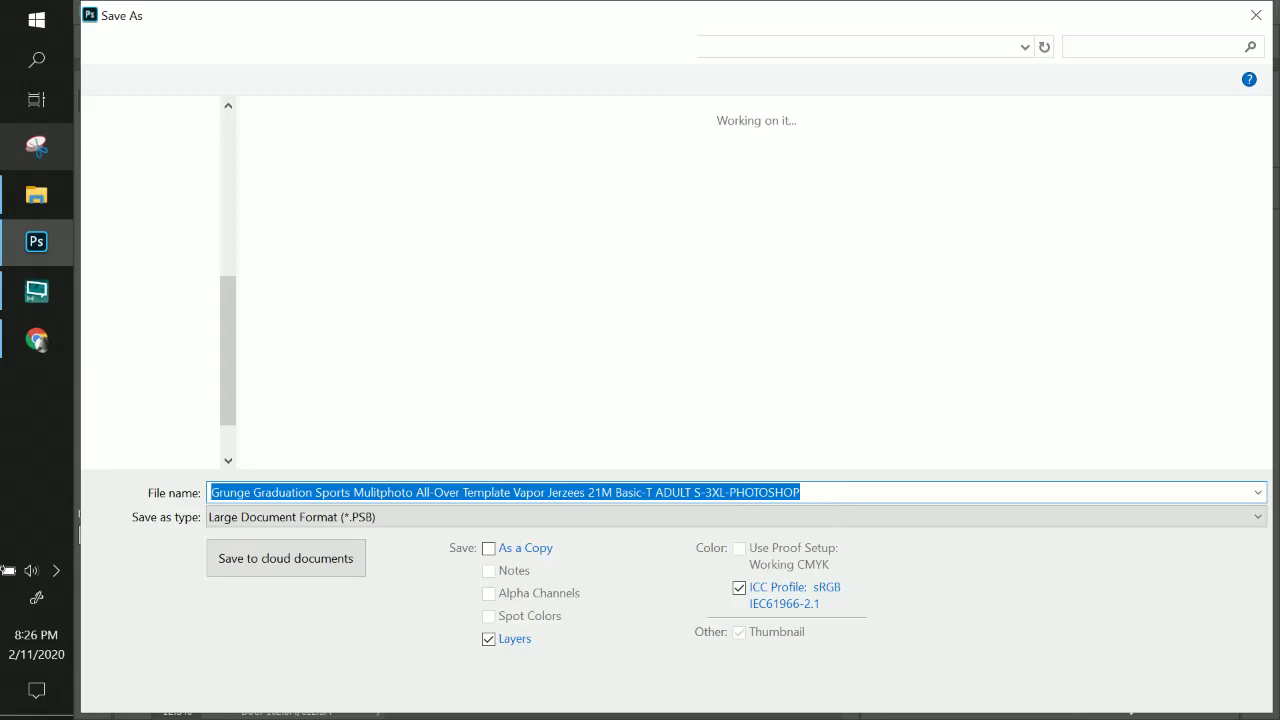
pyautogui.press('End')
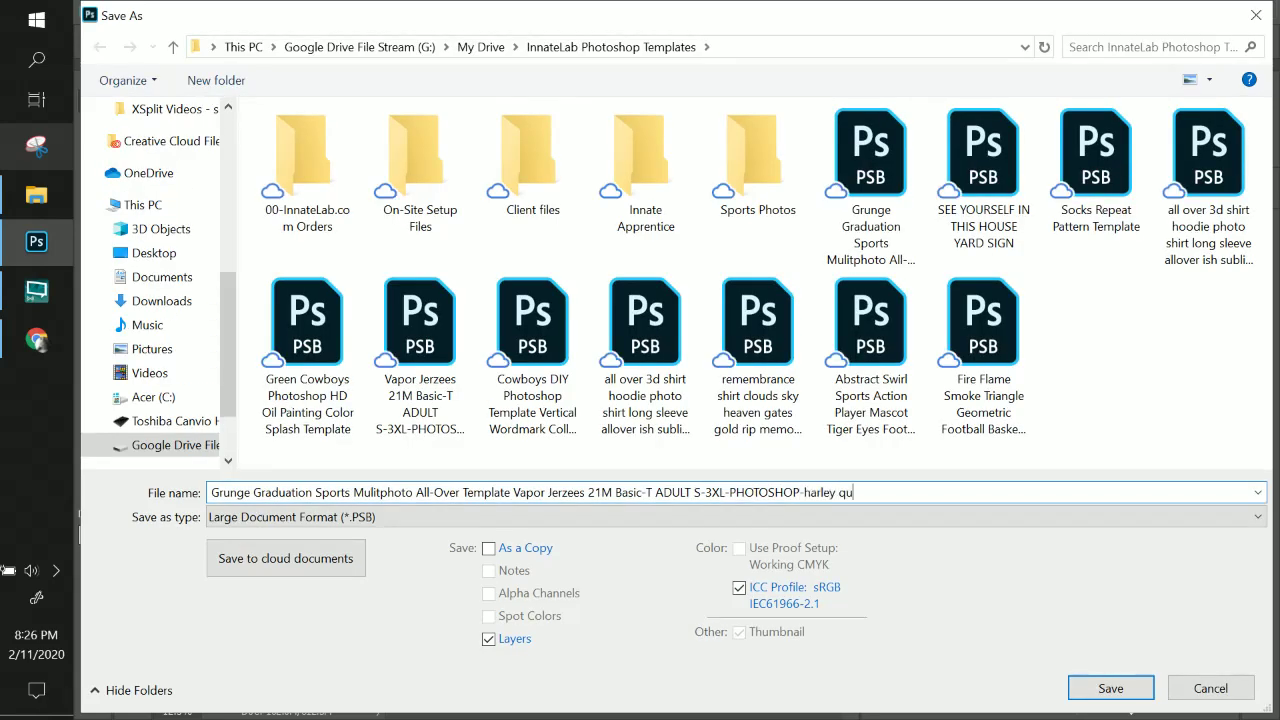
pyautogui.press('Return')
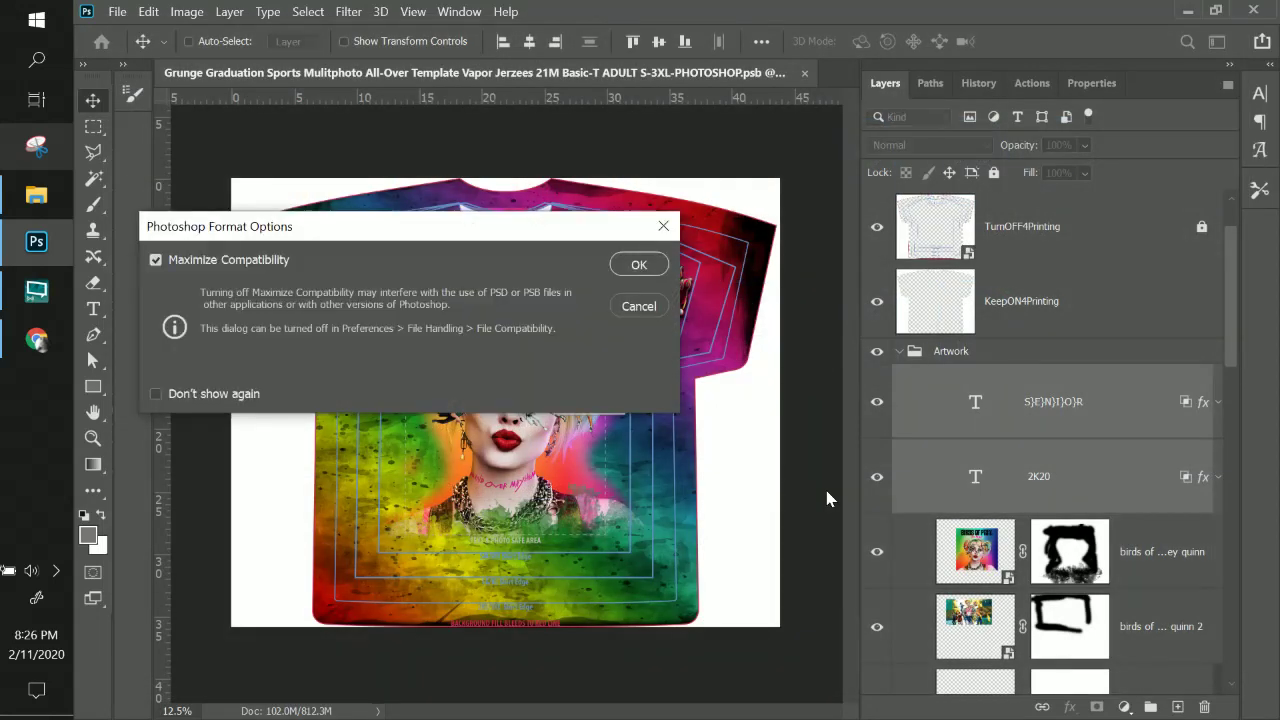
pyautogui.press('Return')
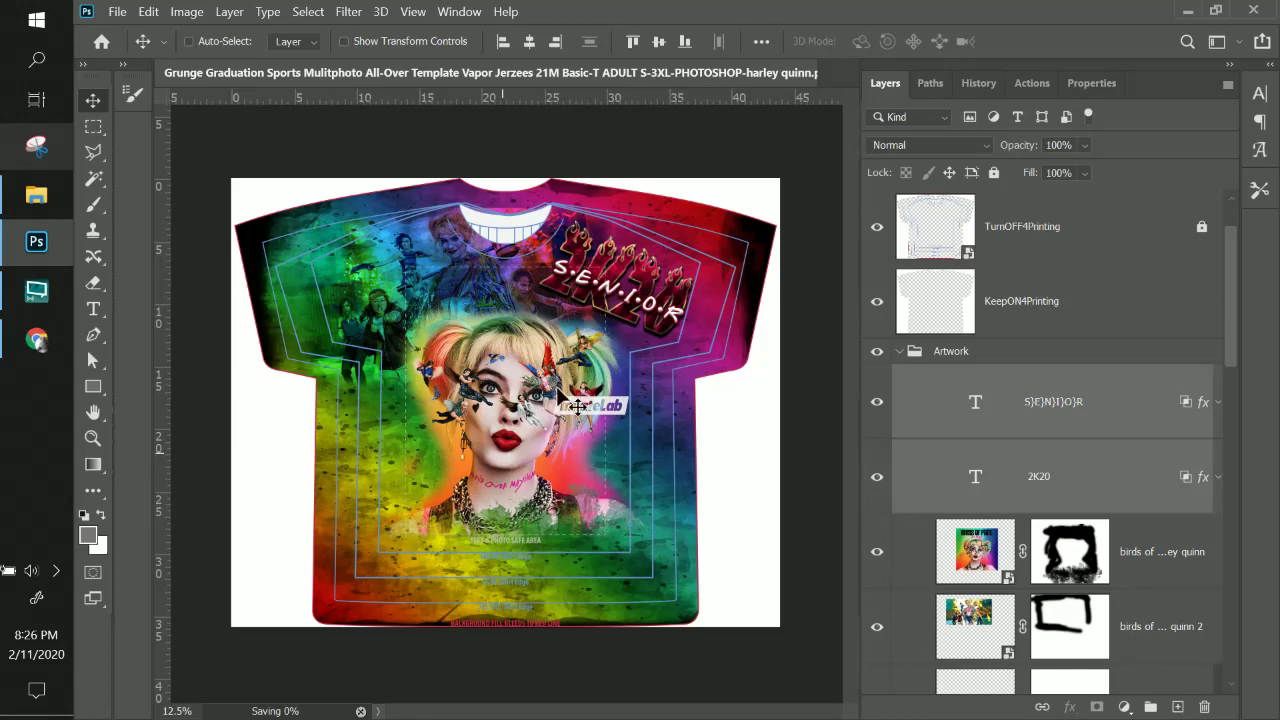
# Open the layer style of the 2K20 text layer alone and show its Color Overlay settings, keeping the text in view.
pyautogui.hotkey('ctrl', '+')
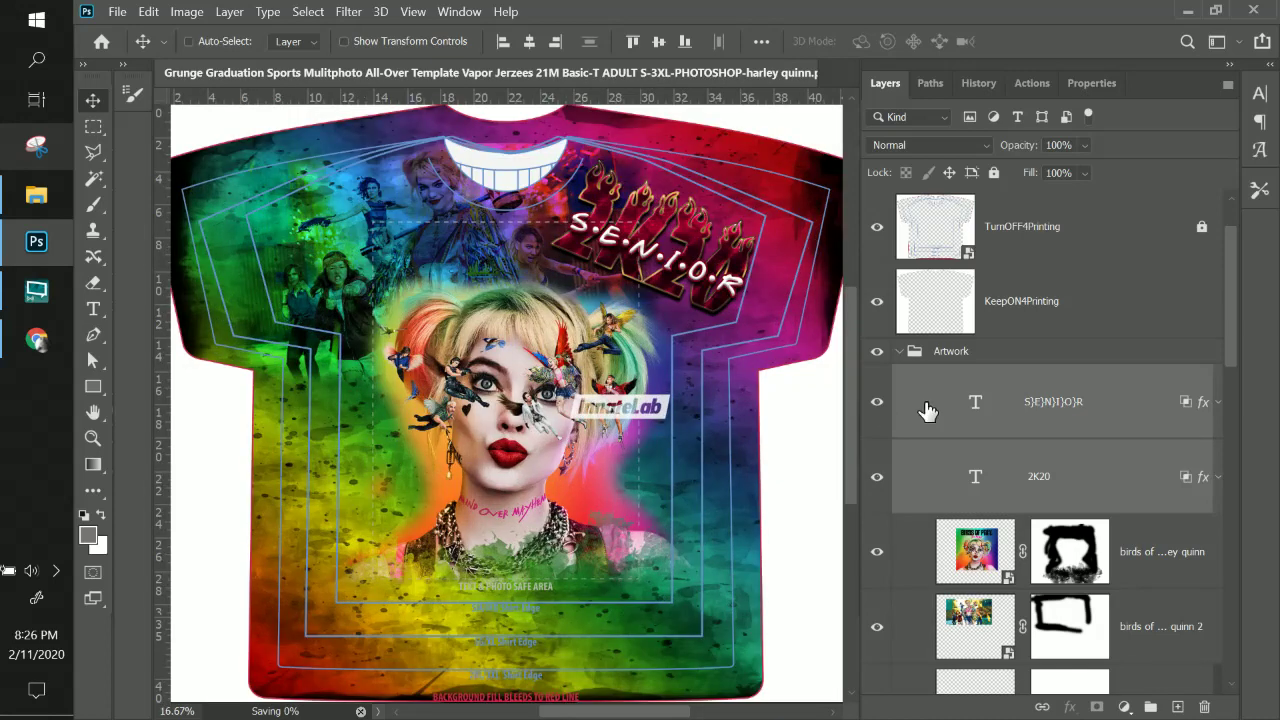
pyautogui.keyDown('ctrl'); pyautogui.click(986, 415); pyautogui.keyUp('ctrl')
pyautogui.click(980, 418)
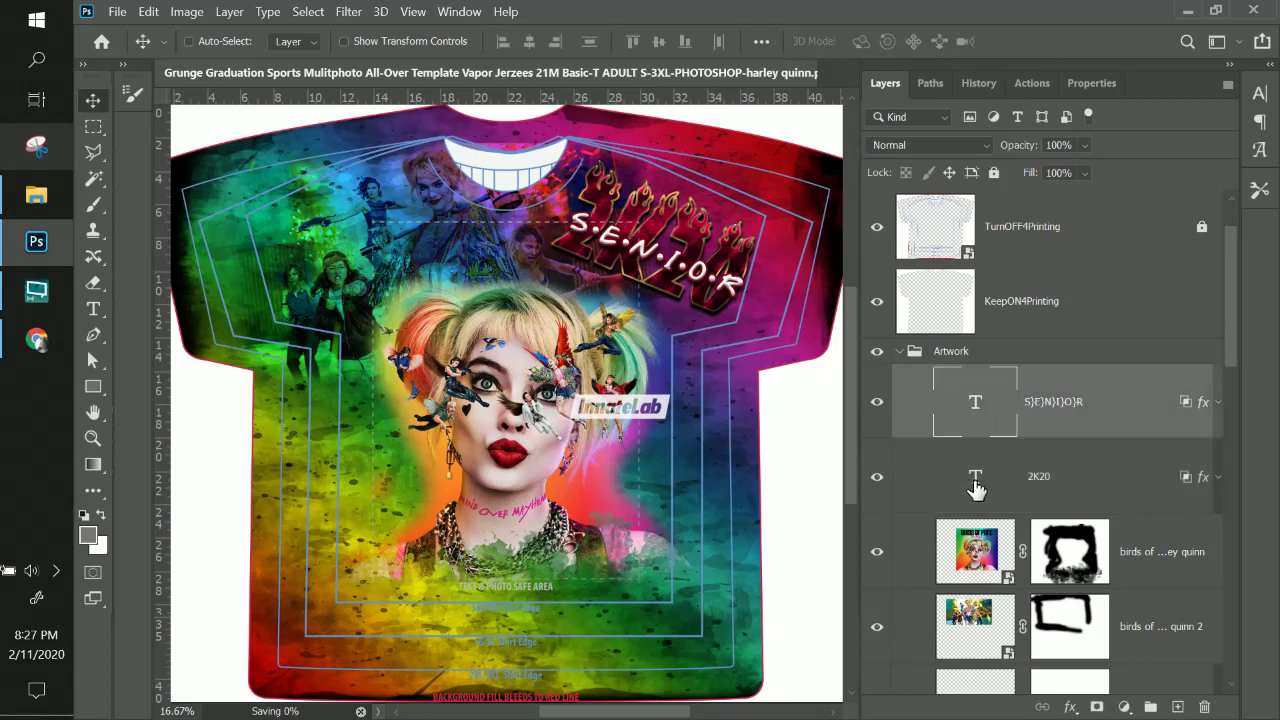
pyautogui.click(1206, 485)
pyautogui.doubleClick(1206, 485)
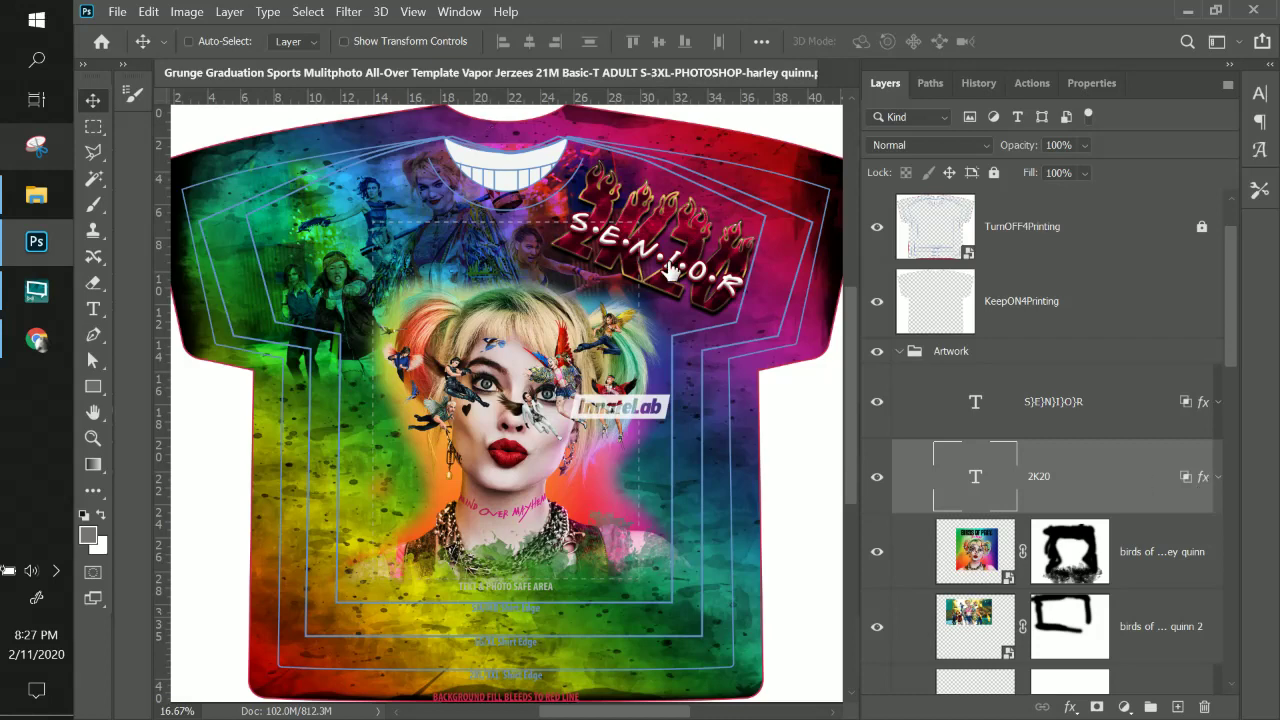
pyautogui.moveTo(692, 127); pyautogui.dragTo(879, 128)
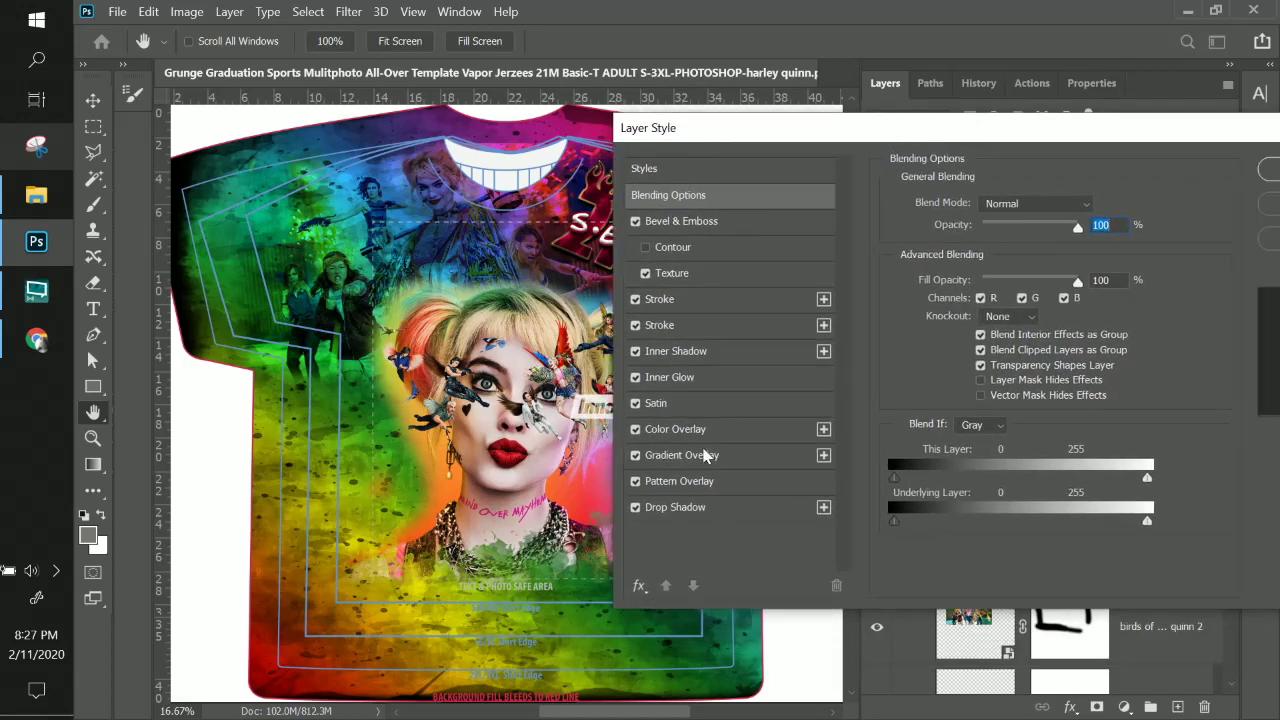
pyautogui.click(672, 432)
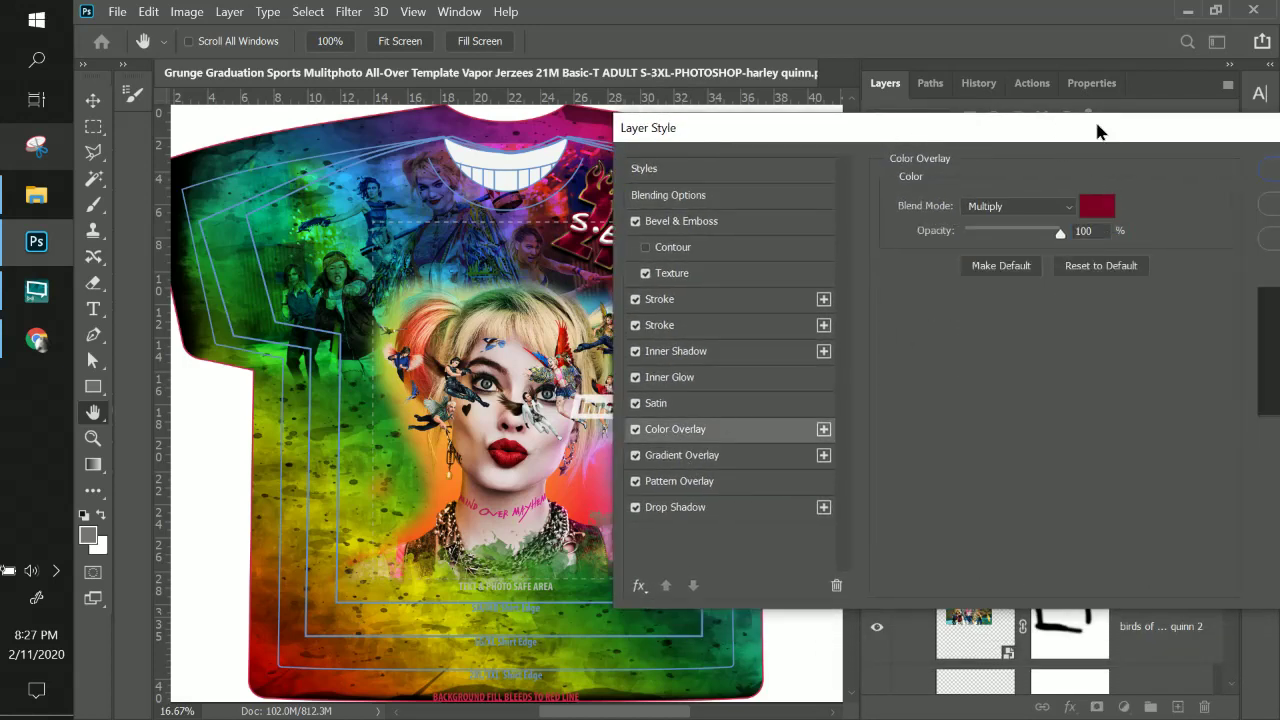
pyautogui.moveTo(1097, 131); pyautogui.dragTo(1020, 347)
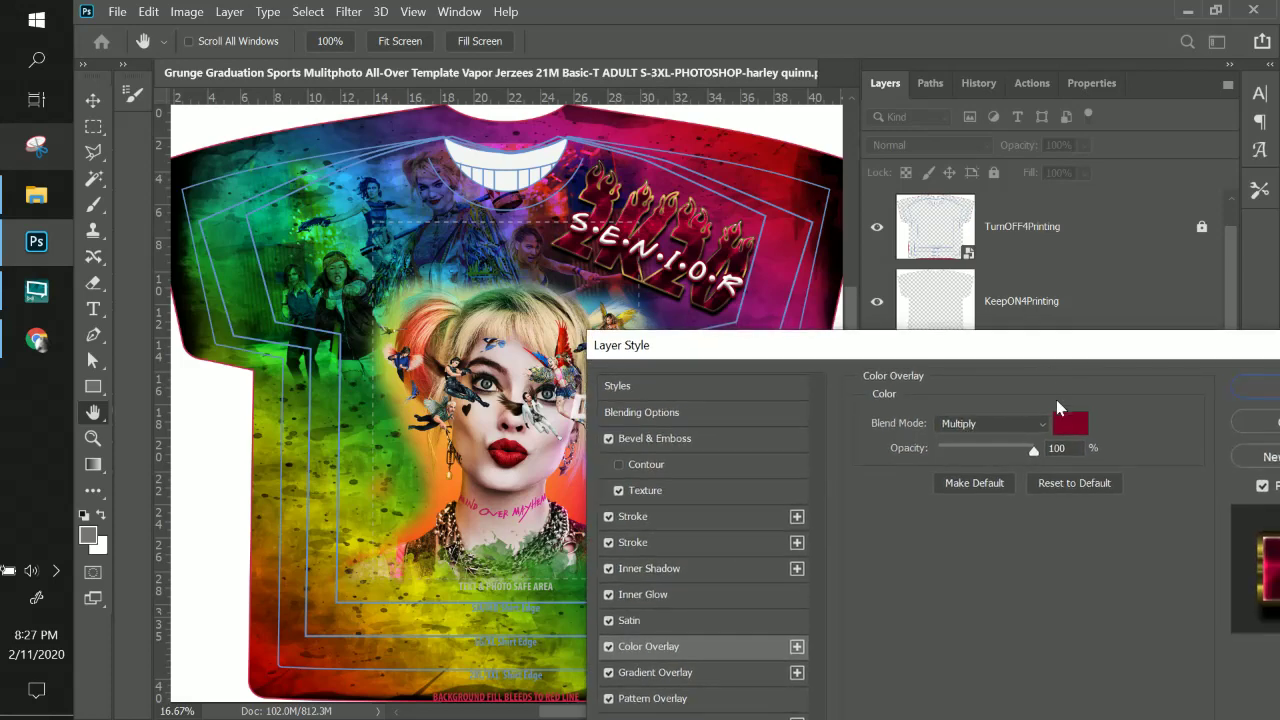
# Try yellow, orange and green sampled from the shirt as the 2K20 Color Overlay, and set it to blue 6490cb.
pyautogui.click(1069, 423)
pyautogui.moveTo(971, 237); pyautogui.dragTo(1042, 350)
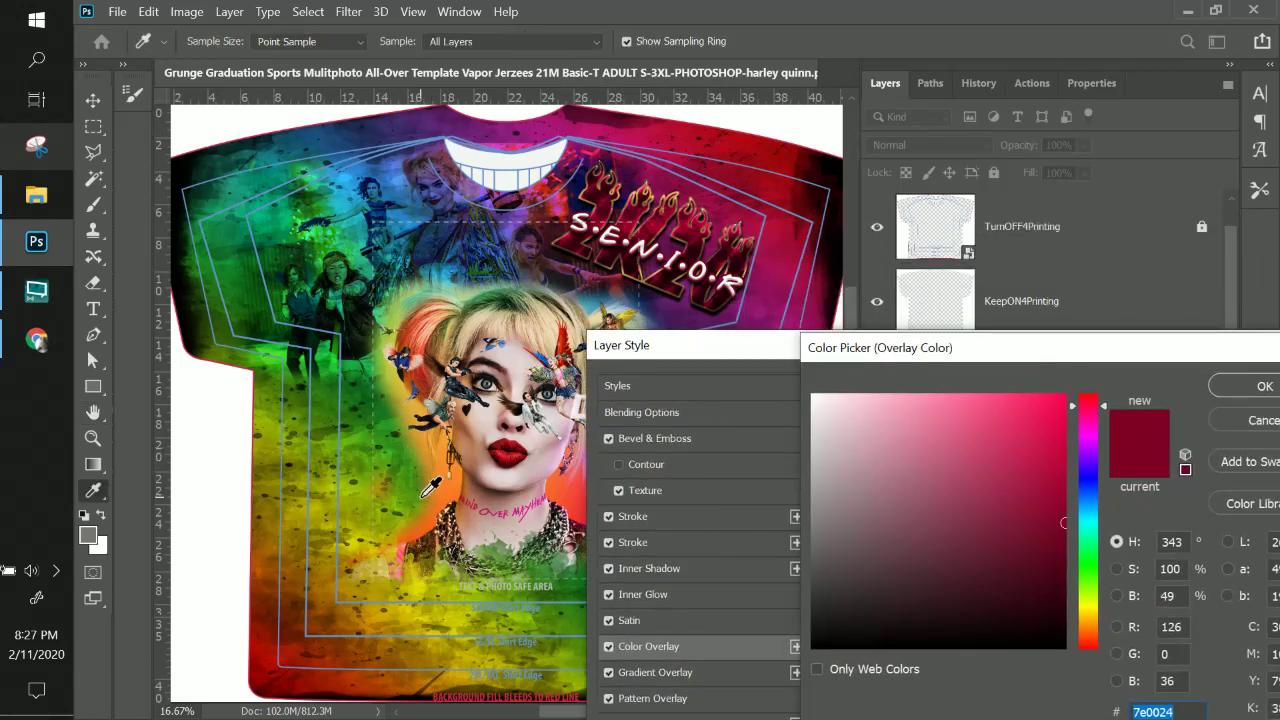
pyautogui.click(364, 546)
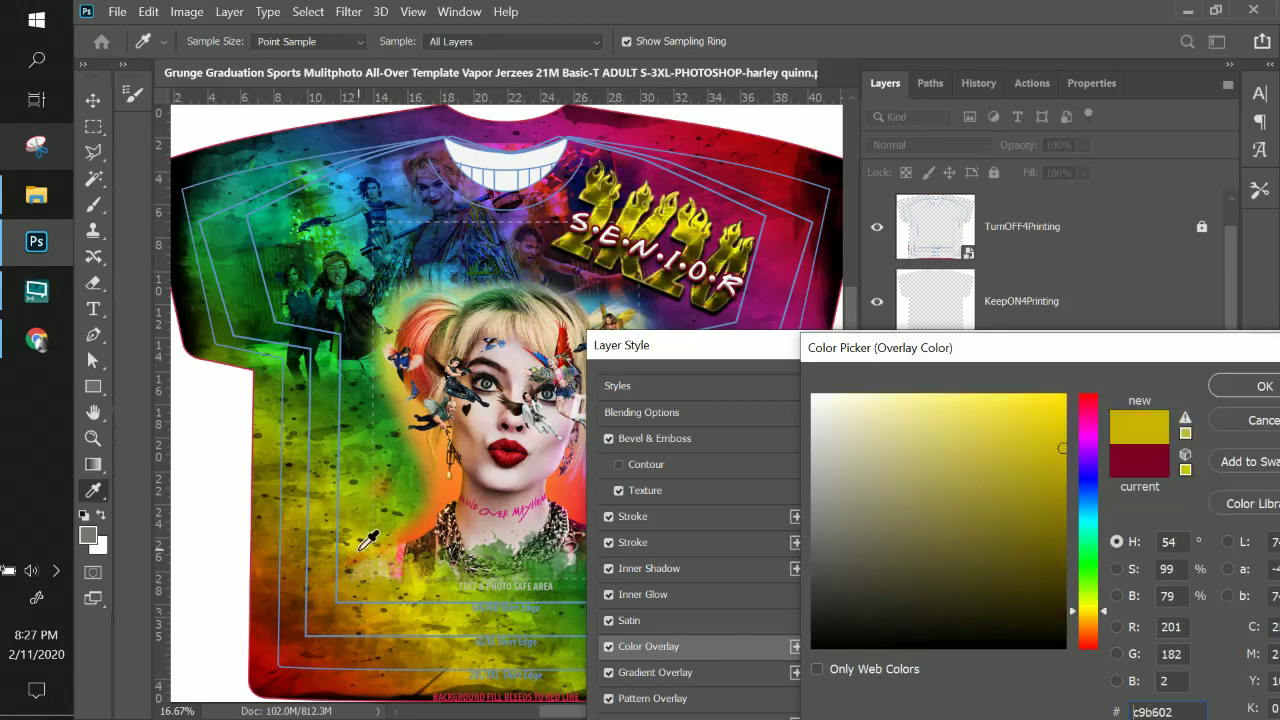
pyautogui.click(438, 490)
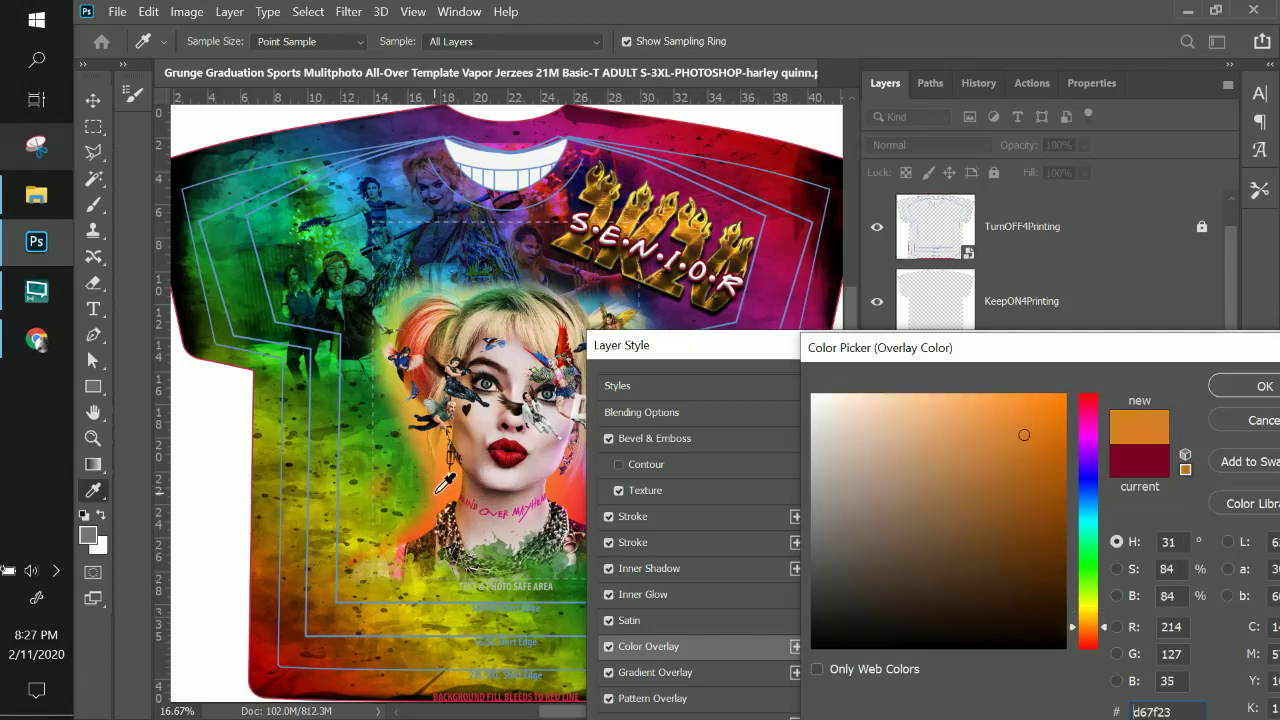
pyautogui.click(315, 256)
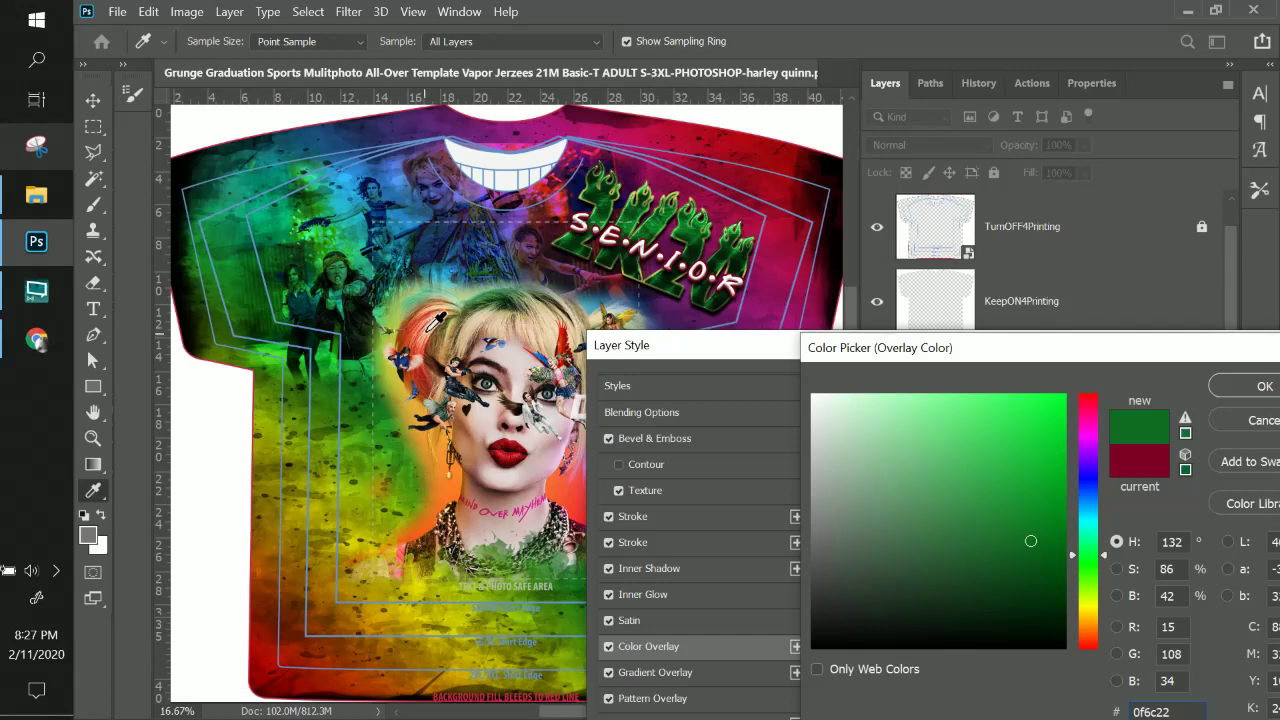
pyautogui.click(477, 309)
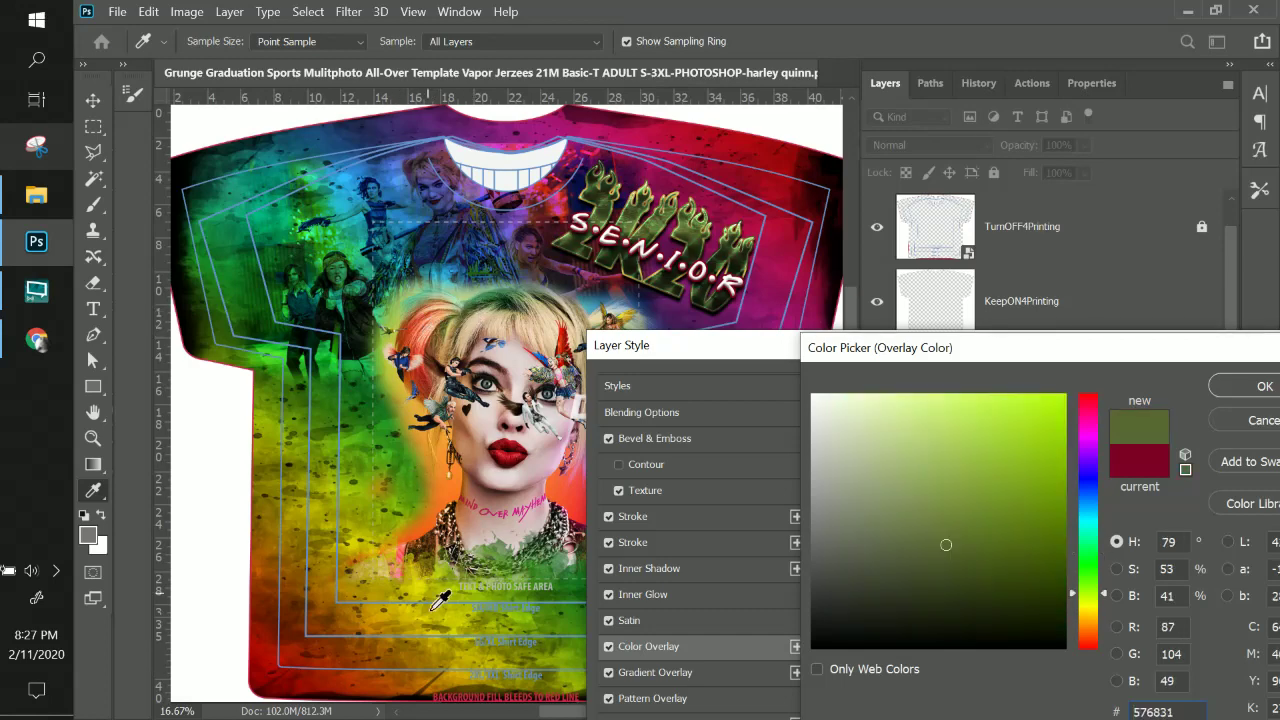
pyautogui.click(435, 645)
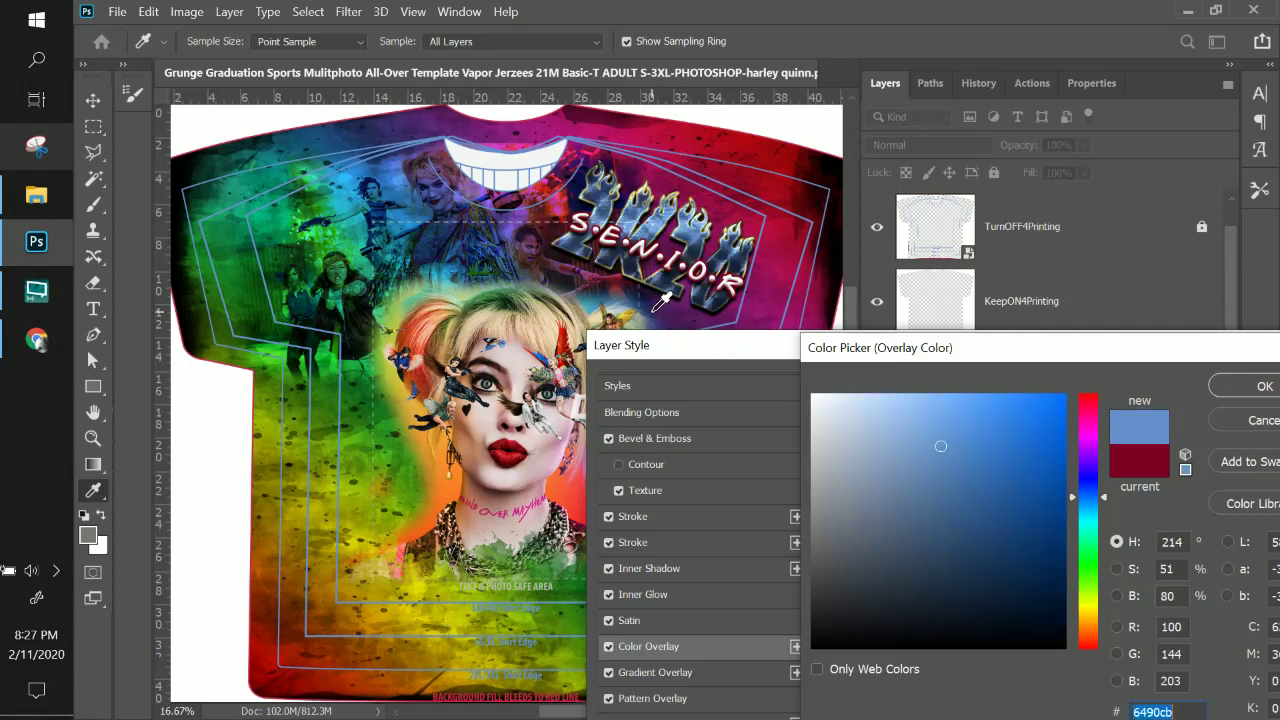
pyautogui.moveTo(870, 350); pyautogui.dragTo(723, 337)
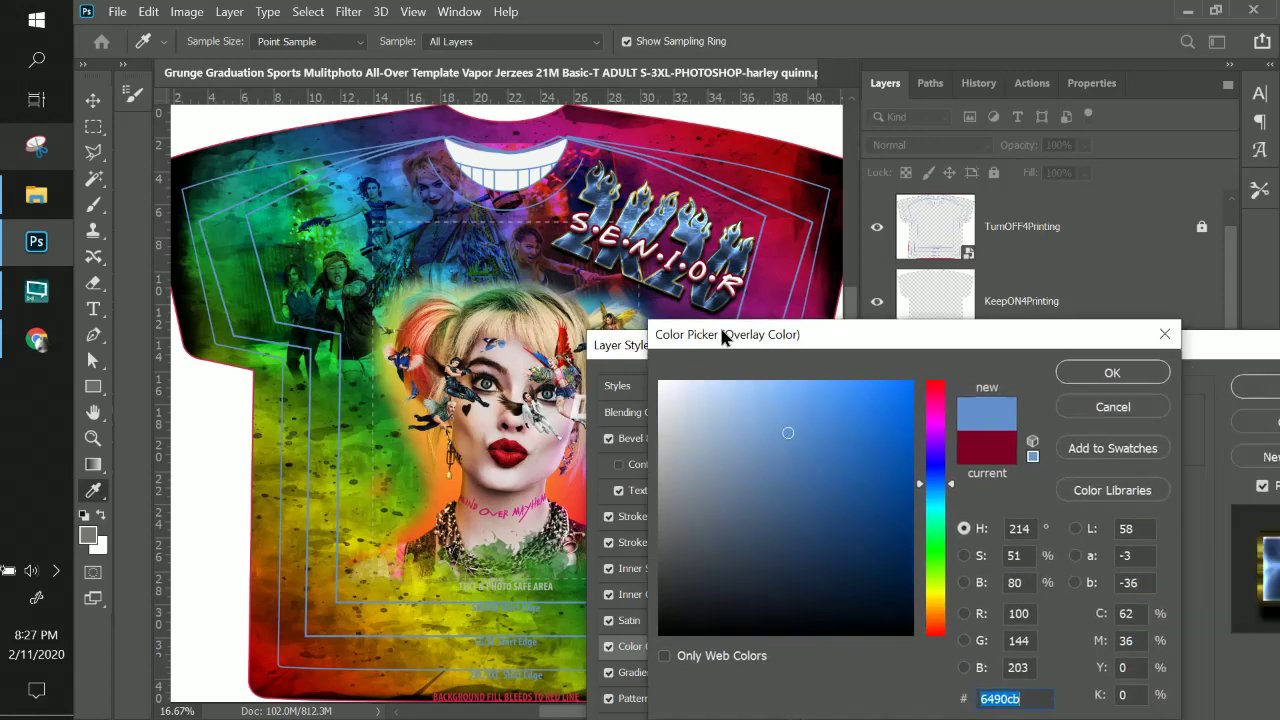
pyautogui.click(1072, 370)
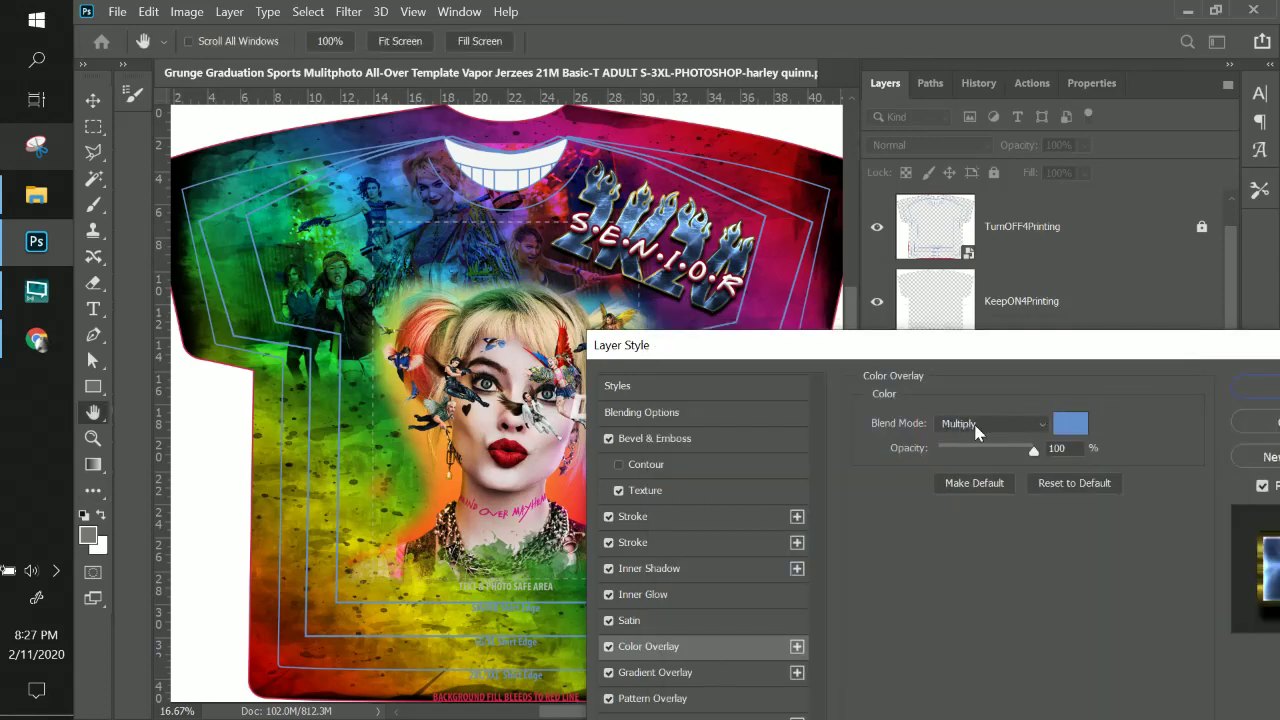
# Turn off the Color Overlay on 2K20 and add a second Gradient Overlay using the Red, Green preset.
pyautogui.click(609, 647)
pyautogui.click(797, 673)
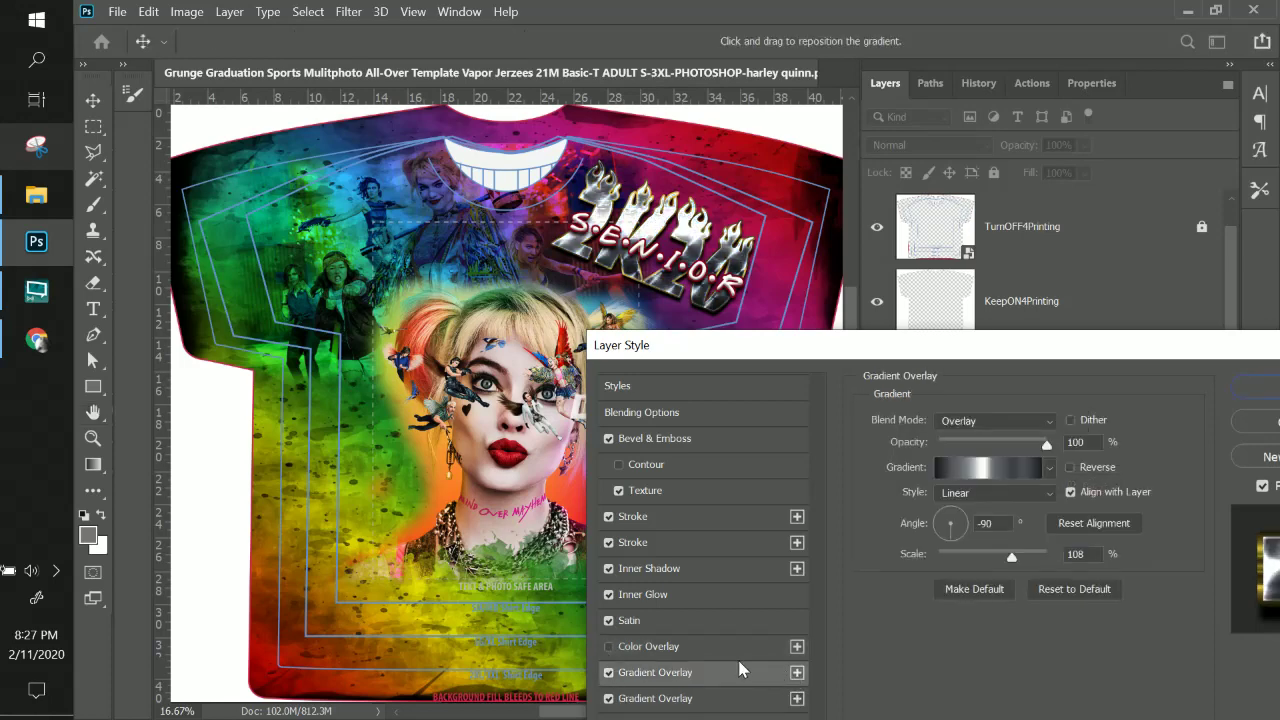
pyautogui.click(975, 470)
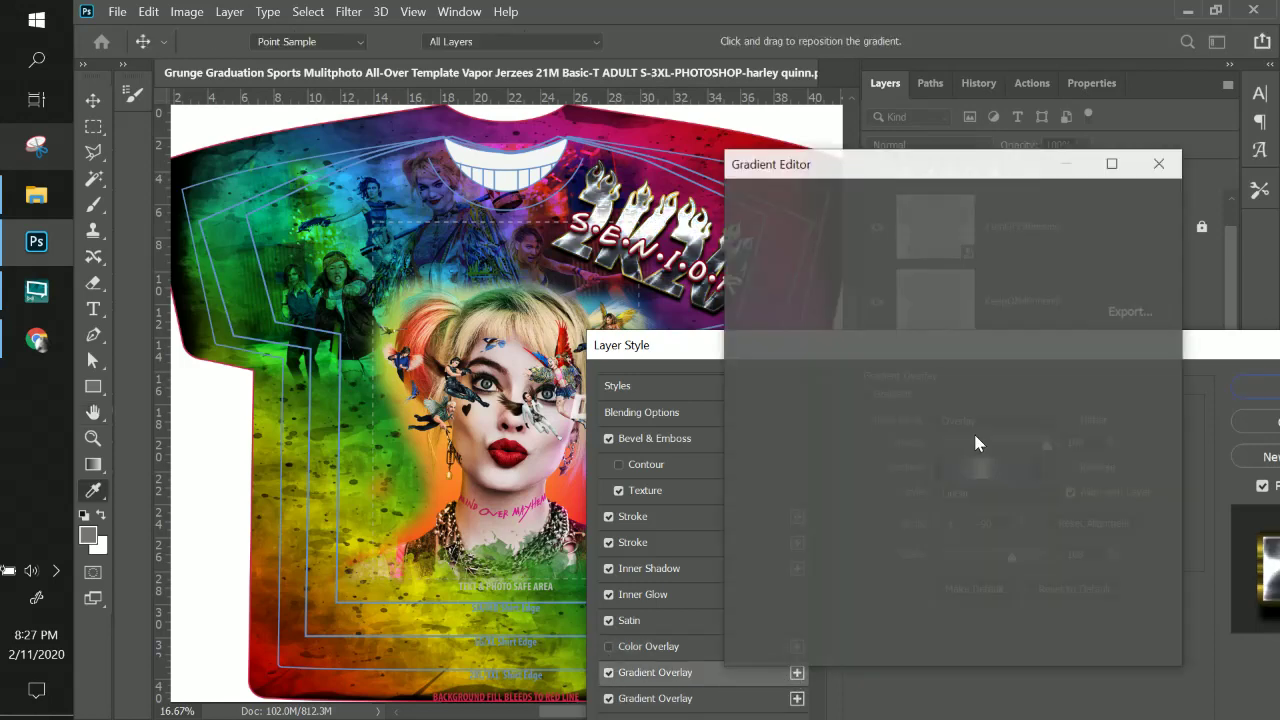
pyautogui.click(887, 258)
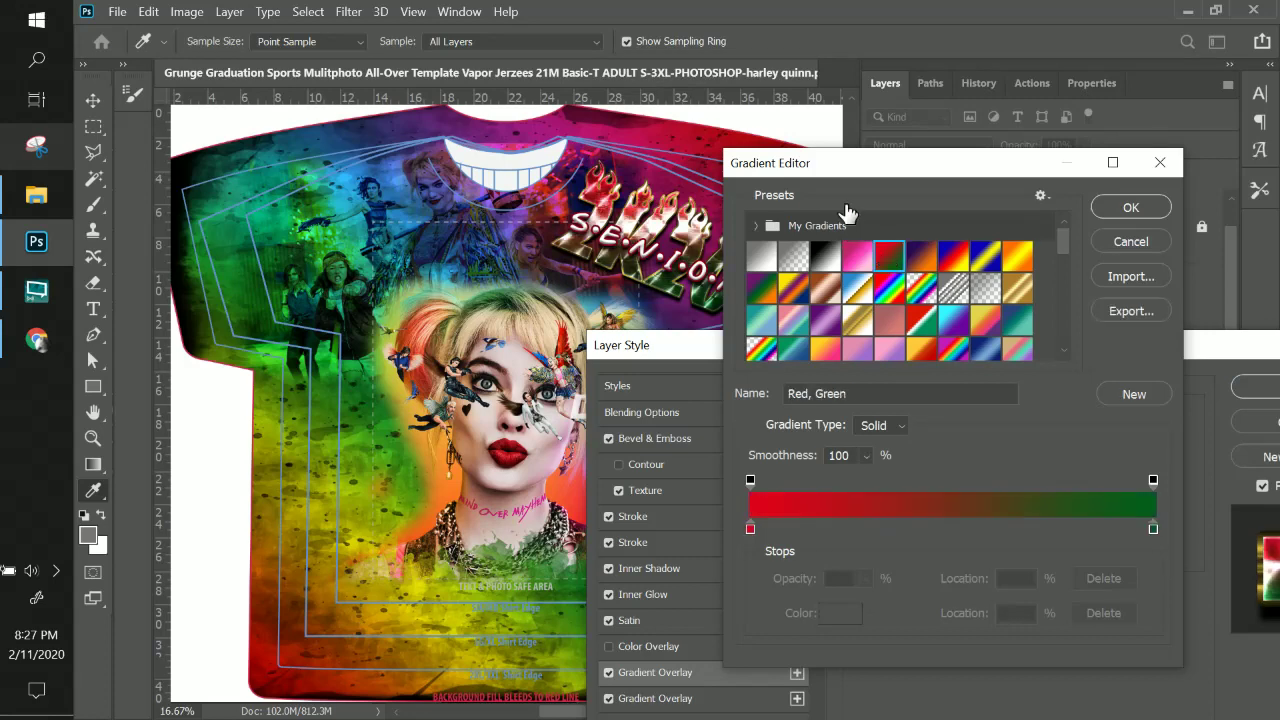
# Recolour the gradient from a sampled green to blue 2682c4 with the end stop at 68%, and set its blend mode to Multiply.
pyautogui.click(751, 529)
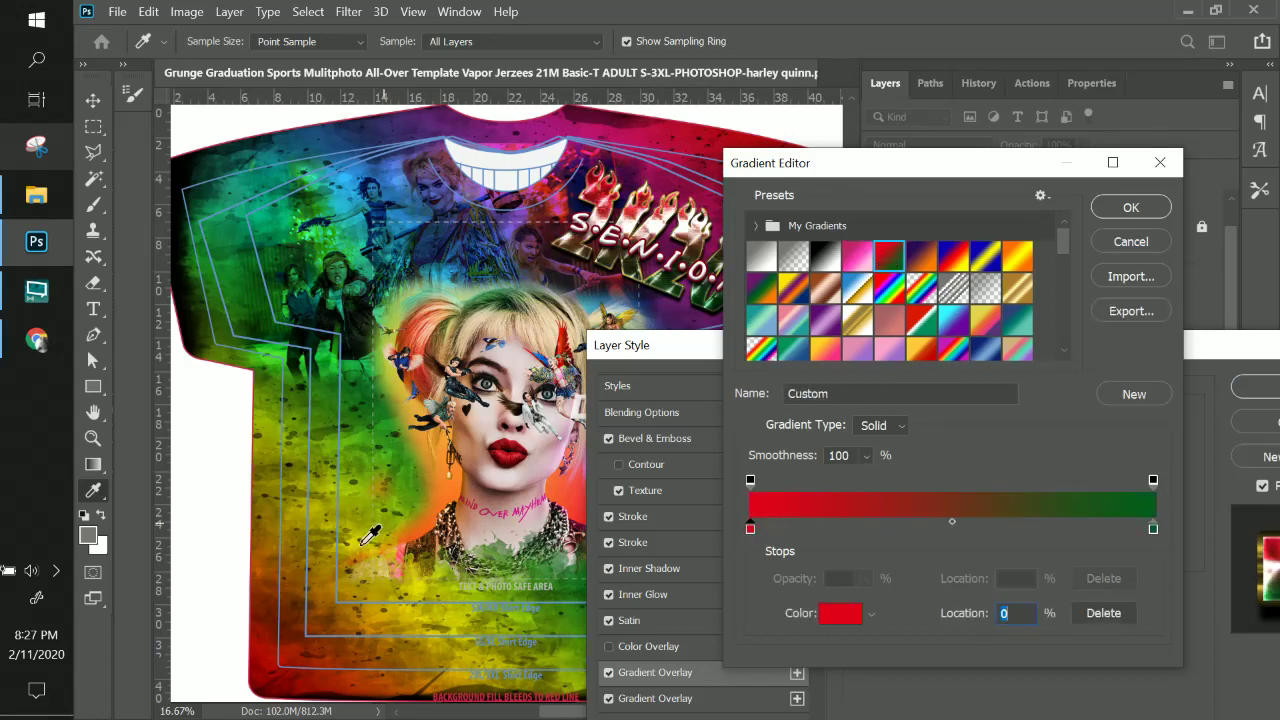
pyautogui.click(410, 475)
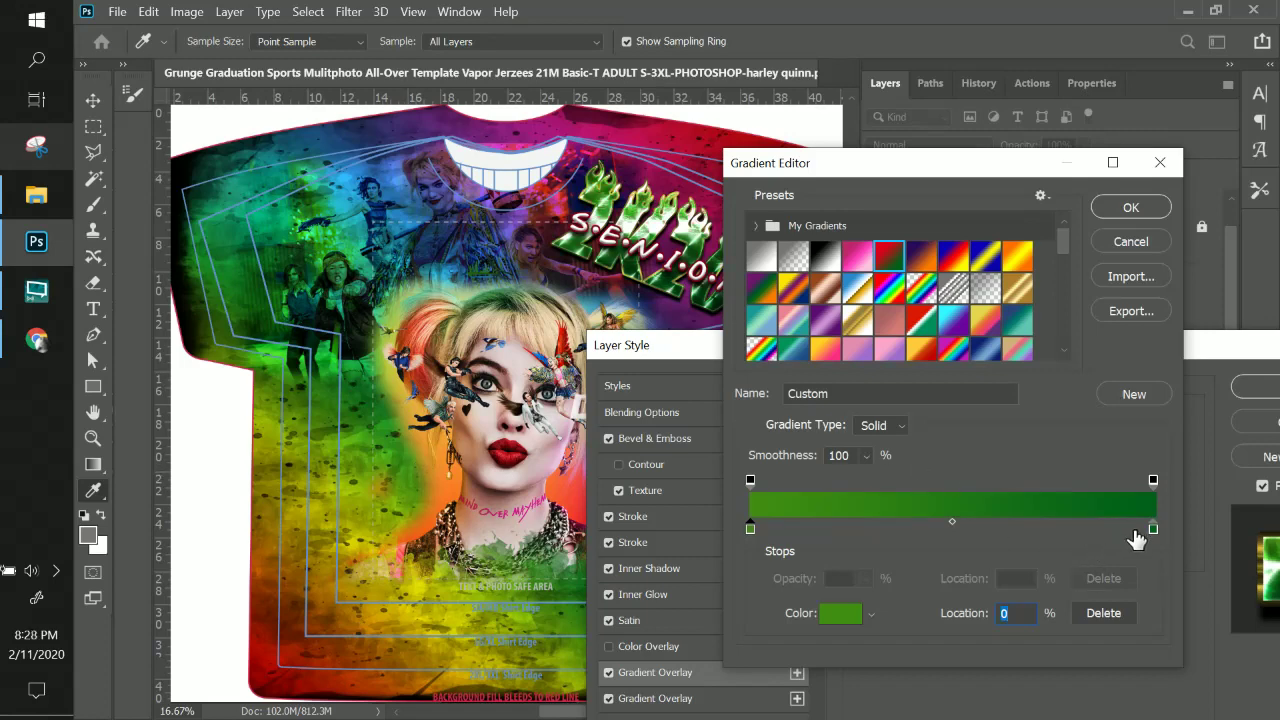
pyautogui.moveTo(1153, 535); pyautogui.dragTo(1026, 534)
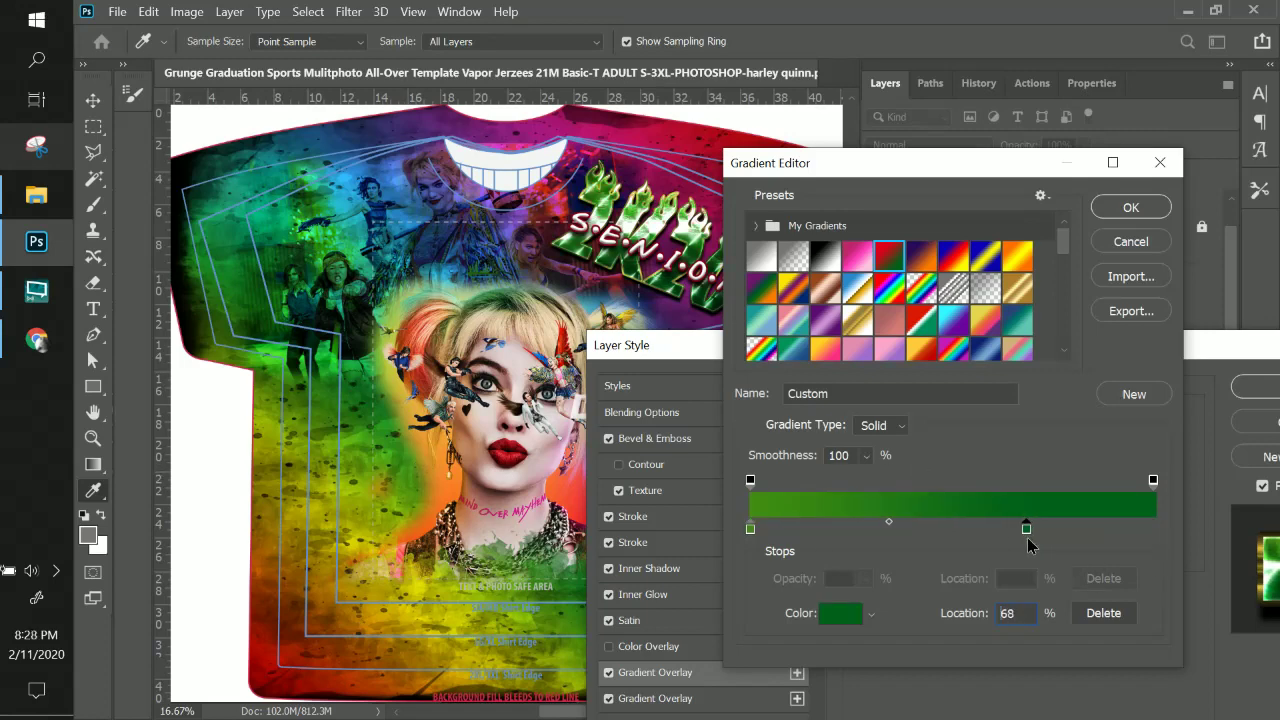
pyautogui.click(828, 620)
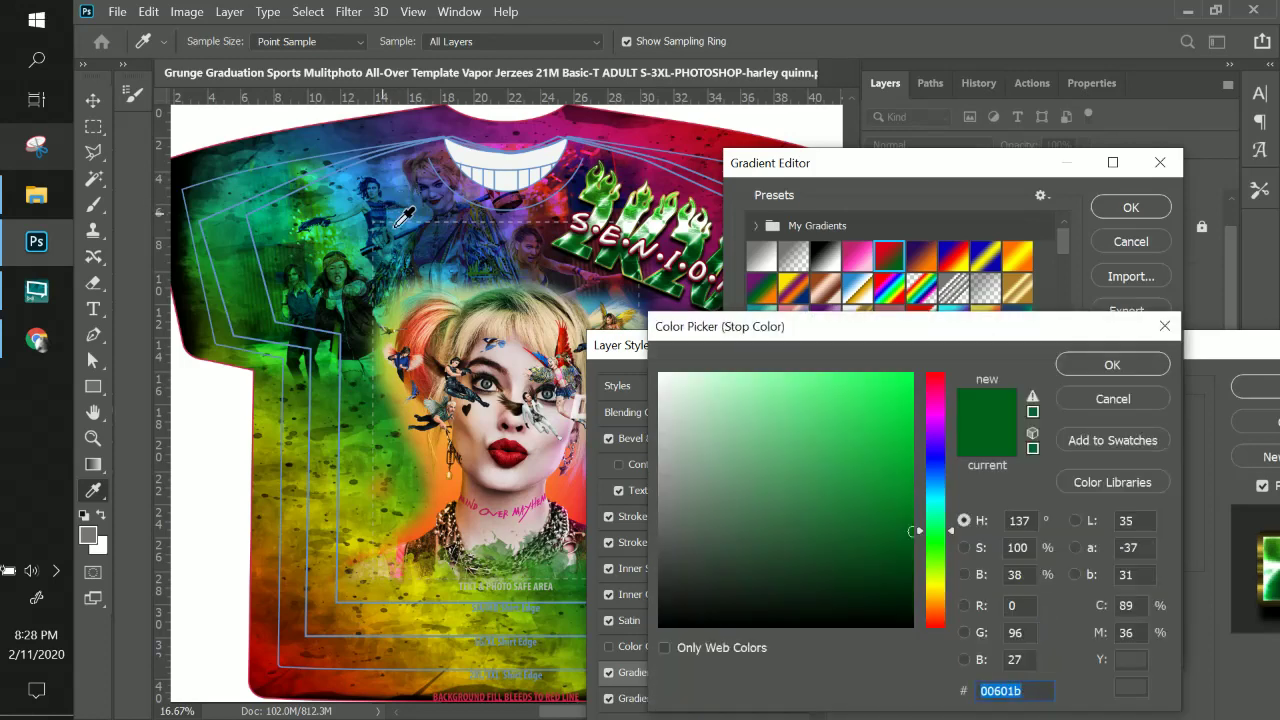
pyautogui.click(407, 215)
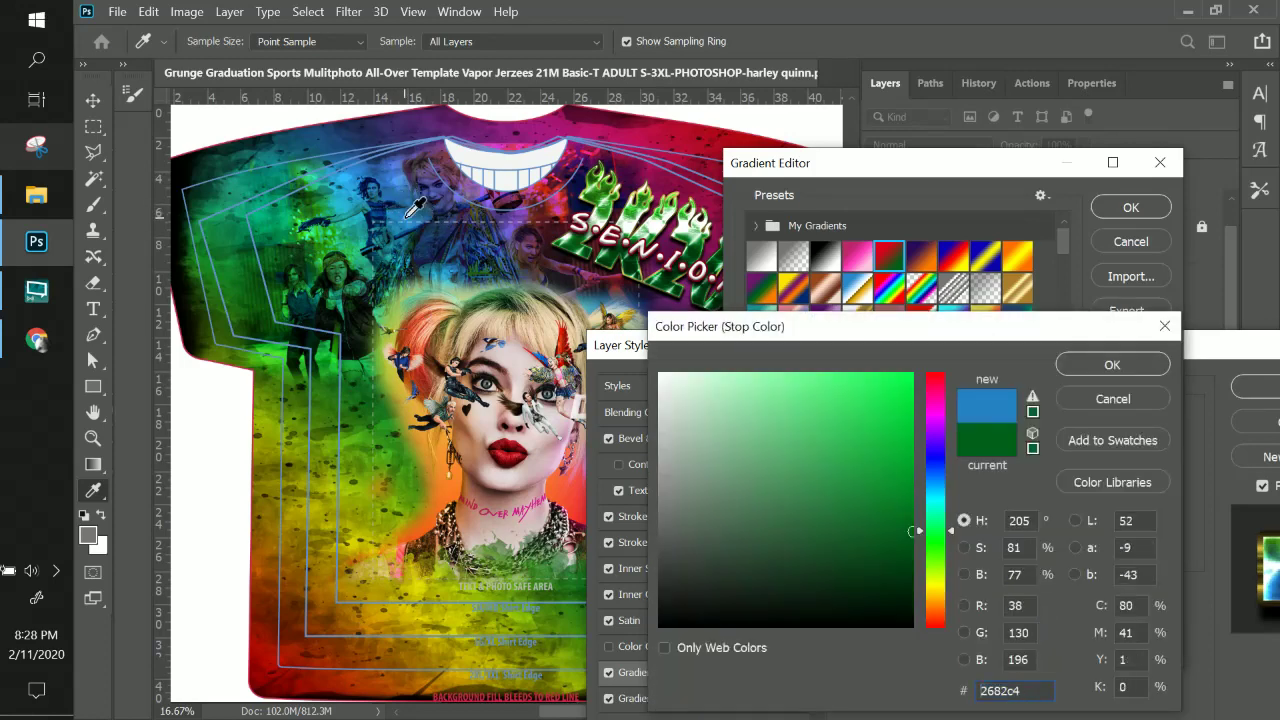
pyautogui.click(1088, 364)
pyautogui.click(1122, 214)
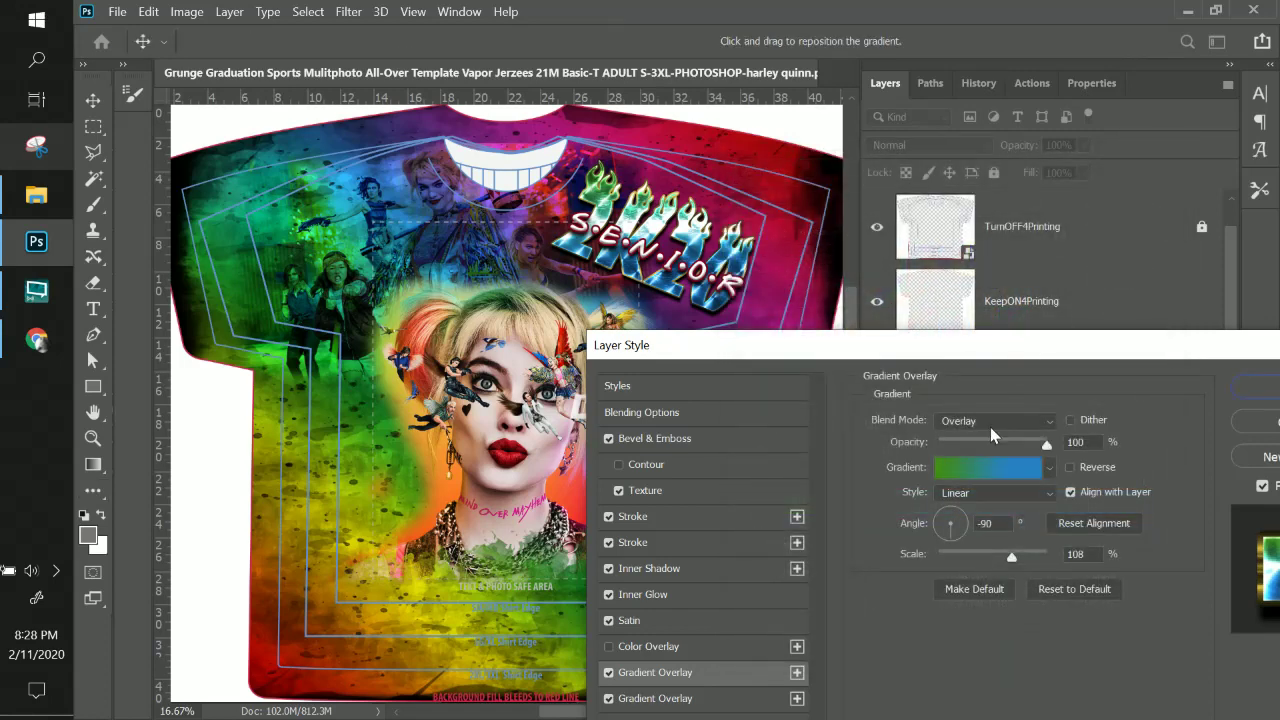
pyautogui.click(990, 422)
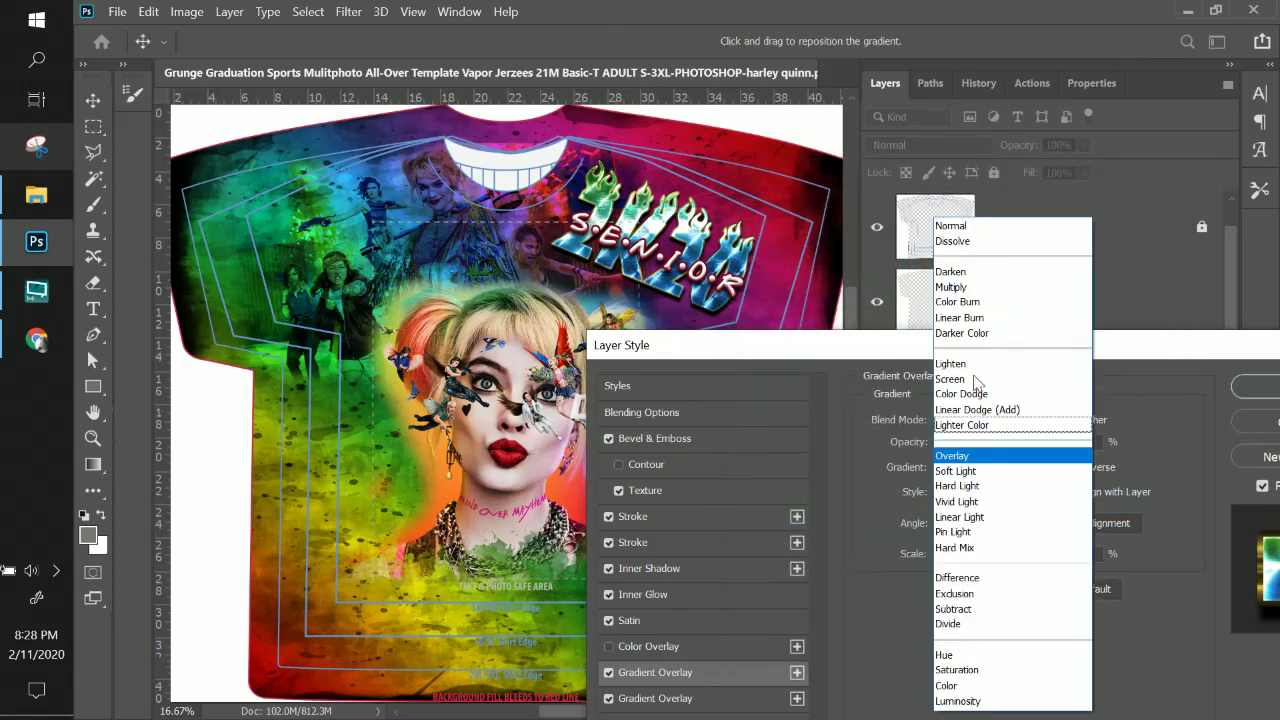
pyautogui.click(969, 288)
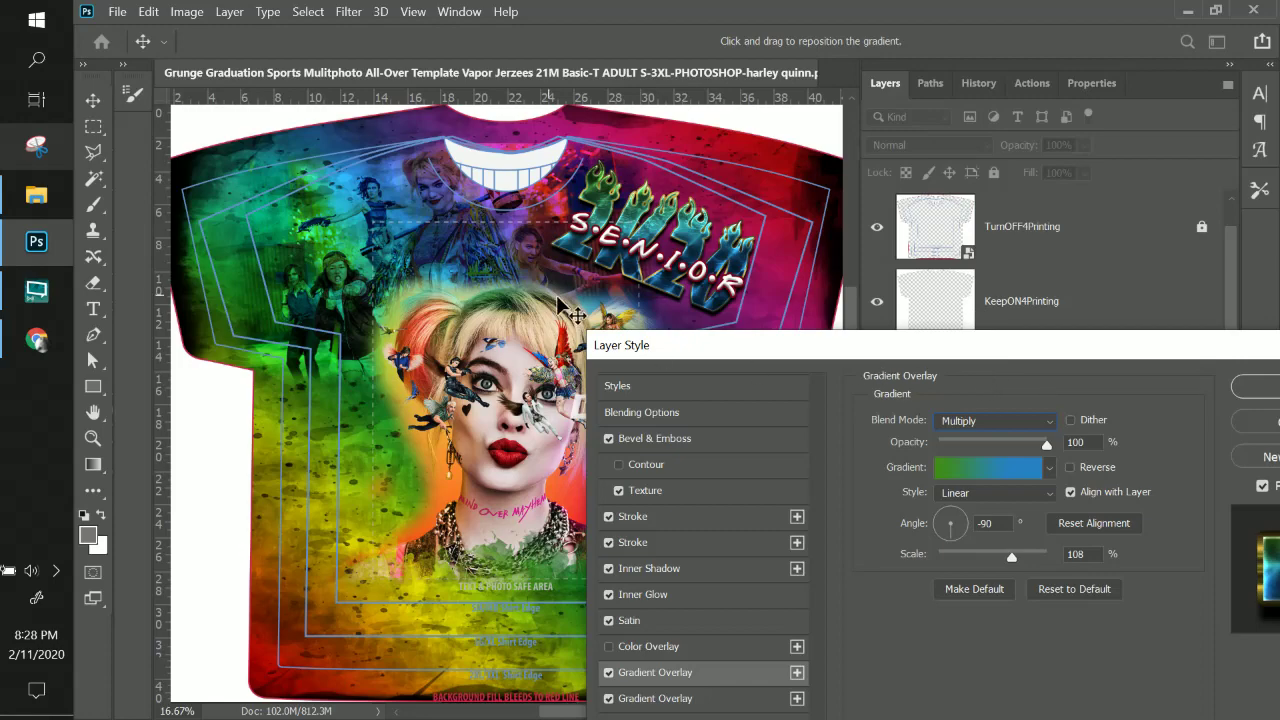
# Recolour the first Stroke effect of the 2K20 text with purple 5a2874 sampled from the shirt artwork.
pyautogui.moveTo(886, 347); pyautogui.dragTo(970, 203)
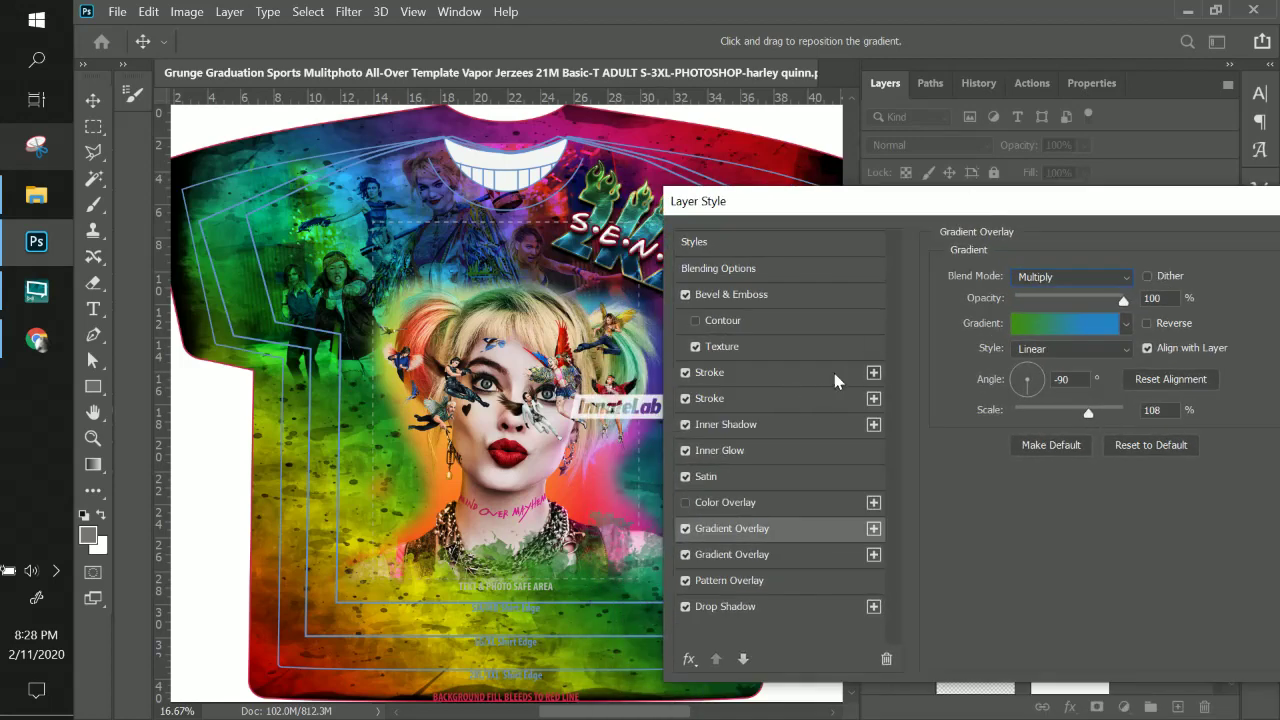
pyautogui.click(687, 375)
pyautogui.click(686, 373)
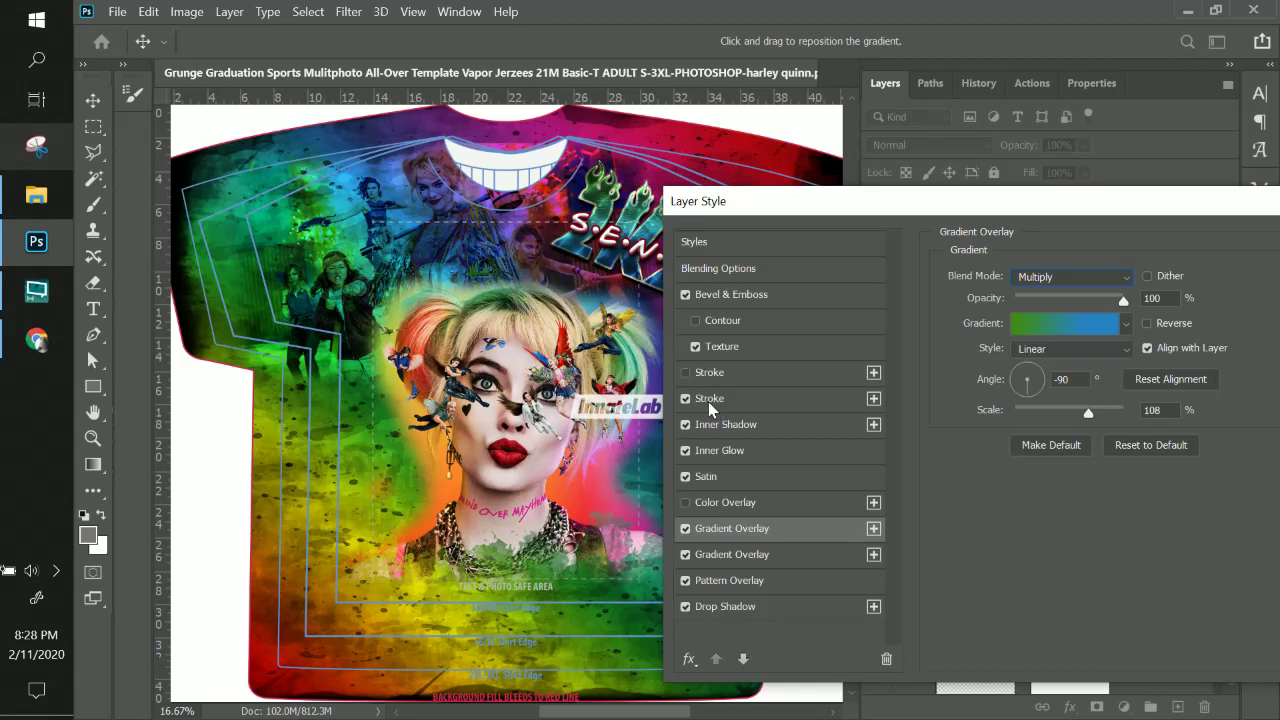
pyautogui.click(712, 374)
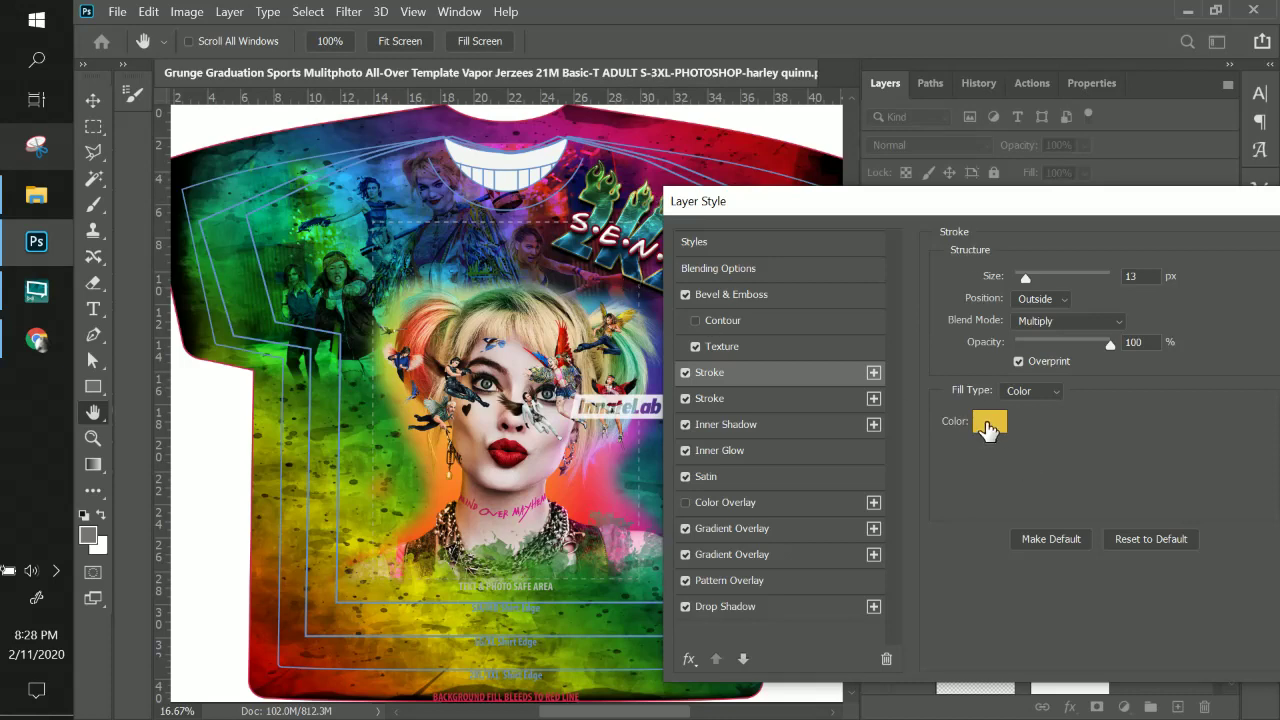
pyautogui.click(988, 430)
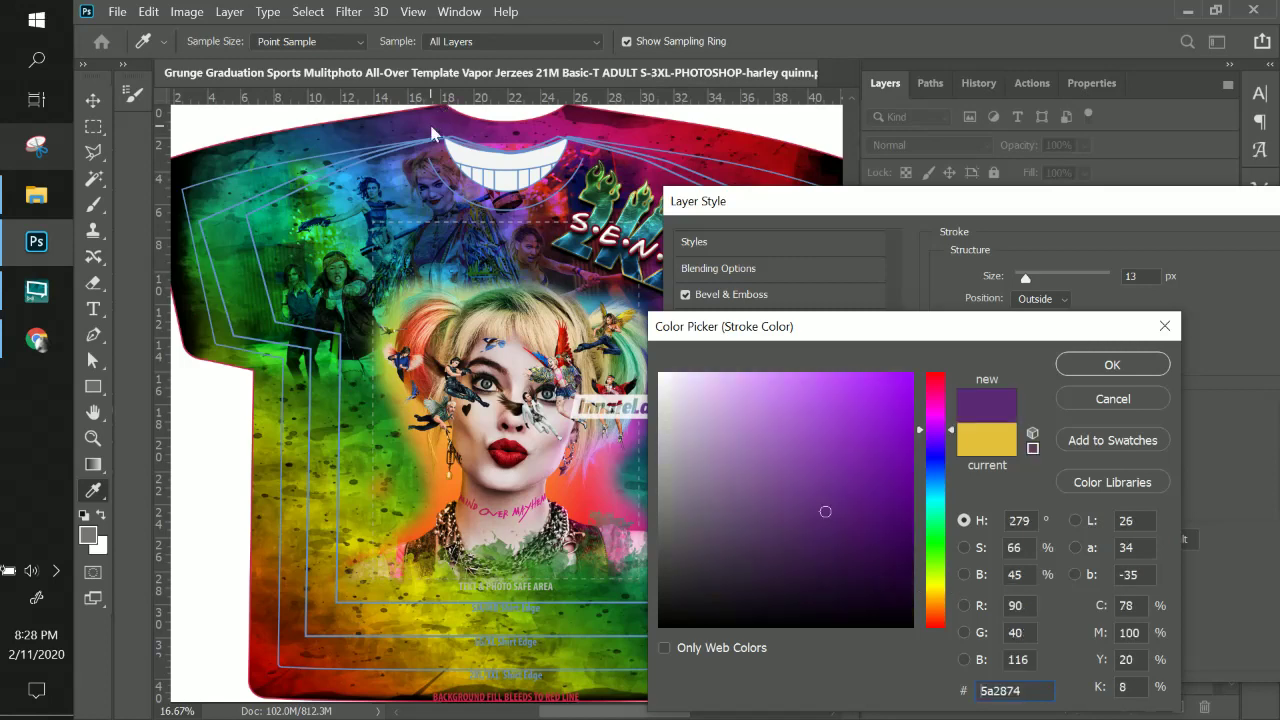
pyautogui.click(434, 125)
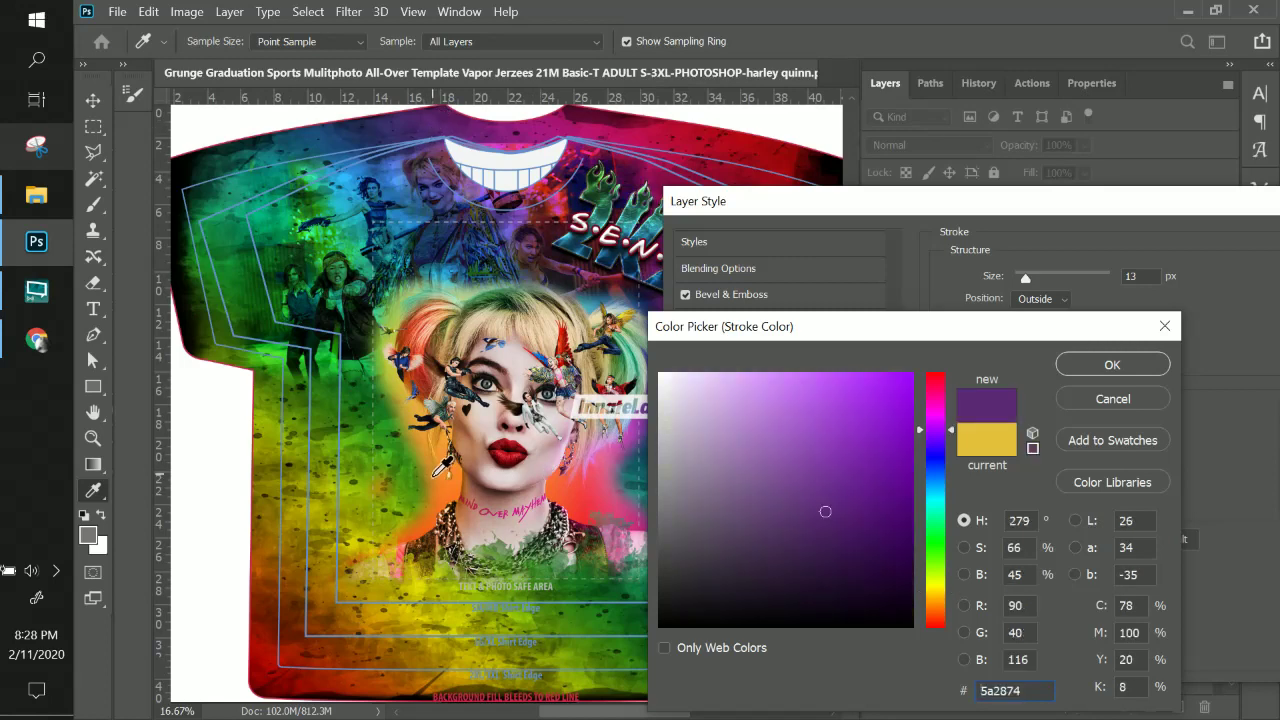
# Set the 2K20 text's stroke color to teal 018e6f sampled from the shirt's green sleeve area, and apply the layer style.
pyautogui.click(404, 615)
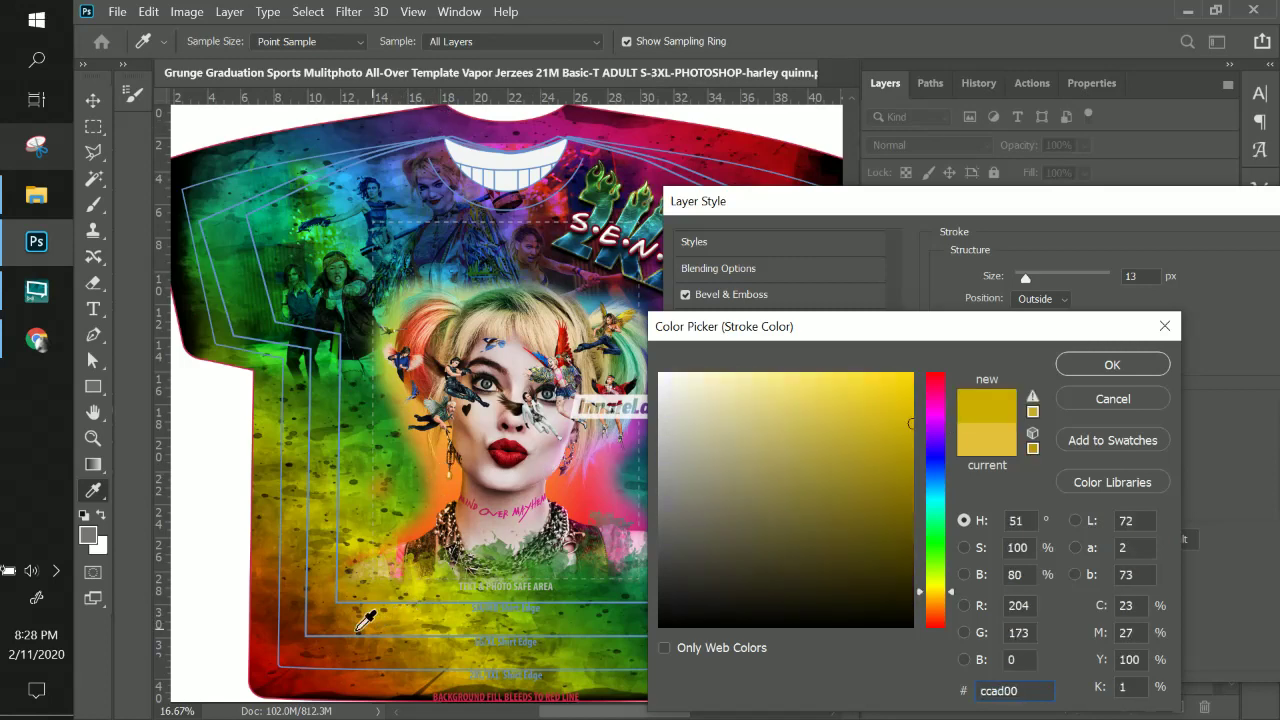
pyautogui.click(712, 132)
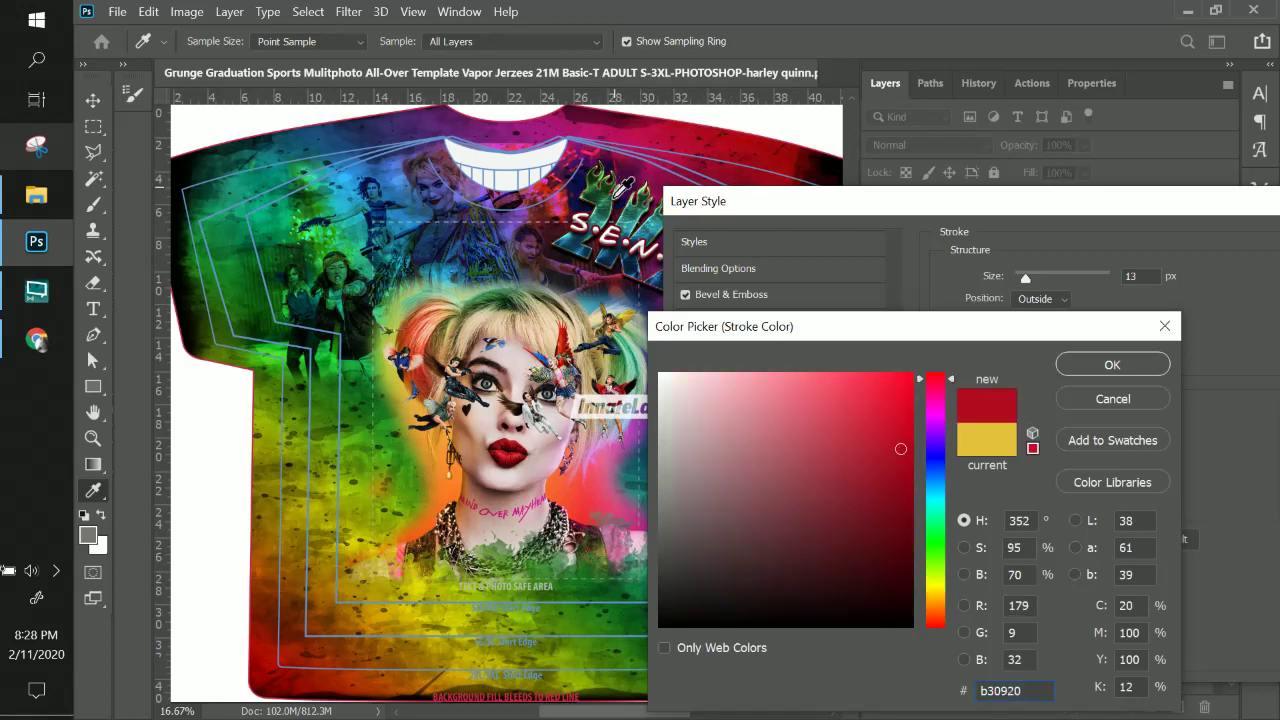
pyautogui.click(328, 686)
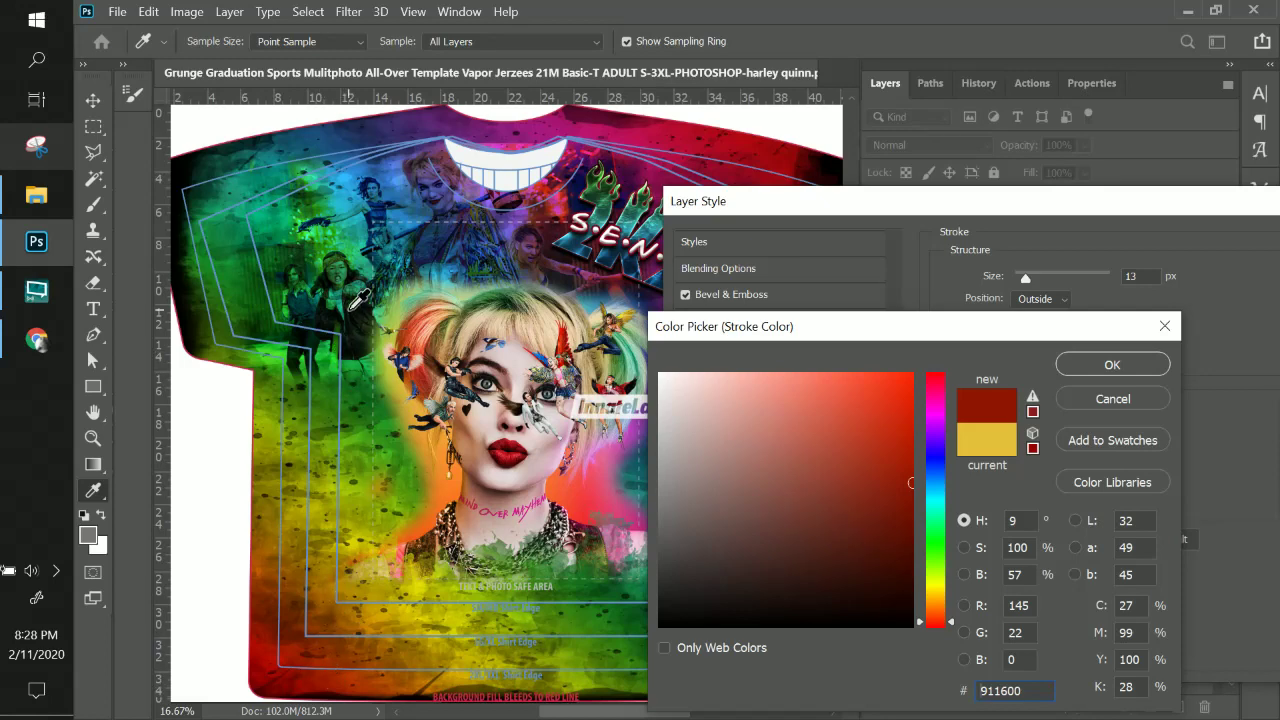
pyautogui.click(500, 460)
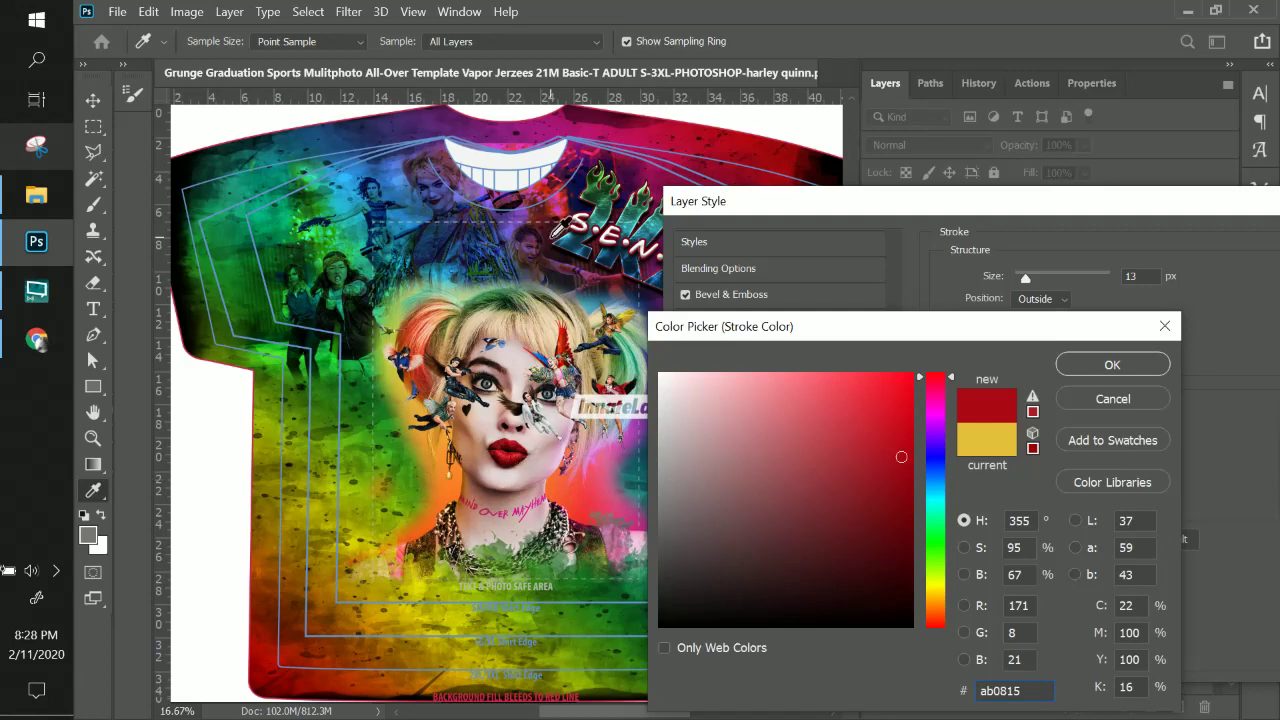
pyautogui.click(264, 224)
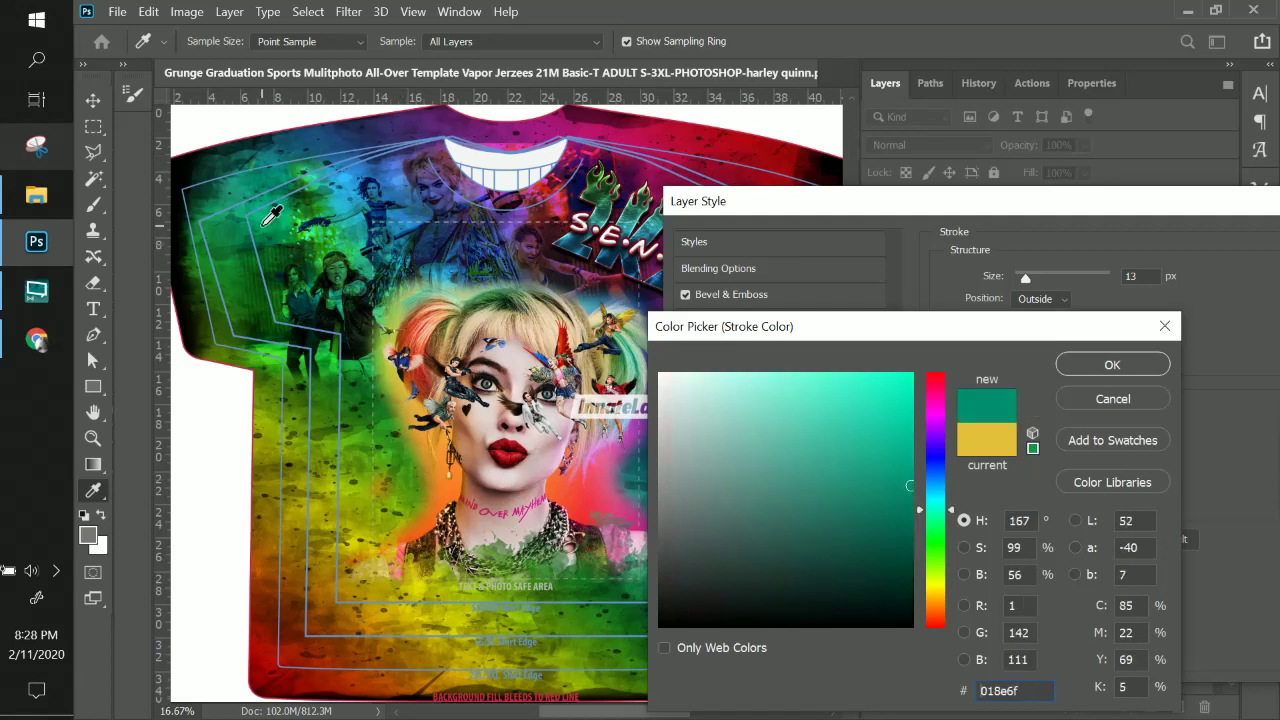
pyautogui.click(1100, 363)
pyautogui.moveTo(756, 218); pyautogui.dragTo(693, 217)
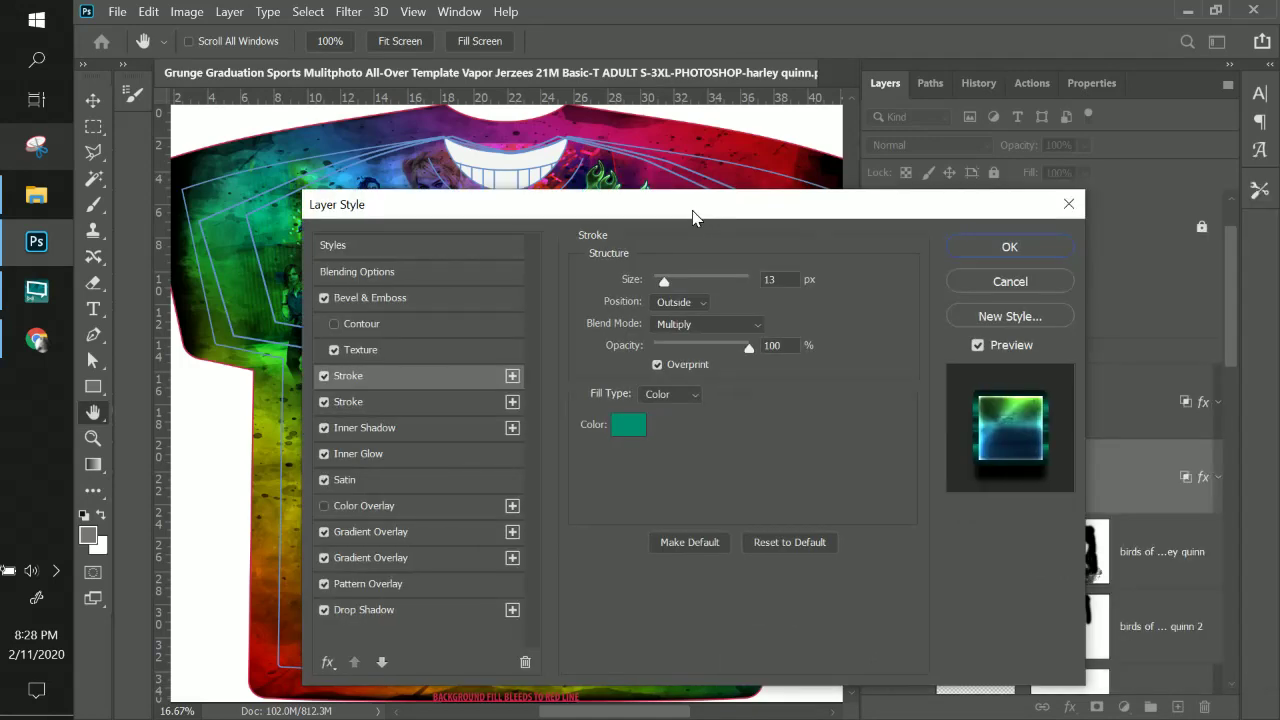
pyautogui.click(1009, 247)
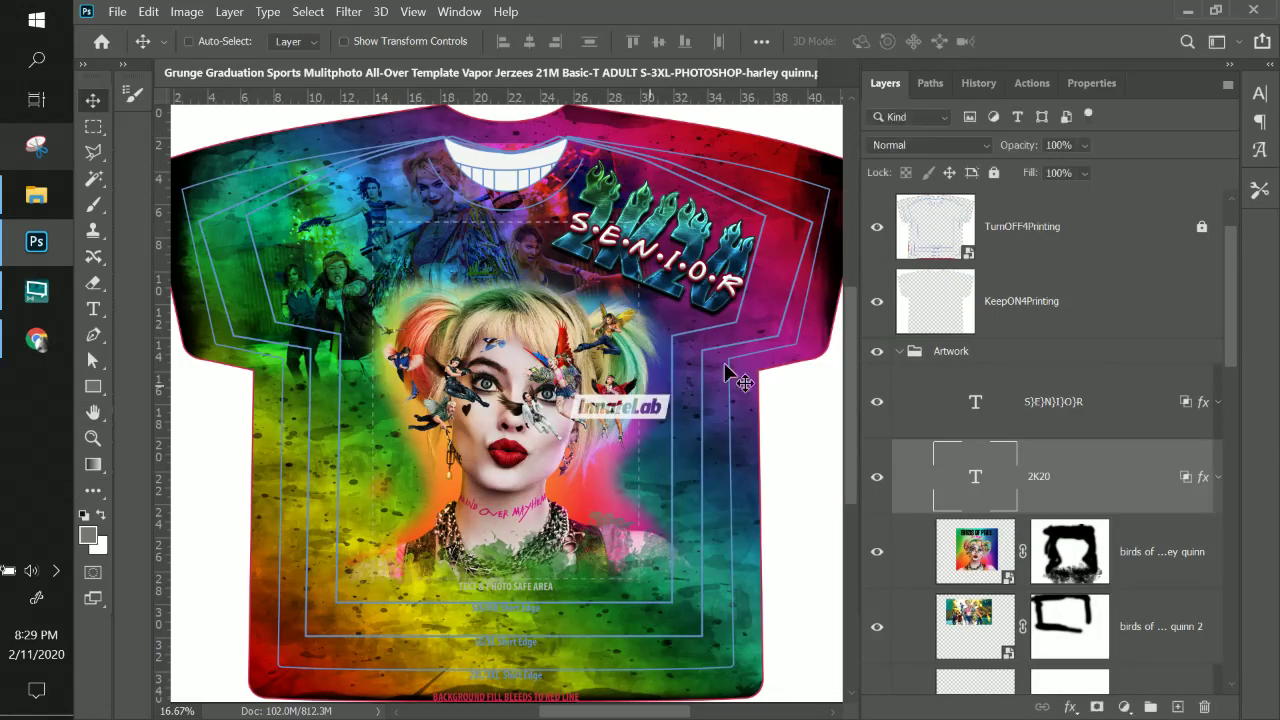
# Replace the 2K20 text with PREY in capitals and commit the edit.
pyautogui.doubleClick(975, 483)
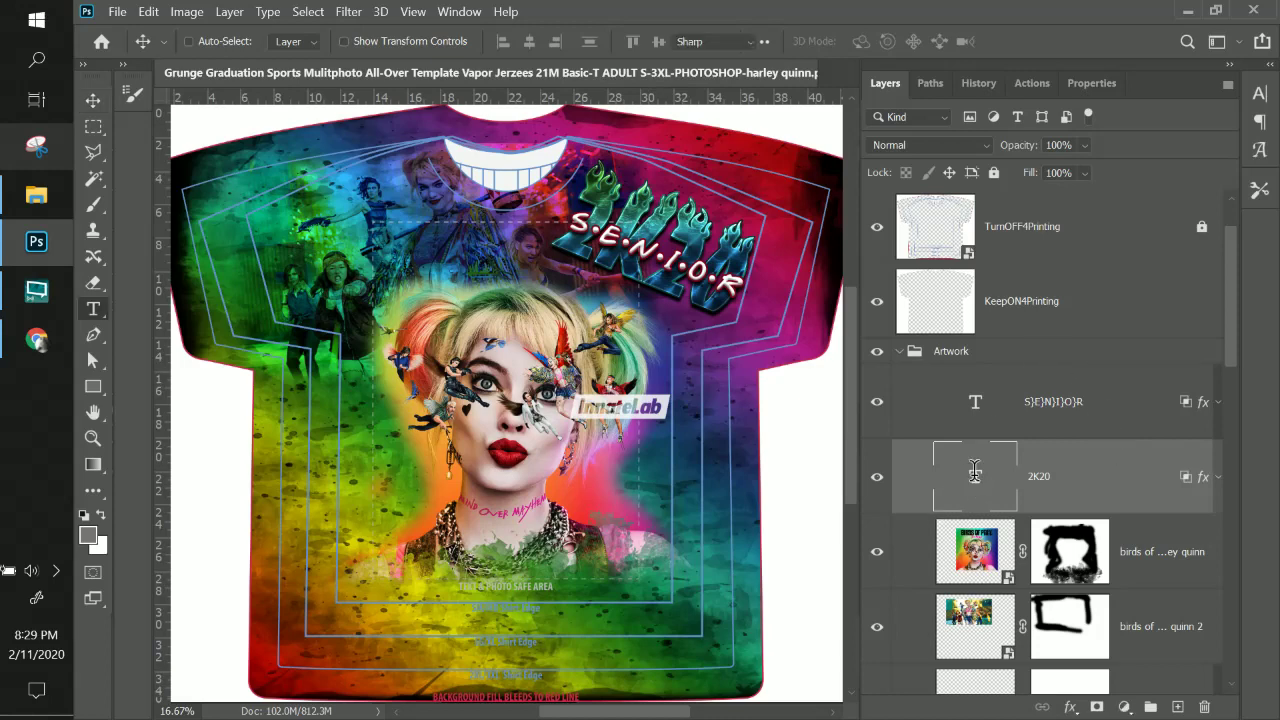
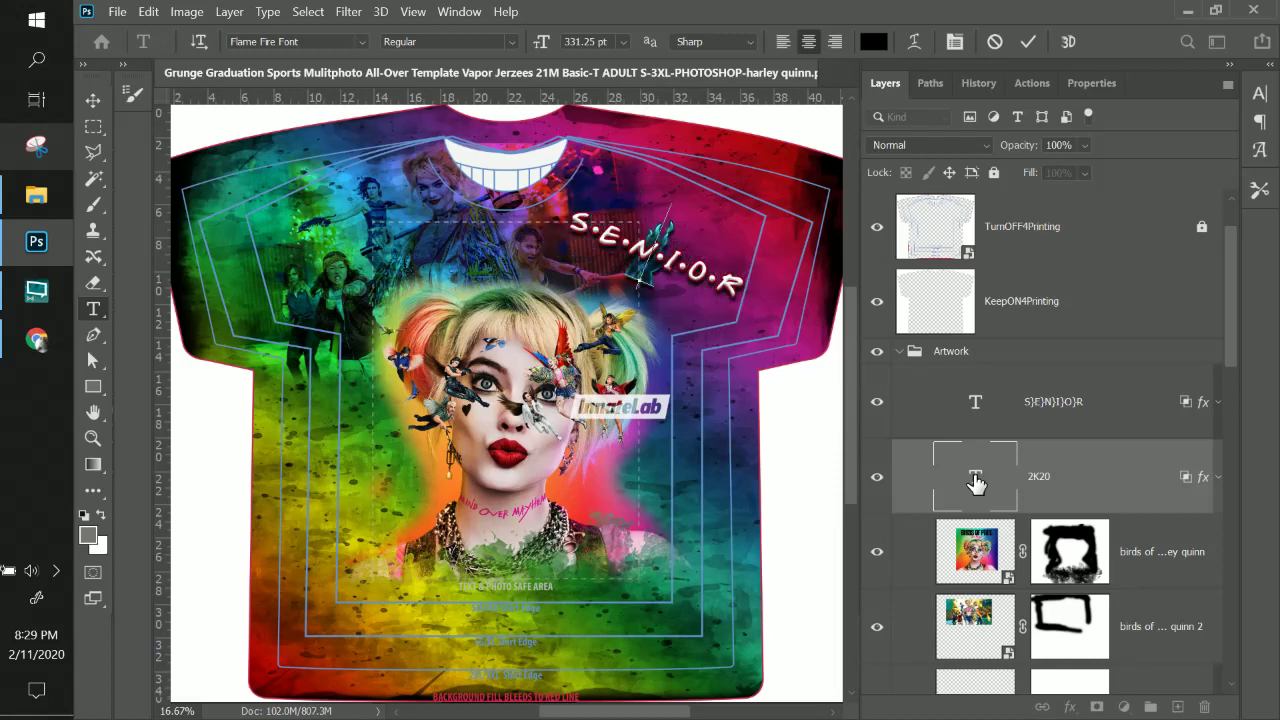
pyautogui.press('capslock')
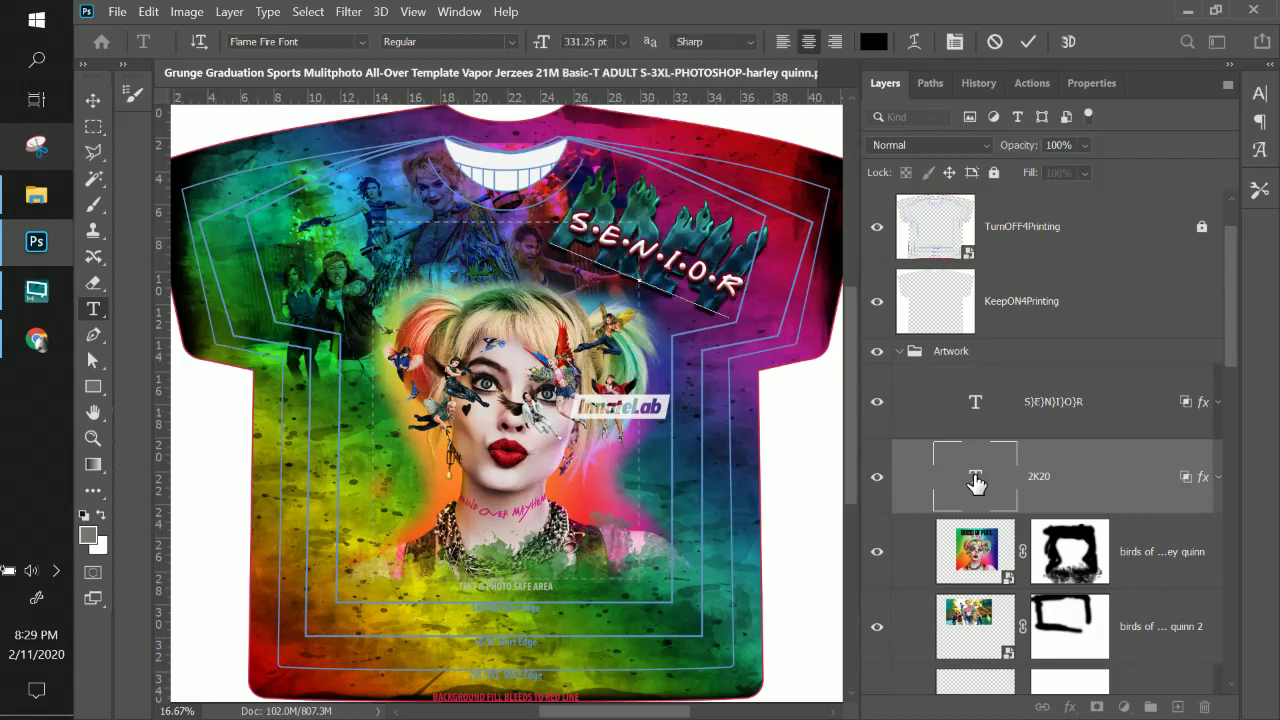
pyautogui.click(94, 100)
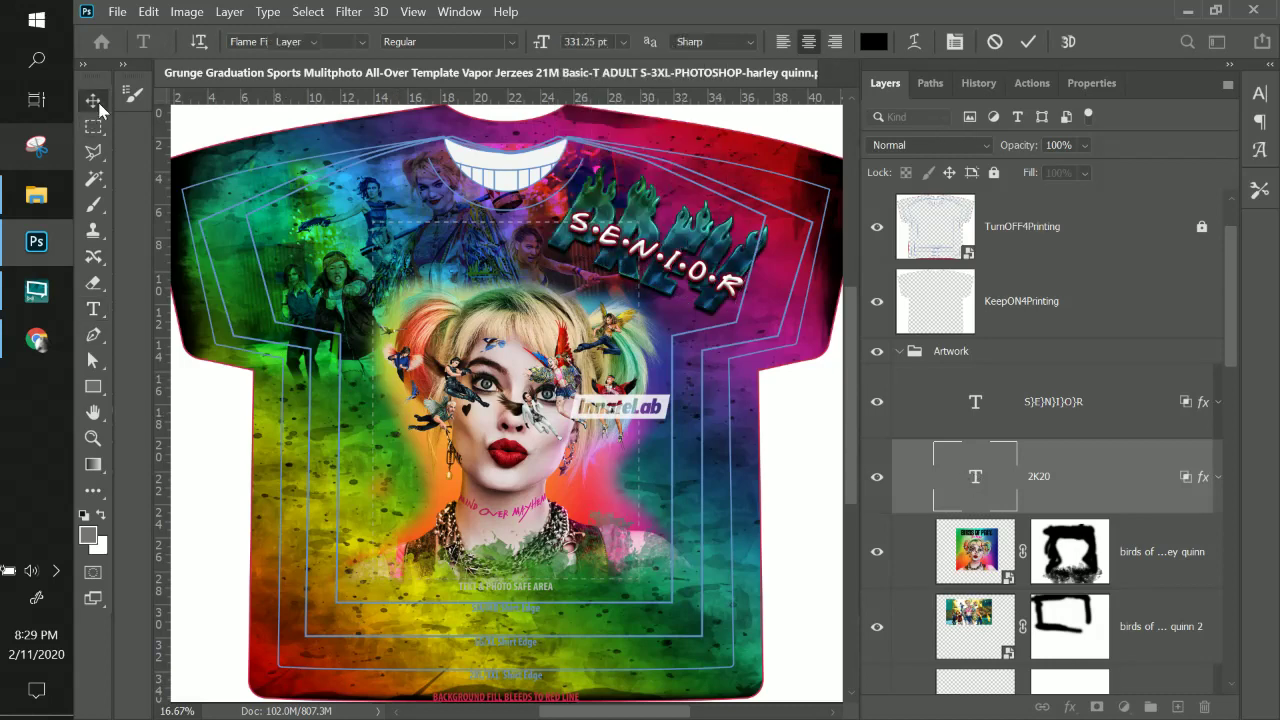
# Open the S}E}N}I}O}R text layer for editing with all of its text selected.
pyautogui.rightClick(674, 272)
pyautogui.click(706, 300)
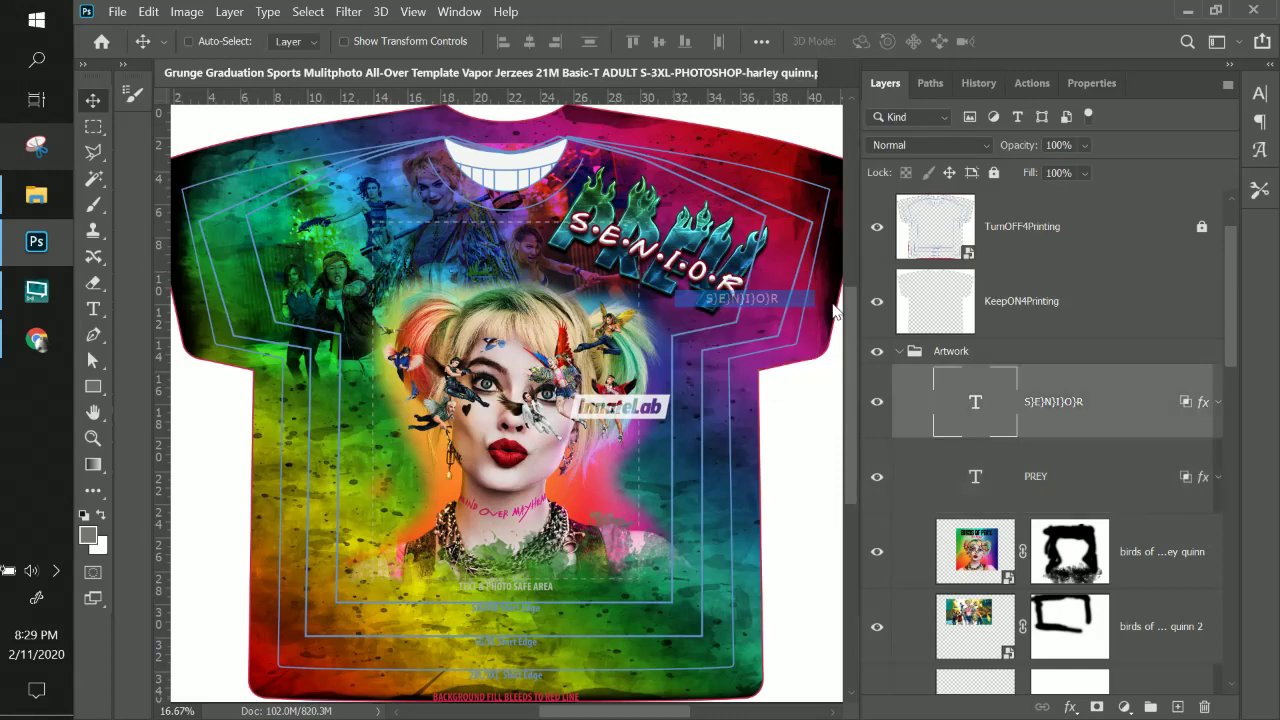
pyautogui.doubleClick(973, 408)
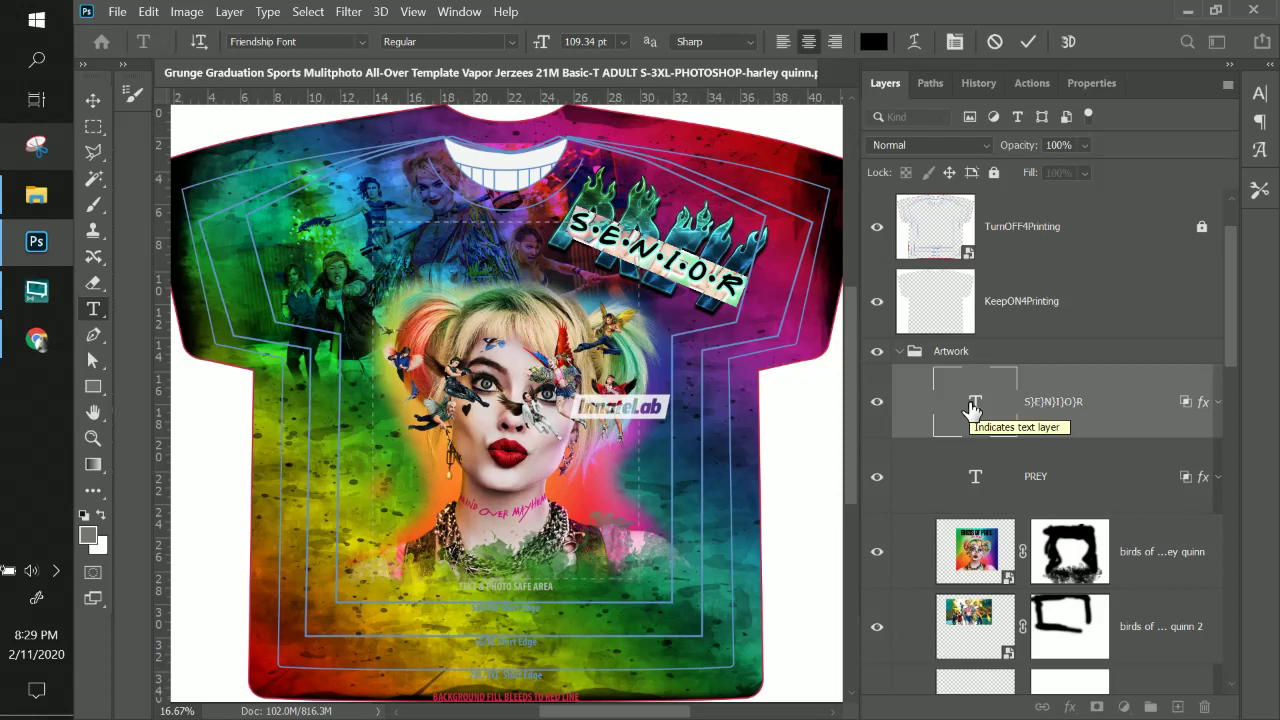
pyautogui.write('PREY')
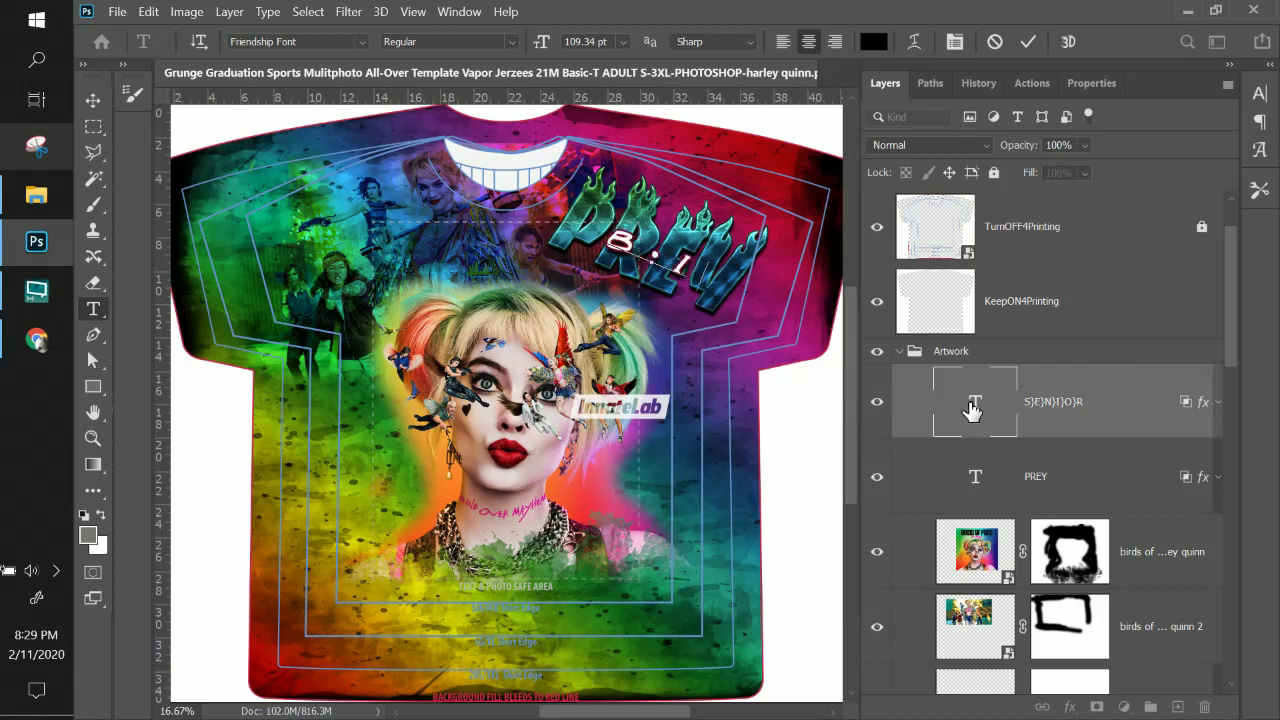
pyautogui.write('1')
pyautogui.press('BackSpace')
pyautogui.write('.')
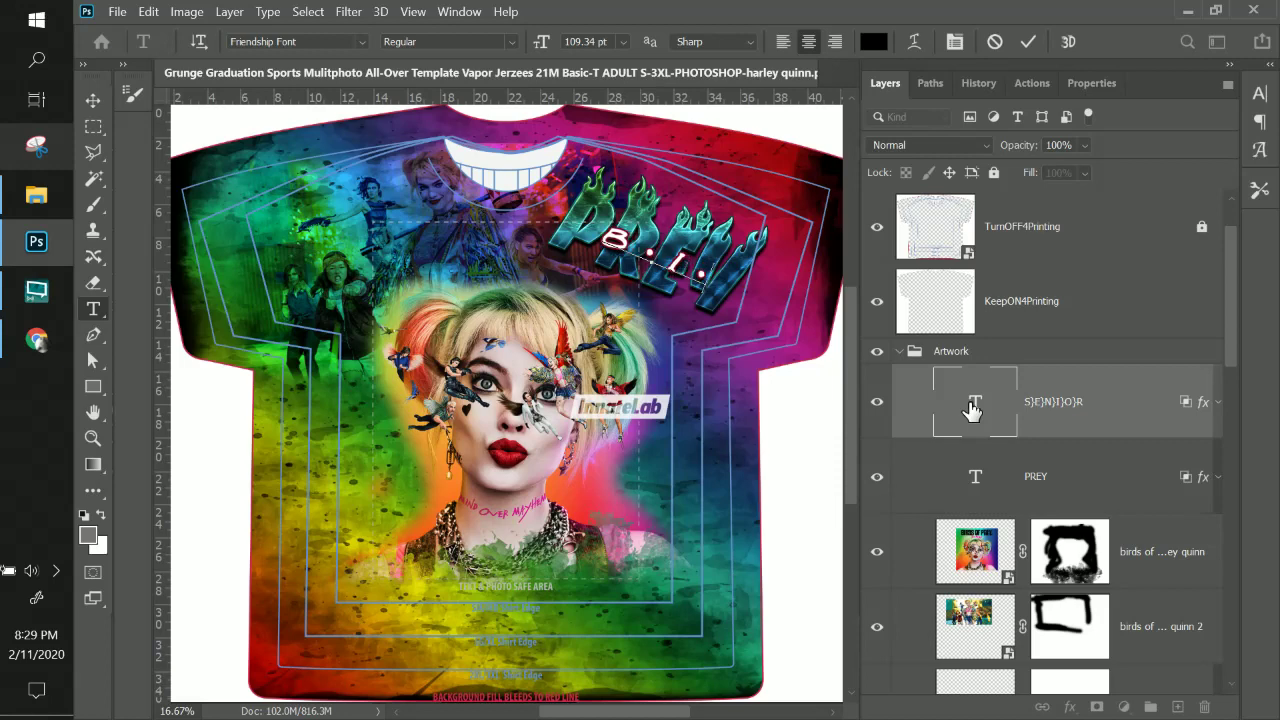
pyautogui.write('r')
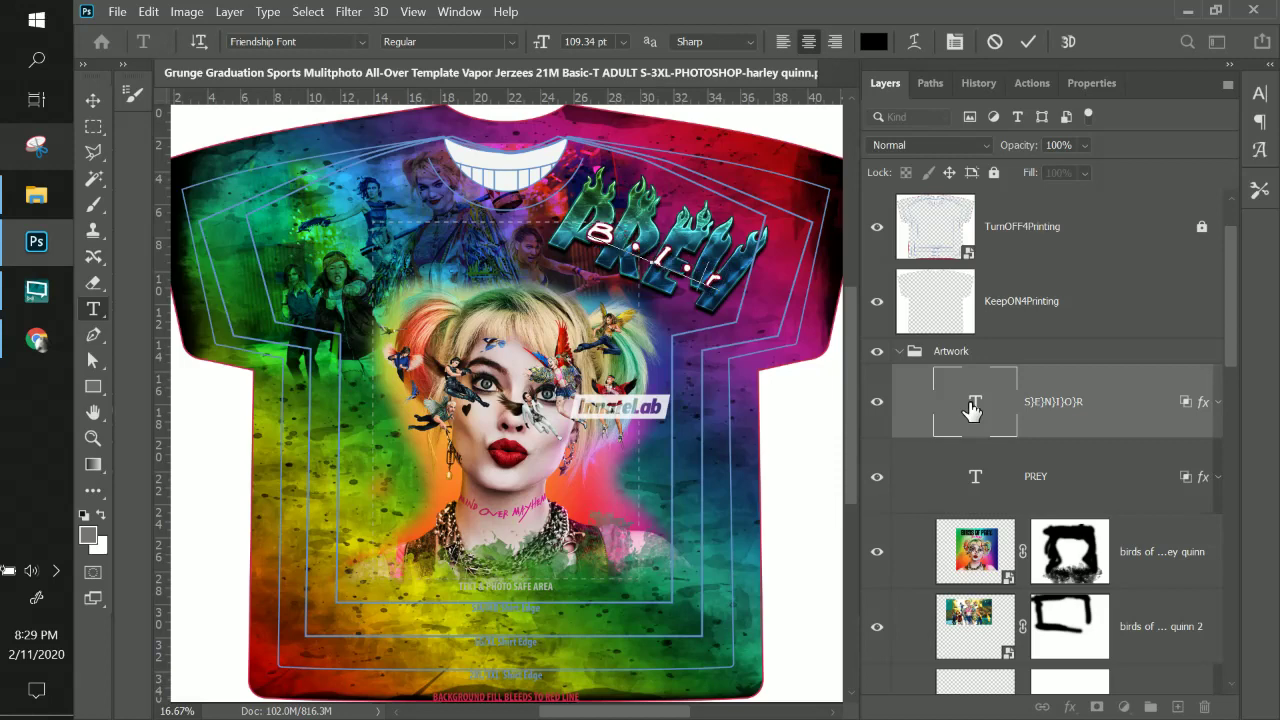
pyautogui.press('BackSpace')
pyautogui.press('BackSpace')
pyautogui.press('BackSpace')
pyautogui.press('BackSpace')
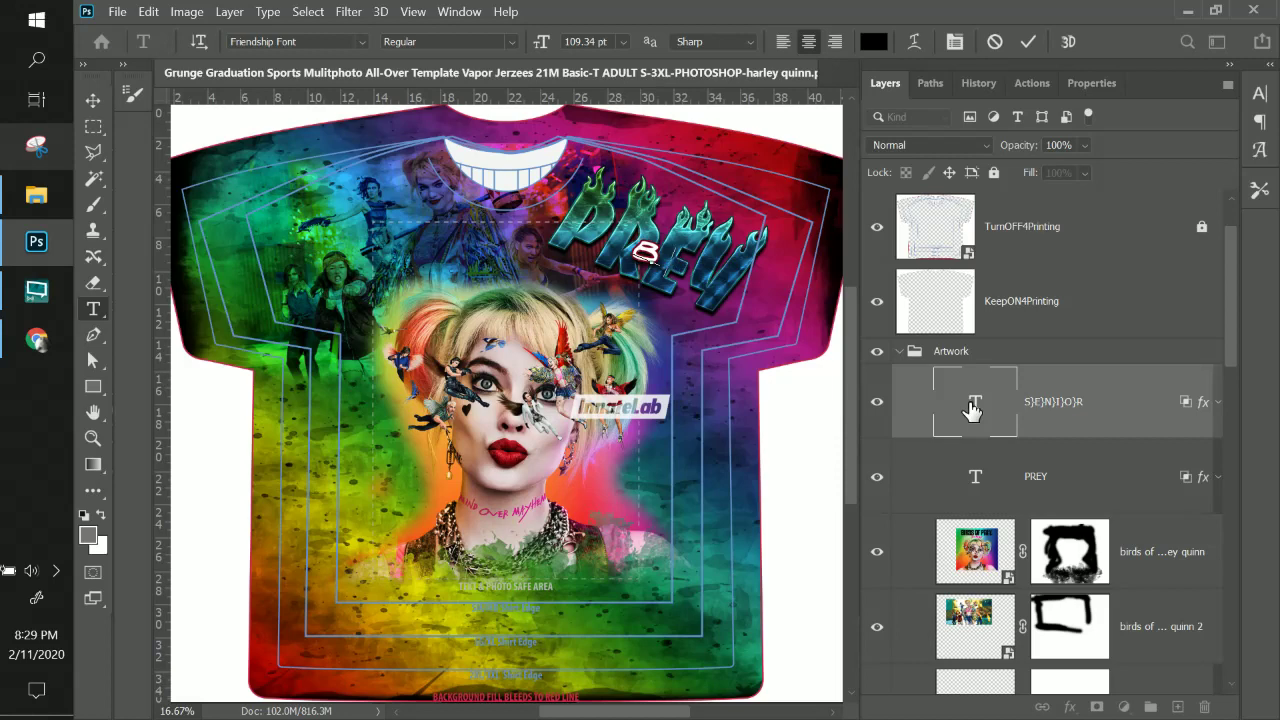
pyautogui.write('.')
pyautogui.write('ird')
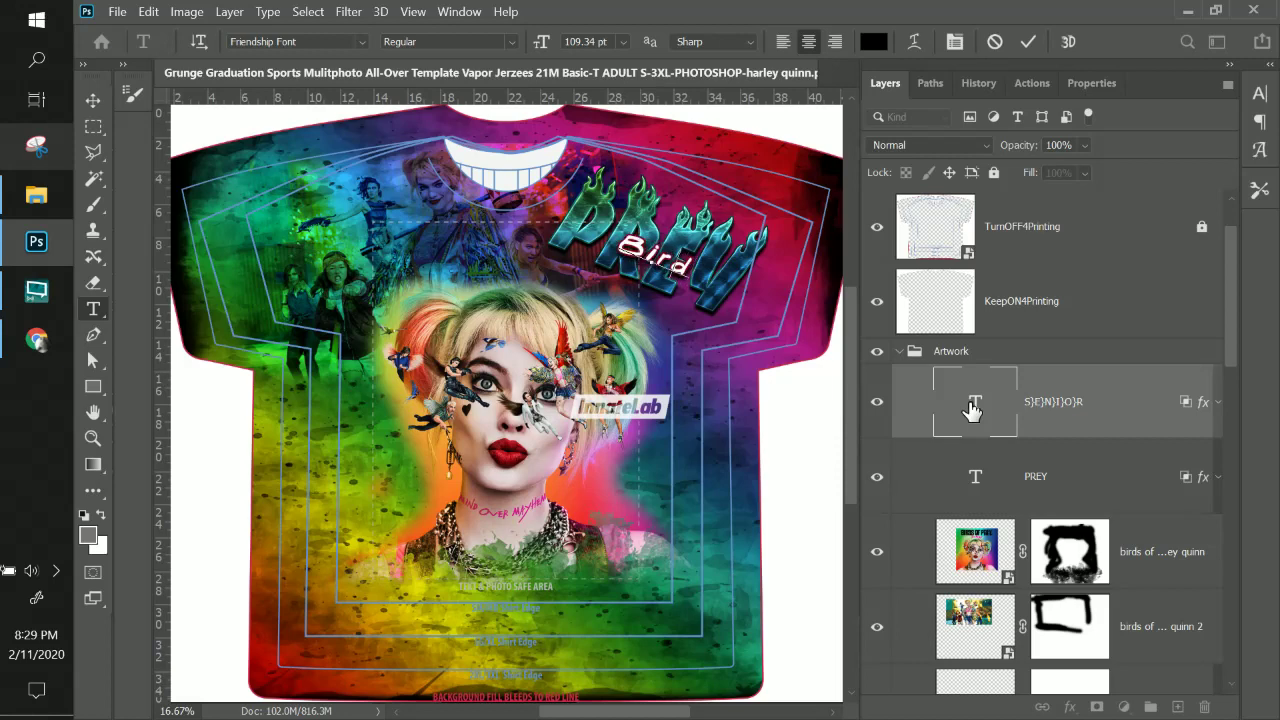
pyautogui.press('BackSpace')
pyautogui.press('BackSpace')
pyautogui.press('BackSpace')
pyautogui.press('BackSpace')
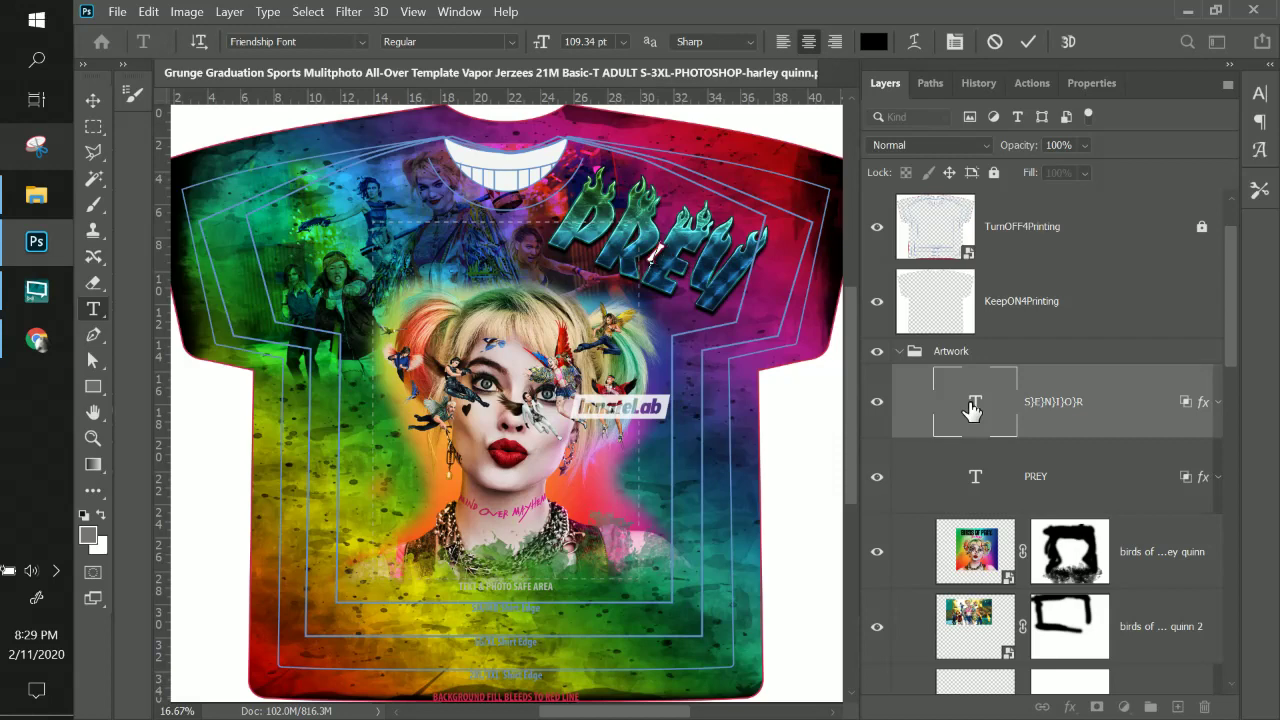
# Replace the S}E}N}I}O}R text with B}I}R}D}S and move it about 1.6 in left and 1.1 in up over PREY.
pyautogui.write('B.I.R')
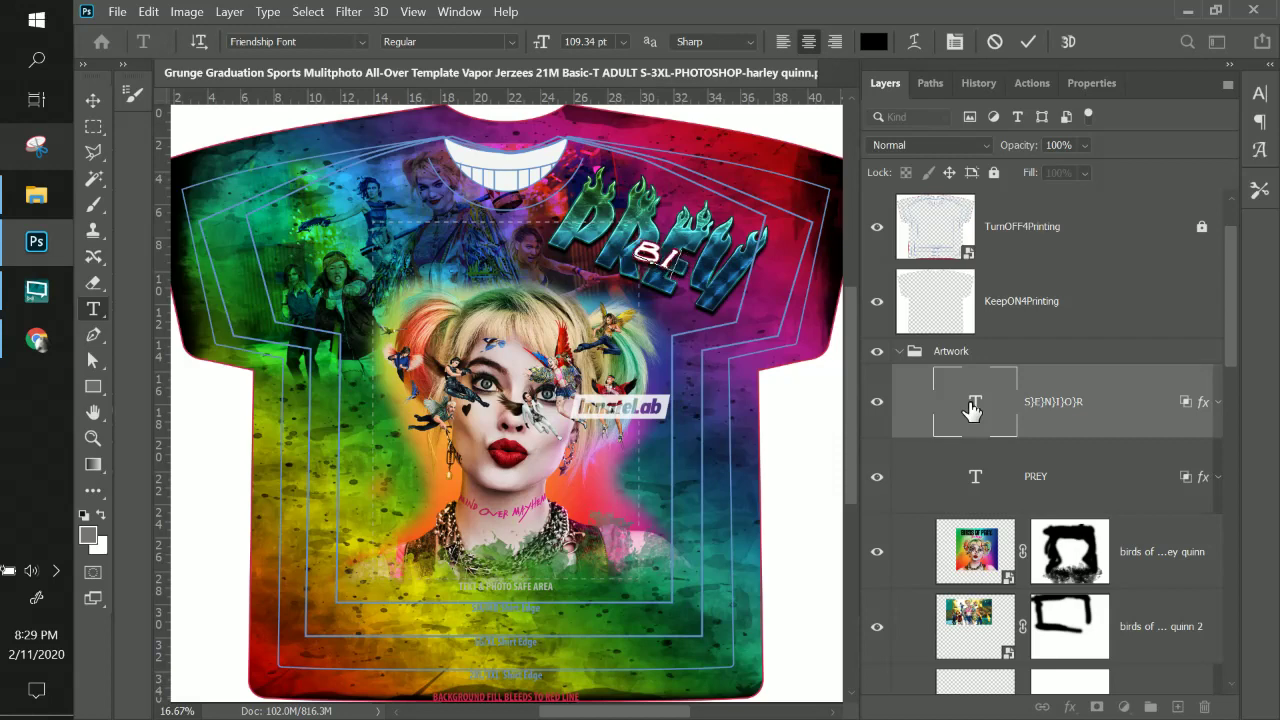
pyautogui.write('}D}S')
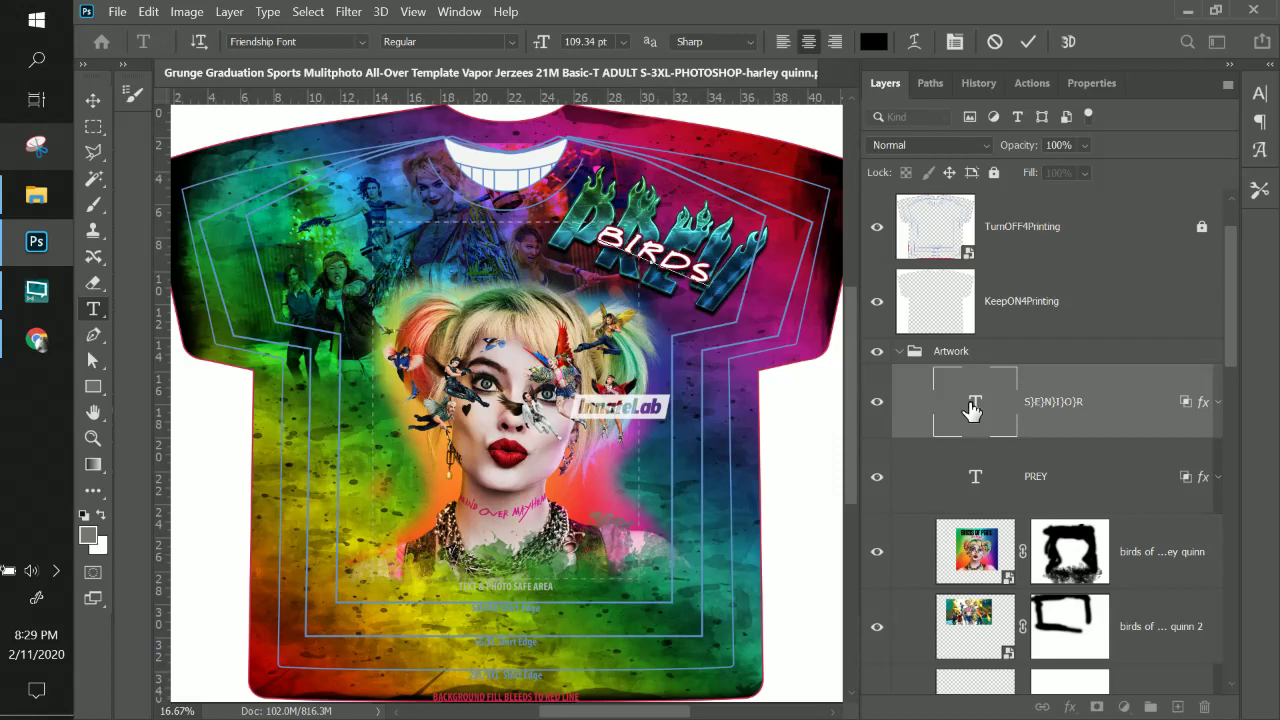
pyautogui.write("'")
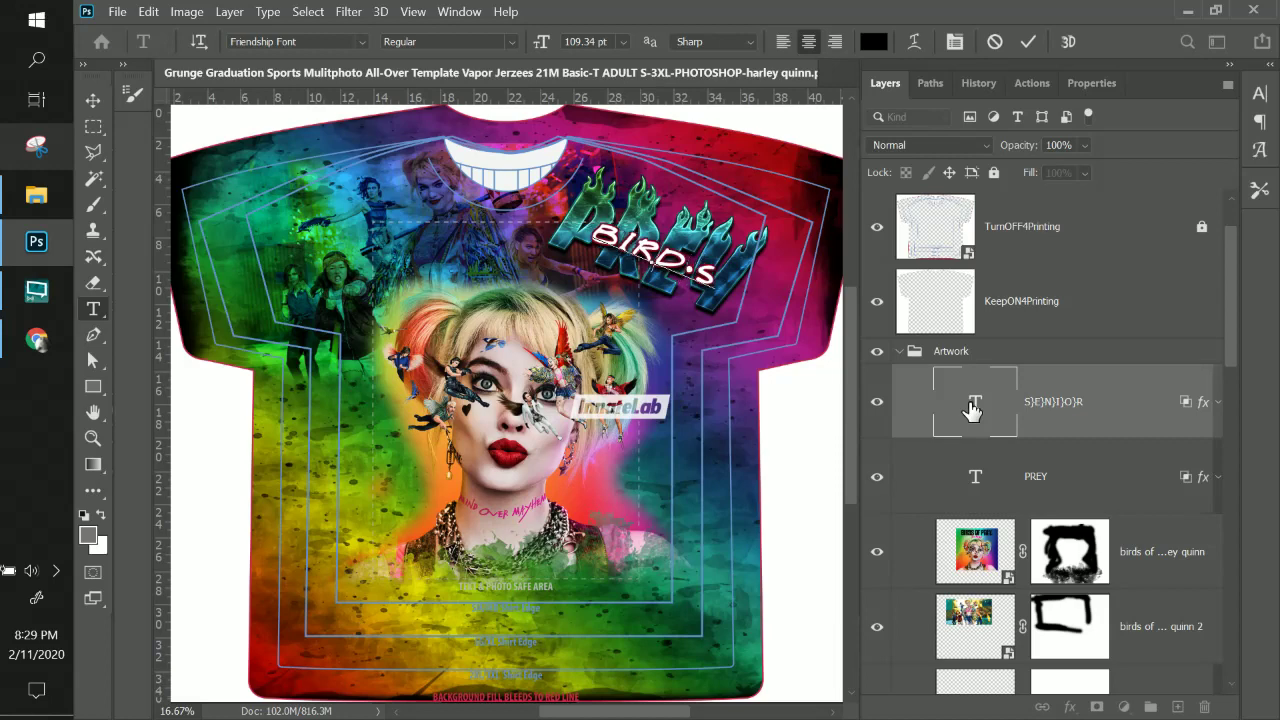
pyautogui.press('Left')
pyautogui.press('Left')
pyautogui.write("'")
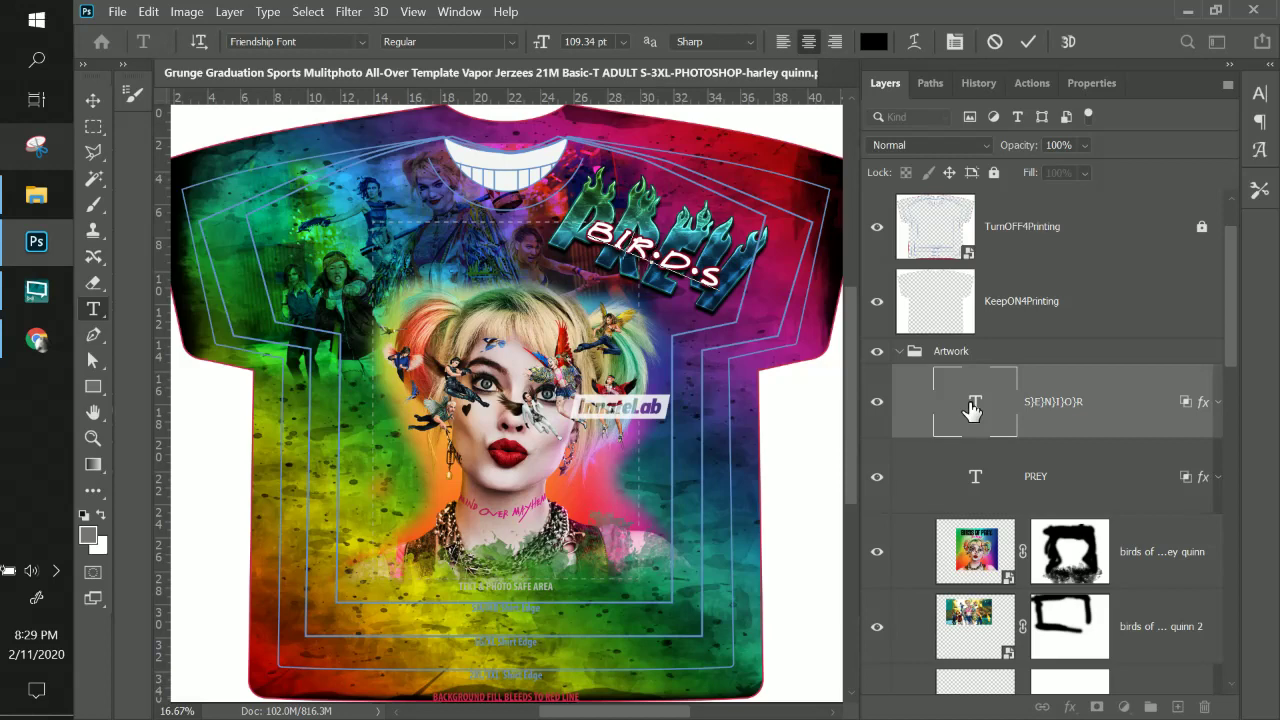
pyautogui.press('Left')
pyautogui.press('Left')
pyautogui.write("'")
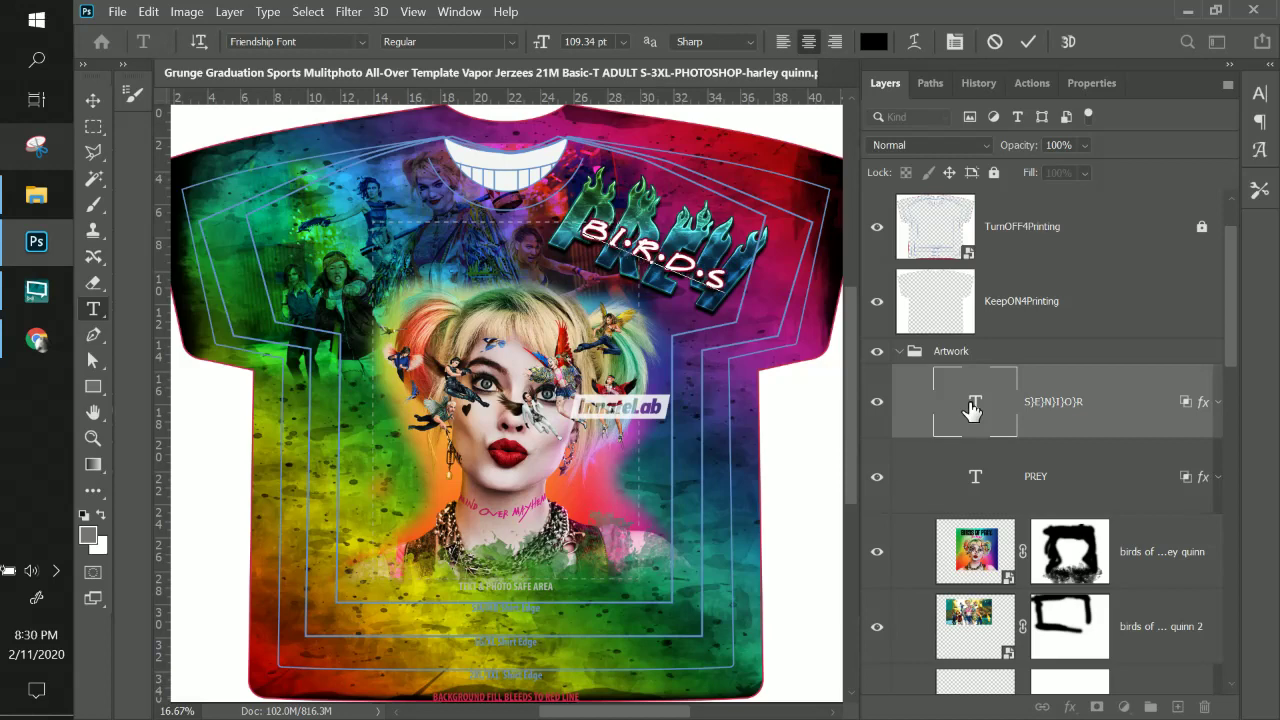
pyautogui.write('}')
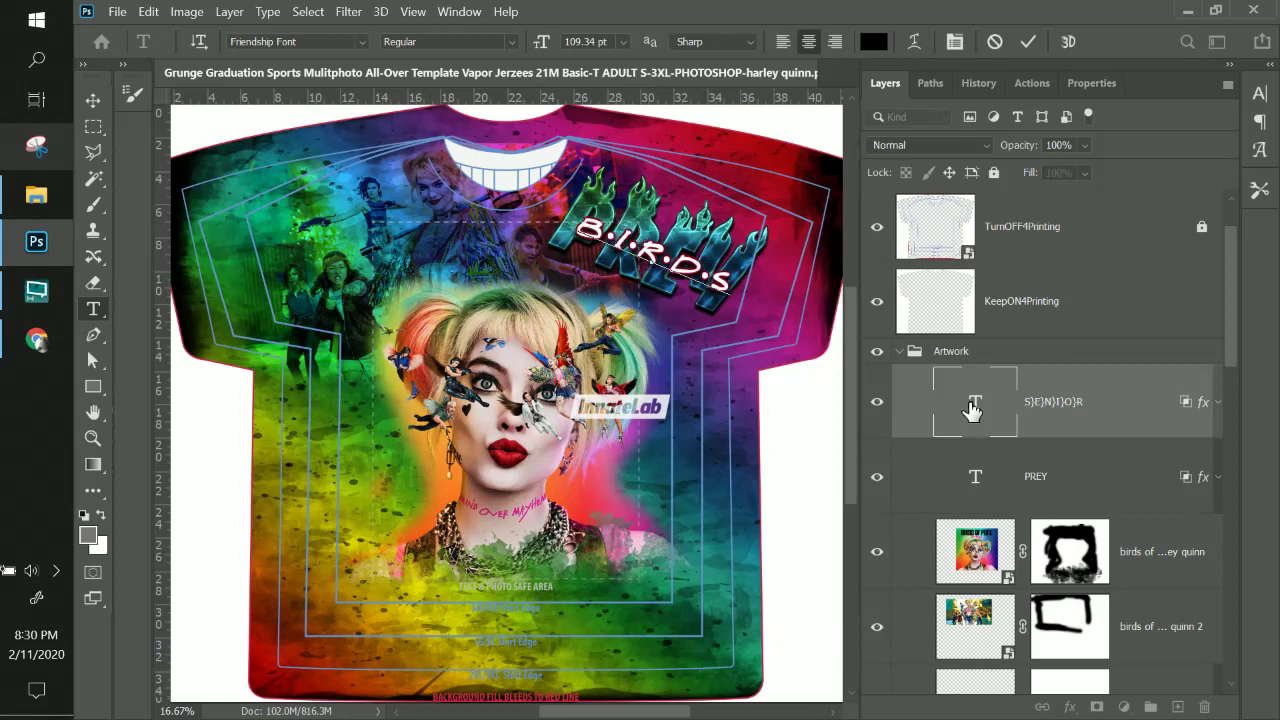
pyautogui.click(92, 100)
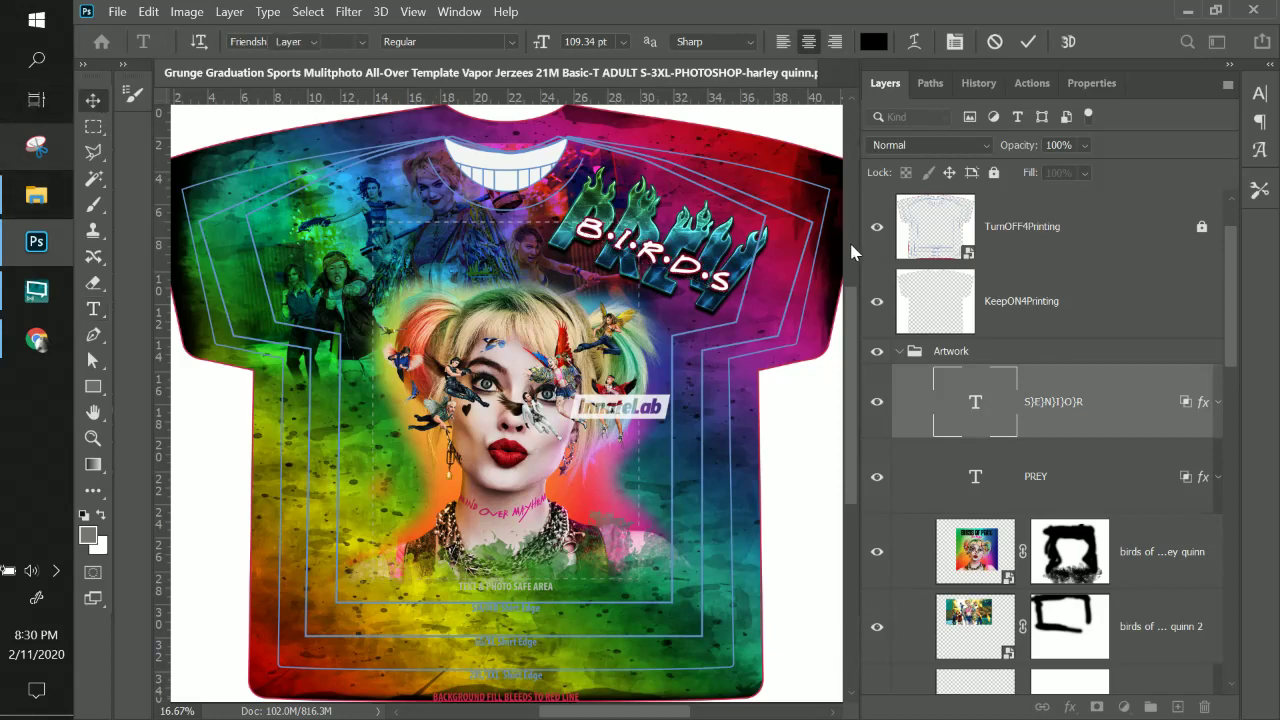
pyautogui.moveTo(720, 302); pyautogui.dragTo(682, 269)
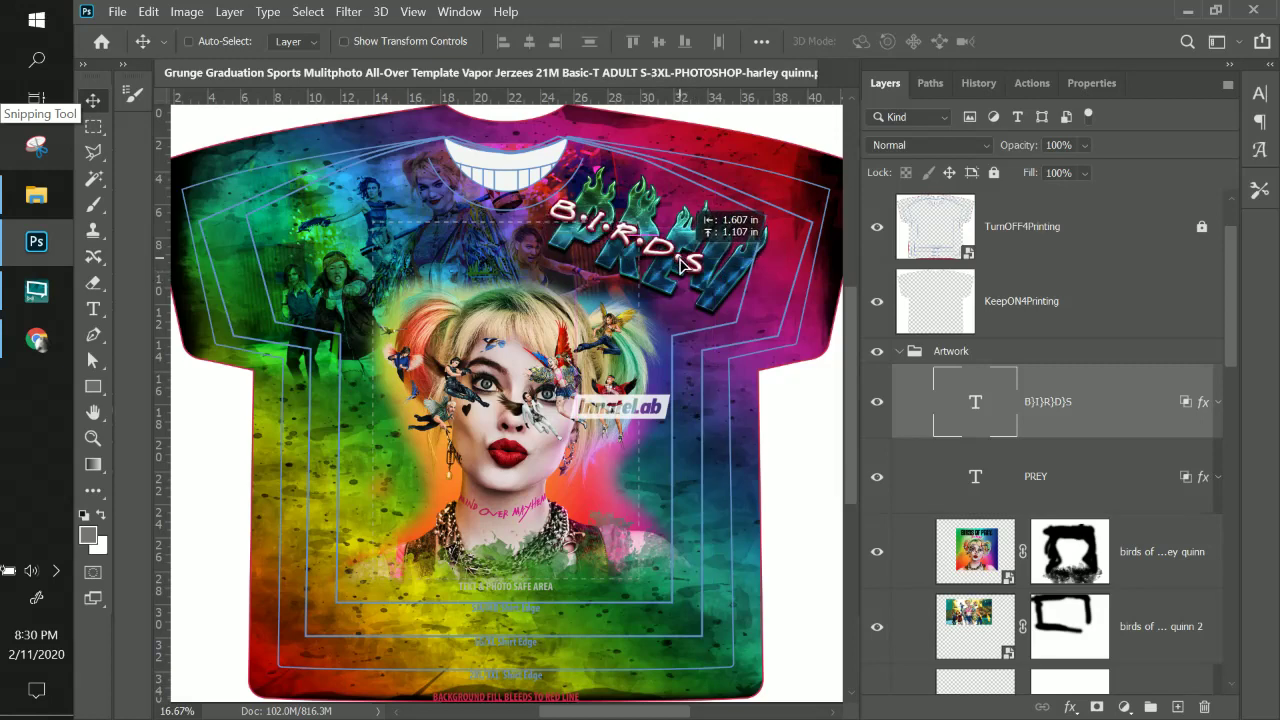
# Extend the text to read B}I}R}D}S O}F and move it about 1.8 in right and 0.5 in down over PREY.
pyautogui.doubleClick(977, 414)
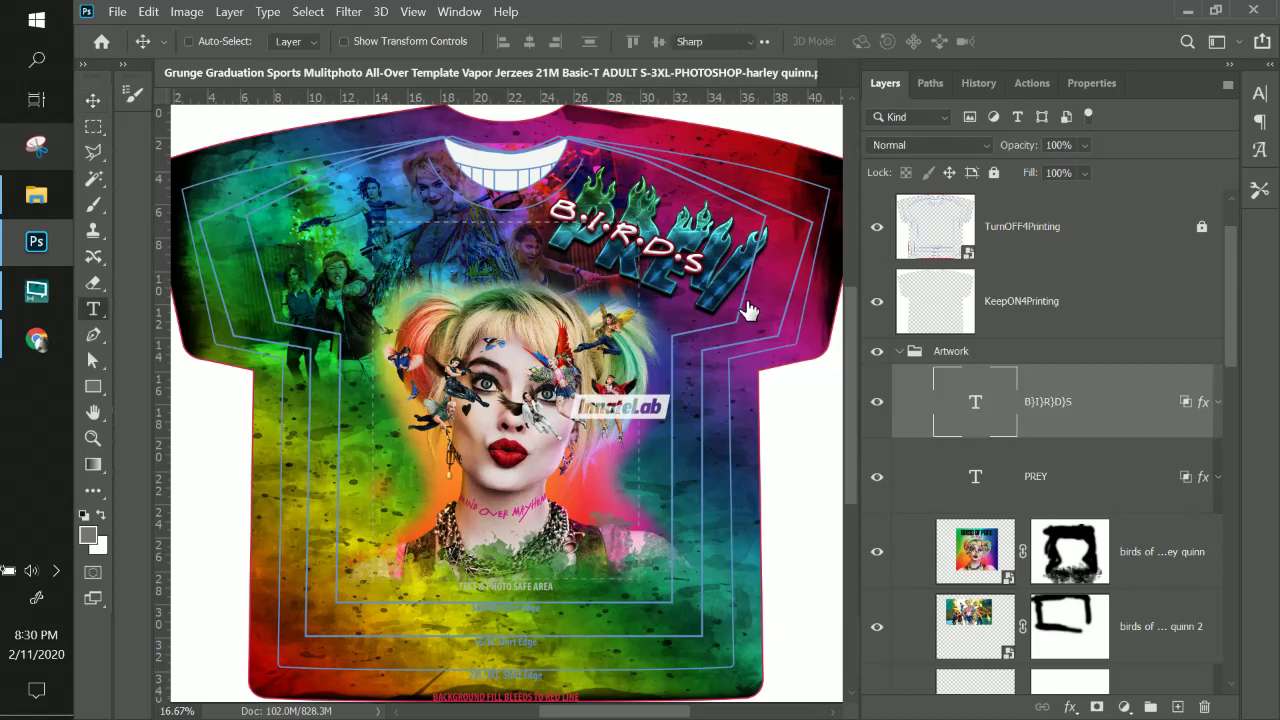
pyautogui.click(705, 266)
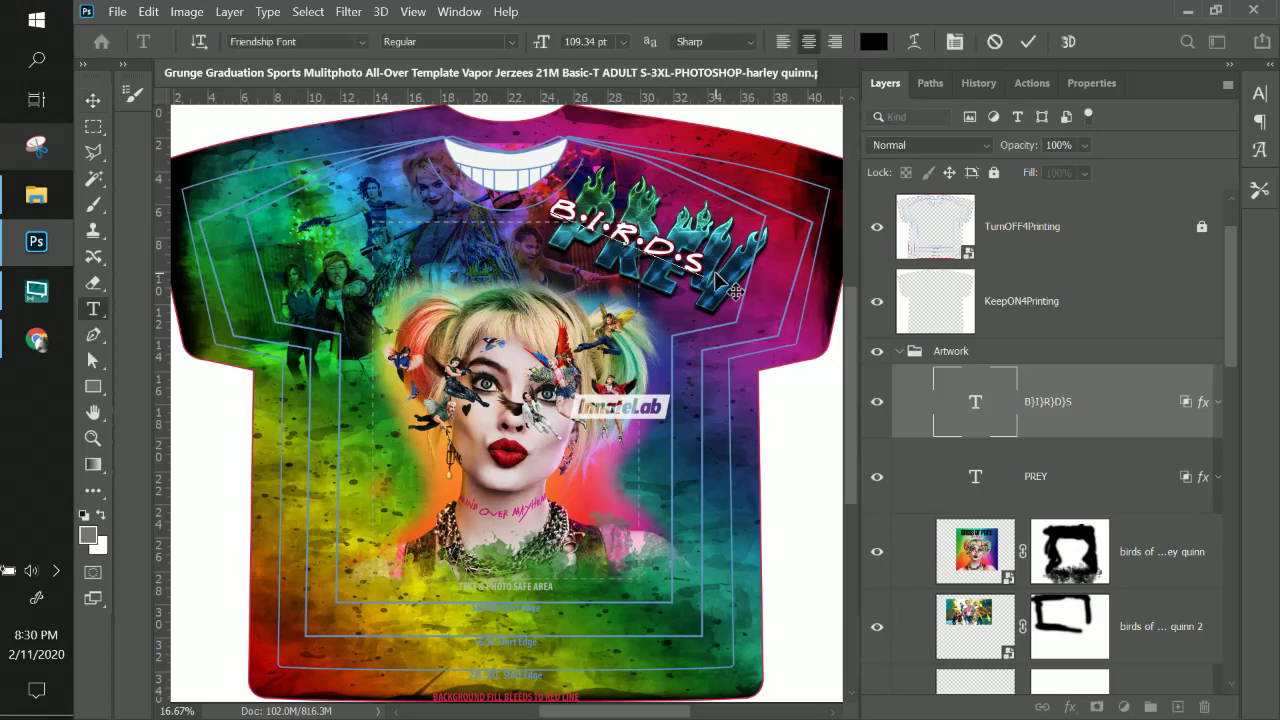
pyautogui.moveTo(723, 284); pyautogui.dragTo(715, 280)
pyautogui.write('}O')
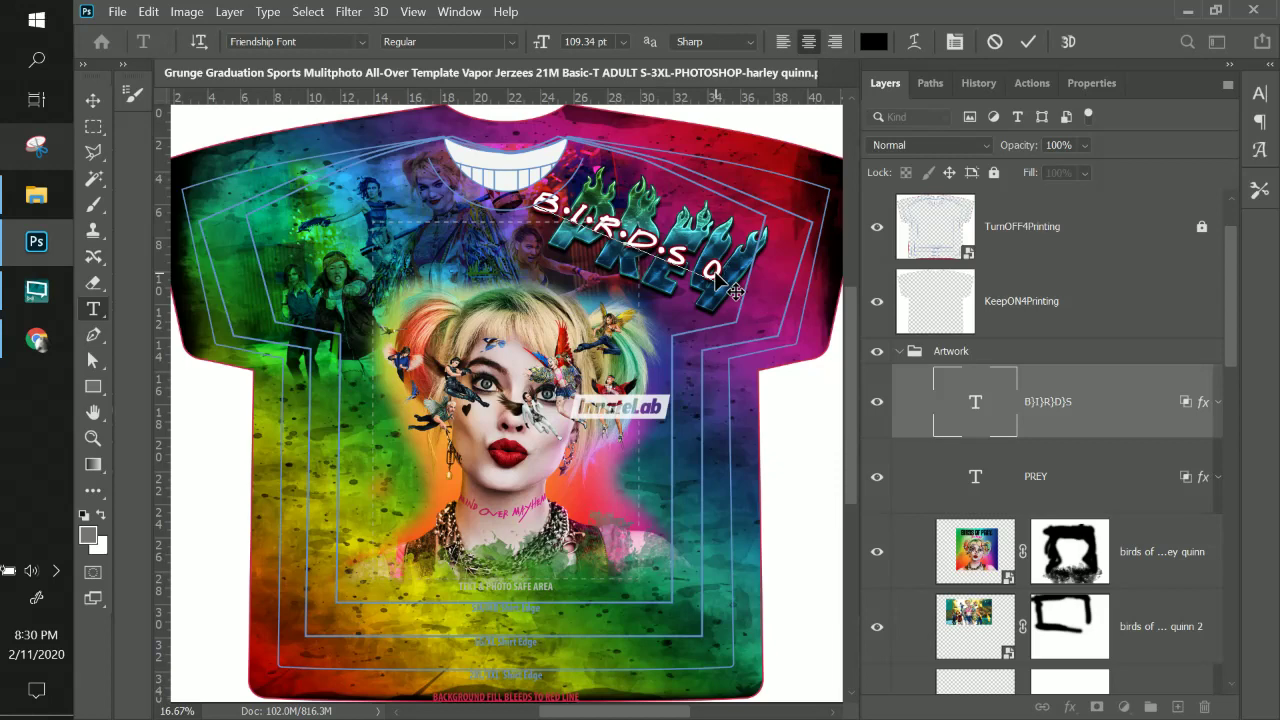
pyautogui.write('}F')
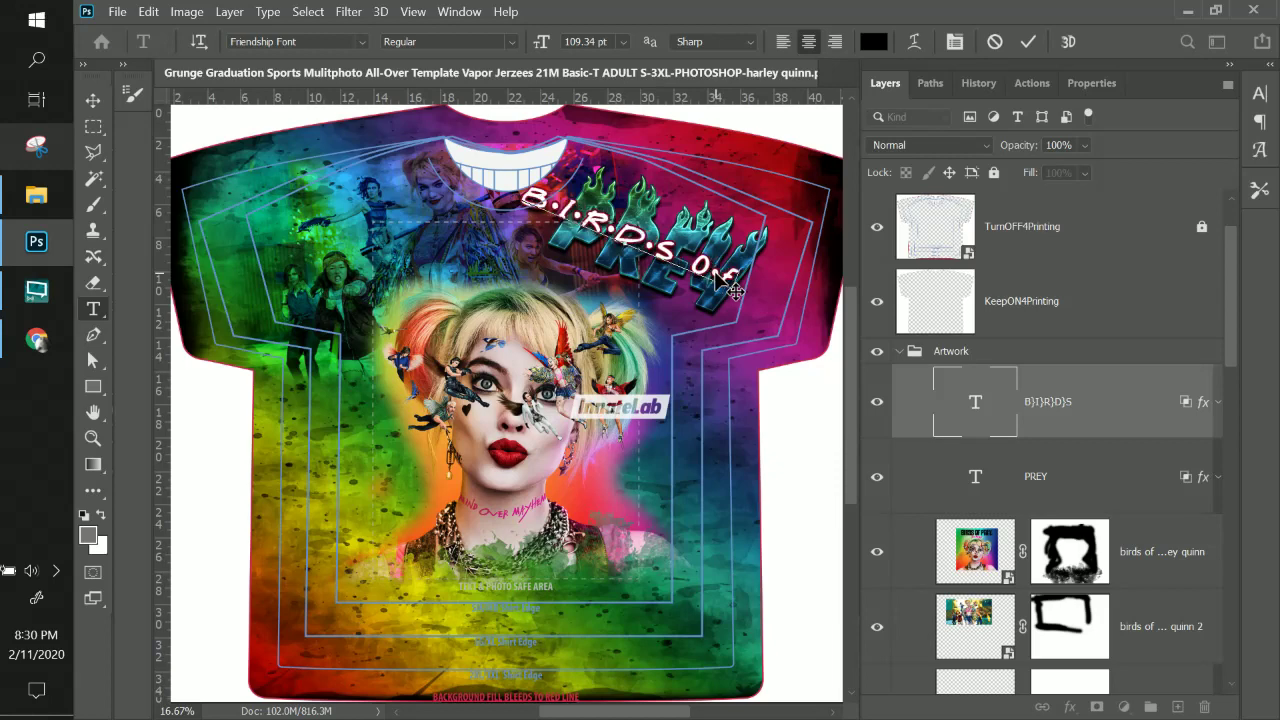
pyautogui.press('BackSpace')
pyautogui.write('F')
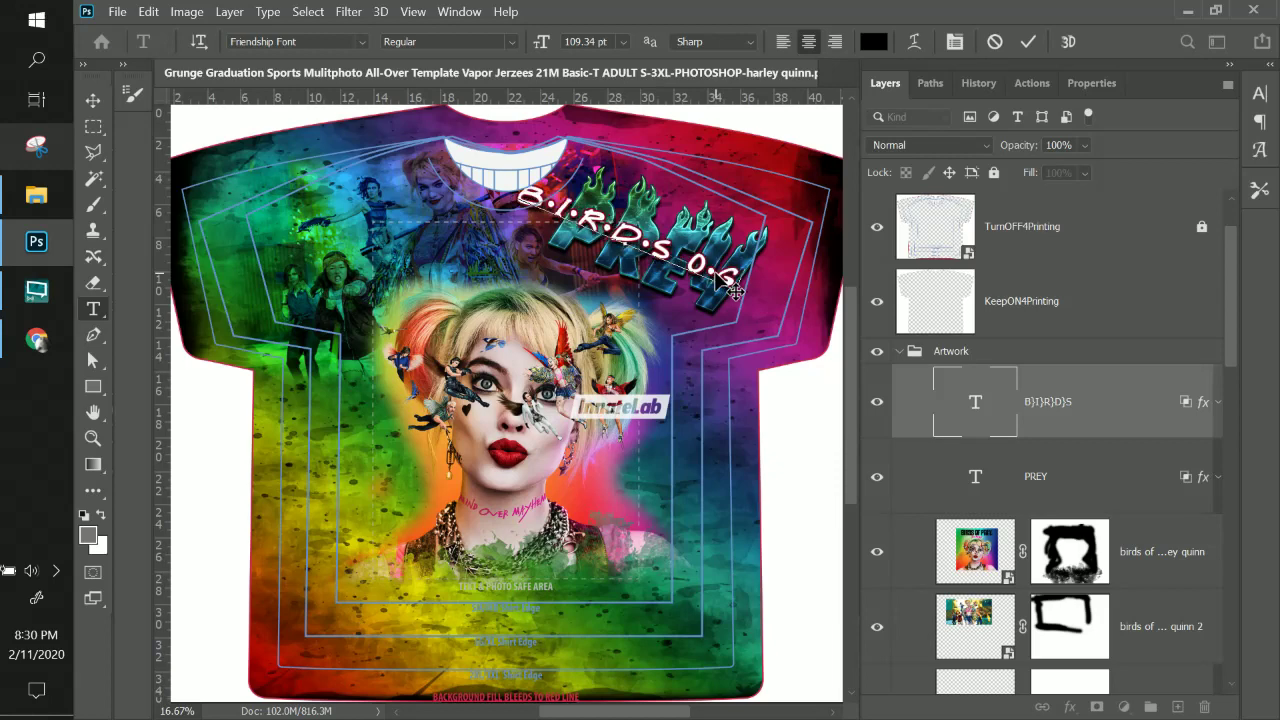
pyautogui.press('BackSpace')
pyautogui.write('F')
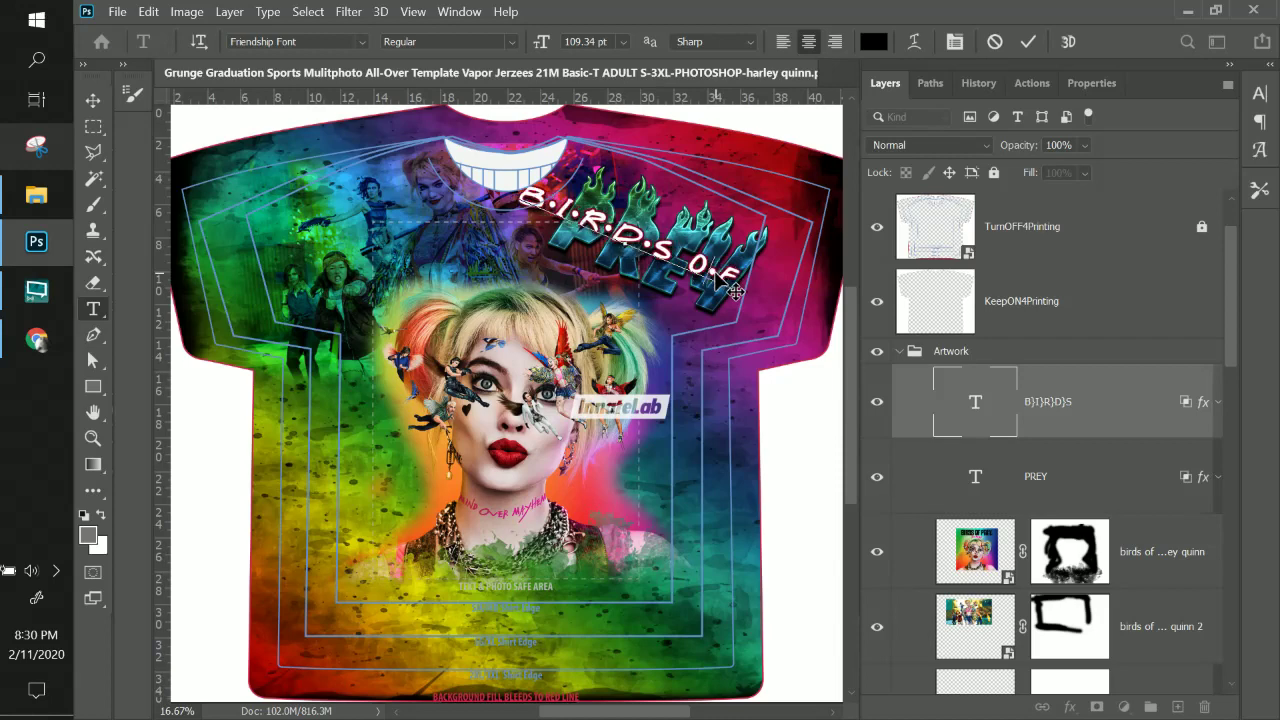
pyautogui.click(93, 100)
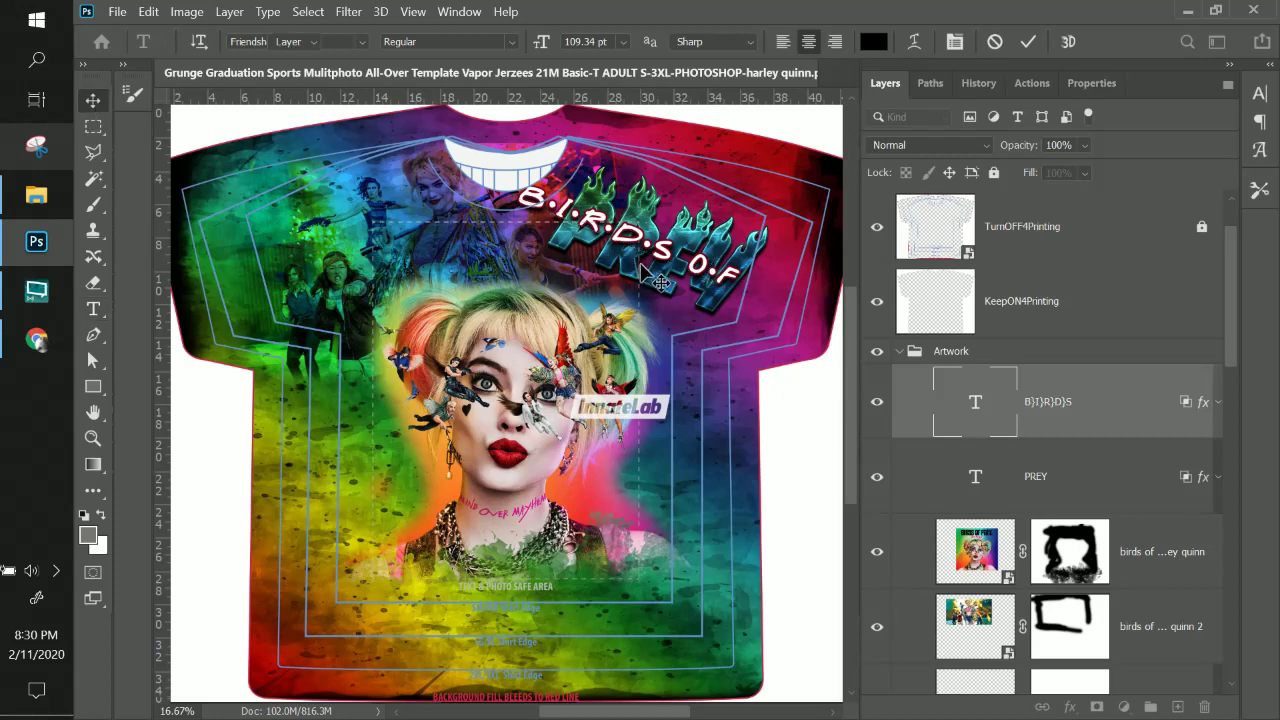
pyautogui.moveTo(658, 260); pyautogui.dragTo(688, 268)
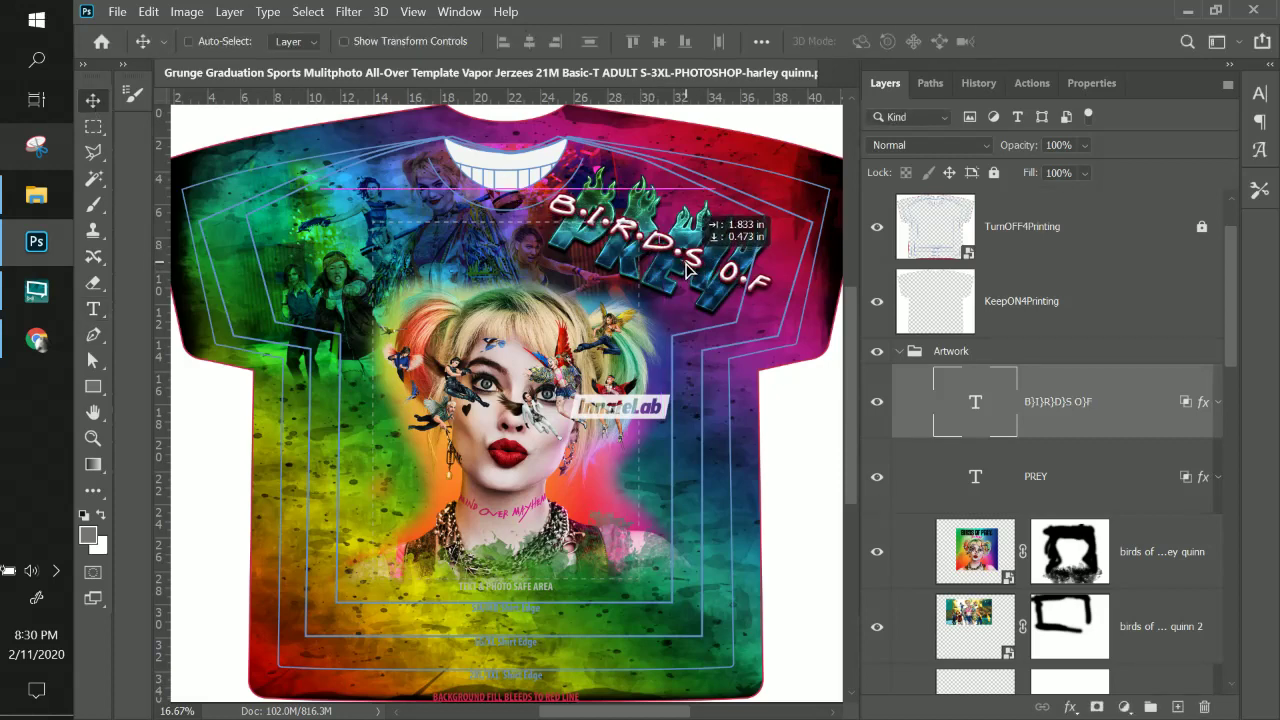
# Change the stroke color of the B}I}R}D}S O}F text layer to dark green 0e4508, sampled from the shirt artwork.
pyautogui.doubleClick(1203, 410)
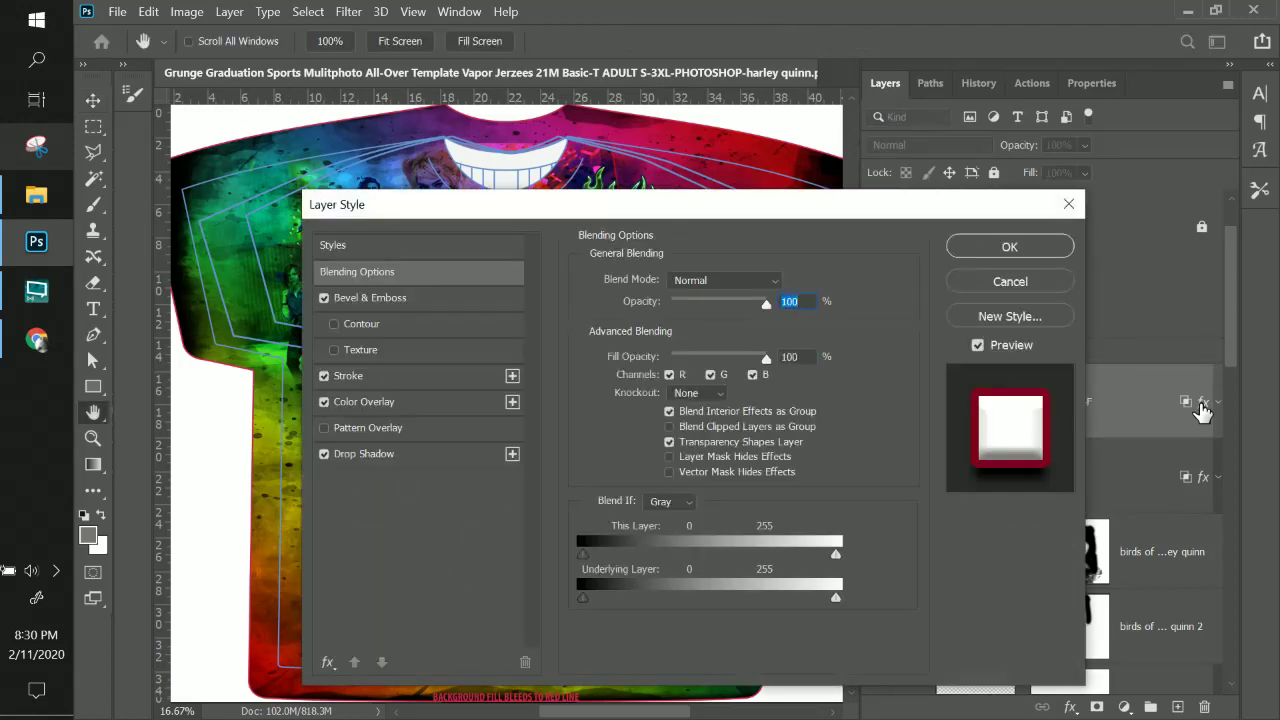
pyautogui.moveTo(878, 210); pyautogui.dragTo(1216, 150)
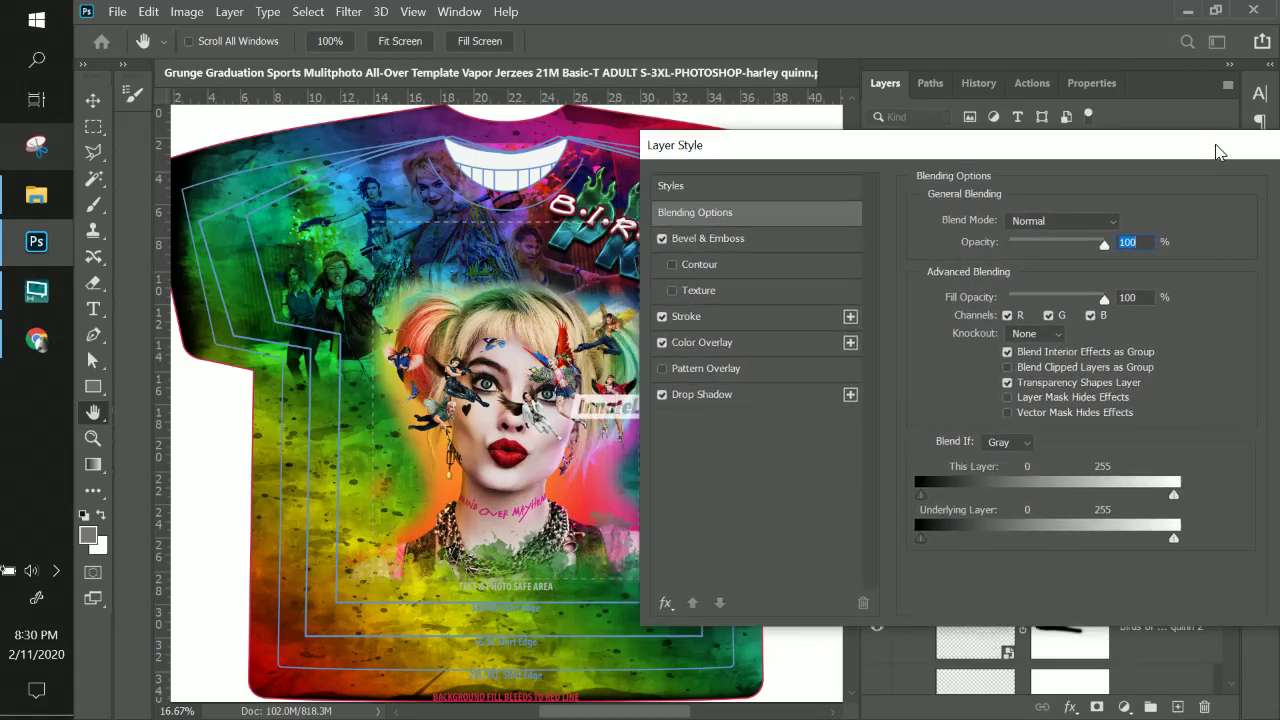
pyautogui.click(798, 320)
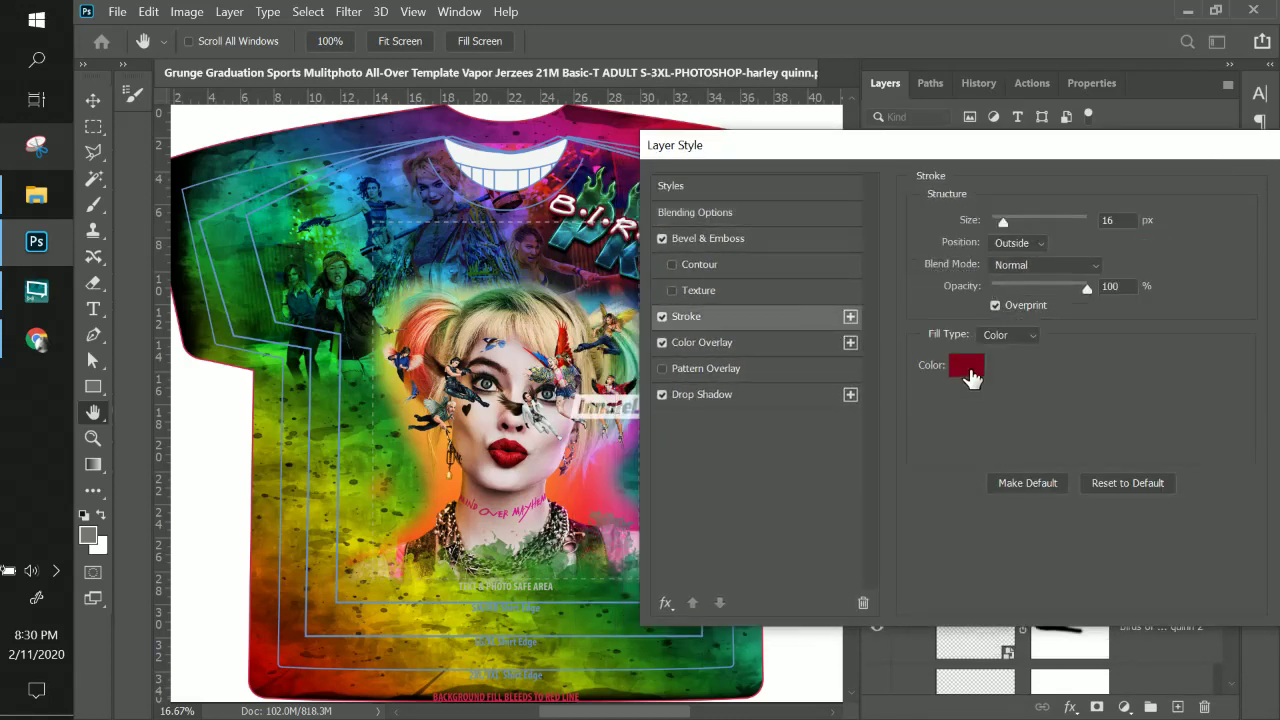
pyautogui.click(970, 375)
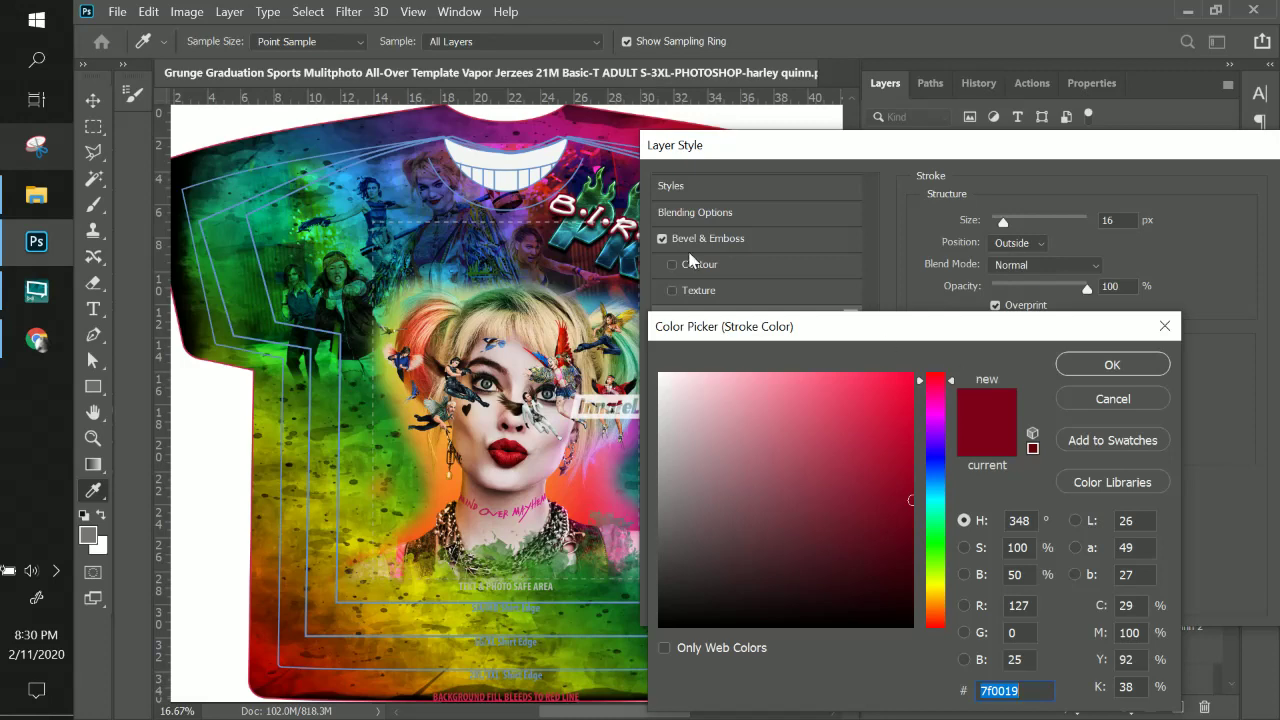
pyautogui.click(590, 200)
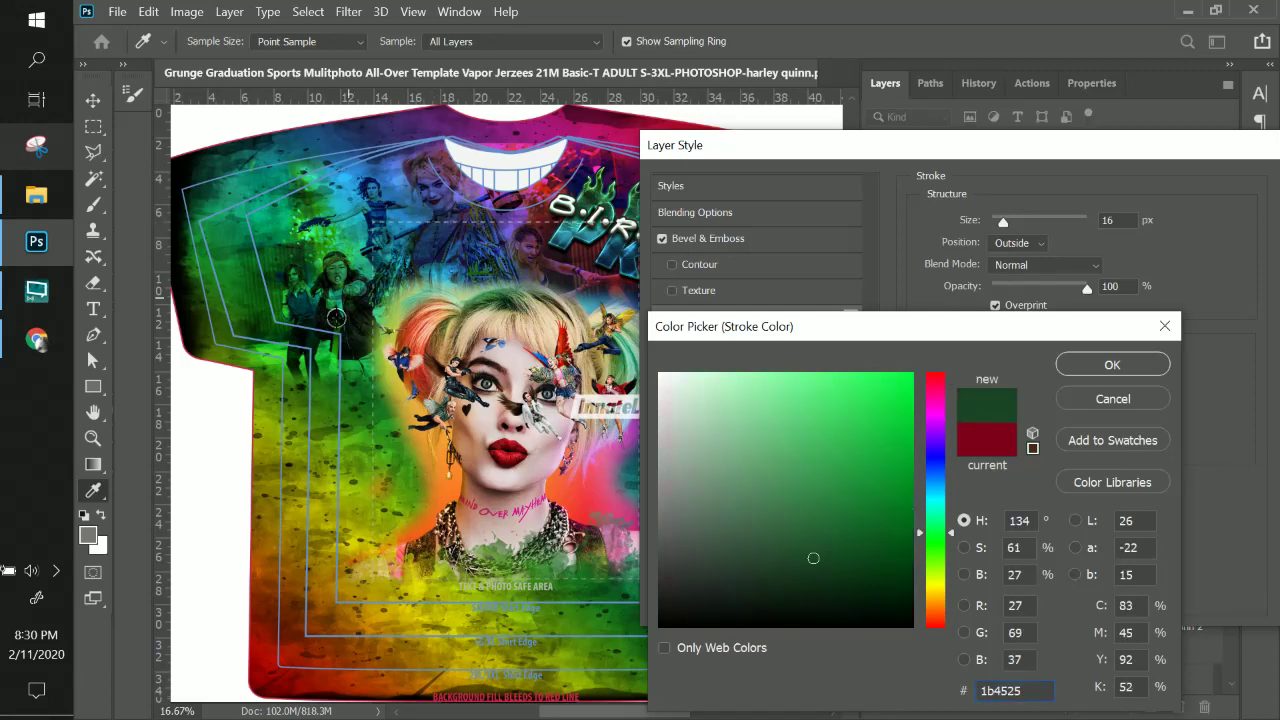
pyautogui.click(354, 524)
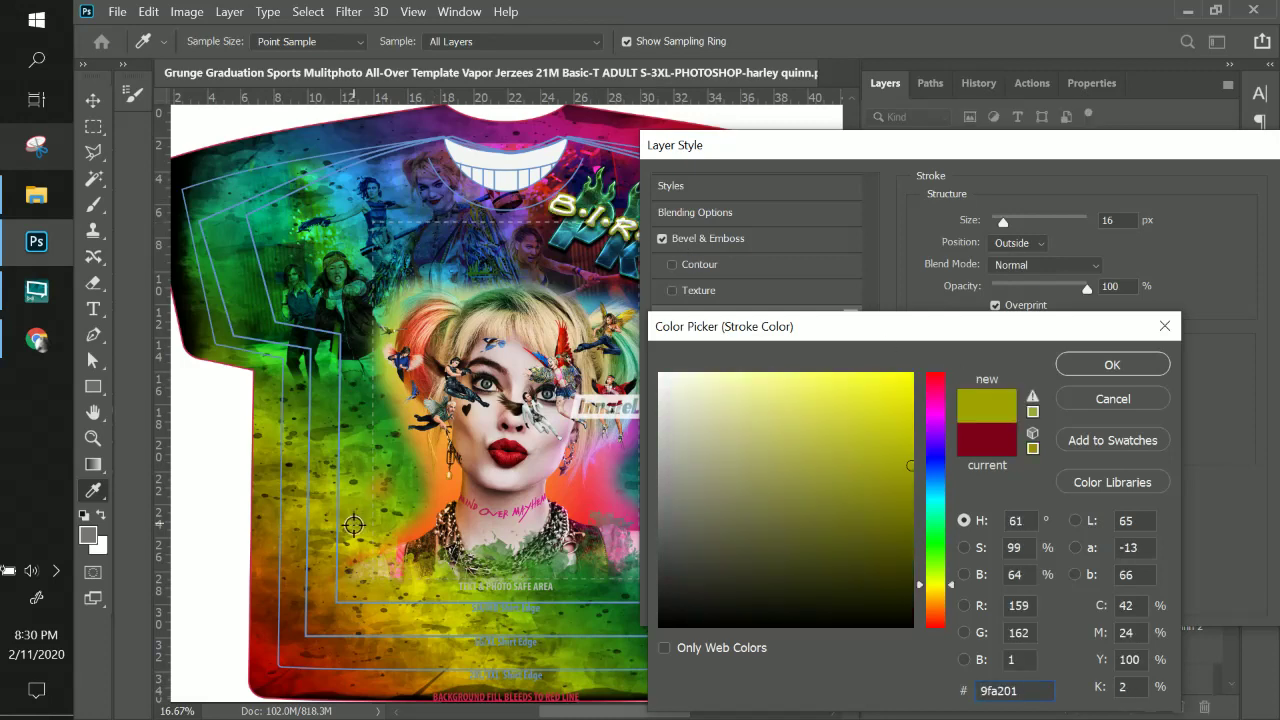
pyautogui.click(254, 324)
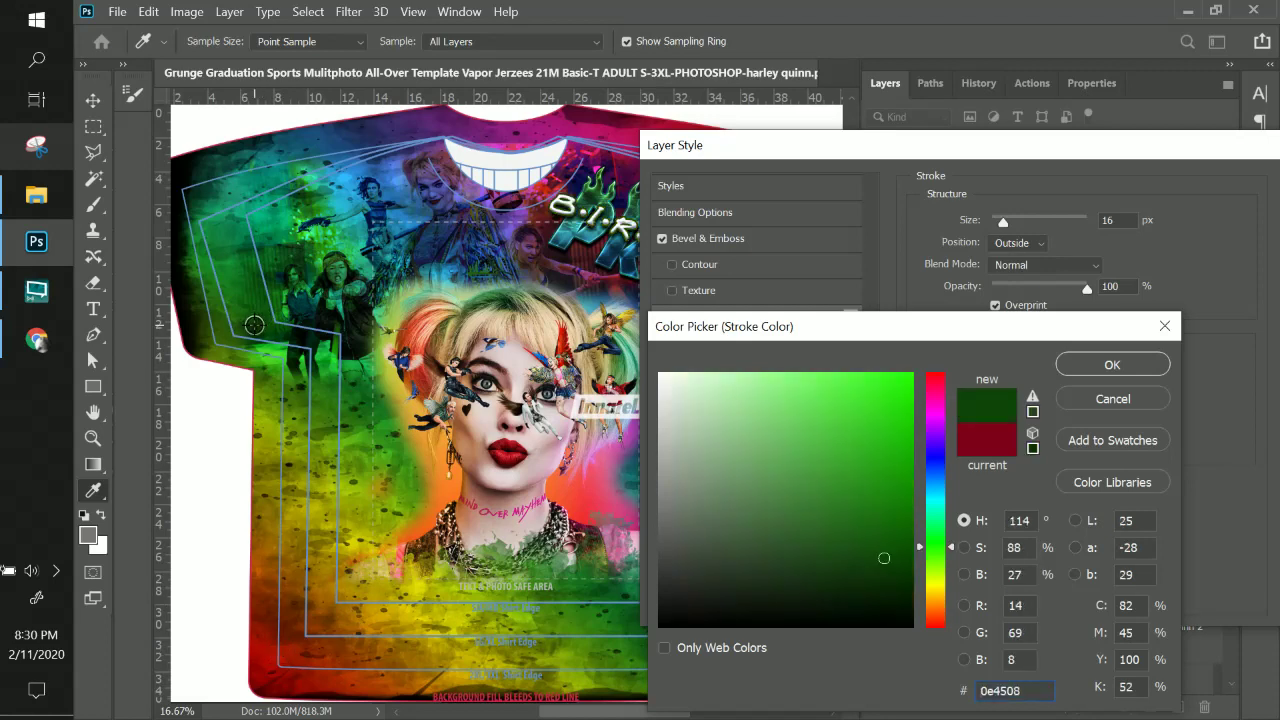
pyautogui.click(1101, 366)
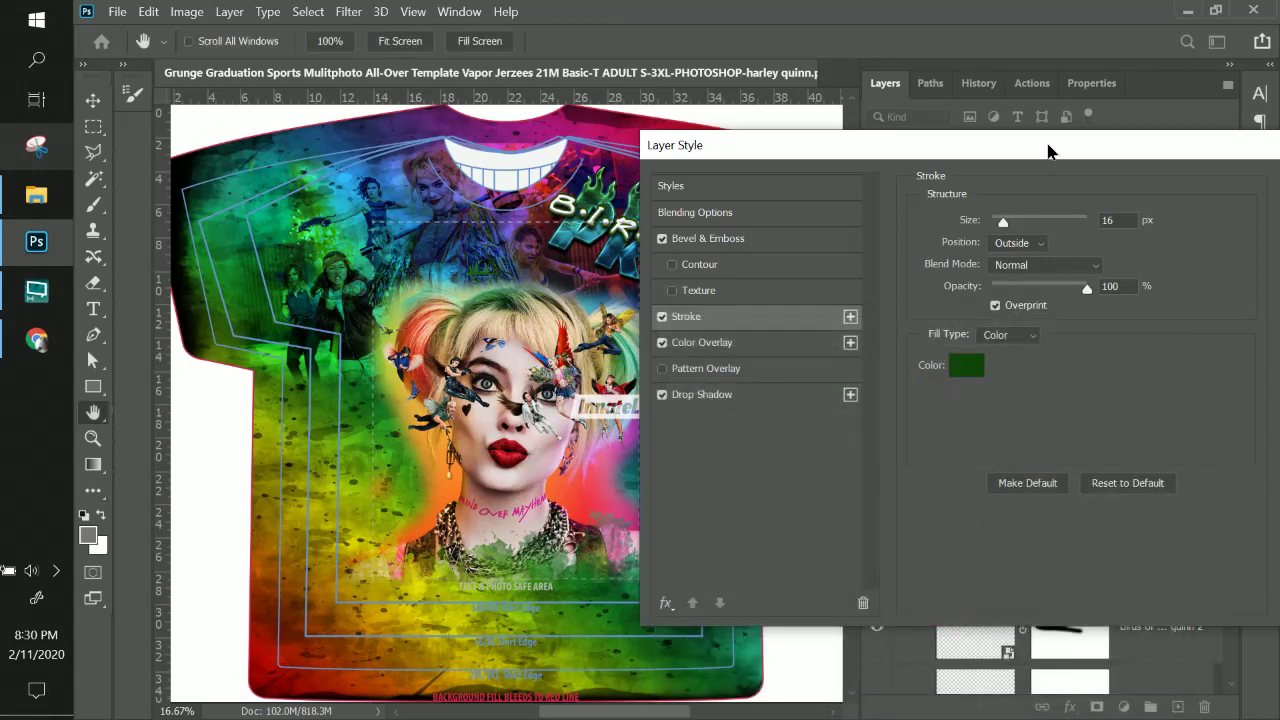
pyautogui.moveTo(720, 145); pyautogui.dragTo(456, 210)
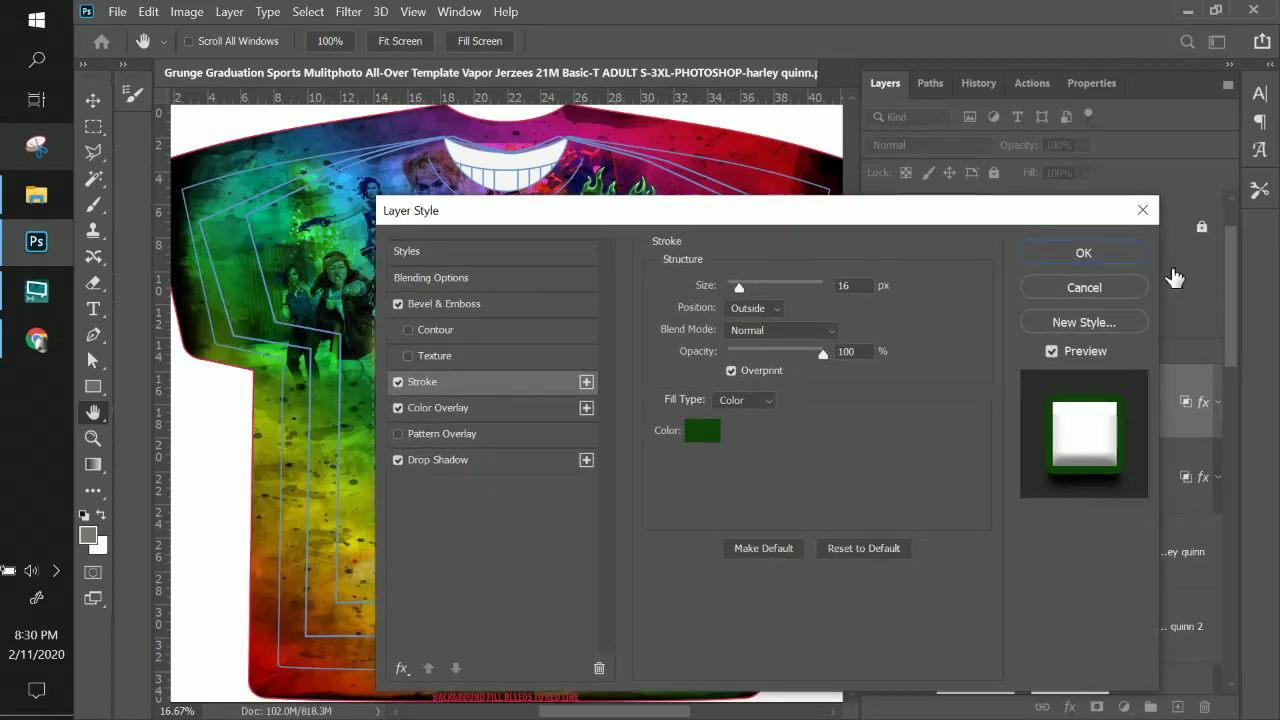
pyautogui.press('Return')
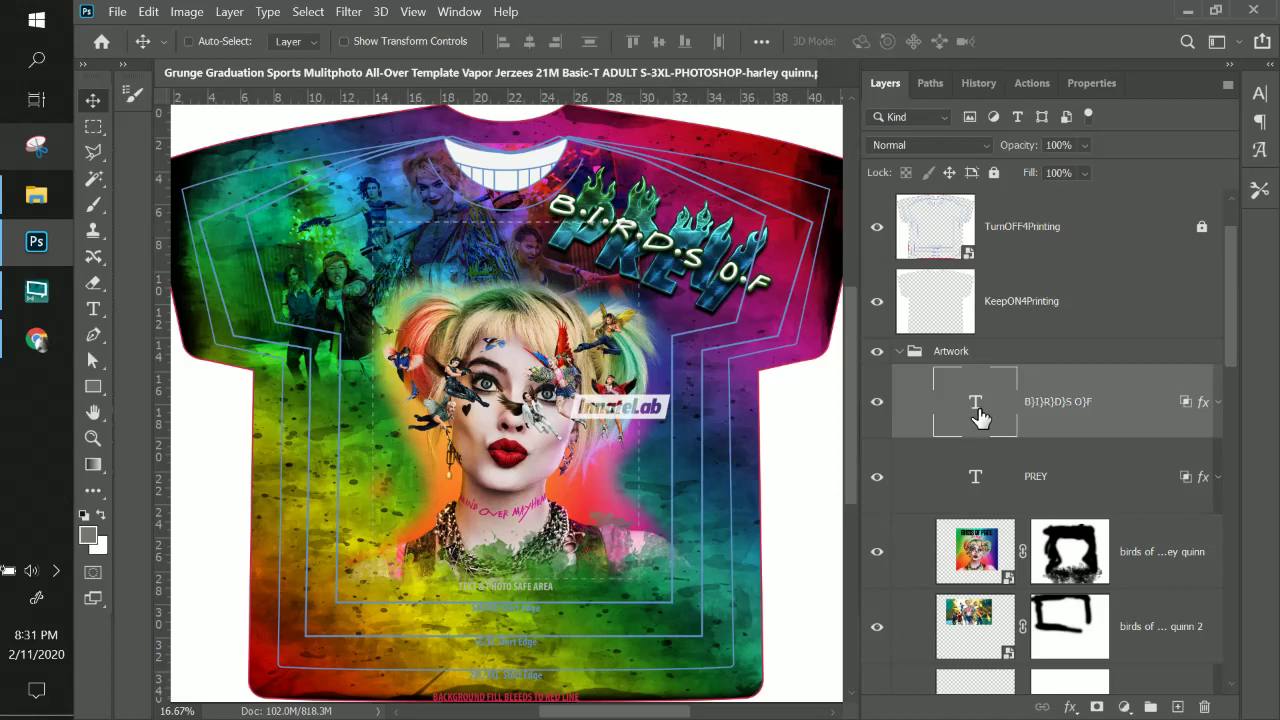
# Scale the B}I}R}D}S O}F text down proportionally to about 83.55%.
pyautogui.hotkey('ctrl', 't')
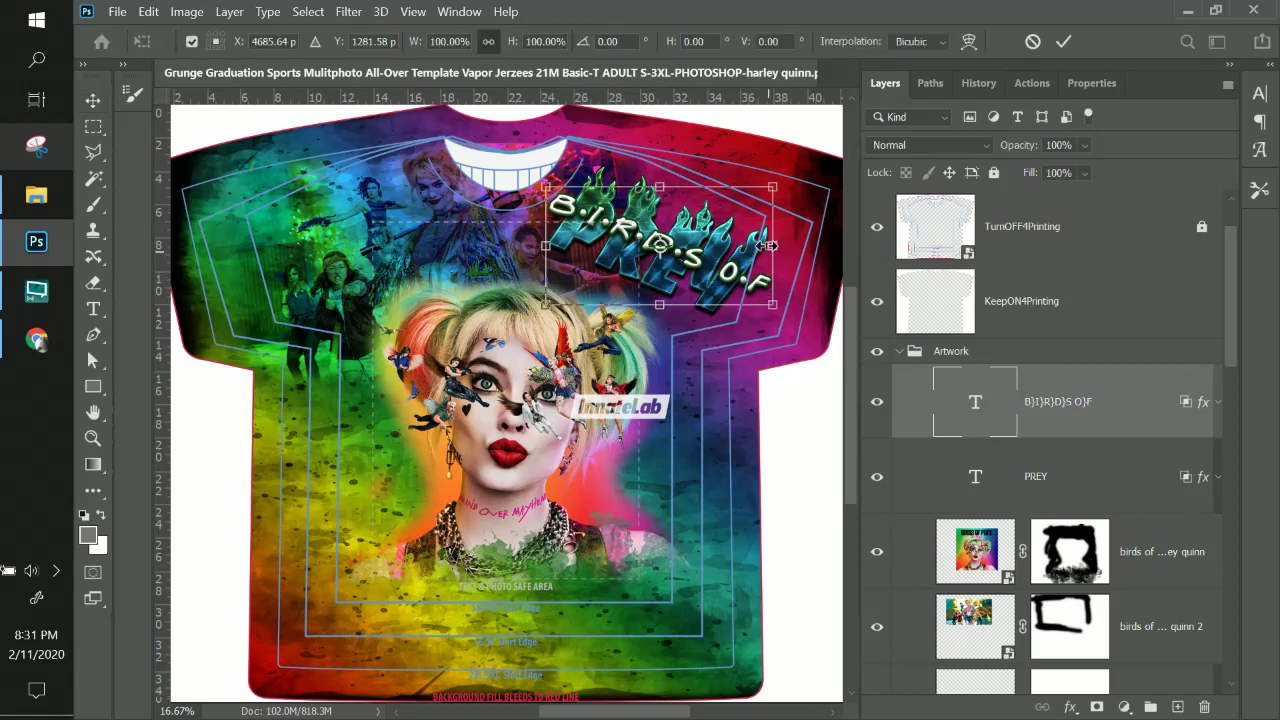
pyautogui.moveTo(773, 184); pyautogui.dragTo(729, 187)
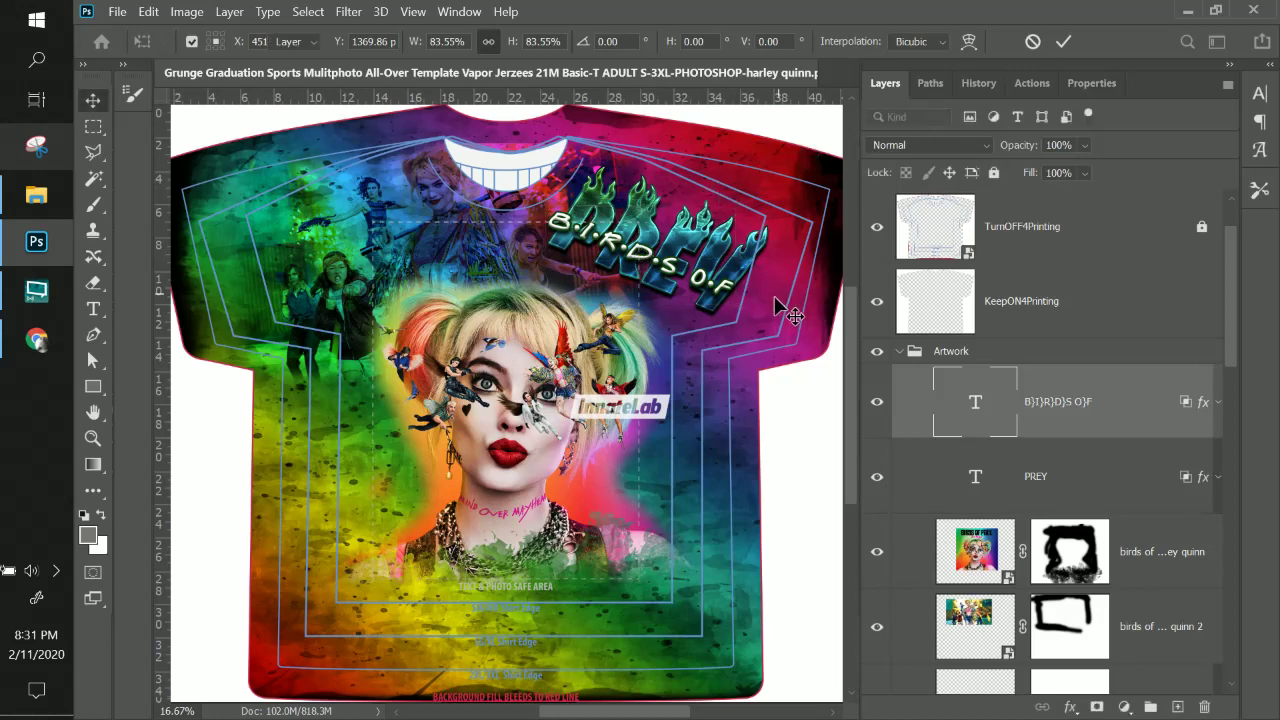
pyautogui.press('Return')
# Select the PREY text layer and scale it down slightly to match the width of the B}I}R}D}S O}F text.
pyautogui.rightClick(719, 251)
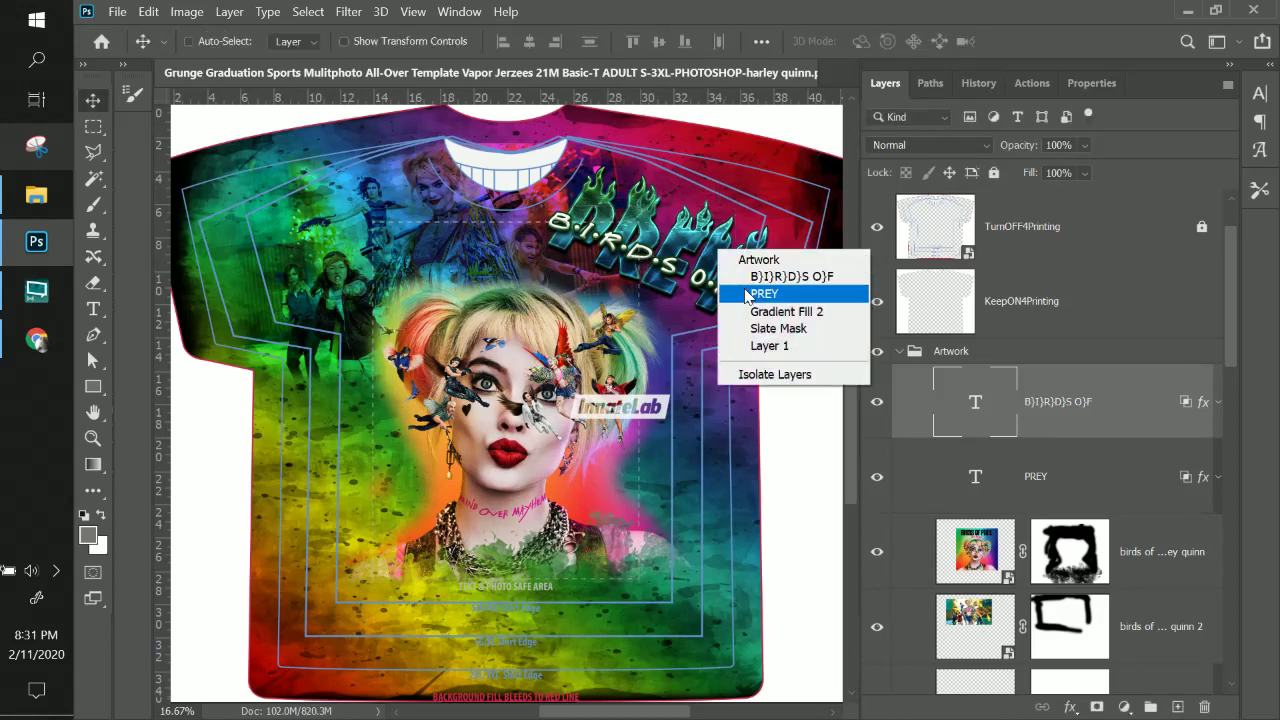
pyautogui.click(746, 294)
pyautogui.press('ctrl')
pyautogui.hotkey('ctrl', 't')
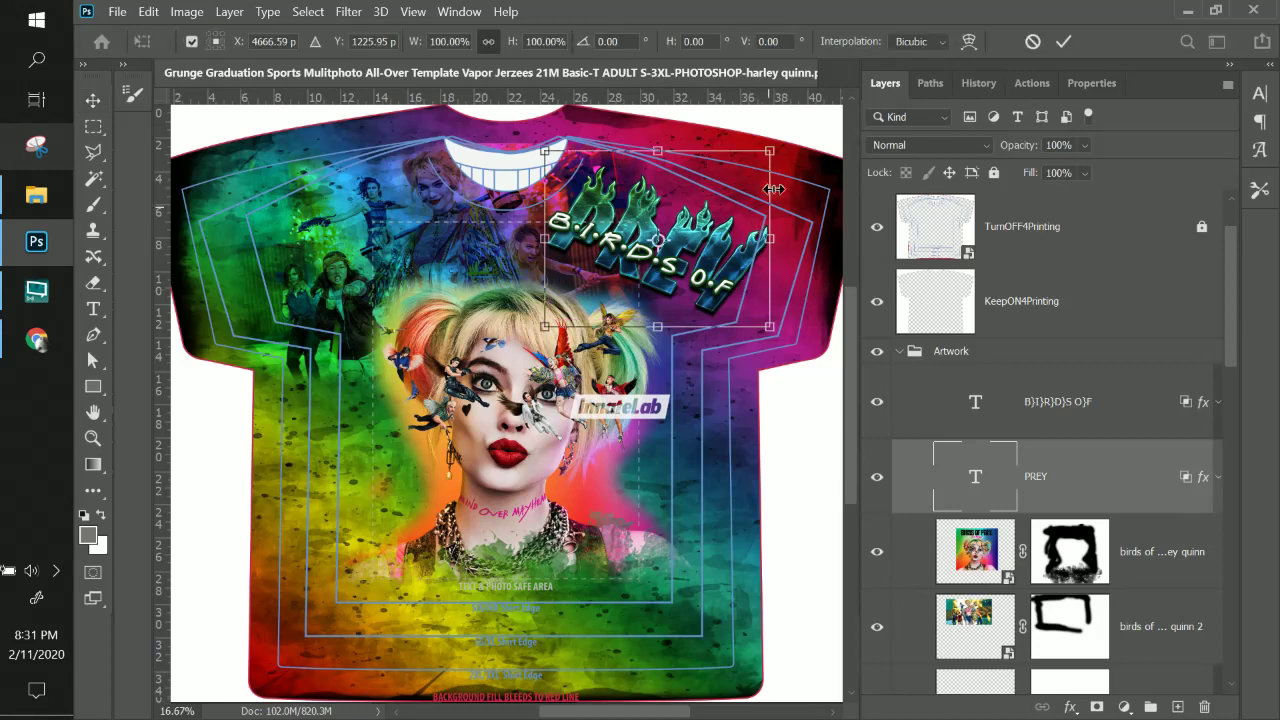
pyautogui.moveTo(768, 148); pyautogui.dragTo(742, 162)
pyautogui.press('Return')
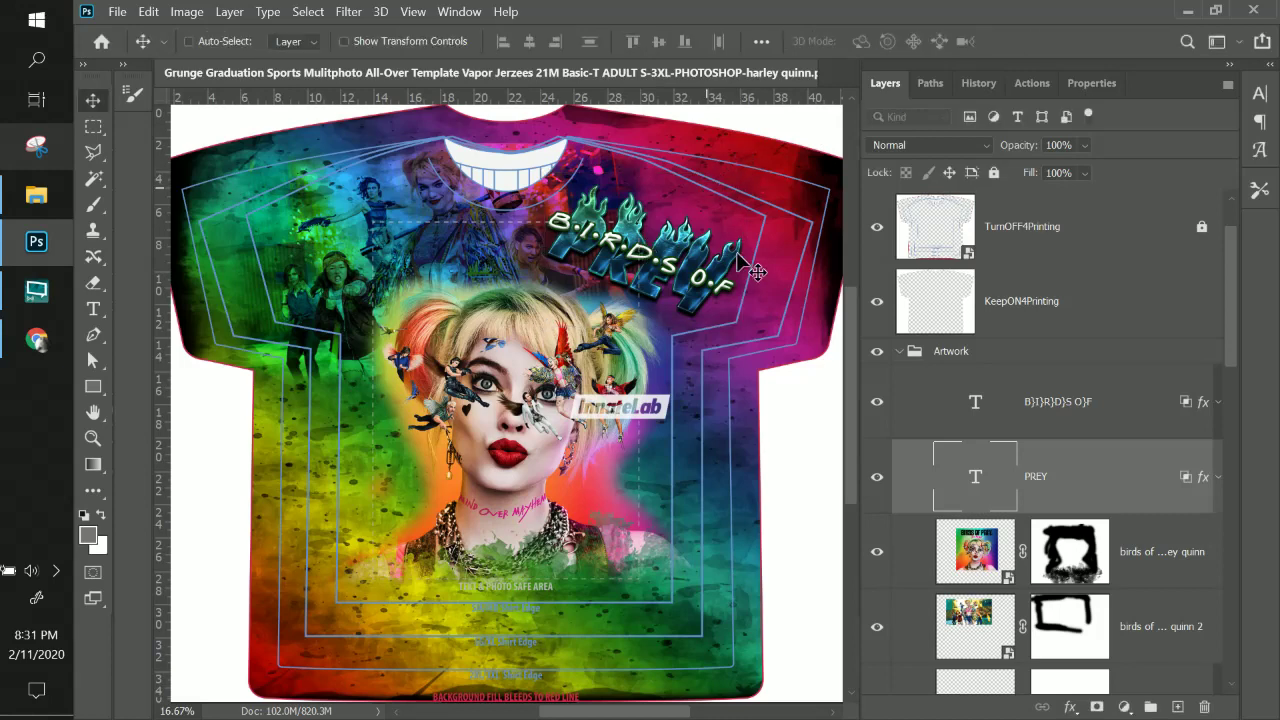
# Move the B}I}R}D}S O}F text up and slightly right over PREY, and shrink it a little from its left side.
pyautogui.moveTo(703, 300); pyautogui.dragTo(684, 244)
pyautogui.hotkey('ctrl', 't')
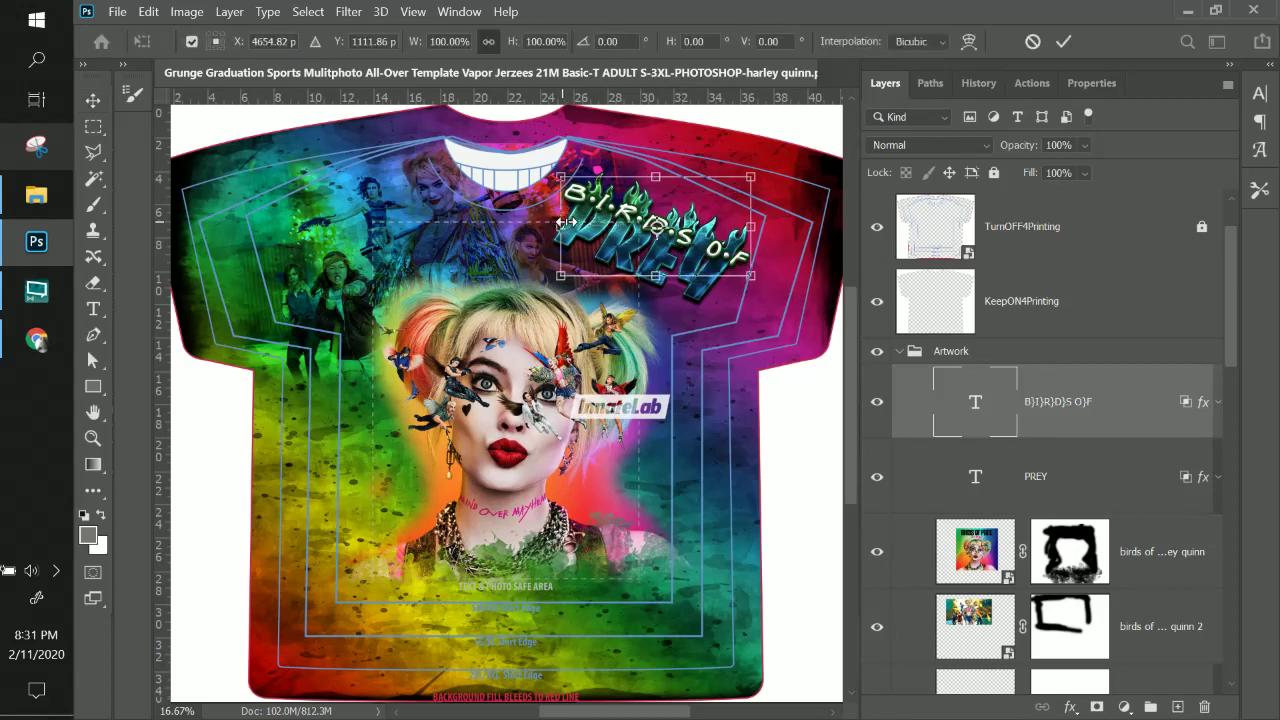
pyautogui.moveTo(566, 222); pyautogui.dragTo(590, 211)
pyautogui.press('Return')
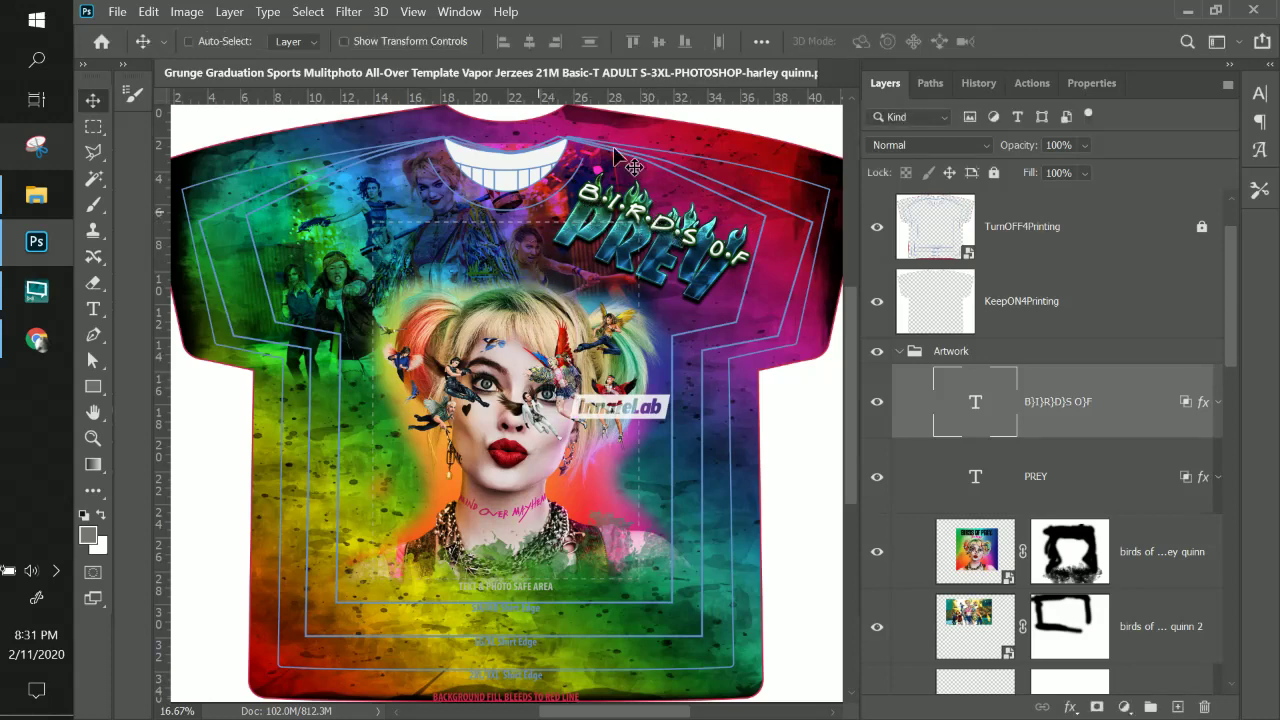
# Select the layer mask of the large Harley Quinn portrait and set the Brush tool to the Splash 2 preset with black as foreground.
pyautogui.rightClick(331, 292)
pyautogui.click(355, 320)
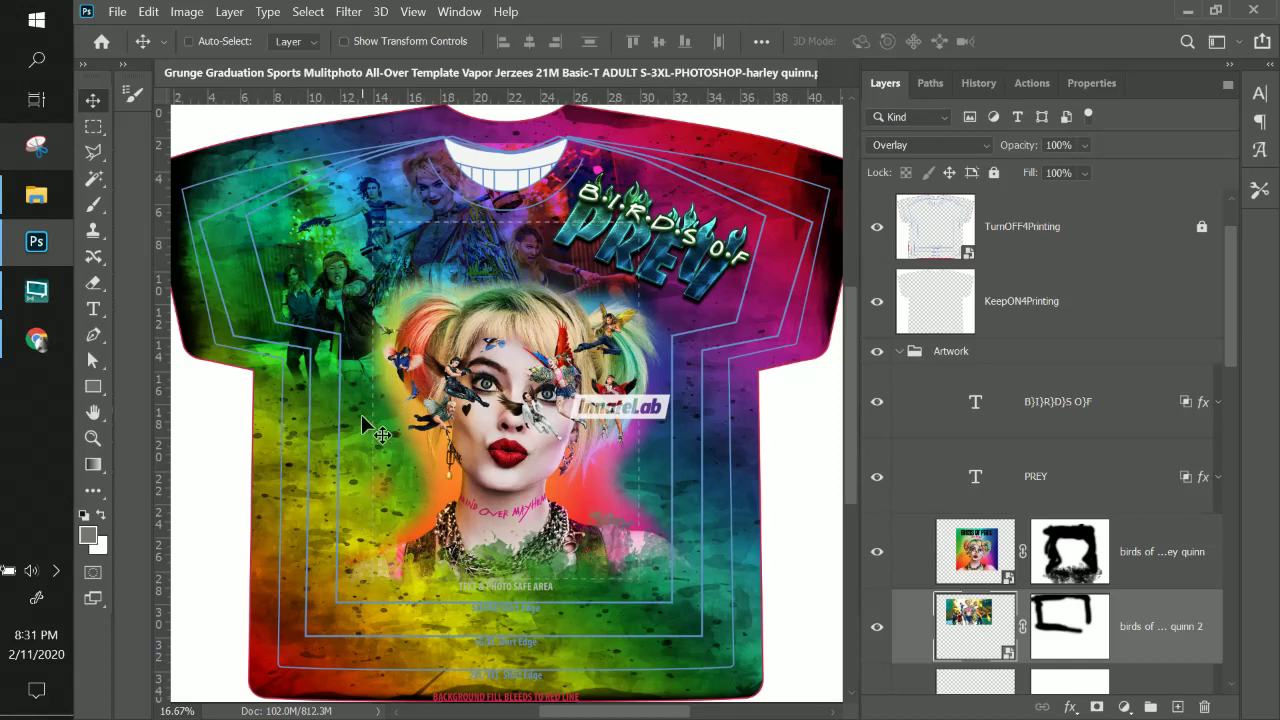
pyautogui.click(1070, 563)
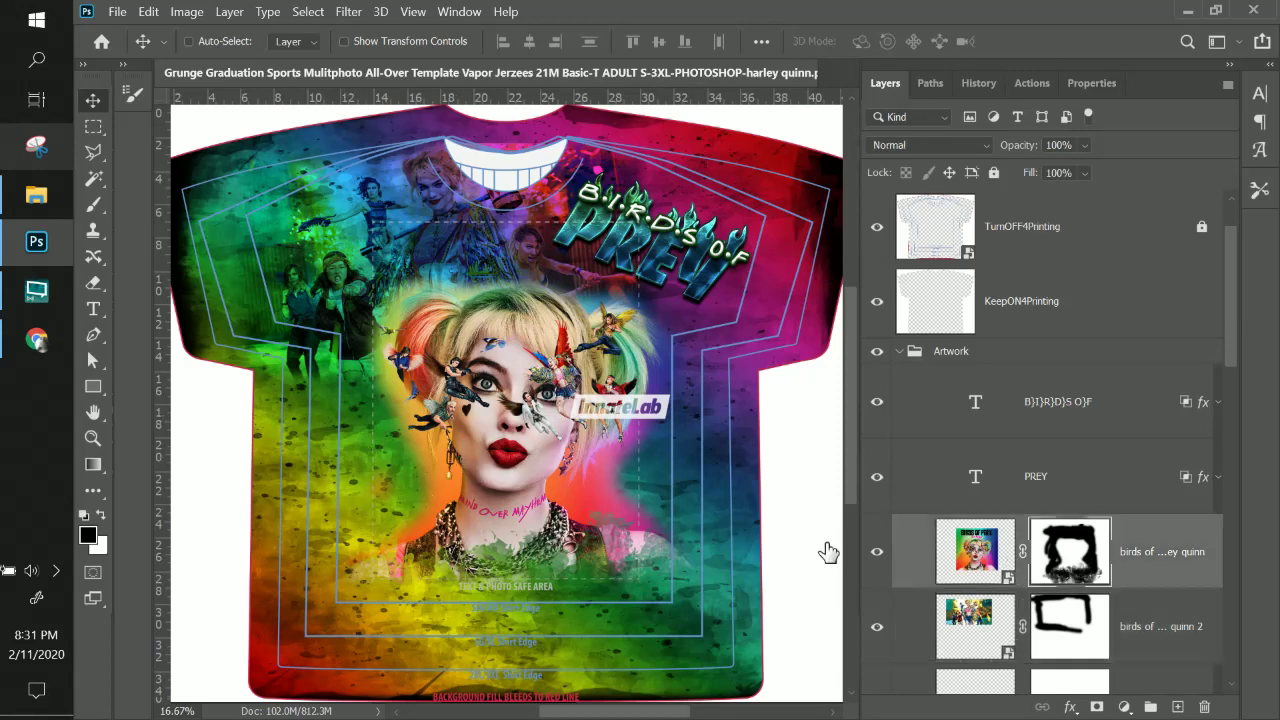
pyautogui.click(94, 205)
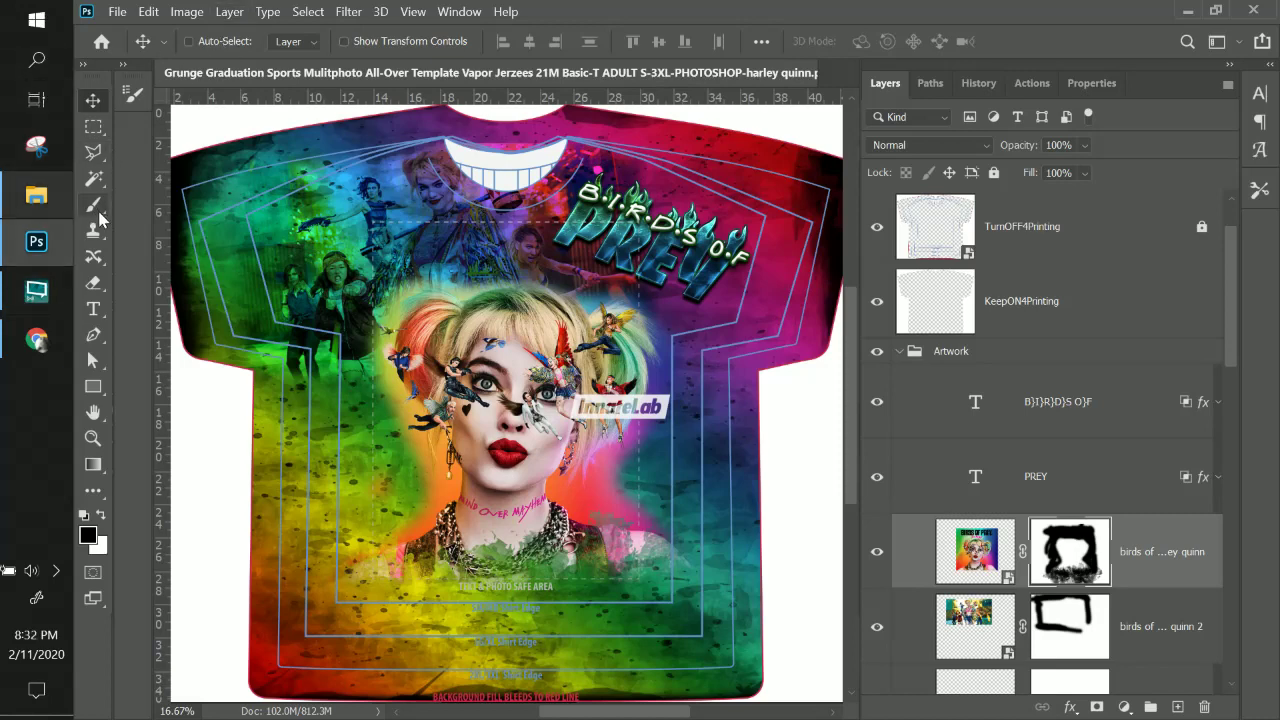
pyautogui.click(217, 43)
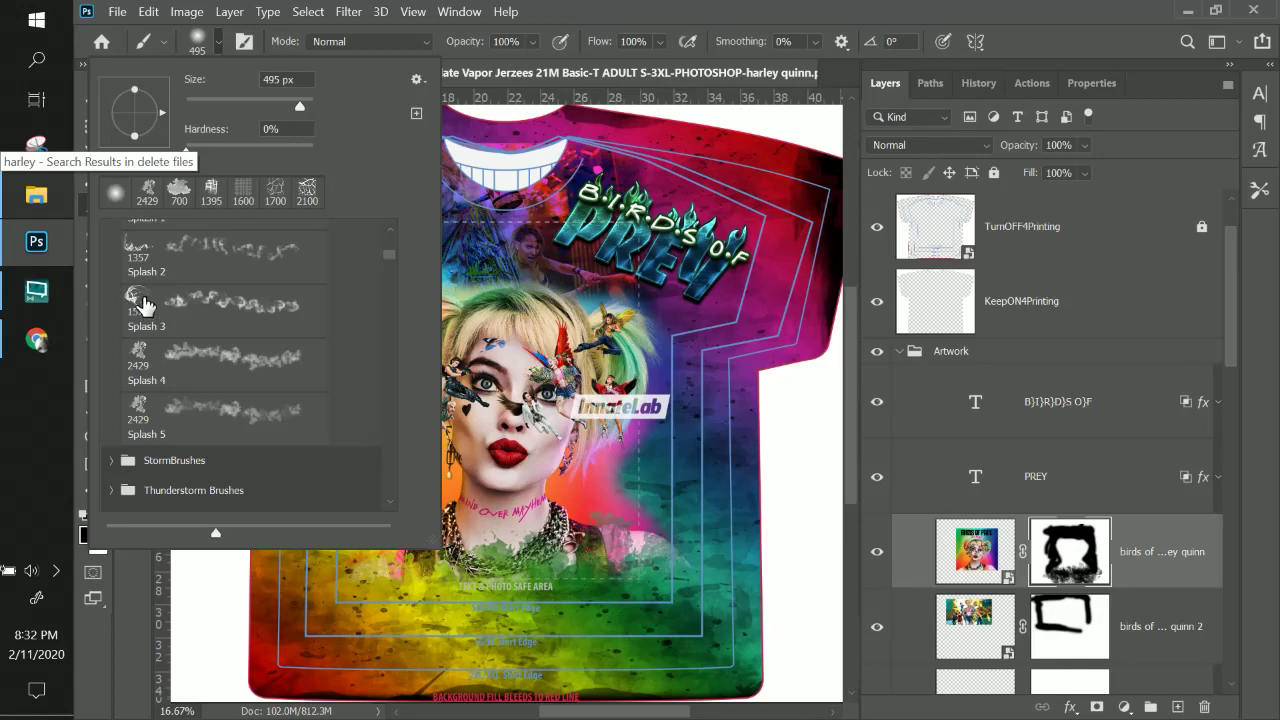
pyautogui.scroll(3, 145, 310)
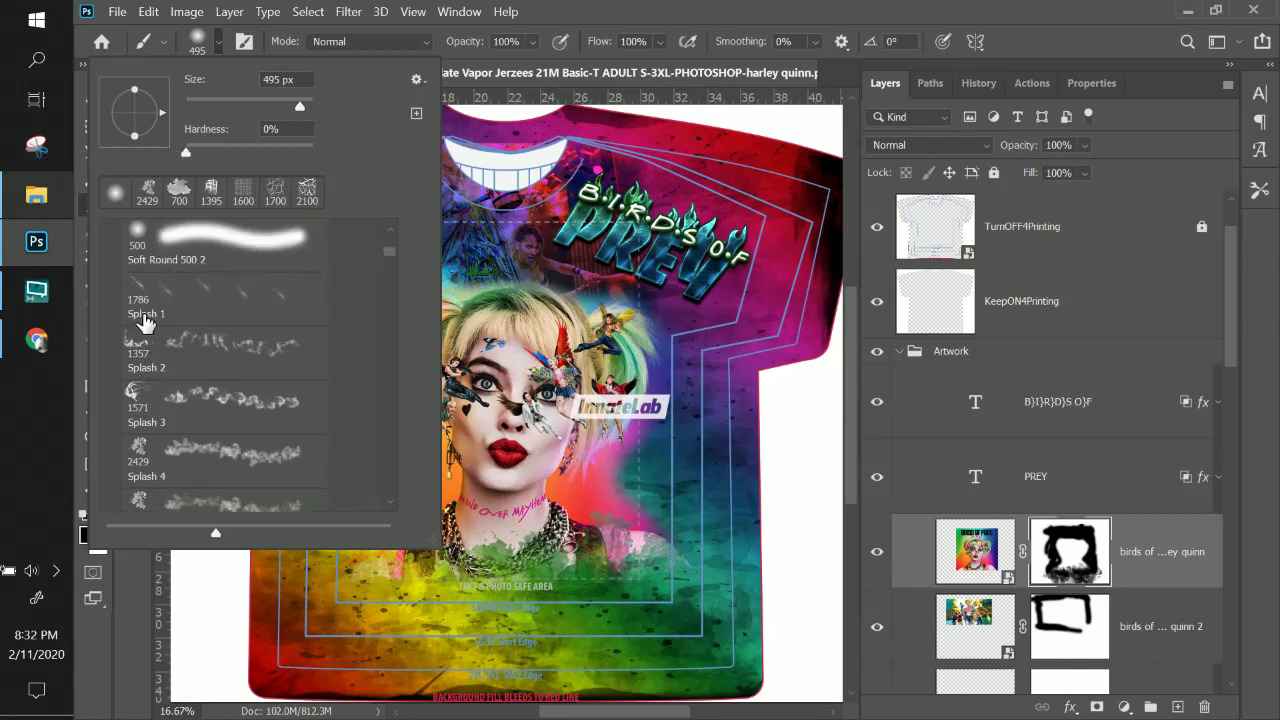
pyautogui.click(137, 347)
pyautogui.click(630, 30)
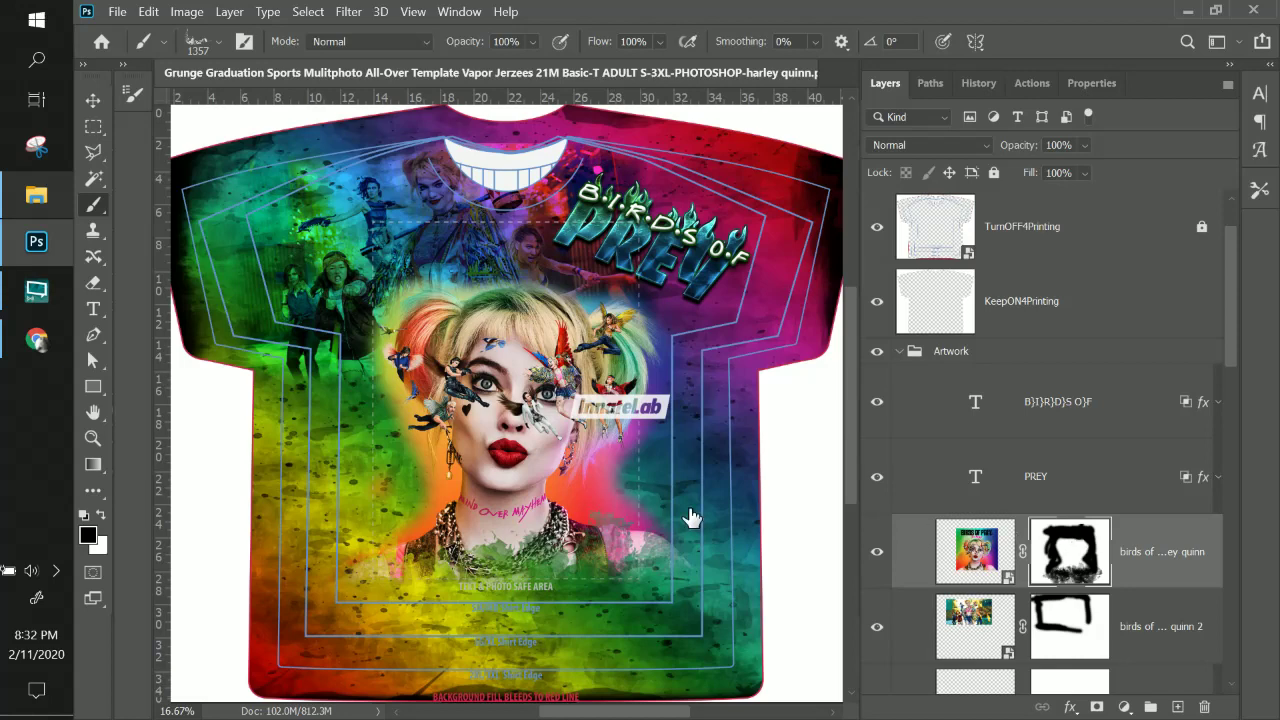
pyautogui.click(88, 535)
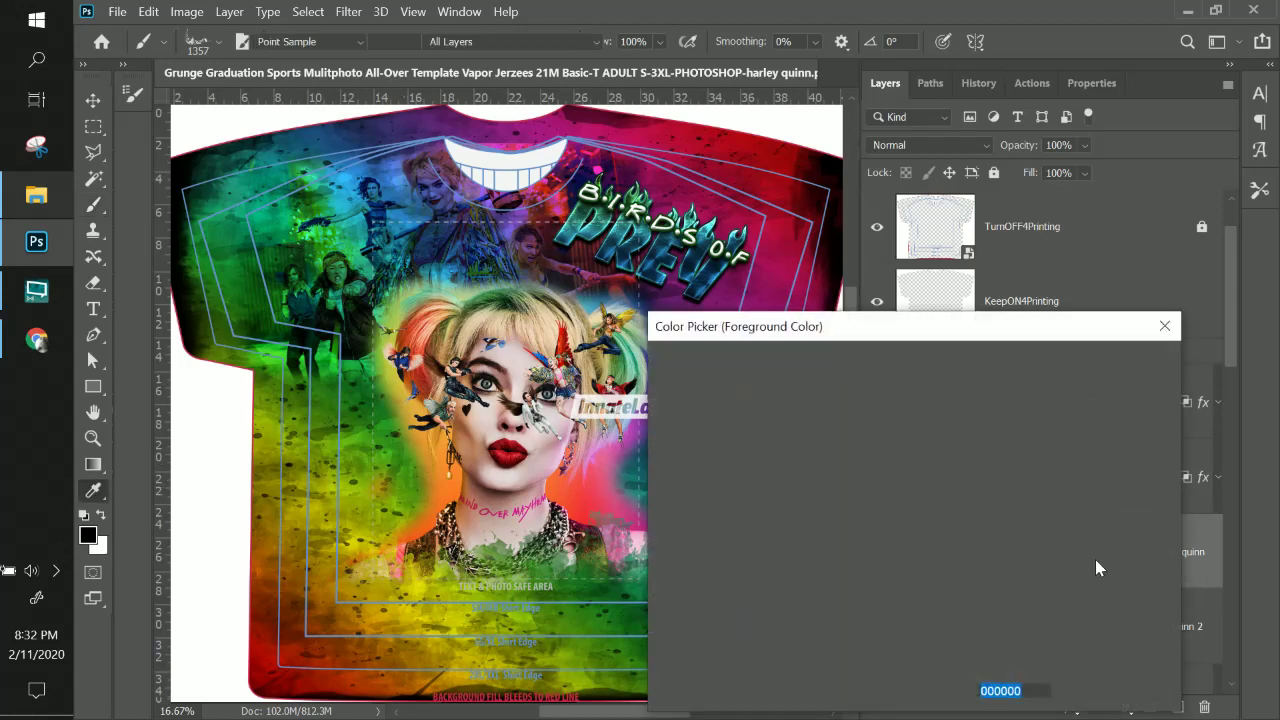
pyautogui.click(1165, 327)
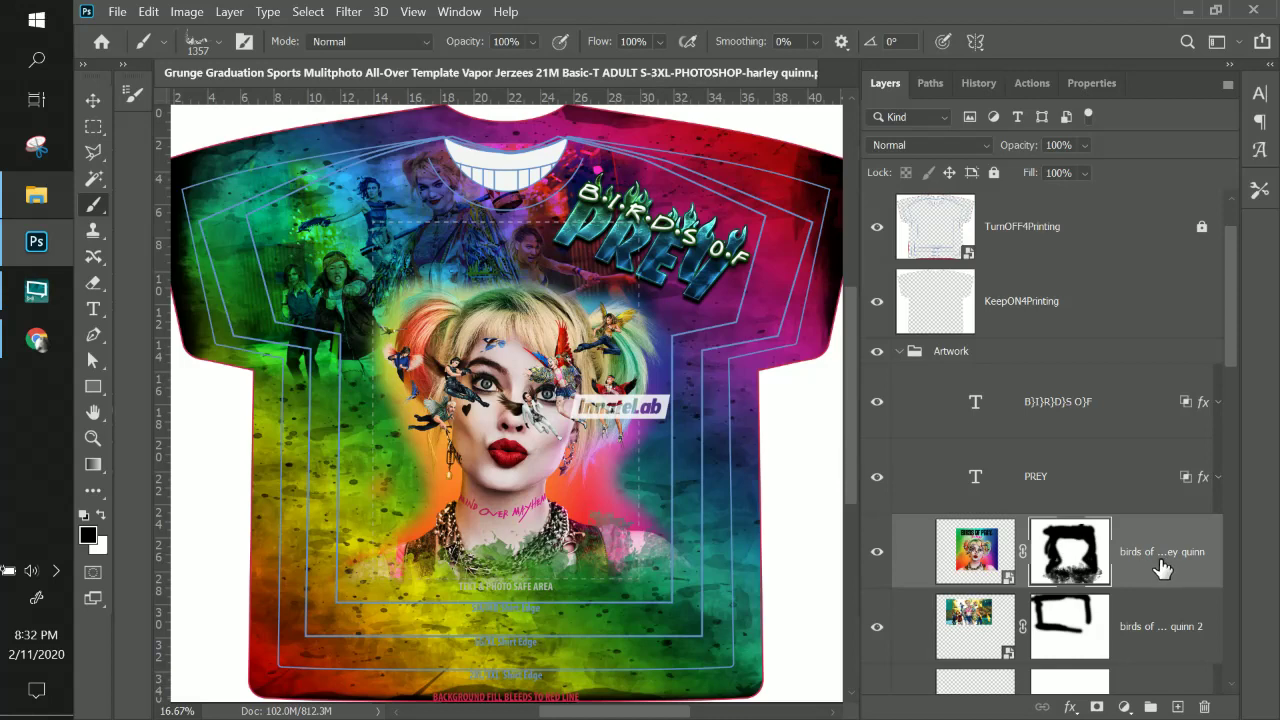
# Put the large portrait layer in its own group and toggle the group's visibility to compare the design with and without it.
pyautogui.hotkey('ctrl', 'g')
pyautogui.click(940, 528)
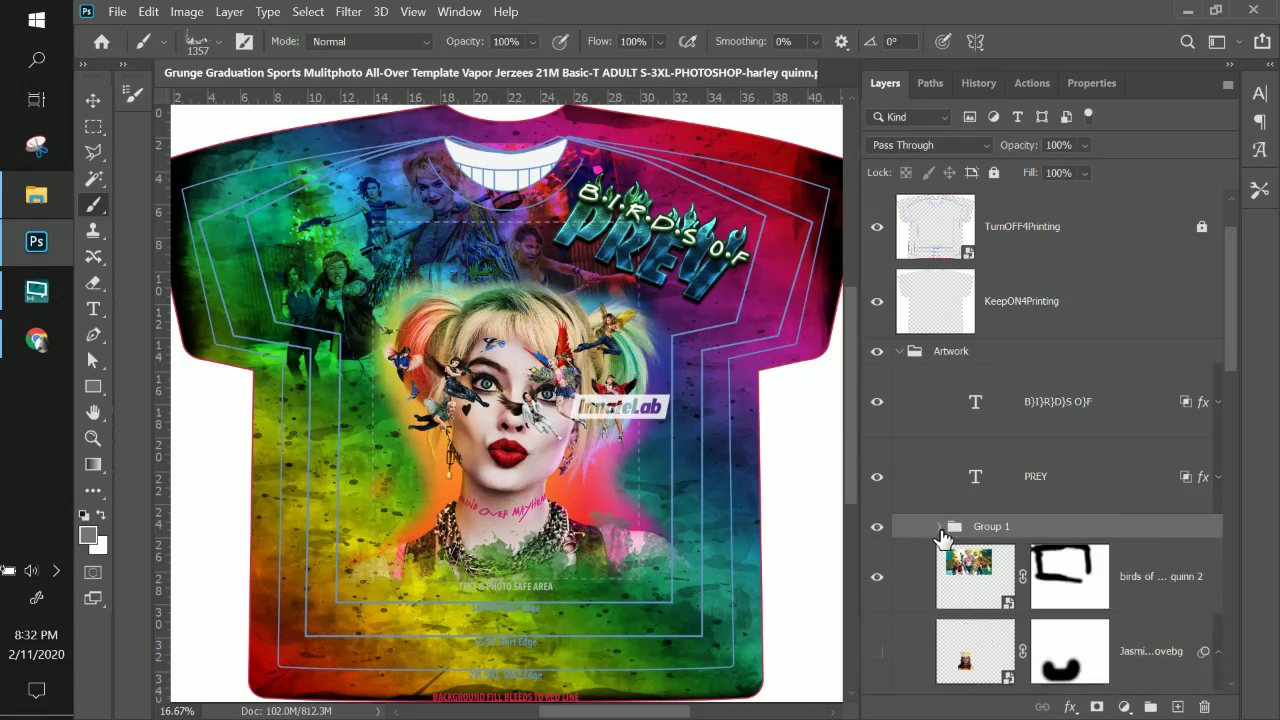
pyautogui.click(877, 527)
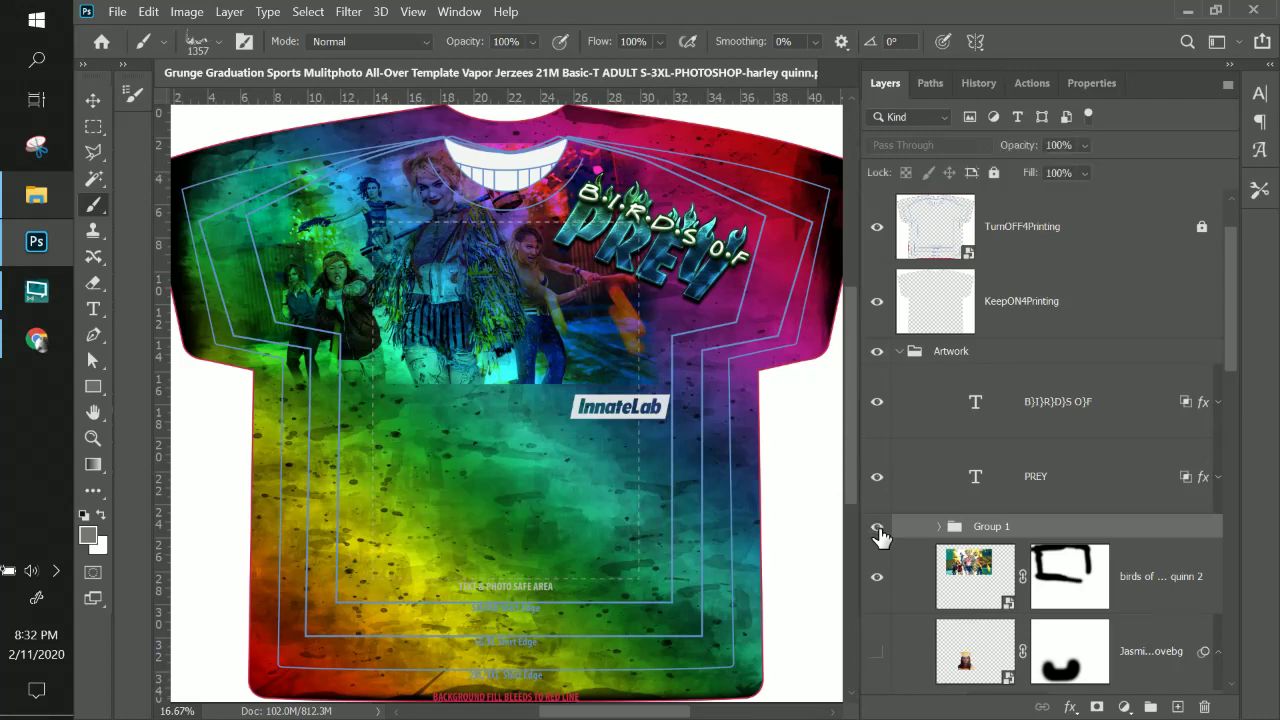
pyautogui.click(878, 530)
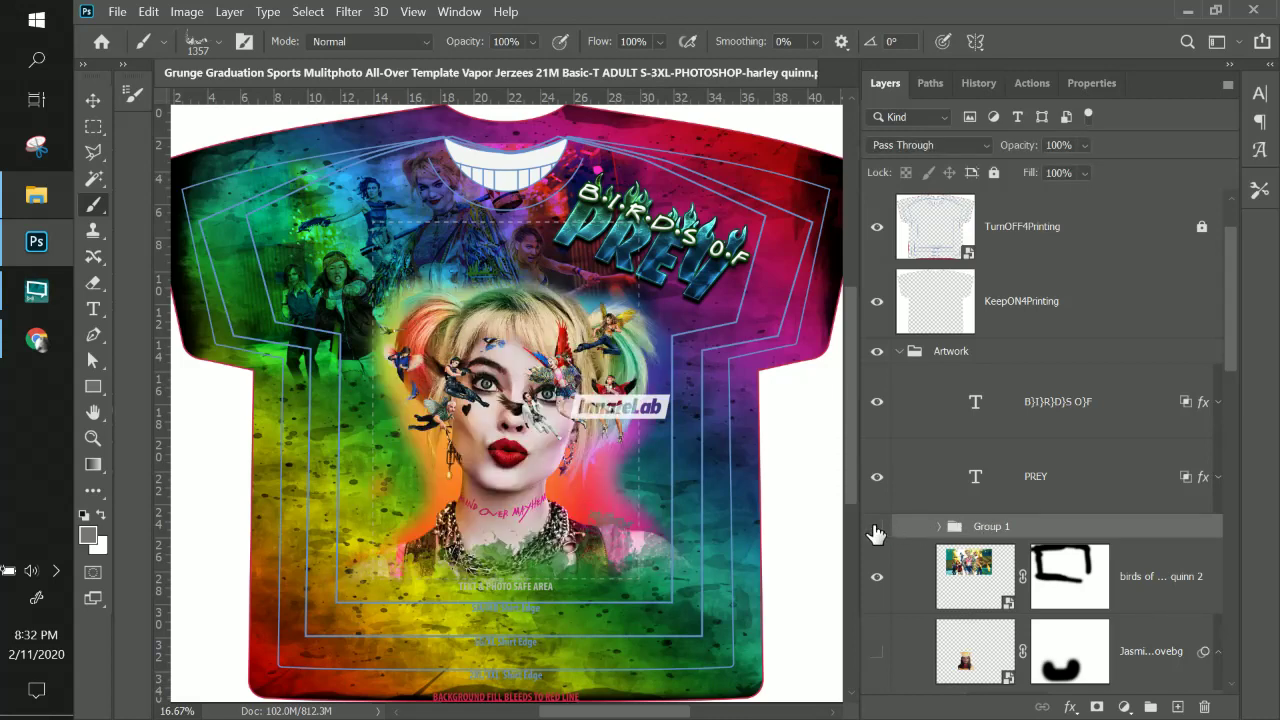
pyautogui.click(877, 530)
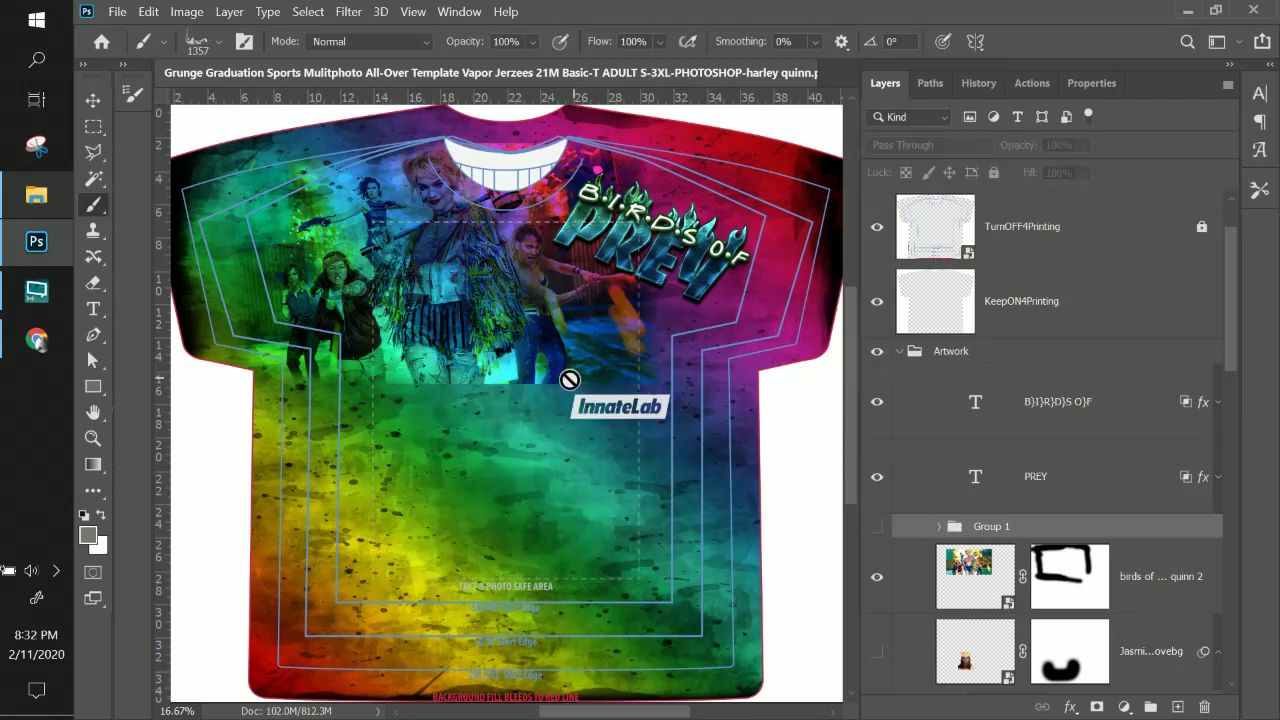
pyautogui.click(877, 530)
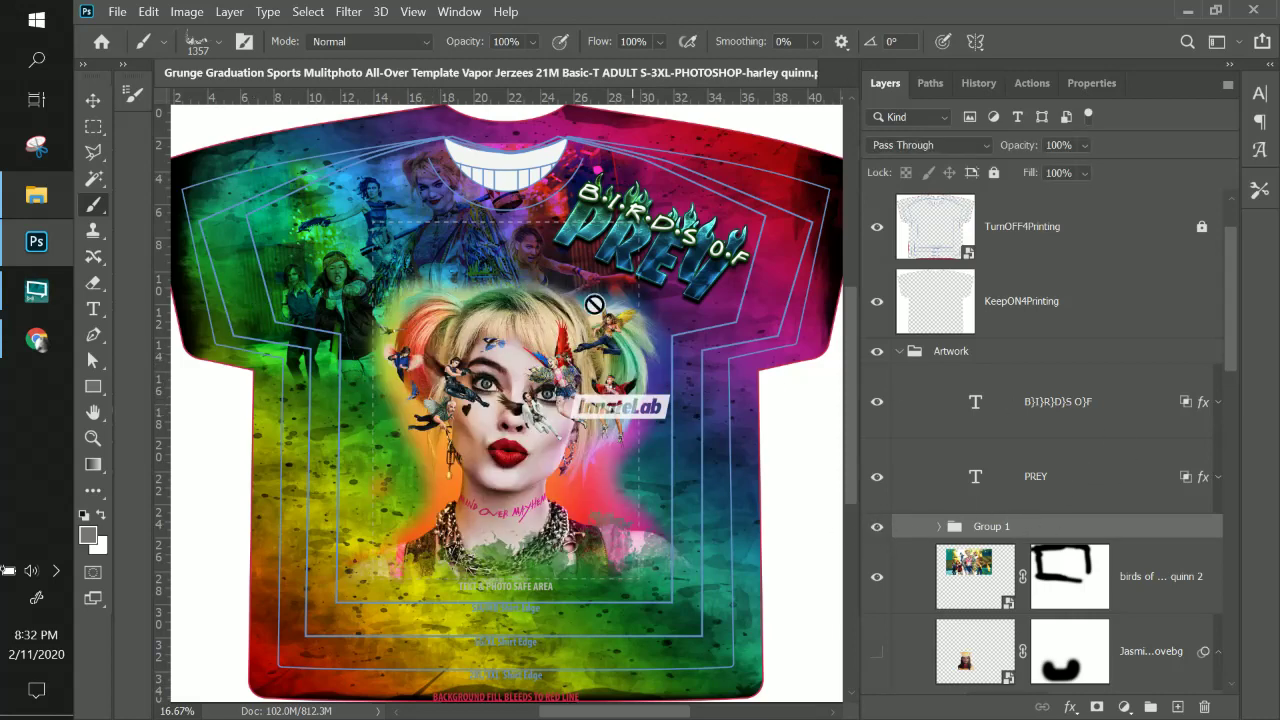
# Add a layer mask to the portrait group, test black splash strokes beside the lower-right shoulder, and undo the last stroke.
pyautogui.click(1104, 703)
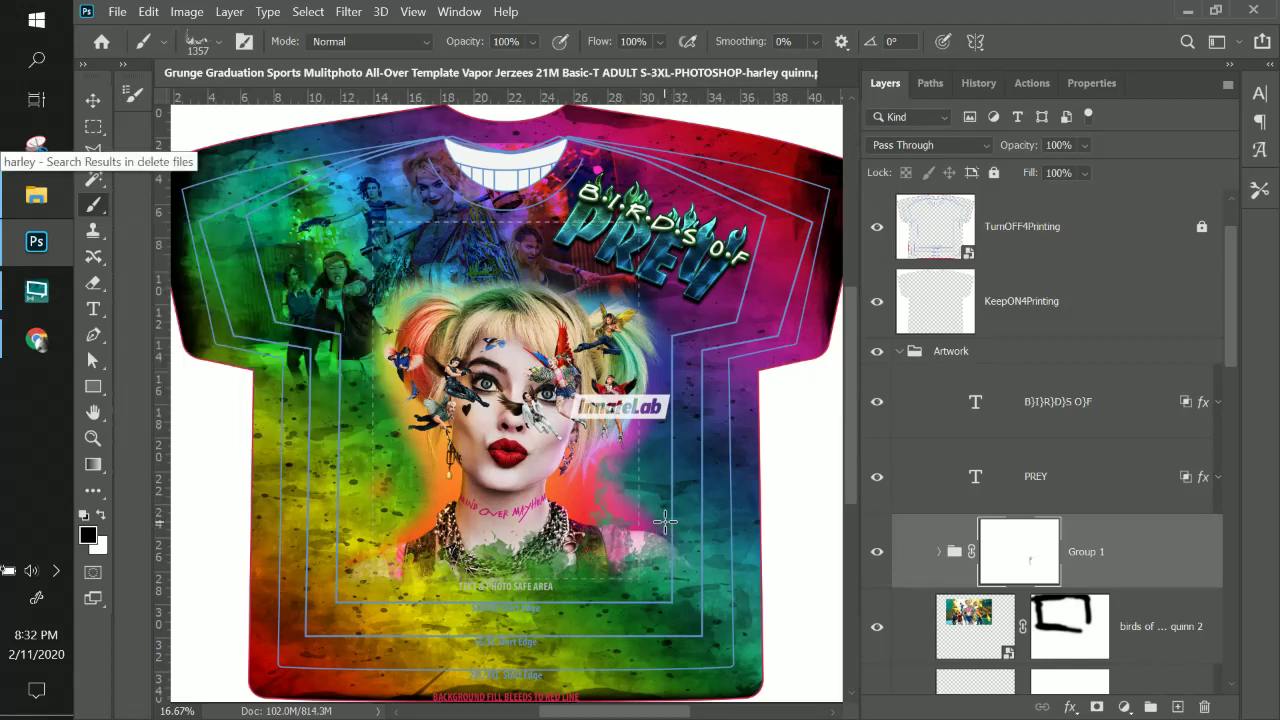
pyautogui.moveTo(655, 516)
pyautogui.mouseDown()
pyautogui.moveTo(630, 505)
pyautogui.moveTo(652, 510)
pyautogui.mouseUp()
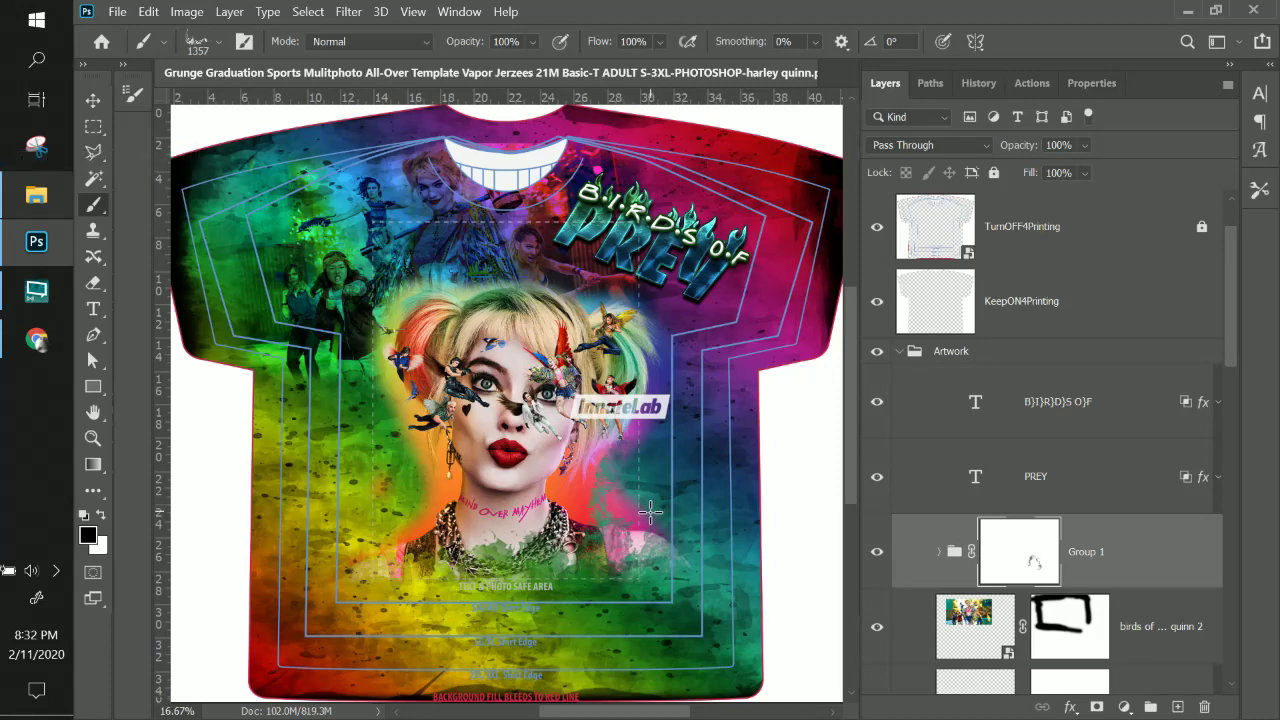
pyautogui.hotkey('ctrl', 'z')
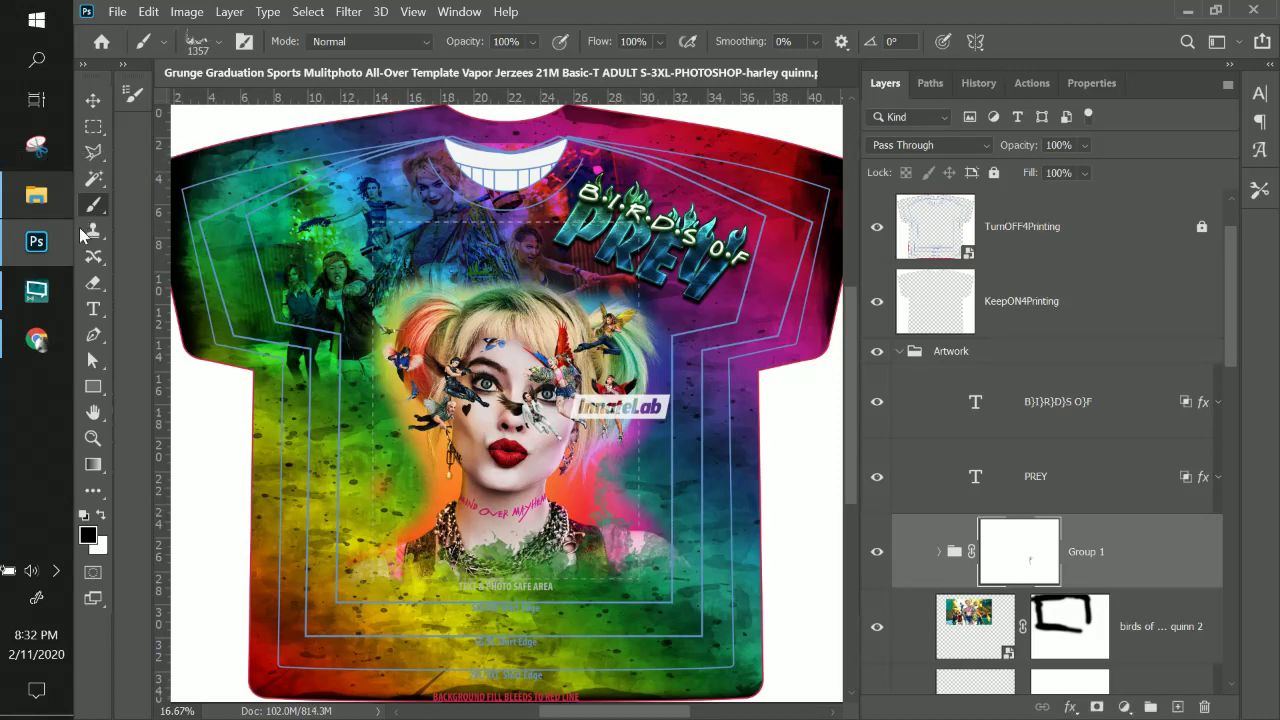
# Collapse the Splash Art Kit brush group and choose the 2492 px splatter SG Brush from the BrushStrokes group.
pyautogui.click(195, 44)
pyautogui.scroll(3, 275, 268)
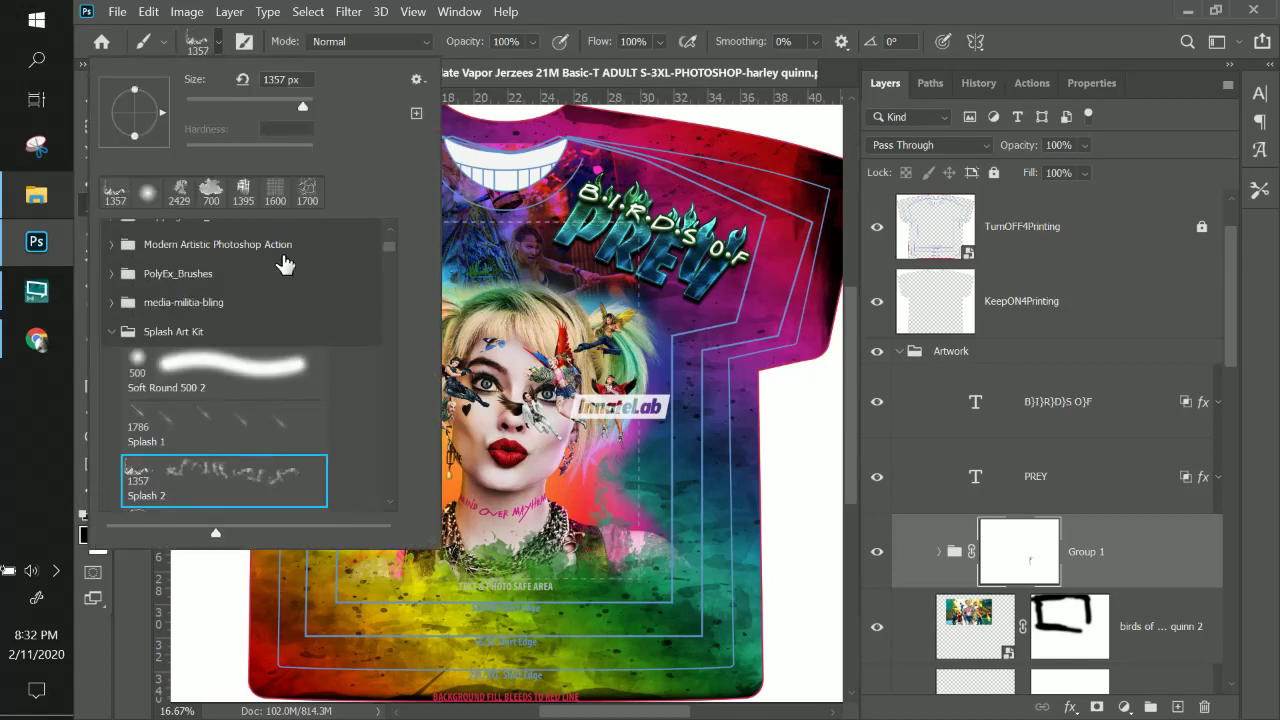
pyautogui.scroll(3, 285, 263)
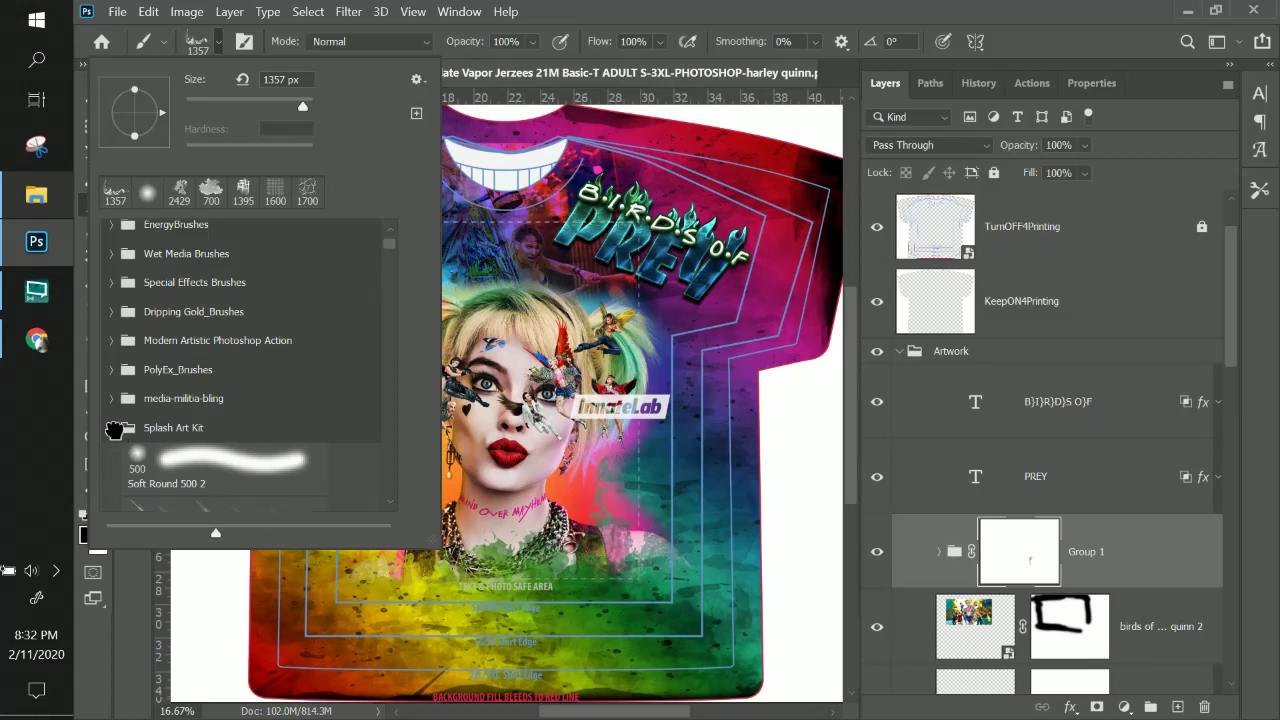
pyautogui.click(113, 428)
pyautogui.scroll(-7, 237, 420)
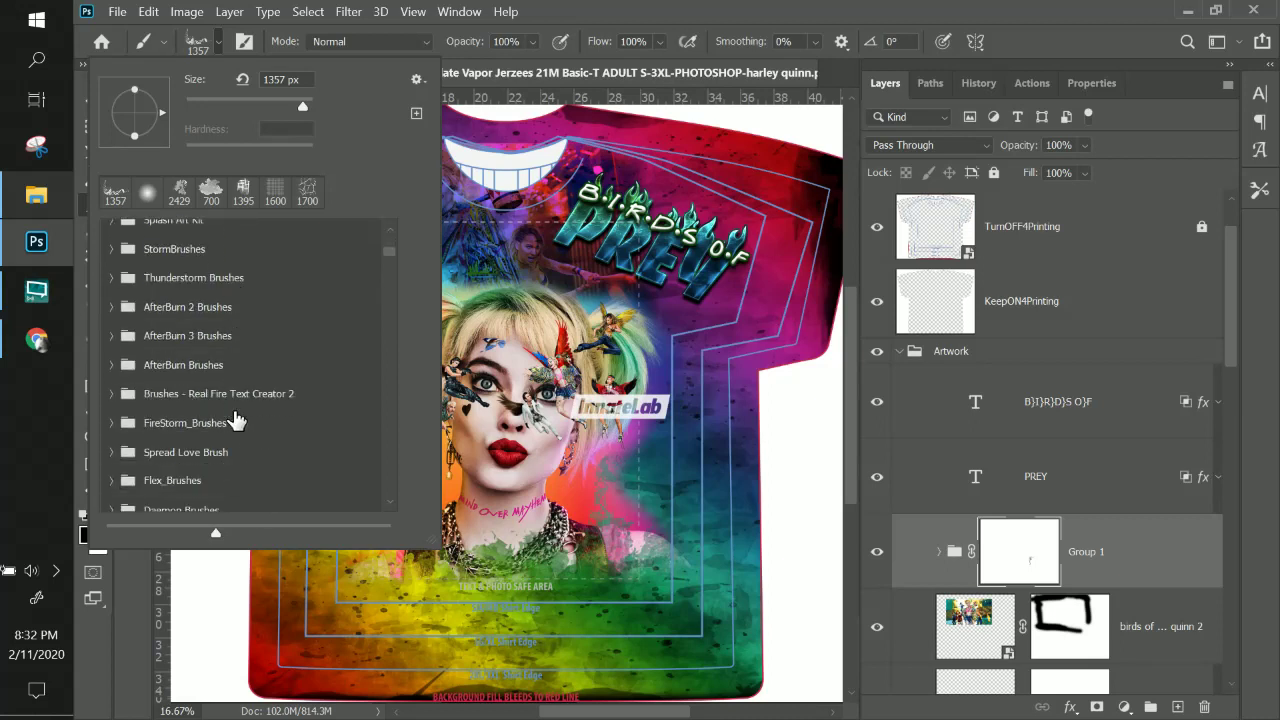
pyautogui.scroll(-2, 237, 420)
pyautogui.scroll(1, 237, 420)
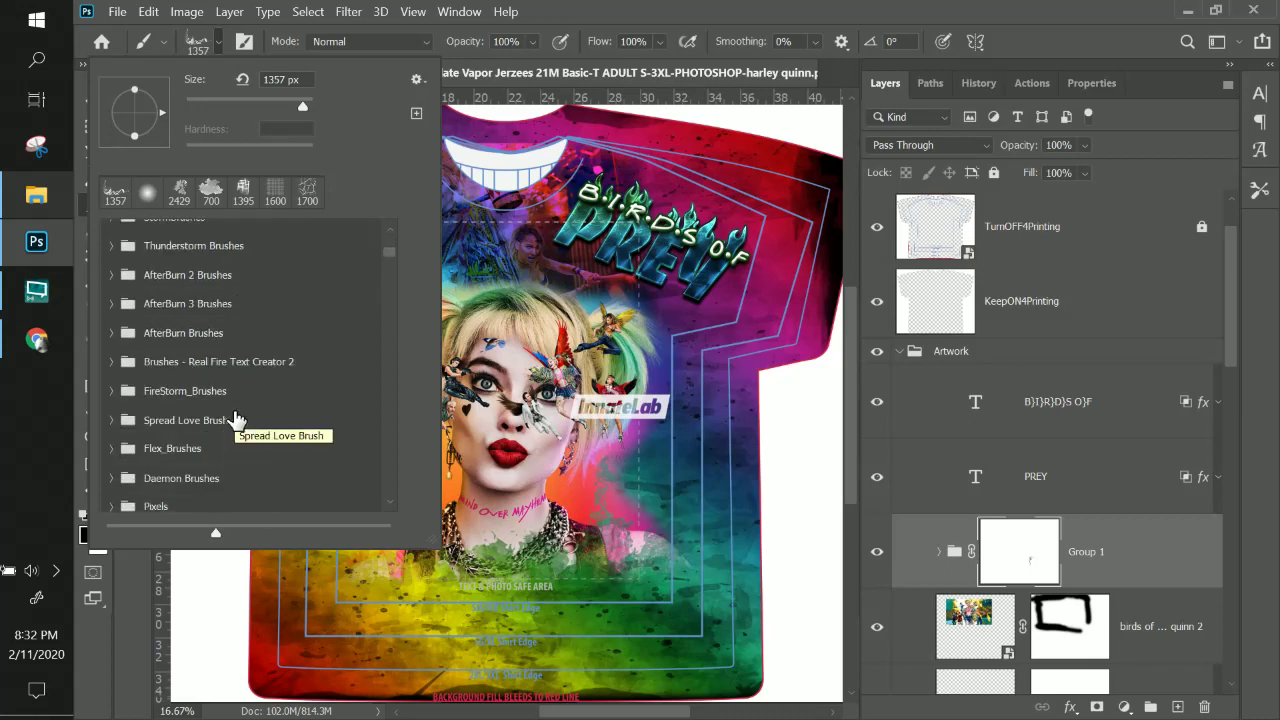
pyautogui.scroll(-2, 237, 420)
pyautogui.scroll(-10, 237, 420)
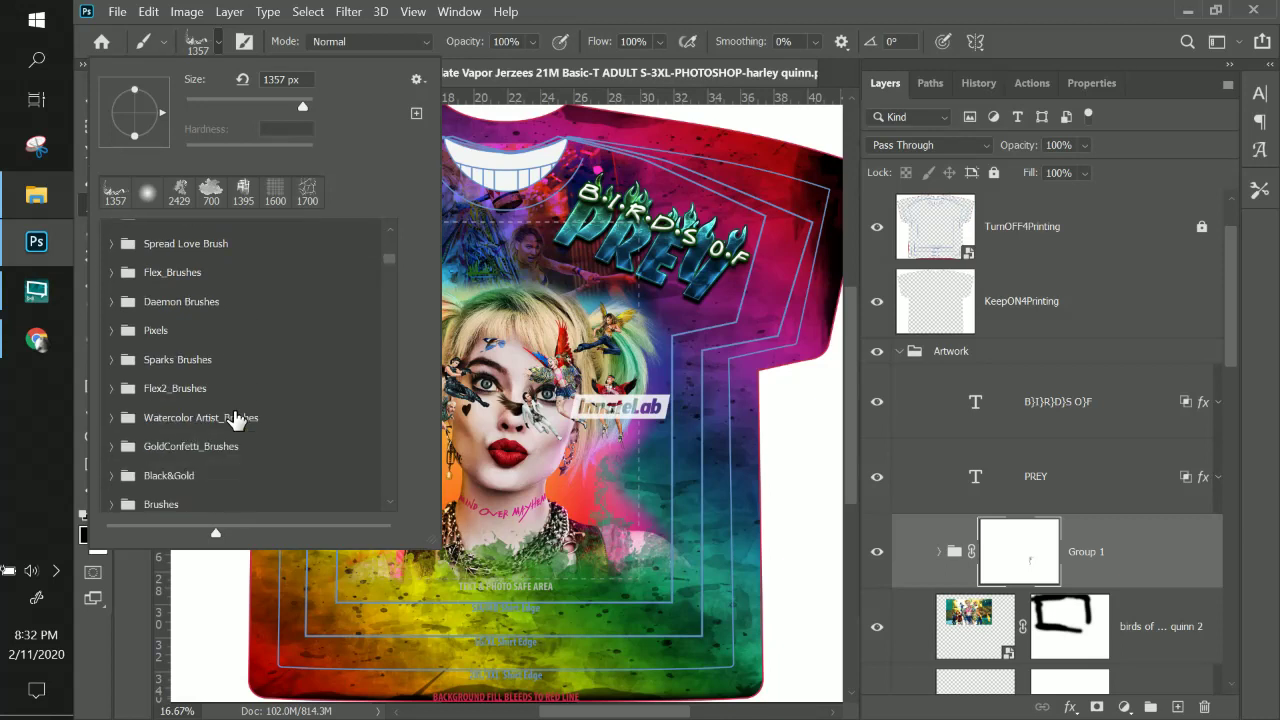
pyautogui.scroll(-3, 218, 415)
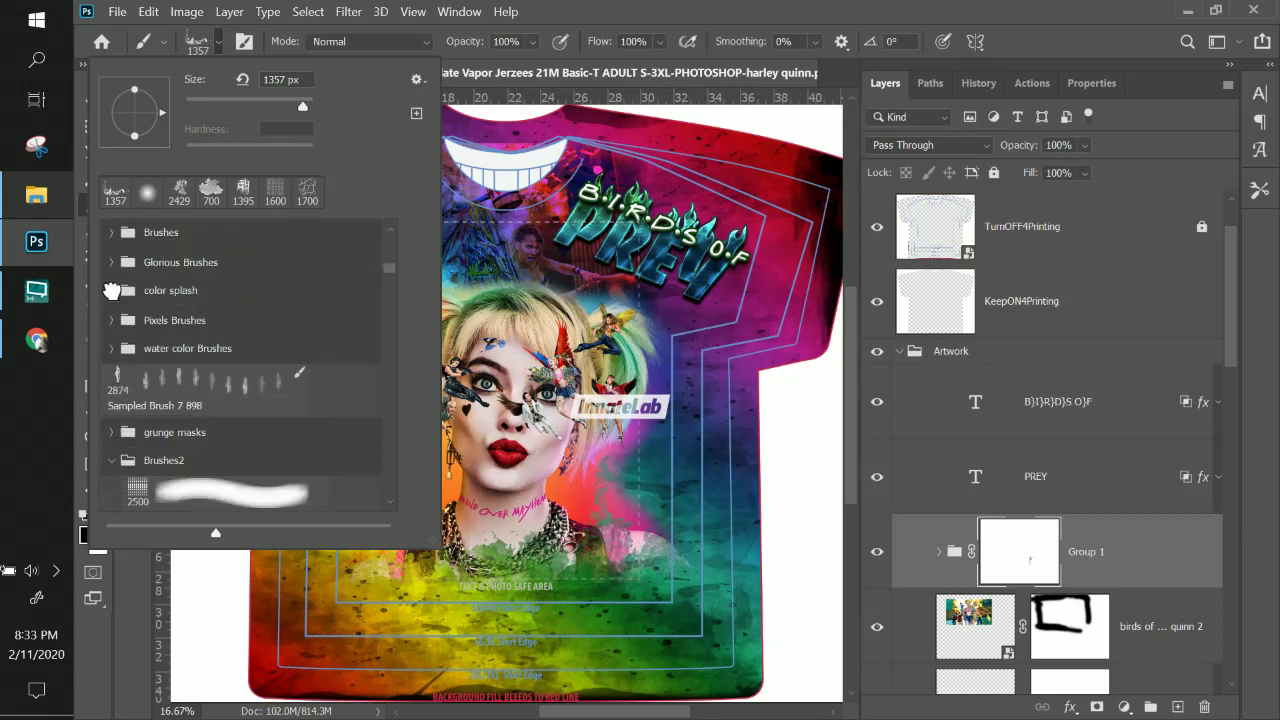
pyautogui.click(113, 291)
pyautogui.click(113, 291)
pyautogui.scroll(-5, 125, 315)
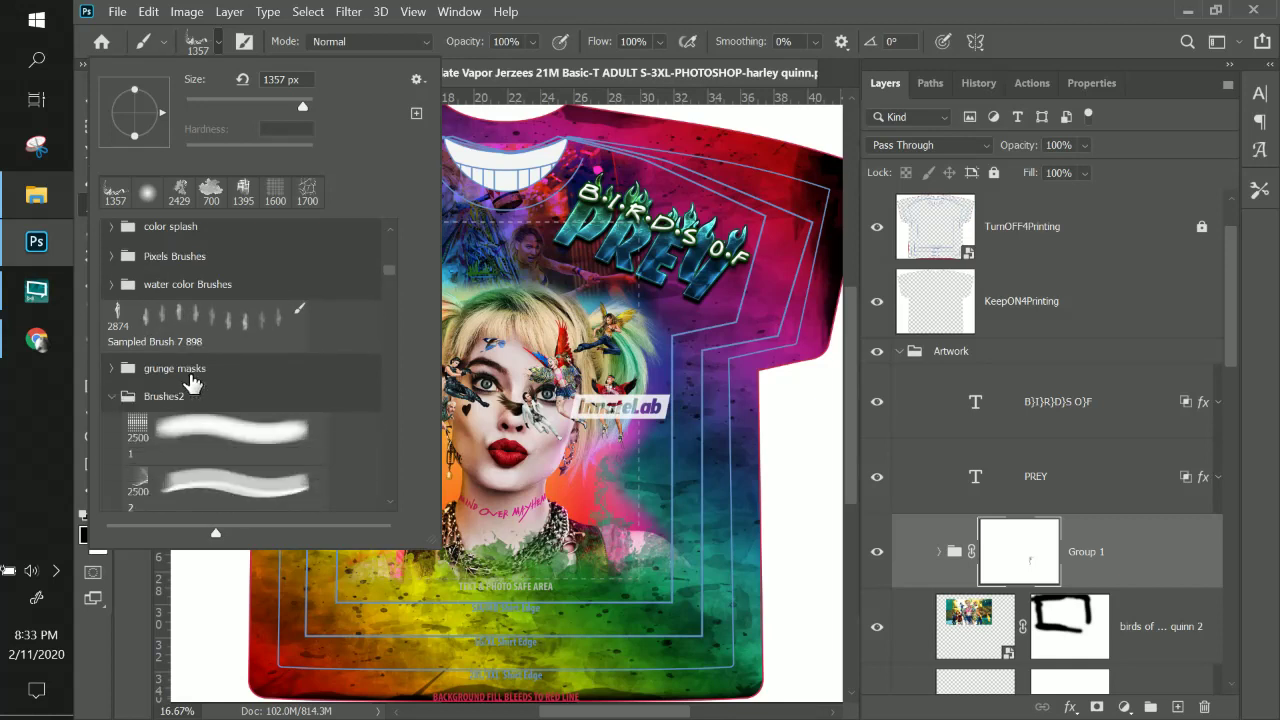
pyautogui.scroll(-5, 120, 300)
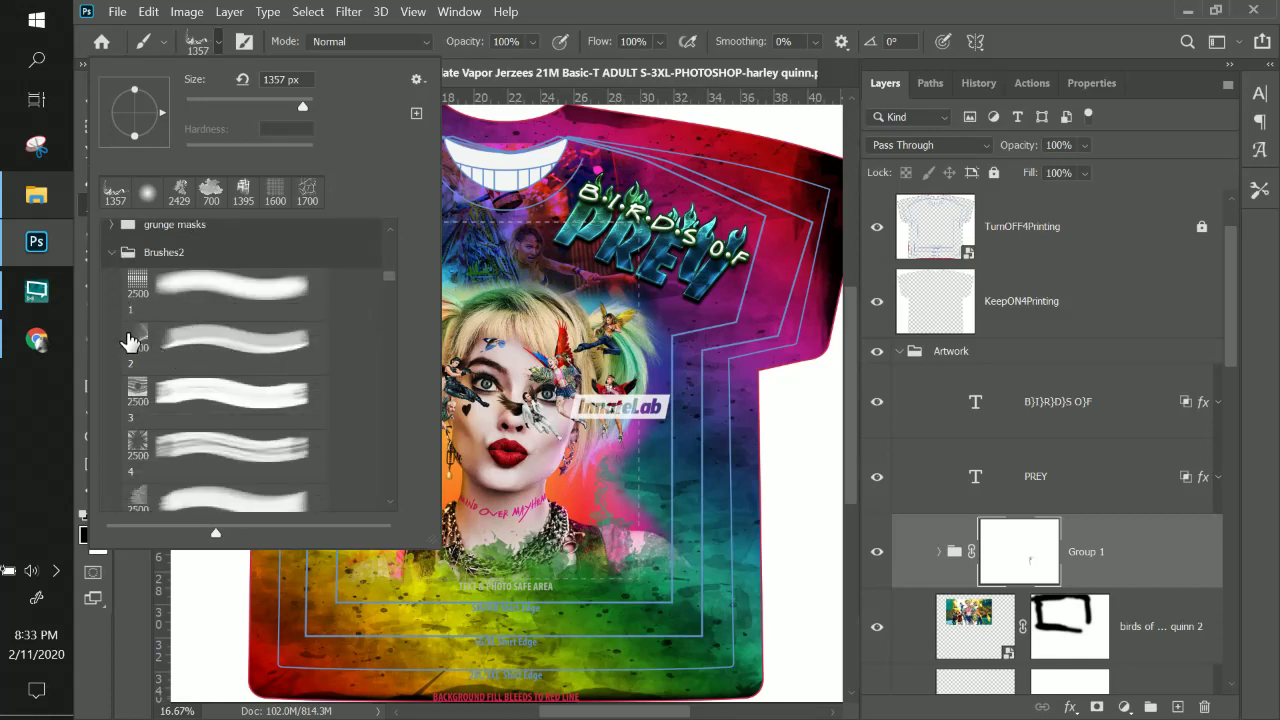
pyautogui.scroll(-8, 203, 362)
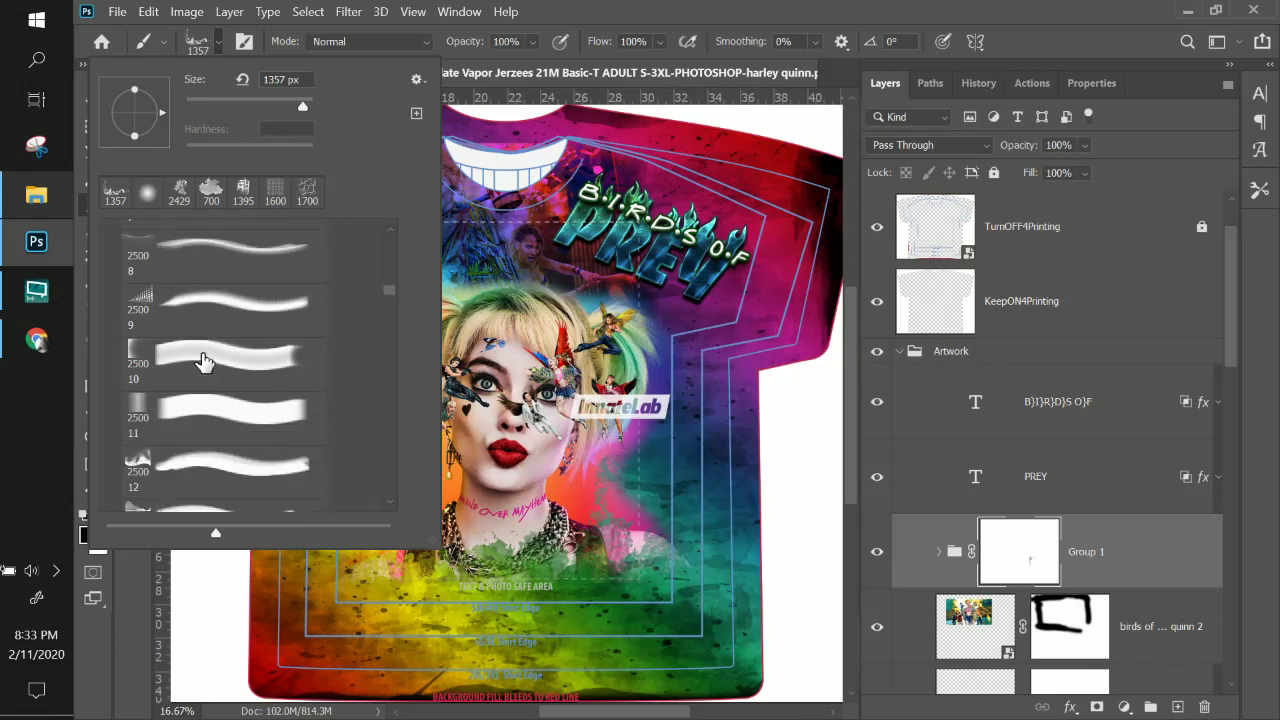
pyautogui.scroll(-8, 203, 362)
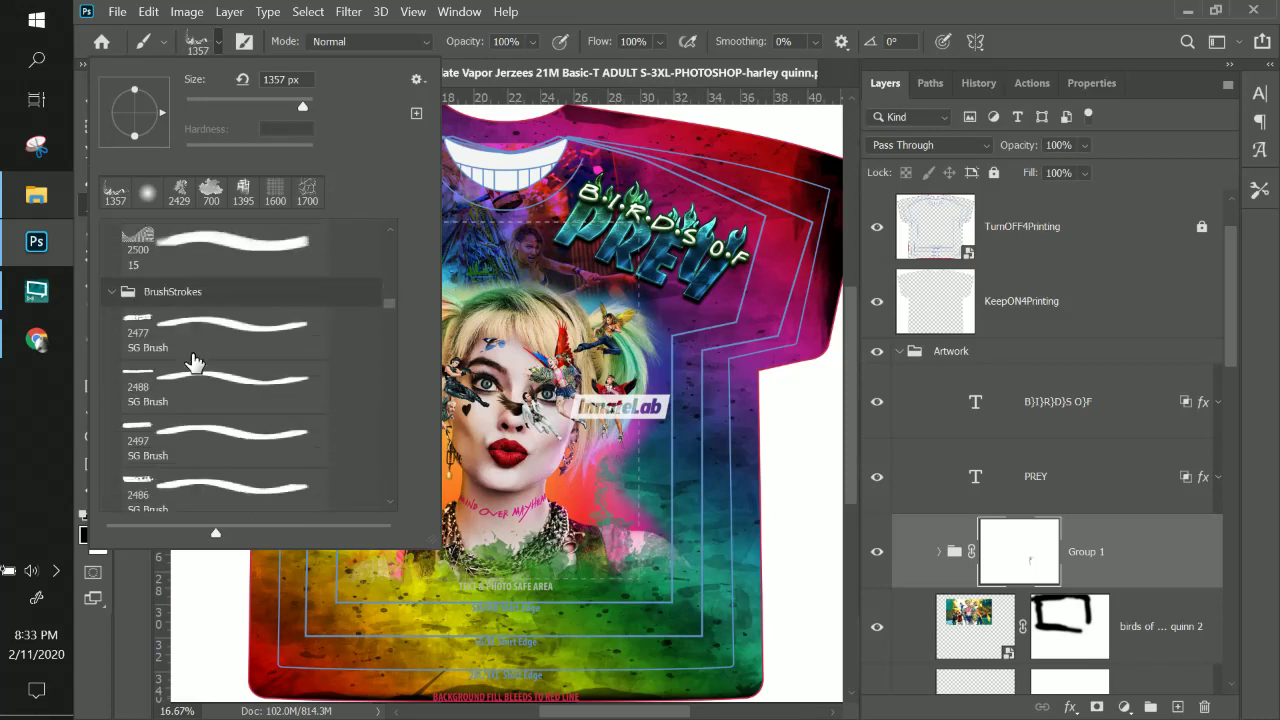
pyautogui.scroll(-2, 194, 362)
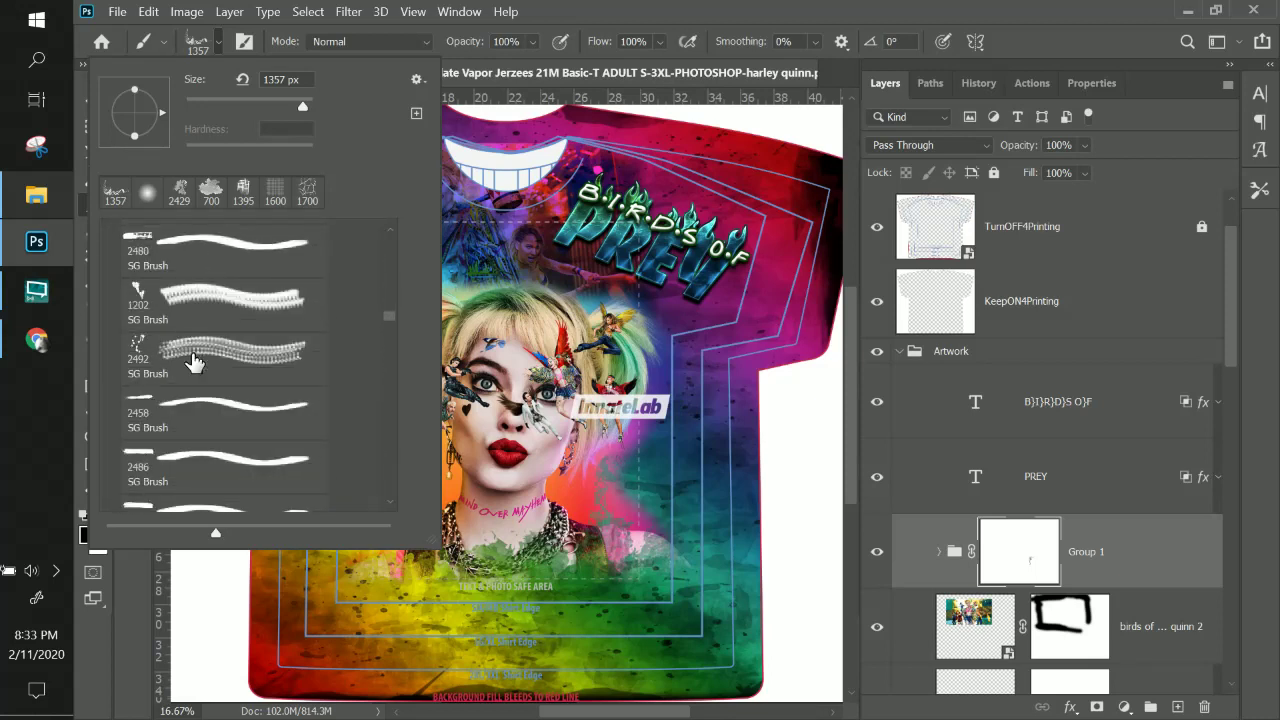
pyautogui.click(147, 336)
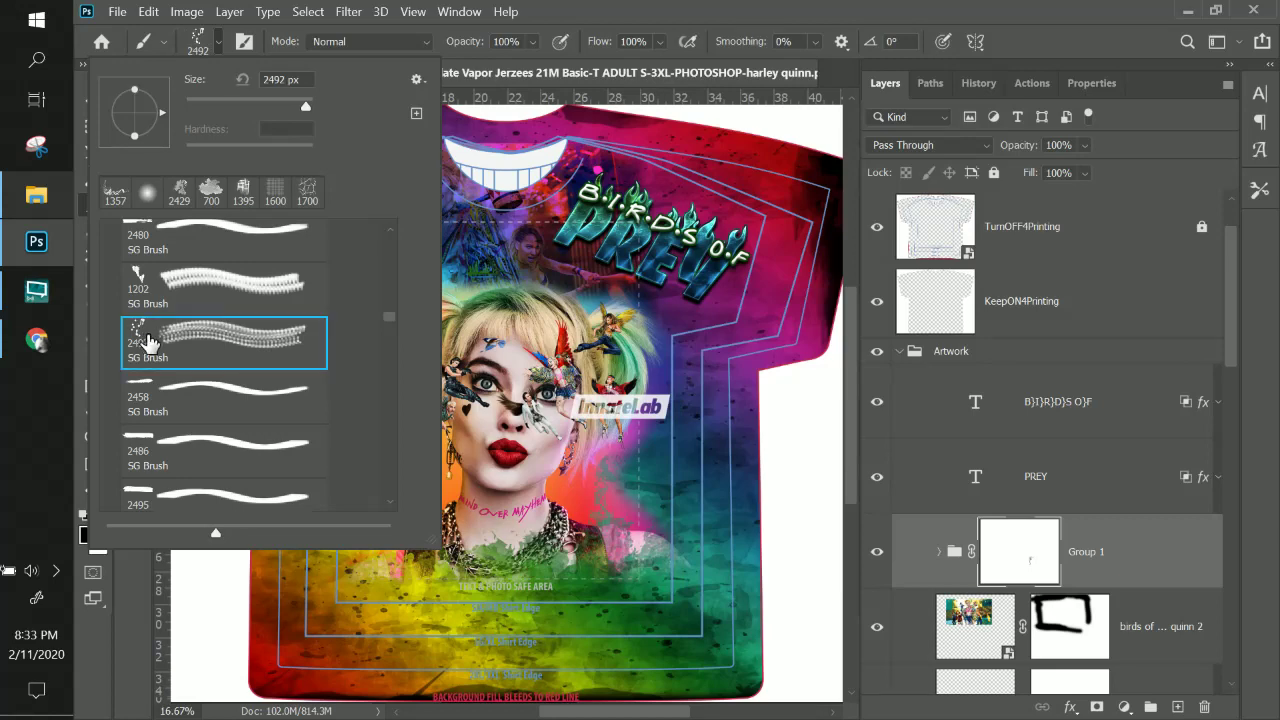
# Try a full-size 2492 px black splatter dab over the face and neck on the Group 1 mask, and undo it.
pyautogui.click(546, 9)
pyautogui.click(588, 496)
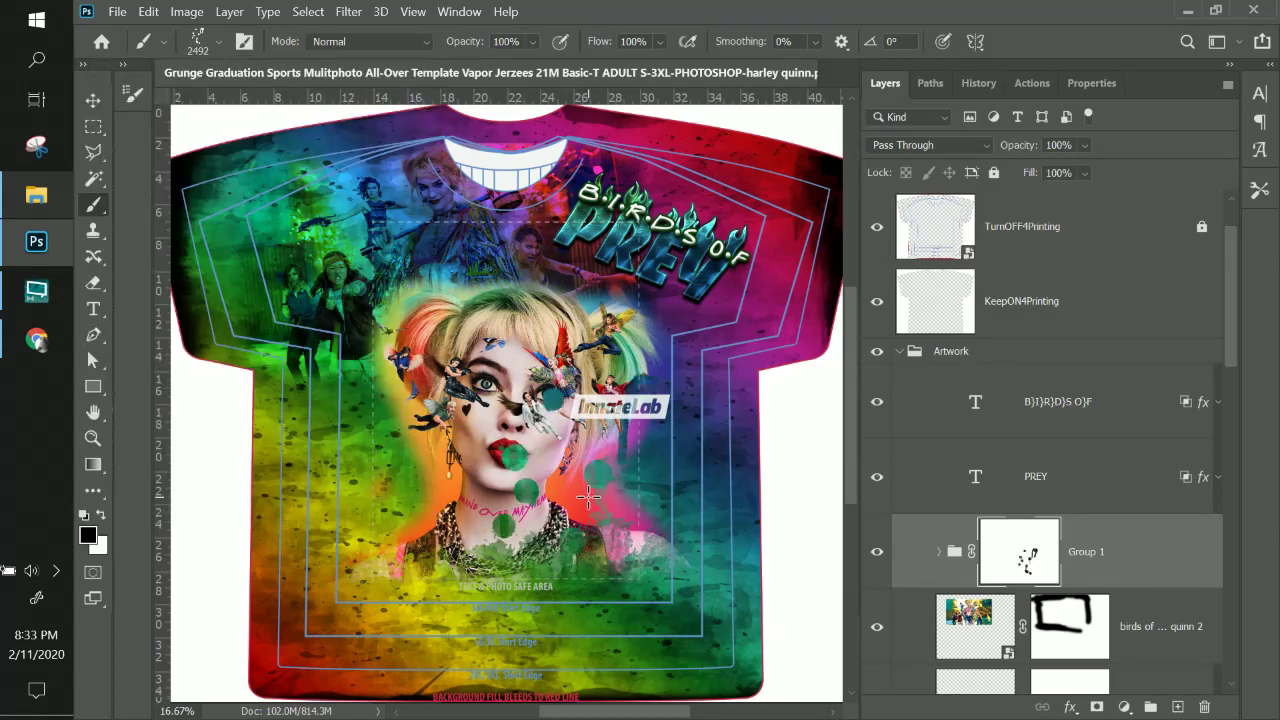
pyautogui.hotkey('ctrl', 'z')
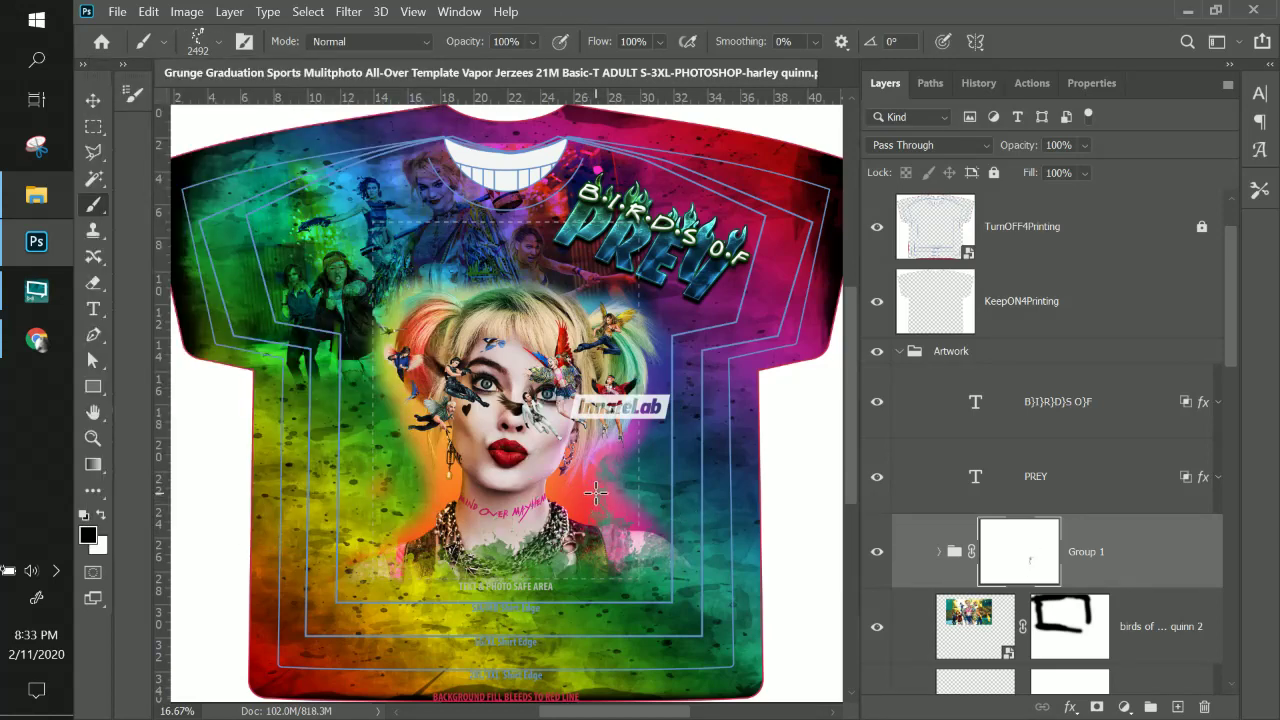
# Reduce the splatter brush to 385 px and paint small black splatters around both sides of the portrait on the group mask.
pyautogui.rightClick(605, 470)
pyautogui.moveTo(820, 284); pyautogui.dragTo(806, 281)
pyautogui.click(408, 490)
pyautogui.moveTo(654, 317); pyautogui.dragTo(675, 358)
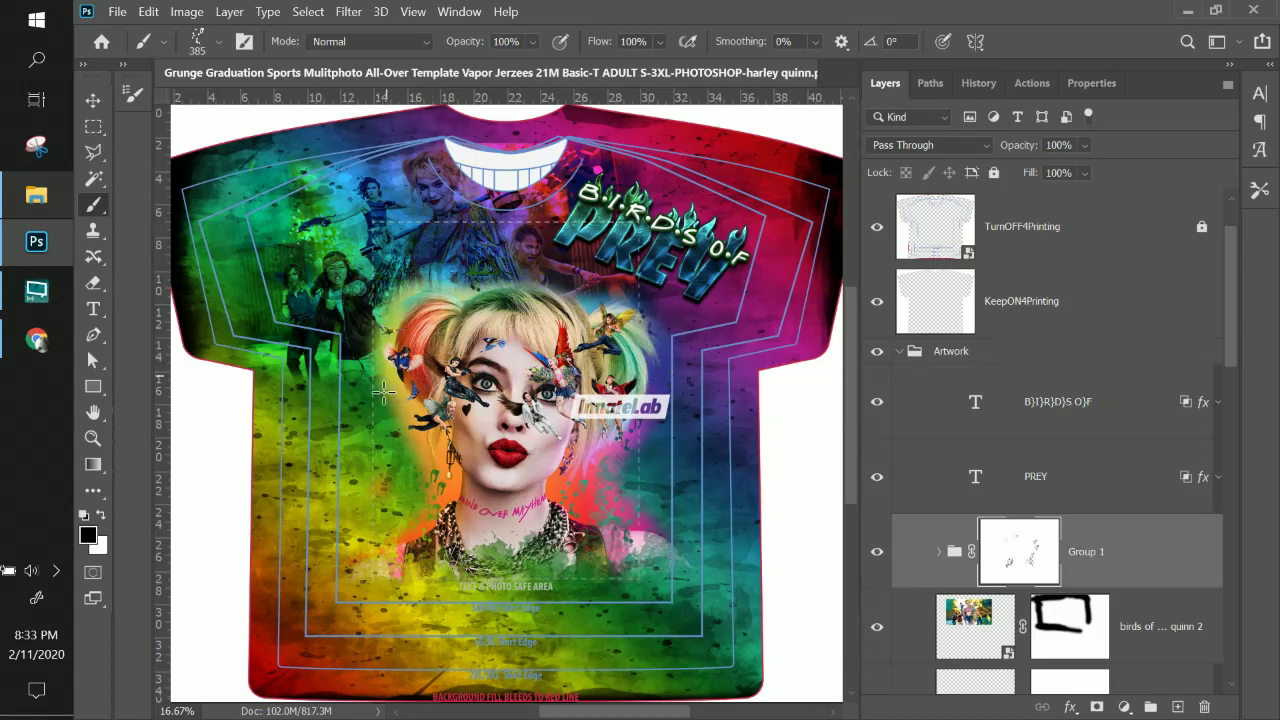
# Choose the second 675 px Dried Blood Splatters brush from Watercolor Splatters and mask splatters around the portrait's hair and shoulders.
pyautogui.click(214, 44)
pyautogui.scroll(-5, 246, 382)
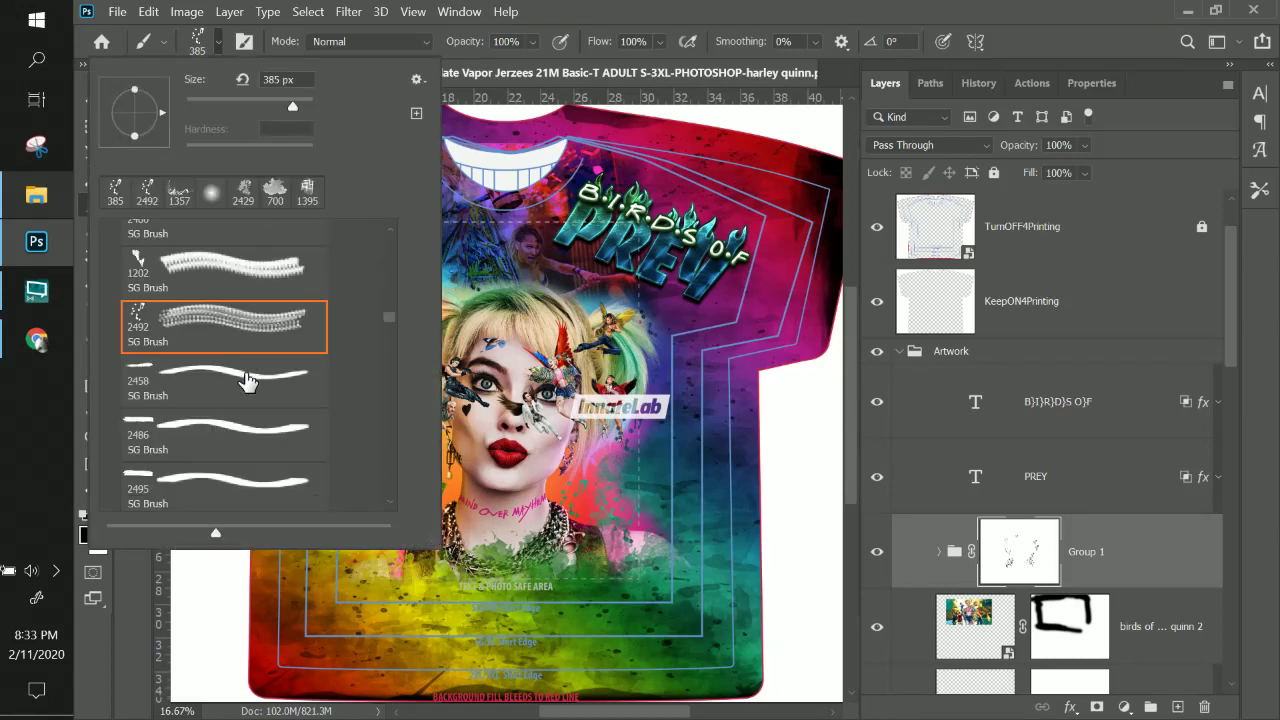
pyautogui.scroll(-5, 246, 382)
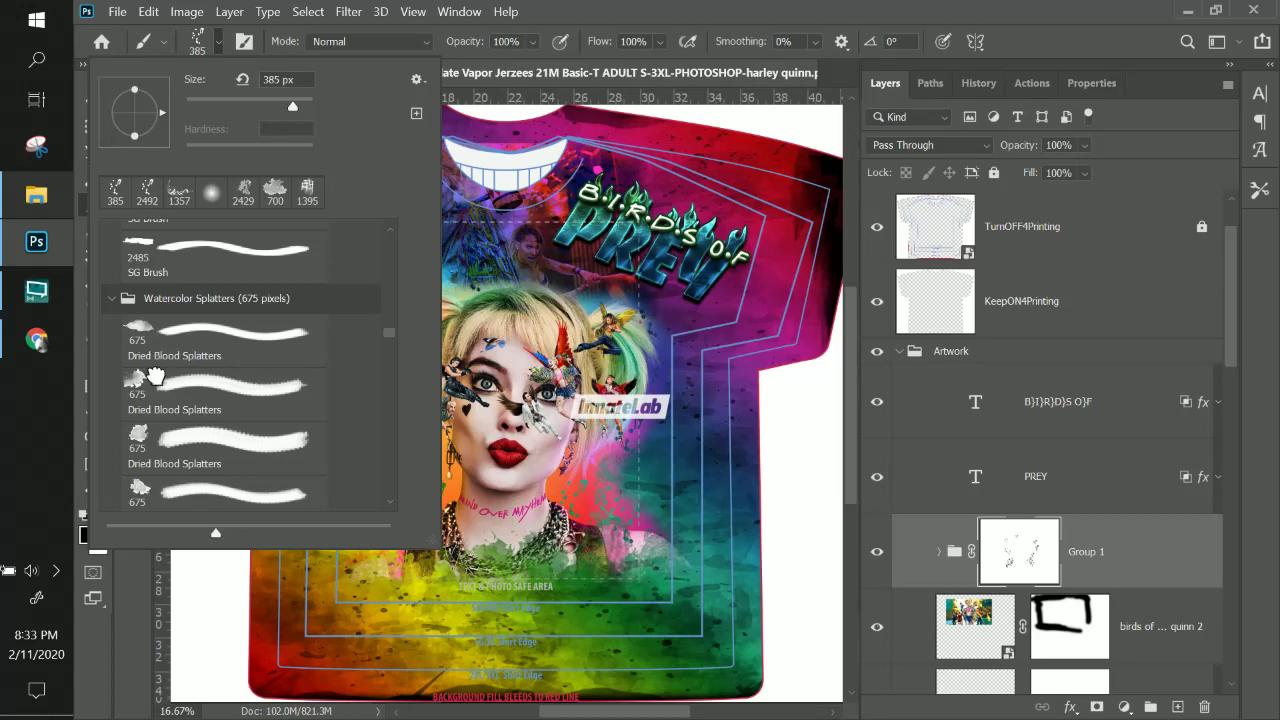
pyautogui.click(168, 383)
pyautogui.click(645, 12)
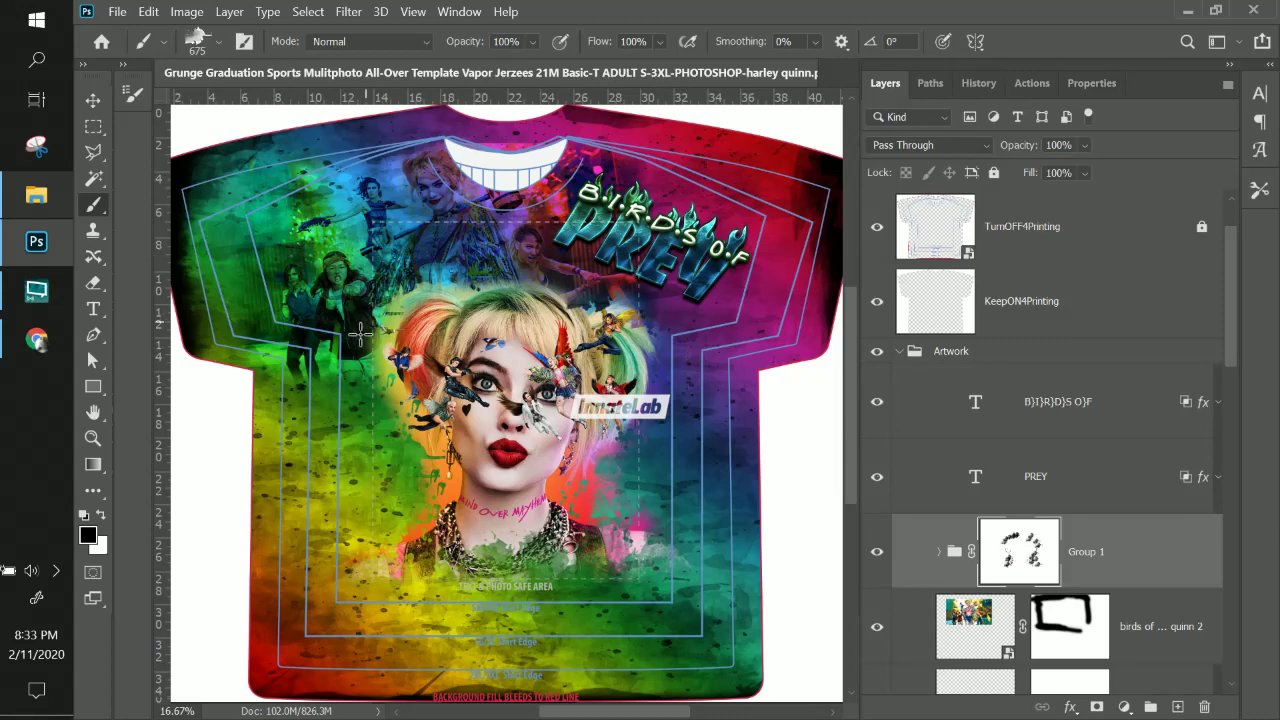
# Switch to the fifth 675 px Dried Blood Splatters brush and break up the glow along the portrait's side edges on the mask.
pyautogui.click(218, 44)
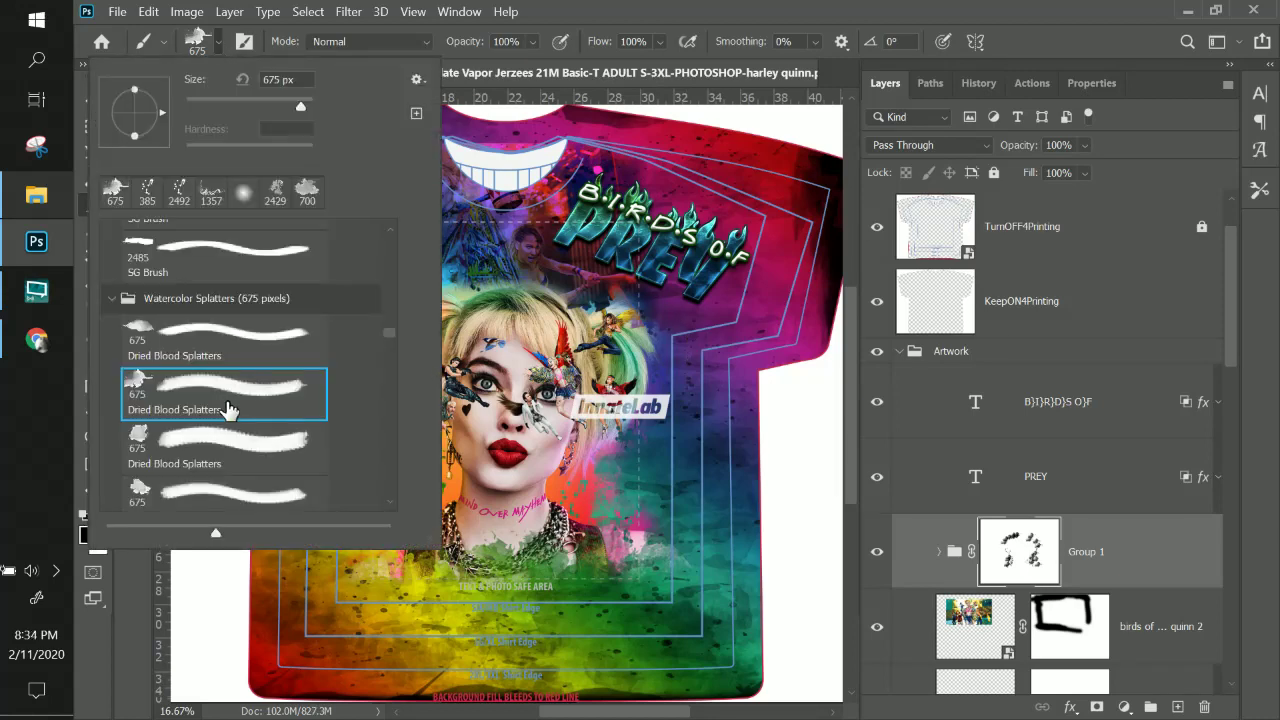
pyautogui.scroll(-3, 224, 412)
pyautogui.scroll(-1, 224, 412)
pyautogui.click(203, 458)
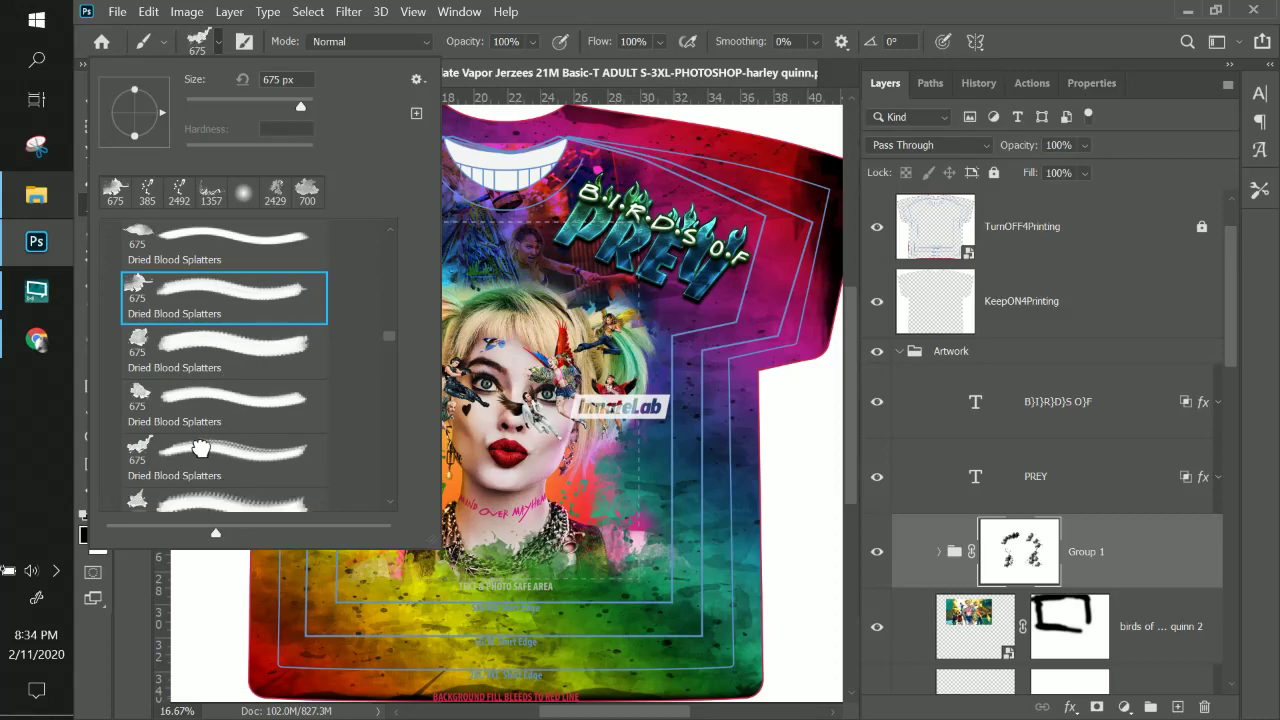
pyautogui.click(380, 393)
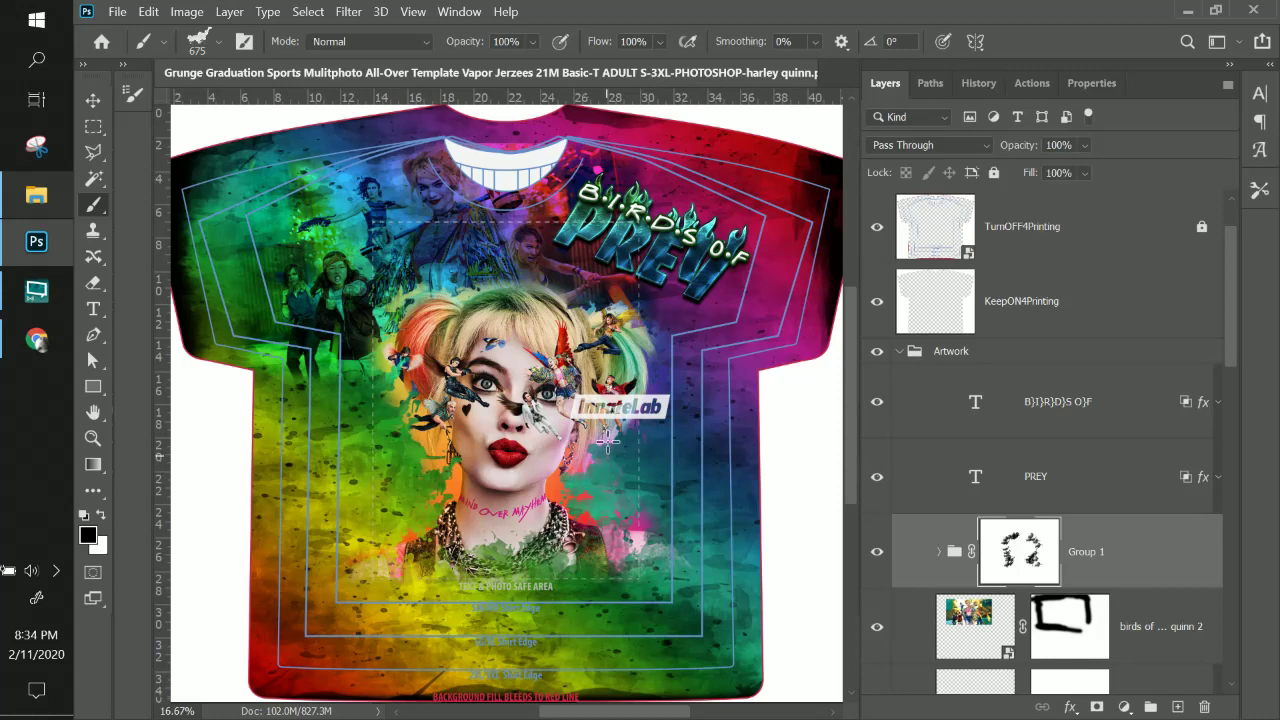
# Choose the 3000 px 1.png brush from the Splash Color folder of the InnateLabBrushes20191014 group.
pyautogui.click(217, 42)
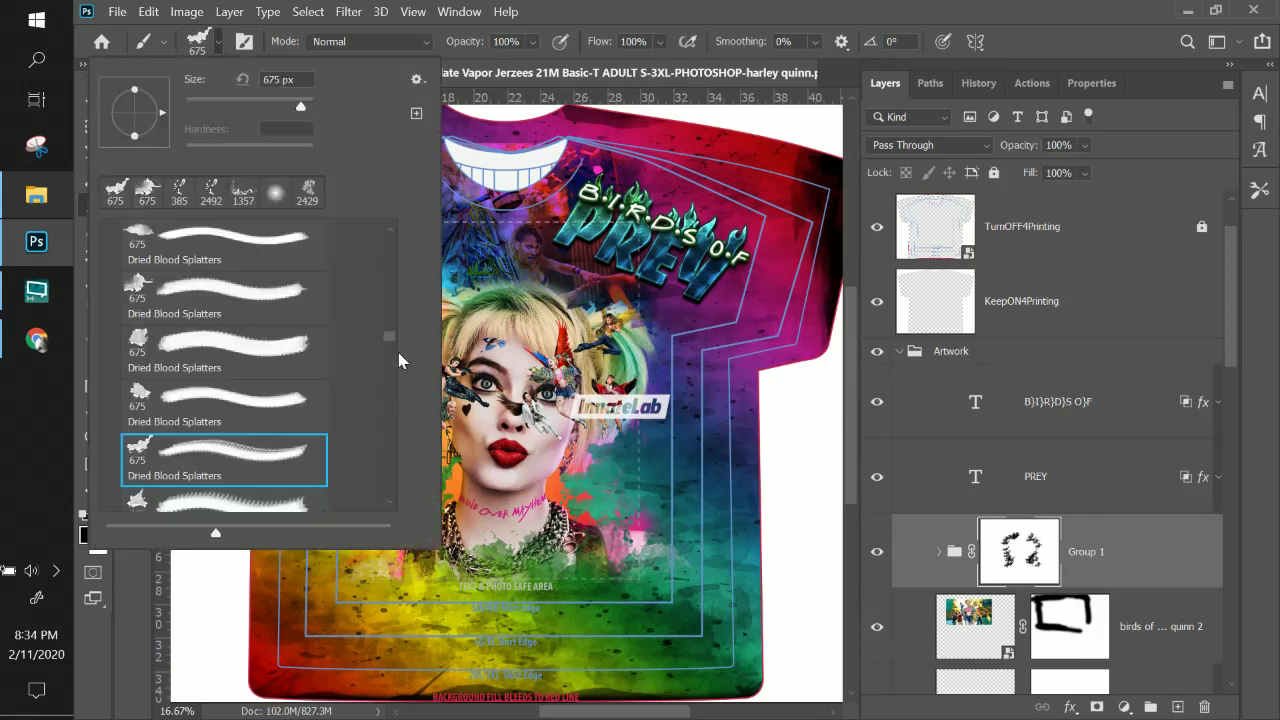
pyautogui.moveTo(393, 340); pyautogui.dragTo(397, 224)
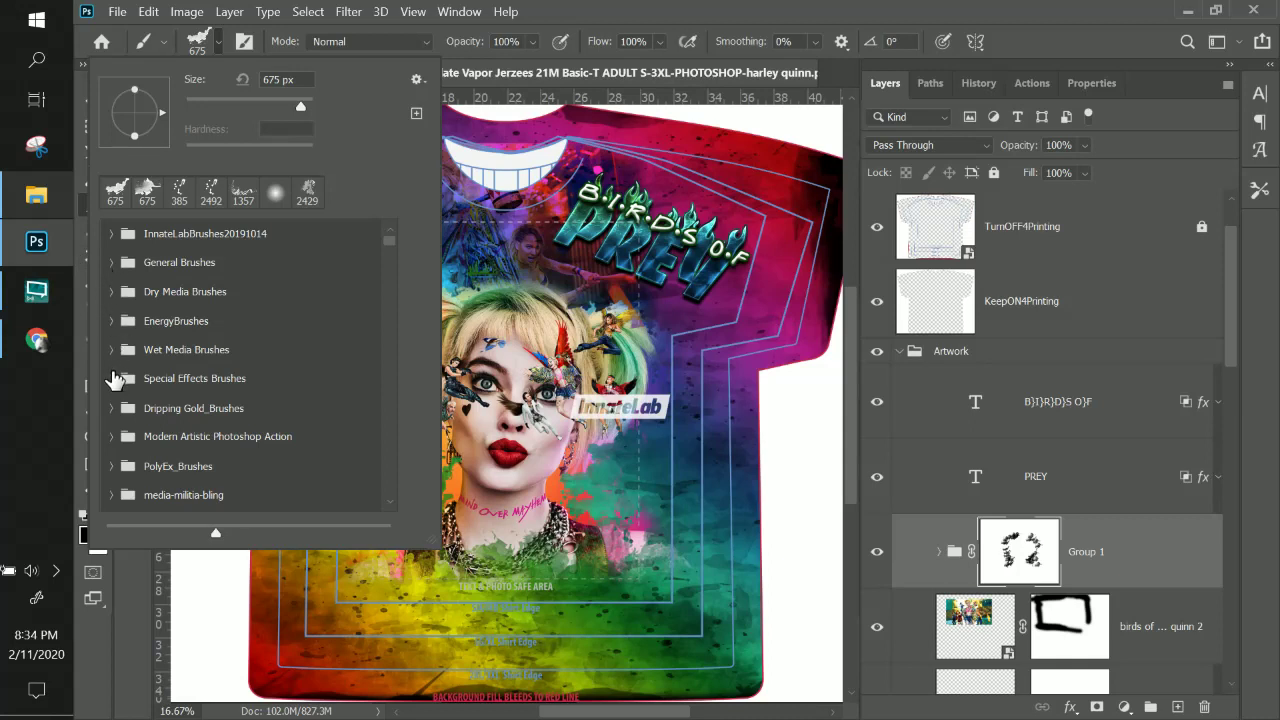
pyautogui.click(111, 234)
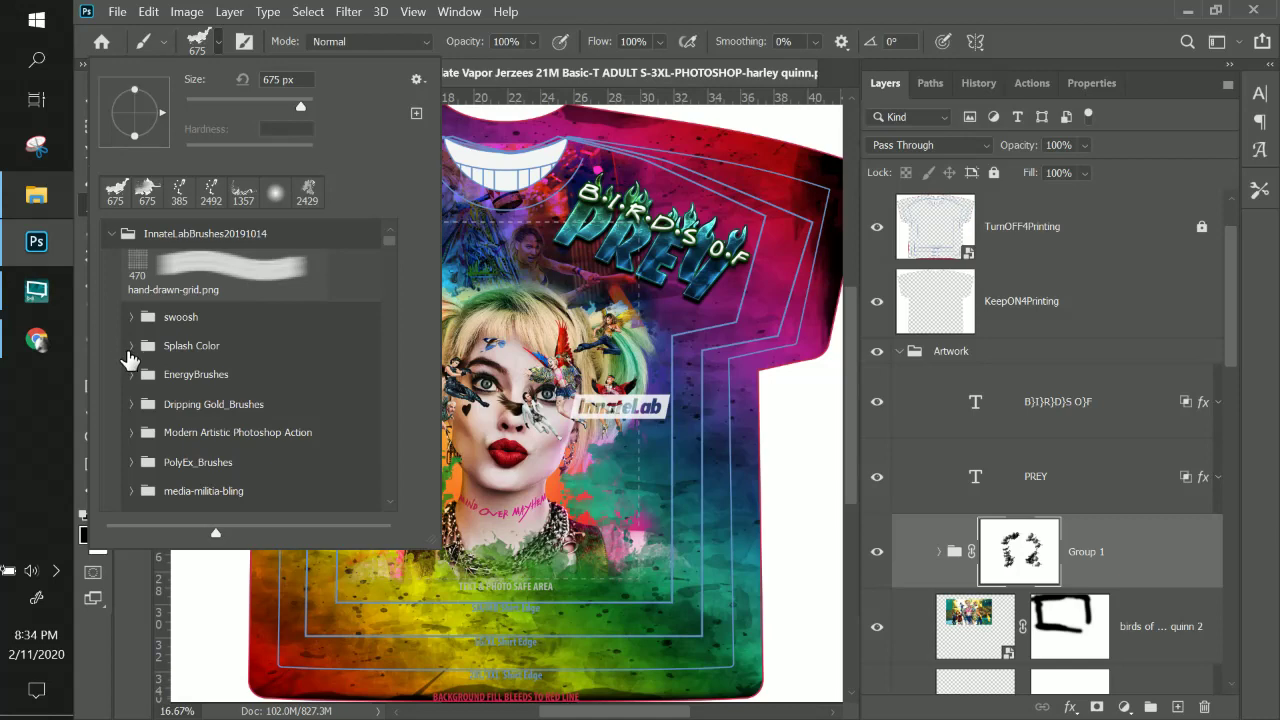
pyautogui.click(131, 346)
pyautogui.scroll(-2, 158, 368)
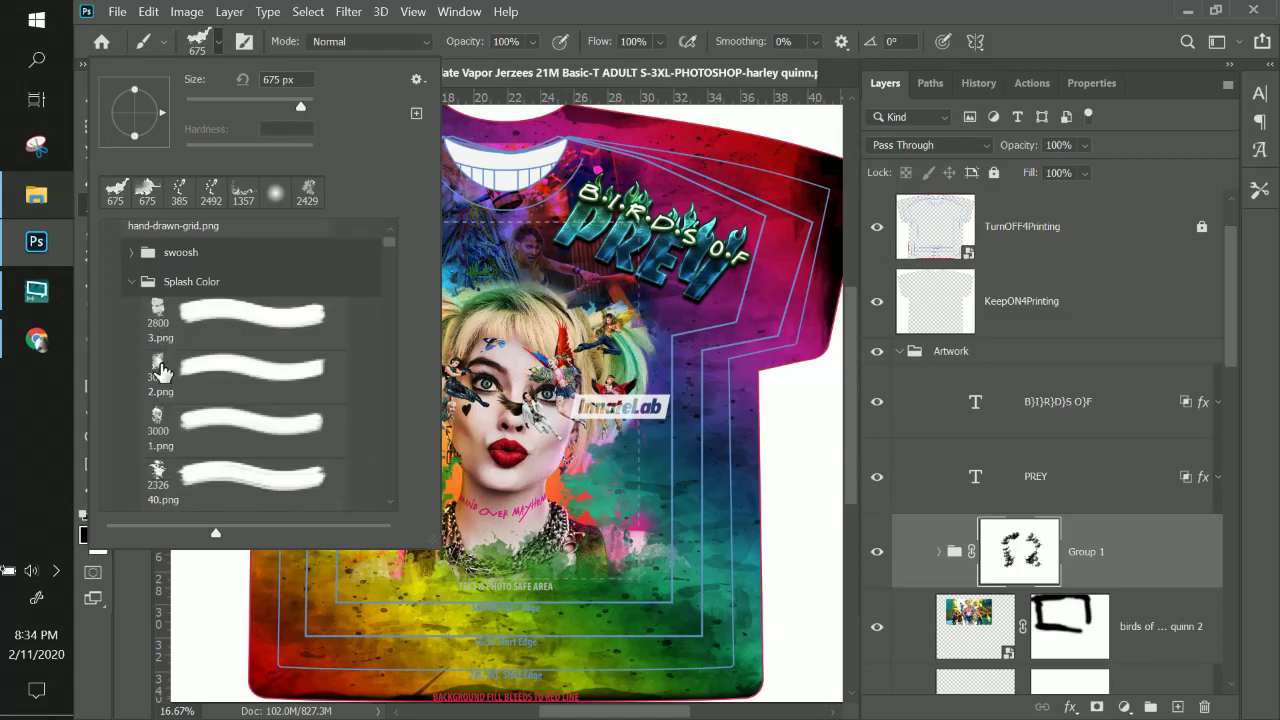
pyautogui.scroll(-3, 160, 370)
pyautogui.click(158, 345)
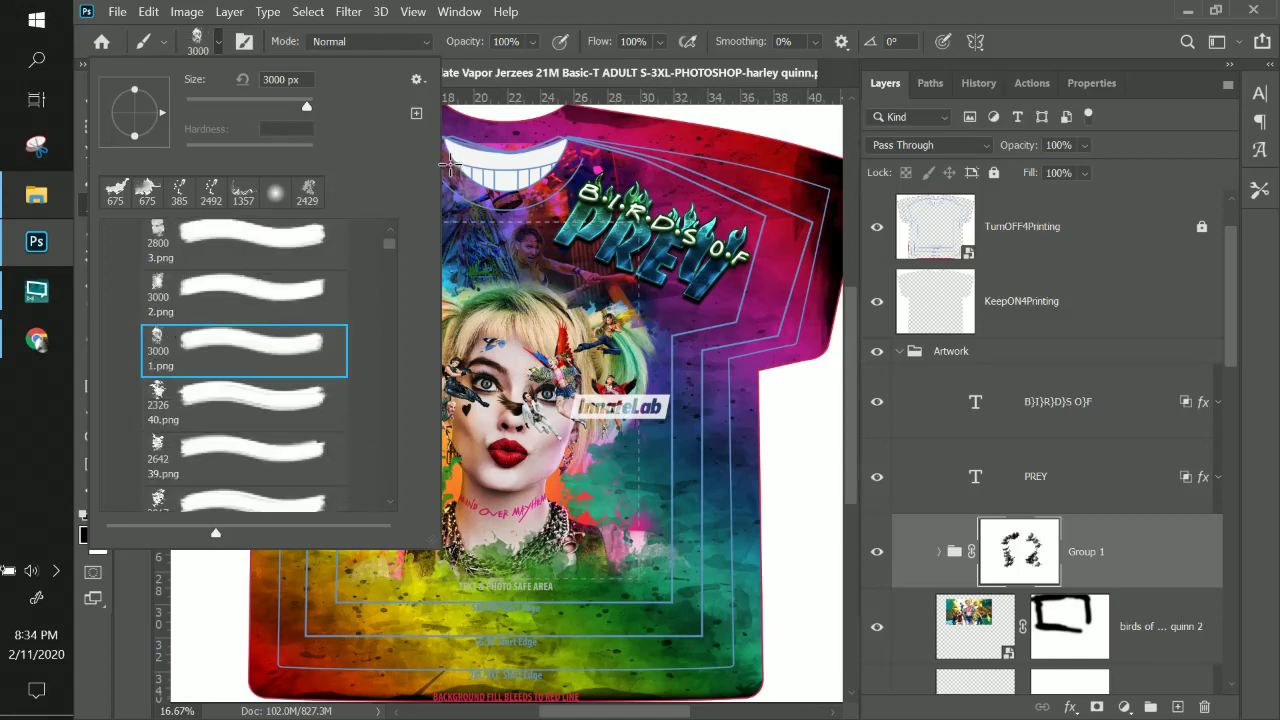
pyautogui.press('Return')
# Paint large black splashes on the Group 1 mask over the portrait's right side, lower shoulders, left side and top of the hair.
pyautogui.click(617, 300)
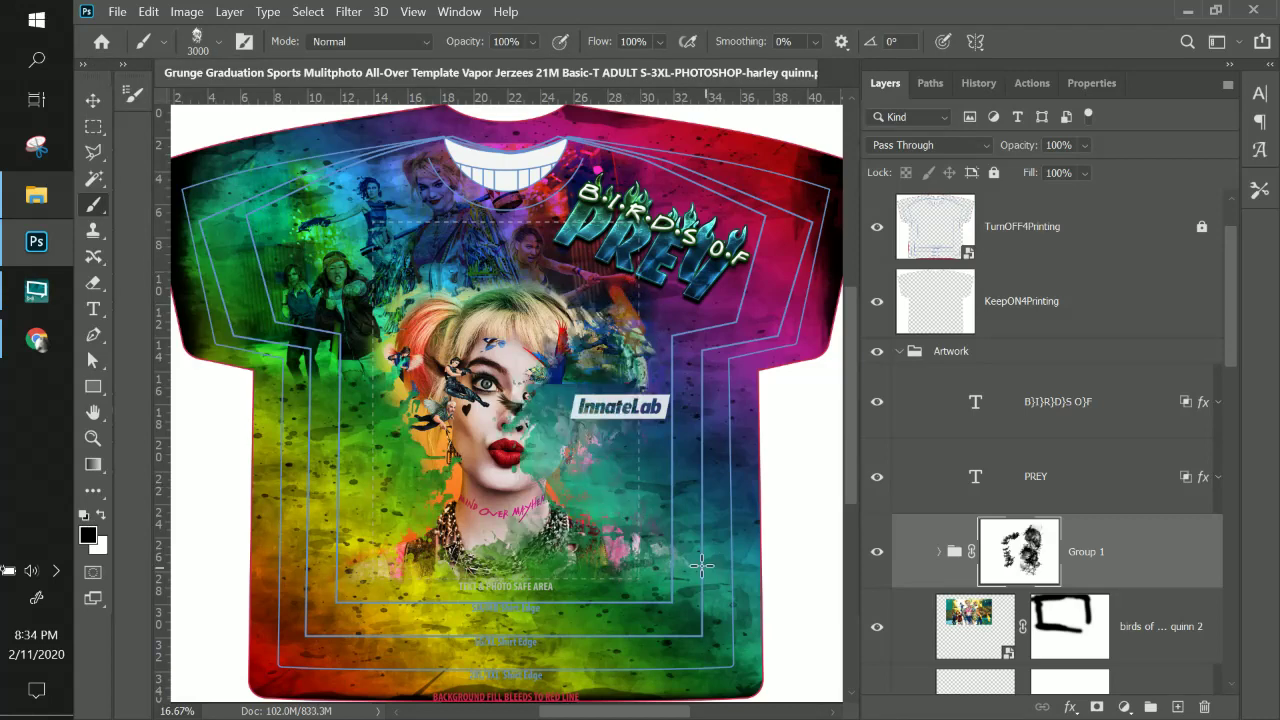
pyautogui.moveTo(476, 633); pyautogui.dragTo(334, 533)
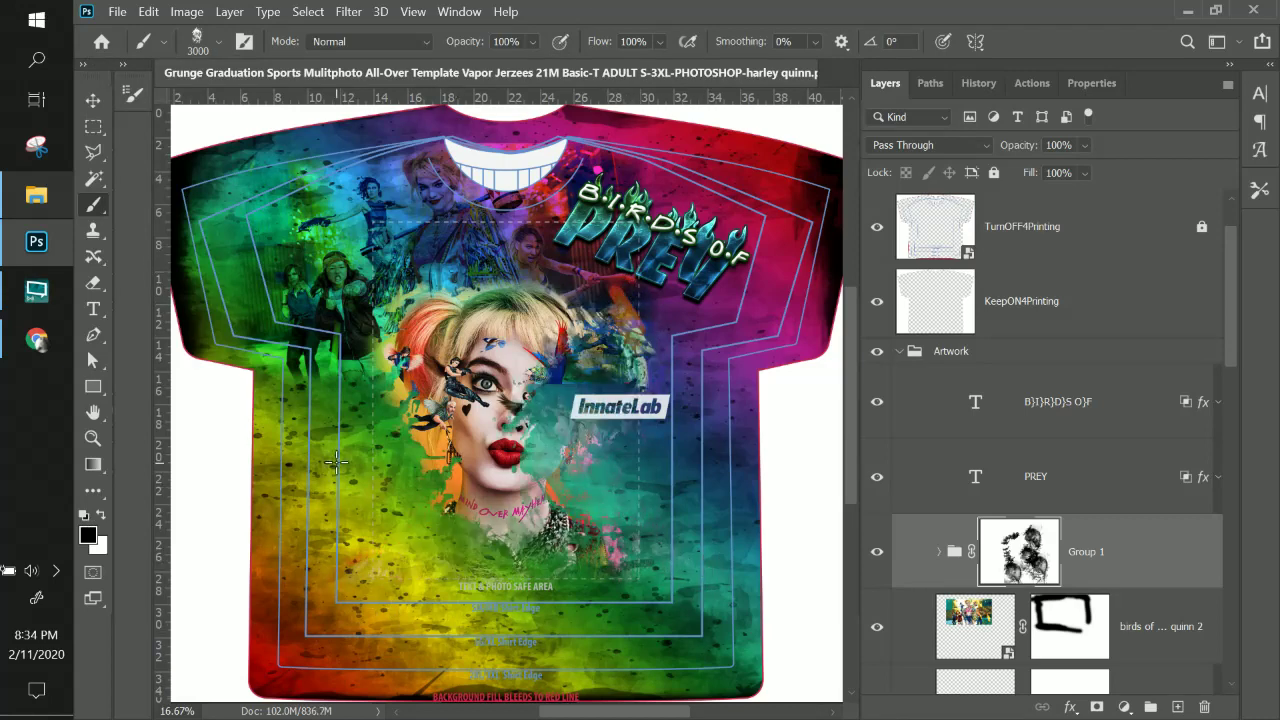
pyautogui.moveTo(344, 354); pyautogui.dragTo(391, 290)
pyautogui.moveTo(371, 463); pyautogui.dragTo(384, 486)
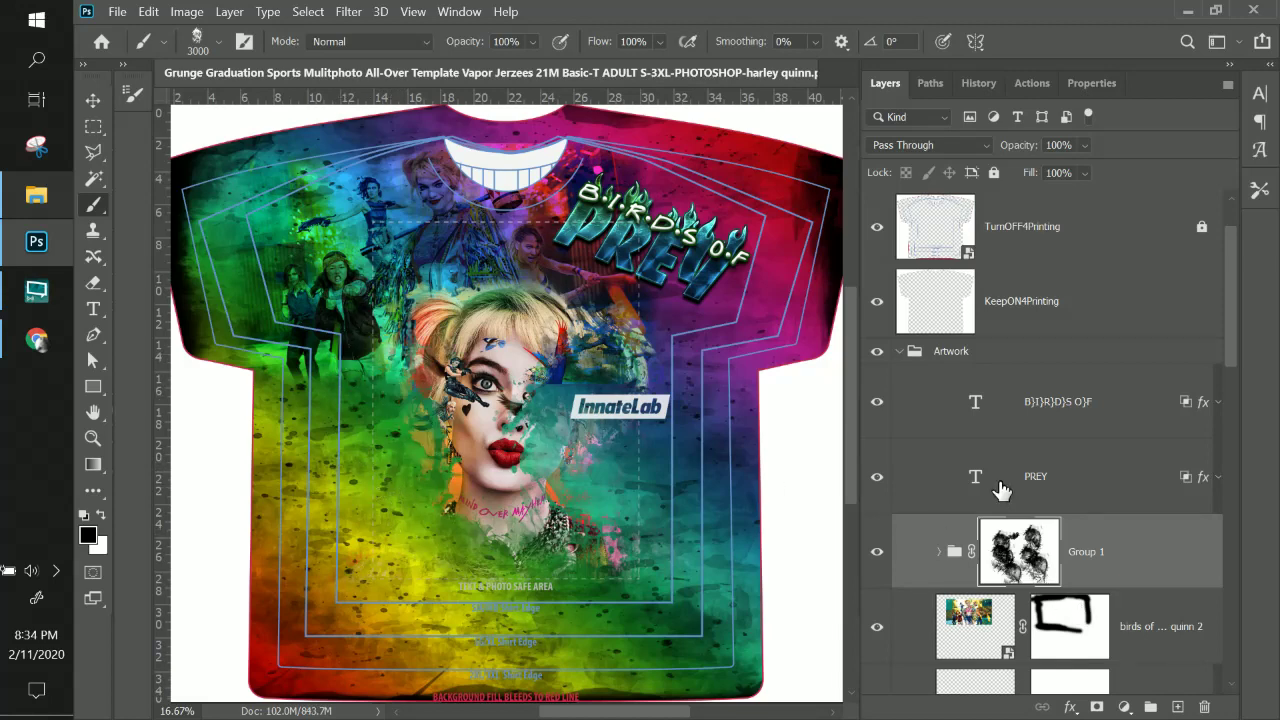
pyautogui.click(489, 170)
# Choose the 2642 px 39.png brush and swap the colors so white is the foreground.
pyautogui.click(219, 42)
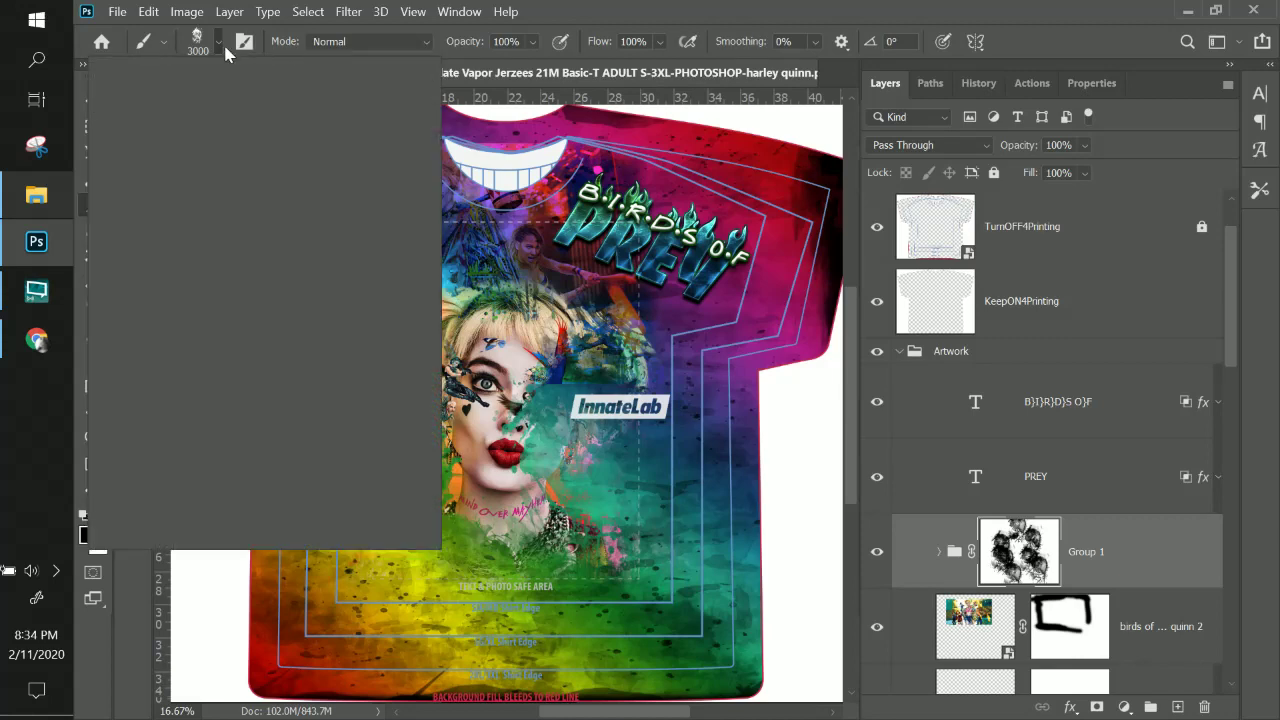
pyautogui.scroll(-1, 219, 415)
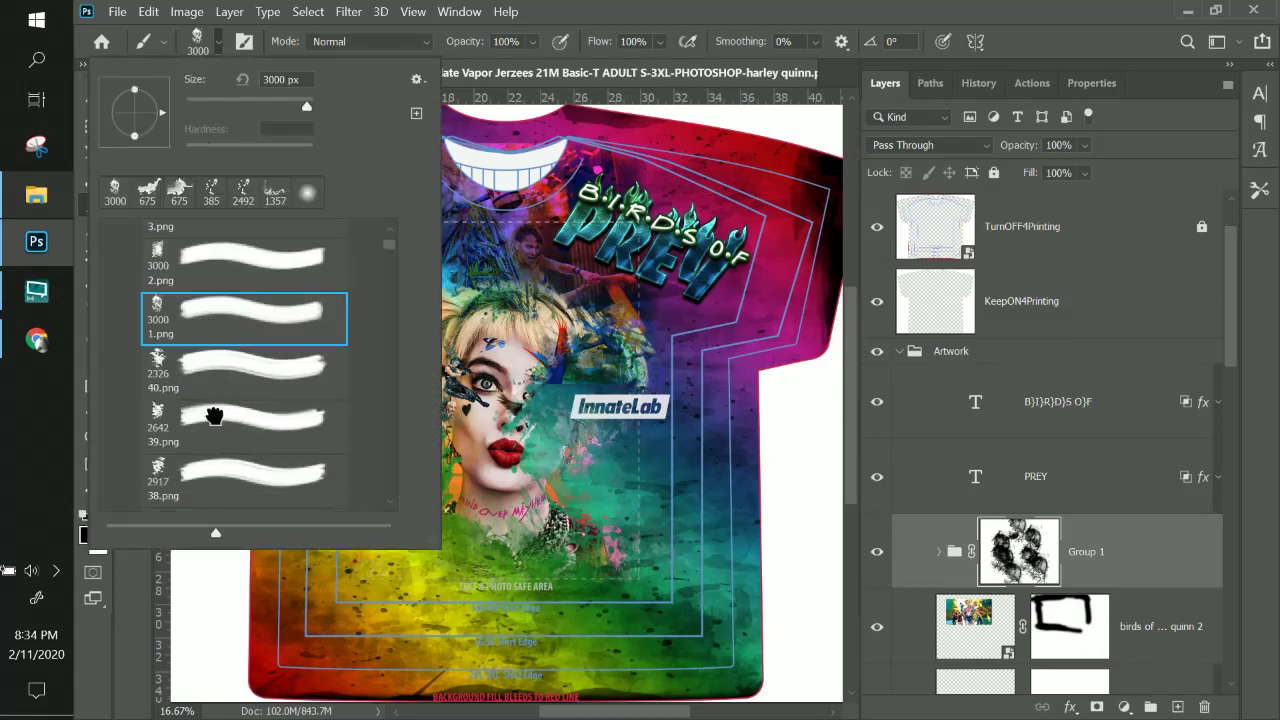
pyautogui.click(214, 414)
pyautogui.click(630, 13)
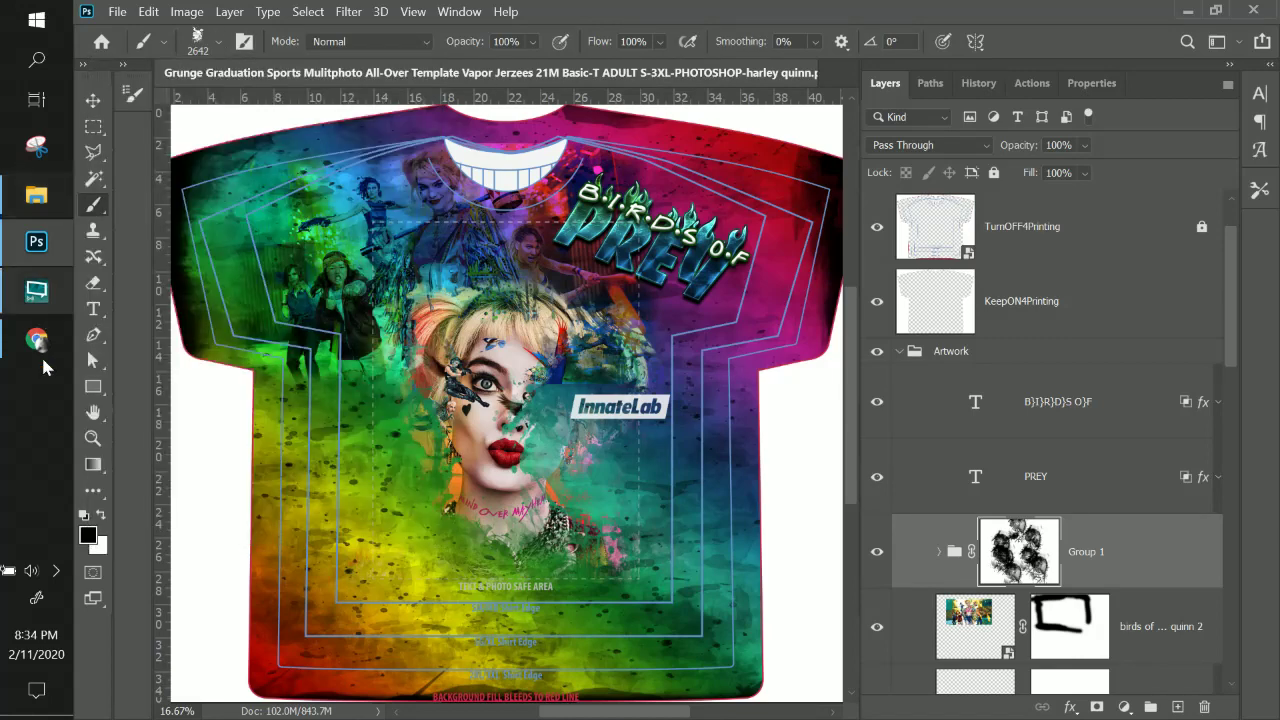
pyautogui.click(103, 515)
# Paint white splashes on the Group 1 mask to restore the portrait's face, hair, neck and right-hand flying figures.
pyautogui.click(470, 360)
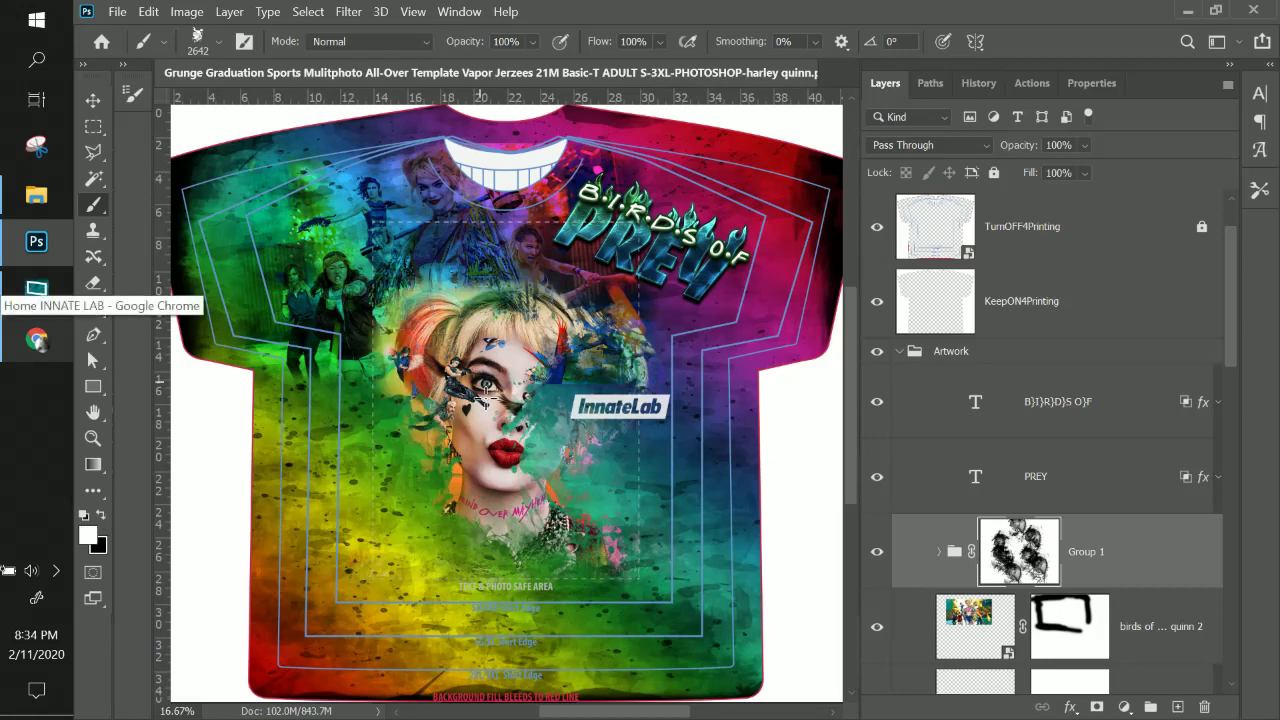
pyautogui.click(490, 420)
pyautogui.click(500, 548)
pyautogui.click(588, 460)
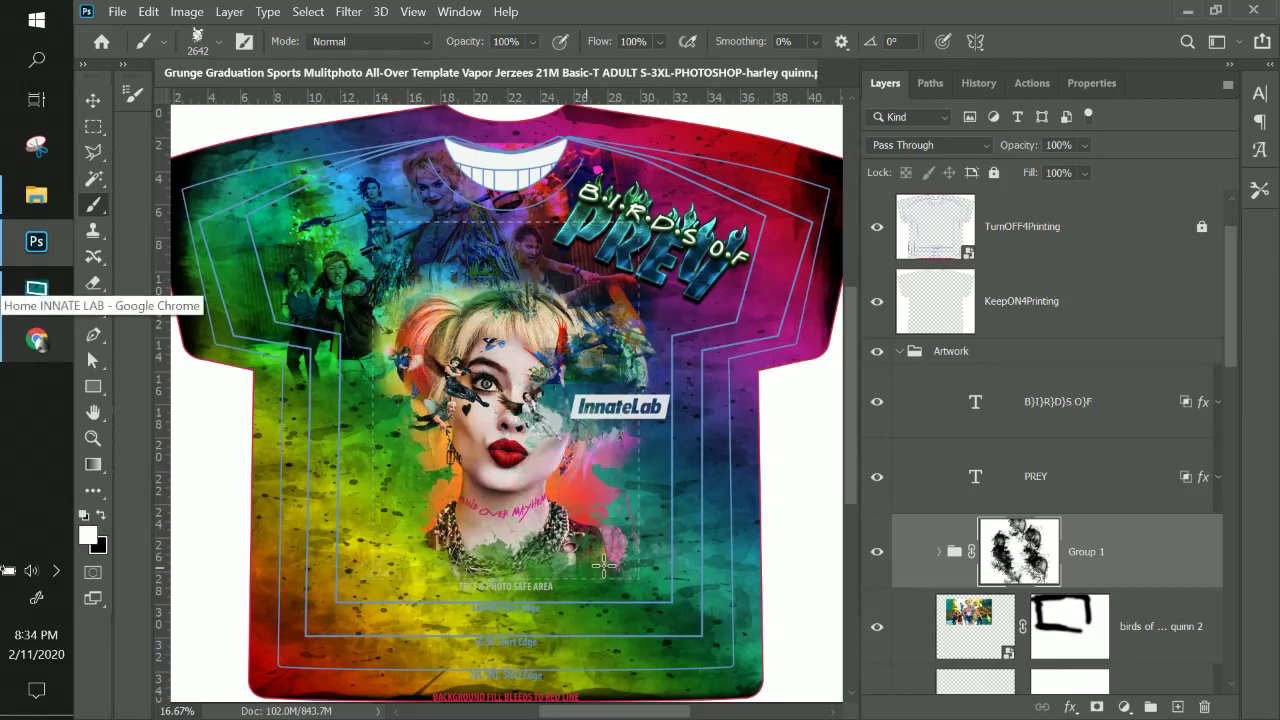
pyautogui.click(580, 375)
pyautogui.click(603, 370)
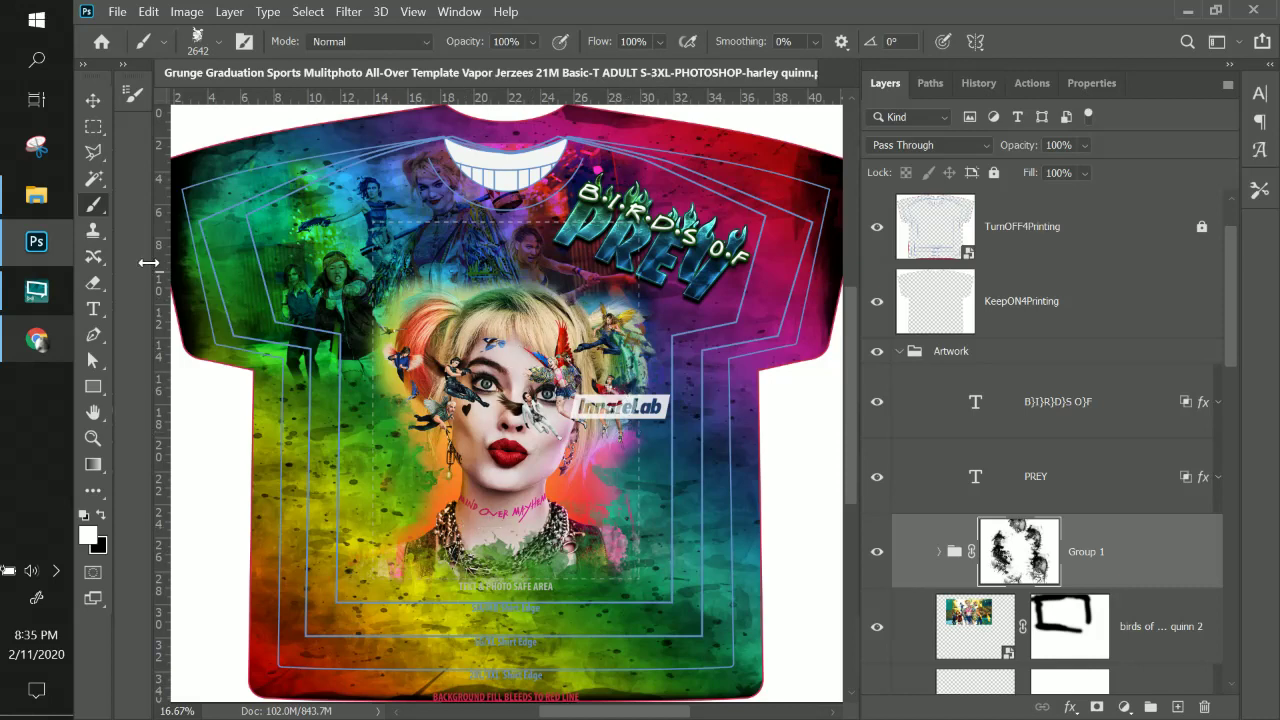
# Select the InnateLab text layer and move the text down beside the portrait's chin.
pyautogui.click(93, 100)
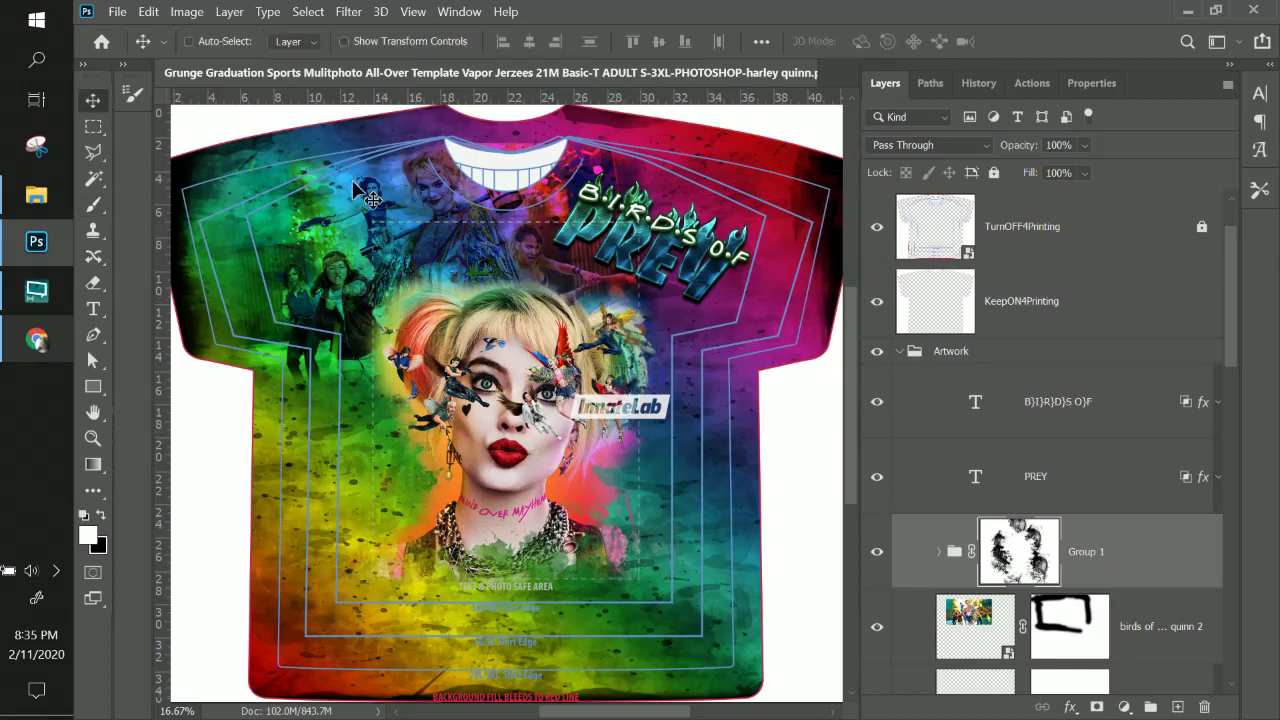
pyautogui.rightClick(633, 410)
pyautogui.click(642, 414)
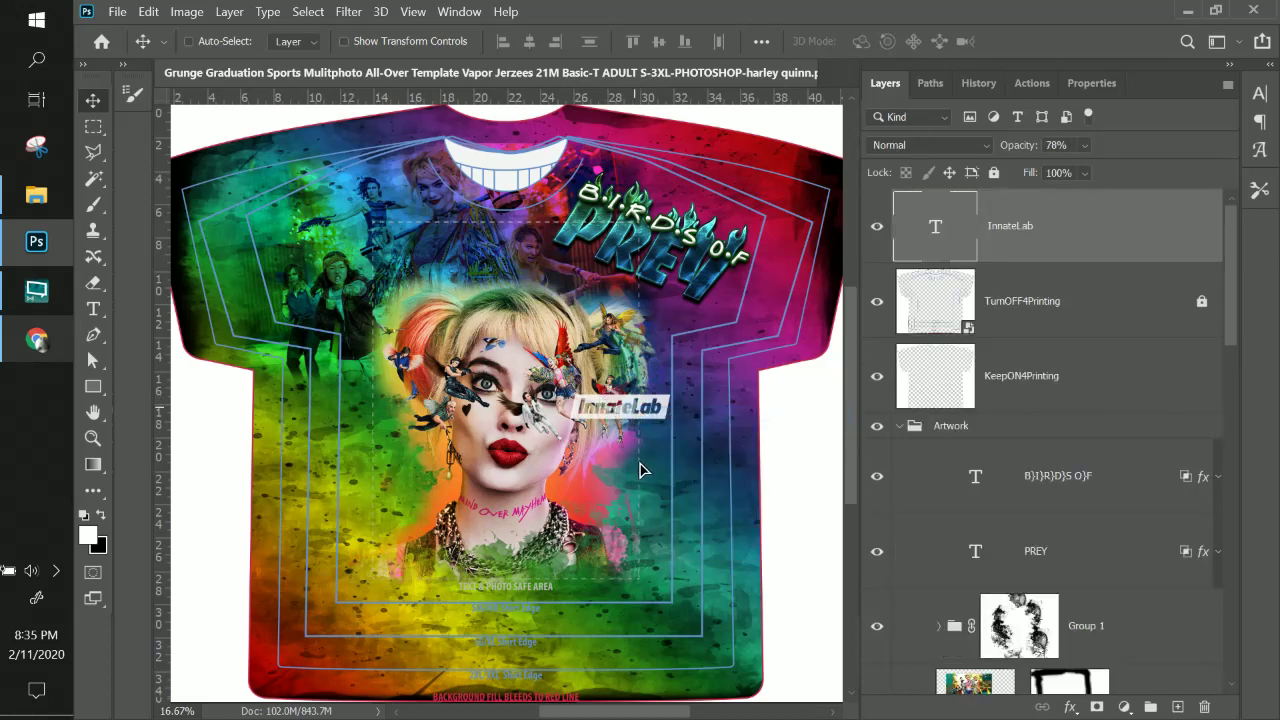
pyautogui.moveTo(641, 470); pyautogui.dragTo(632, 489)
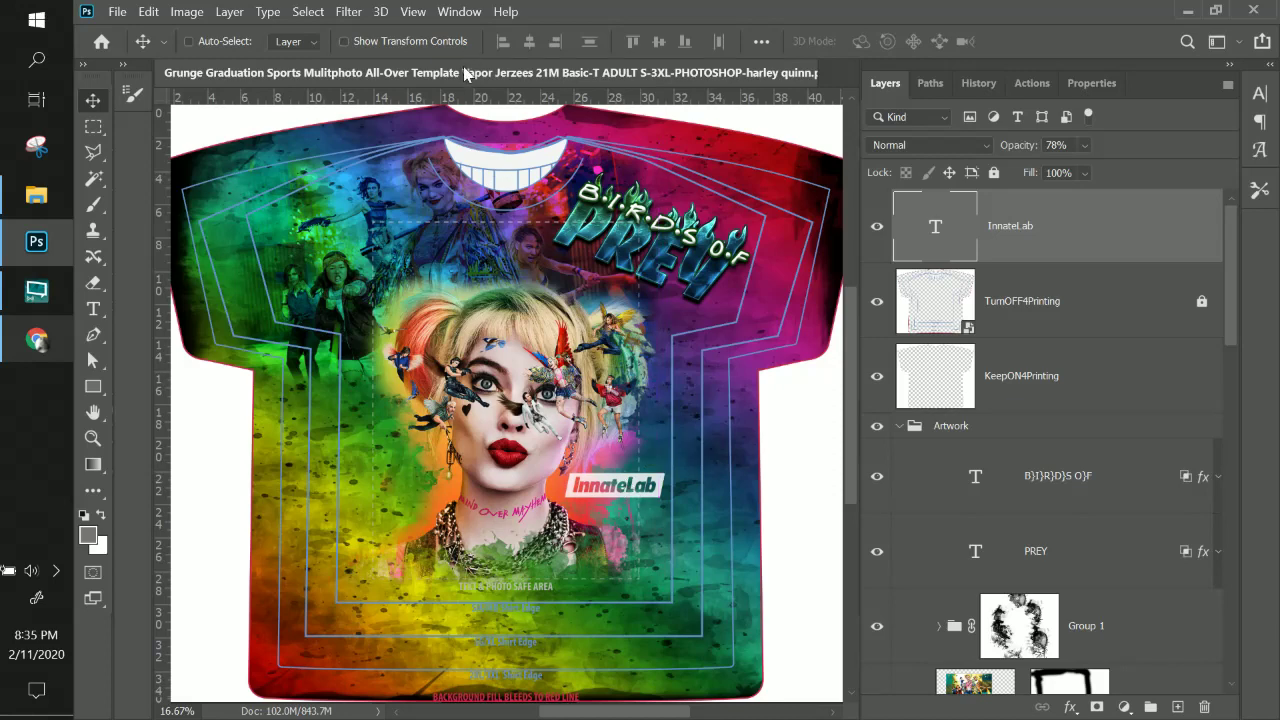
pyautogui.click(117, 11)
pyautogui.moveTo(148, 297)
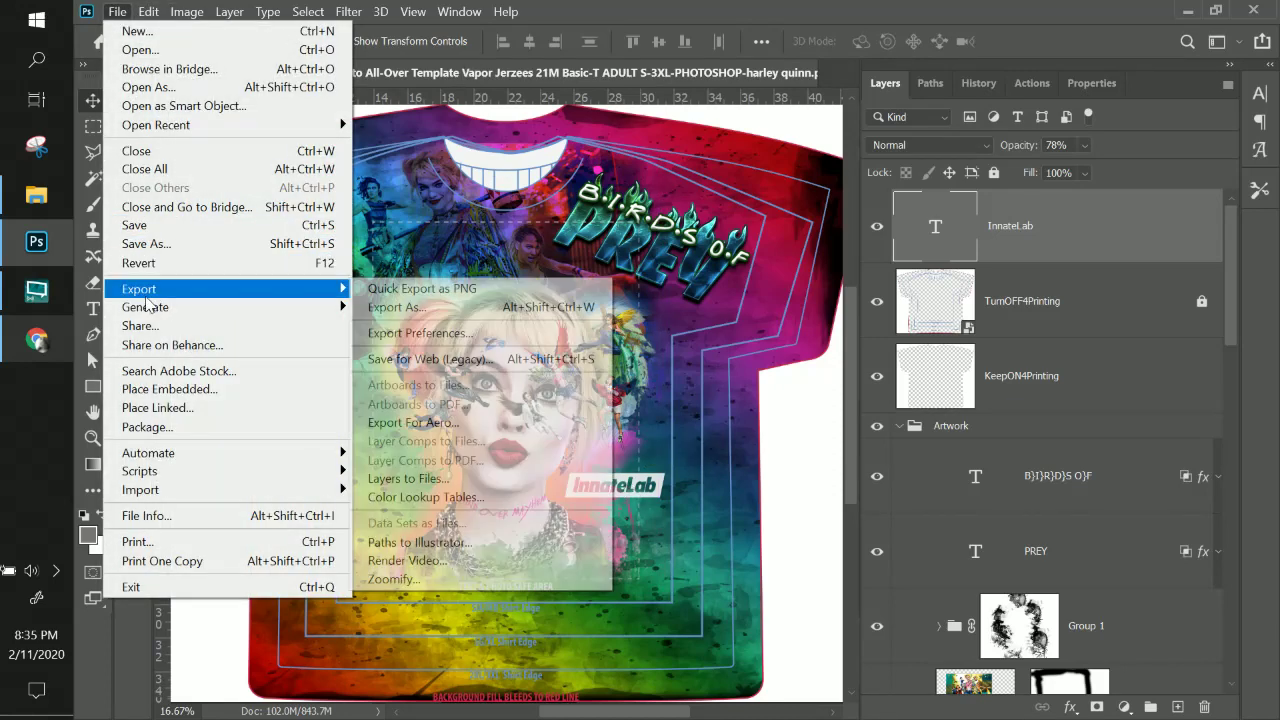
pyautogui.click(366, 294)
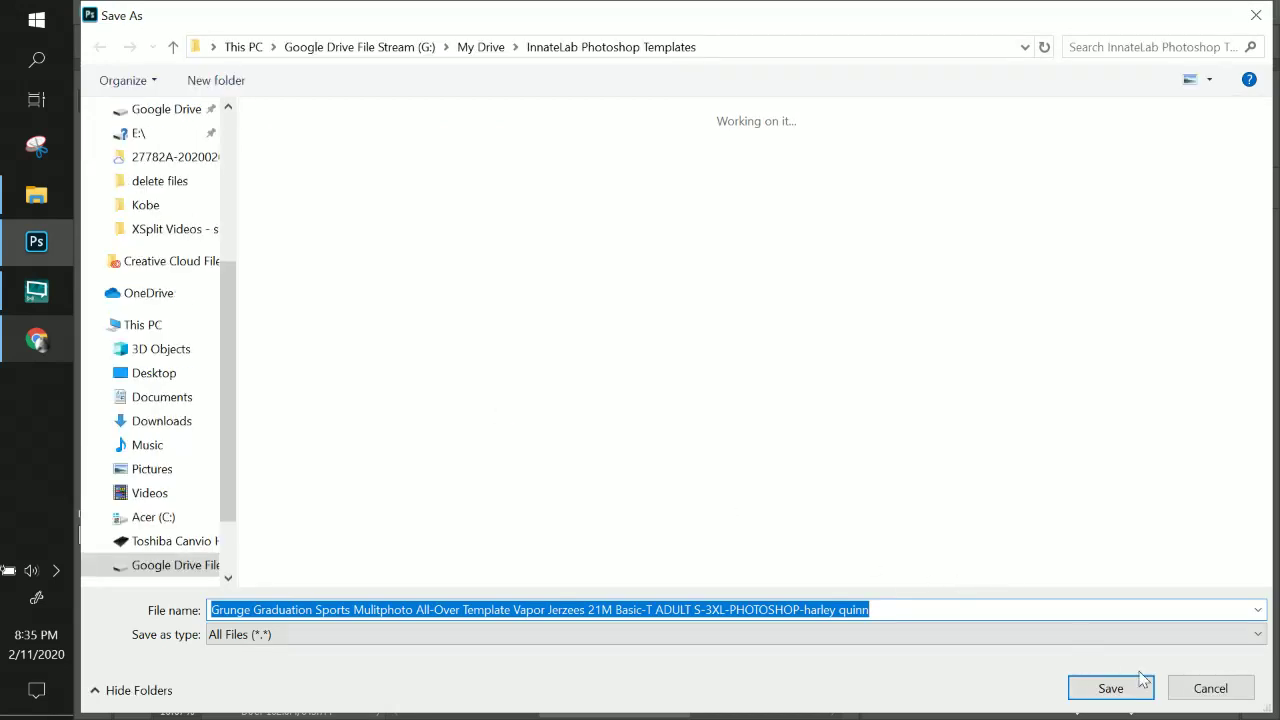
pyautogui.click(1205, 688)
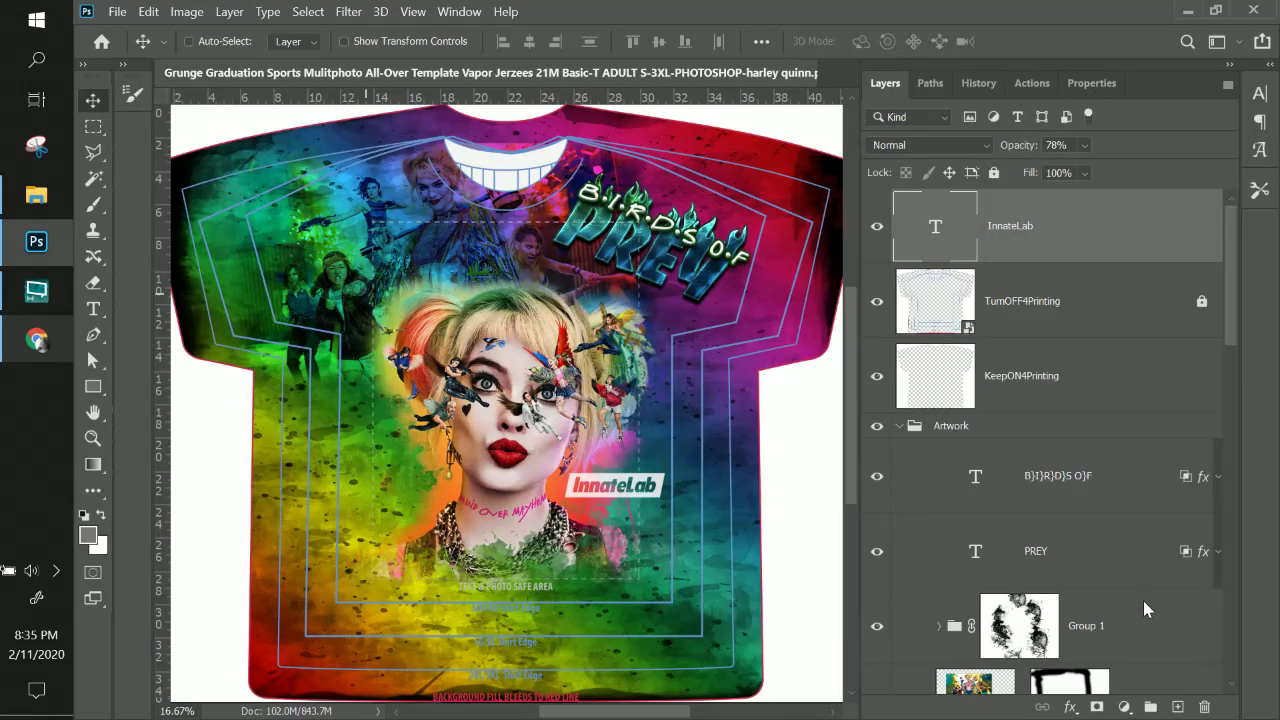
# Hide the TurnOFF4Printing guide layer.
pyautogui.click(876, 304)
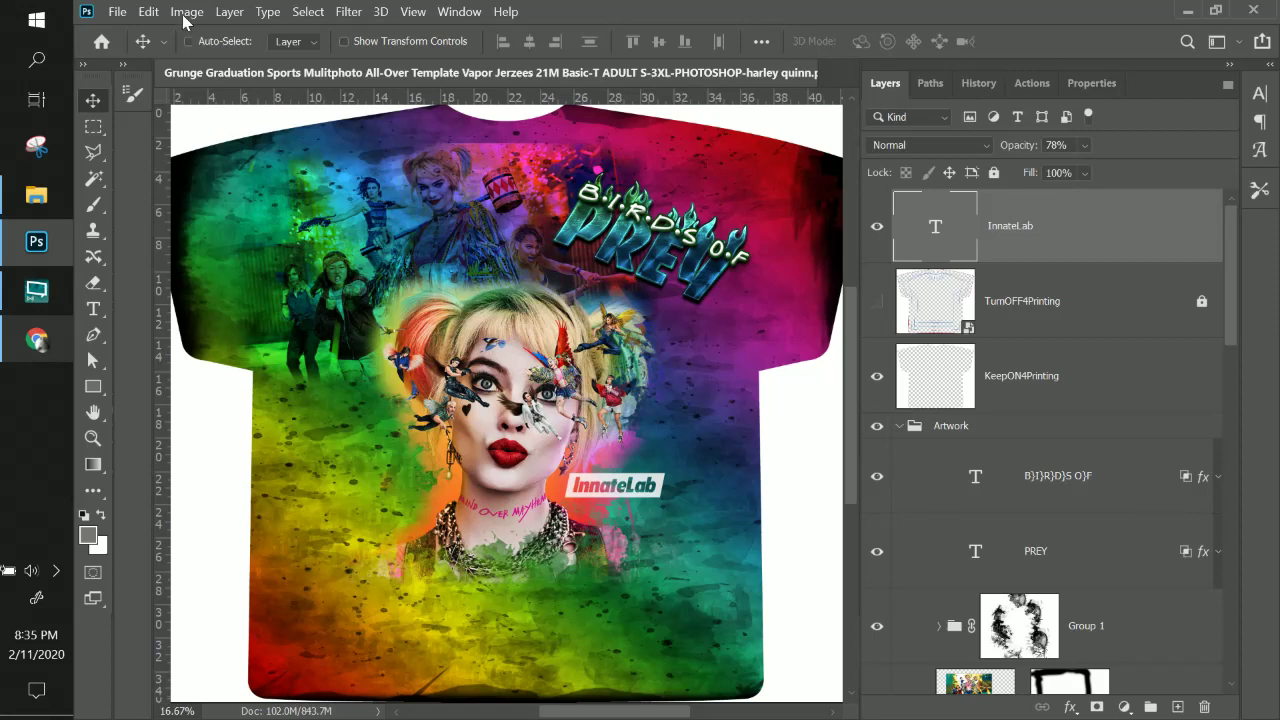
pyautogui.click(117, 12)
pyautogui.moveTo(206, 289)
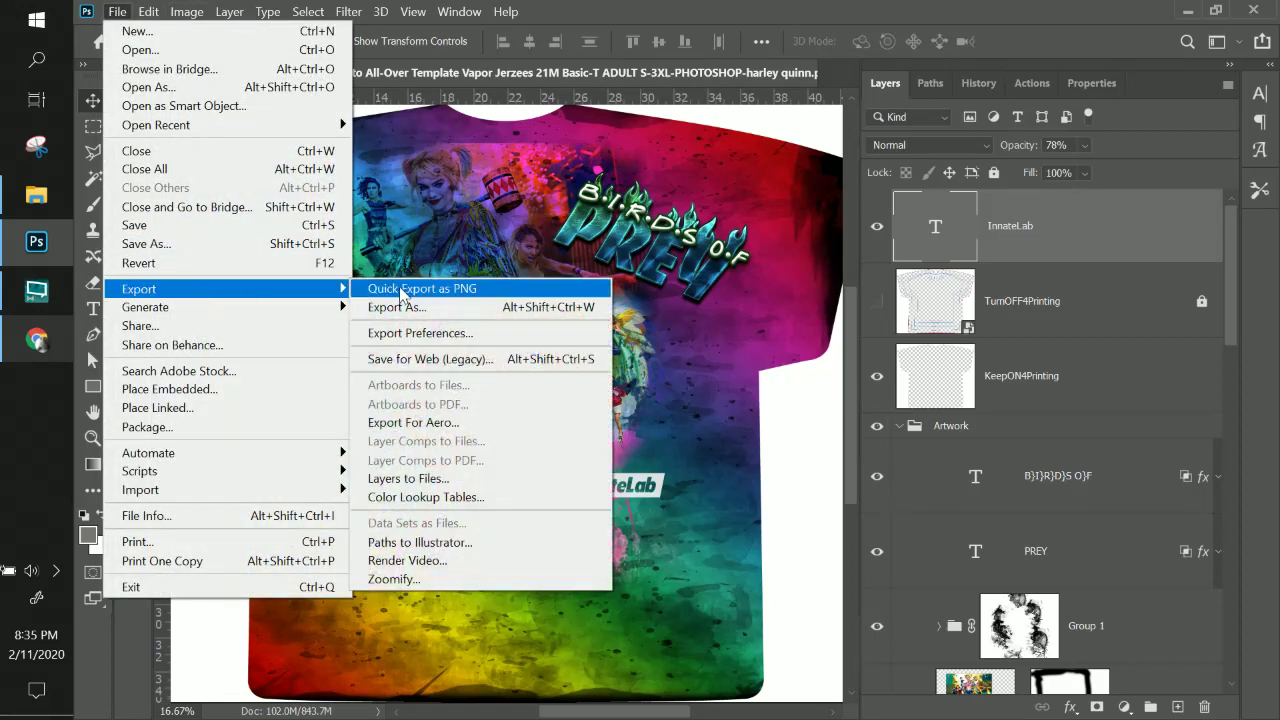
pyautogui.click(400, 290)
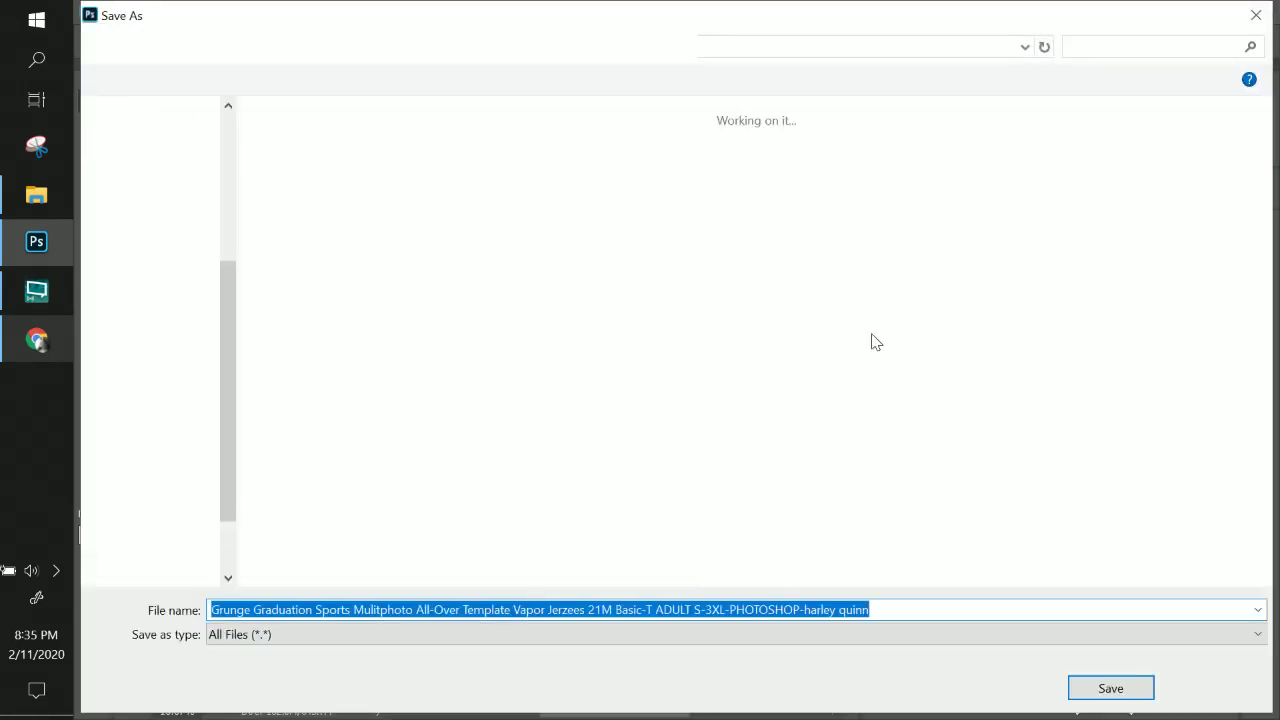
pyautogui.click(1231, 696)
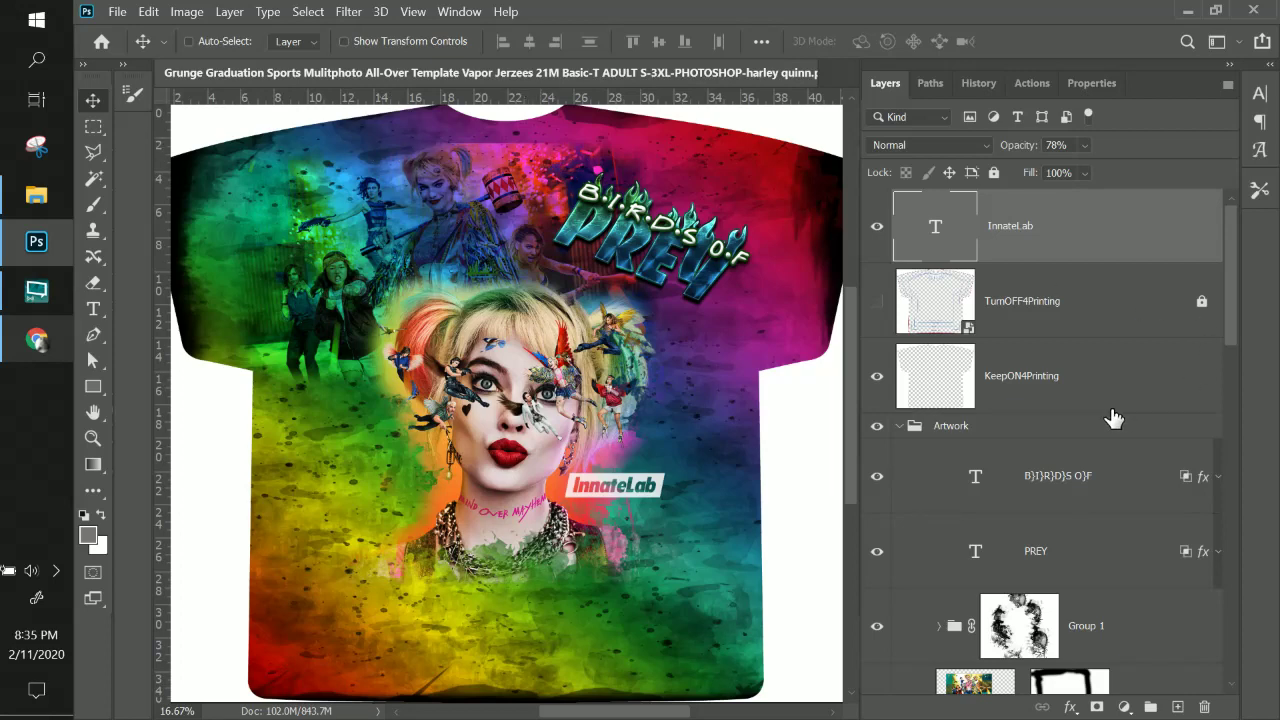
# Select the mask of the "birds of ... quinn 2" layer and activate the Brush tool.
pyautogui.scroll(-5, 1112, 417)
pyautogui.scroll(3, 1108, 415)
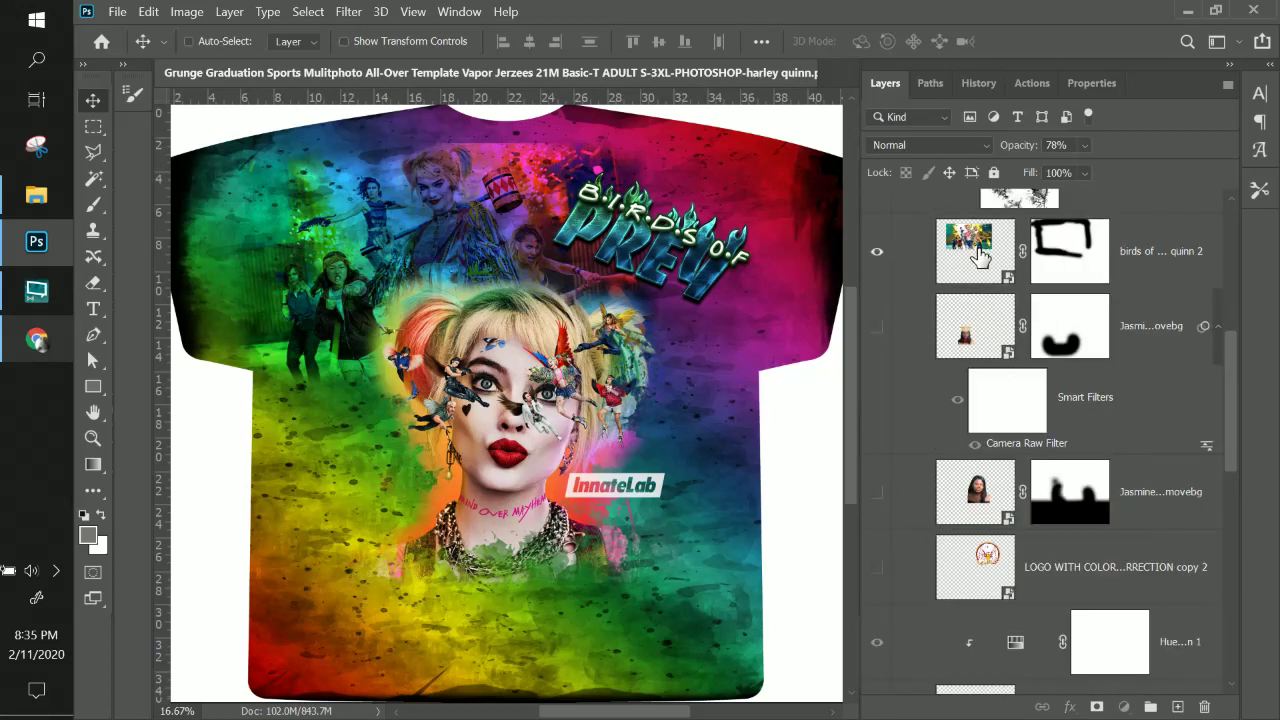
pyautogui.click(1068, 252)
pyautogui.click(94, 205)
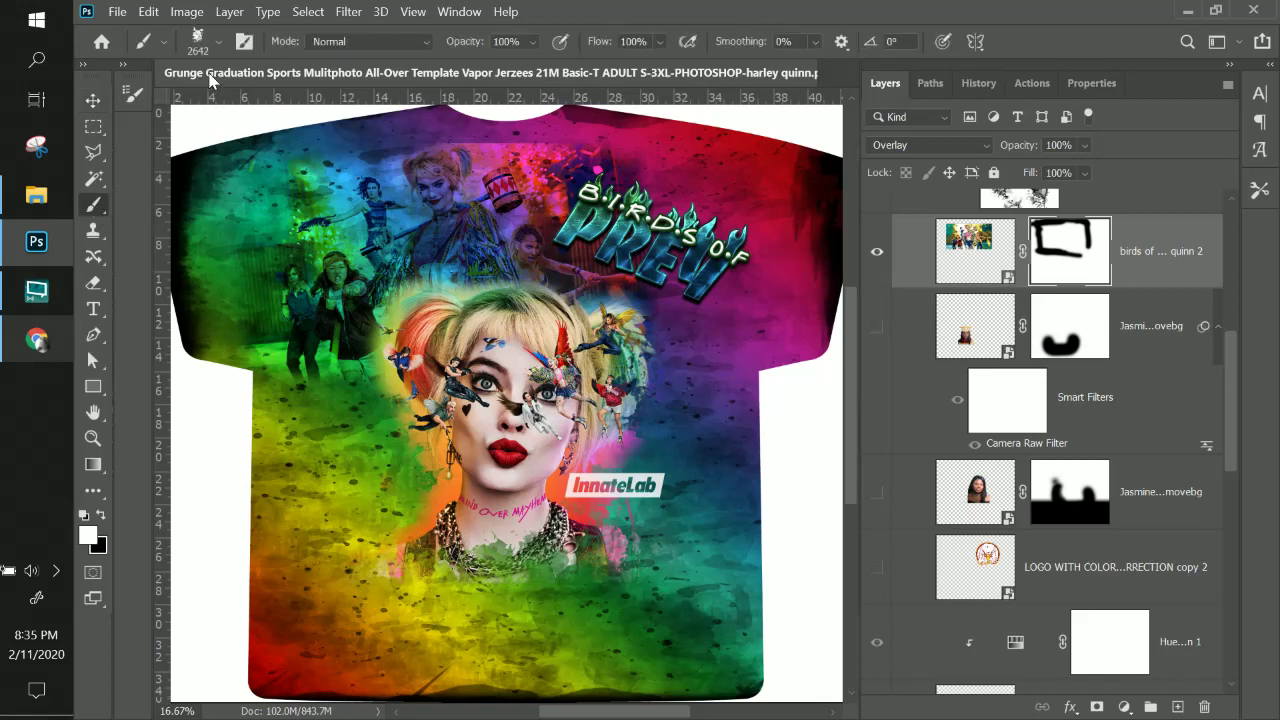
# Choose the Soft Round brush from the General Brushes folder.
pyautogui.click(214, 50)
pyautogui.press('Escape')
pyautogui.click(213, 48)
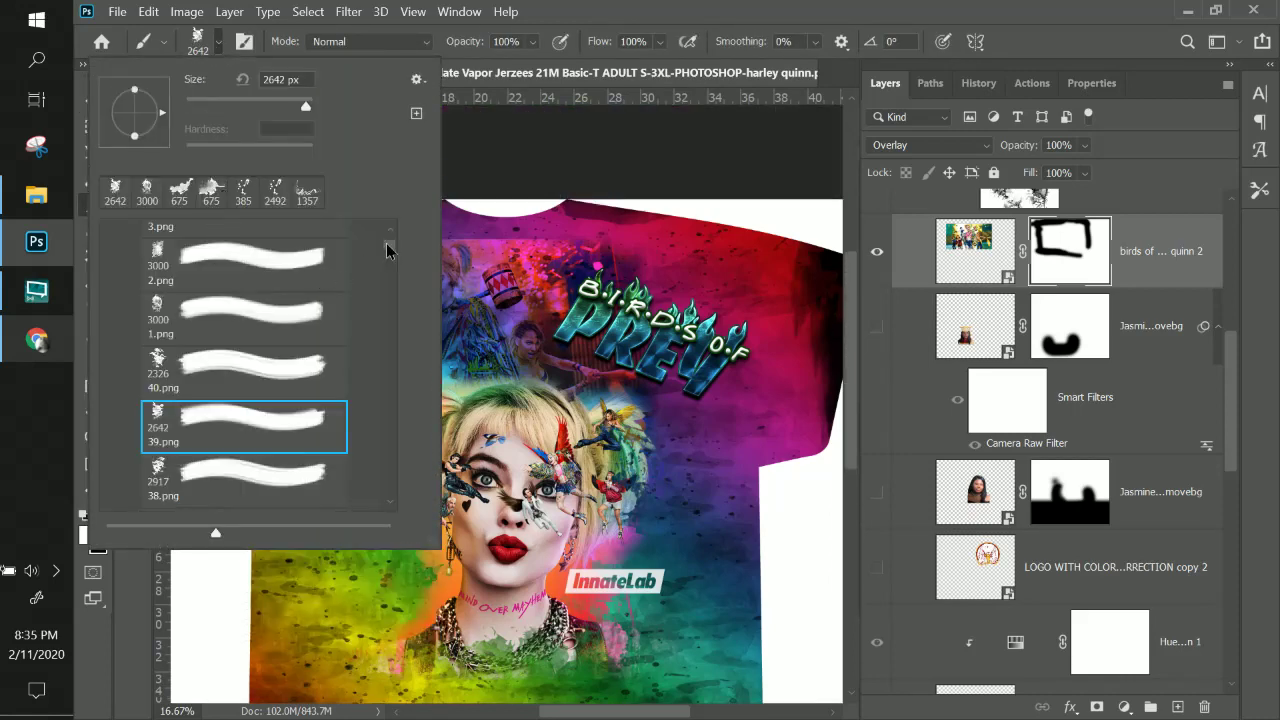
pyautogui.scroll(3, 387, 250)
pyautogui.click(131, 243)
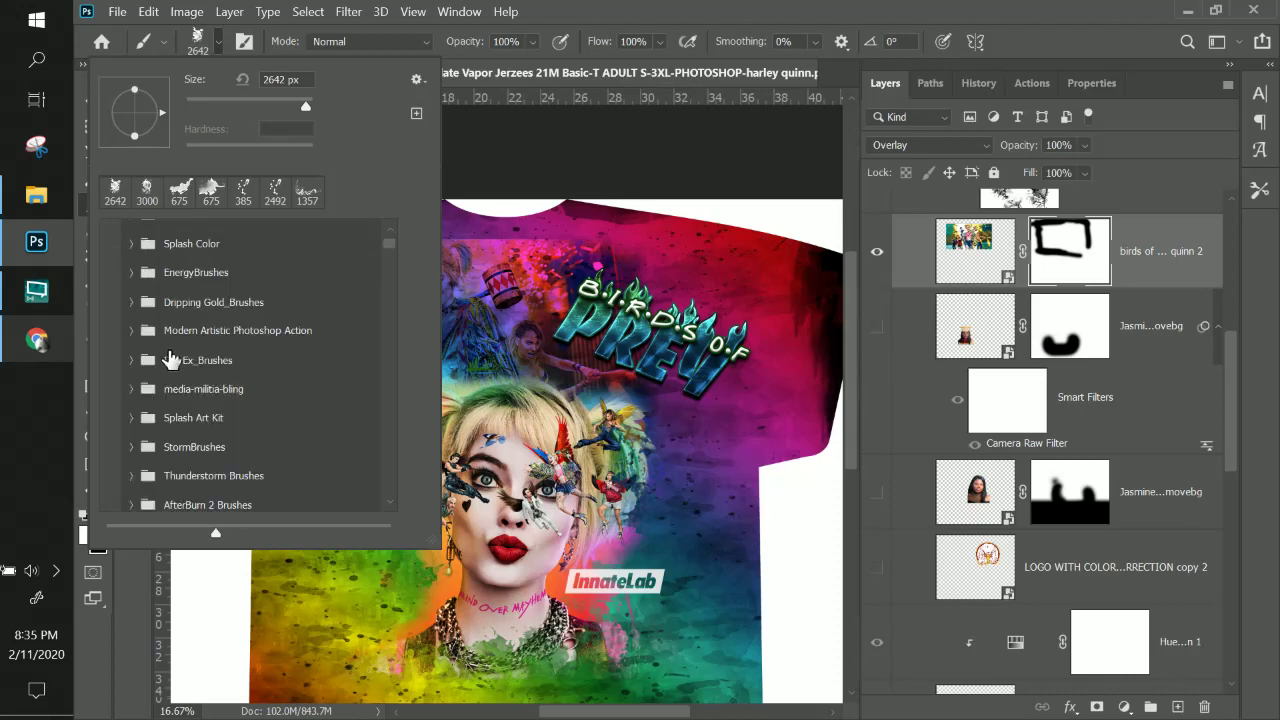
pyautogui.scroll(-10, 170, 360)
pyautogui.click(196, 390)
pyautogui.scroll(-1, 200, 388)
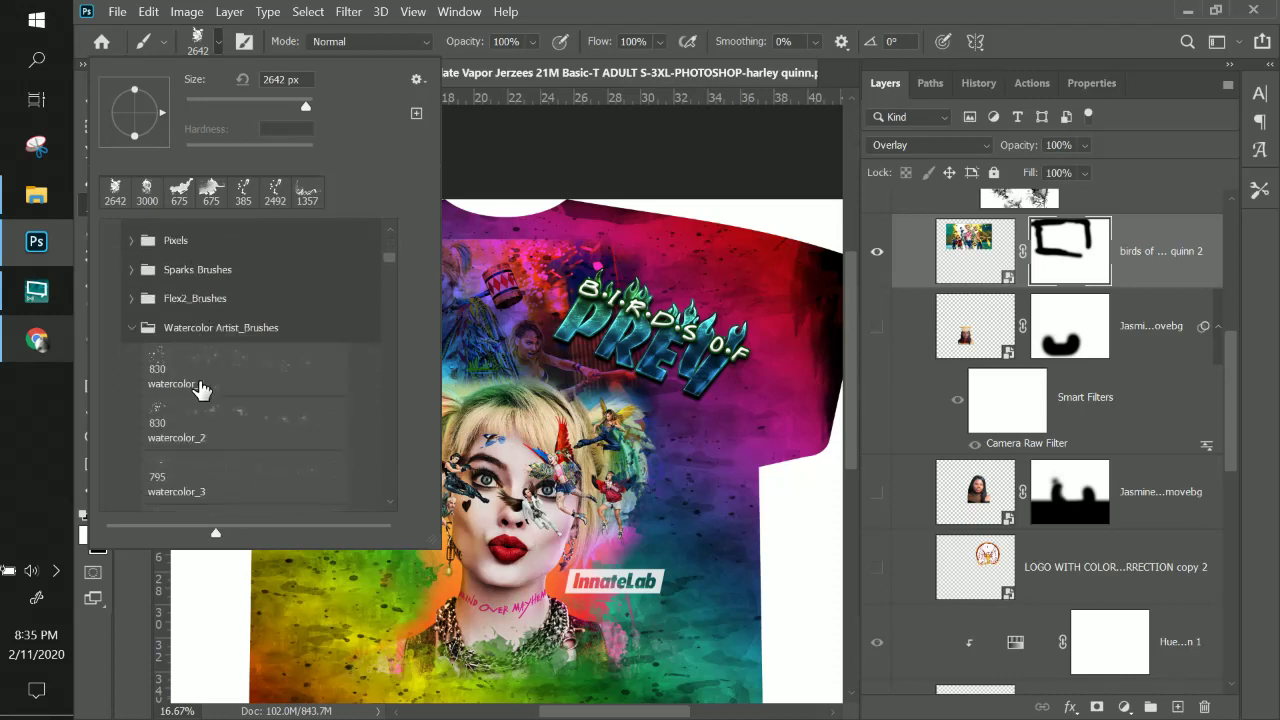
pyautogui.click(131, 327)
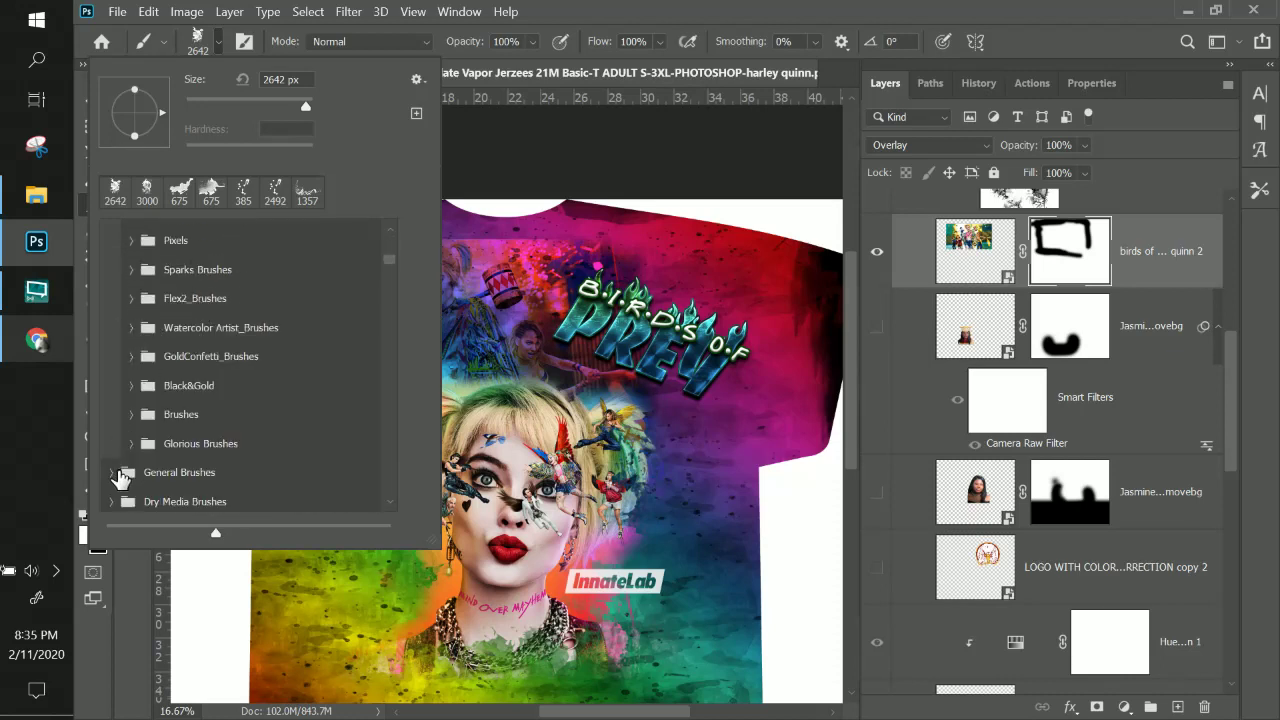
pyautogui.click(113, 472)
pyautogui.scroll(-1, 137, 475)
pyautogui.click(193, 474)
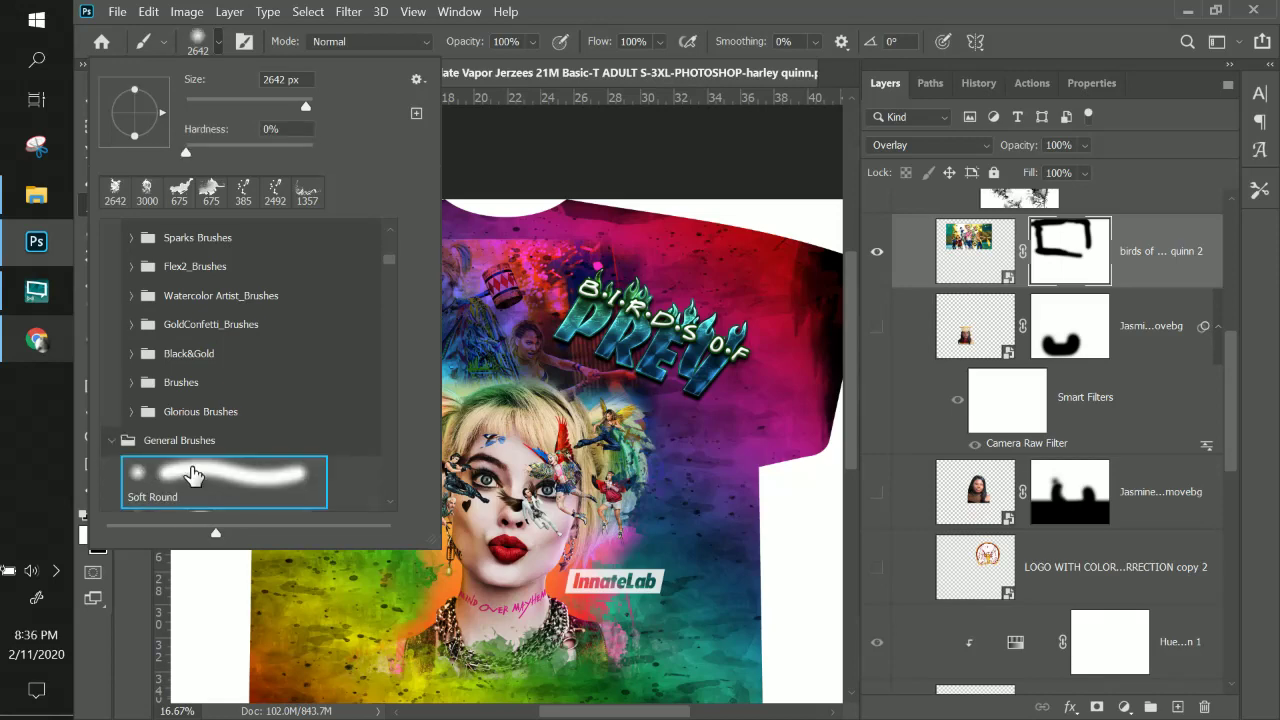
pyautogui.click(673, 122)
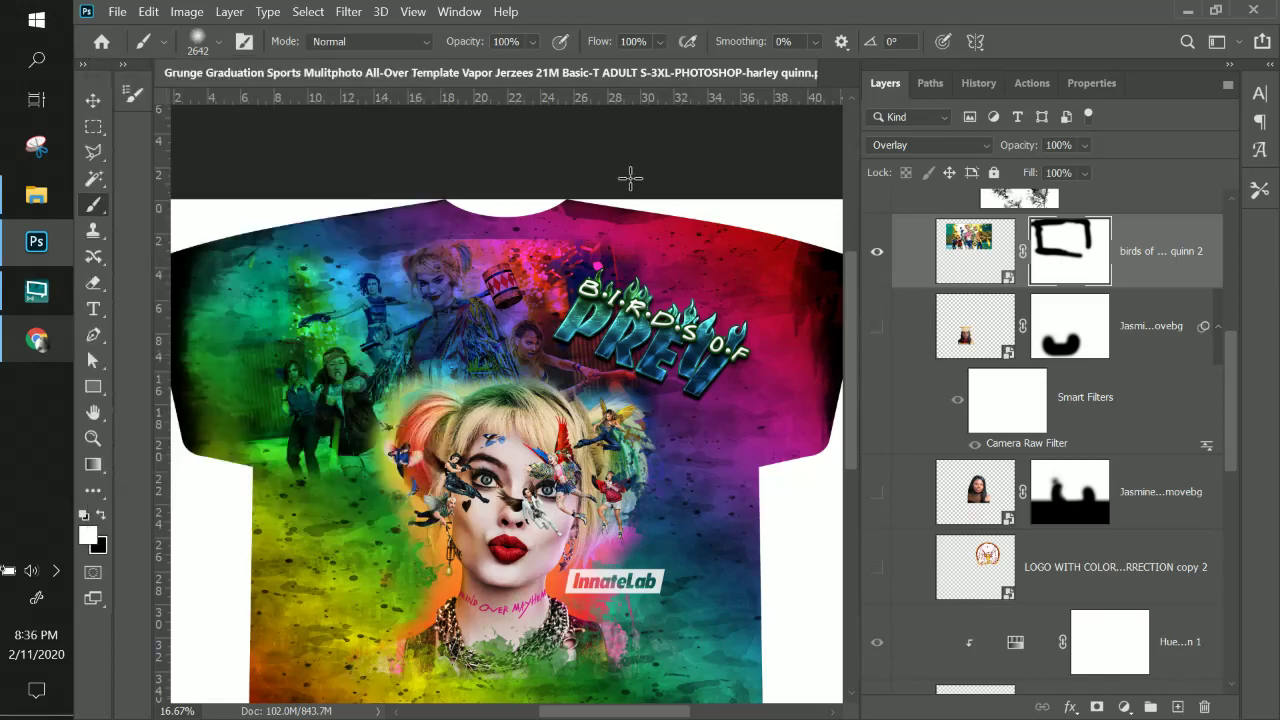
# Try a large soft white dab on the layer mask near the collar and undo it.
pyautogui.click(438, 214)
pyautogui.click(148, 11)
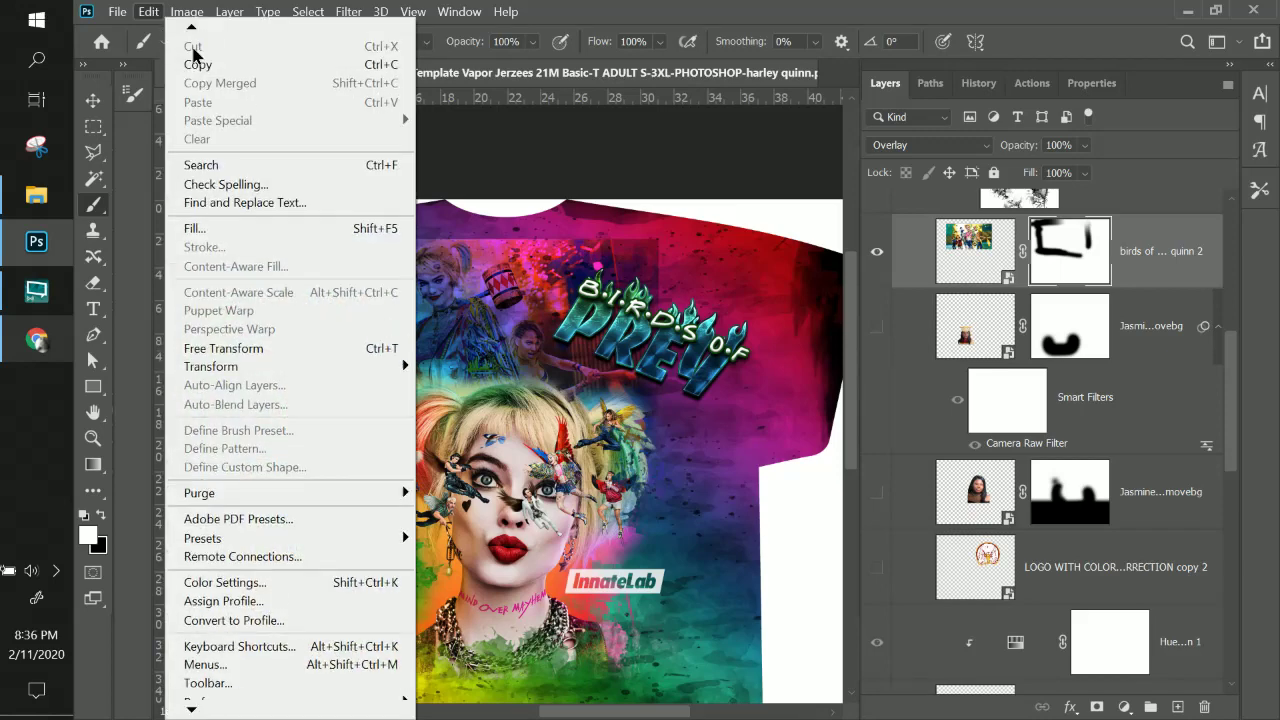
pyautogui.click(148, 11)
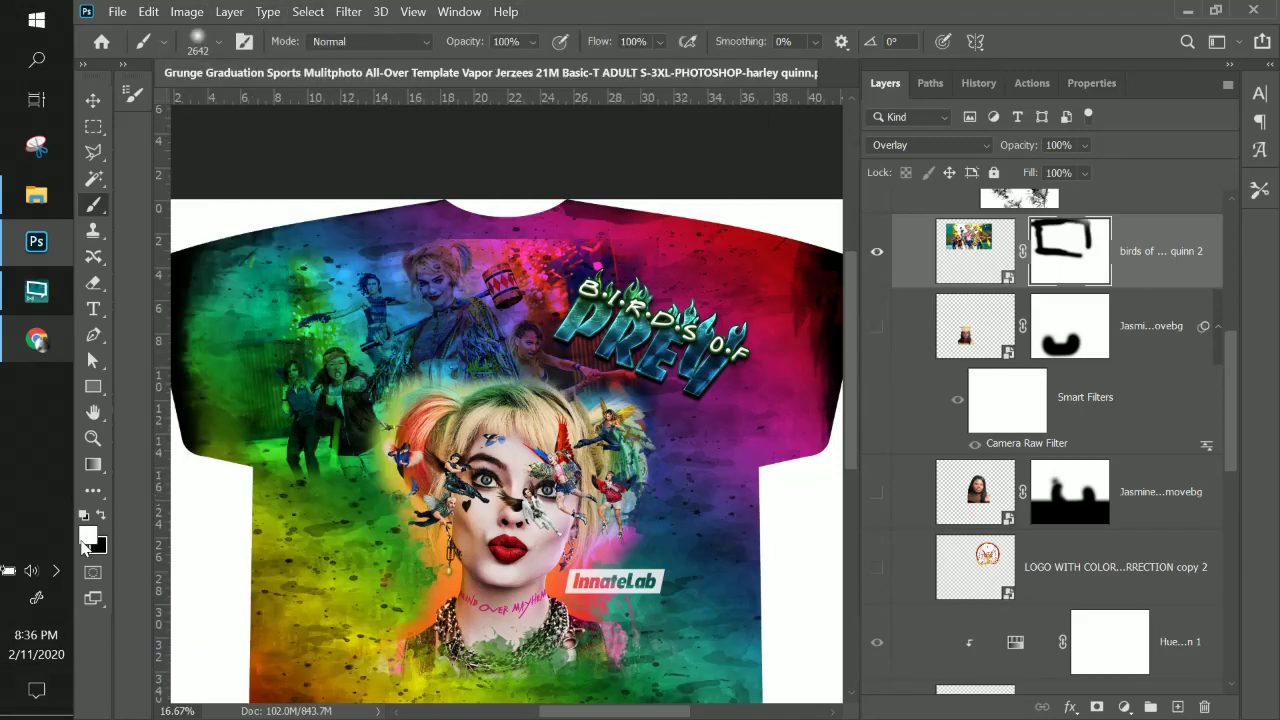
pyautogui.click(89, 538)
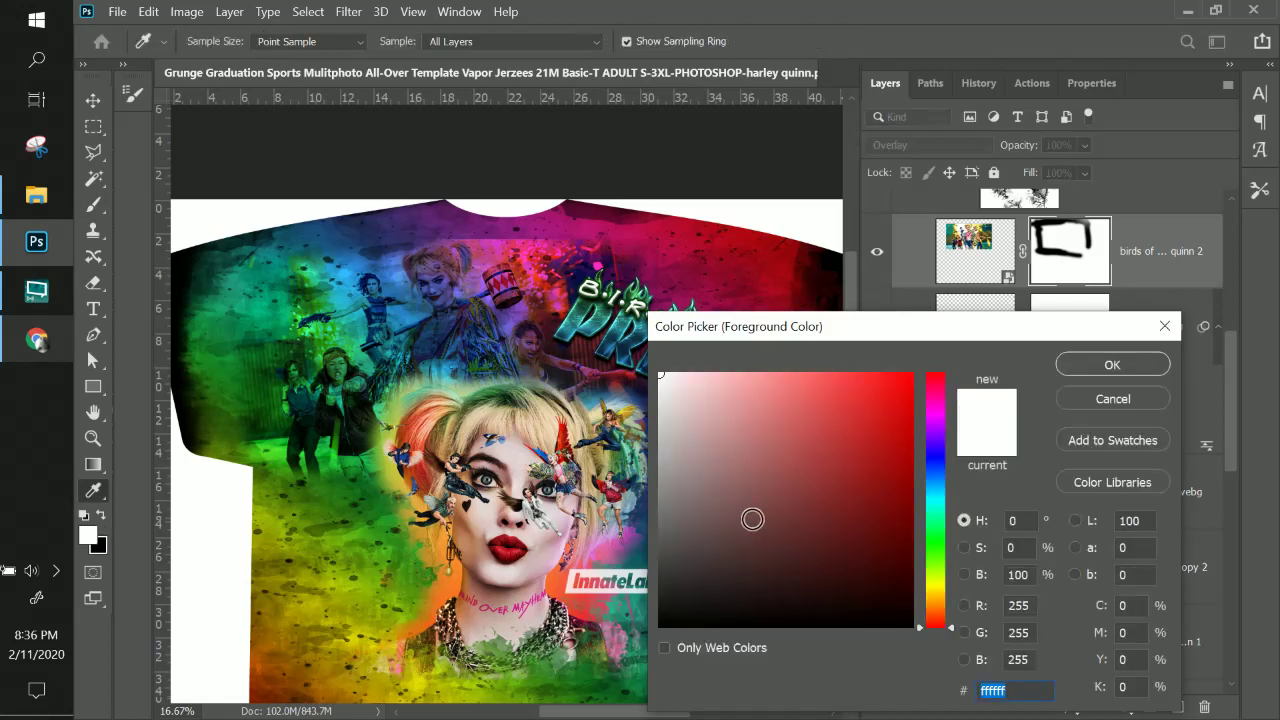
pyautogui.click(655, 578)
pyautogui.moveTo(655, 578); pyautogui.dragTo(630, 655)
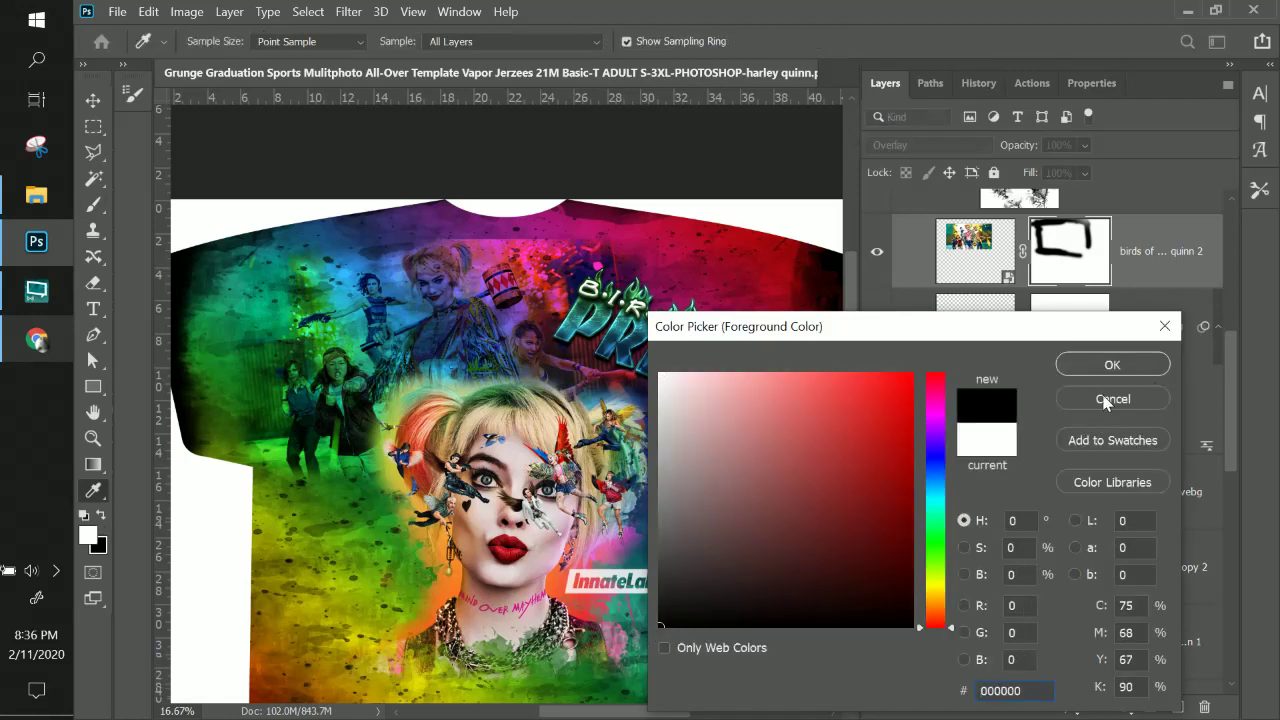
pyautogui.click(1112, 365)
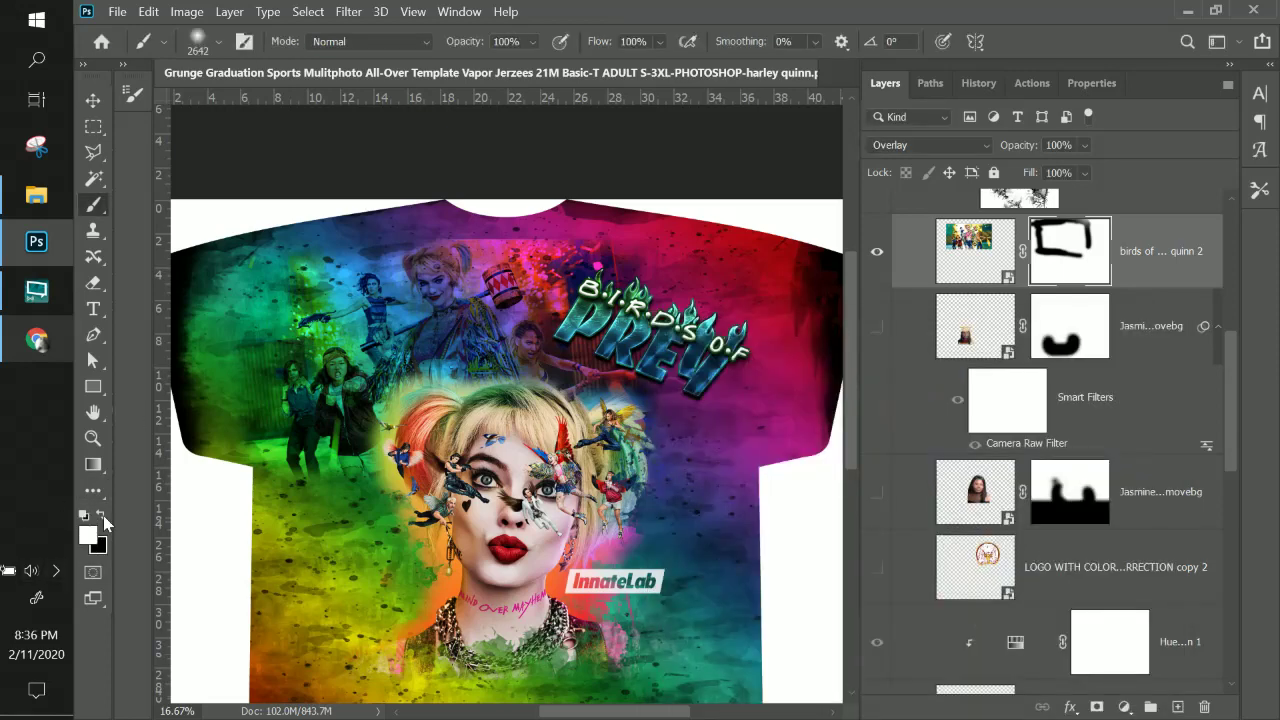
# Swap the colors so black is the foreground, try a 2642 px stroke along the collar on the mask, and undo the stroke.
pyautogui.click(102, 516)
pyautogui.moveTo(423, 228)
pyautogui.mouseDown()
pyautogui.moveTo(465, 208)
pyautogui.moveTo(548, 211)
pyautogui.mouseUp()
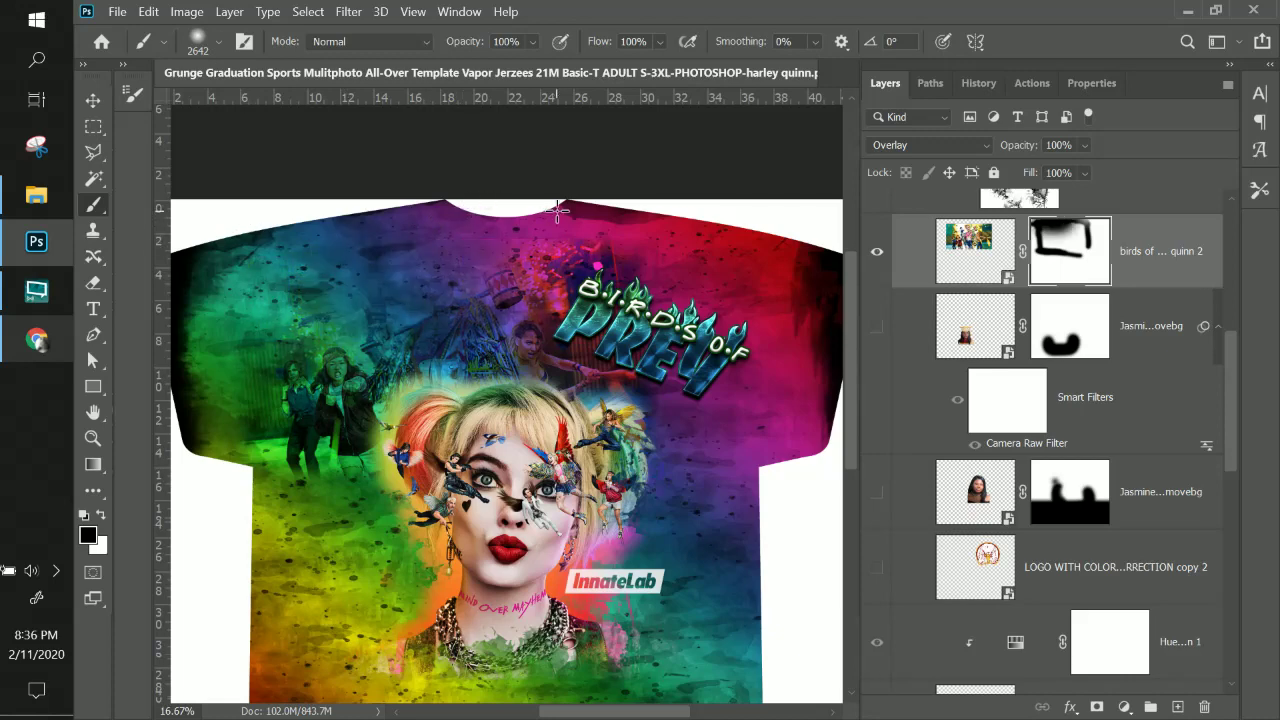
pyautogui.hotkey('ctrl', 'z')
# Reduce the soft brush to 432 px and paint black on the mask to fade the group photo's hard top edge.
pyautogui.rightClick(590, 243)
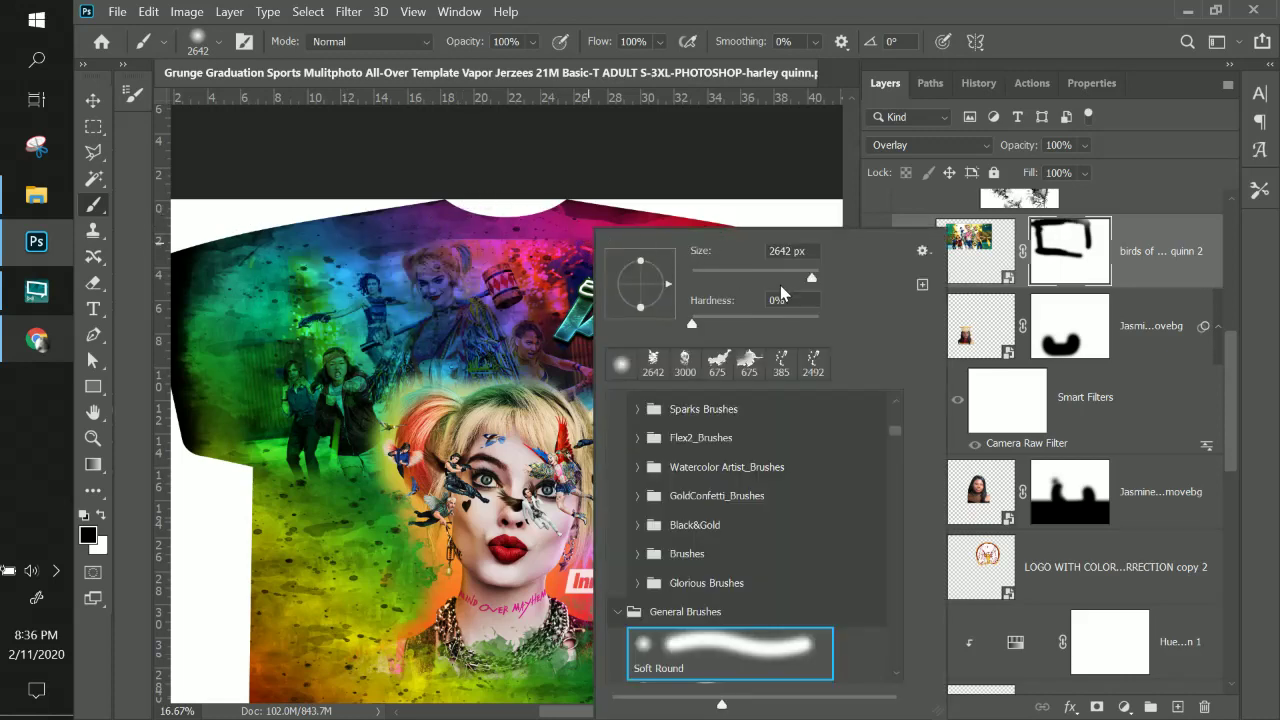
pyautogui.click(790, 280)
pyautogui.click(787, 279)
pyautogui.click(672, 143)
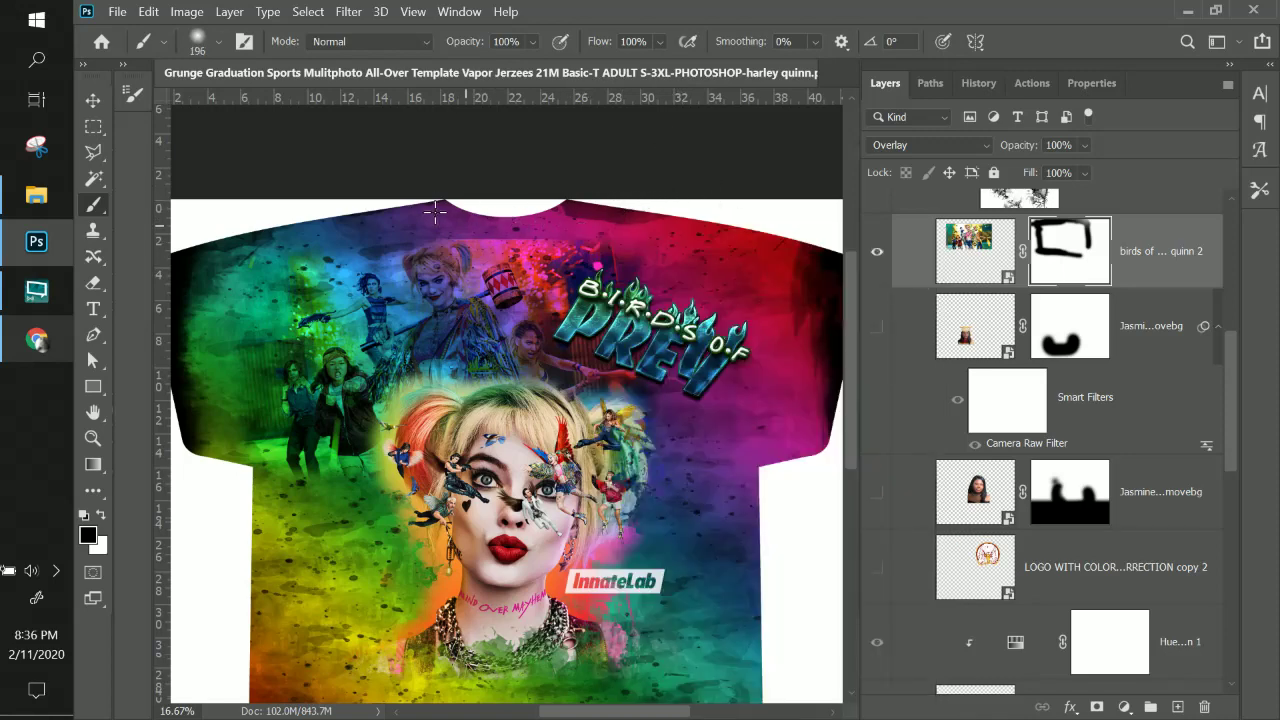
pyautogui.rightClick(565, 221)
pyautogui.click(776, 268)
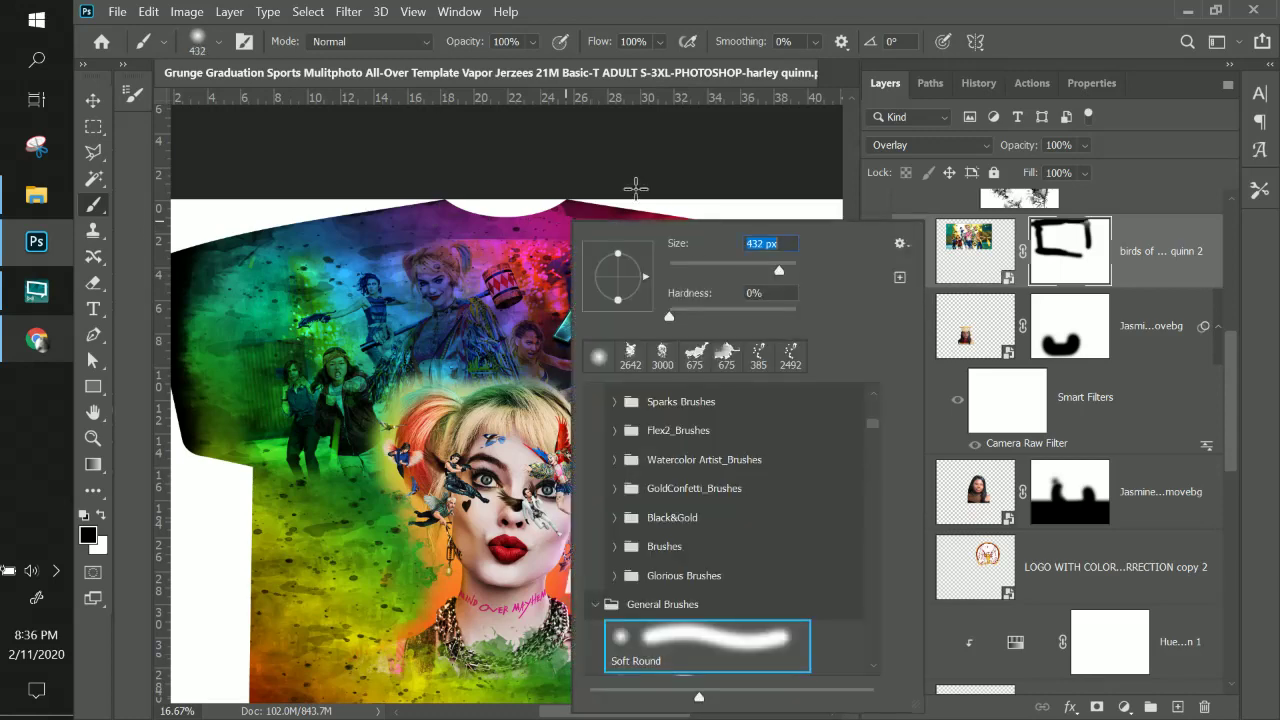
pyautogui.press('Return')
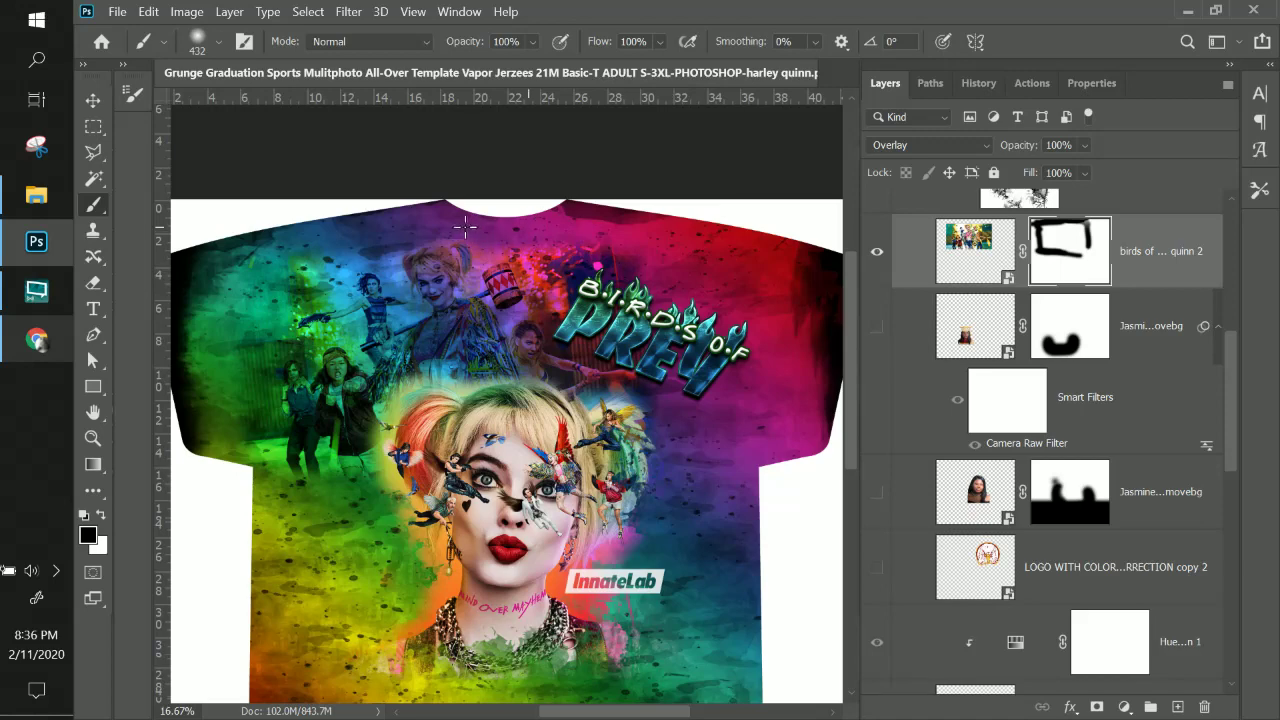
pyautogui.moveTo(222, 263); pyautogui.dragTo(297, 193)
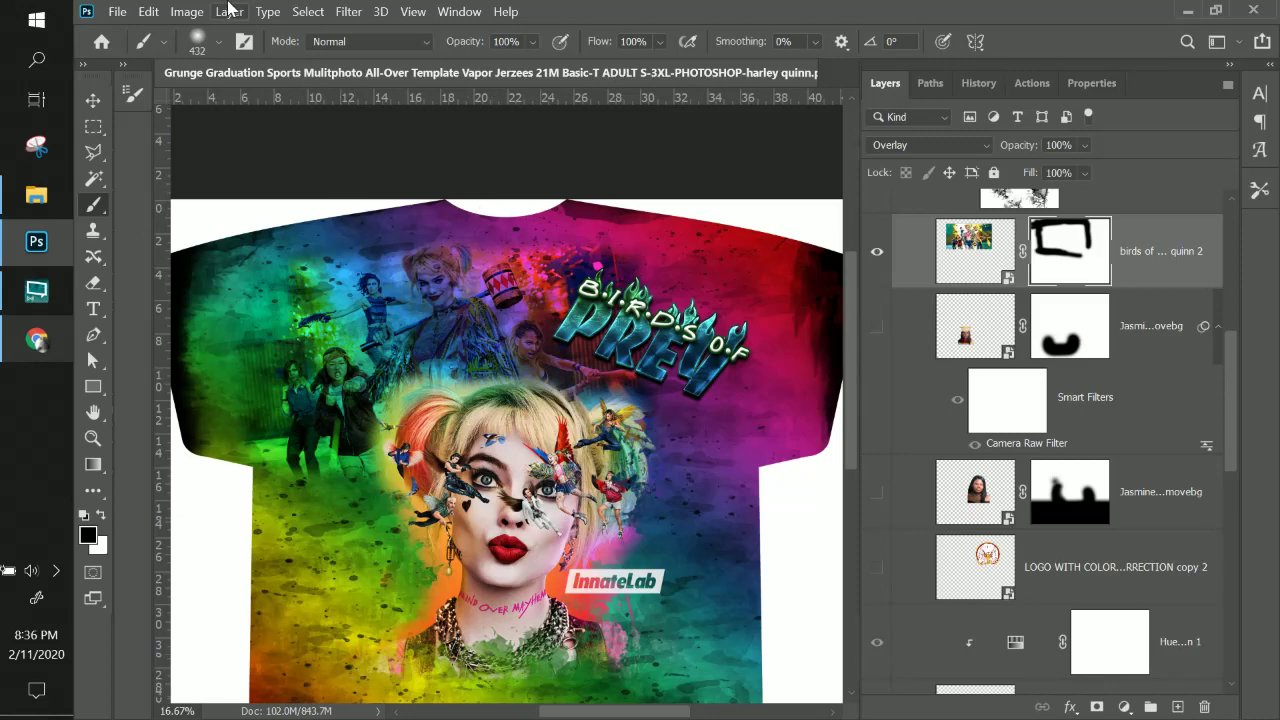
# Quick-export the shirt design as a PNG to the InnateLab Photoshop Templates folder, keeping the suggested file name.
pyautogui.click(148, 11)
pyautogui.moveTo(117, 11)
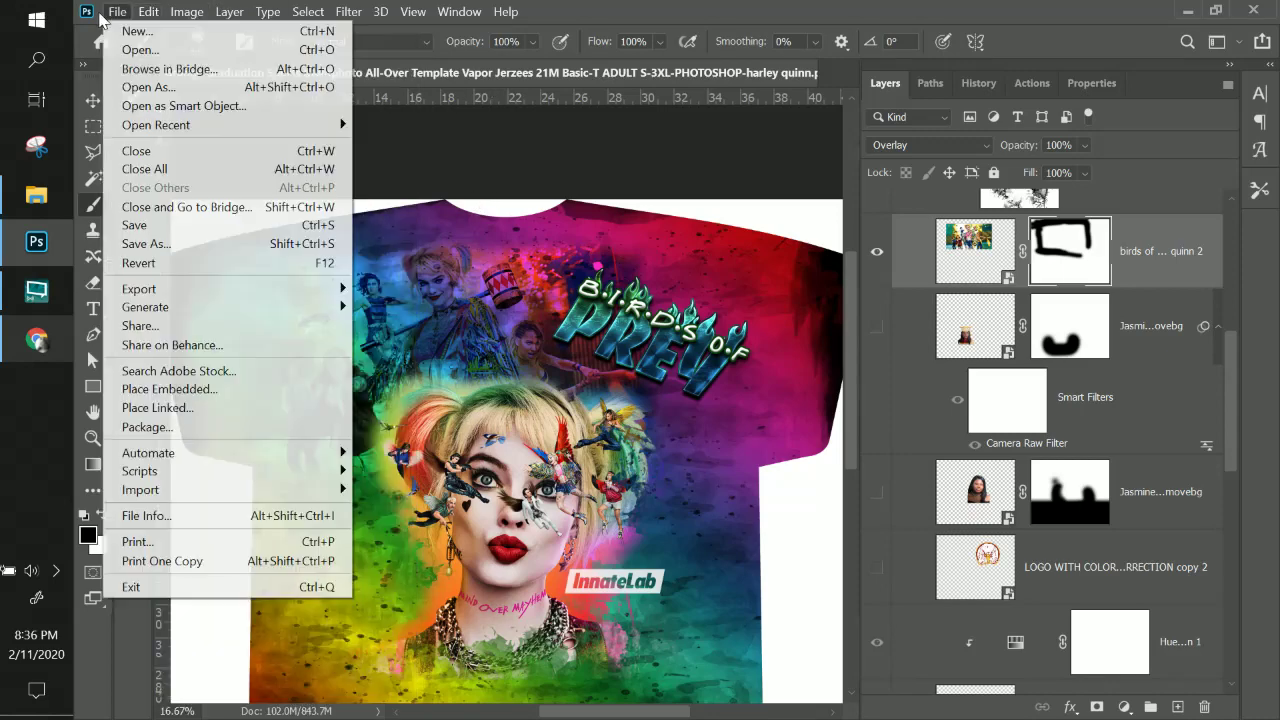
pyautogui.moveTo(183, 298)
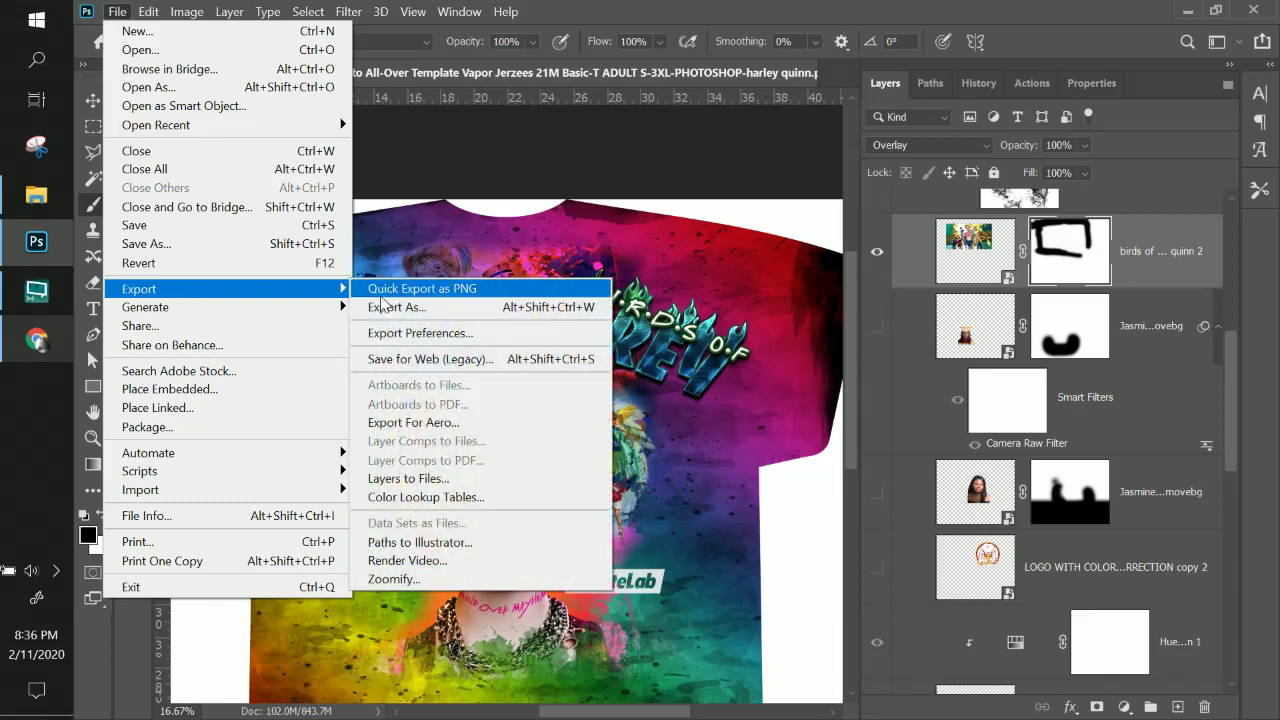
pyautogui.click(385, 290)
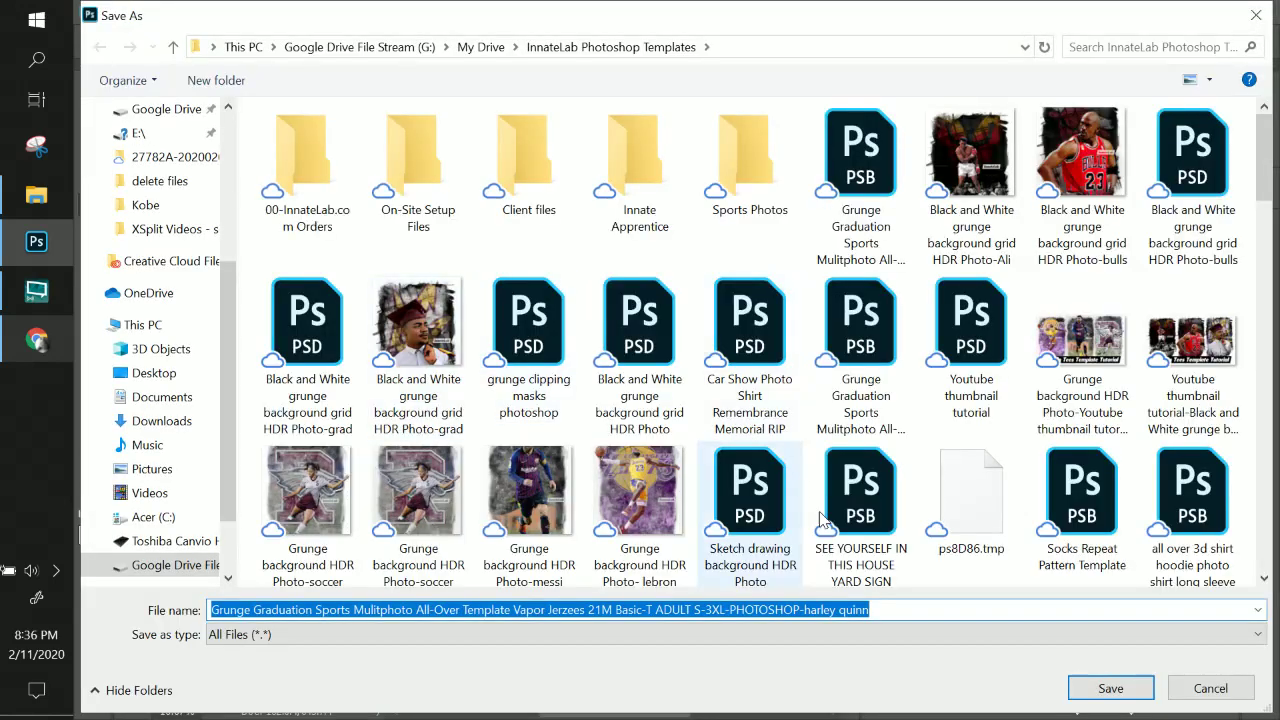
pyautogui.click(1110, 688)
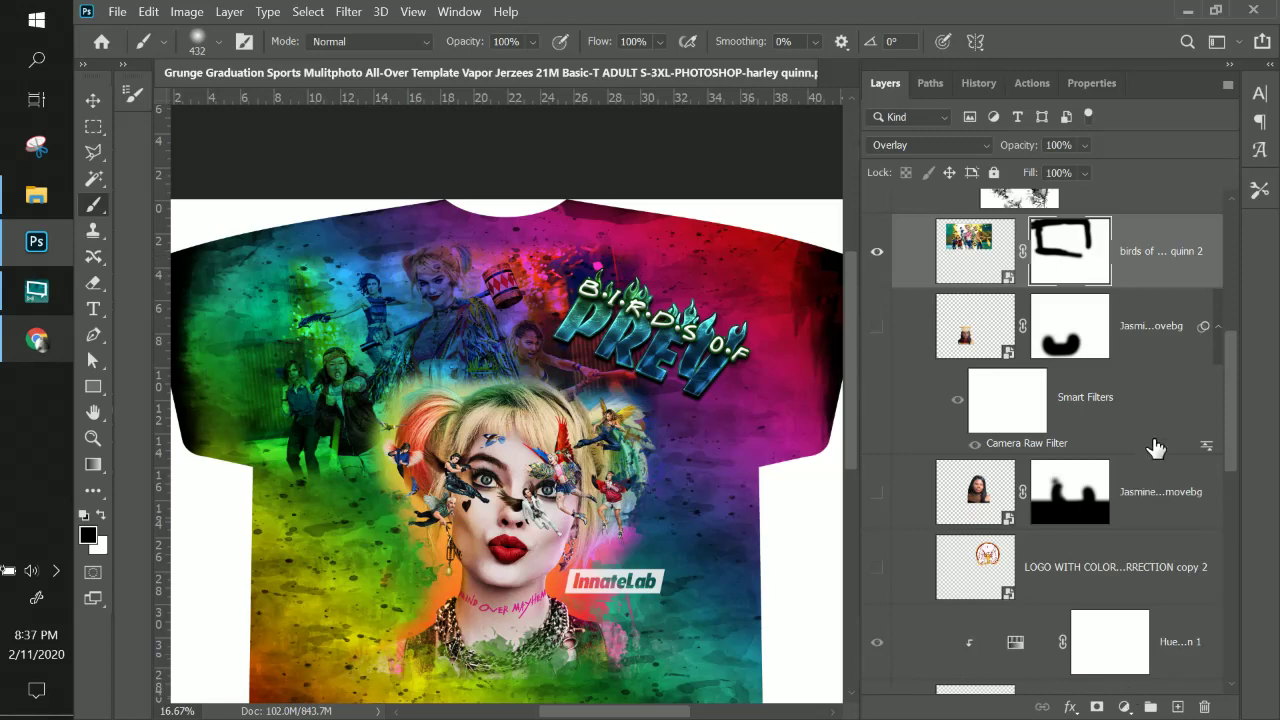
# Close the Birds of Prey shirt document and save its changes.
pyautogui.scroll(3, 1070, 355)
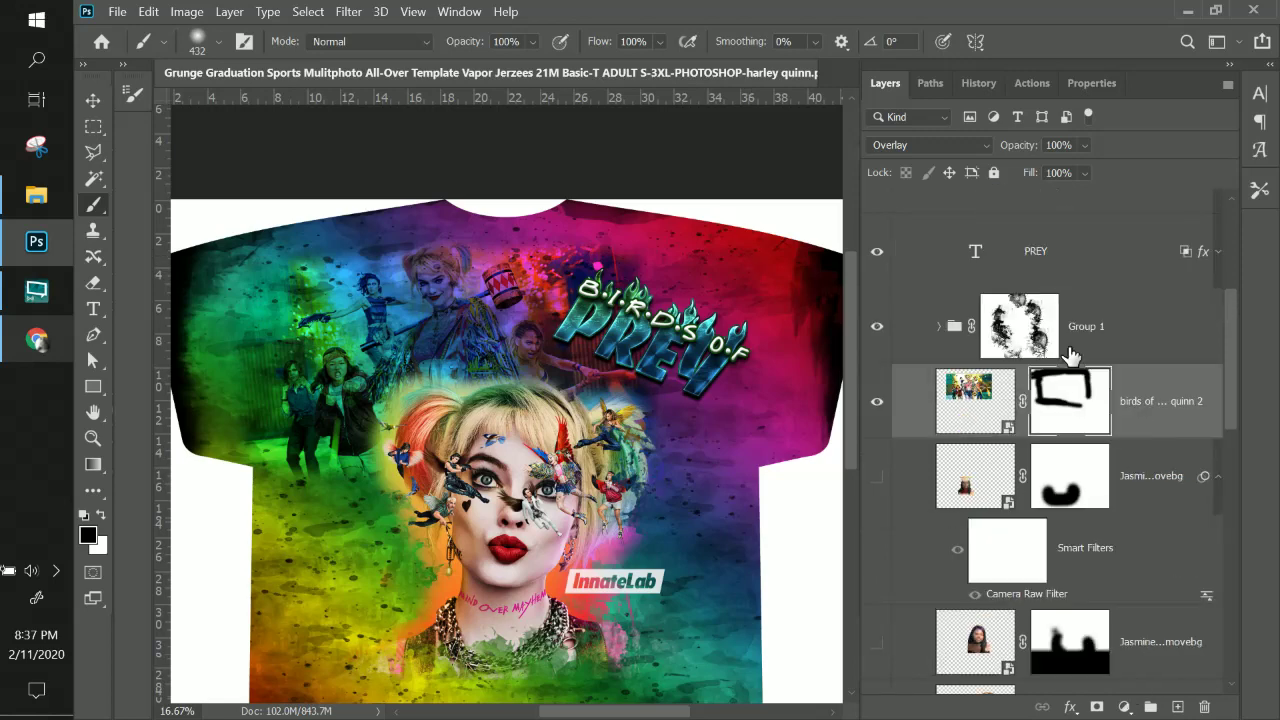
pyautogui.rightClick(766, 80)
pyautogui.click(790, 107)
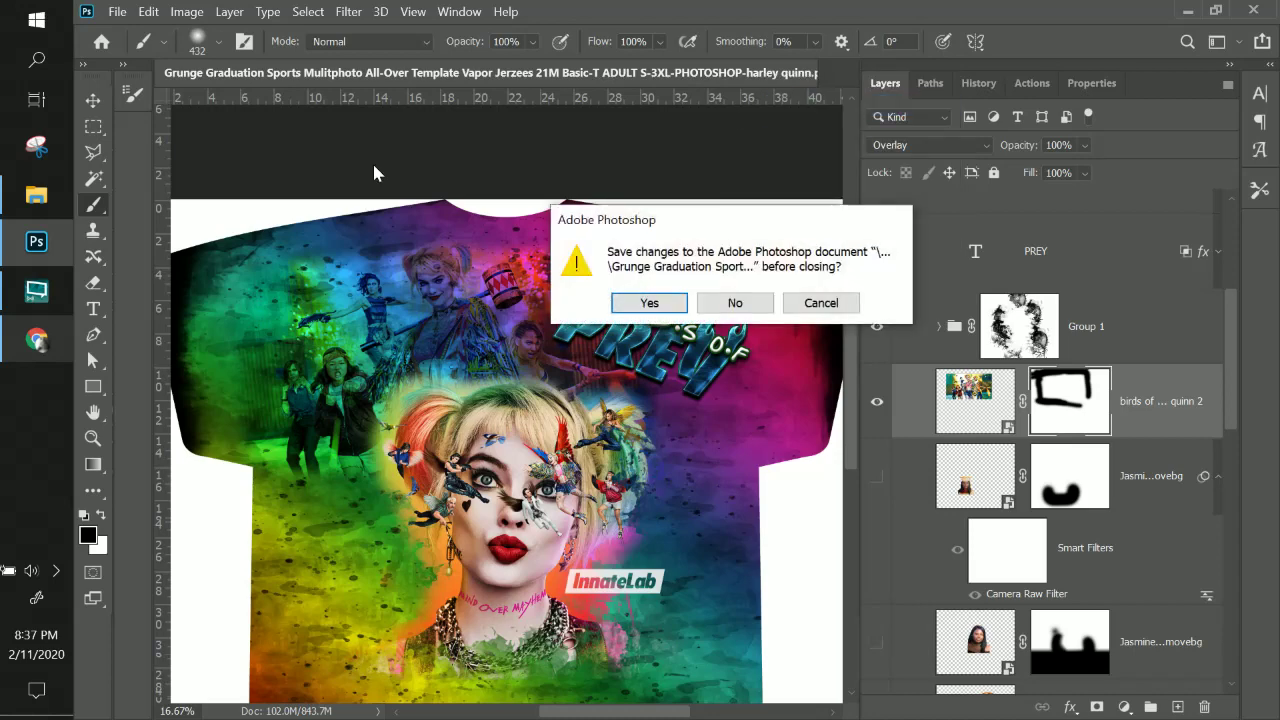
pyautogui.click(649, 303)
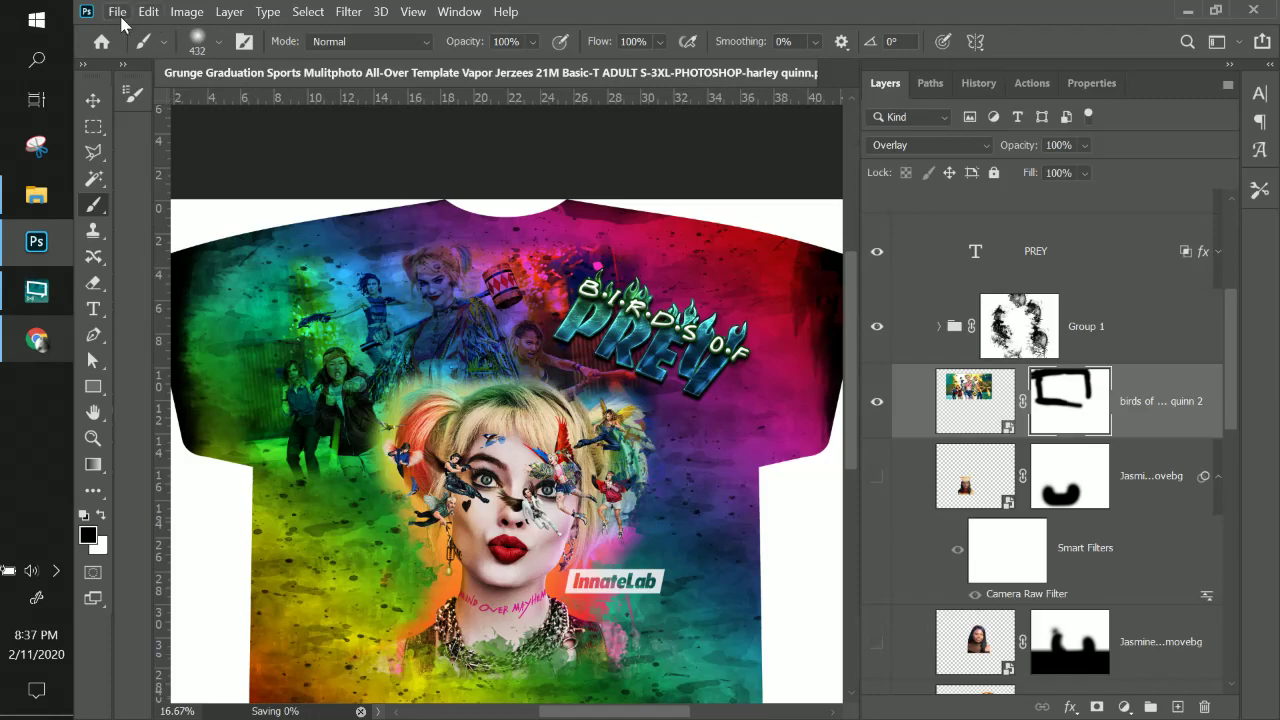
# Reopen the original Grunge Graduation Sports Mulitphoto All-Over Template PSB from the recent files.
pyautogui.click(120, 16)
pyautogui.moveTo(161, 126)
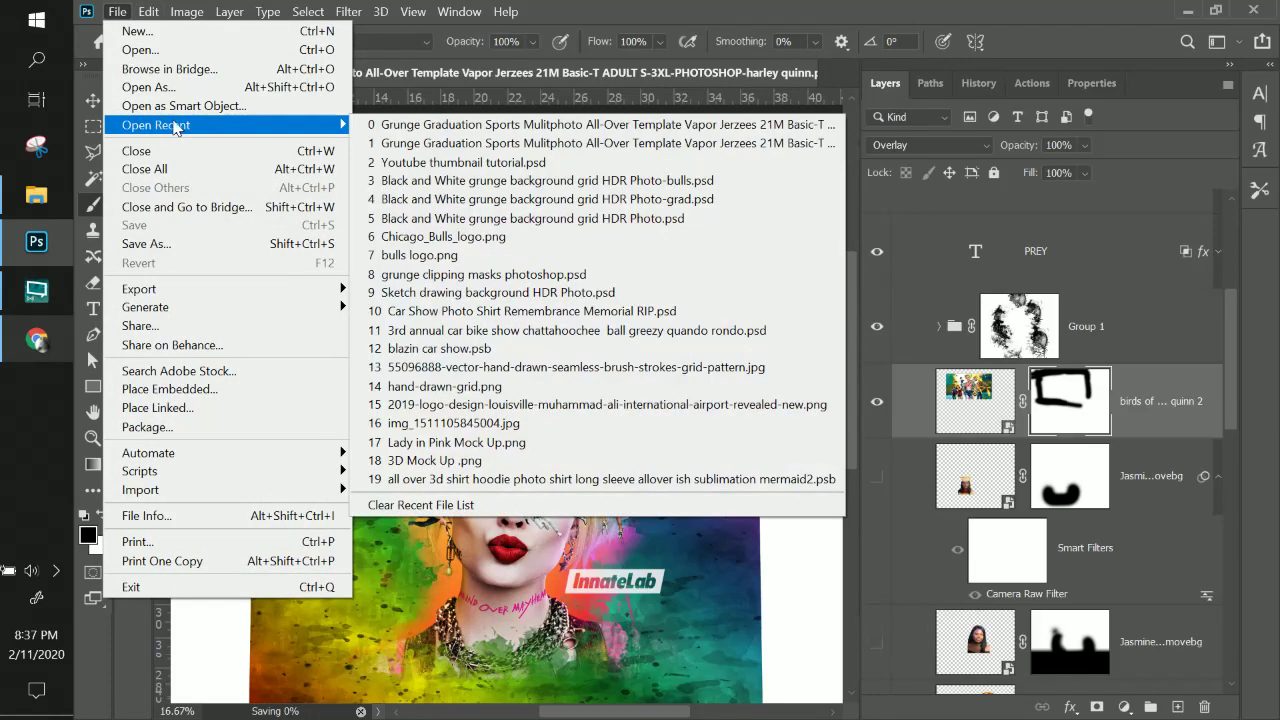
pyautogui.click(390, 144)
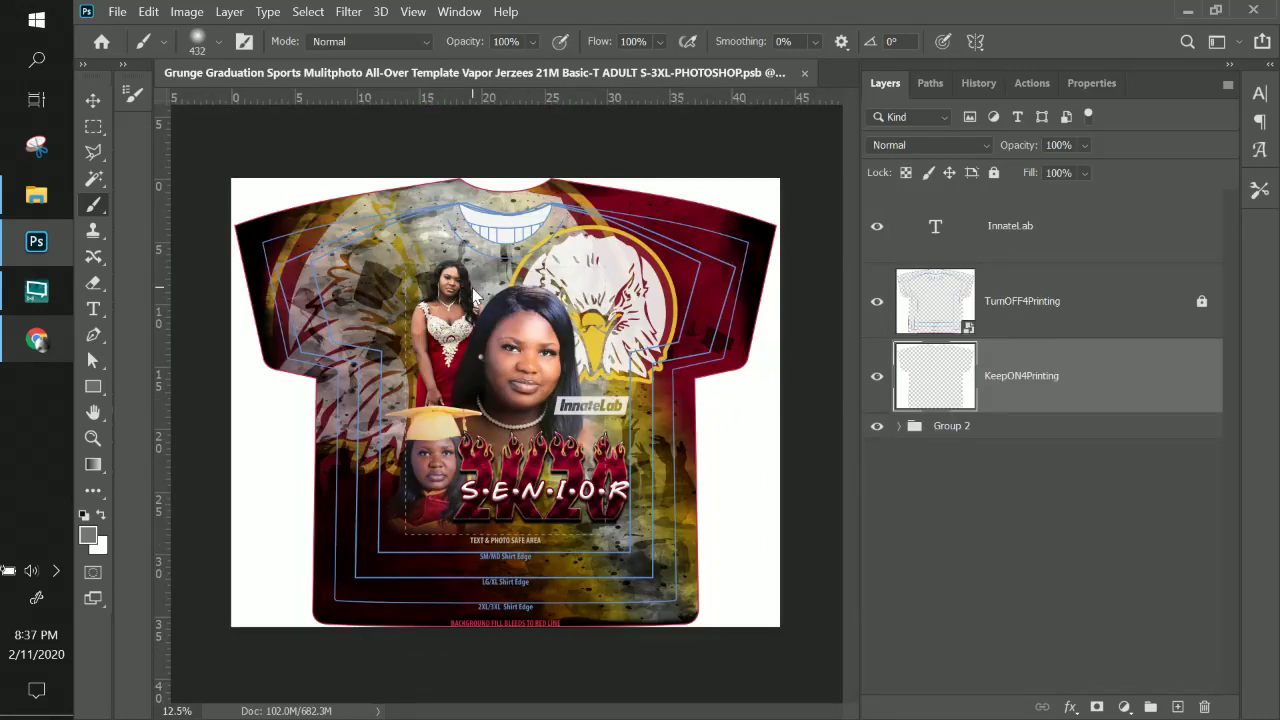
# Expand Group 2 and hide its three graduate photo layers, keeping the eagle logo layer visible.
pyautogui.click(904, 430)
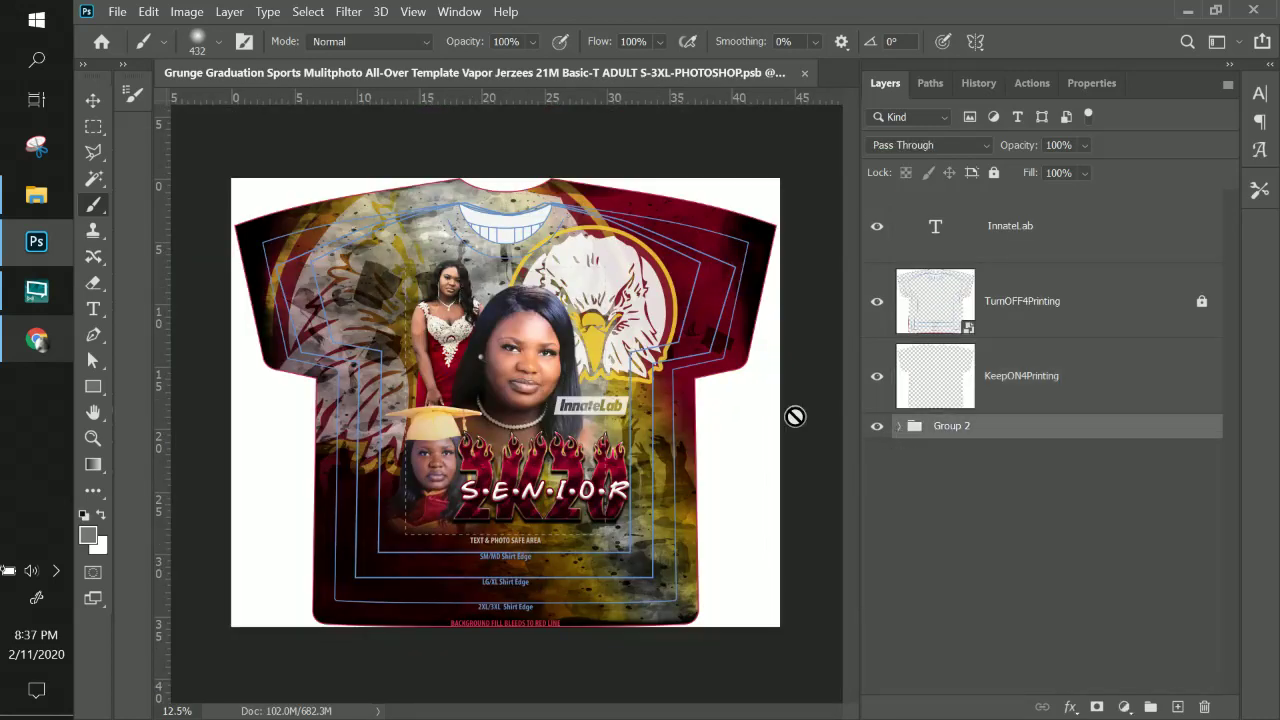
pyautogui.click(898, 426)
pyautogui.scroll(-3, 900, 432)
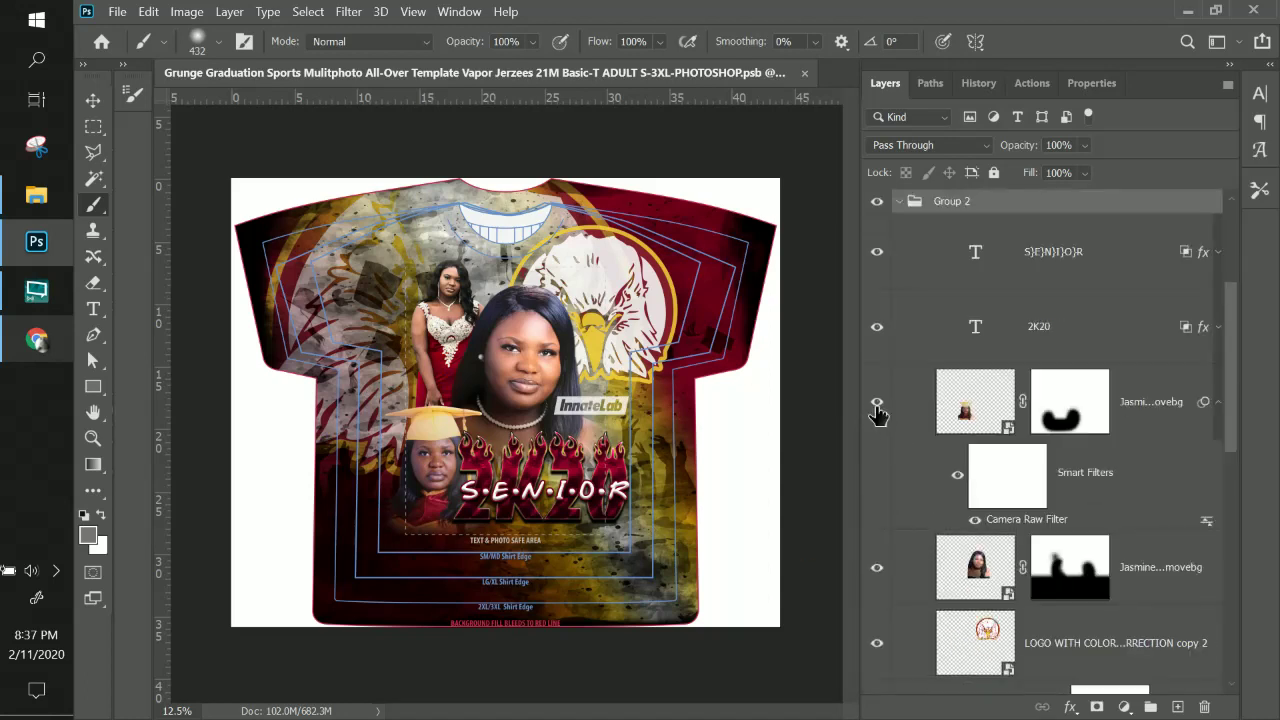
pyautogui.moveTo(877, 410); pyautogui.dragTo(877, 567)
pyautogui.scroll(-3, 880, 572)
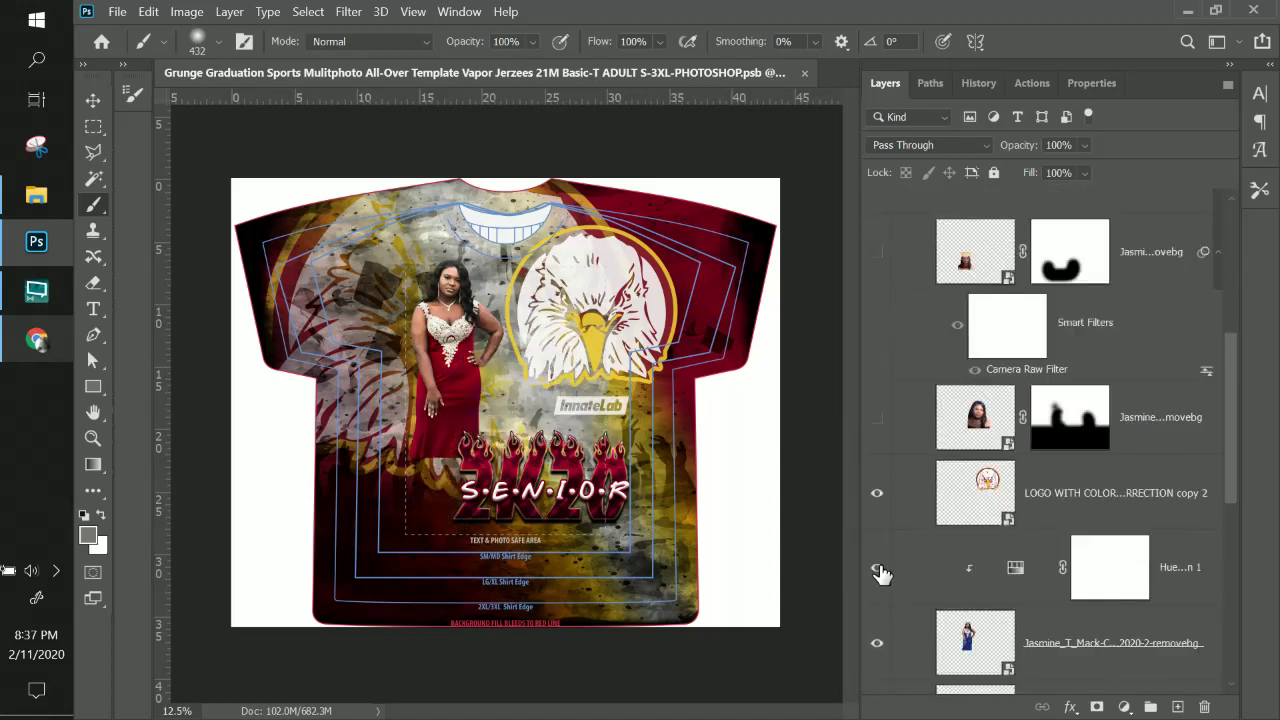
pyautogui.click(877, 493)
pyautogui.click(877, 493)
pyautogui.scroll(-3, 871, 550)
pyautogui.click(877, 493)
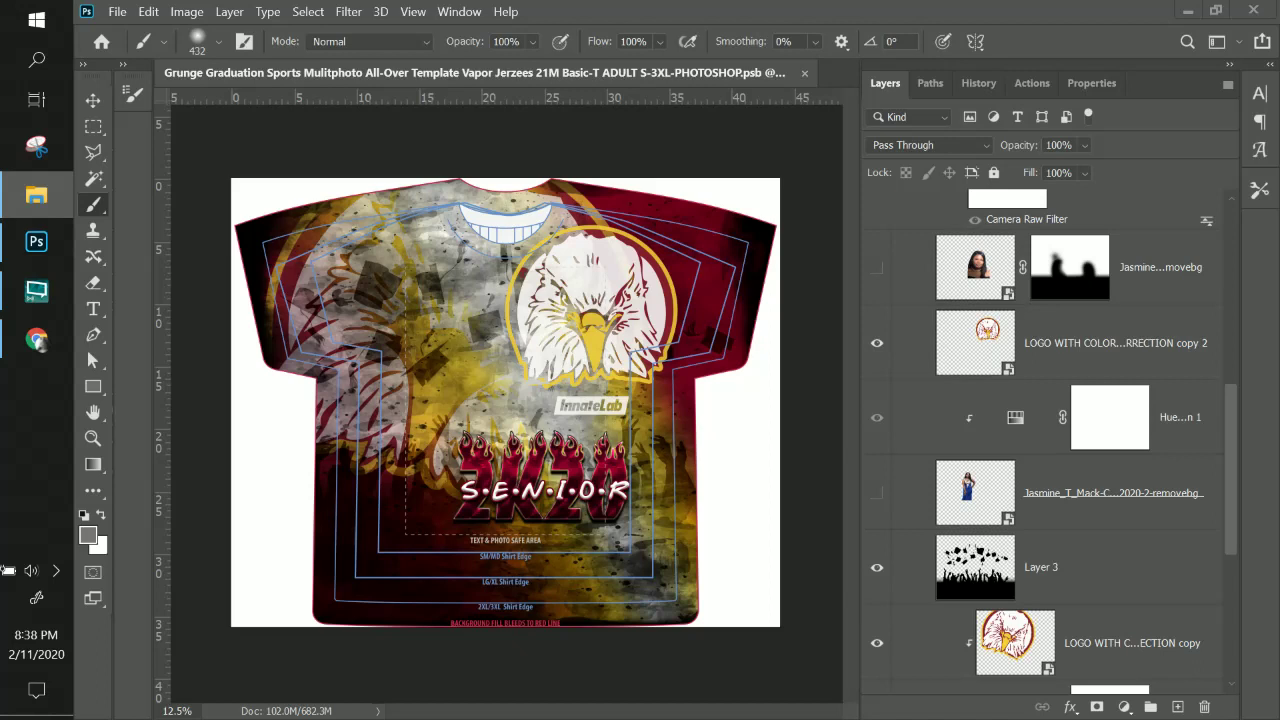
# Place the Black and White grunge HDR Photo-grad image scaled down on the shirt's center, and stack its layer directly above Layer 3.
pyautogui.click(486, 310)
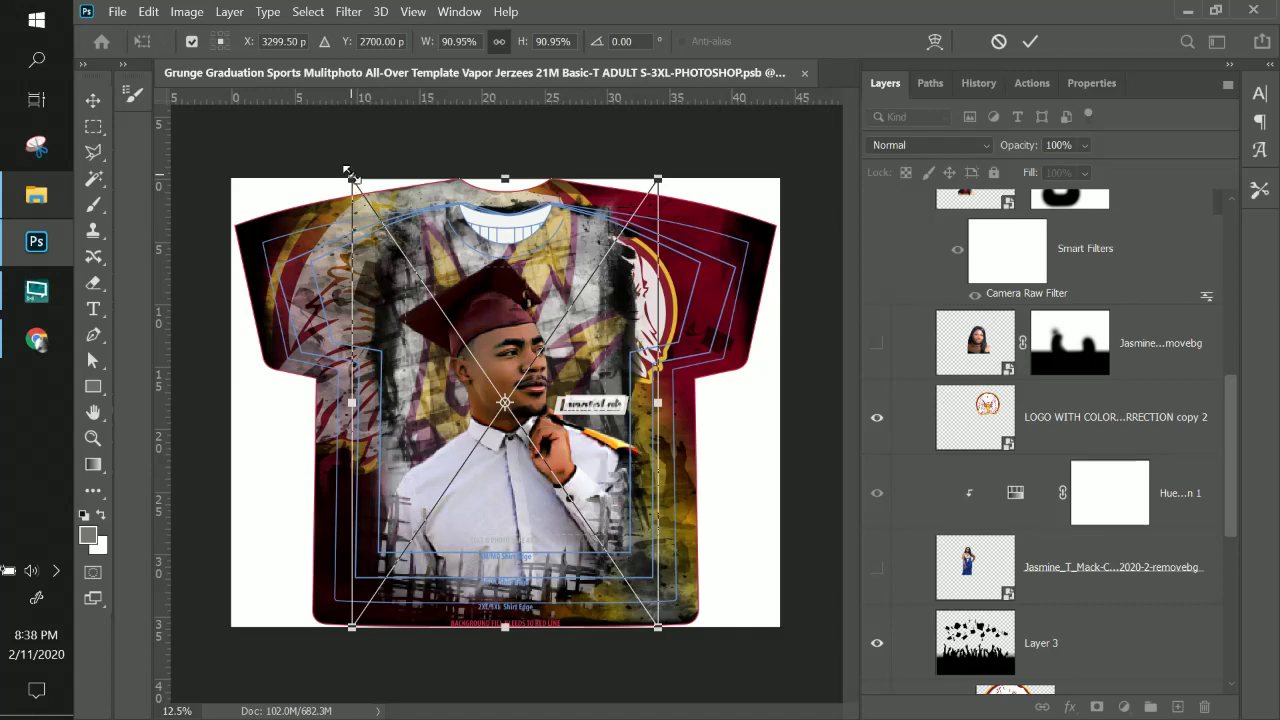
pyautogui.moveTo(376, 226)
pyautogui.mouseDown()
pyautogui.moveTo(383, 214)
pyautogui.moveTo(382, 229)
pyautogui.mouseUp()
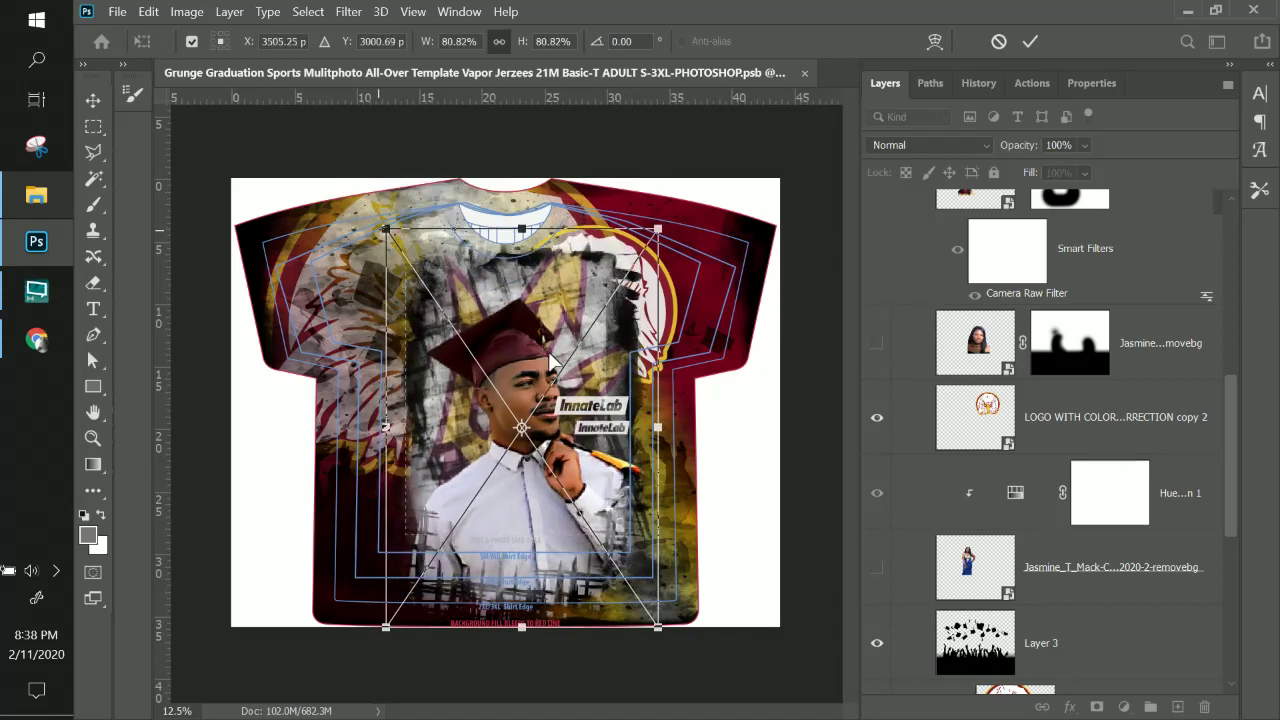
pyautogui.moveTo(555, 353)
pyautogui.mouseDown()
pyautogui.moveTo(525, 340)
pyautogui.moveTo(544, 330)
pyautogui.mouseUp()
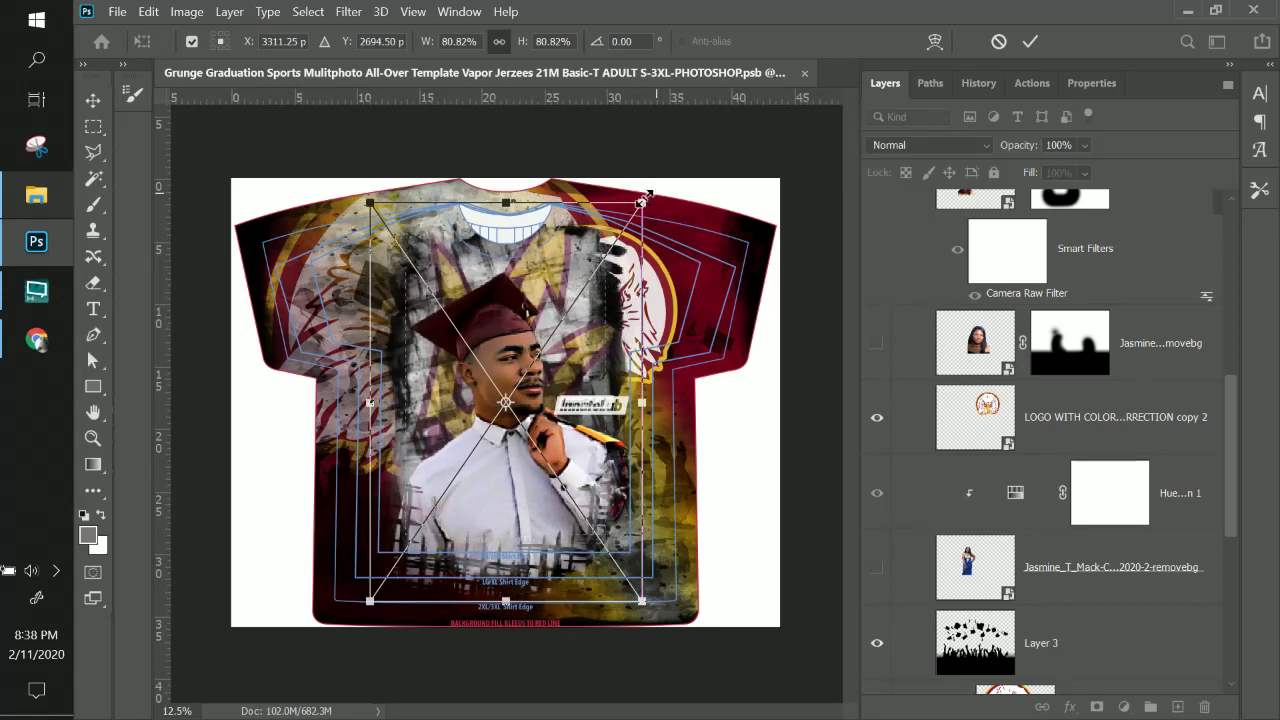
pyautogui.moveTo(642, 202); pyautogui.dragTo(632, 218)
pyautogui.moveTo(519, 318); pyautogui.dragTo(525, 319)
pyautogui.press('b')
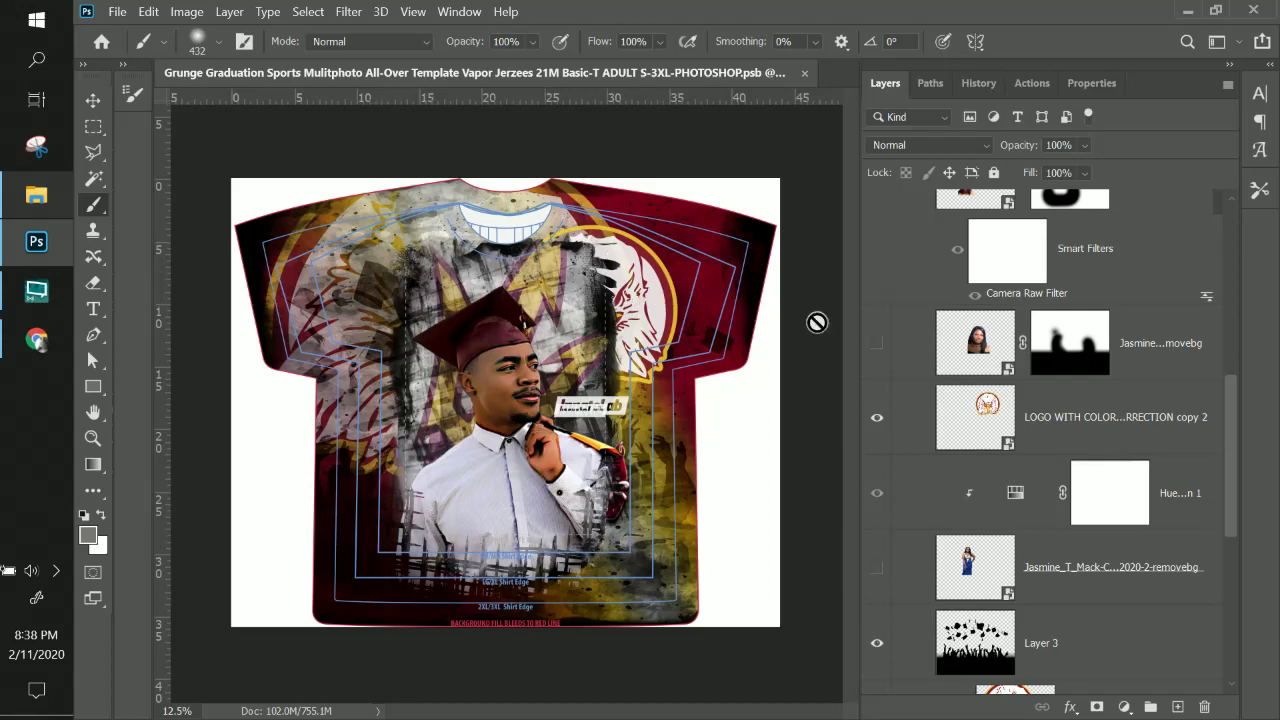
pyautogui.scroll(5, 1005, 428)
pyautogui.moveTo(1041, 378); pyautogui.dragTo(997, 612)
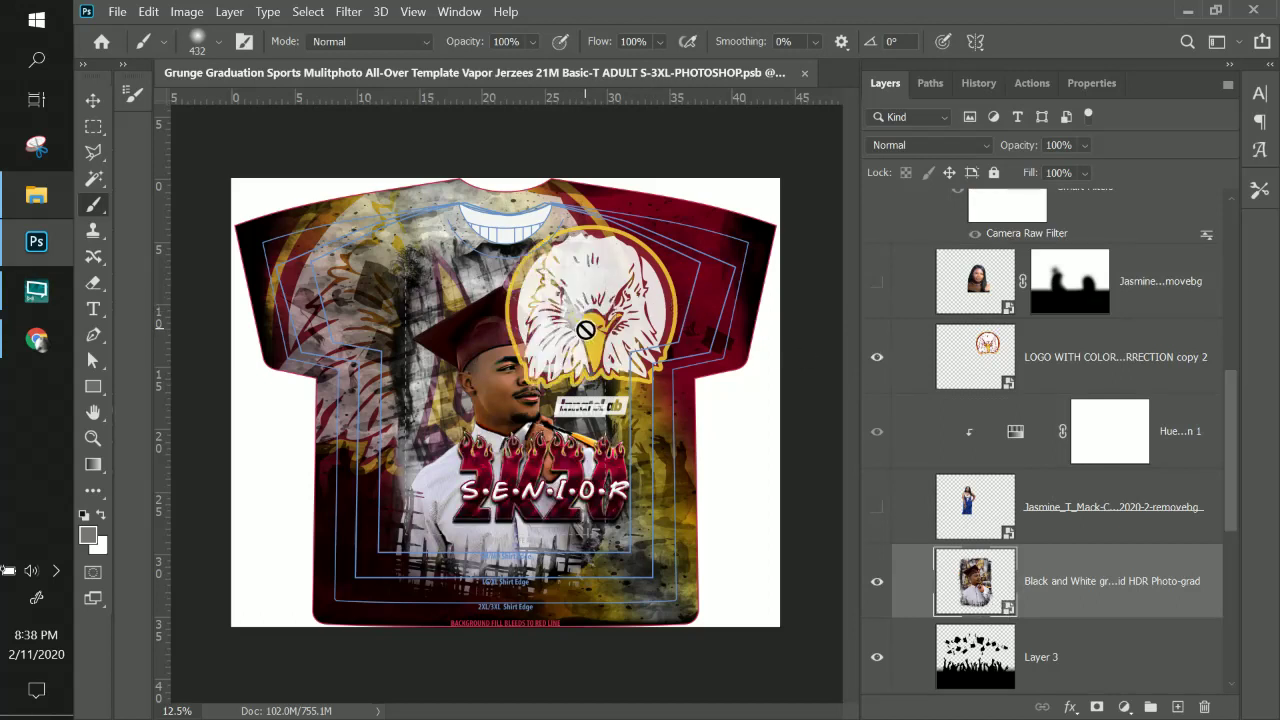
# Open the contents of the LOGO WITH COLOR CORRECTION copy 2 smart object and hide the eagle's Logo copy 2 layer.
pyautogui.click(989, 362)
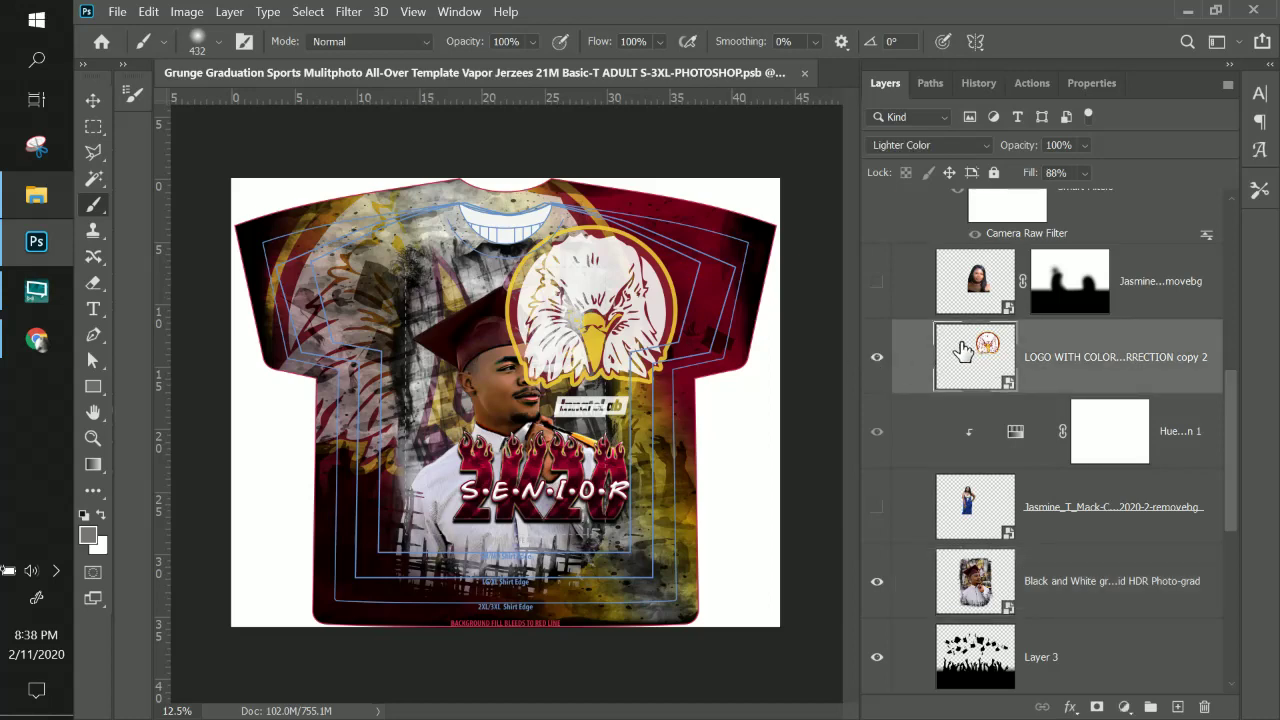
pyautogui.doubleClick(985, 352)
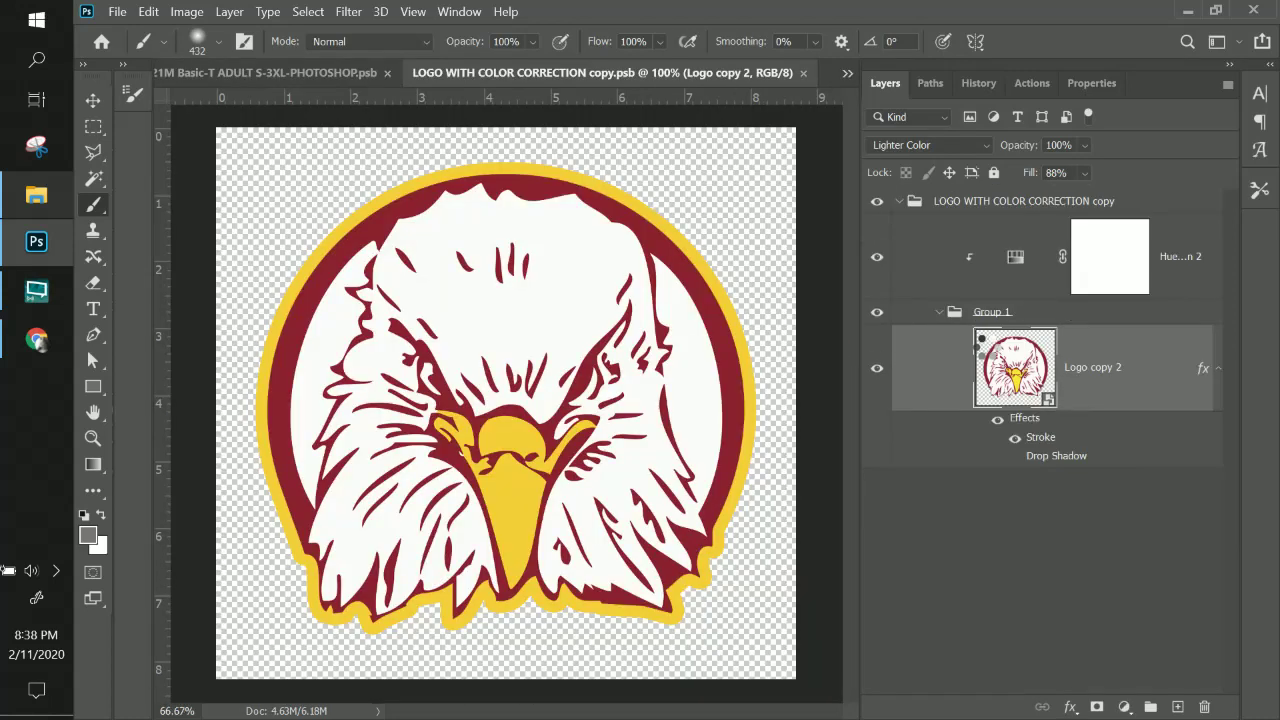
pyautogui.click(877, 368)
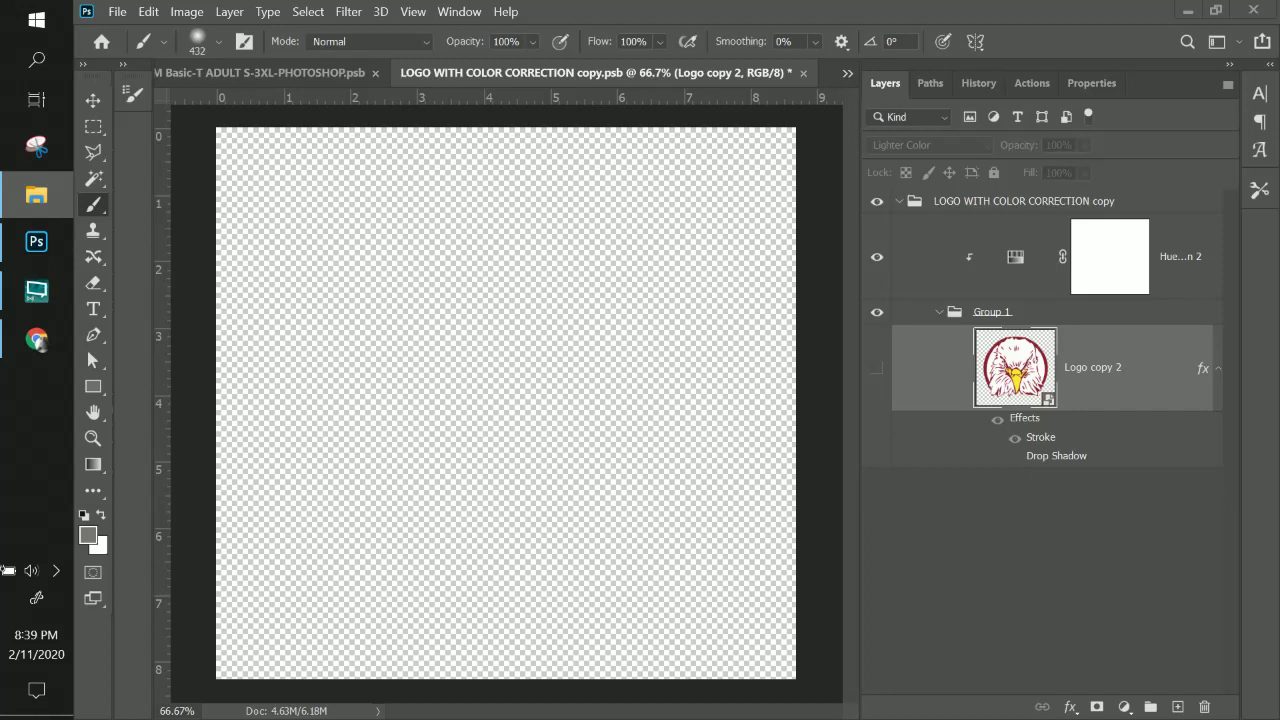
# Place the Arizona-State-Sun-Devils-1 logo enlarged to about 250% across the logo canvas, then save and close the smart object.
pyautogui.moveTo(549, 337); pyautogui.dragTo(549, 337)
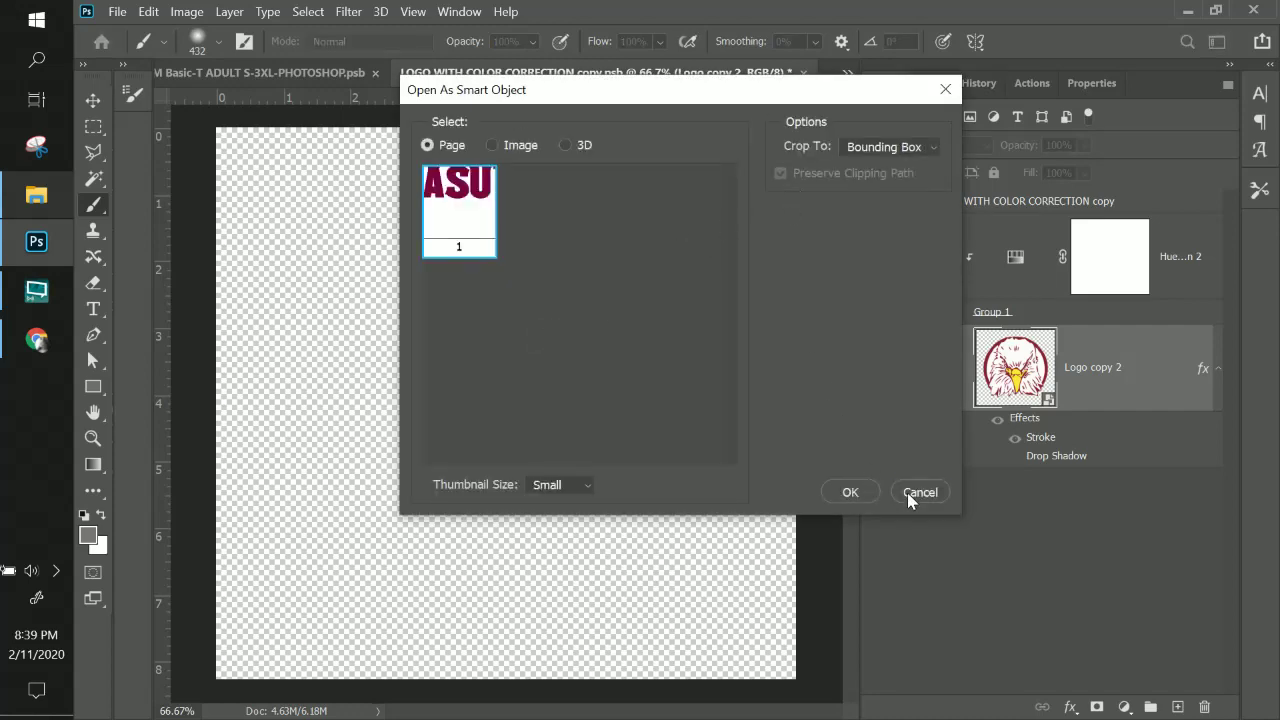
pyautogui.click(913, 493)
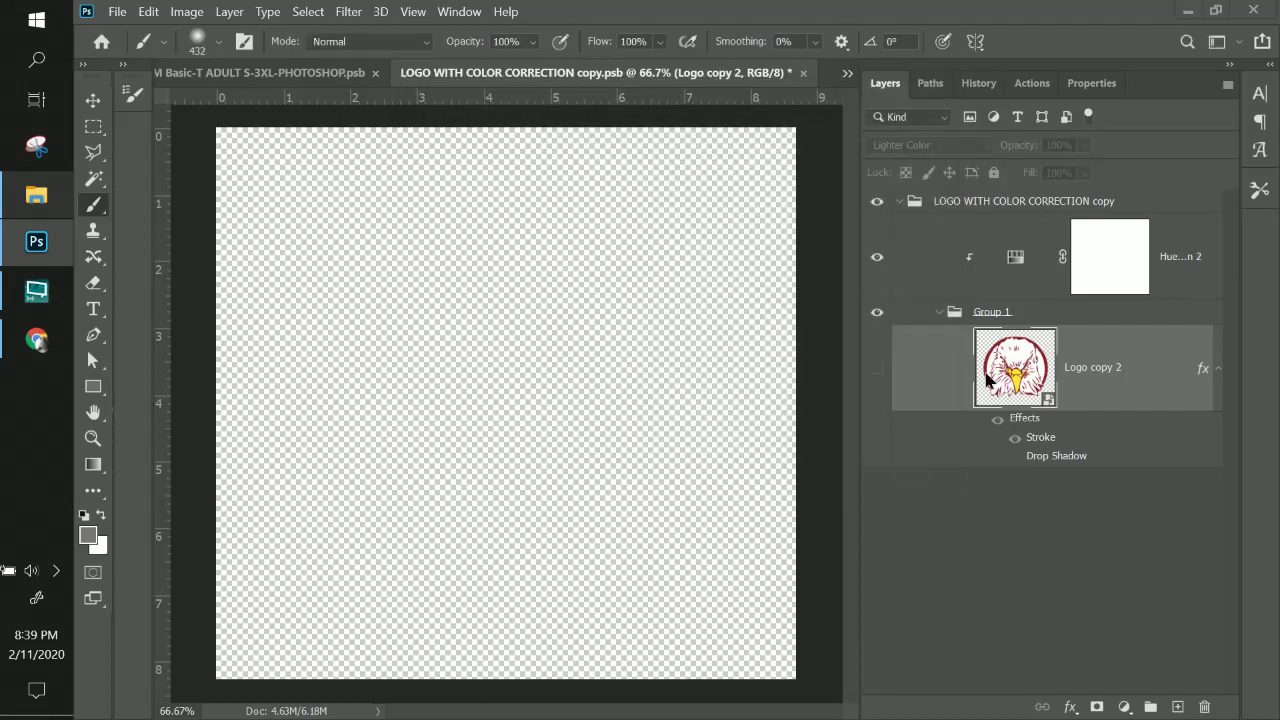
pyautogui.moveTo(491, 334); pyautogui.dragTo(489, 318)
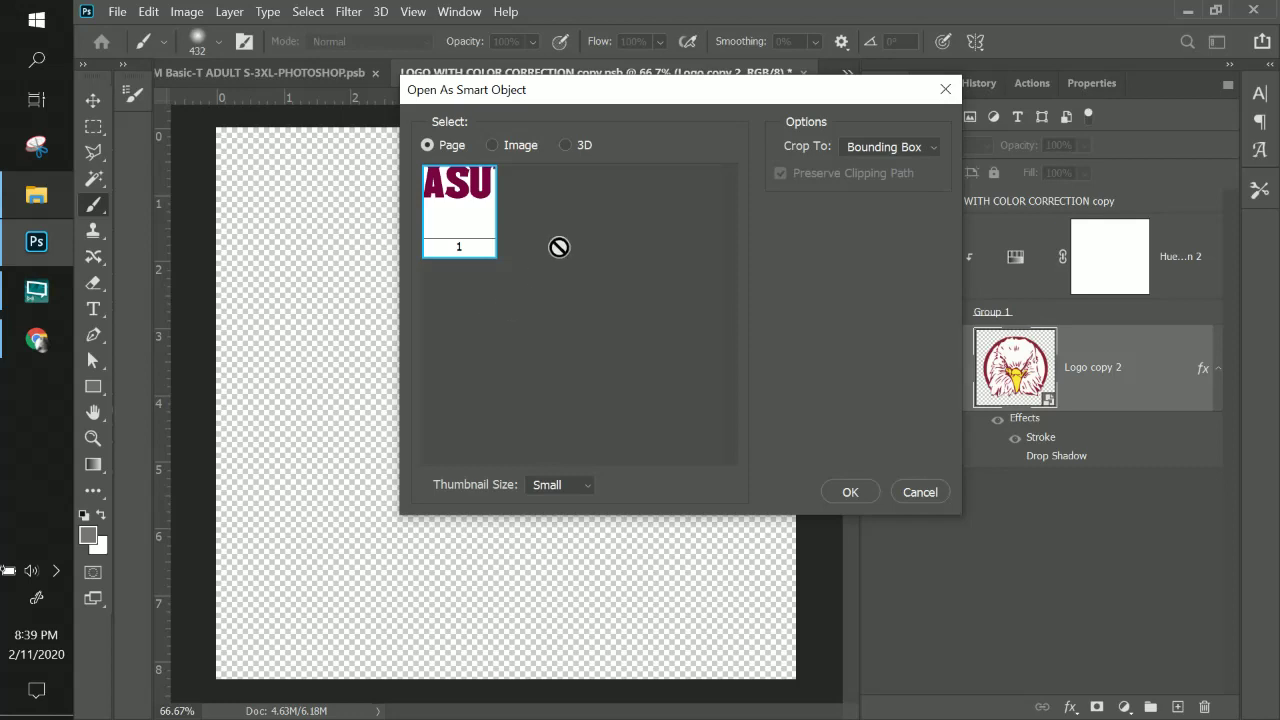
pyautogui.click(849, 492)
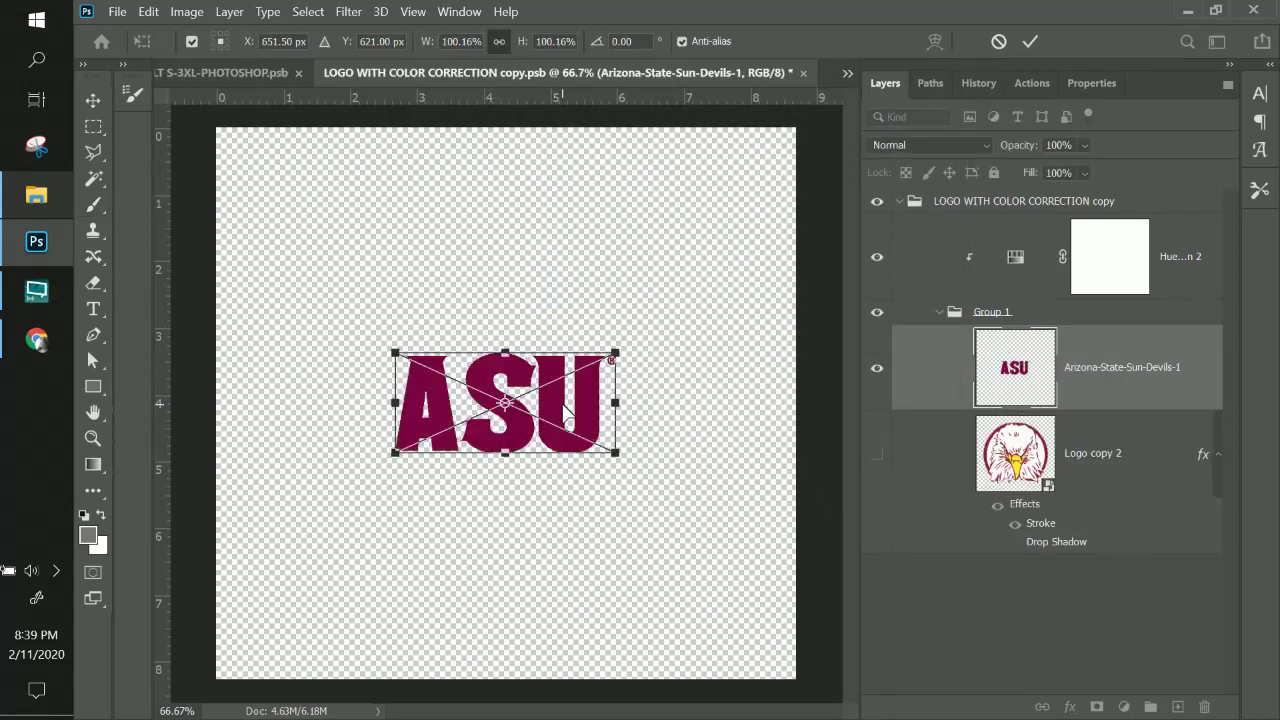
pyautogui.moveTo(565, 410); pyautogui.dragTo(399, 252)
pyautogui.moveTo(449, 296); pyautogui.dragTo(760, 506)
pyautogui.press('b')
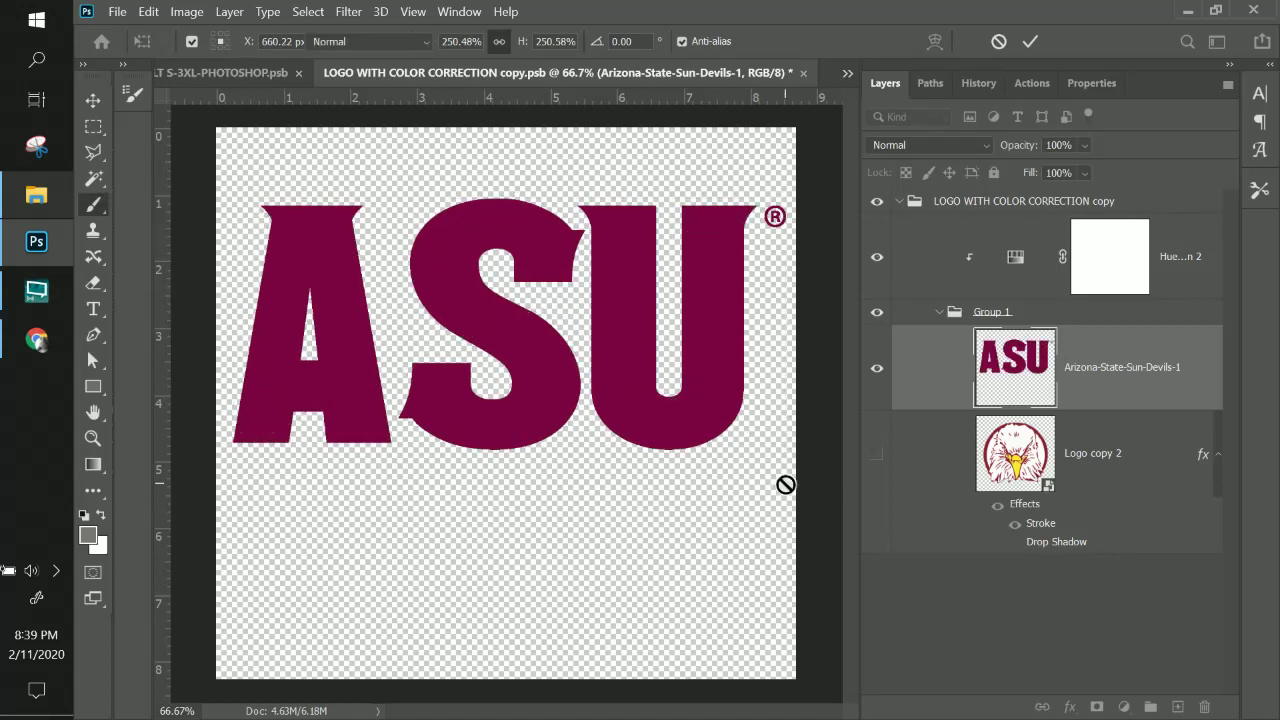
pyautogui.click(806, 73)
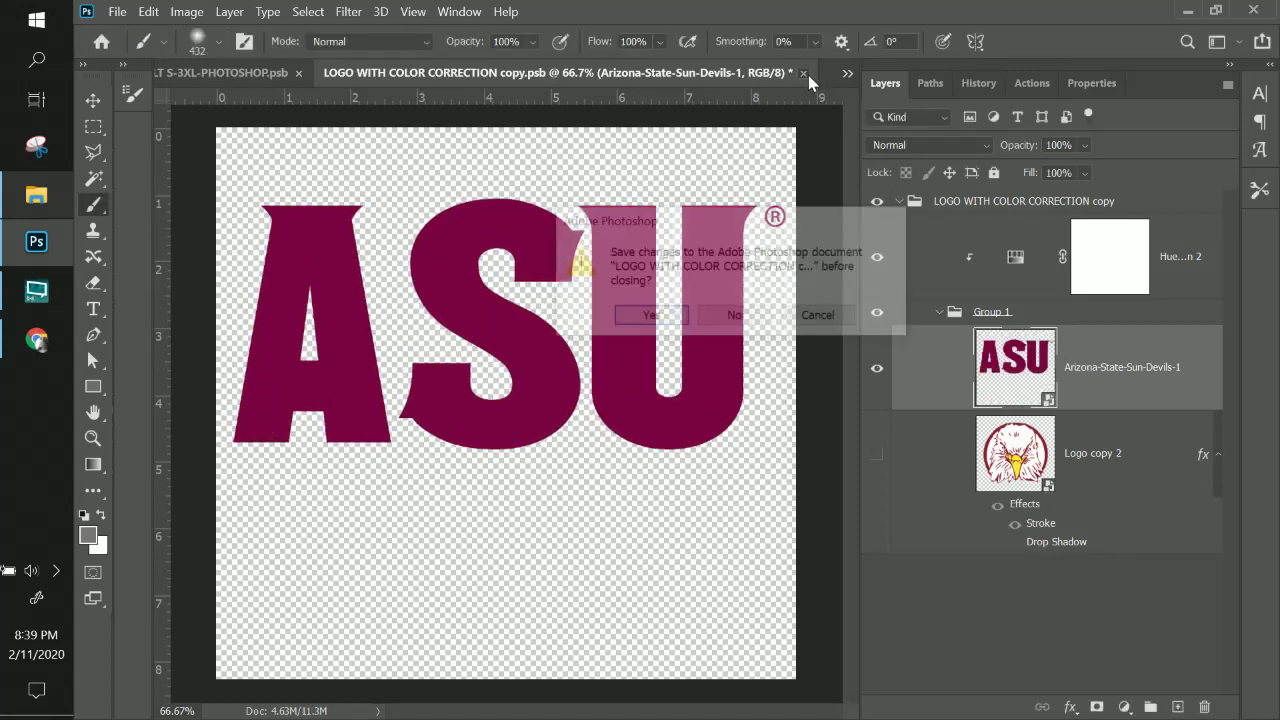
pyautogui.click(645, 316)
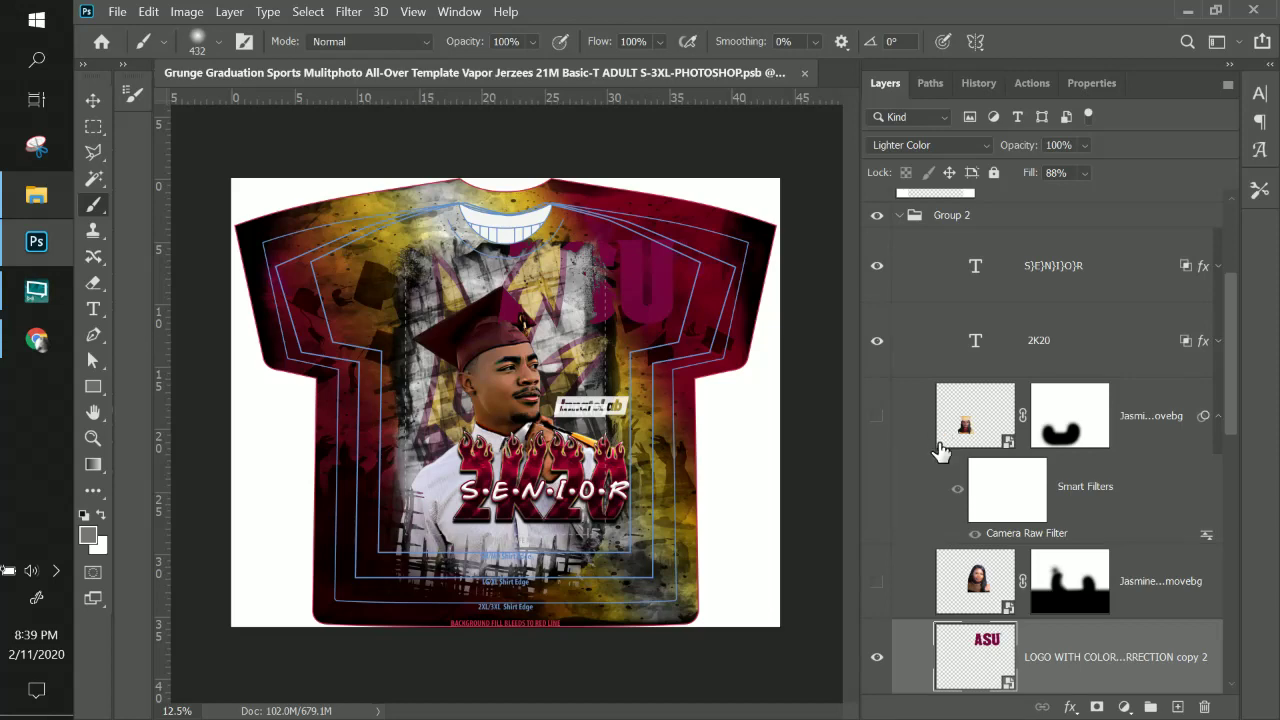
# Edit the Gradient Fill 1 layer and recolor the gradient stops at 0% and 72% to the ASU logo's maroon.
pyautogui.scroll(-3, 940, 450)
pyautogui.scroll(-5, 940, 453)
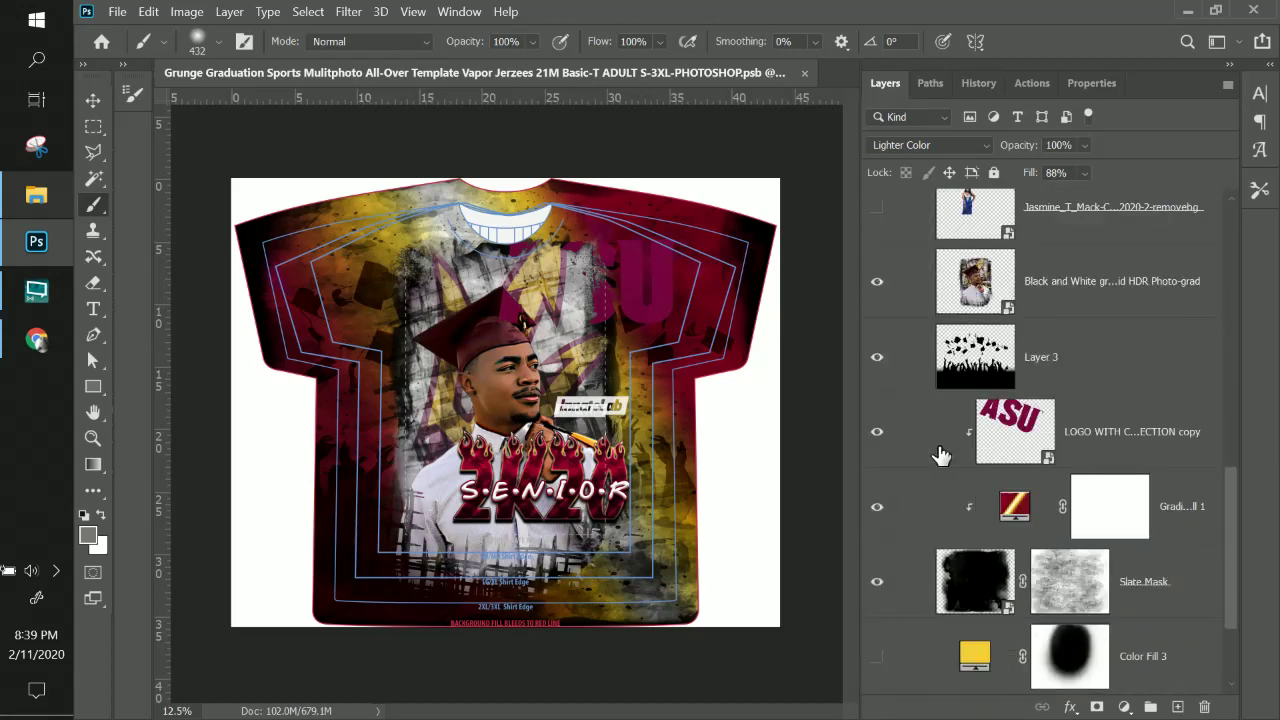
pyautogui.scroll(3, 940, 453)
pyautogui.scroll(5, 940, 453)
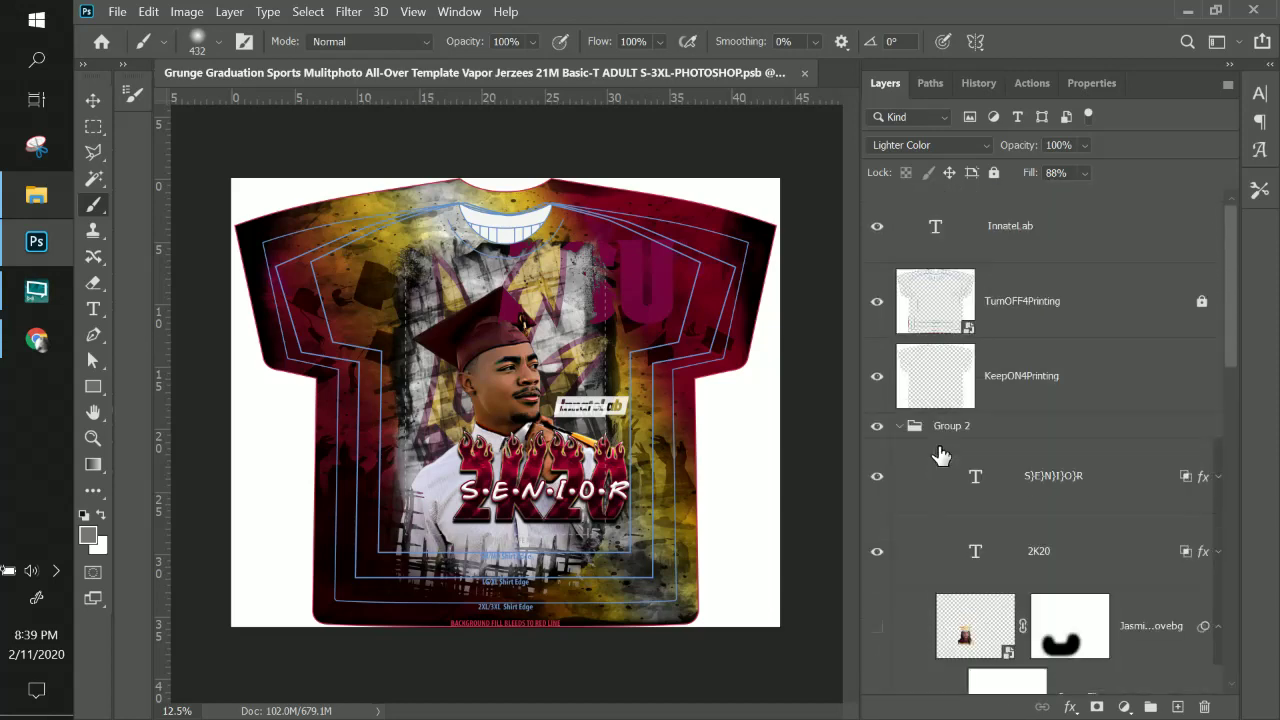
pyautogui.scroll(-3, 940, 455)
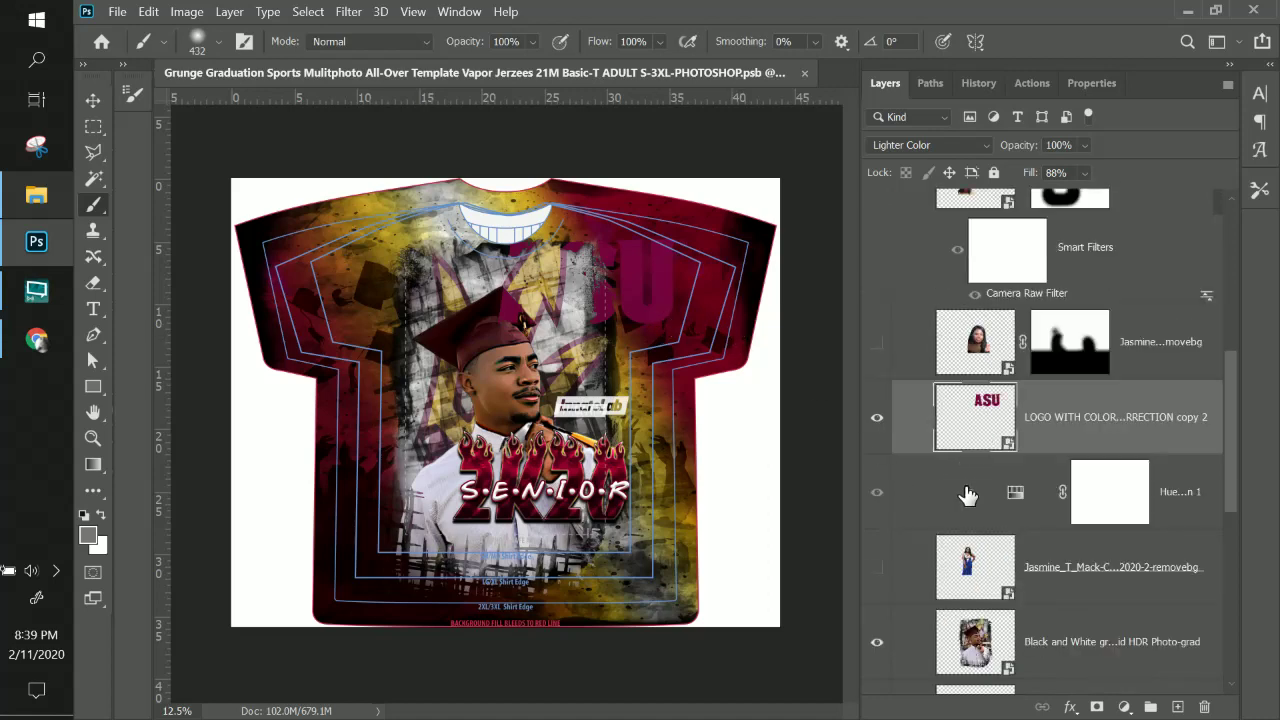
pyautogui.scroll(-2, 968, 492)
pyautogui.scroll(-2, 968, 492)
pyautogui.doubleClick(1015, 492)
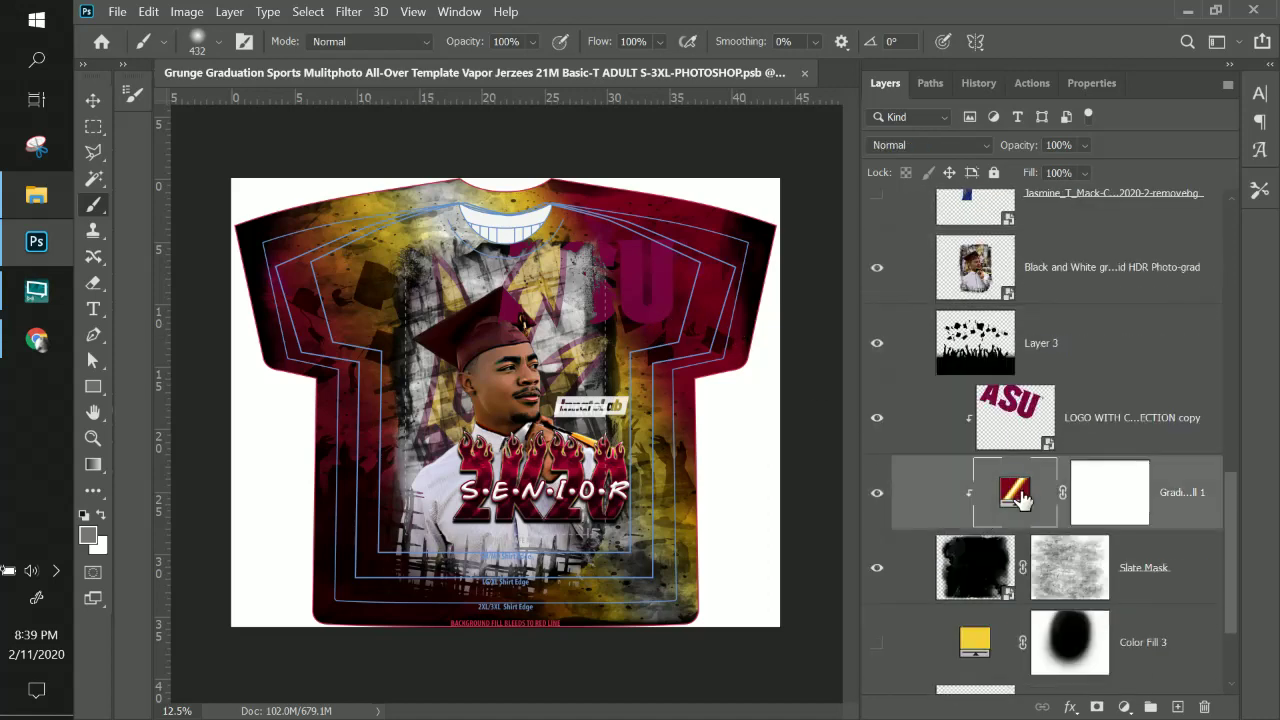
pyautogui.click(833, 226)
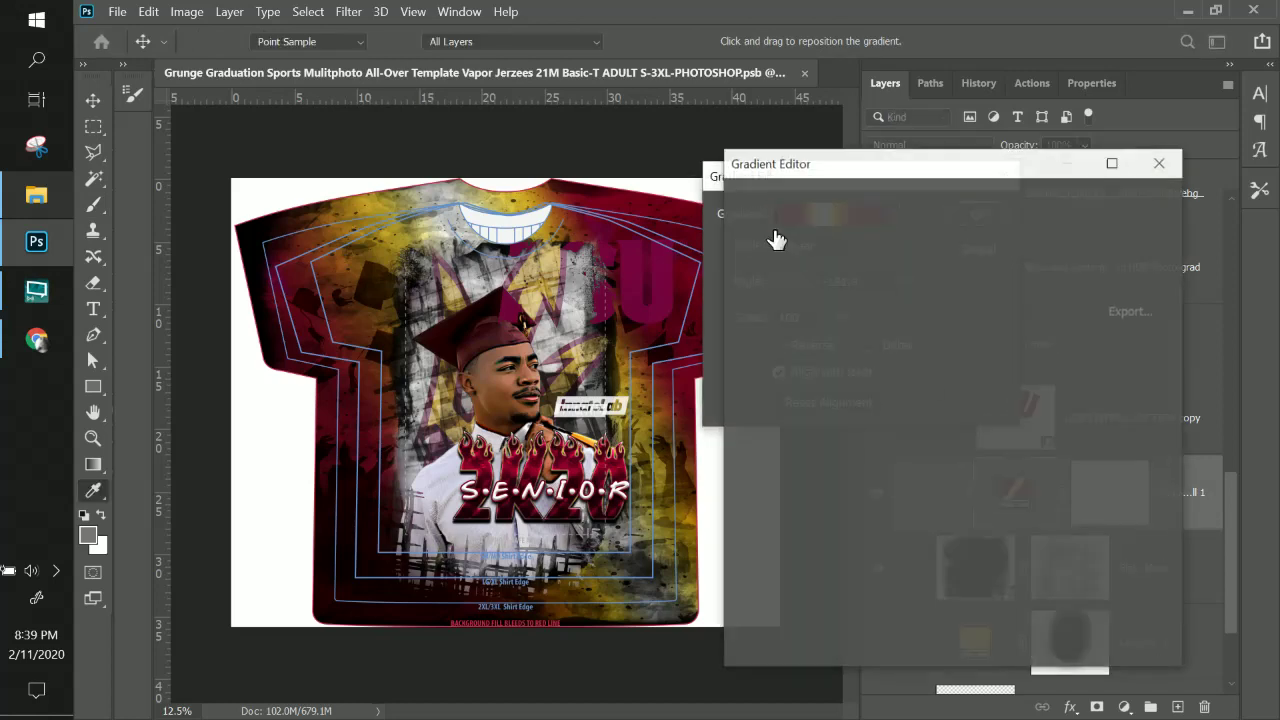
pyautogui.click(751, 530)
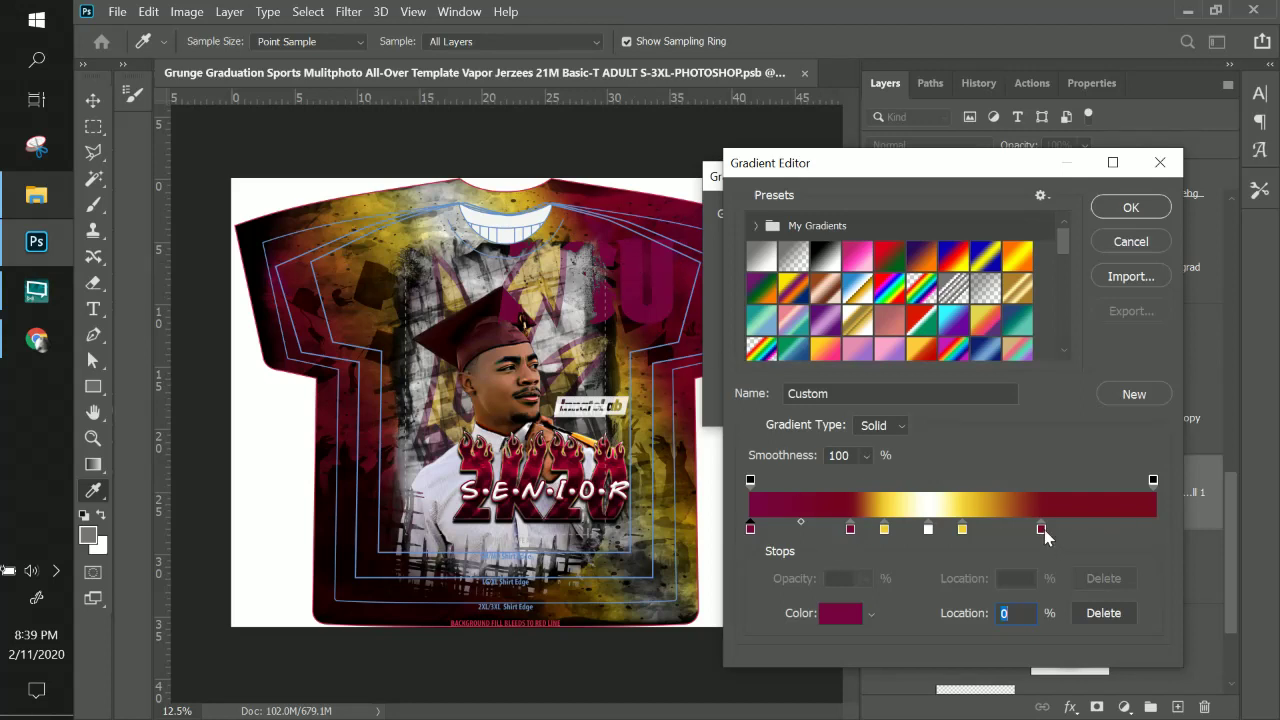
pyautogui.click(1042, 529)
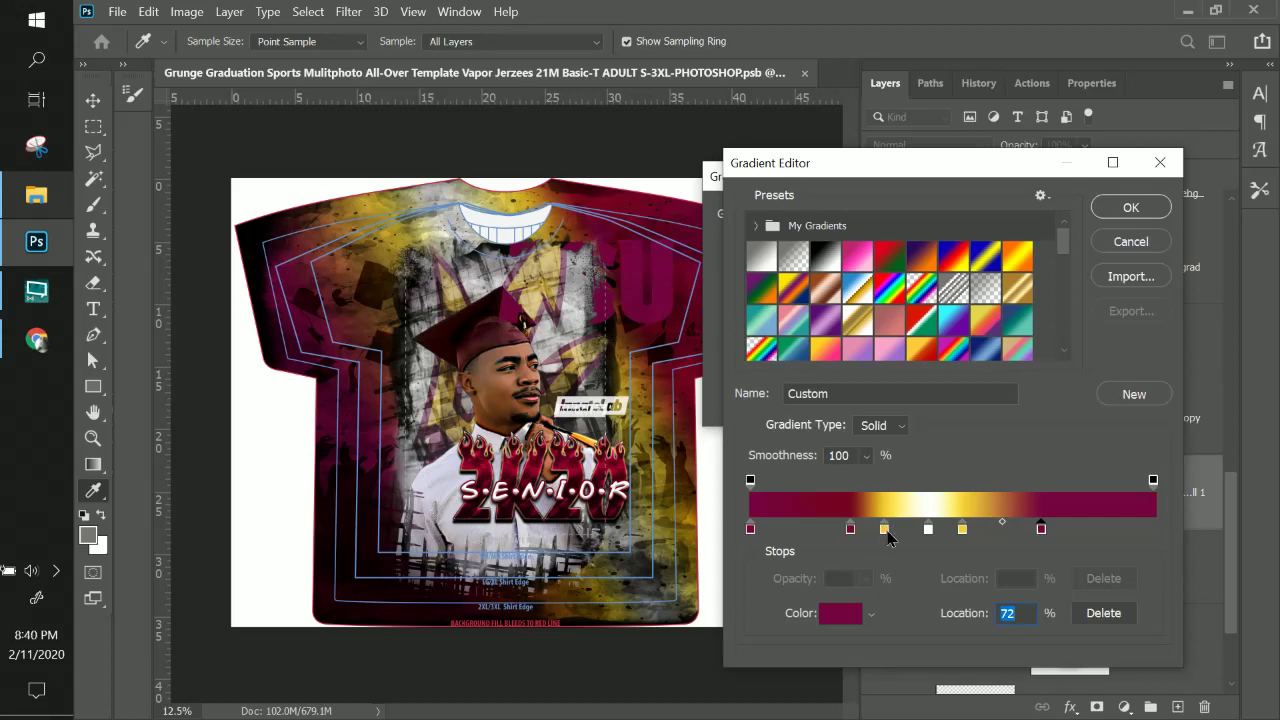
# Move the gradient's left yellow stop to 37% and maroon stops to 18% and 69%, delete the dark red stop, and apply the gradient fill.
pyautogui.moveTo(885, 528); pyautogui.dragTo(900, 529)
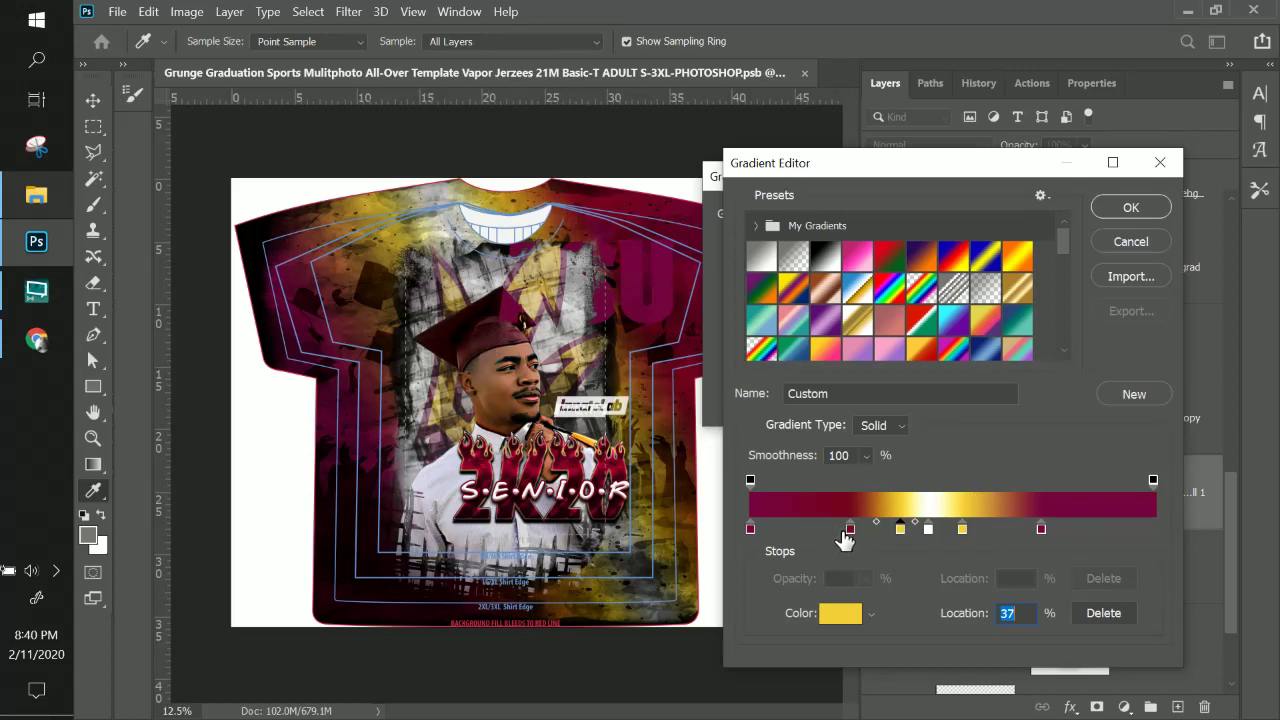
pyautogui.click(851, 529)
pyautogui.click(1104, 613)
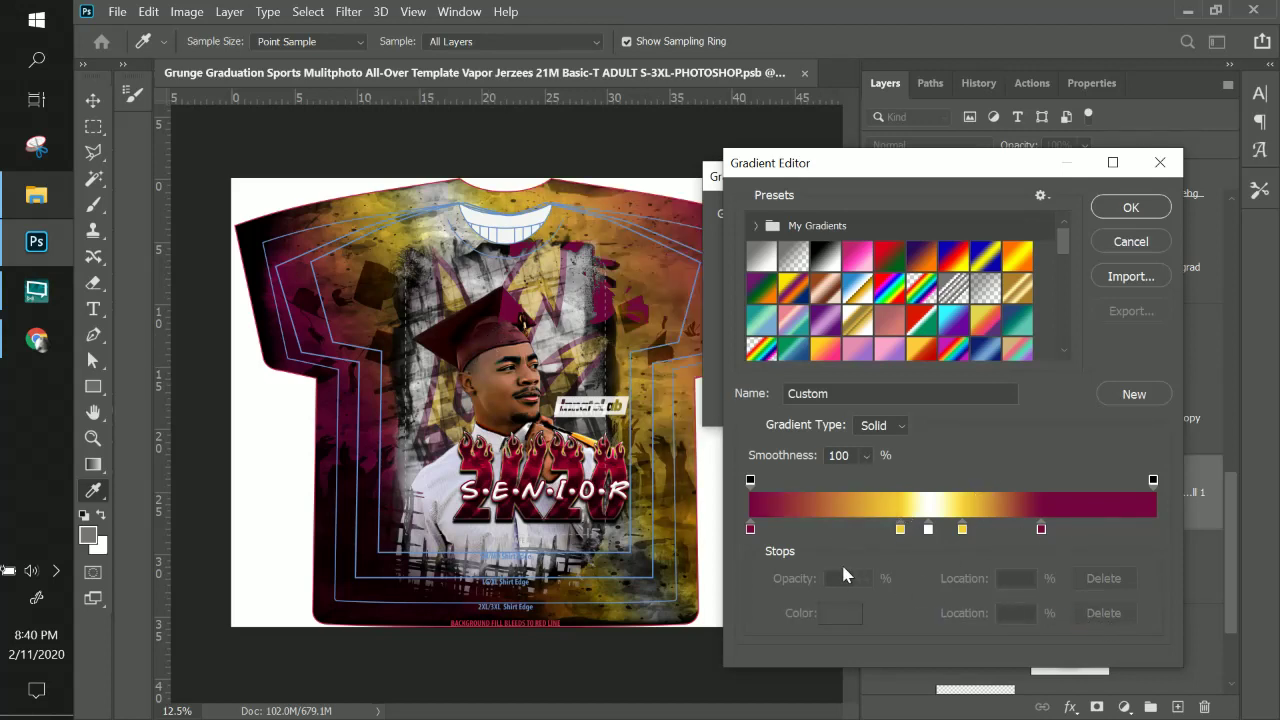
pyautogui.moveTo(751, 531); pyautogui.dragTo(826, 548)
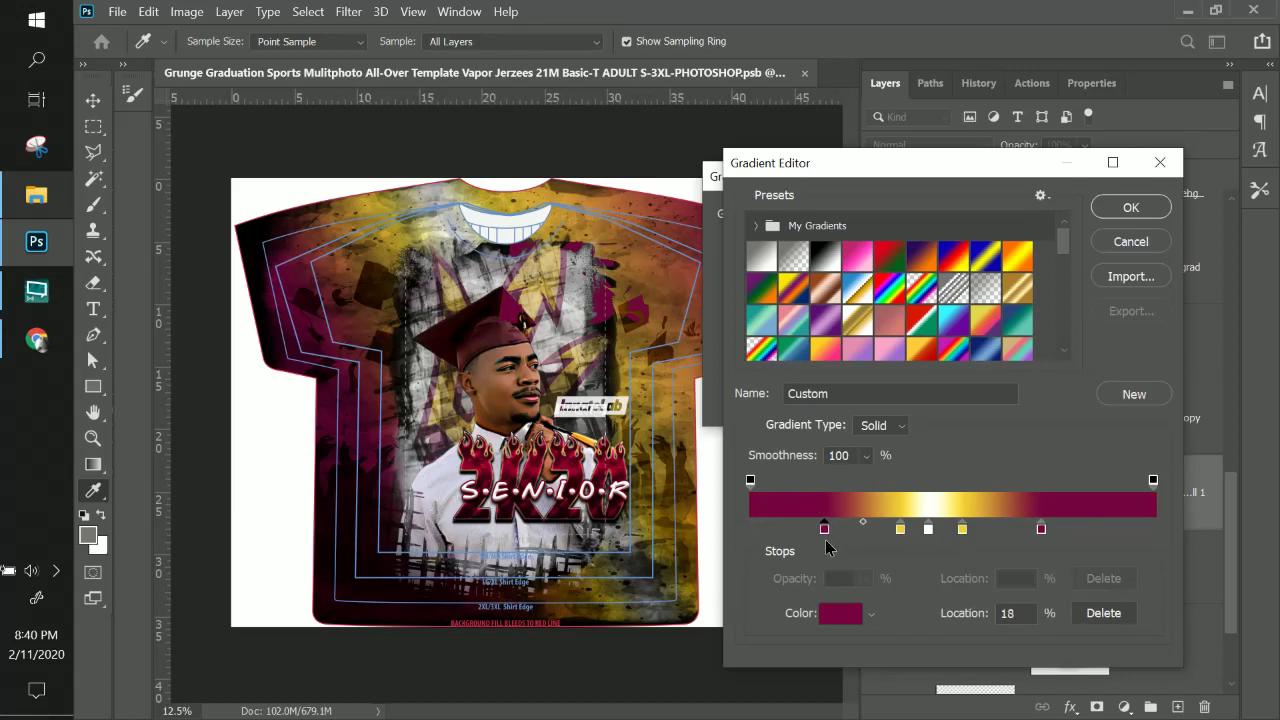
pyautogui.click(1039, 530)
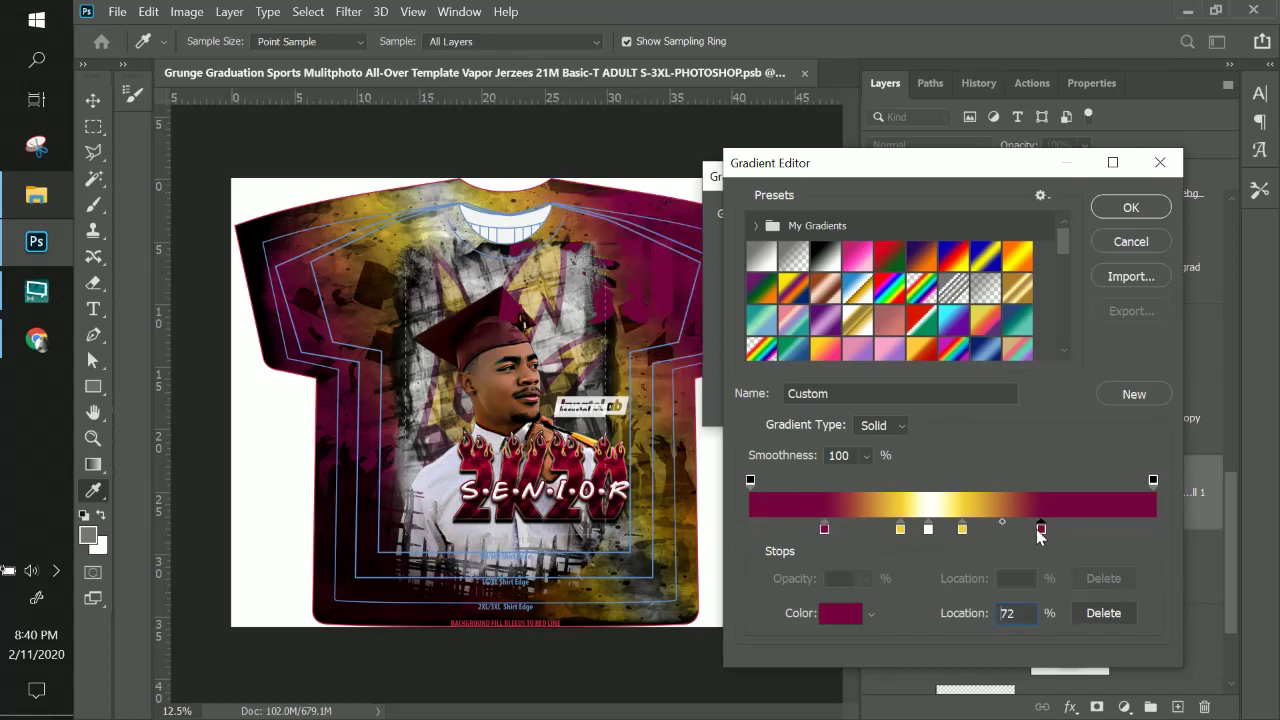
pyautogui.moveTo(1043, 538)
pyautogui.mouseDown()
pyautogui.moveTo(1021, 537)
pyautogui.moveTo(1031, 540)
pyautogui.mouseUp()
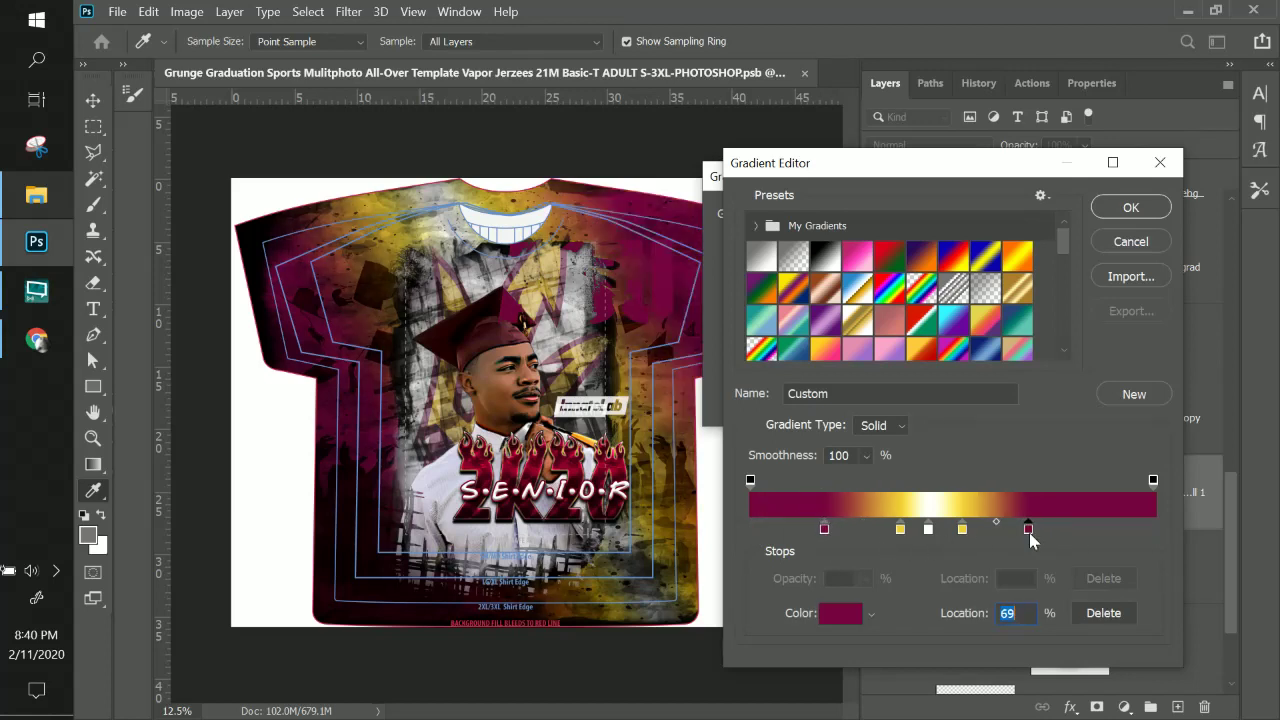
pyautogui.click(1129, 207)
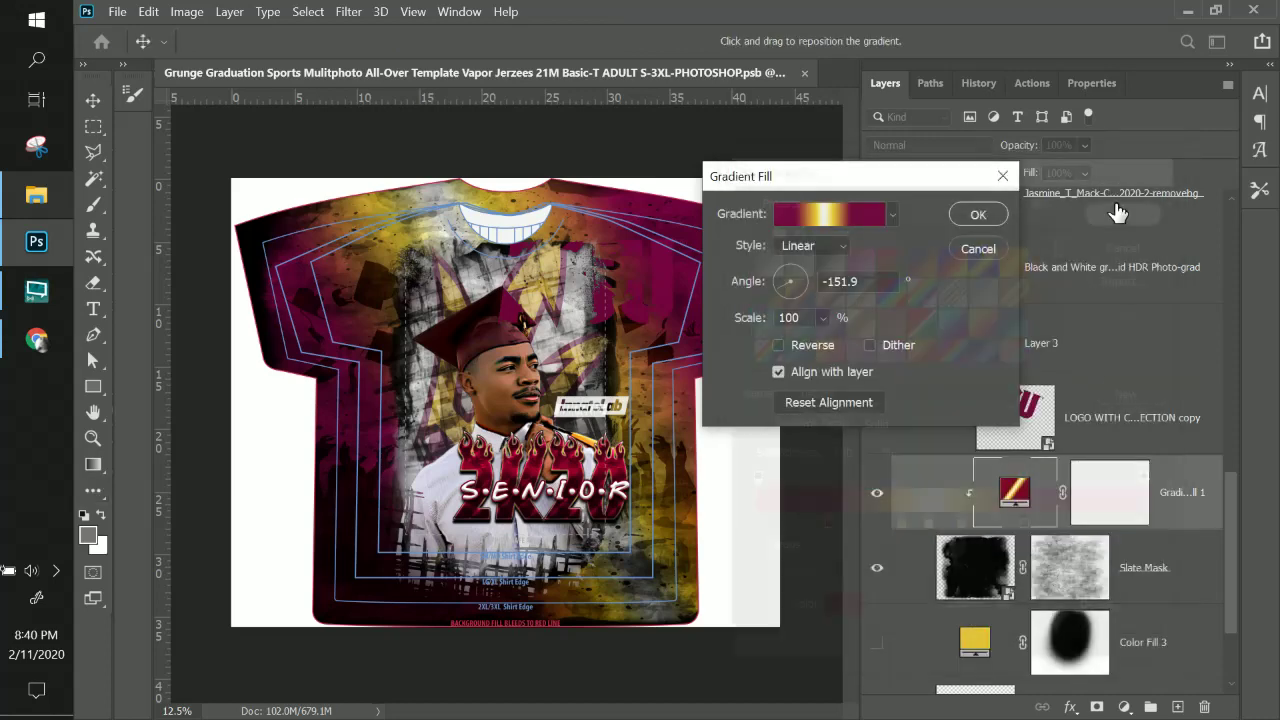
pyautogui.click(978, 216)
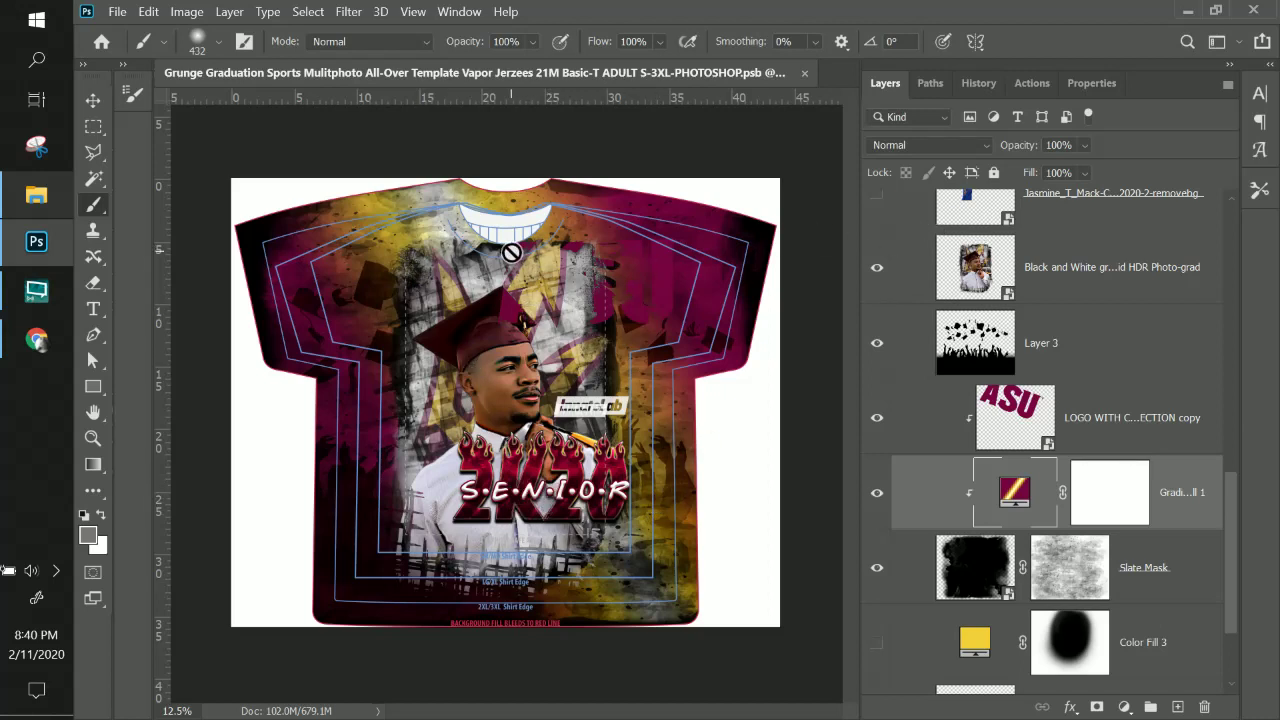
# Reposition the tilted ASU logo of the LOGO WITH COLOR CORRECTION copy layer and set its blend mode to Linear Burn.
pyautogui.click(1070, 418)
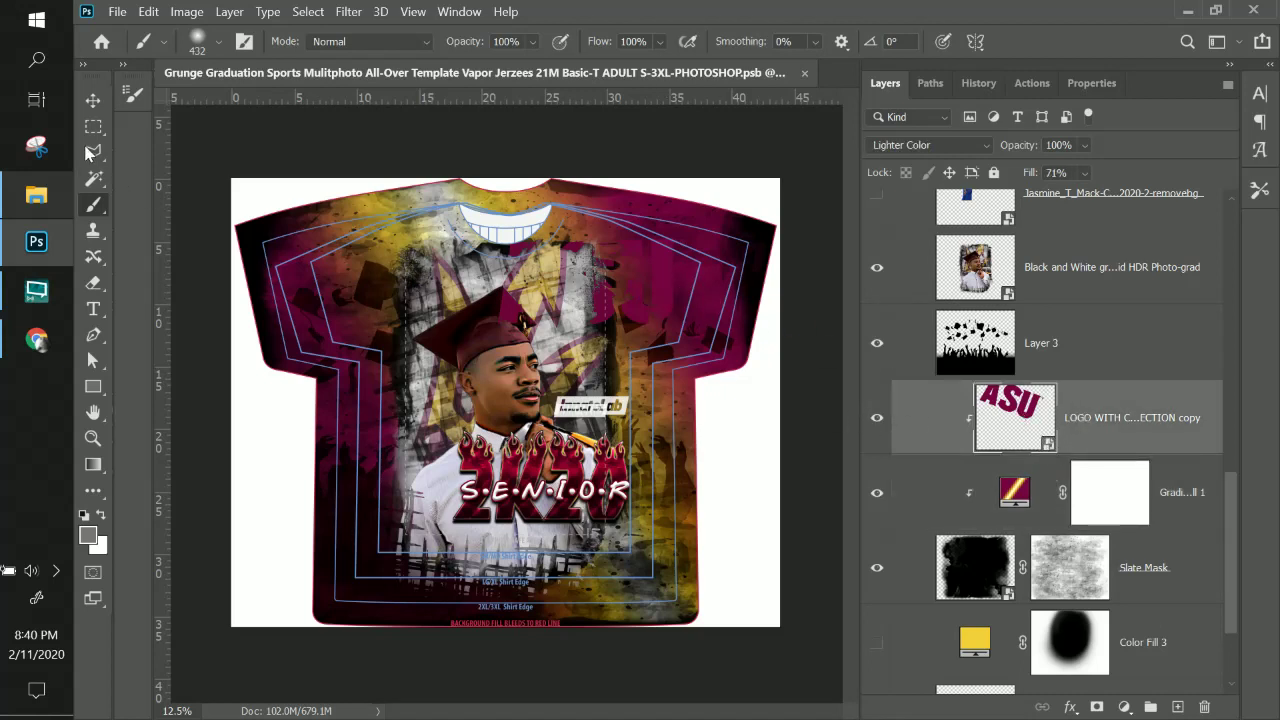
pyautogui.click(92, 100)
pyautogui.moveTo(578, 362); pyautogui.dragTo(674, 408)
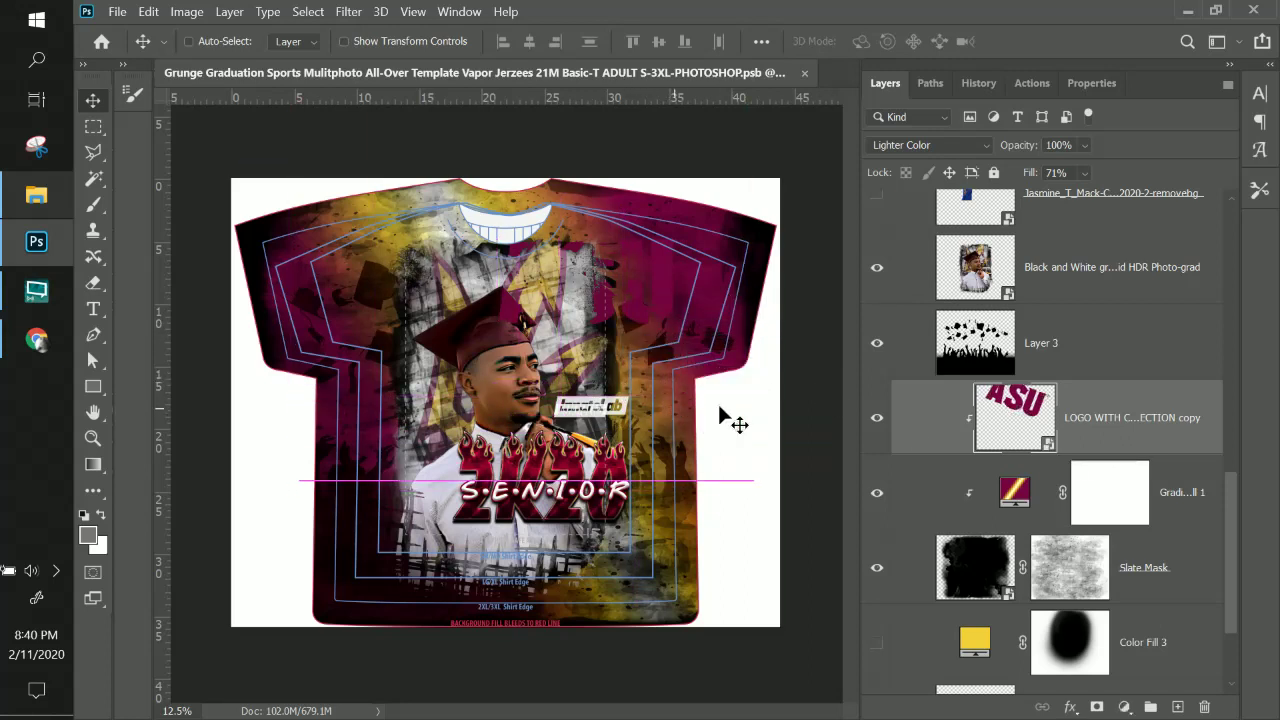
pyautogui.click(910, 150)
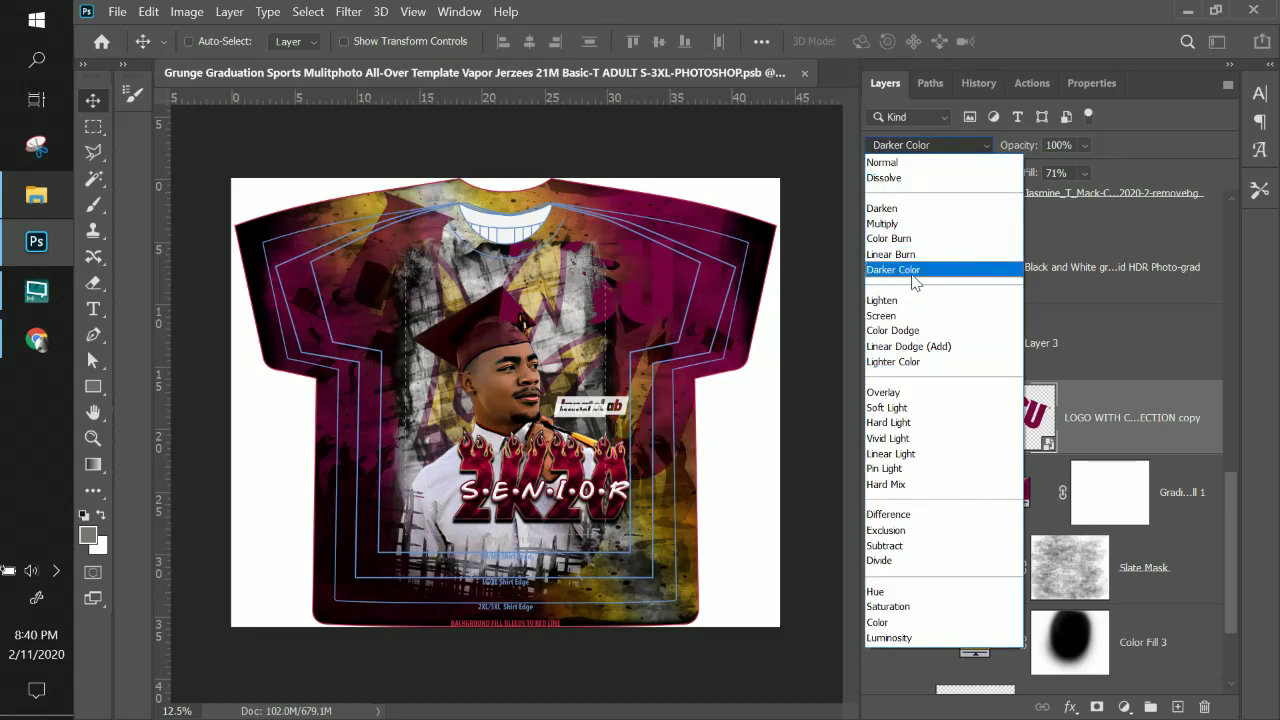
pyautogui.click(908, 254)
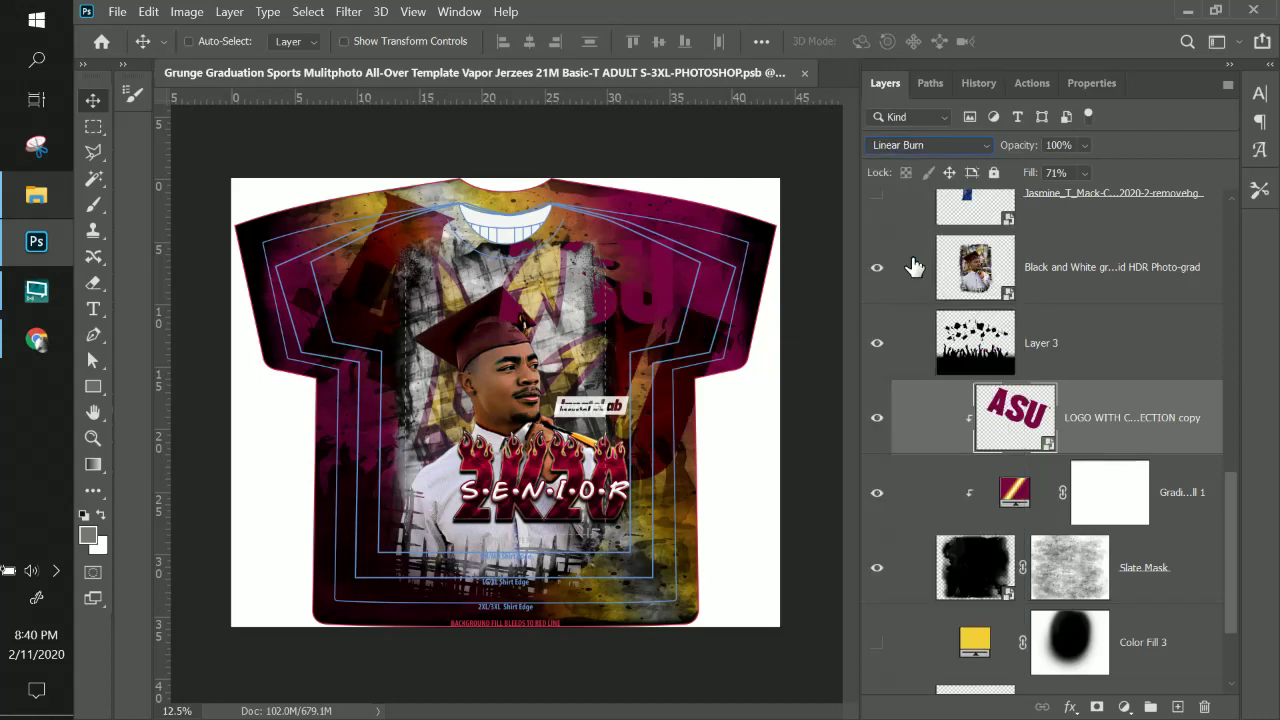
pyautogui.moveTo(702, 401); pyautogui.dragTo(672, 386)
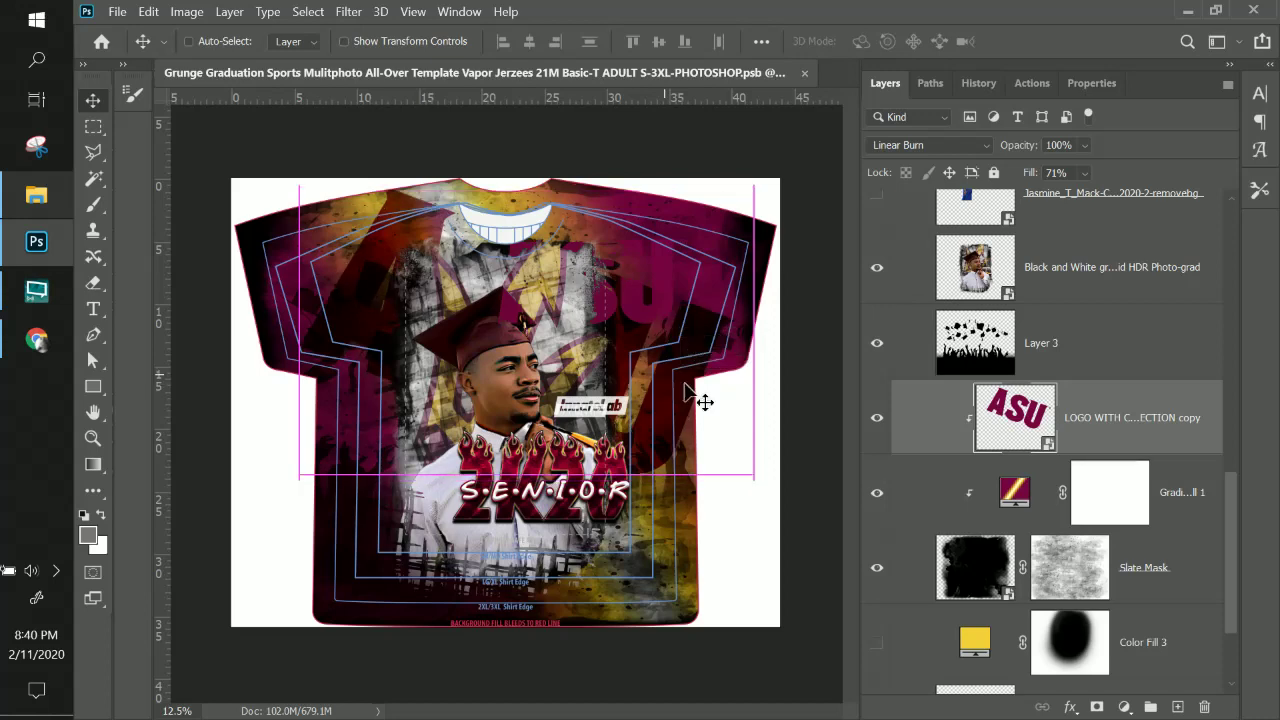
# Scale the tilted ASU logo down to about 354% and shift it slightly across the shirt's upper chest.
pyautogui.scroll(1, 1110, 416)
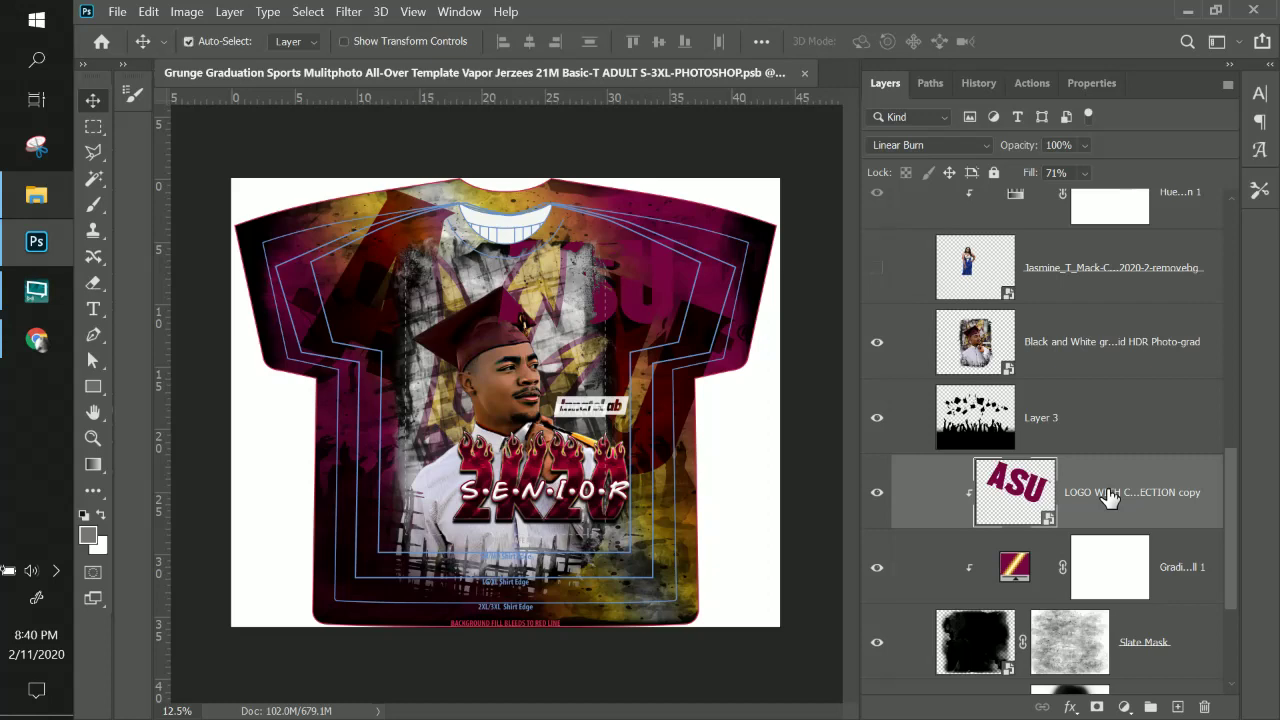
pyautogui.hotkey('ctrl', 't')
pyautogui.moveTo(632, 662); pyautogui.dragTo(606, 578)
pyautogui.moveTo(638, 370); pyautogui.dragTo(660, 383)
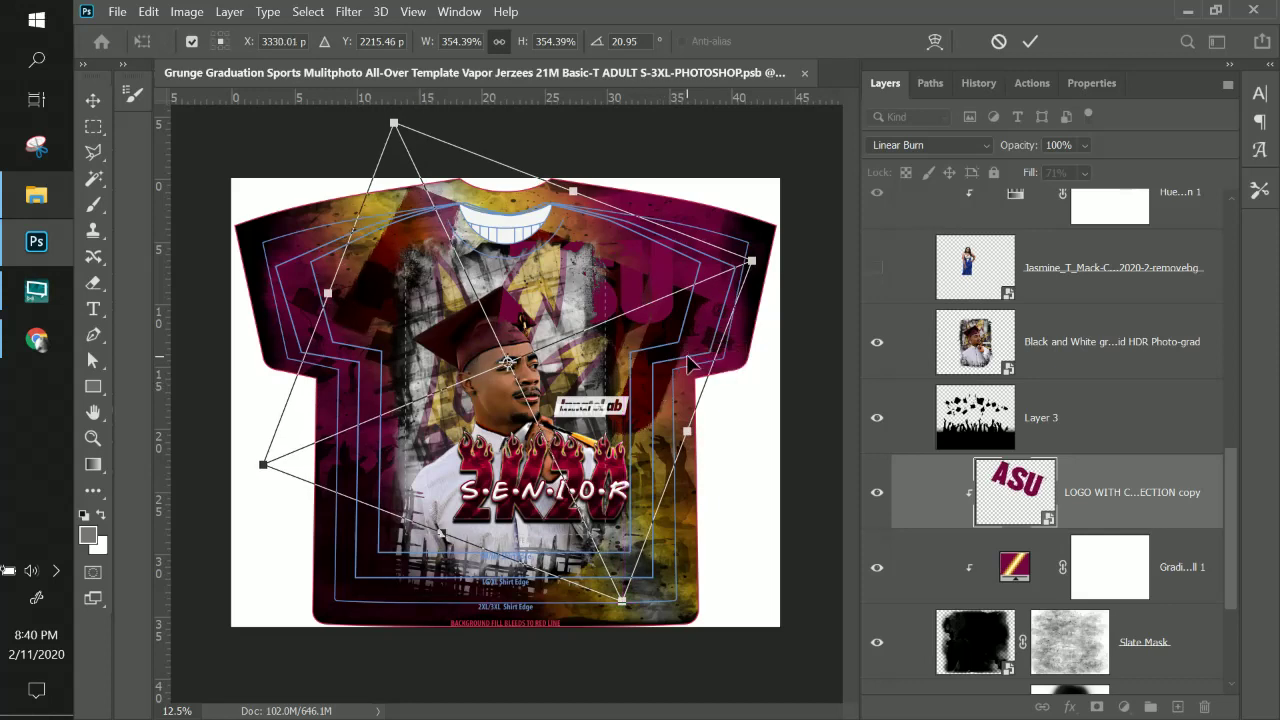
pyautogui.press('Return')
# Move the LOGO WITH COLOR CORRECTION copy 2 logo over the graduate's cap and stack its layer directly below the 2K20 text layer.
pyautogui.rightClick(666, 318)
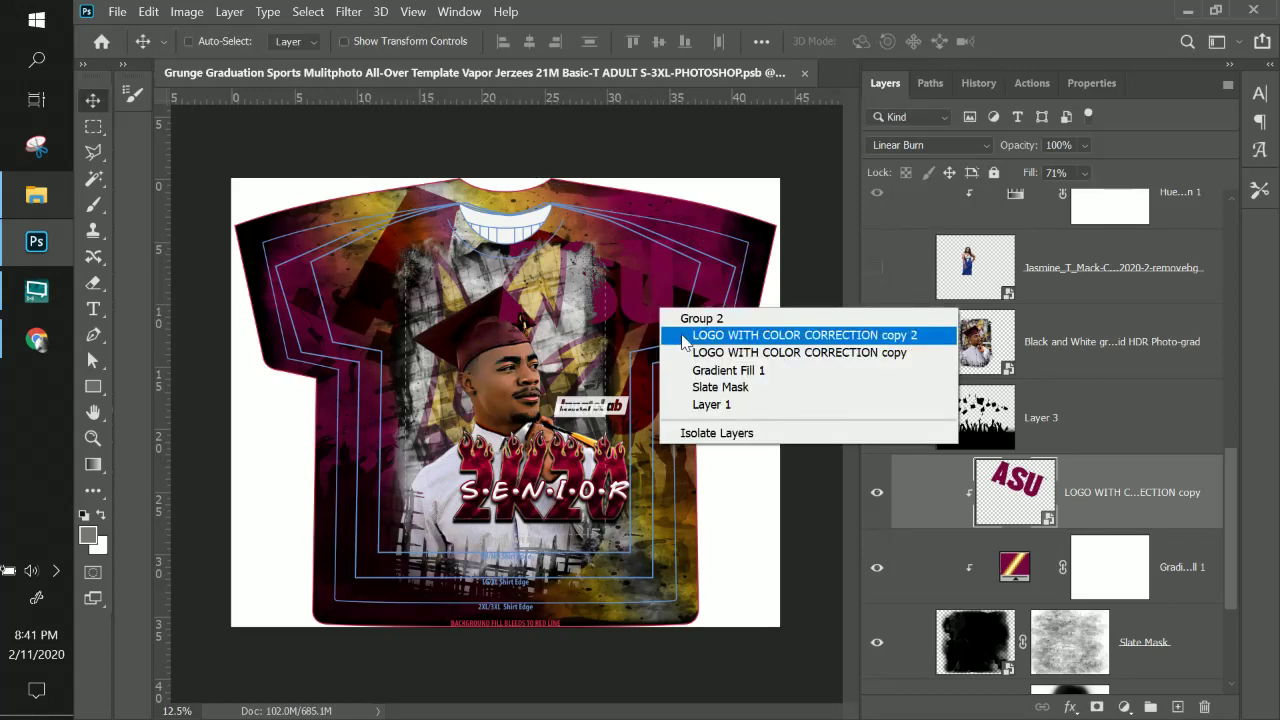
pyautogui.click(683, 337)
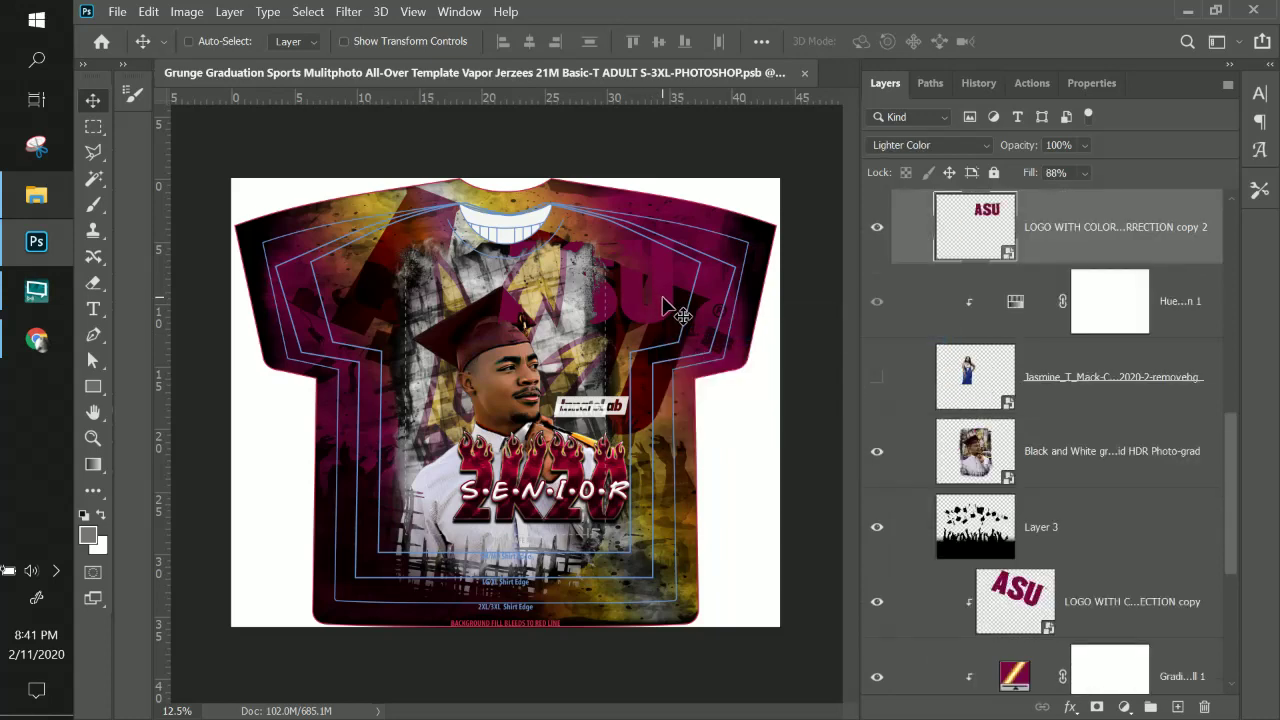
pyautogui.moveTo(662, 302); pyautogui.dragTo(598, 335)
pyautogui.scroll(3, 1060, 275)
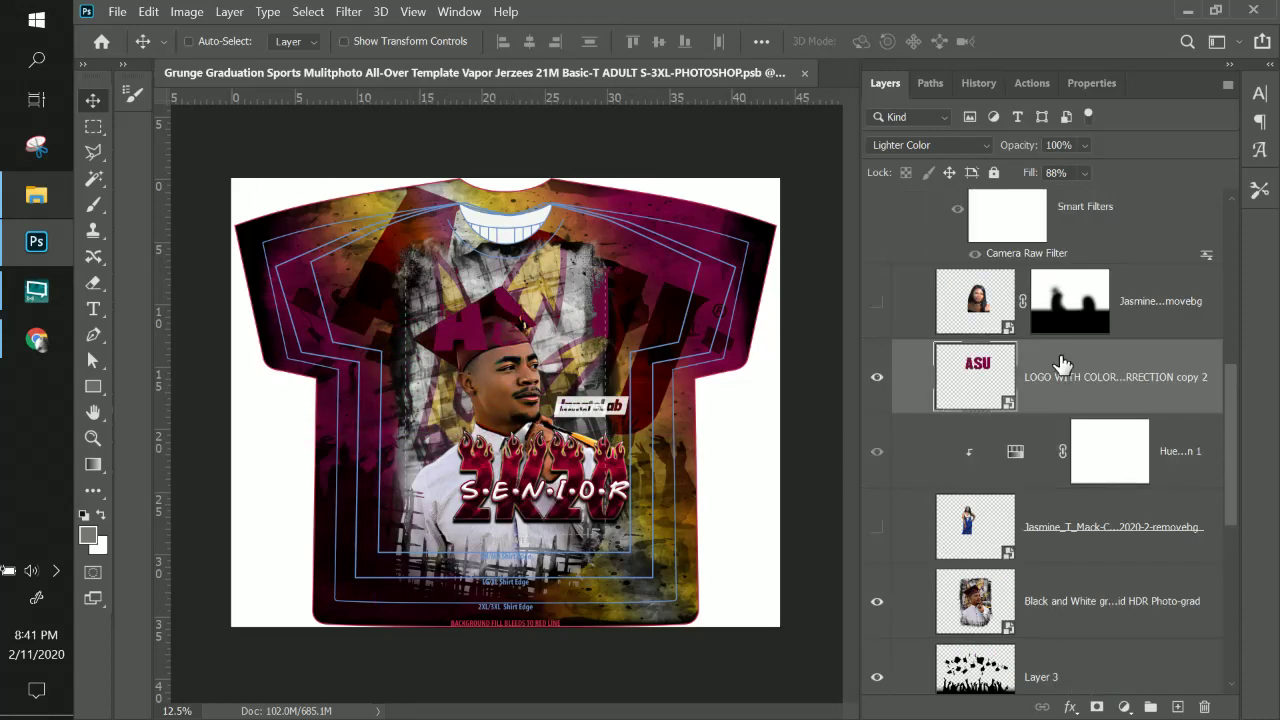
pyautogui.scroll(1, 1063, 367)
pyautogui.moveTo(1078, 460); pyautogui.dragTo(1008, 92)
pyautogui.moveTo(1032, 390); pyautogui.dragTo(997, 500)
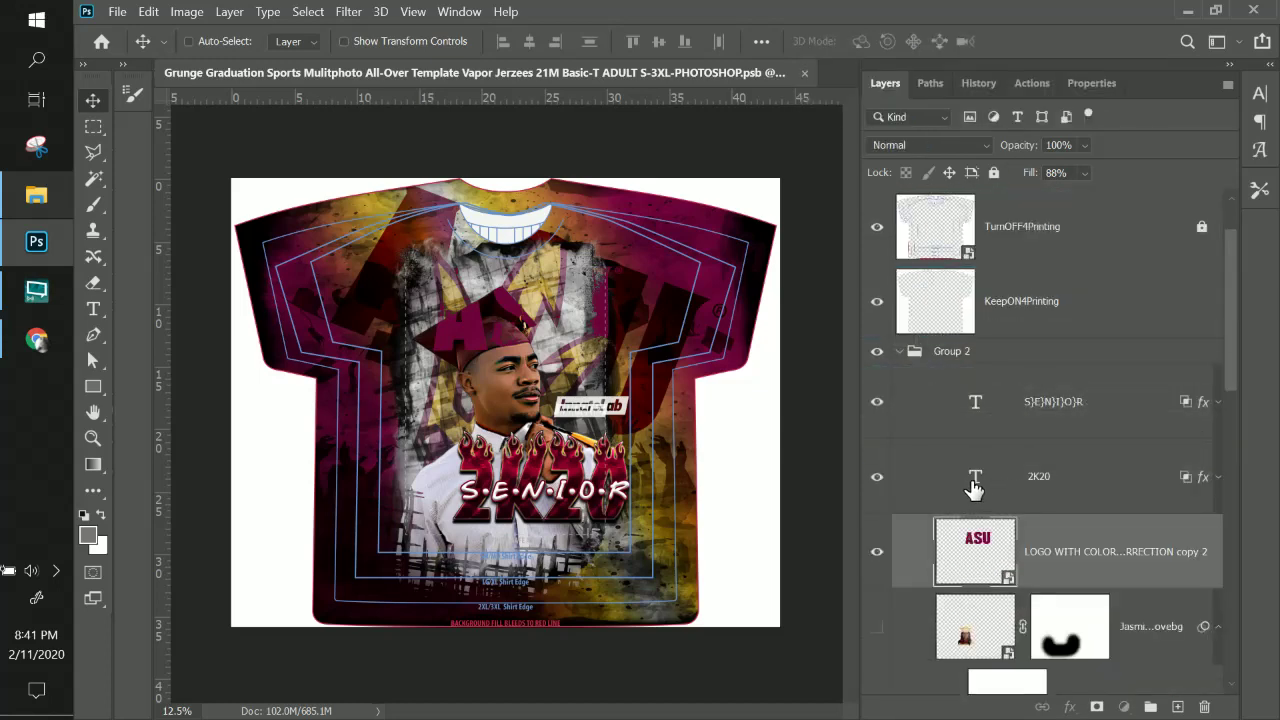
# Copy the layer style of the 2K20 text layer and hide that layer.
pyautogui.click(965, 490)
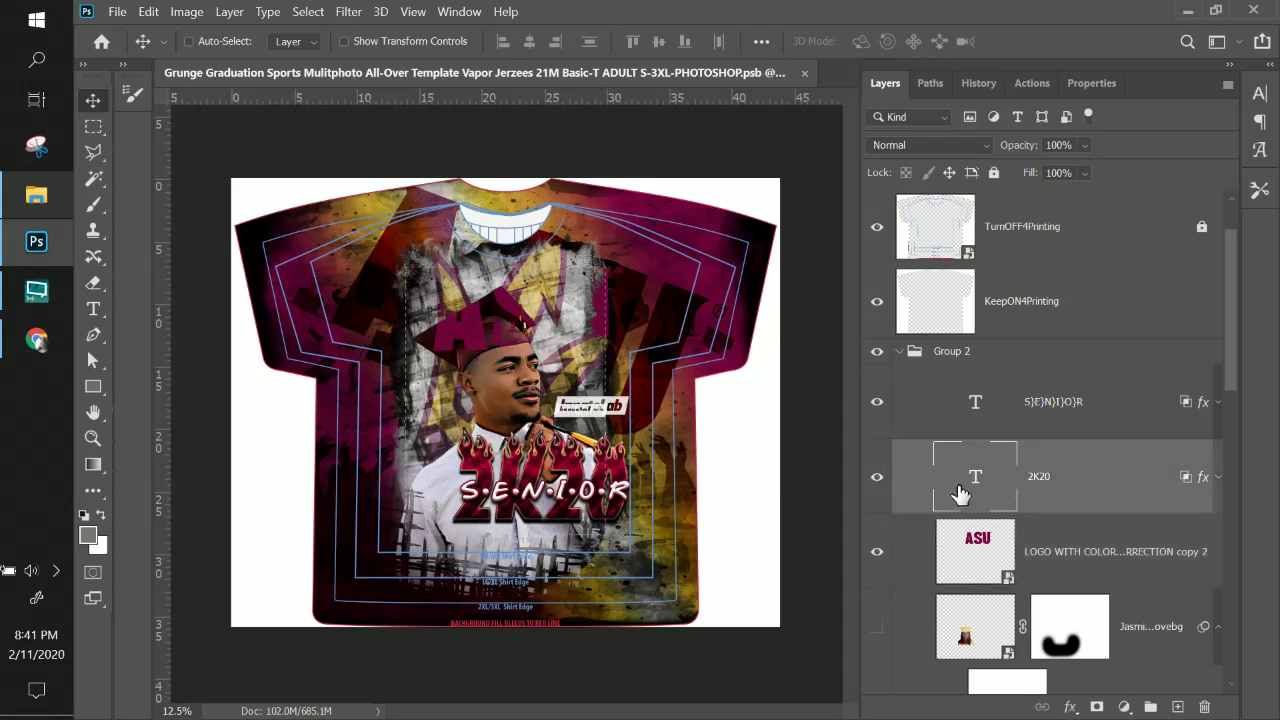
pyautogui.rightClick(1039, 474)
pyautogui.click(868, 691)
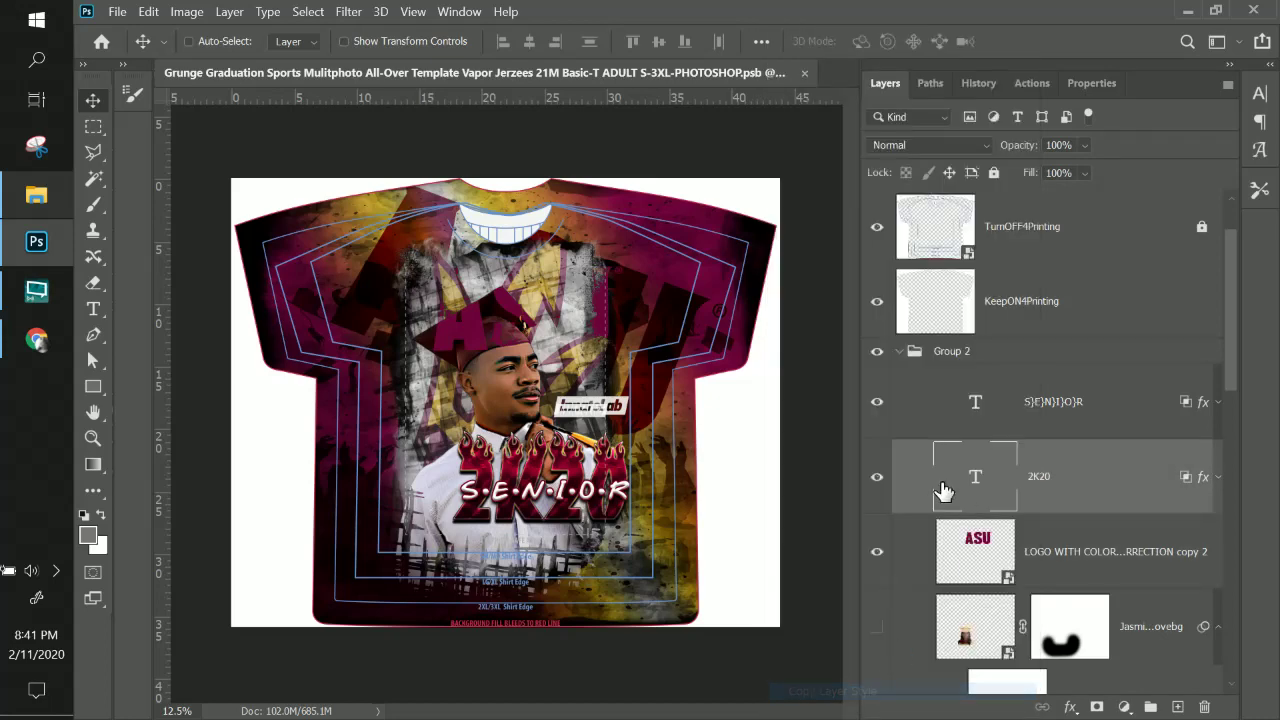
pyautogui.click(877, 485)
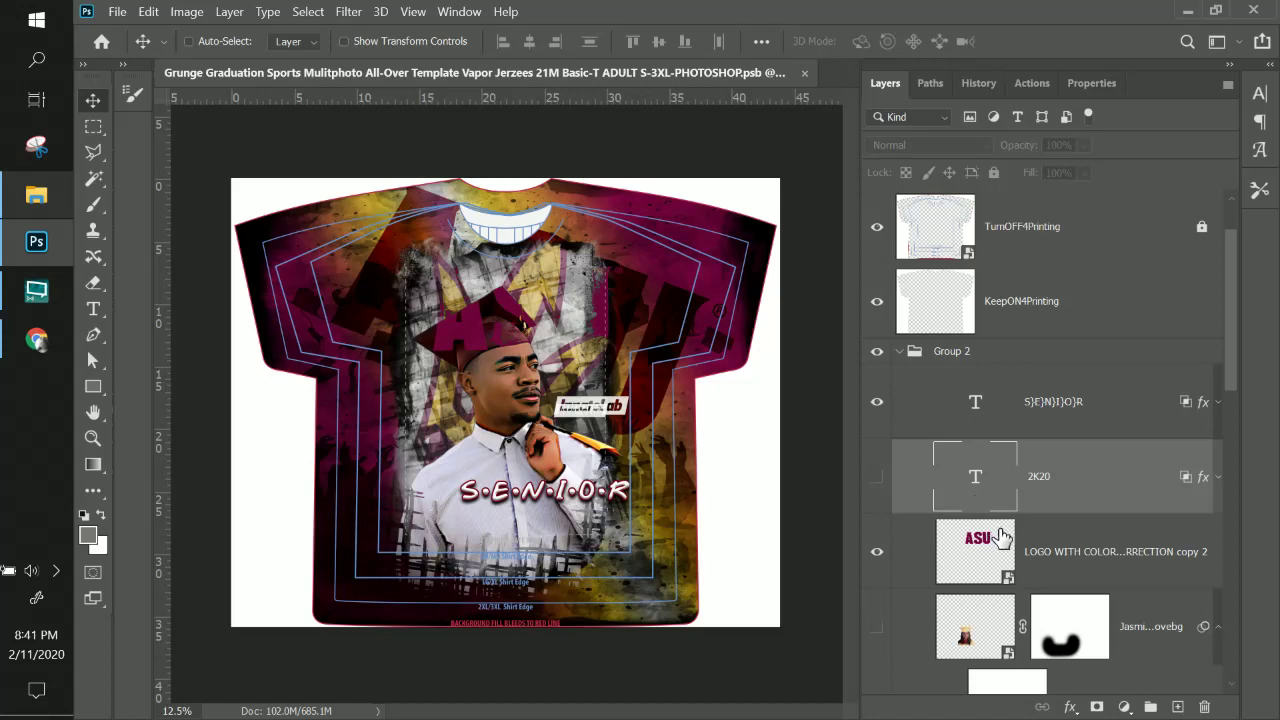
# Set the LOGO WITH COLOR CORRECTION copy 2 layer to Normal blending and 100% fill, and paste the copied layer style onto it.
pyautogui.click(1050, 556)
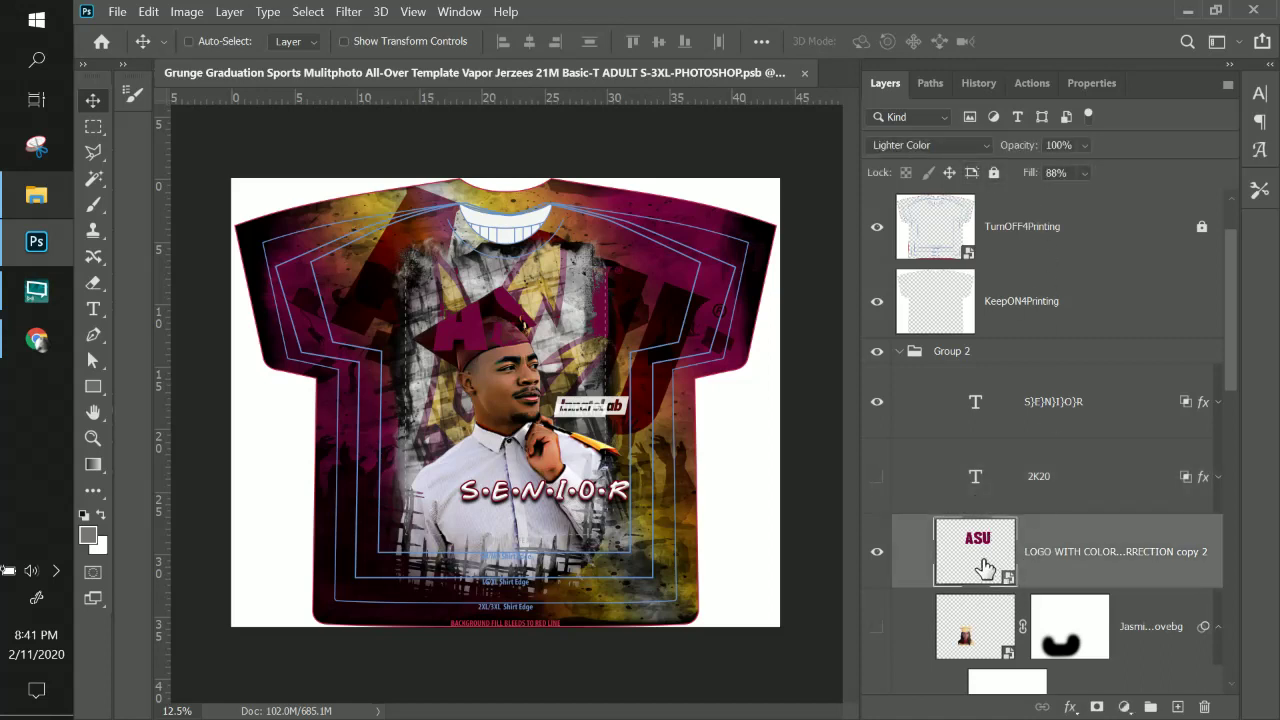
pyautogui.click(900, 146)
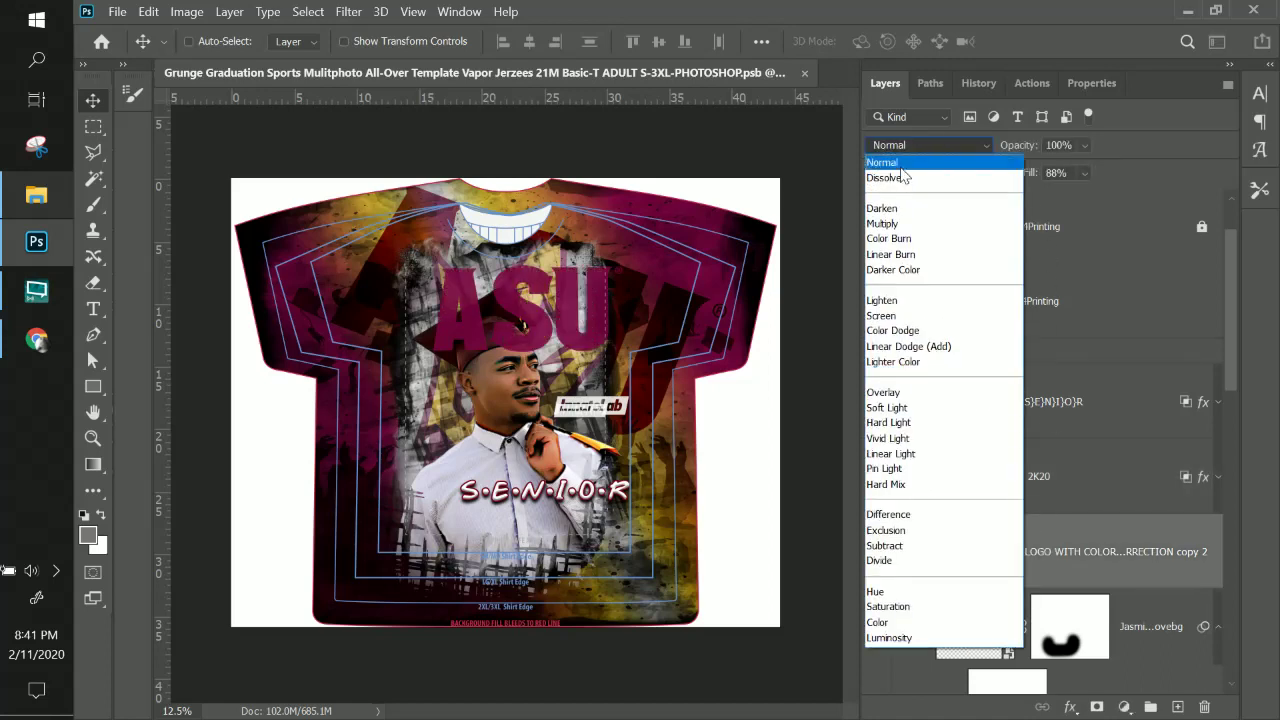
pyautogui.click(876, 166)
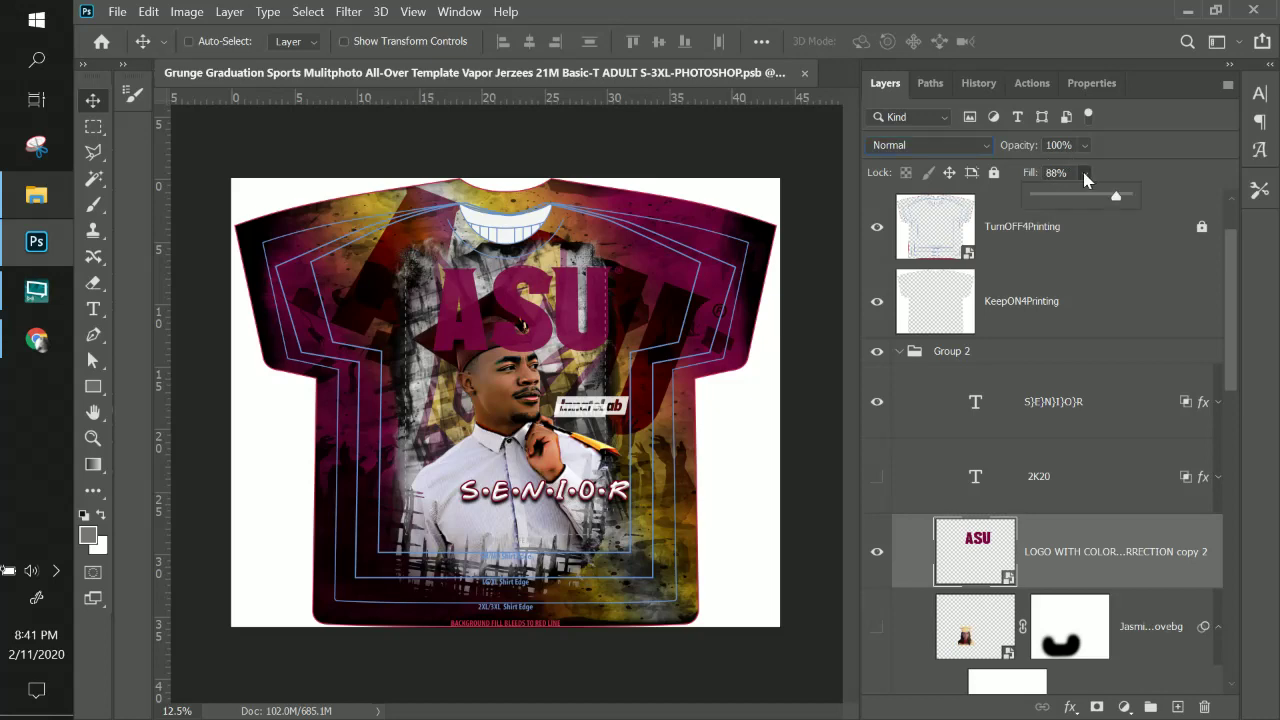
pyautogui.moveTo(1119, 196); pyautogui.dragTo(1173, 205)
pyautogui.click(1072, 563)
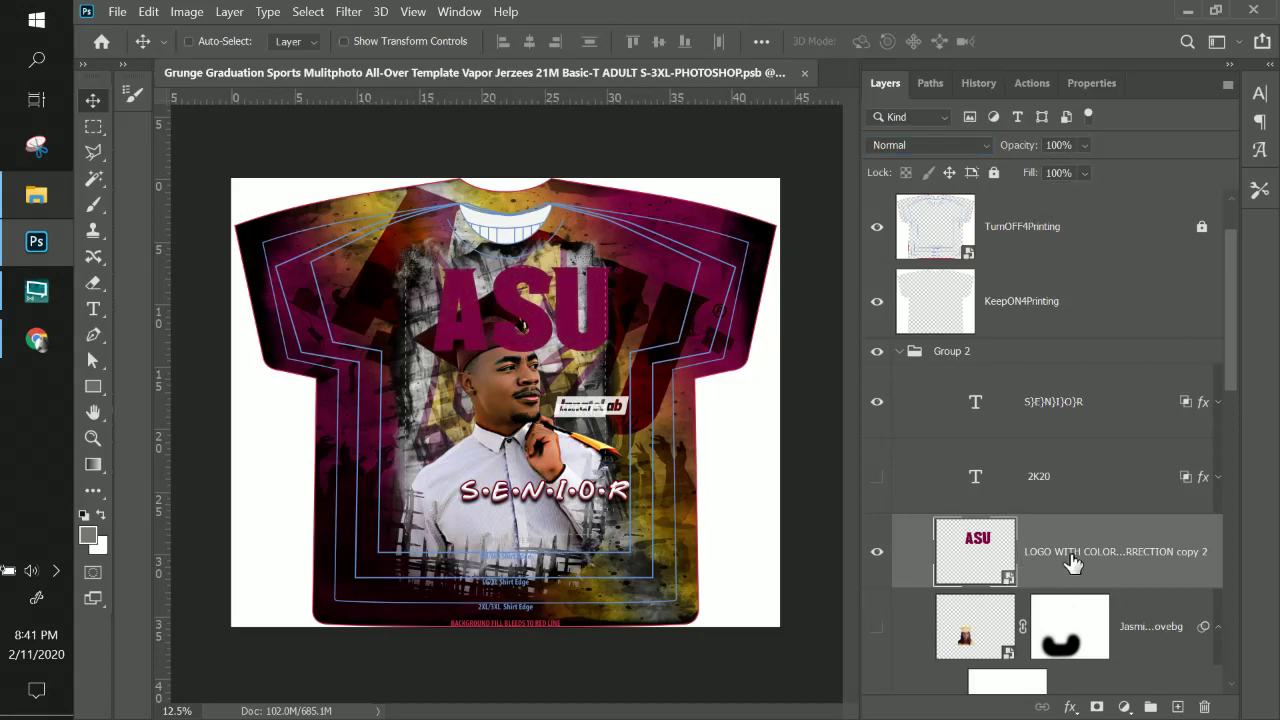
pyautogui.rightClick(1072, 563)
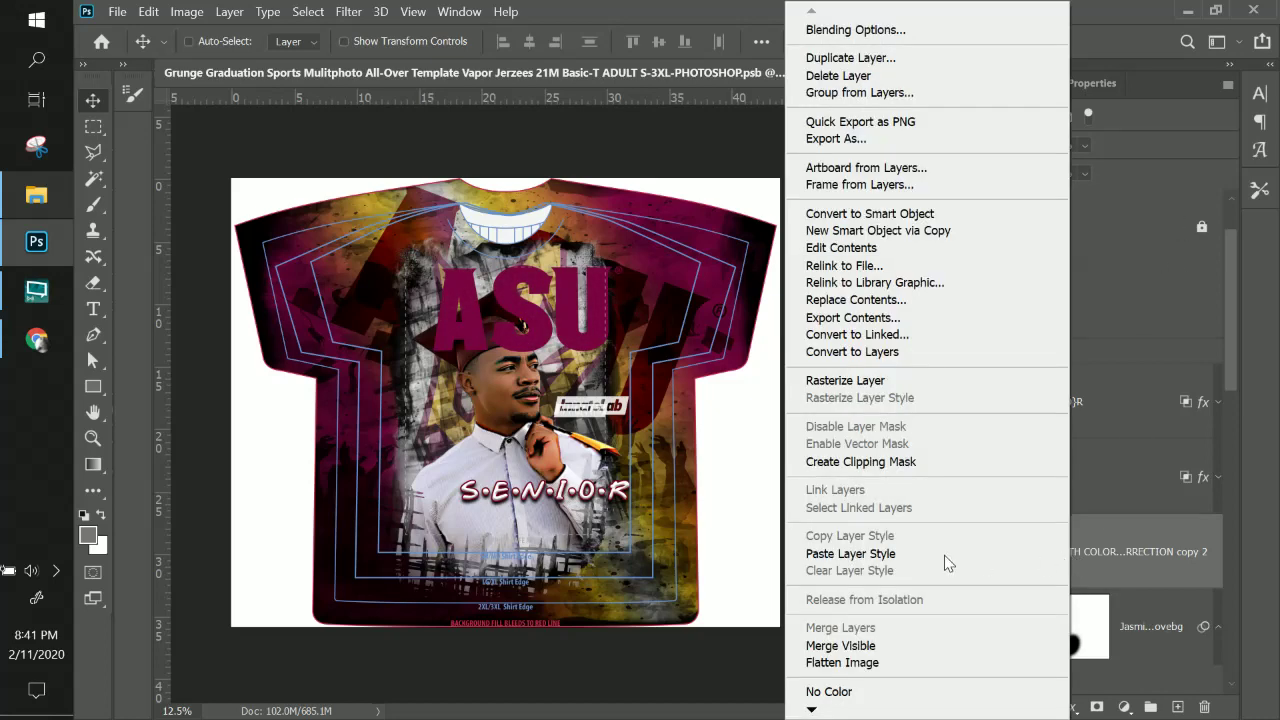
pyautogui.click(850, 553)
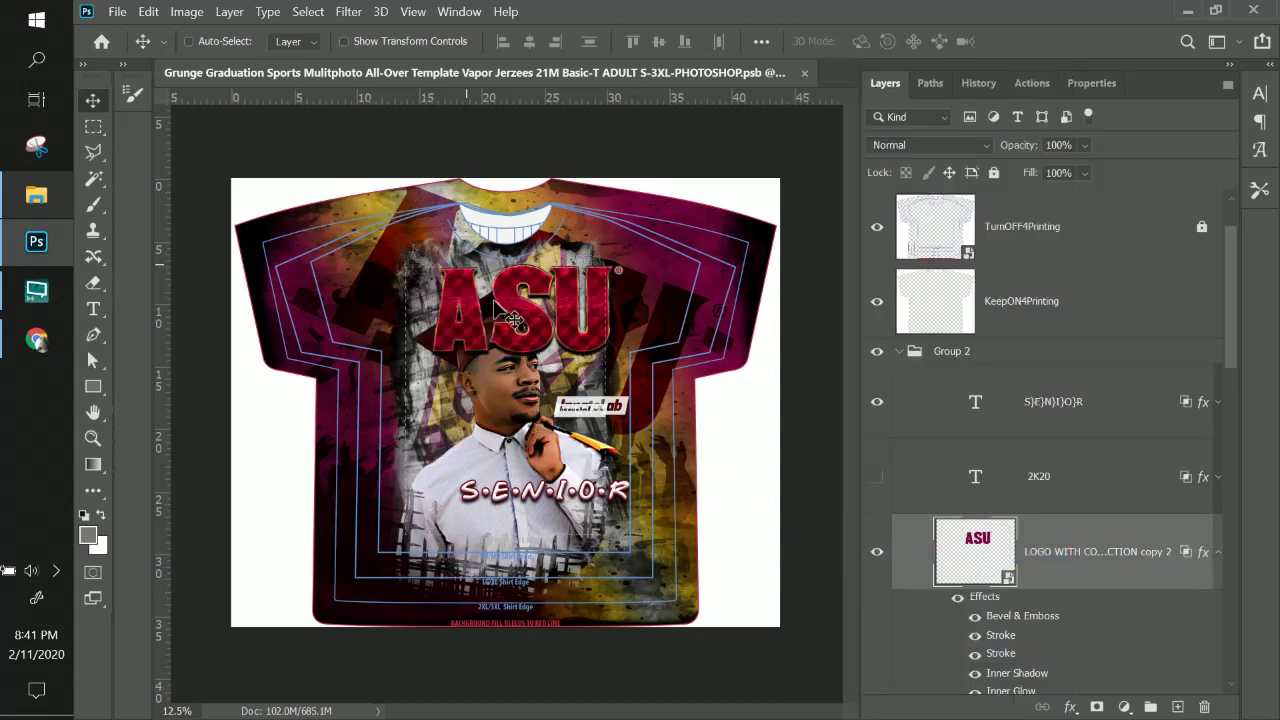
# Move the styled ASU logo down to the graduate's chest, scale it down, and position it behind the SENIOR text.
pyautogui.moveTo(552, 336); pyautogui.dragTo(560, 551)
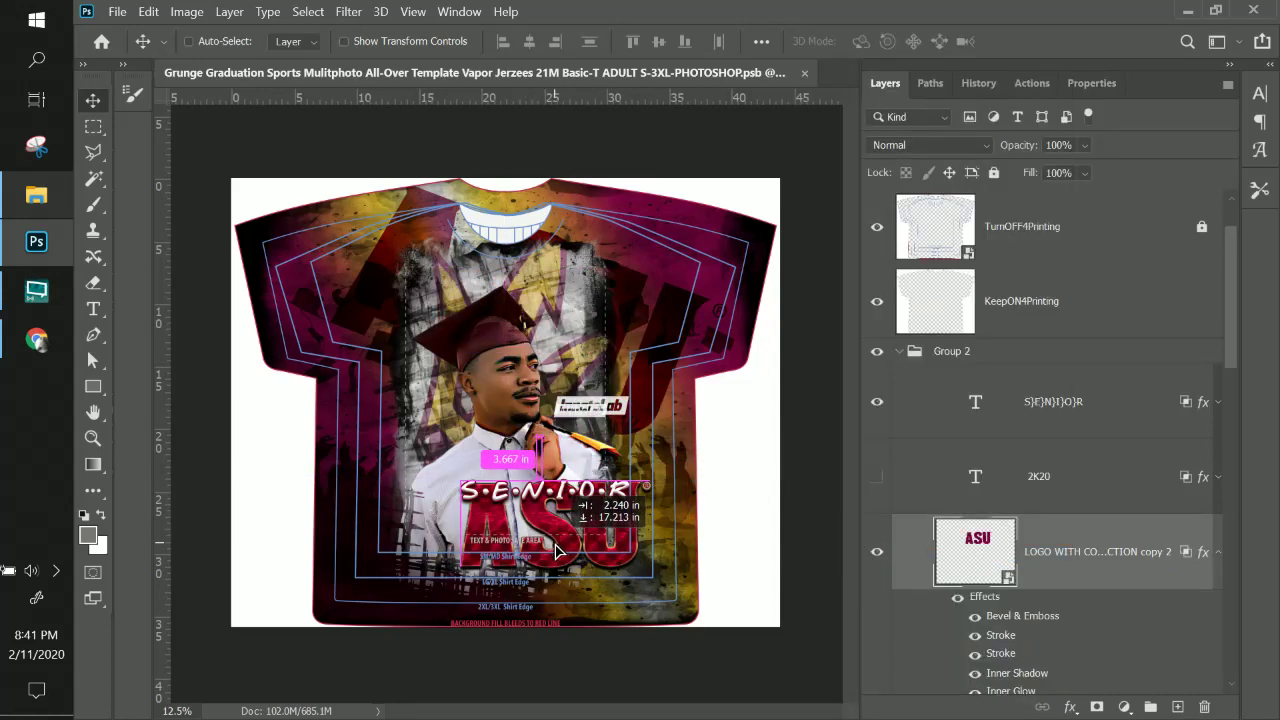
pyautogui.hotkey('ctrl', 't')
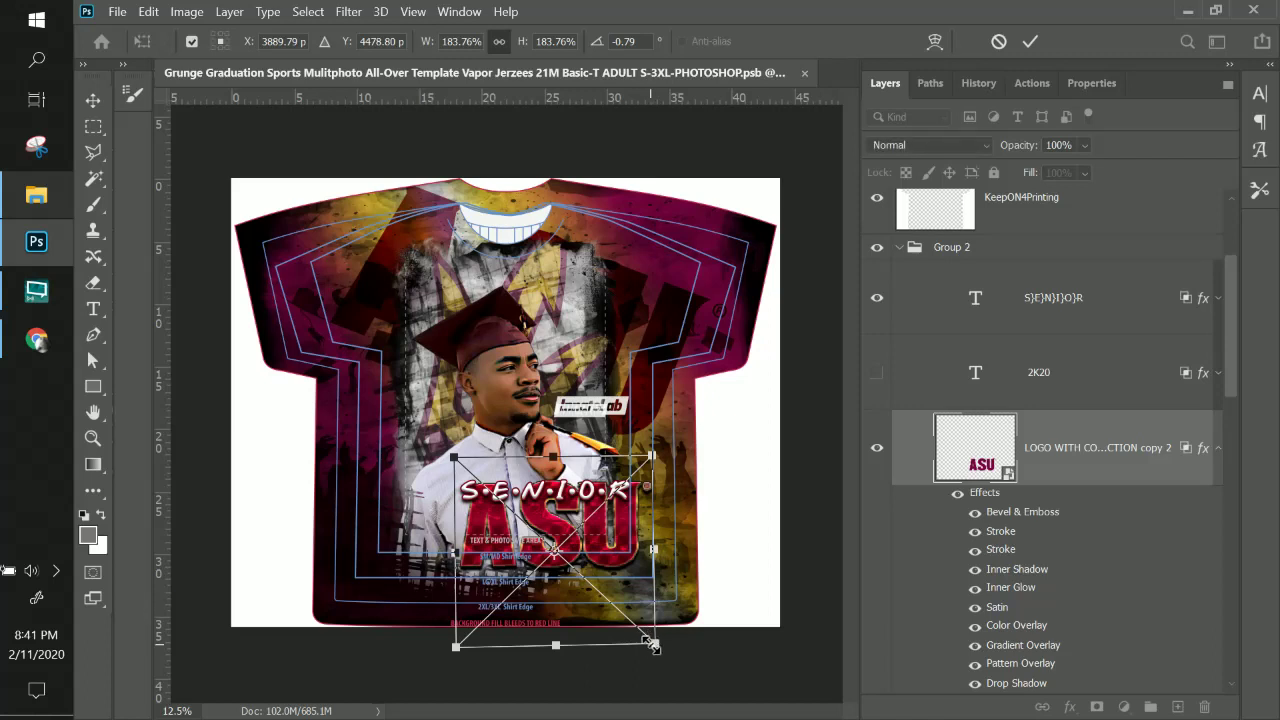
pyautogui.moveTo(655, 643); pyautogui.dragTo(550, 565)
pyautogui.moveTo(550, 565); pyautogui.dragTo(603, 596)
pyautogui.moveTo(595, 529); pyautogui.dragTo(544, 541)
pyautogui.press('Return')
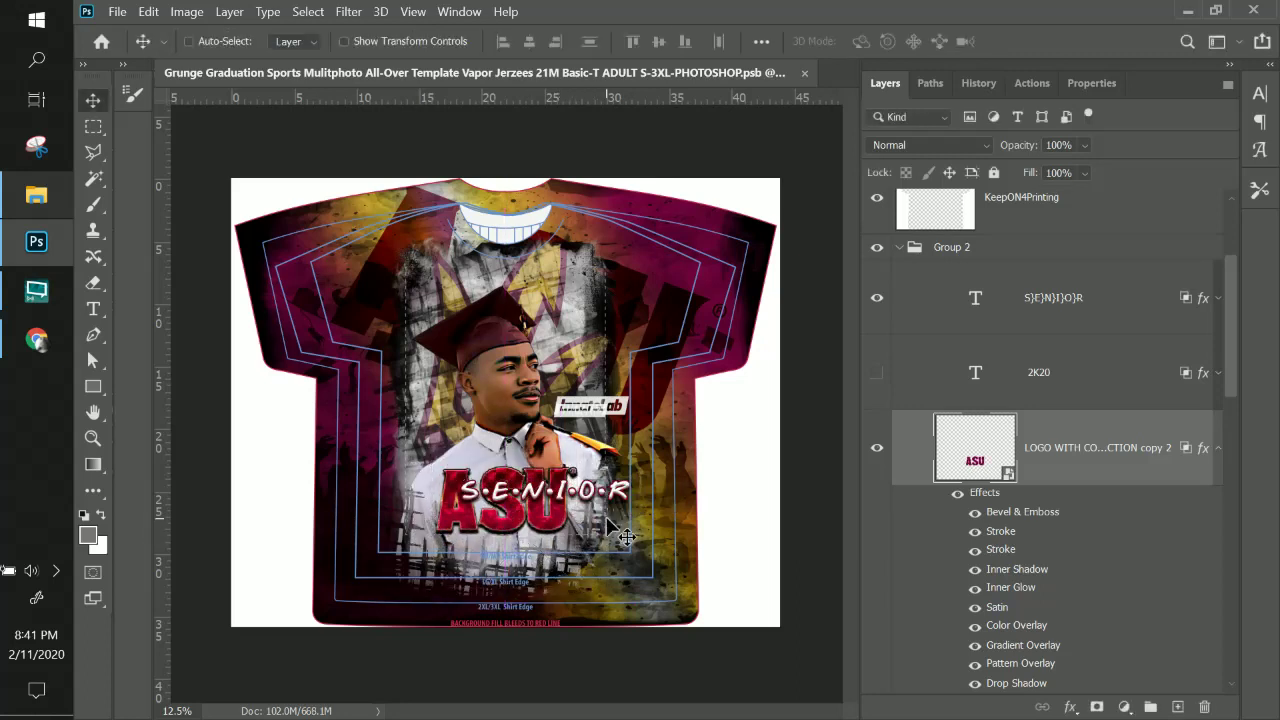
pyautogui.moveTo(545, 520); pyautogui.dragTo(563, 510)
# Change the Color Overlay of the LOGO WITH COLOR CORRECTION copy 2 layer to dark maroon 450c29, derived from a color sampled on the shirt sleeve.
pyautogui.scroll(-1, 1005, 550)
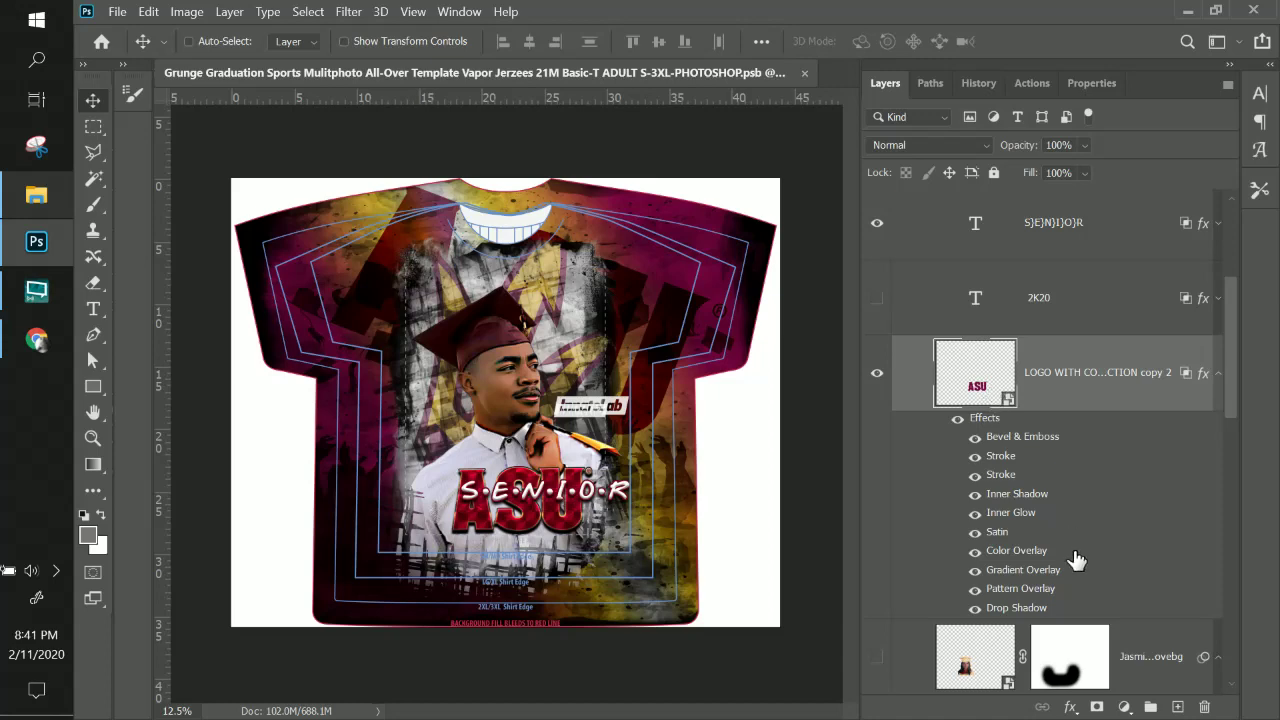
pyautogui.doubleClick(1006, 556)
pyautogui.moveTo(891, 211); pyautogui.dragTo(1108, 141)
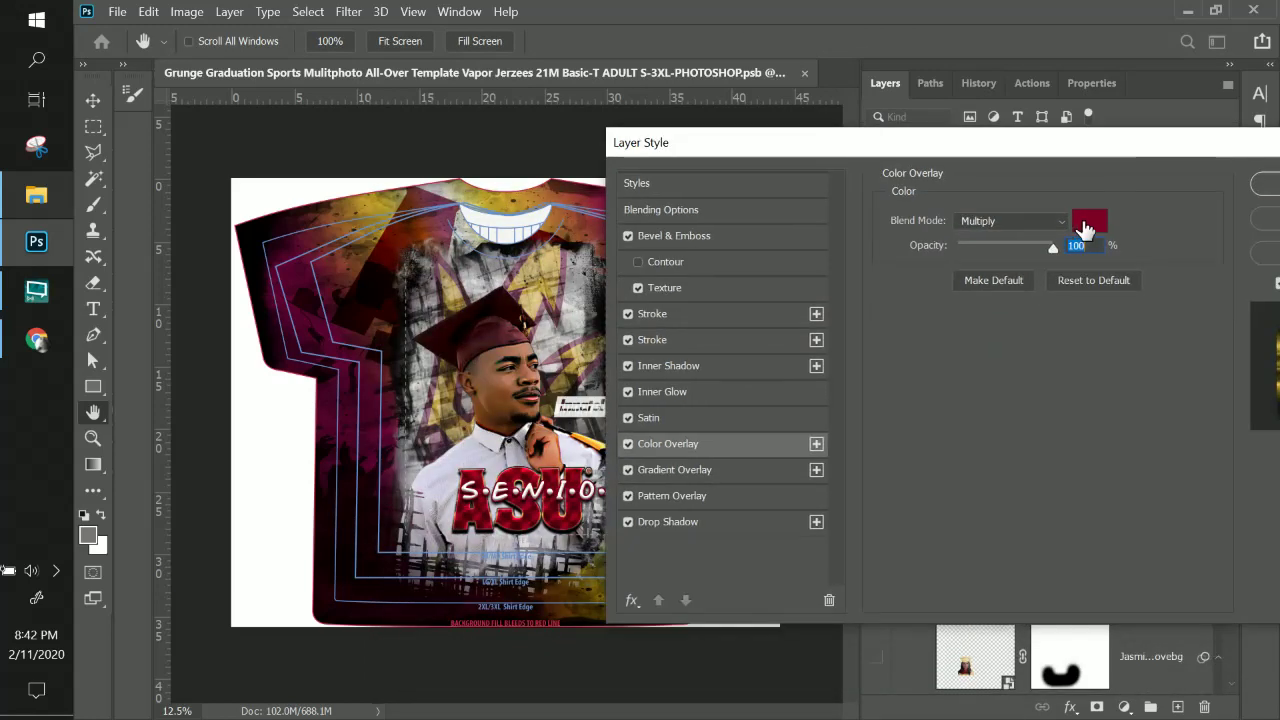
pyautogui.click(1087, 222)
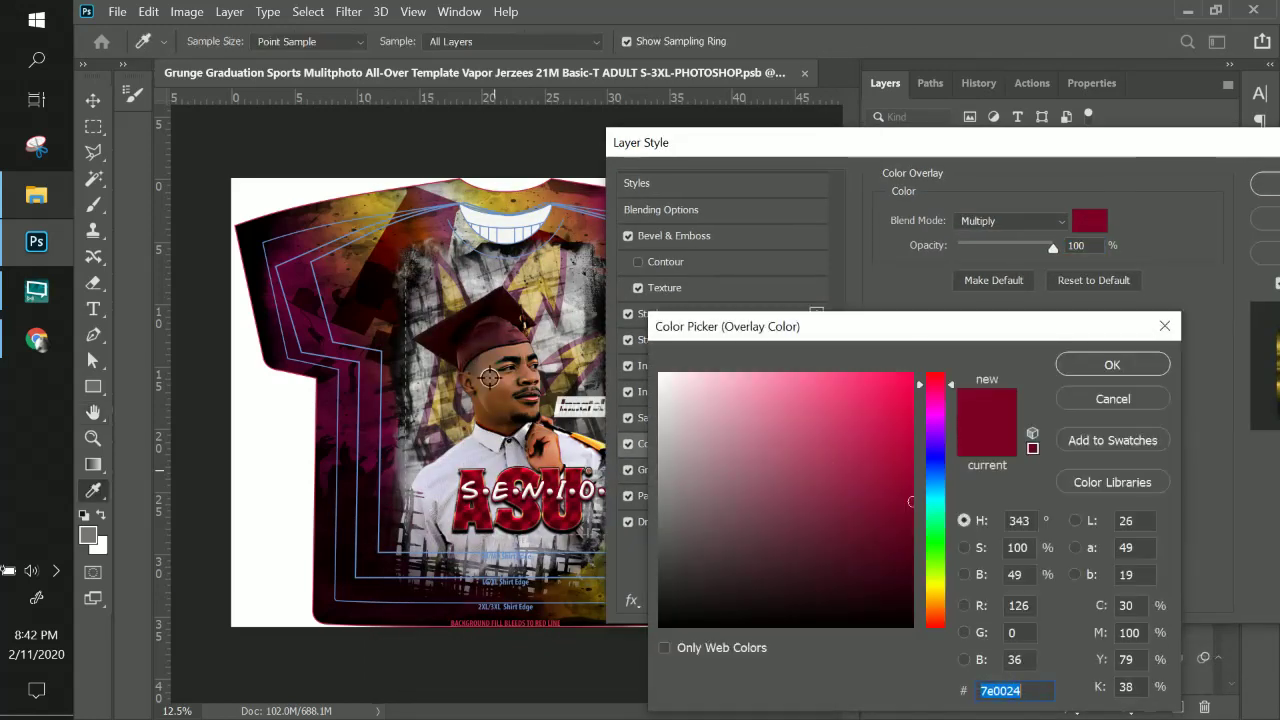
pyautogui.click(476, 338)
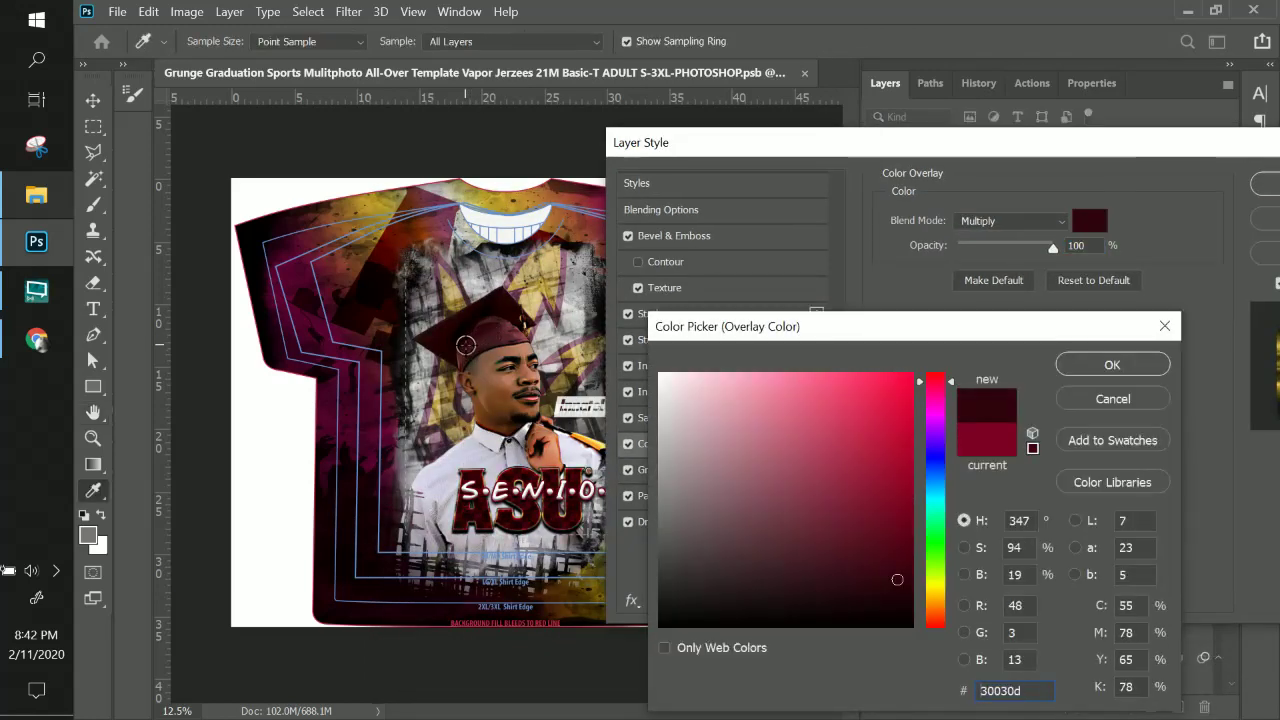
pyautogui.click(460, 357)
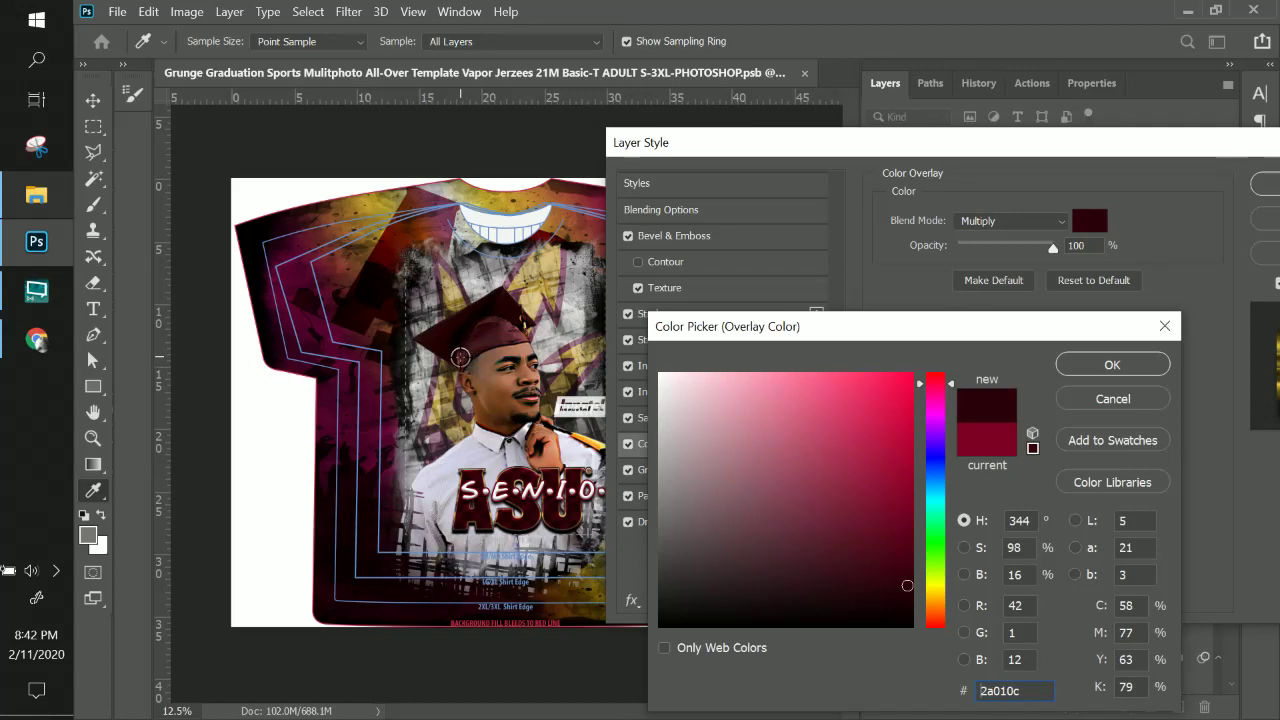
pyautogui.click(385, 257)
pyautogui.click(401, 289)
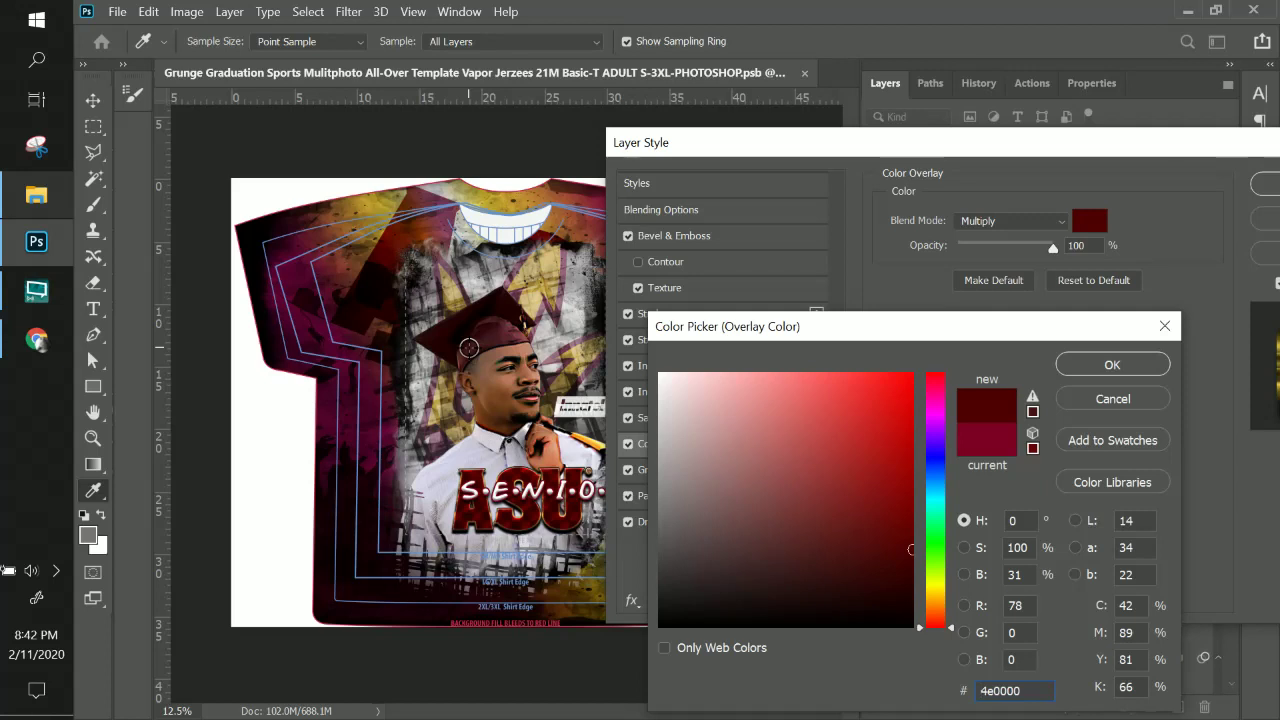
pyautogui.moveTo(468, 344); pyautogui.dragTo(477, 350)
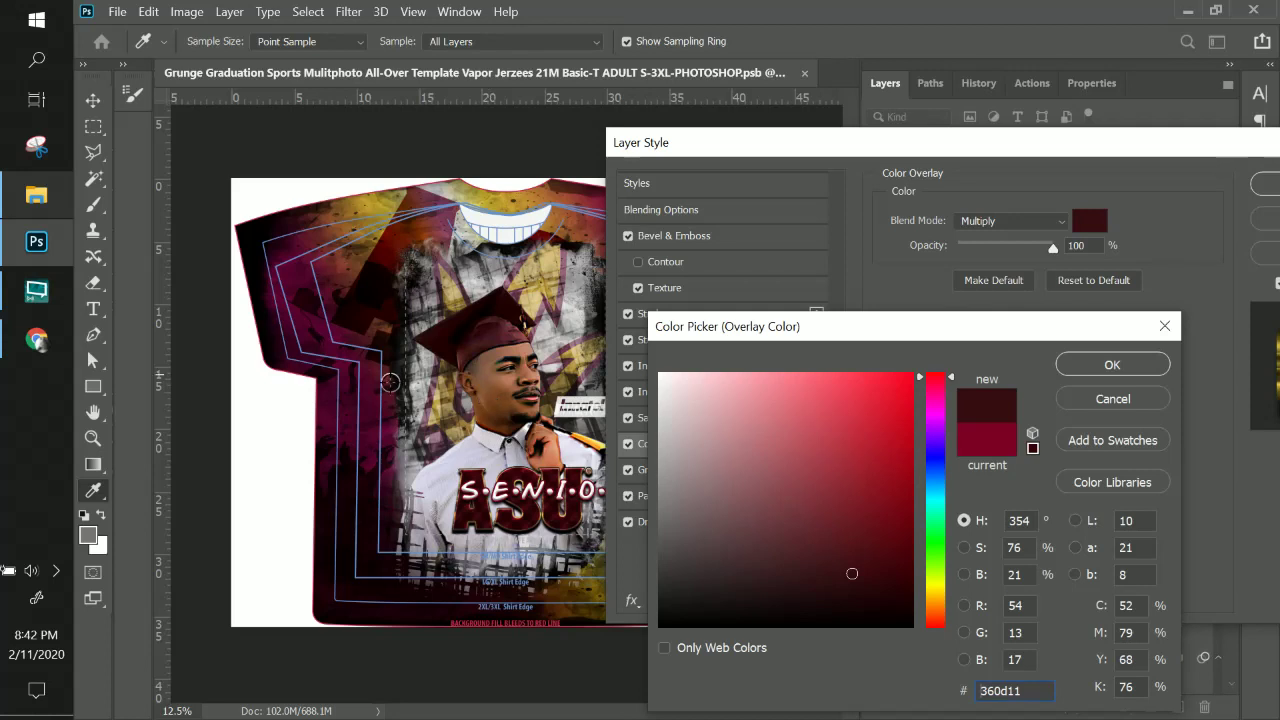
pyautogui.click(285, 287)
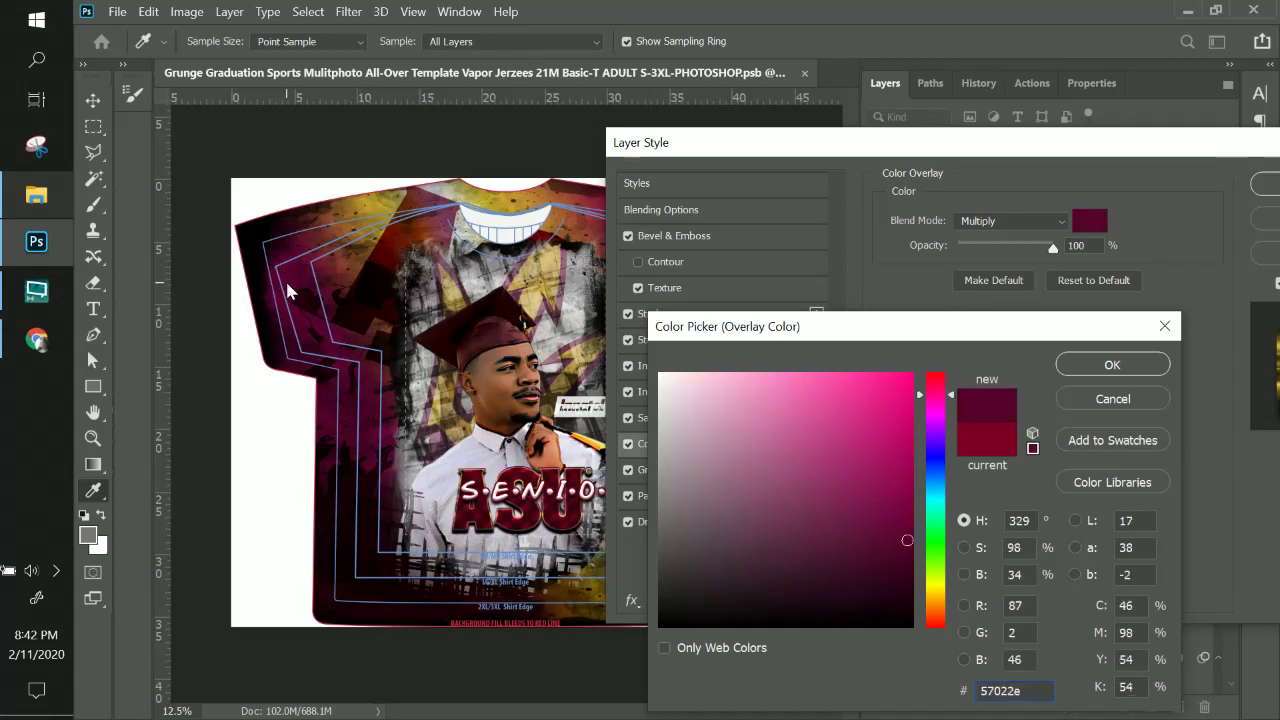
pyautogui.moveTo(896, 533)
pyautogui.mouseDown()
pyautogui.moveTo(893, 565)
pyautogui.moveTo(871, 559)
pyautogui.mouseUp()
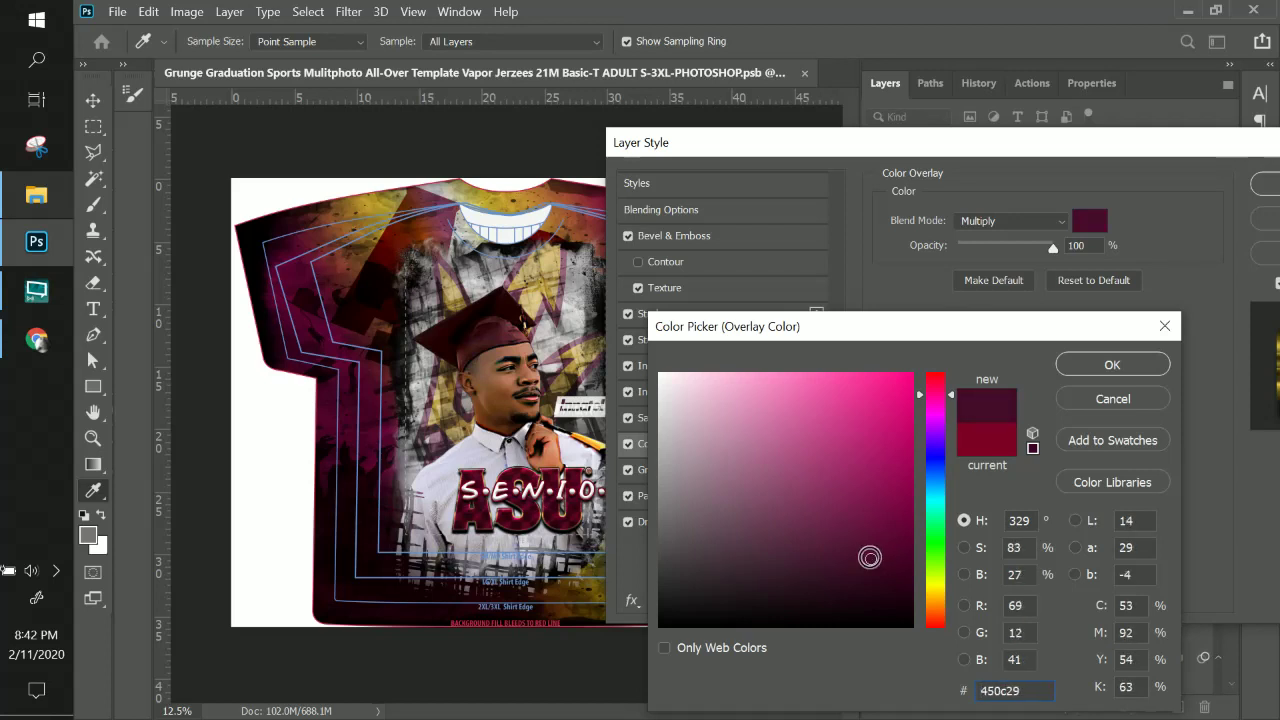
pyautogui.click(1128, 370)
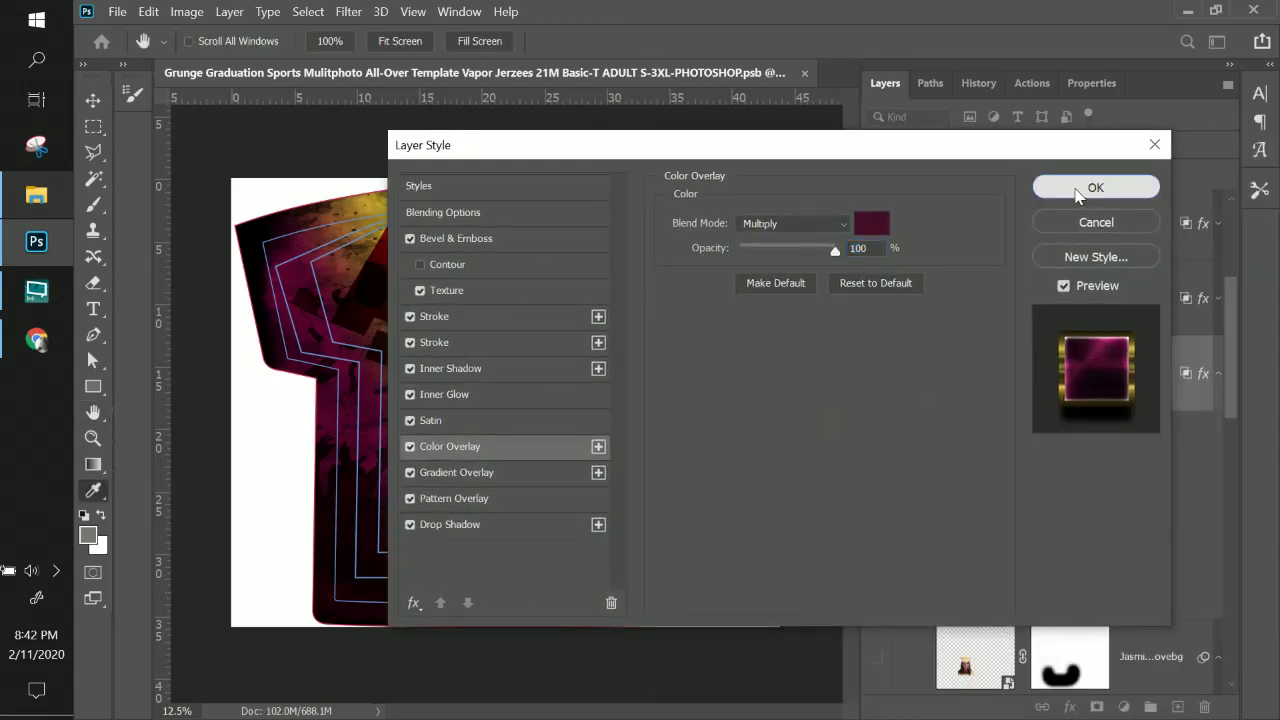
pyautogui.click(1078, 190)
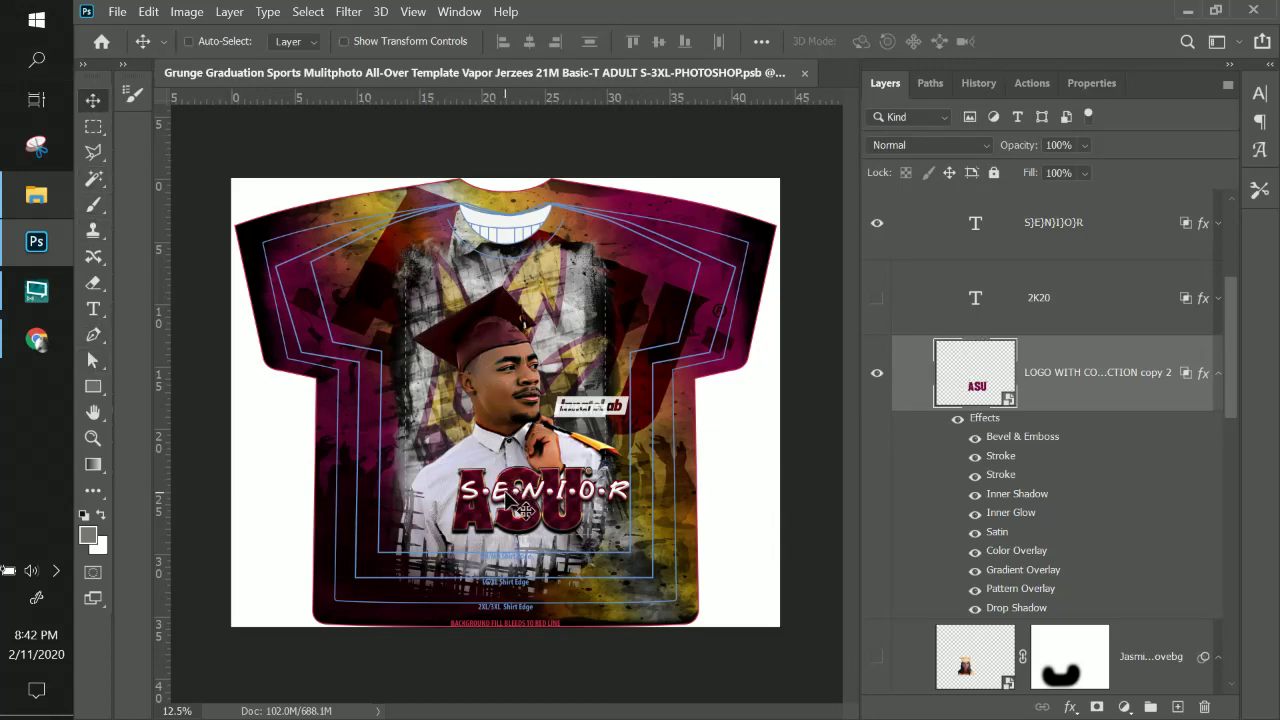
# Move the SENIOR text up and left so it sits along the top edge of the ASU chest logo.
pyautogui.press('ctrl')
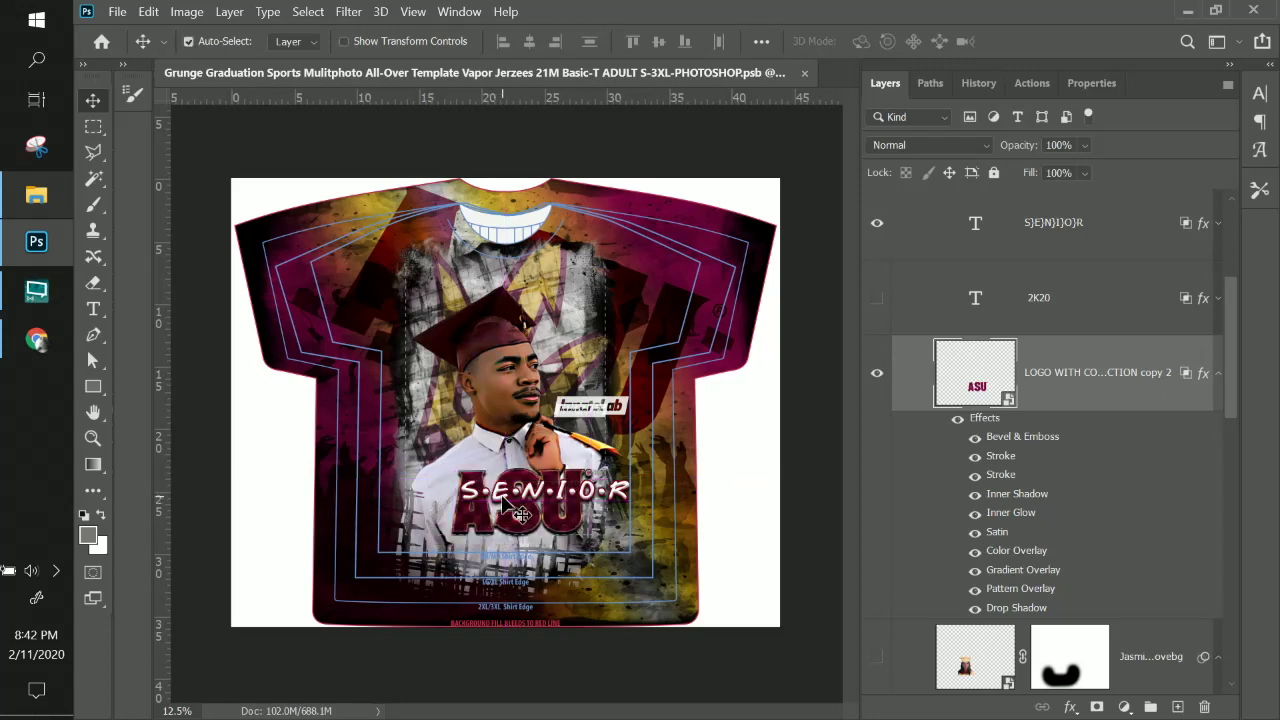
pyautogui.rightClick(584, 497)
pyautogui.click(641, 527)
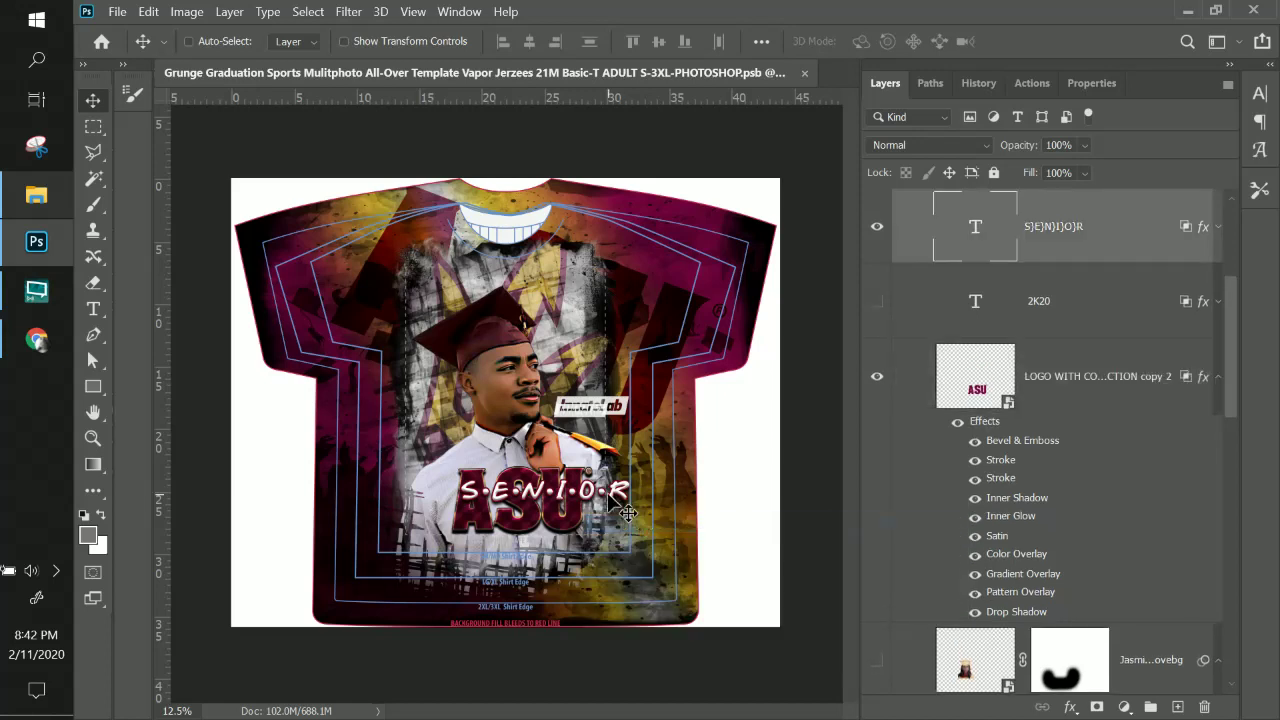
pyautogui.moveTo(620, 497); pyautogui.dragTo(569, 470)
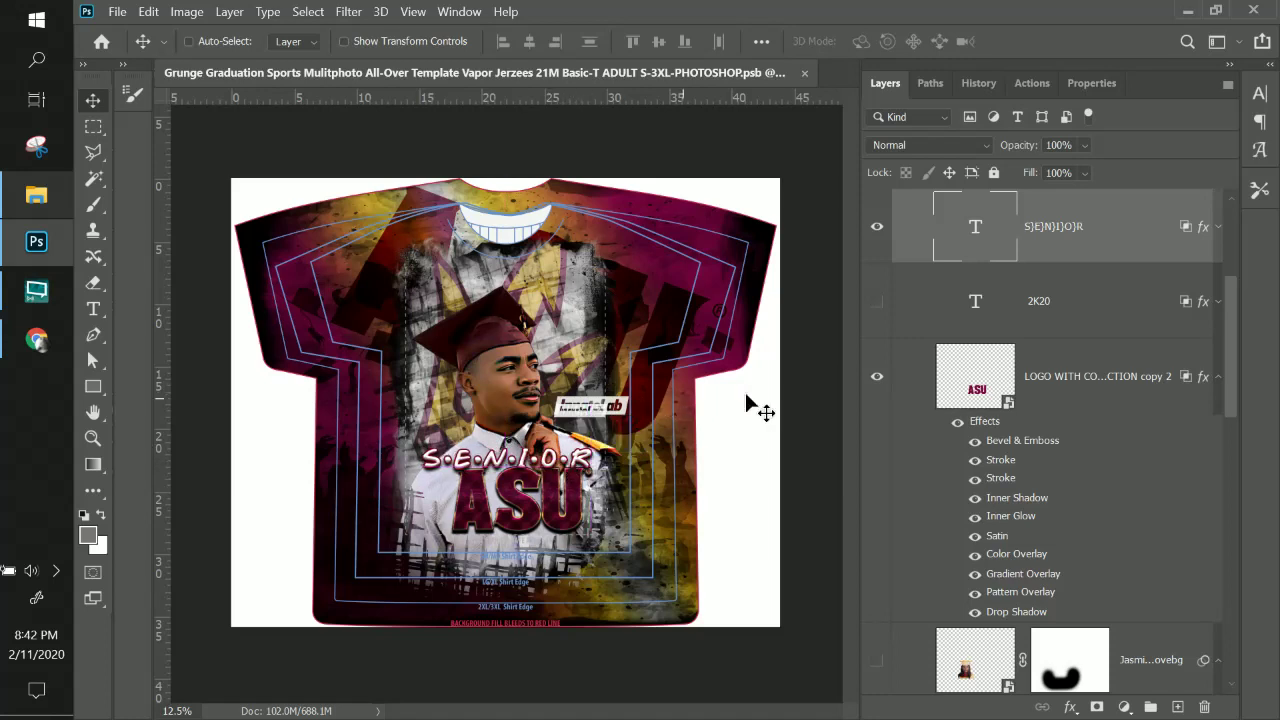
# Shift the ASU chest logo slightly down and left so it sits centered below the SENIOR text.
pyautogui.rightClick(580, 507)
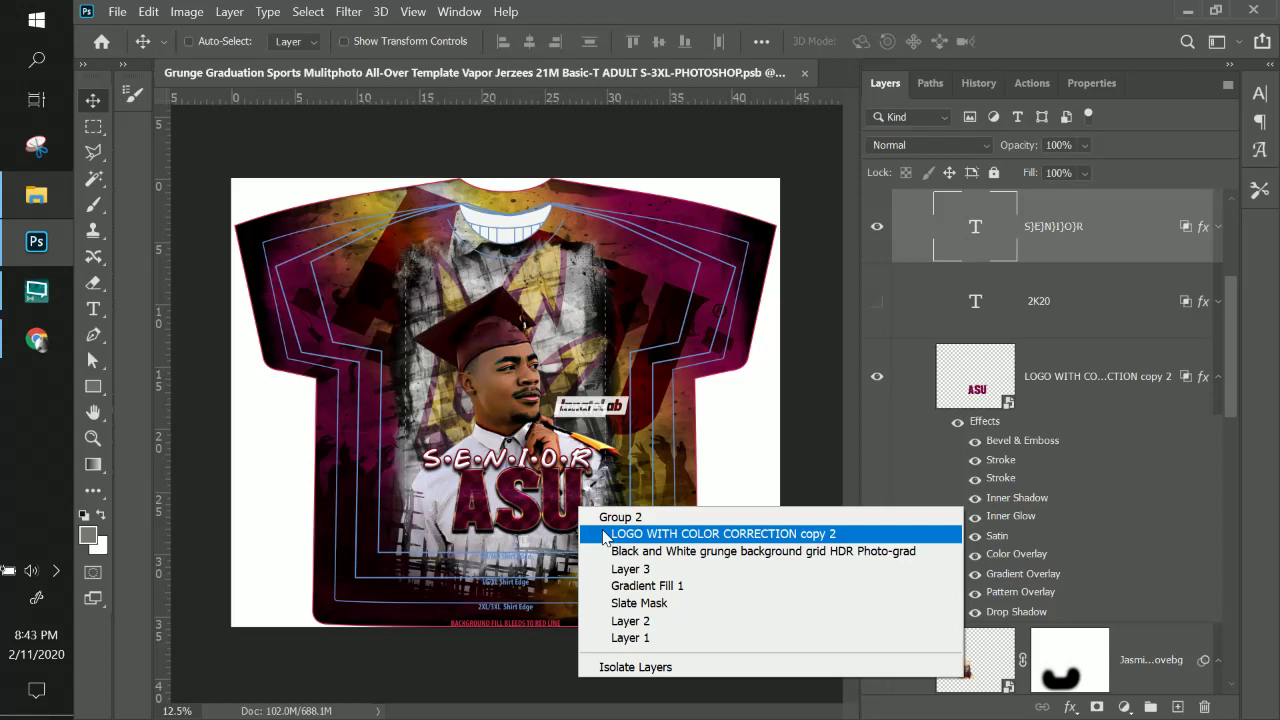
pyautogui.click(605, 535)
pyautogui.moveTo(605, 535)
pyautogui.mouseDown()
pyautogui.moveTo(628, 525)
pyautogui.moveTo(566, 530)
pyautogui.moveTo(583, 522)
pyautogui.mouseUp()
pyautogui.hotkey('shift', 'Left')
pyautogui.hotkey('shift', 'Left')
pyautogui.hotkey('shift', 'Left')
pyautogui.hotkey('shift', 'Down')
pyautogui.hotkey('shift', 'Down')
pyautogui.hotkey('shift', 'Down')
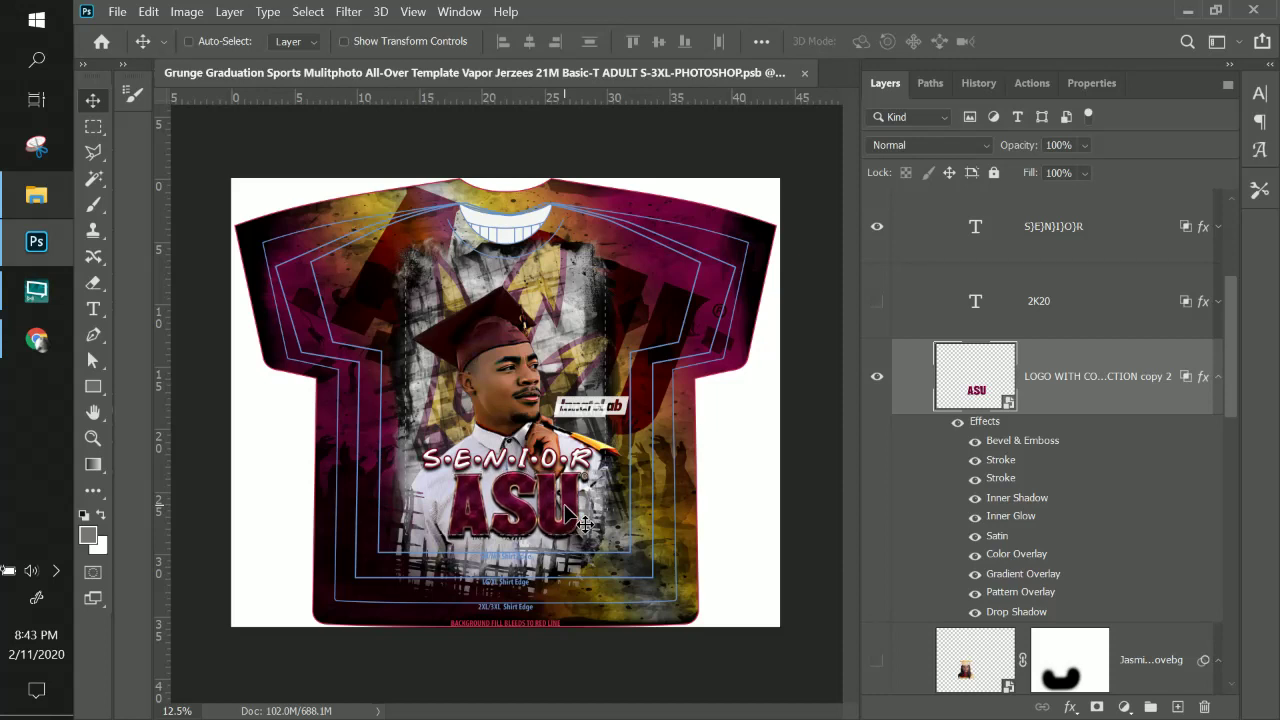
pyautogui.hotkey('shift', 'Left')
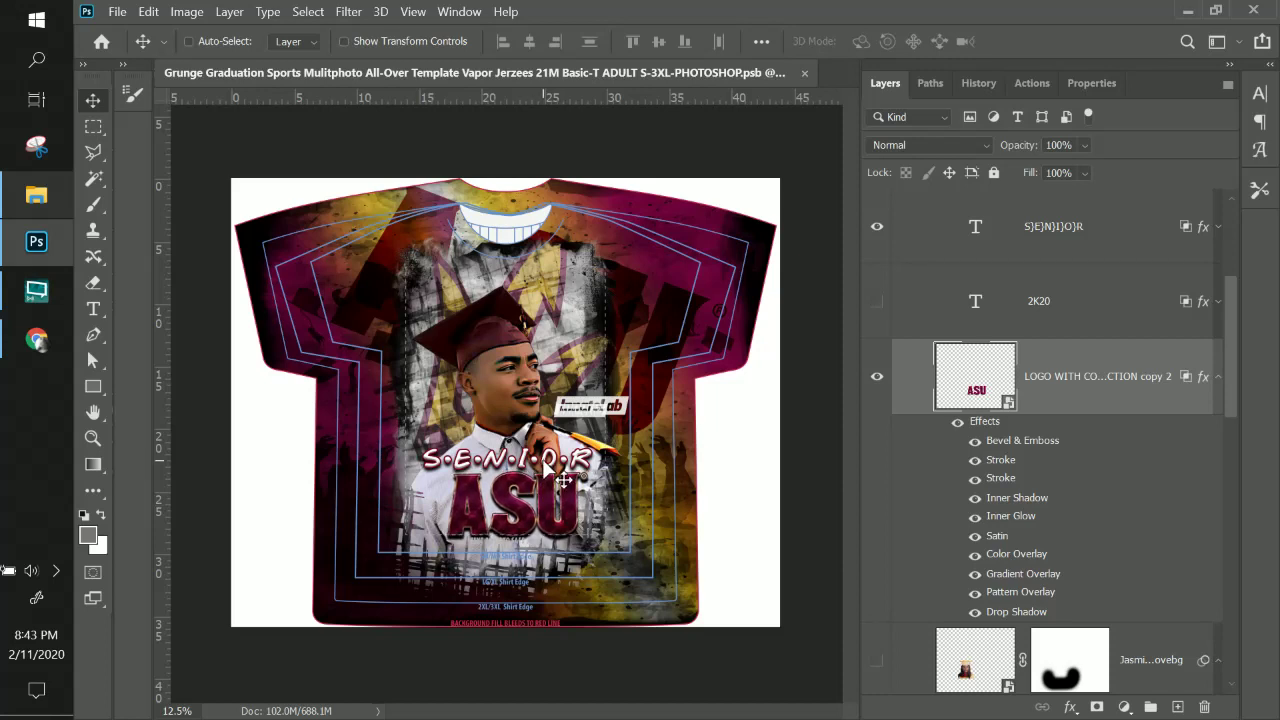
# Move the SENIOR text down over the lower edge of the ASU chest logo and nudge it sideways to center it.
pyautogui.rightClick(547, 470)
pyautogui.click(590, 486)
pyautogui.moveTo(545, 470); pyautogui.dragTo(556, 534)
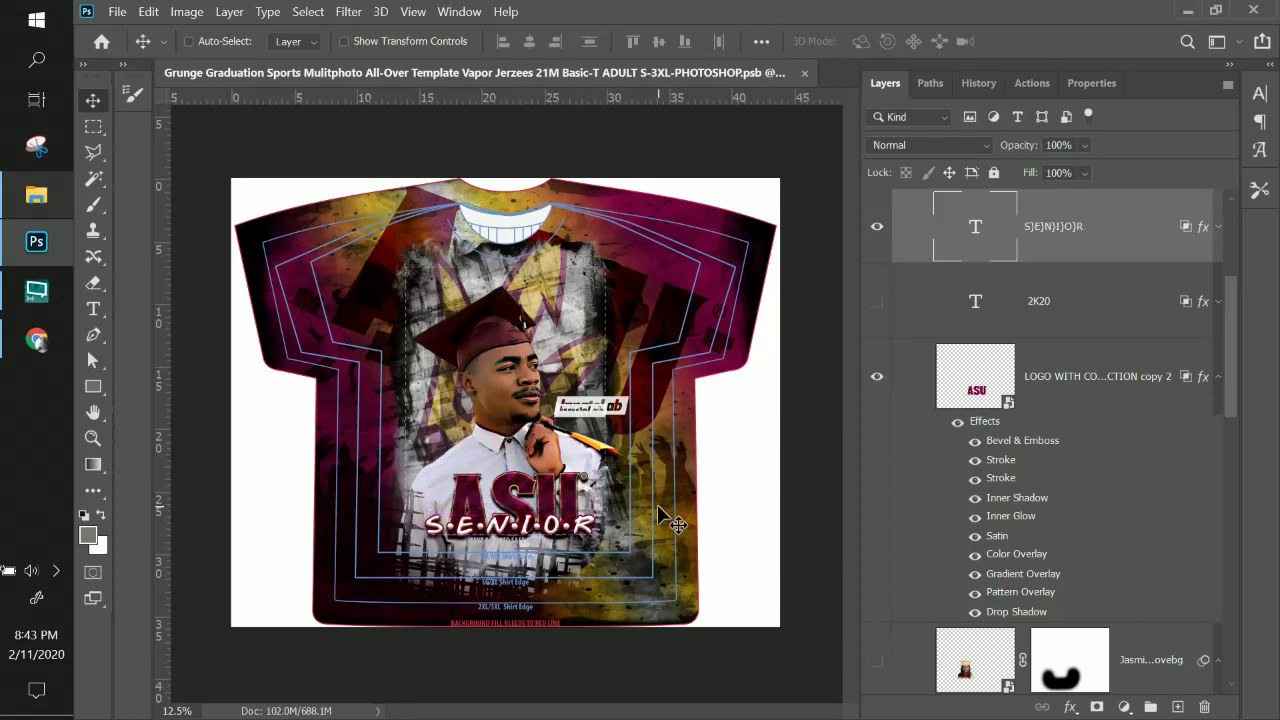
pyautogui.press('Right')
pyautogui.press('Right')
pyautogui.press('Right')
pyautogui.press('Right')
pyautogui.press('Right')
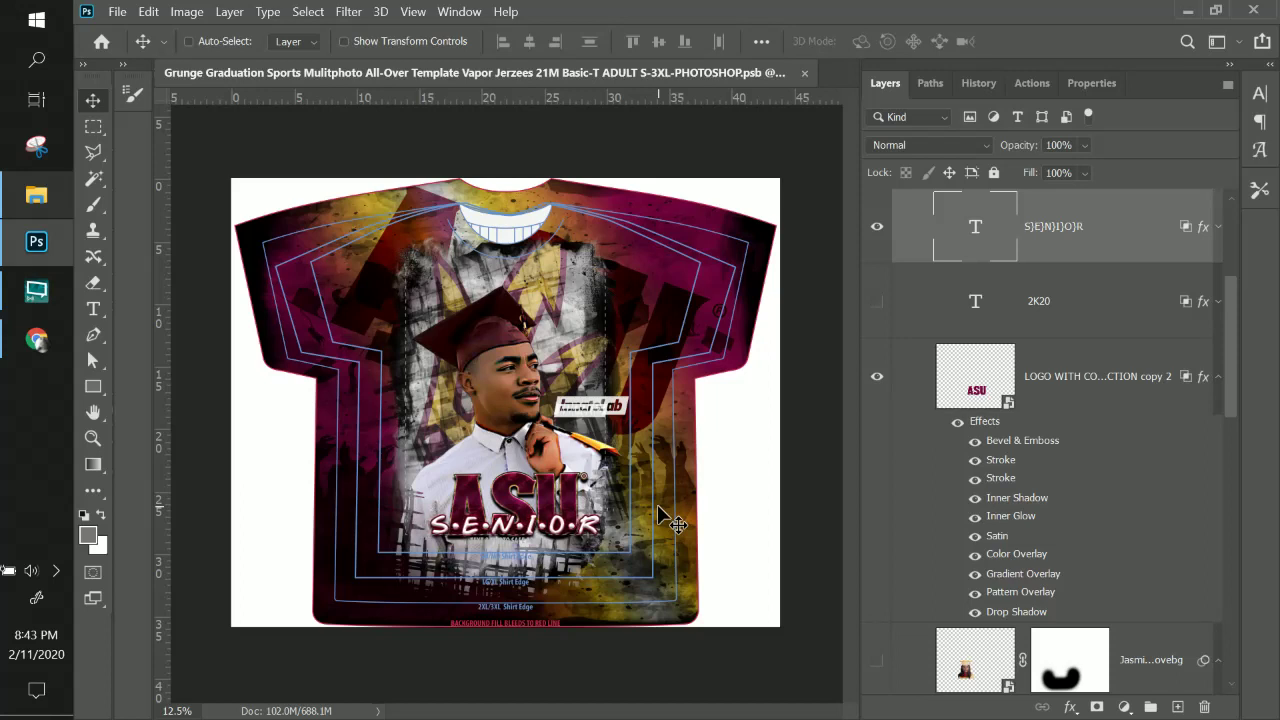
pyautogui.press('Left')
pyautogui.press('Left')
pyautogui.press('Left')
pyautogui.press('Left')
pyautogui.press('Left')
pyautogui.press('Left')
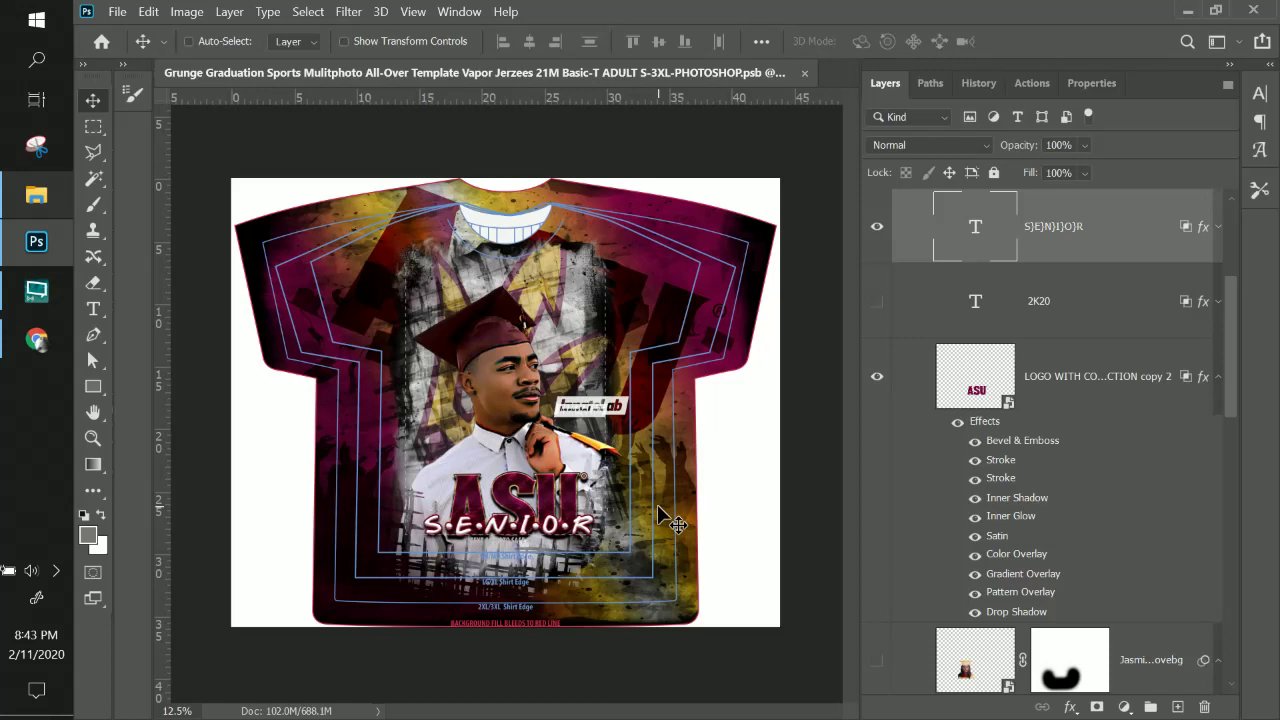
pyautogui.press('Left')
pyautogui.press('Left')
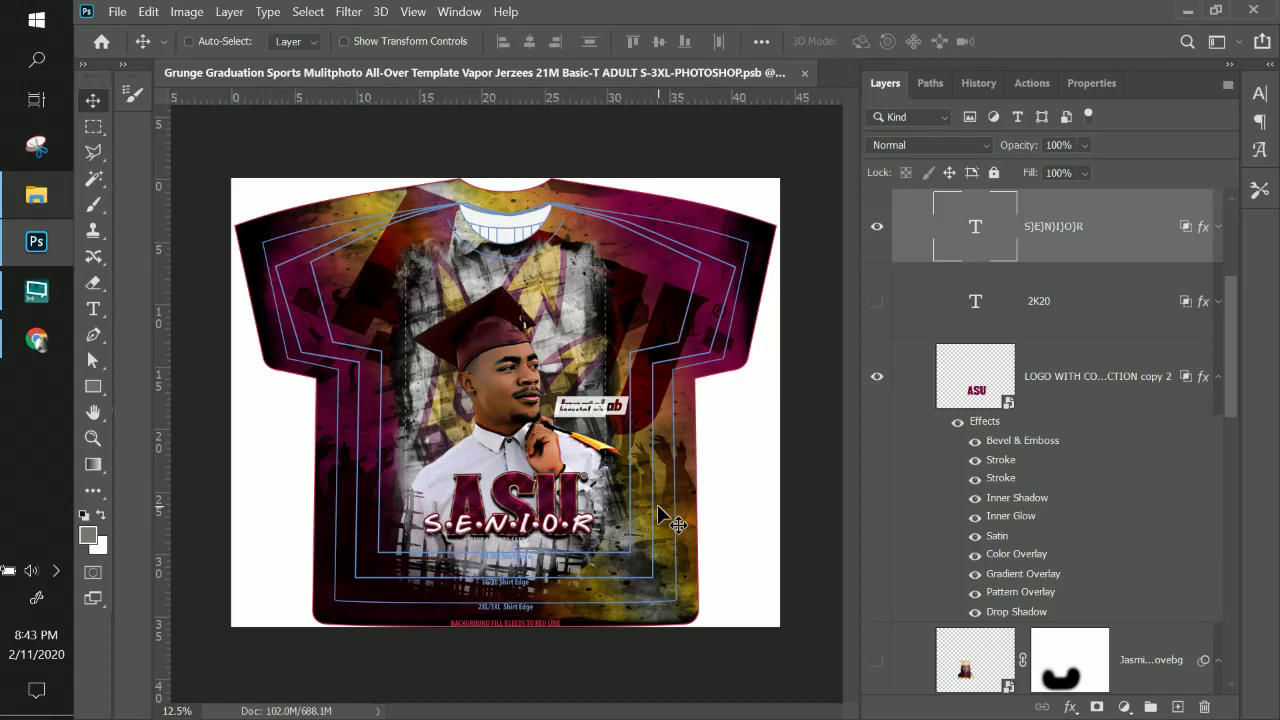
# Nudge the ASU chest logo up so more of its letters show above the SENIOR text.
pyautogui.rightClick(566, 505)
pyautogui.click(600, 511)
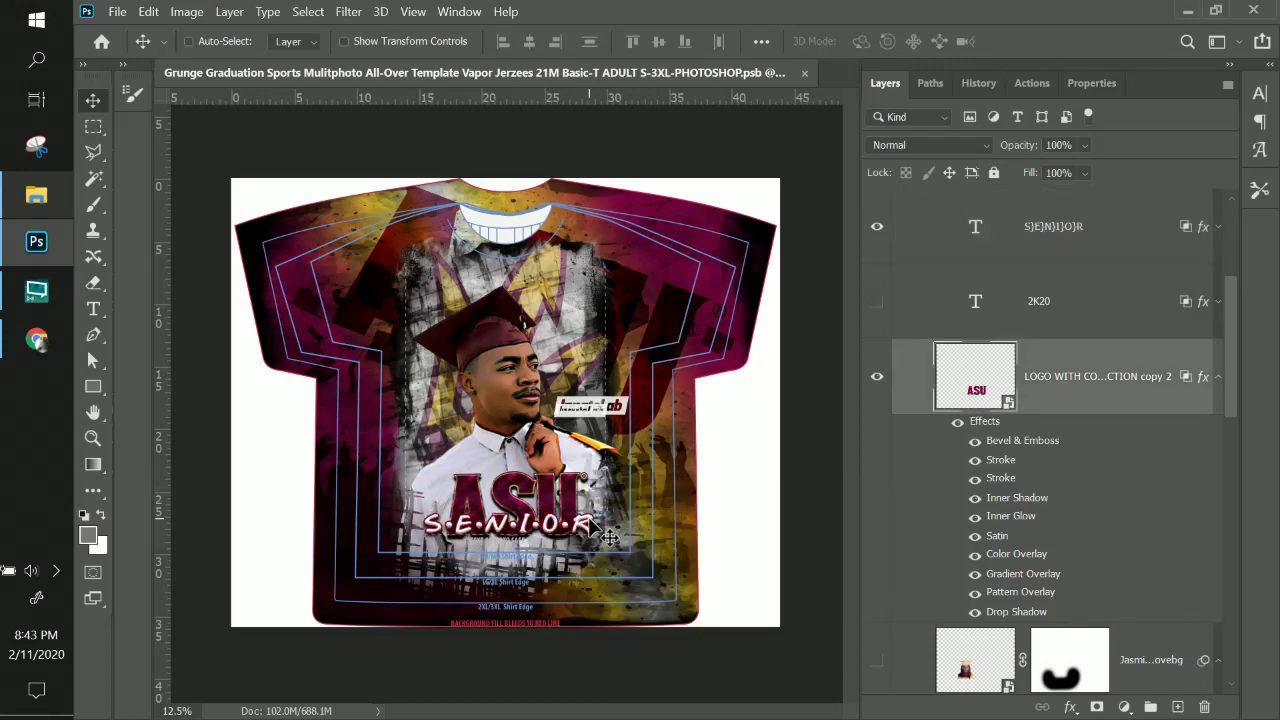
pyautogui.press('Up')
pyautogui.press('Up')
pyautogui.press('Up')
pyautogui.press('Up')
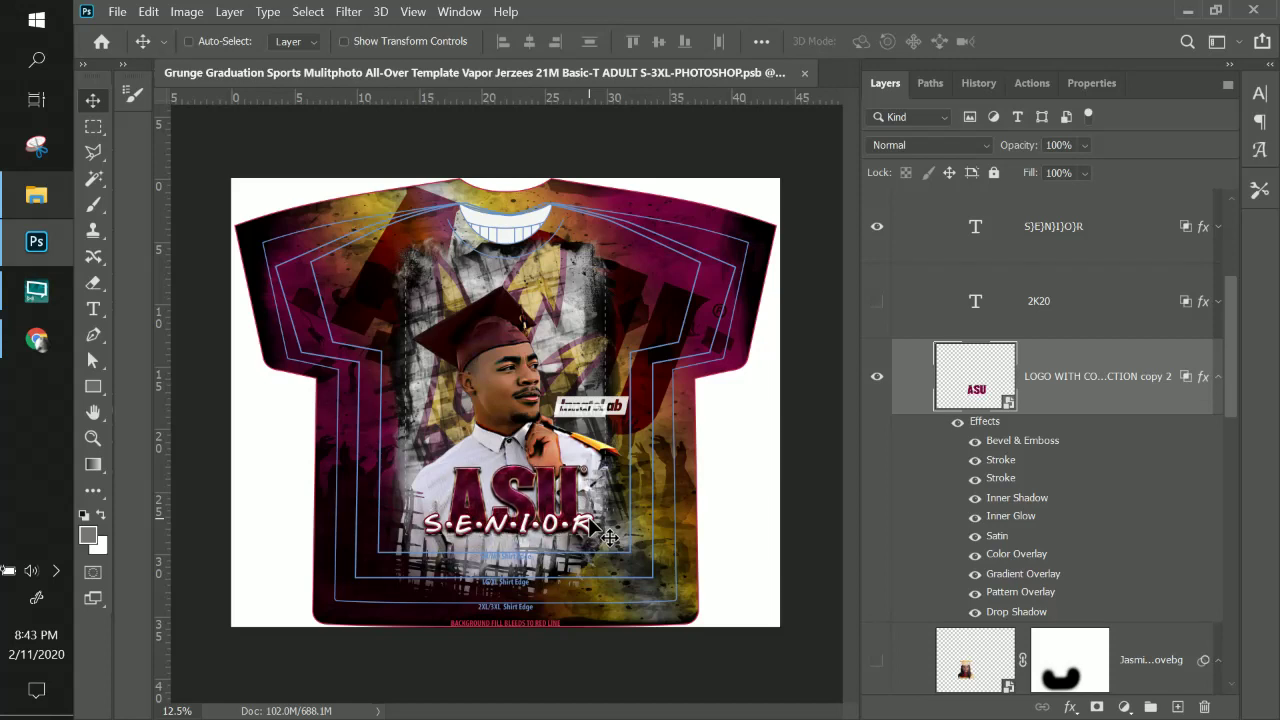
pyautogui.press('Up')
pyautogui.press('Up')
pyautogui.press('Up')
pyautogui.press('Up')
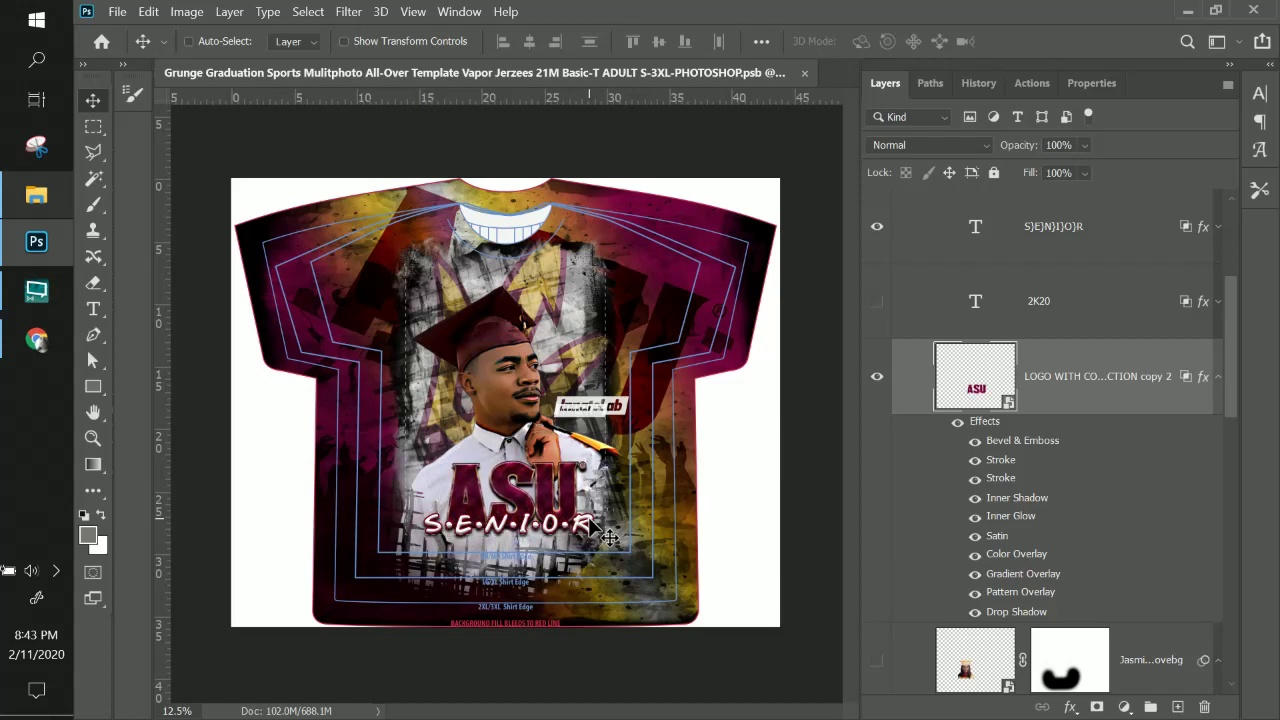
pyautogui.press('Up')
pyautogui.press('Up')
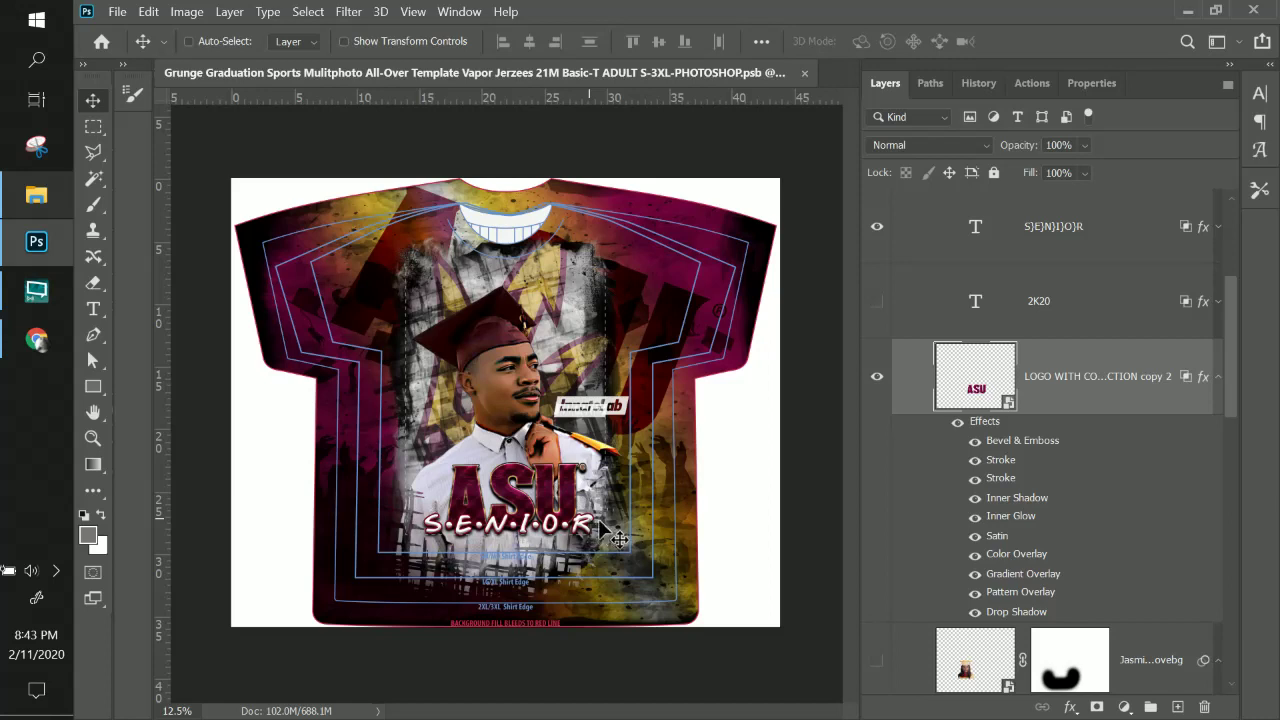
# Move the topmost InnateLab text from beside the graduate's face to the upper chest near the sleeve.
pyautogui.rightClick(620, 416)
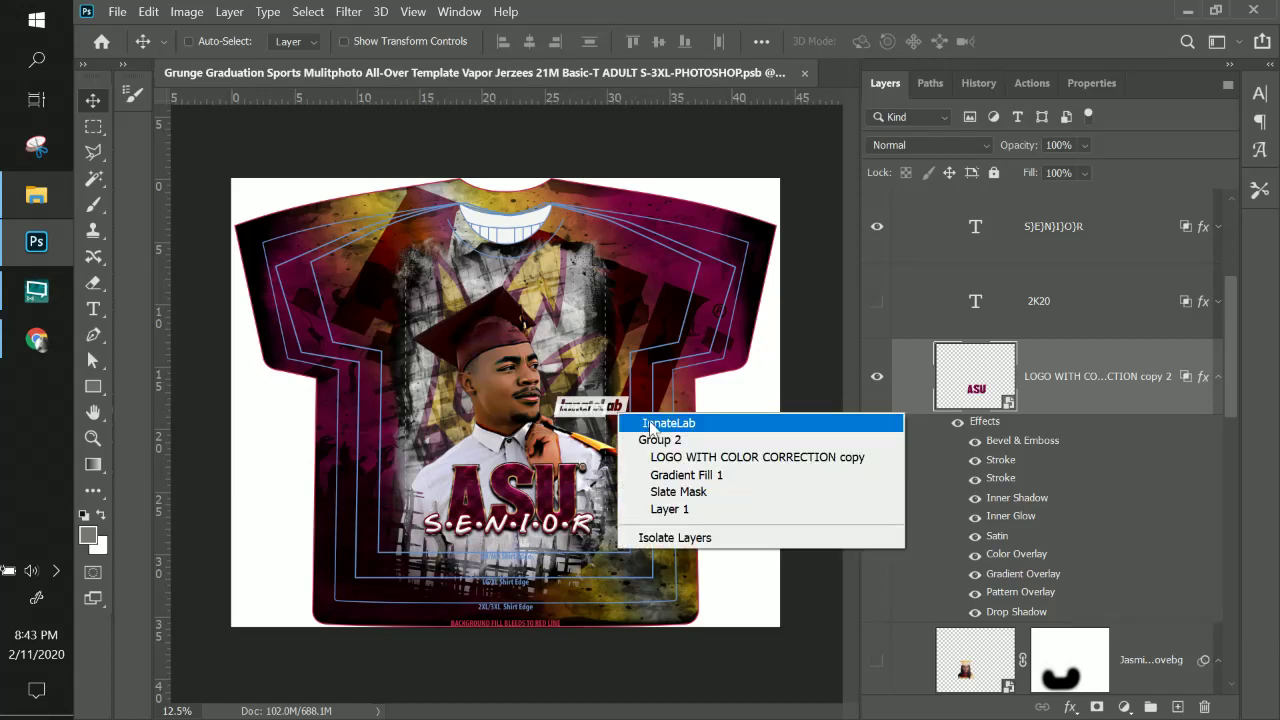
pyautogui.click(650, 424)
pyautogui.moveTo(622, 410); pyautogui.dragTo(694, 268)
# Duplicate the large tilted LOGO WITH COLOR CORRECTION copy layer to the top of Group 2 and lower the duplicate's fill to 10%.
pyautogui.rightClick(672, 332)
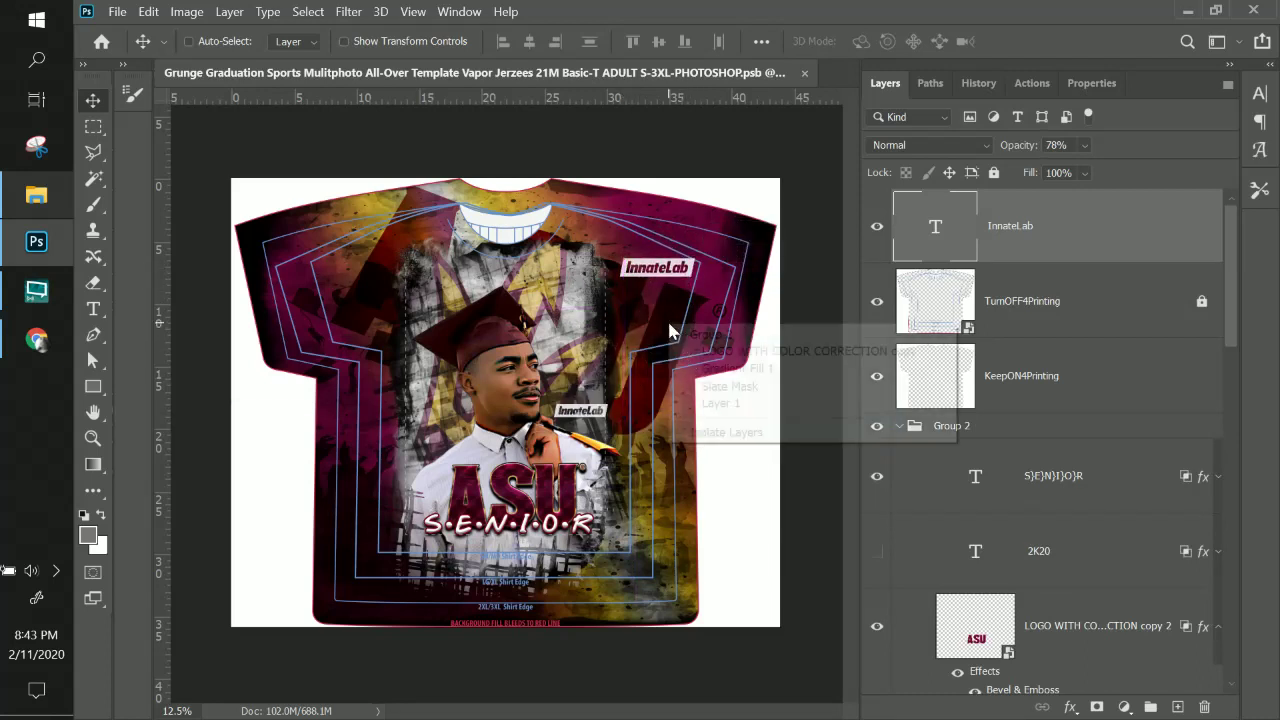
pyautogui.click(700, 351)
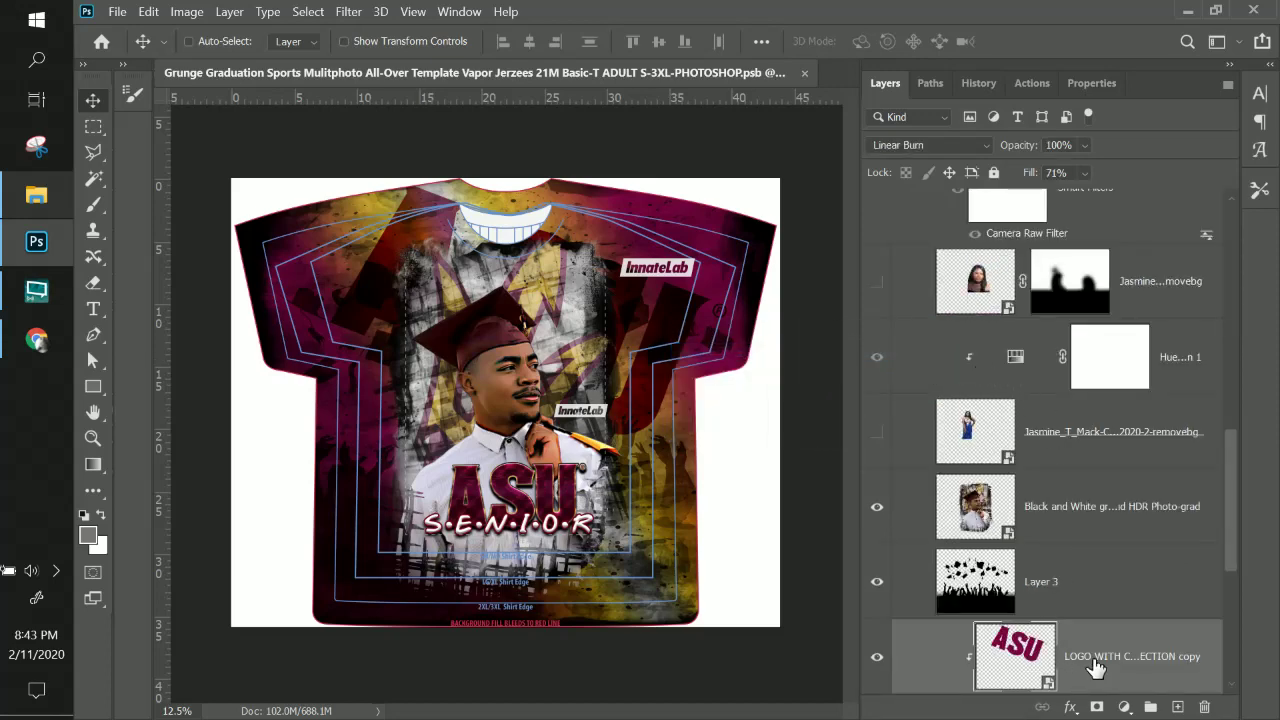
pyautogui.moveTo(1098, 664); pyautogui.dragTo(940, 412)
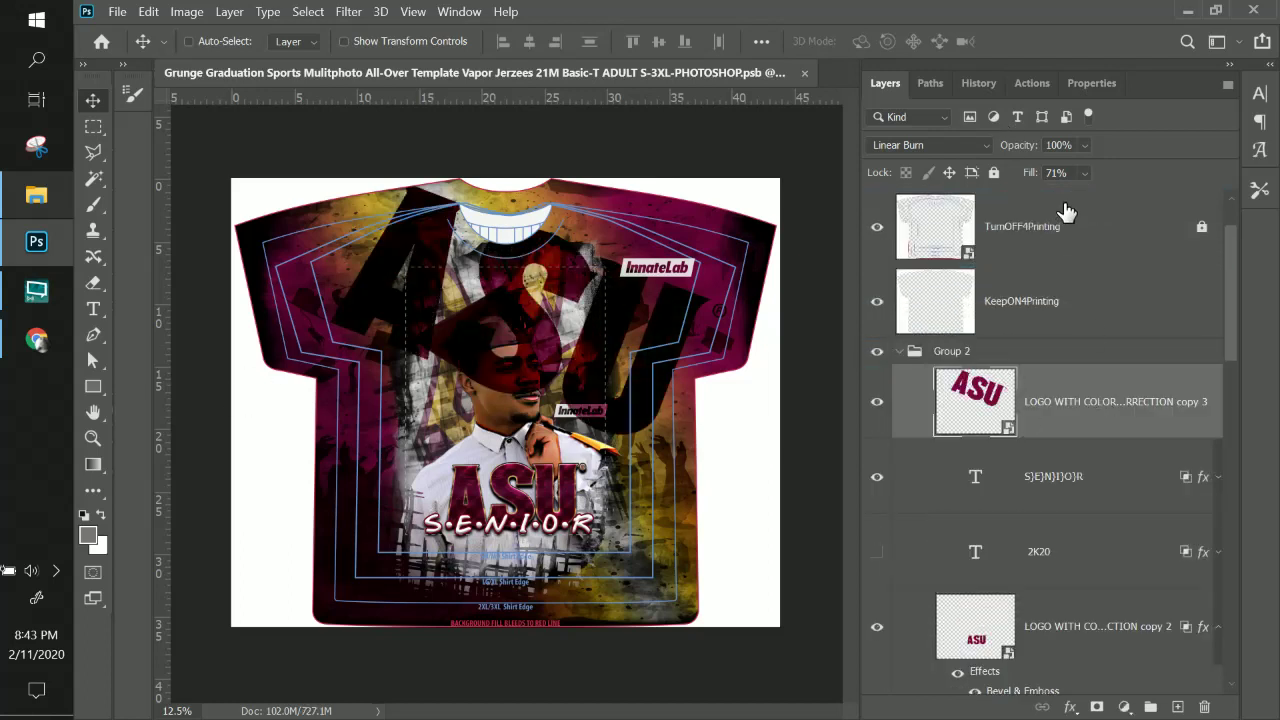
pyautogui.click(1084, 172)
pyautogui.moveTo(1110, 195); pyautogui.dragTo(1056, 201)
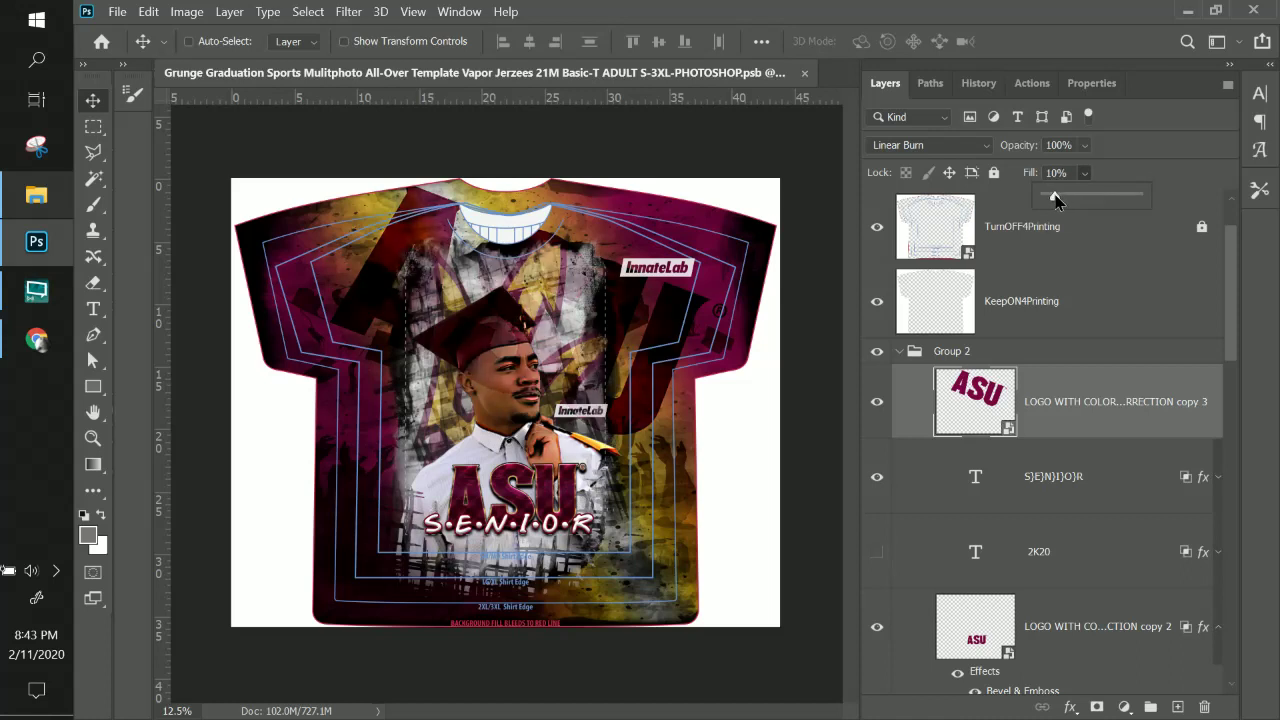
# Add a drop shadow to the faded tilted ASU logo duplicate with 31% opacity, 26% spread and 103 px size.
pyautogui.click(1068, 707)
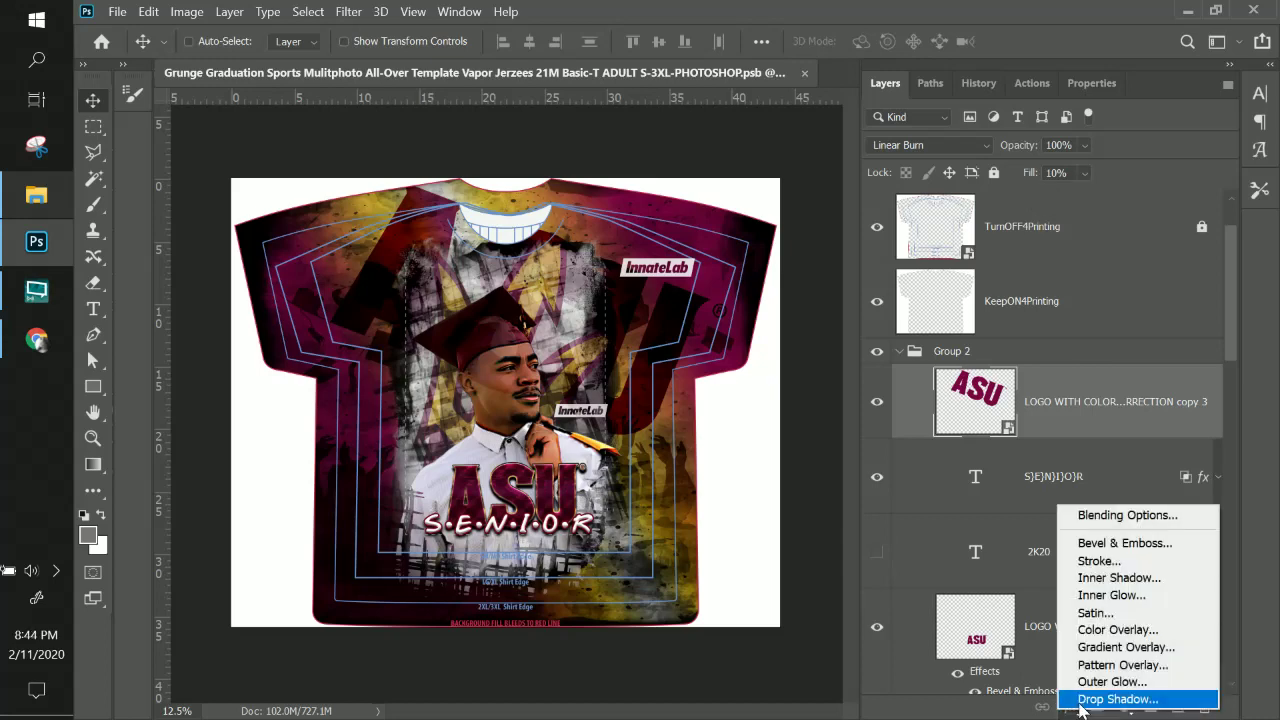
pyautogui.click(1079, 702)
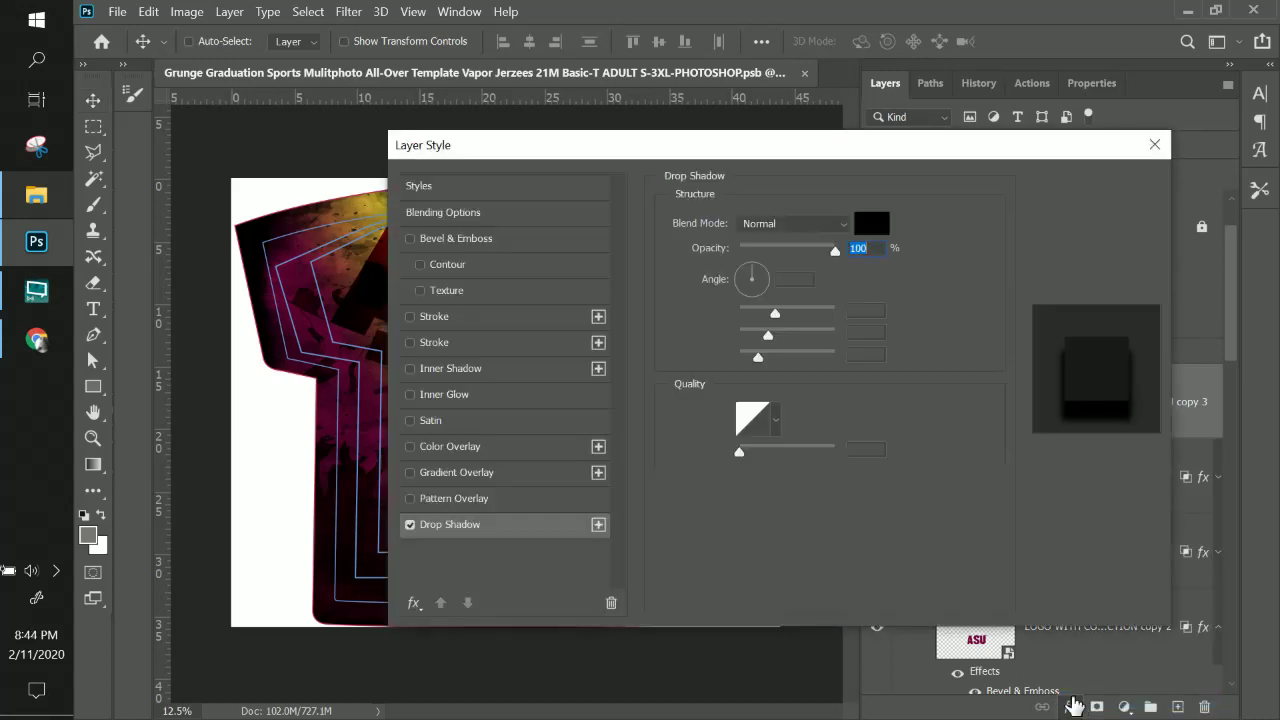
pyautogui.moveTo(684, 141); pyautogui.dragTo(998, 158)
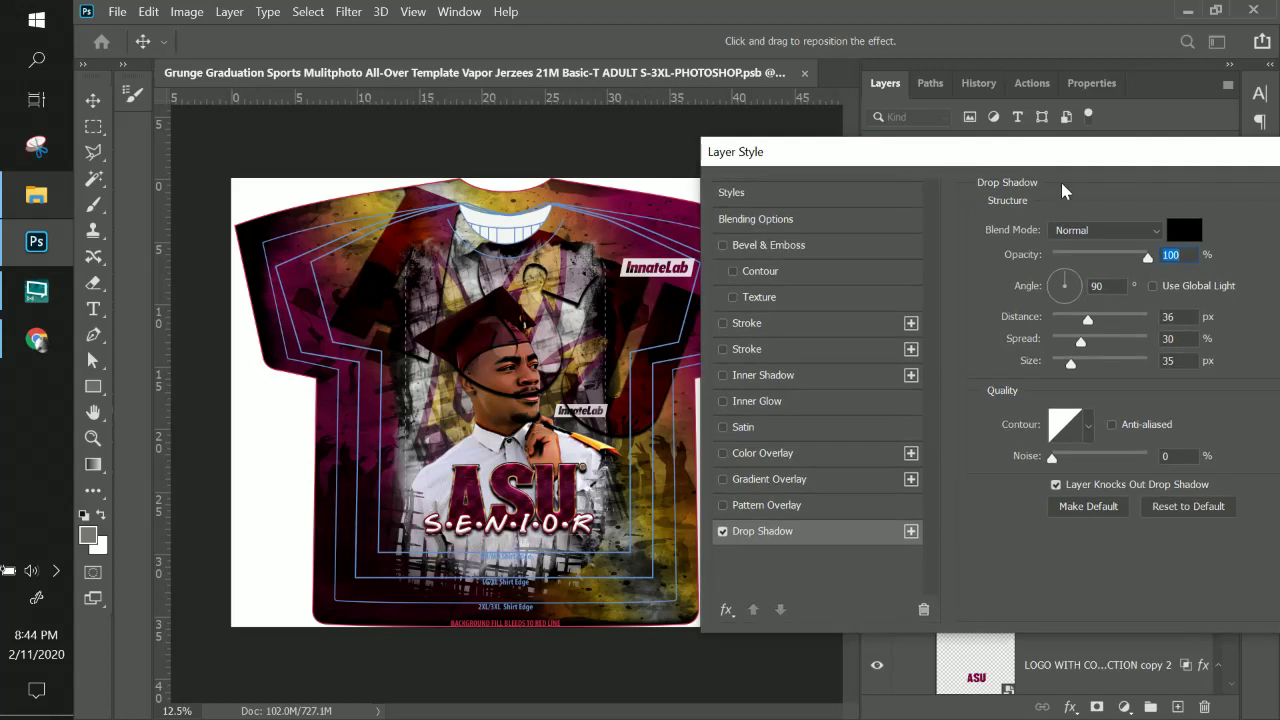
pyautogui.moveTo(1097, 254); pyautogui.dragTo(1090, 259)
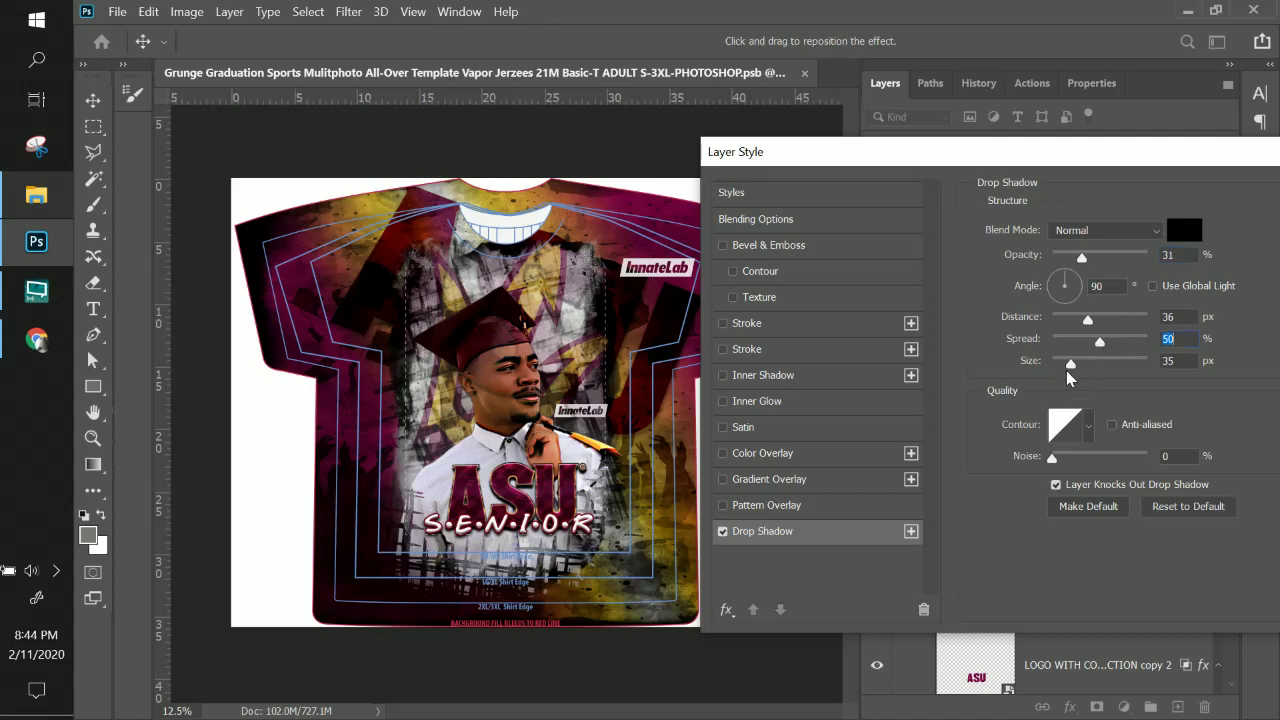
pyautogui.moveTo(1099, 345); pyautogui.dragTo(1076, 344)
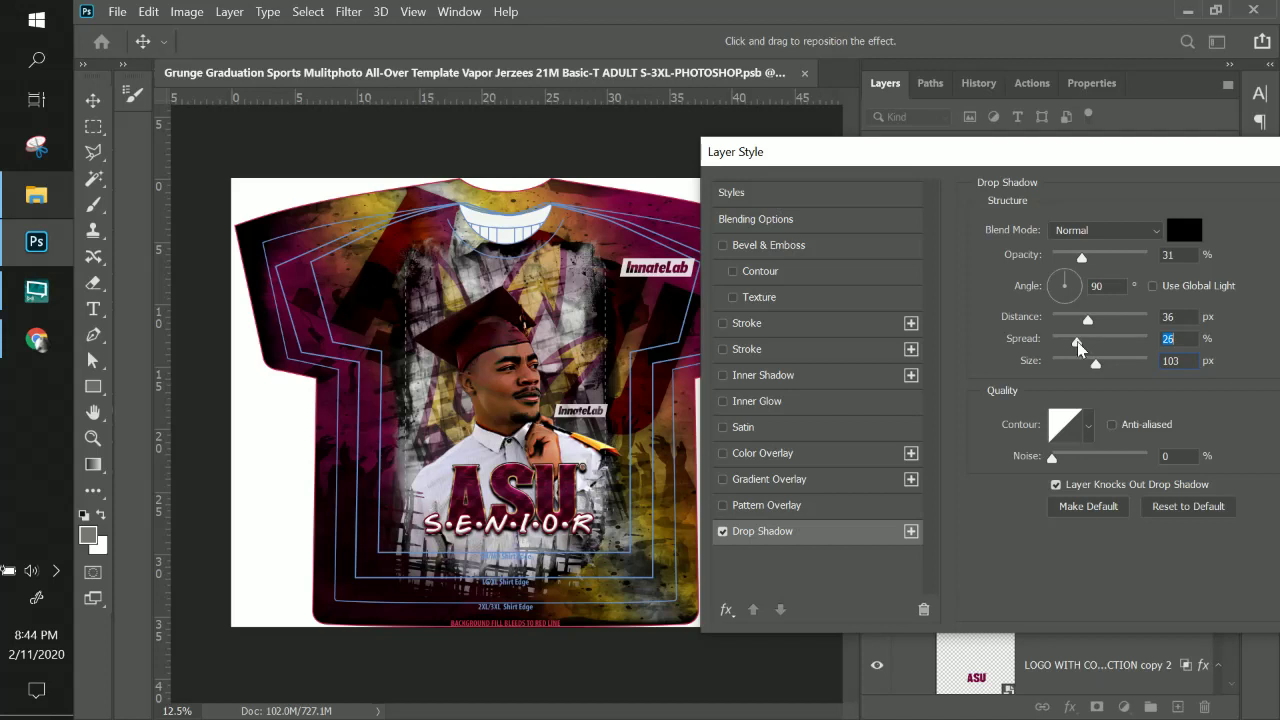
# Add an Inner Bevel to the same logo duplicate with 209% depth and 10 px size, and apply the layer style.
pyautogui.moveTo(1010, 165); pyautogui.dragTo(603, 155)
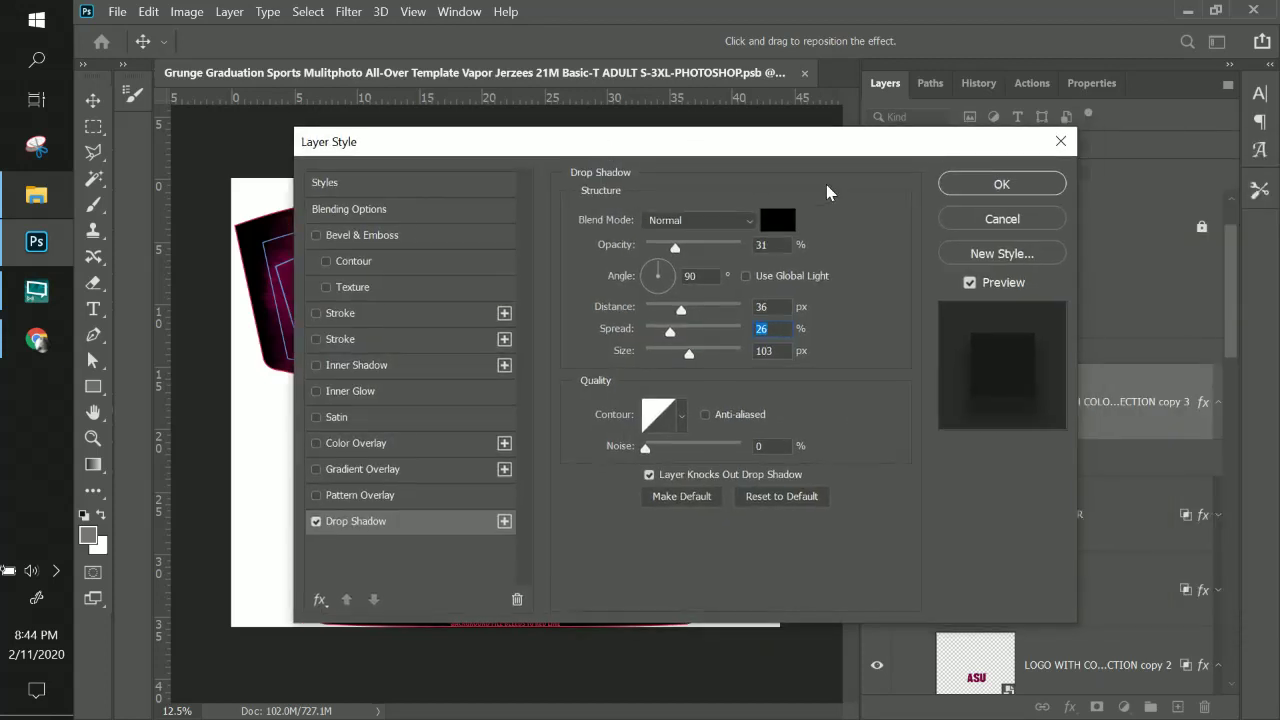
pyautogui.click(364, 243)
pyautogui.moveTo(526, 147); pyautogui.dragTo(908, 157)
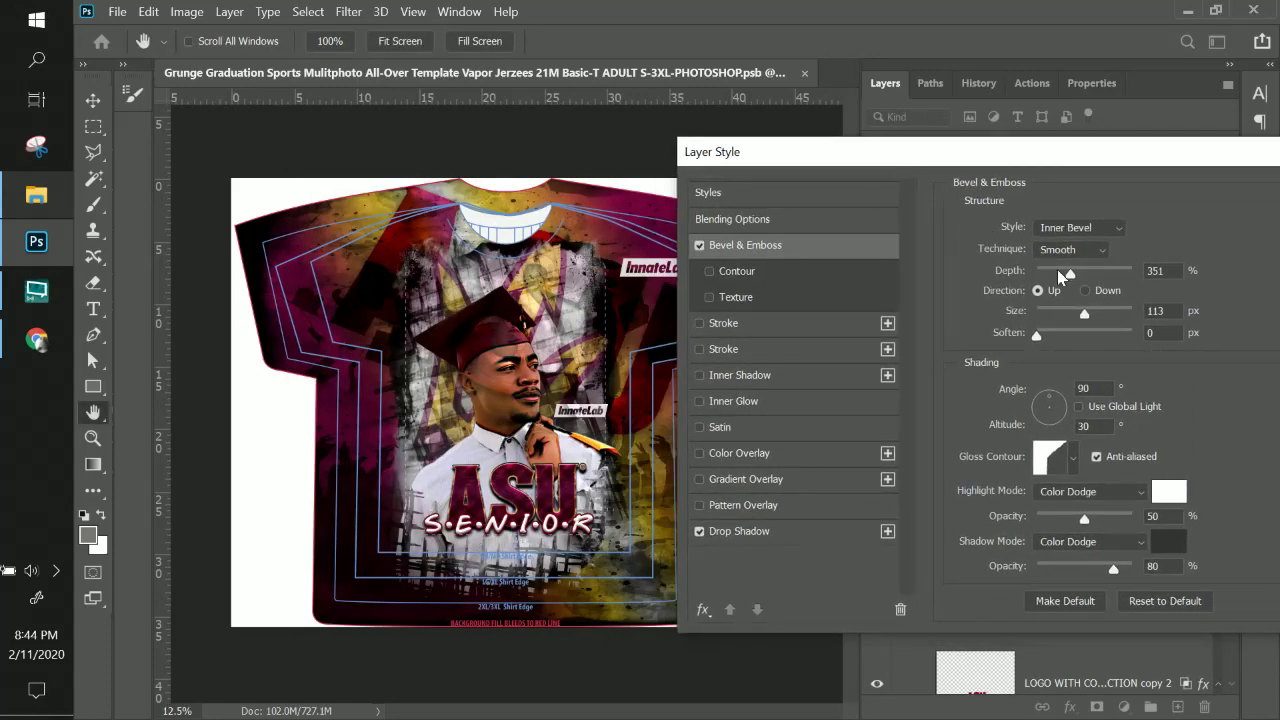
pyautogui.moveTo(1077, 318); pyautogui.dragTo(1051, 320)
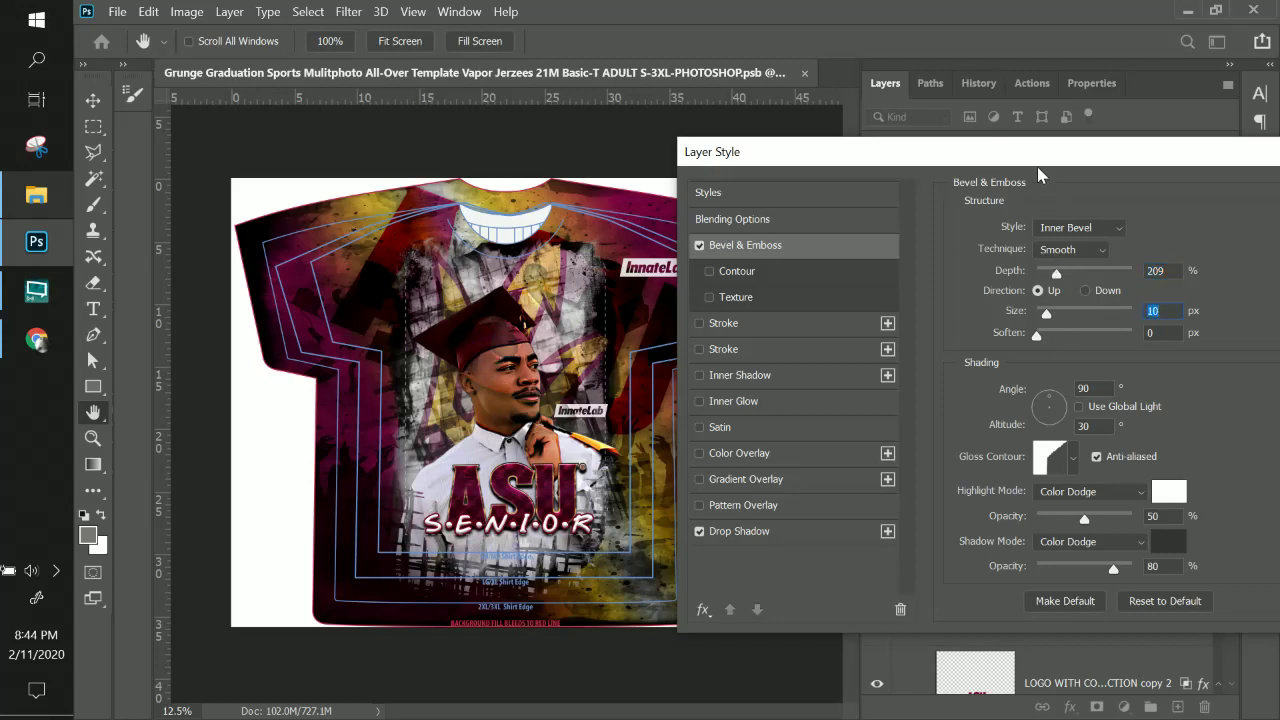
pyautogui.moveTo(1036, 155); pyautogui.dragTo(682, 138)
pyautogui.click(1071, 184)
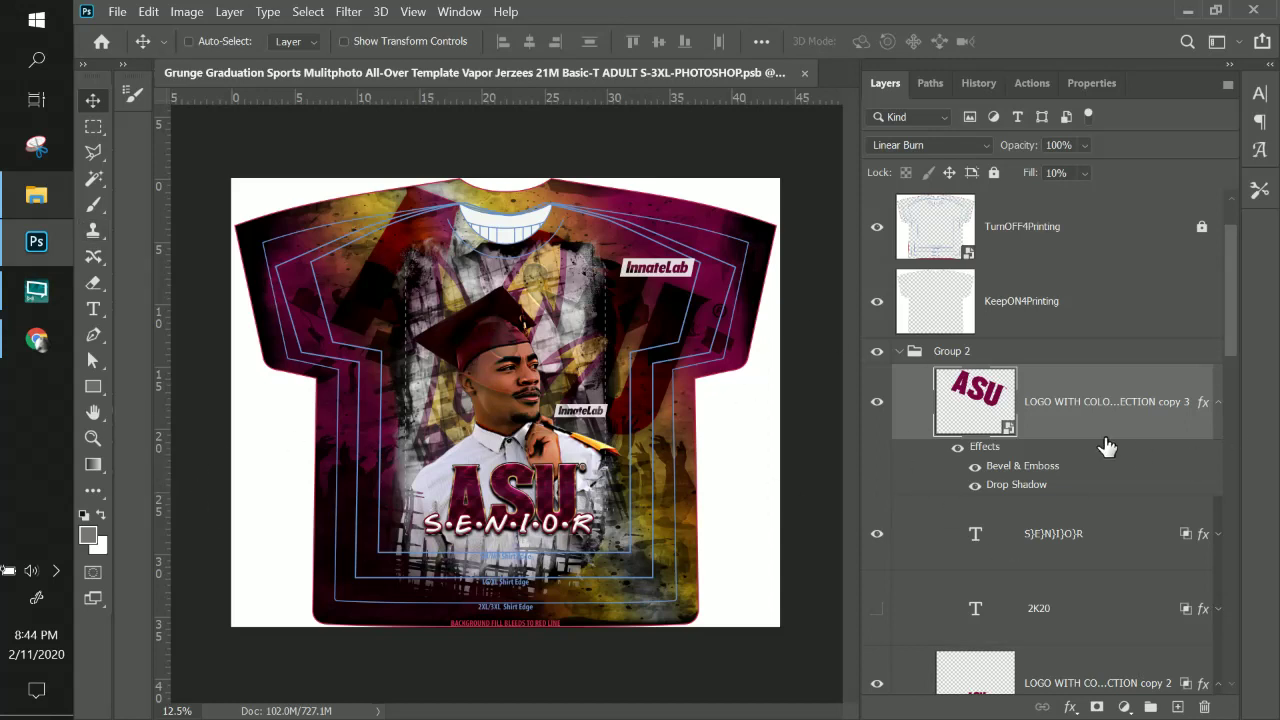
# Raise the tilted ASU logo duplicate's fill to 12%.
pyautogui.scroll(1, 1100, 452)
pyautogui.click(1085, 174)
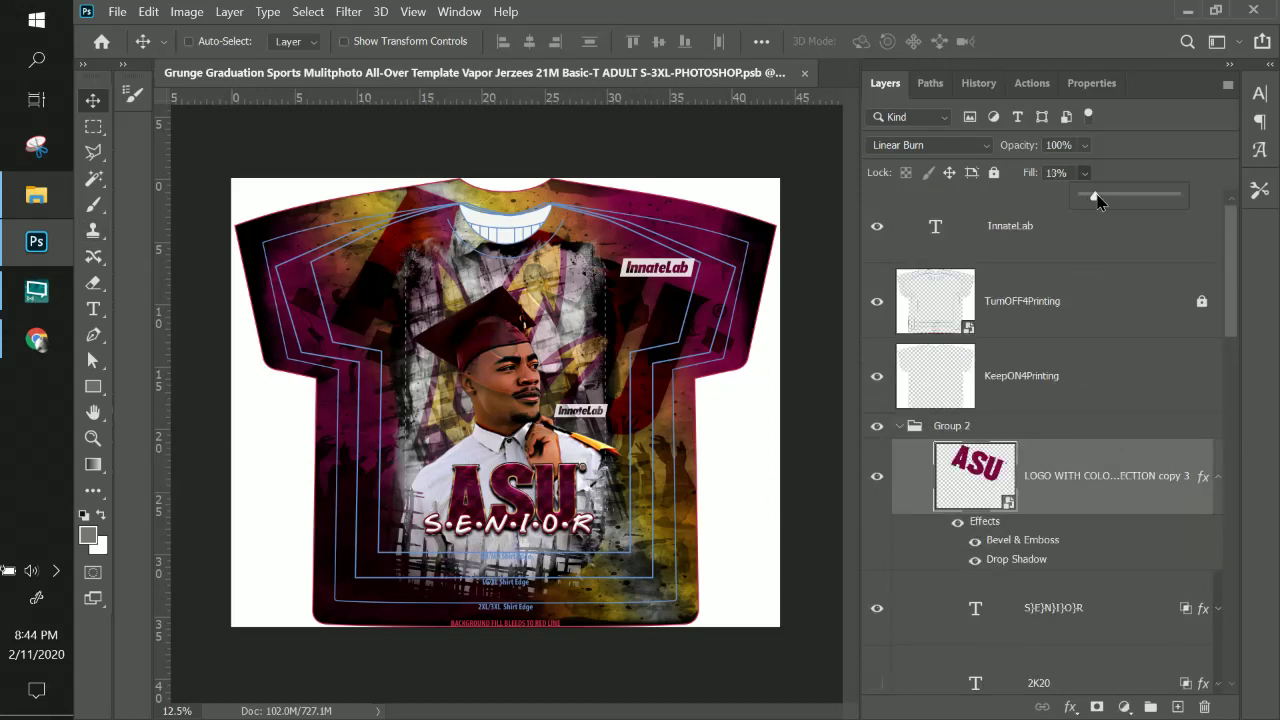
pyautogui.moveTo(1097, 200); pyautogui.dragTo(1095, 202)
# Add a layer mask to the tilted ASU duplicate and paint black over the graduate's face with a 432 px soft round brush.
pyautogui.click(1058, 478)
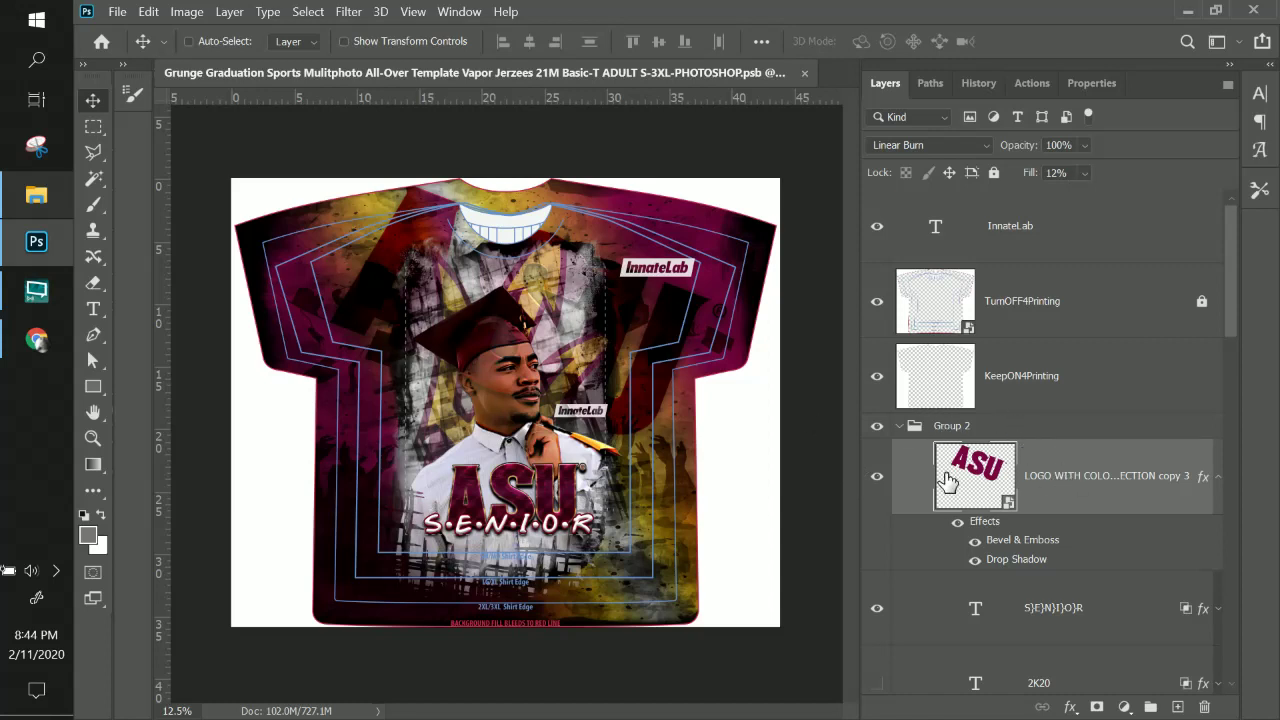
pyautogui.click(1096, 707)
pyautogui.press('b')
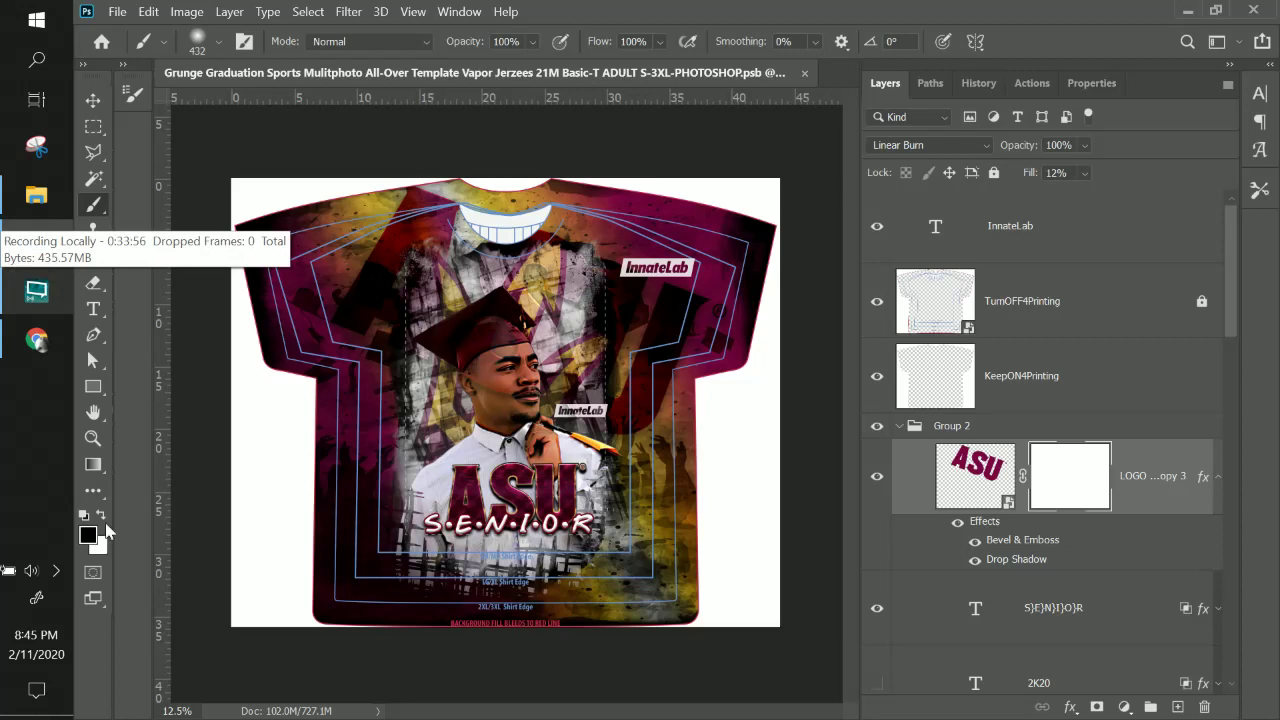
pyautogui.click(201, 45)
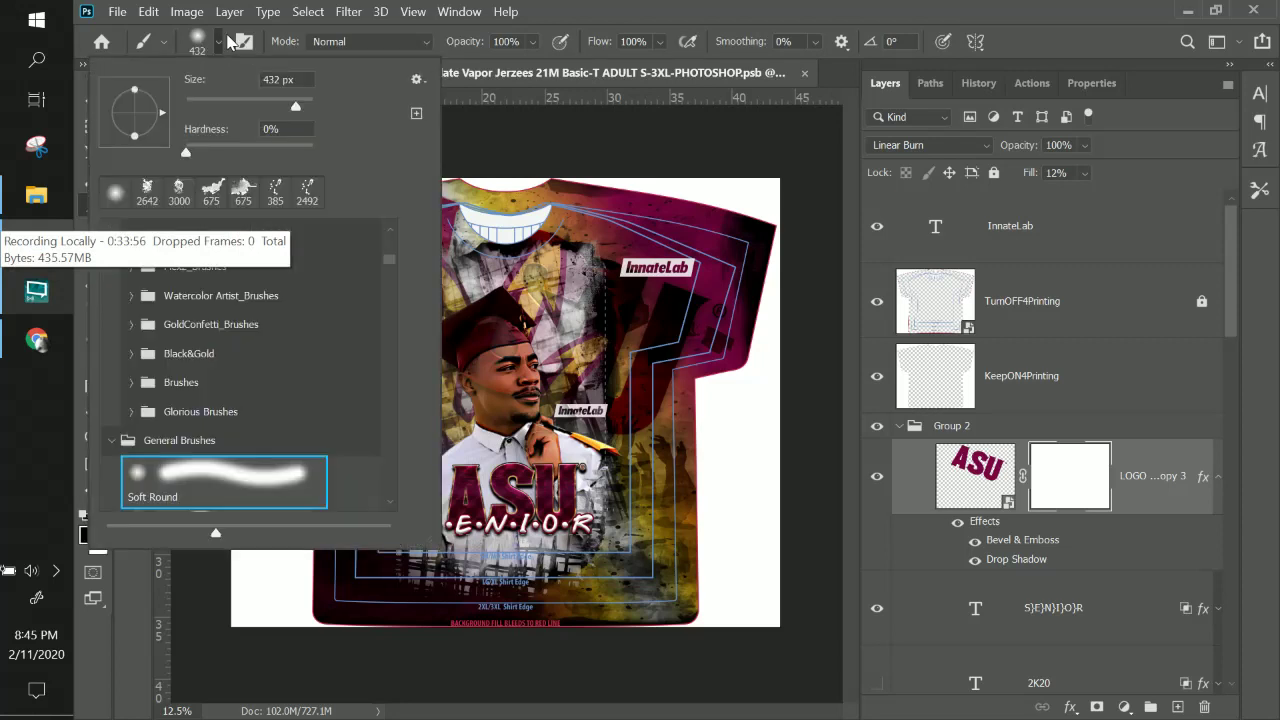
pyautogui.press('Escape')
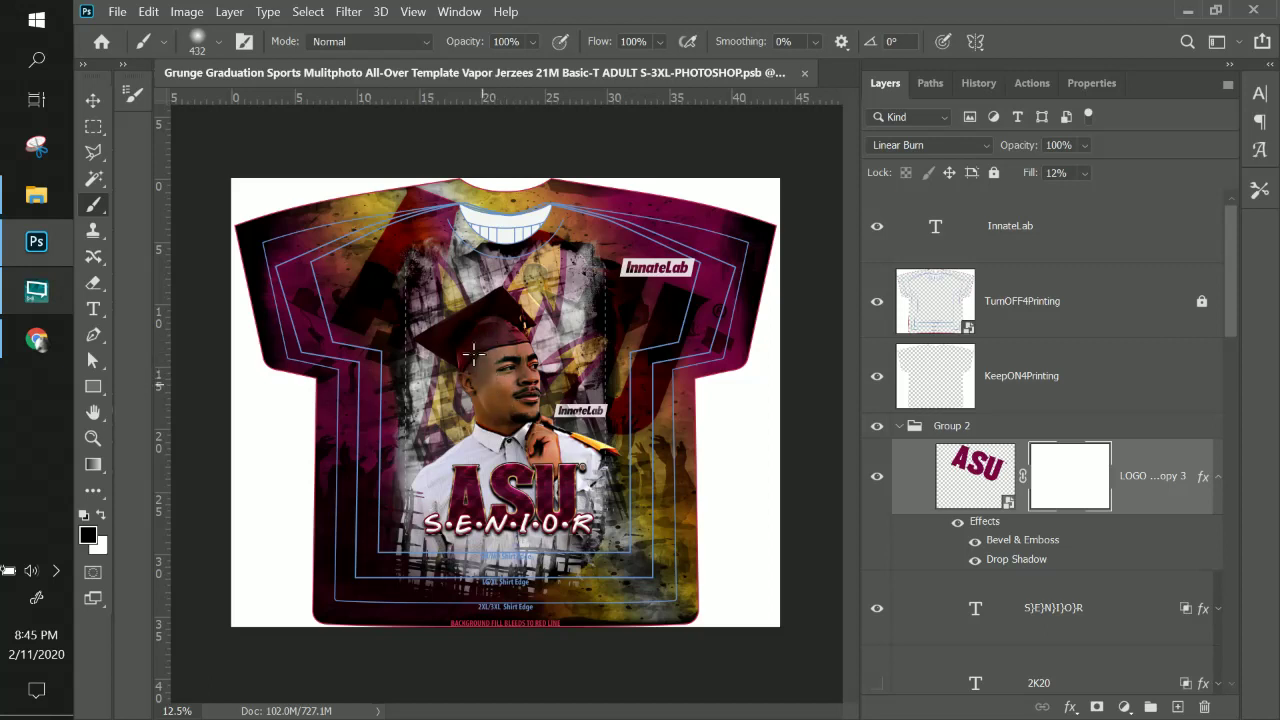
pyautogui.click(498, 364)
pyautogui.moveTo(525, 353)
pyautogui.mouseDown()
pyautogui.moveTo(467, 345)
pyautogui.moveTo(466, 382)
pyautogui.moveTo(525, 316)
pyautogui.moveTo(524, 373)
pyautogui.mouseUp()
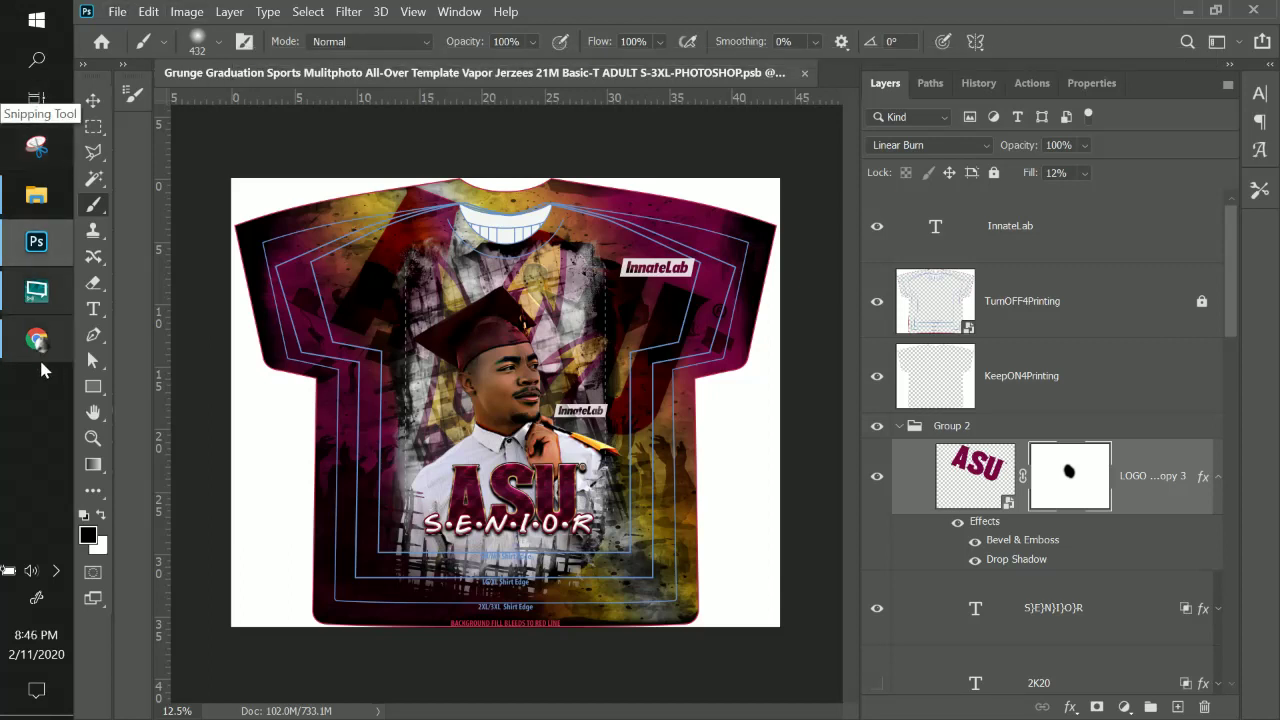
pyautogui.click(37, 292)
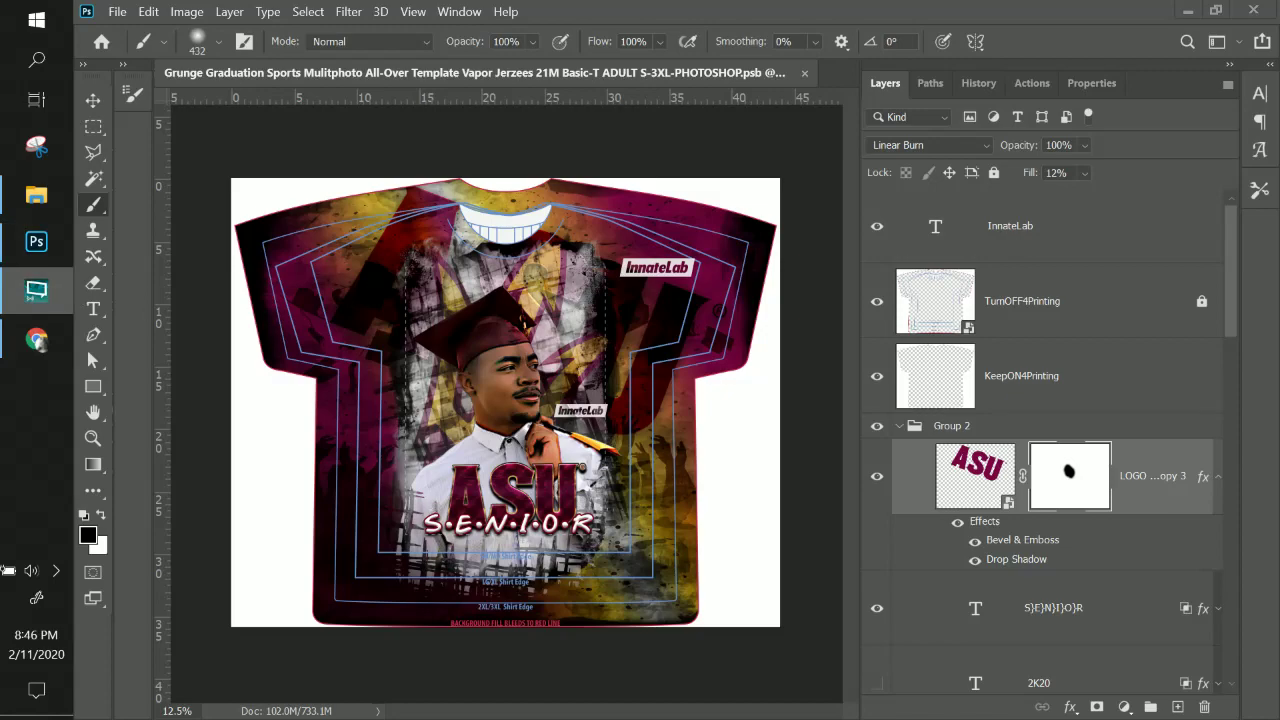